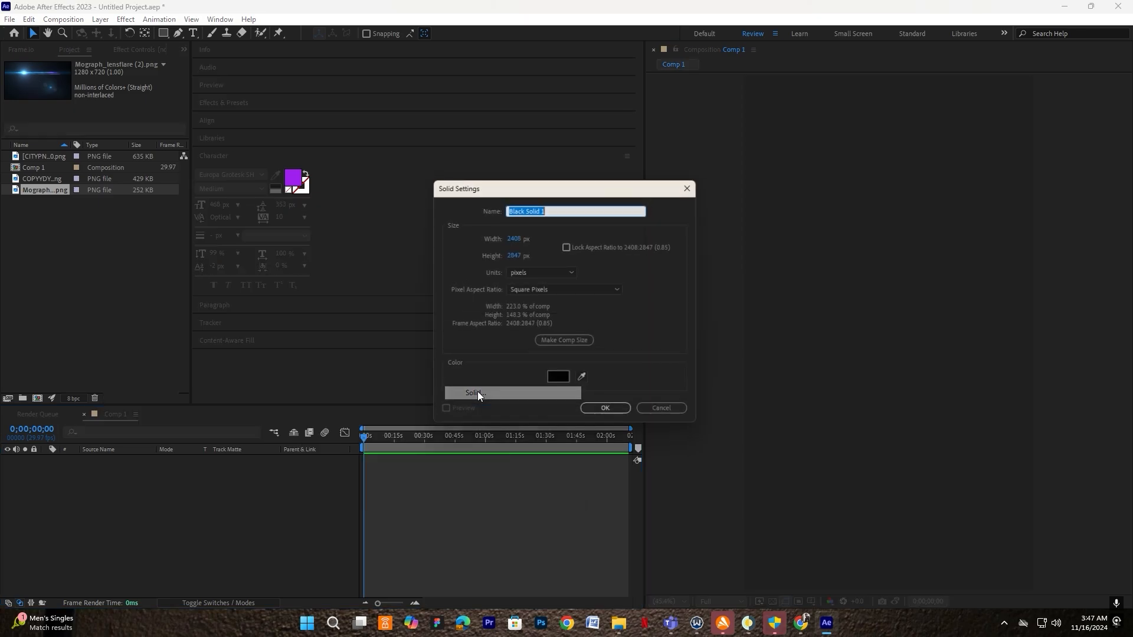
Create the black solid layer with the current settings and apply the Gradient Ramp effect to it
left_click(621, 415)
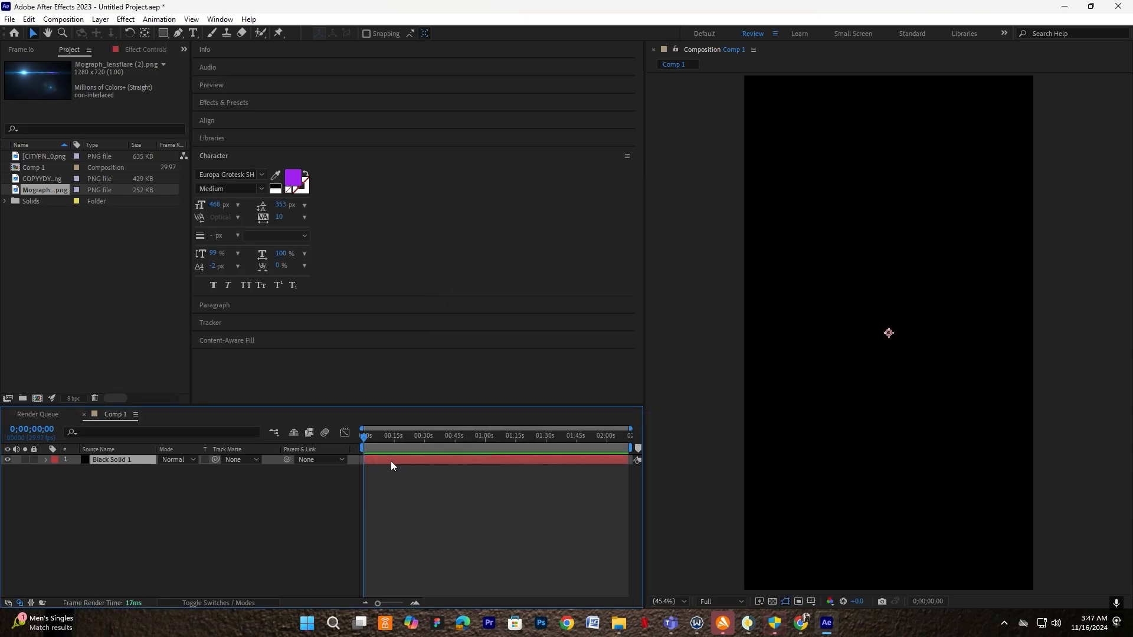
key("ctrl+space")
type("gra")
left_click(349, 499)
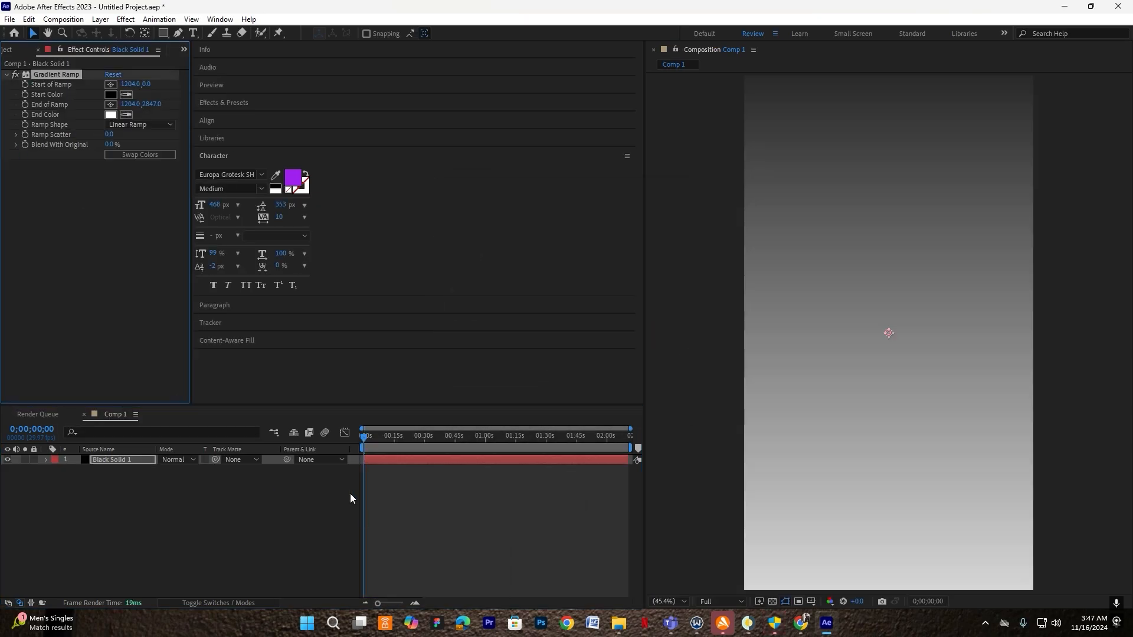
Set the Gradient Ramp's end color to the dark grey 211F1F
left_click(111, 114)
left_click(176, 344)
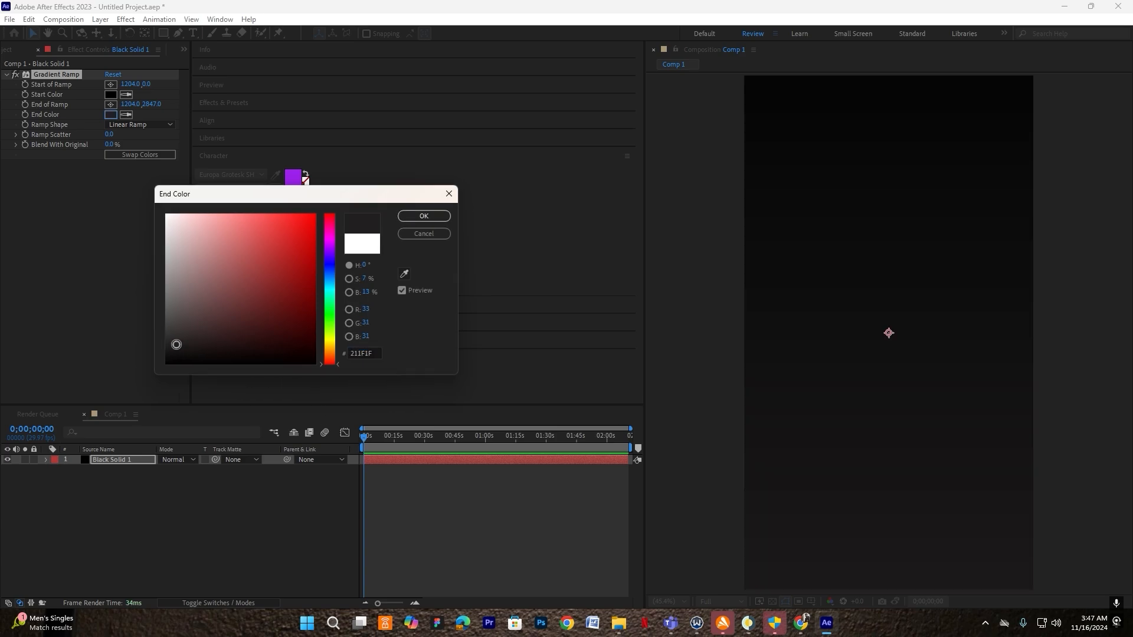
left_click(424, 216)
left_click(272, 528)
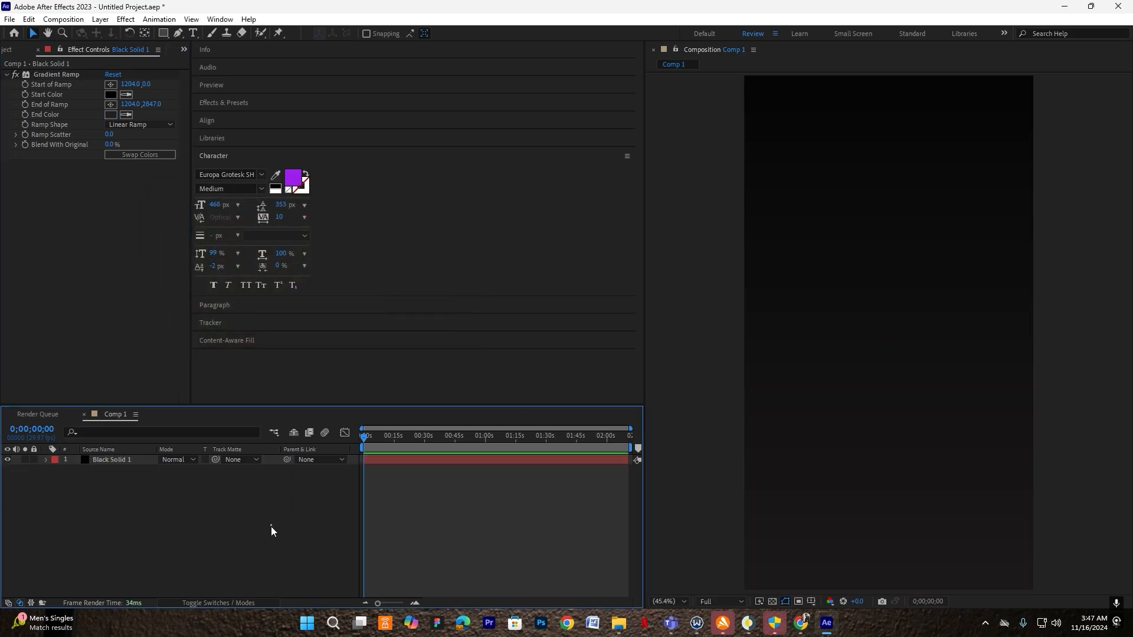
Add the CITYPNG blue lens flare image above the black solid, scale it to 378%, and shift it sideways in the frame
left_click(12, 50)
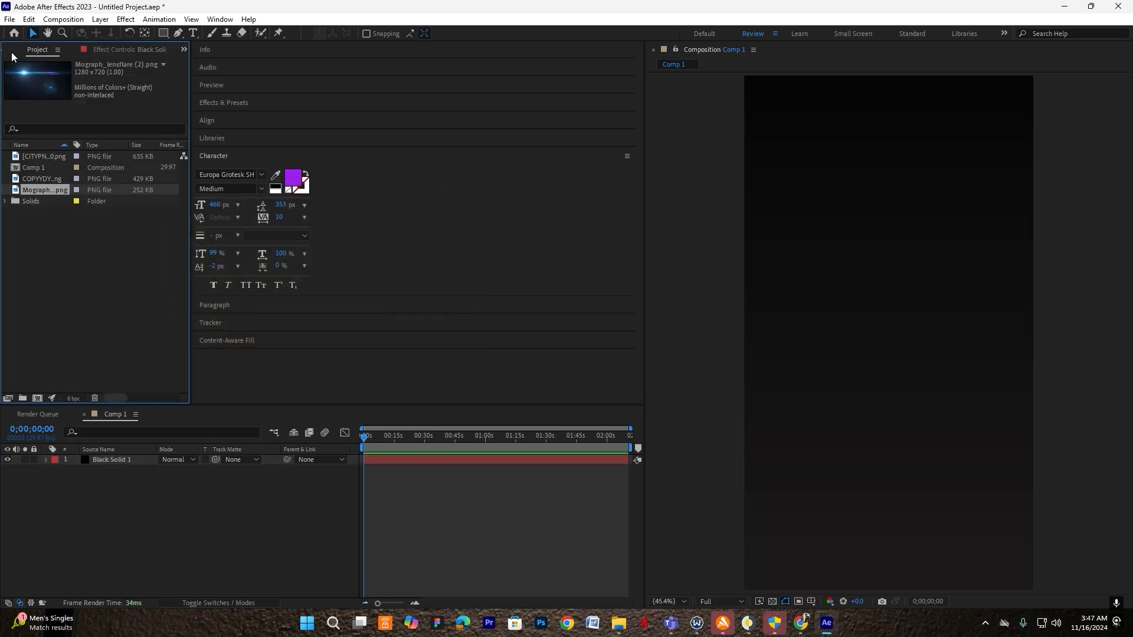
left_click(47, 178)
left_click(42, 145)
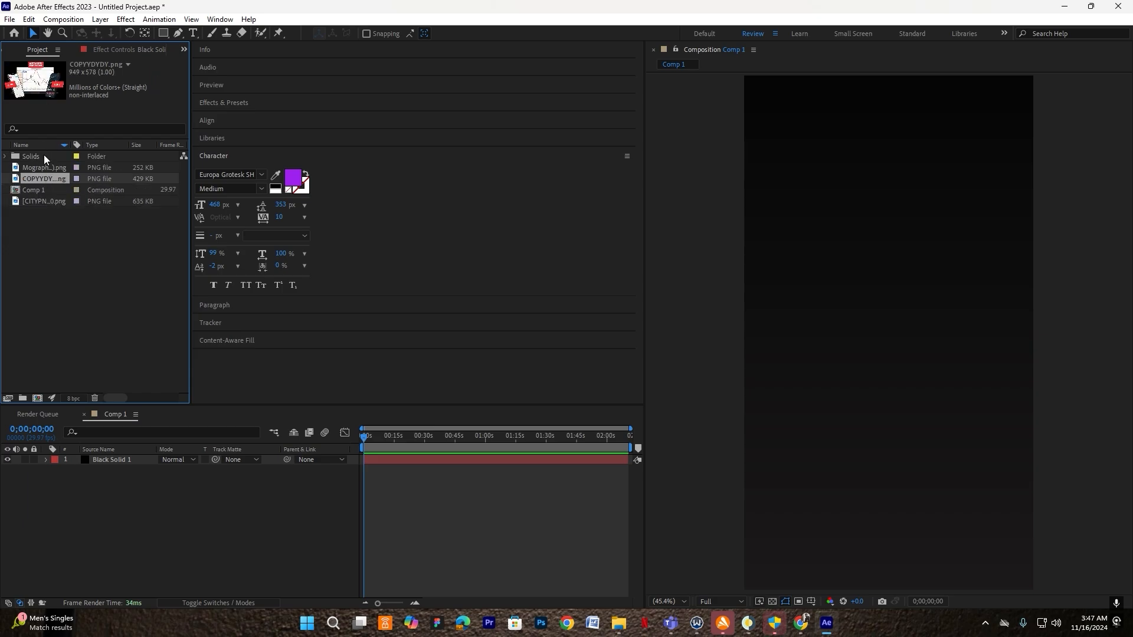
left_click_drag(46, 201, 346, 470)
key("s")
left_click_drag(972, 380, 840, 367)
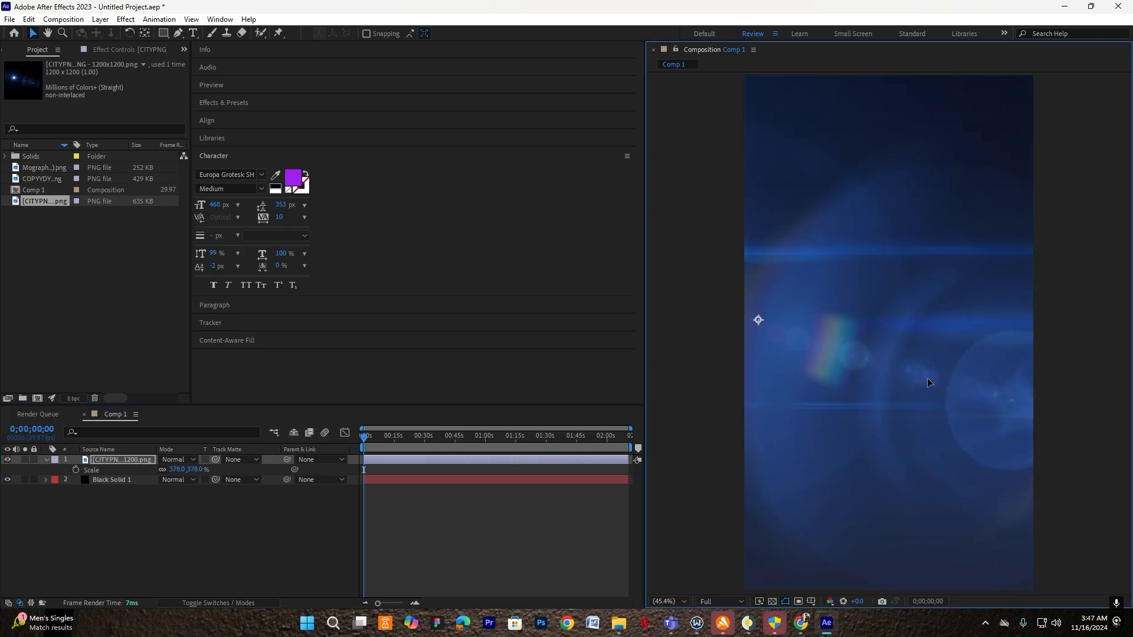
Apply the Tritone effect to the CITYPNG lens flare and move its bright spot into the frame's right side
key("ctrl+space")
type("t")
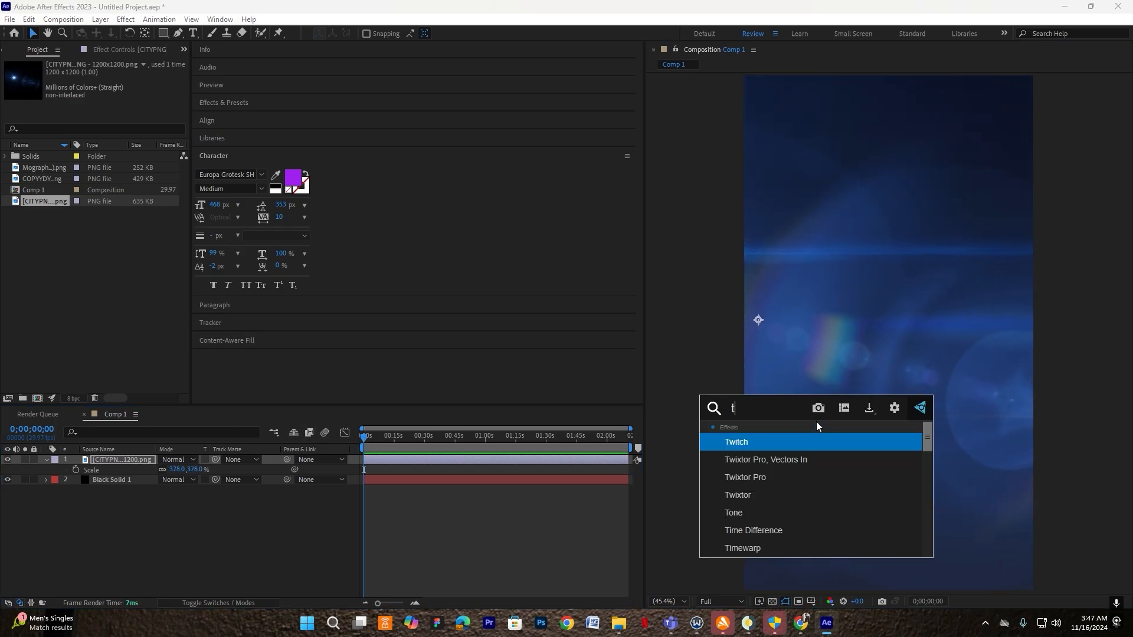
type("ri")
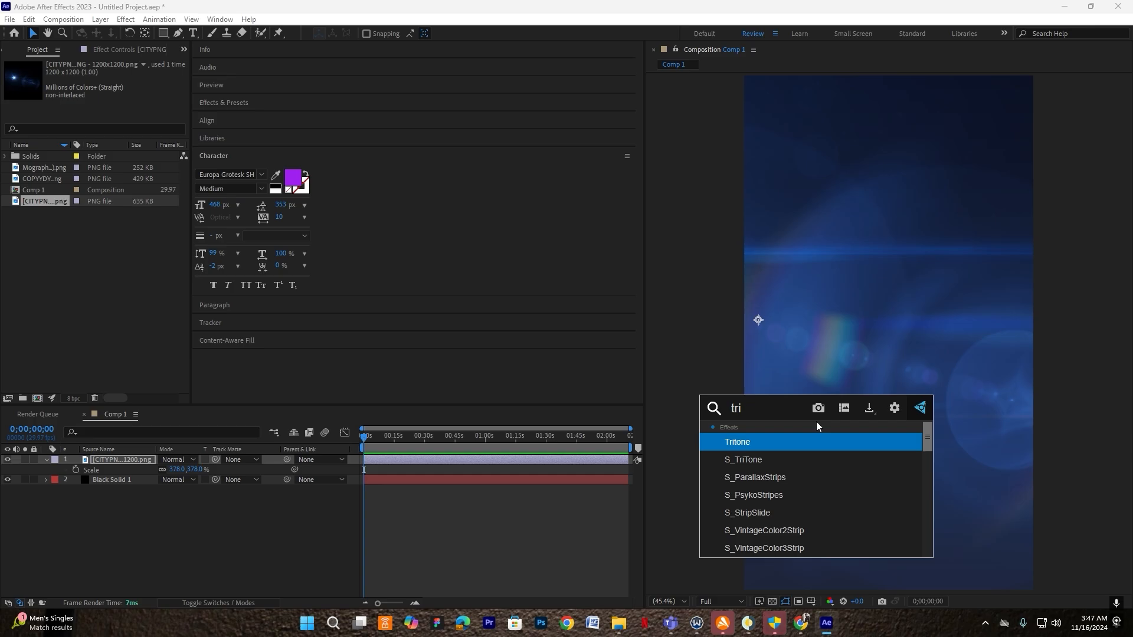
left_click(773, 440)
left_click_drag(897, 353, 833, 356)
Lower the CITYPNG lens flare's opacity to 31% and move it slightly up and left
key("t")
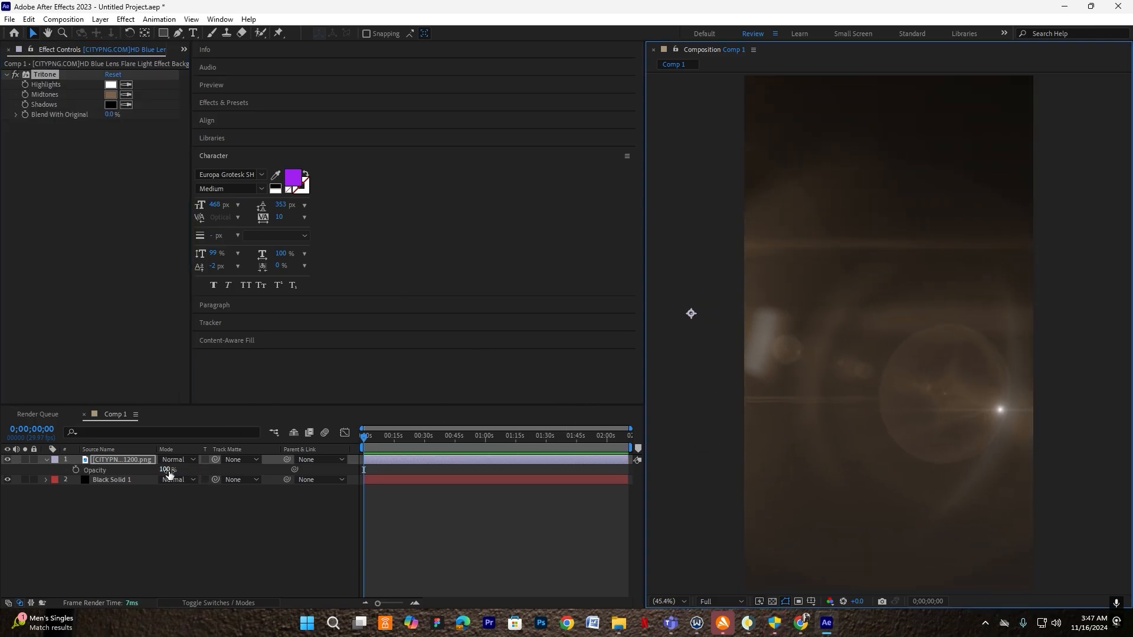
left_click_drag(169, 473, 134, 481)
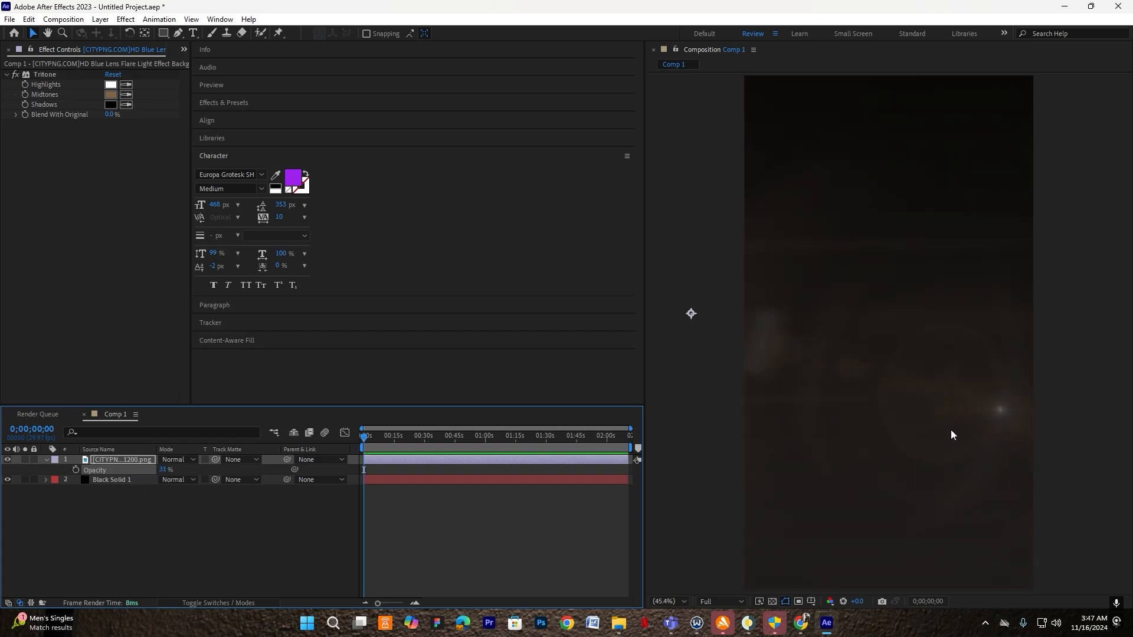
left_click_drag(951, 430, 931, 410)
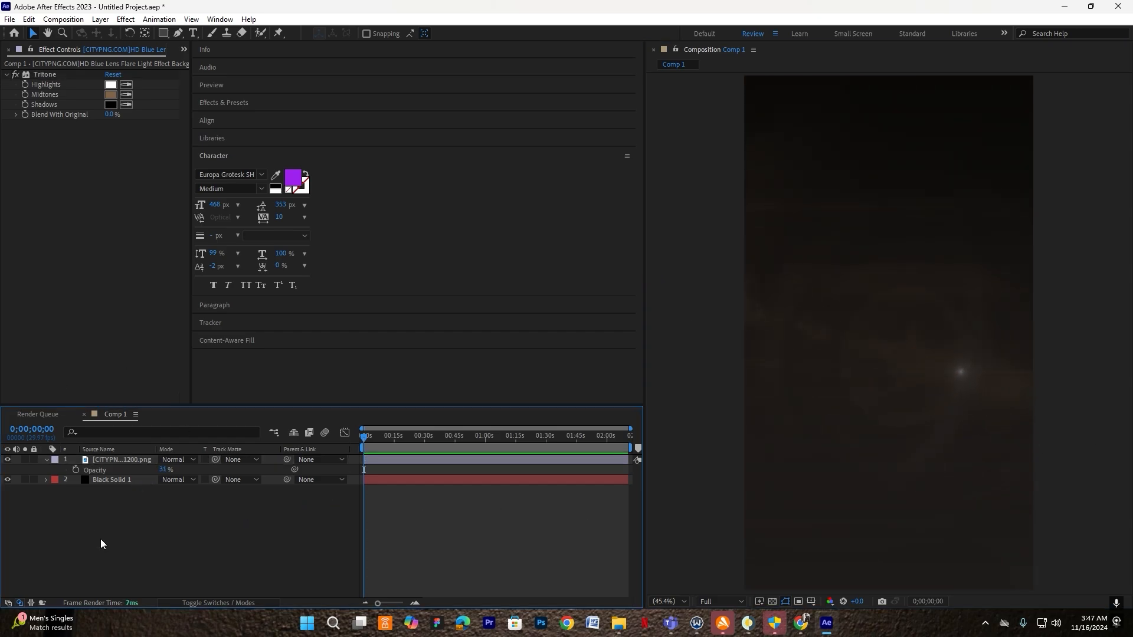
Create an adjustment layer above the flare and apply a saved "mohi effect" preset to it
right_click(155, 557)
mouse_move(202, 412)
left_click(369, 508)
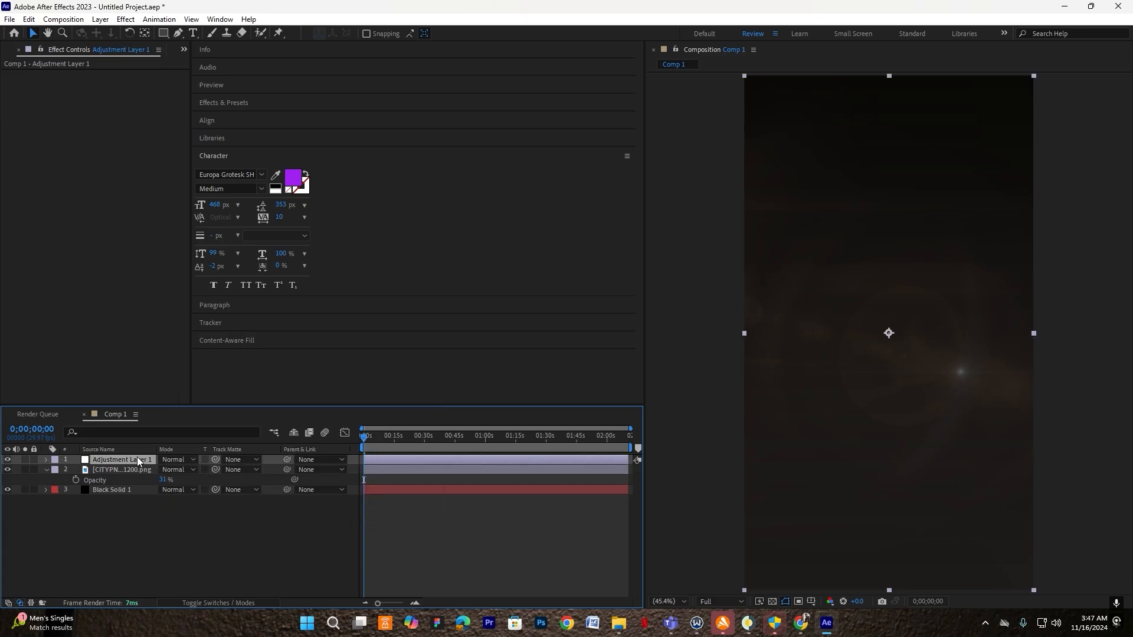
key("ctrl+space")
type("mohi")
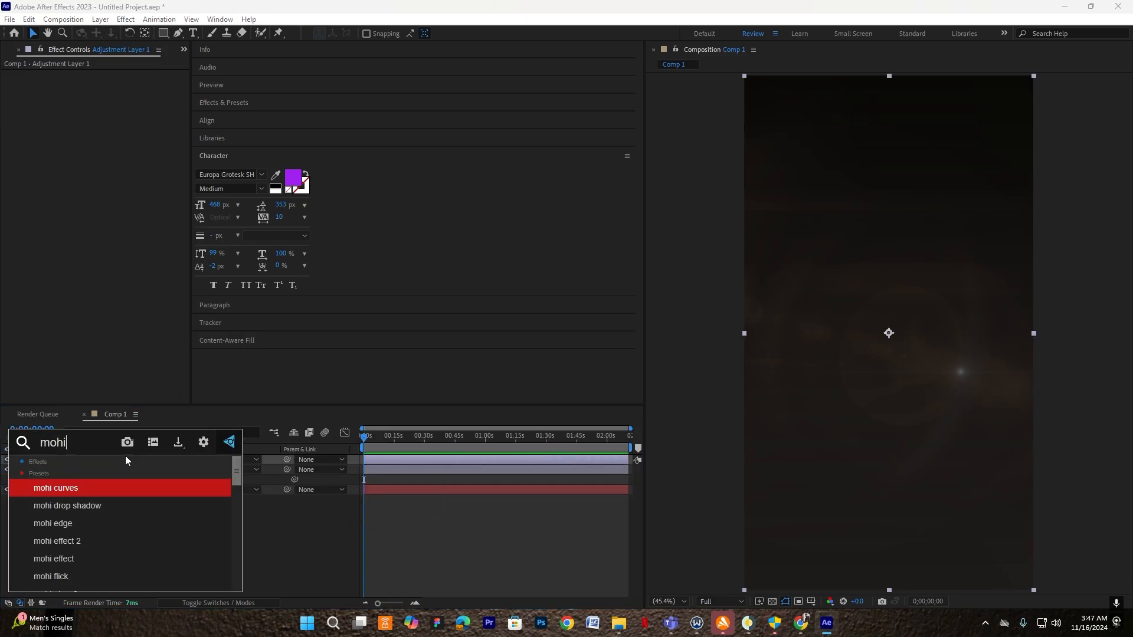
type(" ef")
left_click(94, 493)
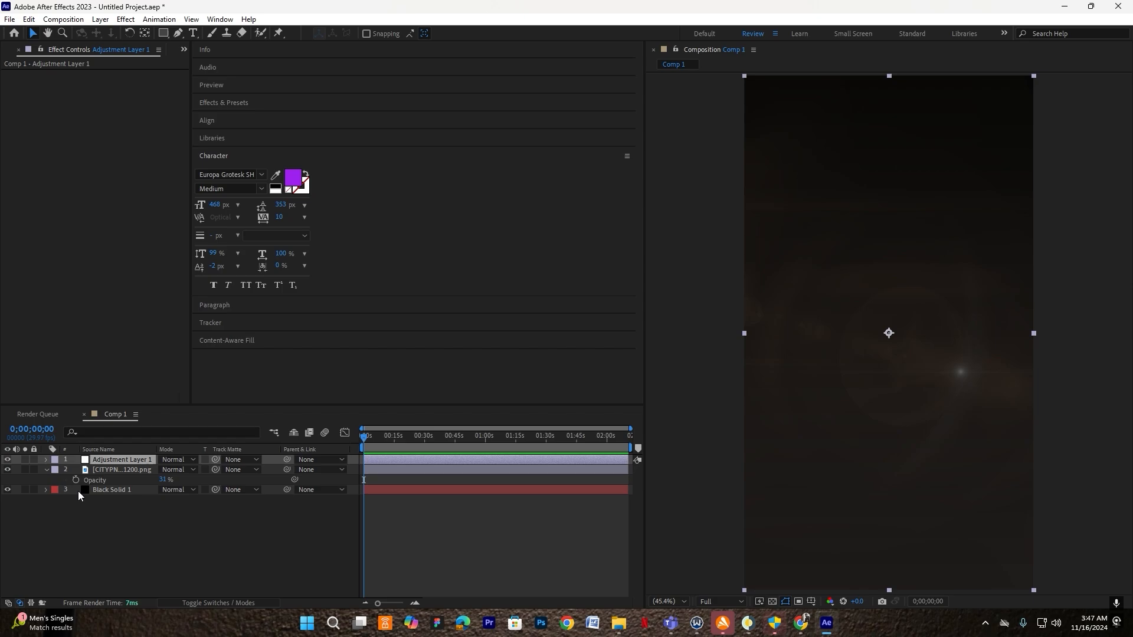
Place the Mograph_lensflare (2).png image directly below the adjustment layer and scale it to 333%
left_click(184, 49)
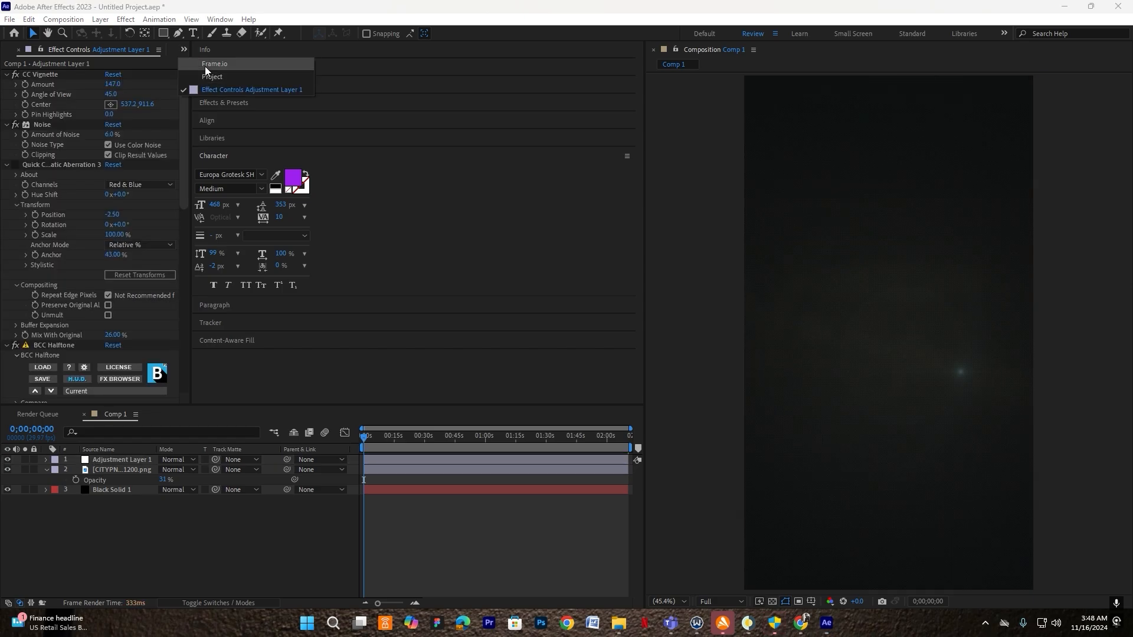
left_click(211, 76)
left_click(44, 168)
left_click_drag(45, 170, 275, 441)
key("s")
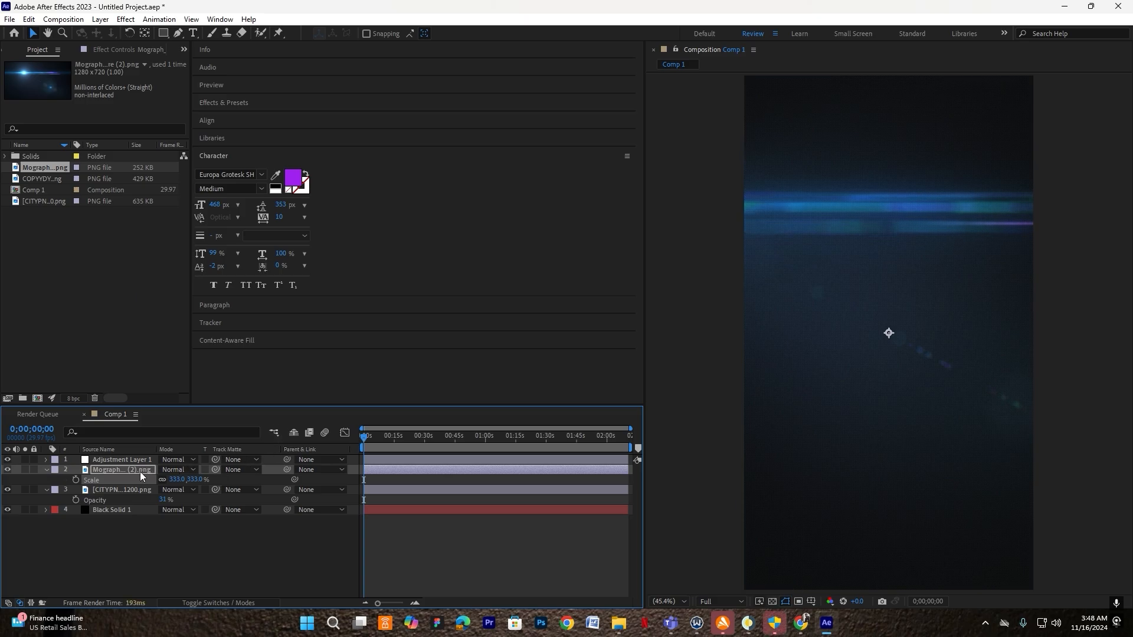
Flip the Mograph lens flare layer horizontally
right_click(139, 468)
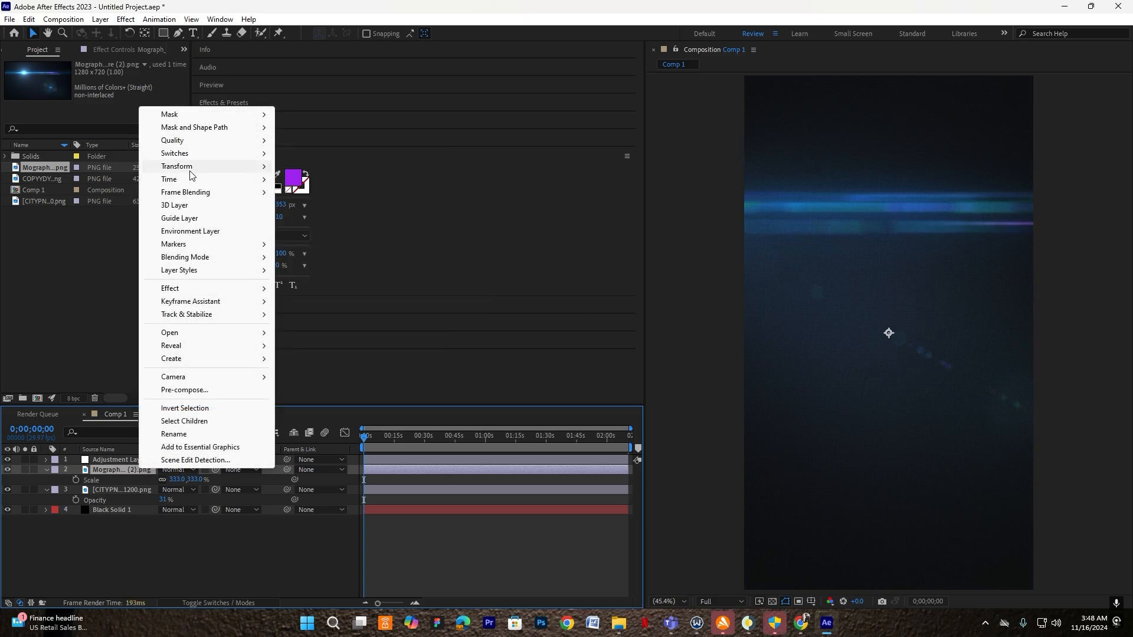
mouse_move(188, 171)
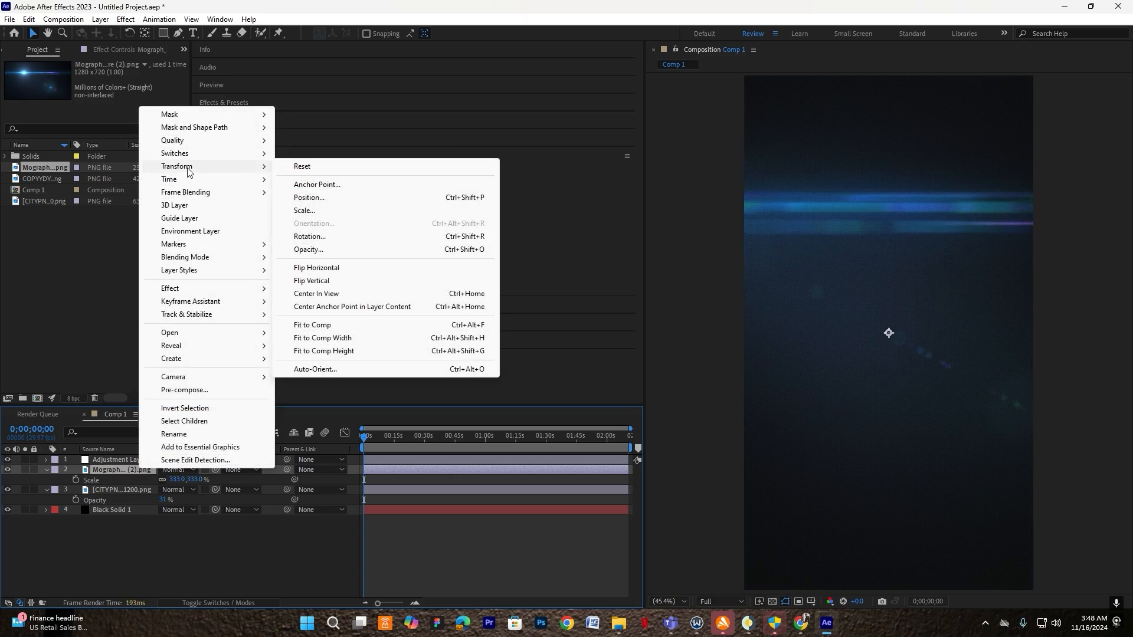
left_click(322, 270)
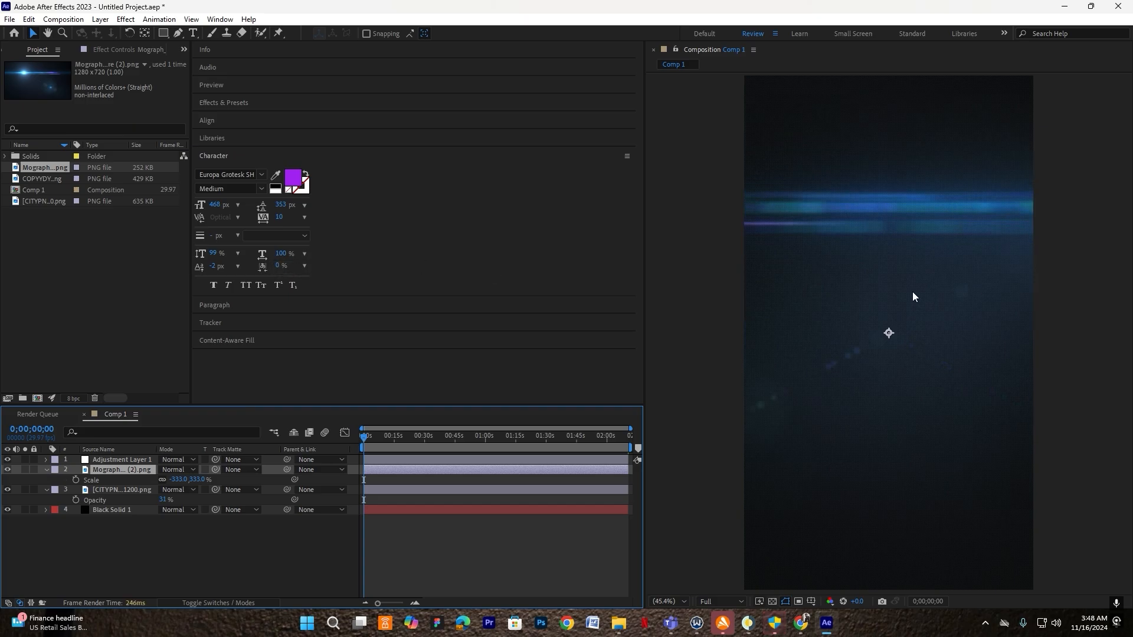
Shift the Mograph lens flare to the right and set its scale to -266%, 266%, with its glow in the frame's lower right
left_click_drag(912, 296, 992, 306)
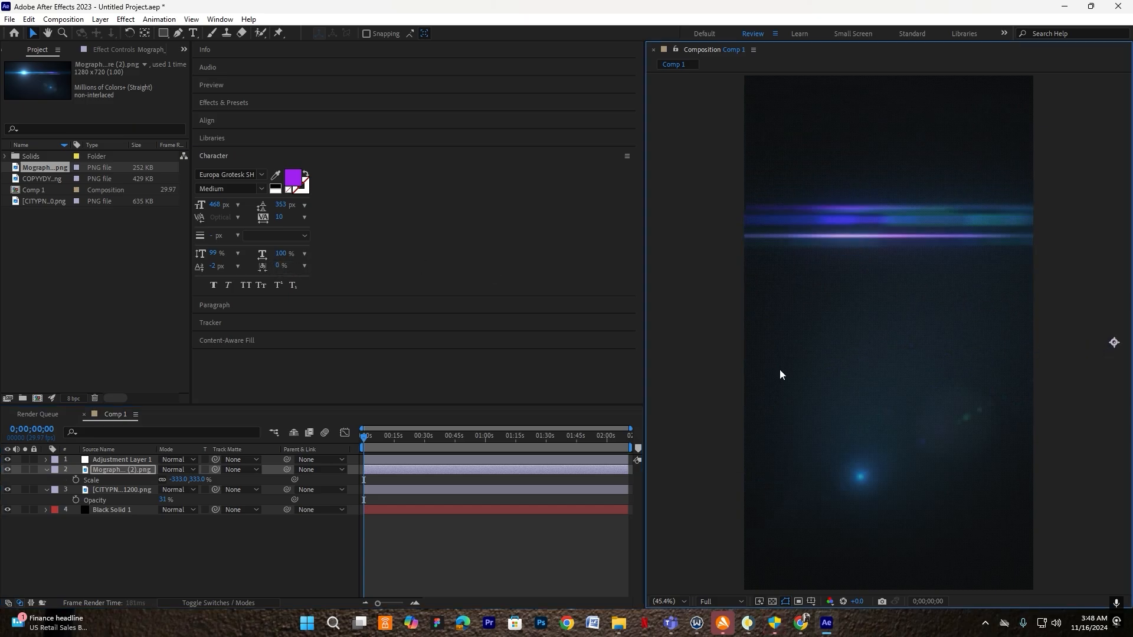
left_click_drag(180, 479, 212, 477)
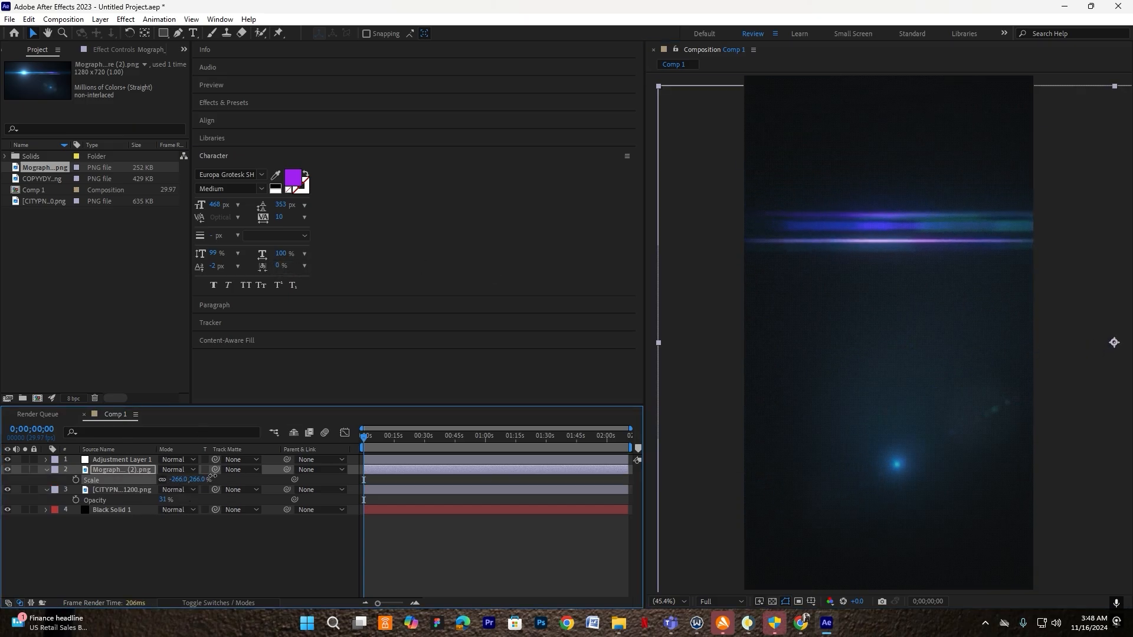
left_click_drag(824, 470, 832, 458)
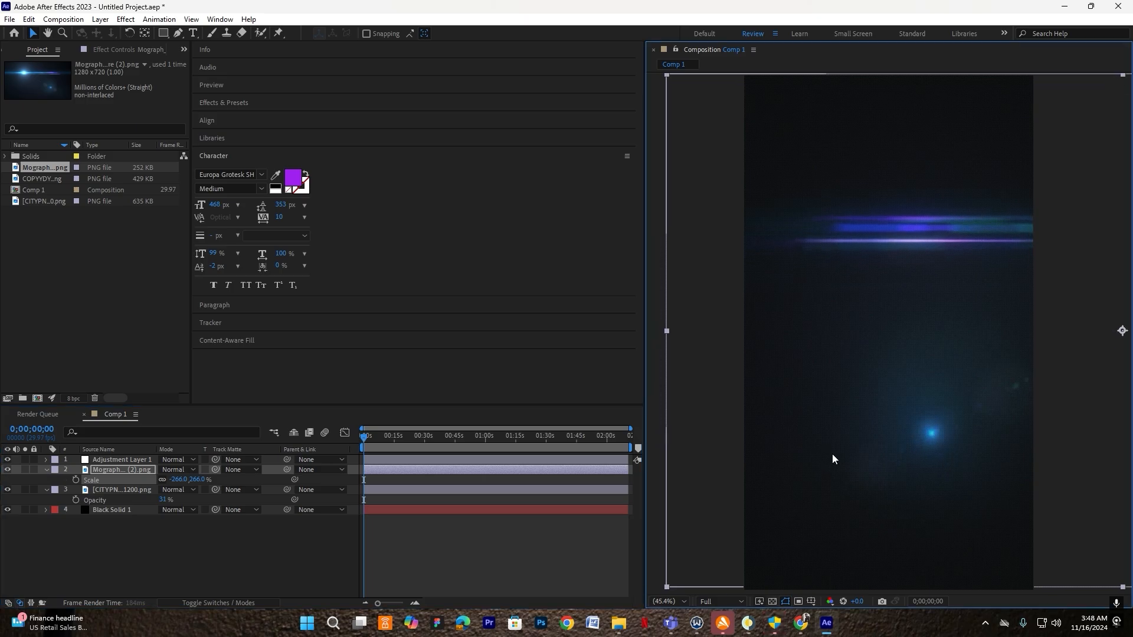
Copy the Tritone effect from the CITYPNG lens flare layer onto the Mograph lens flare layer
left_click(118, 489)
left_click(128, 19)
left_click(133, 44)
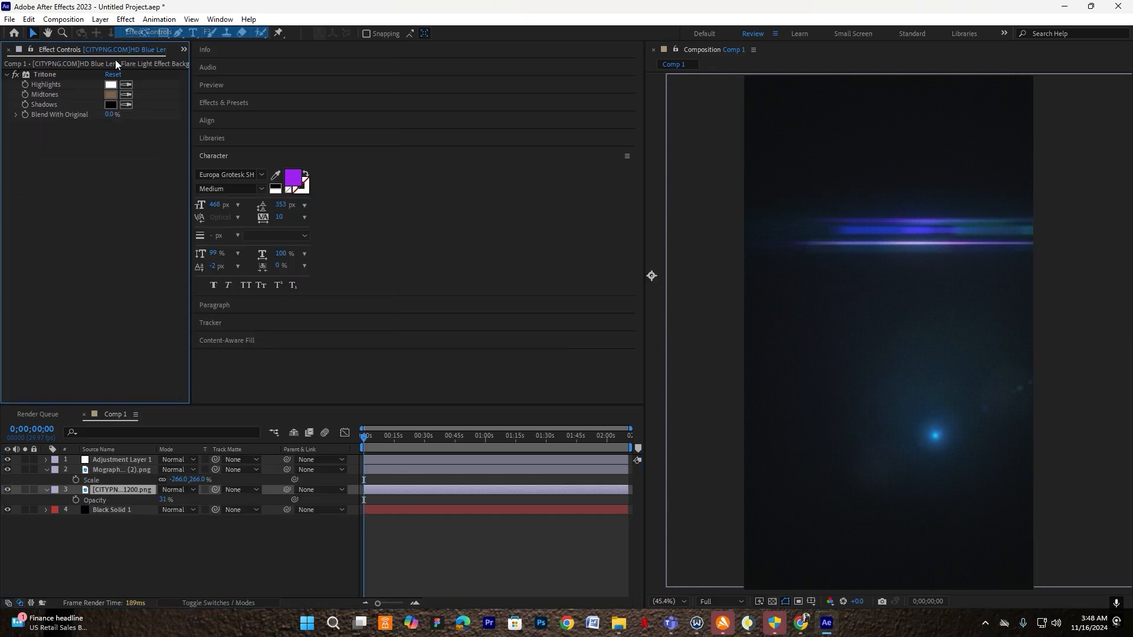
left_click(55, 74)
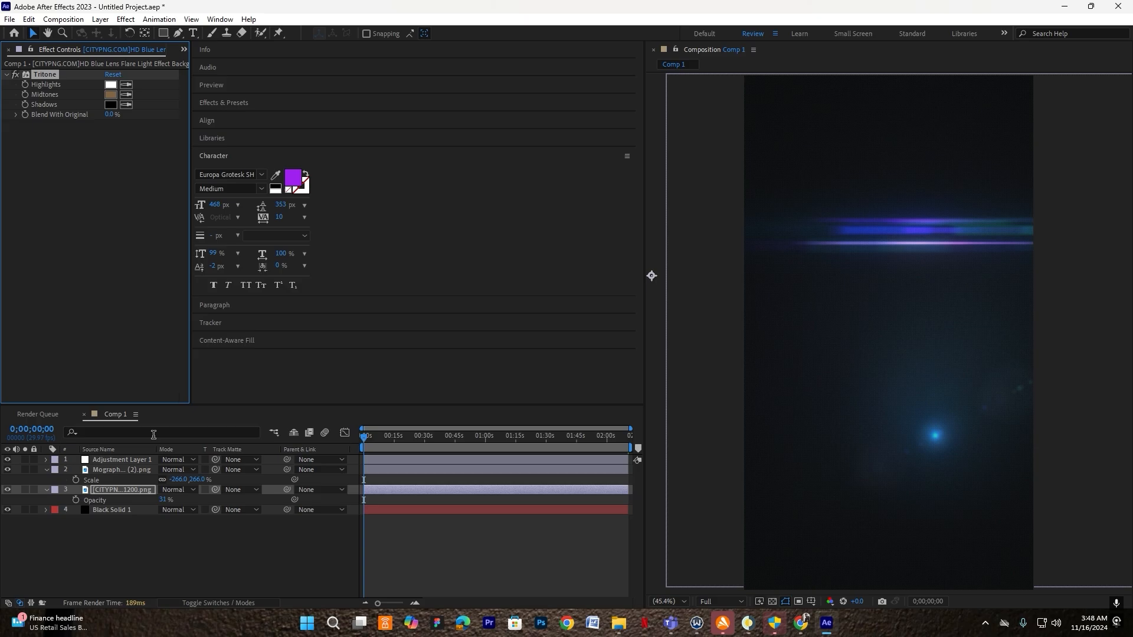
key("ctrl+c")
left_click(118, 466)
key("ctrl+v")
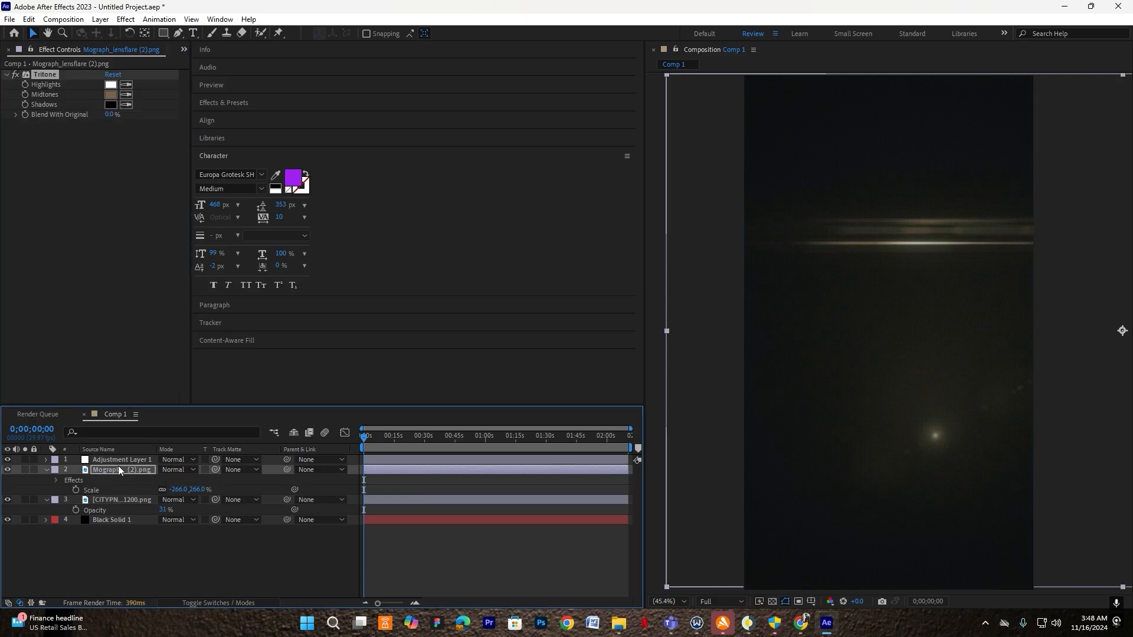
Set the Mograph lens flare's opacity to 43% and the blending mode of both lens flare layers to Screen
key("t")
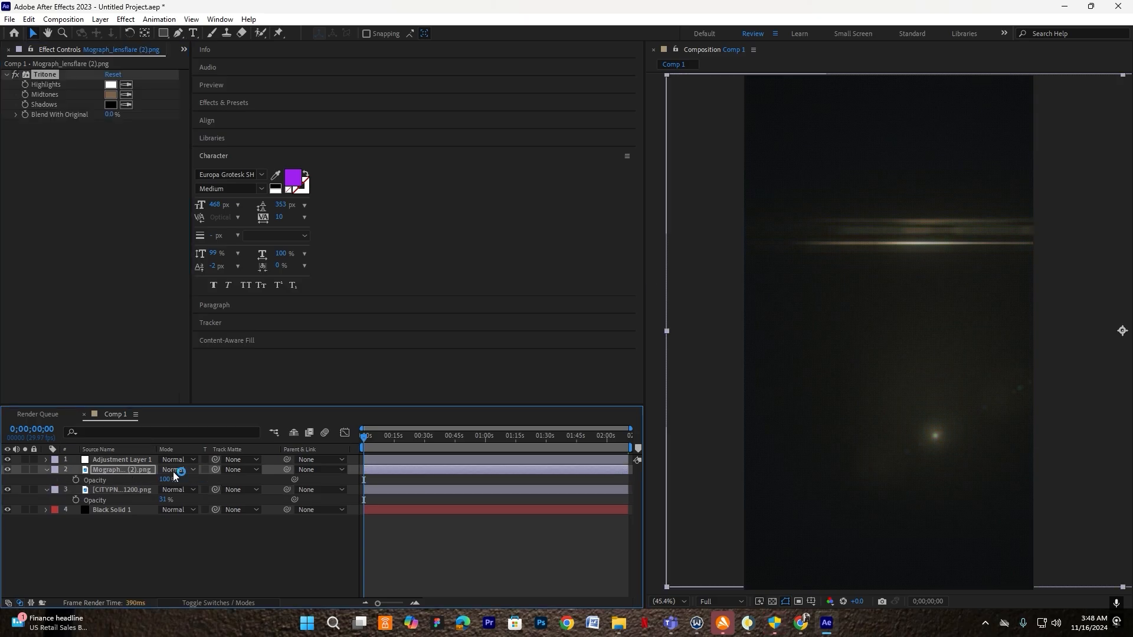
left_click_drag(166, 481, 137, 485)
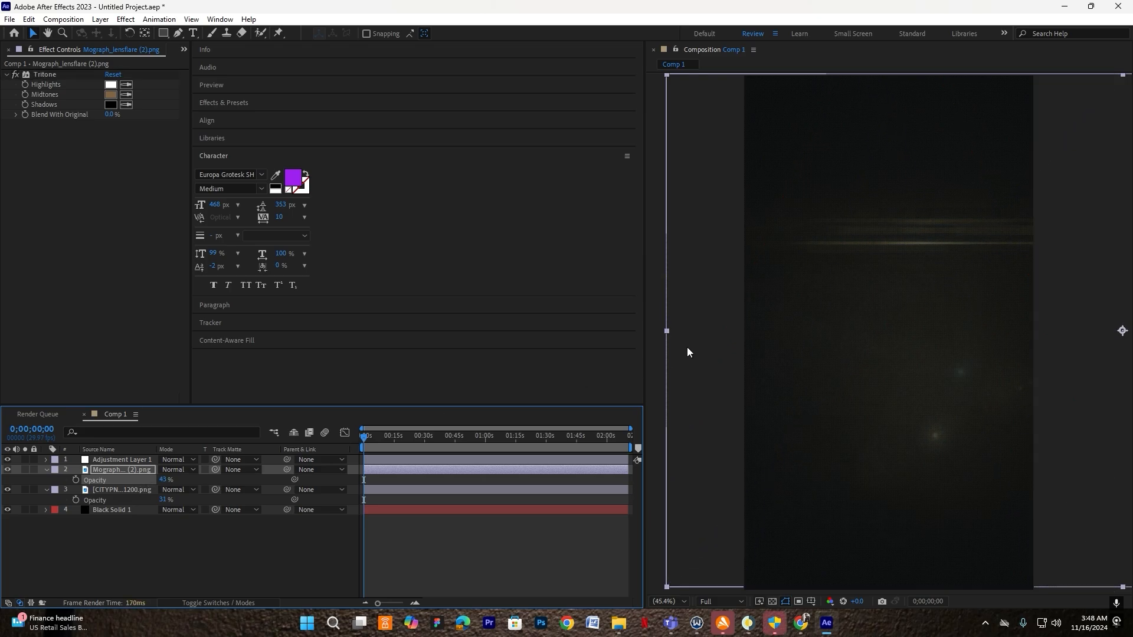
left_click(188, 472)
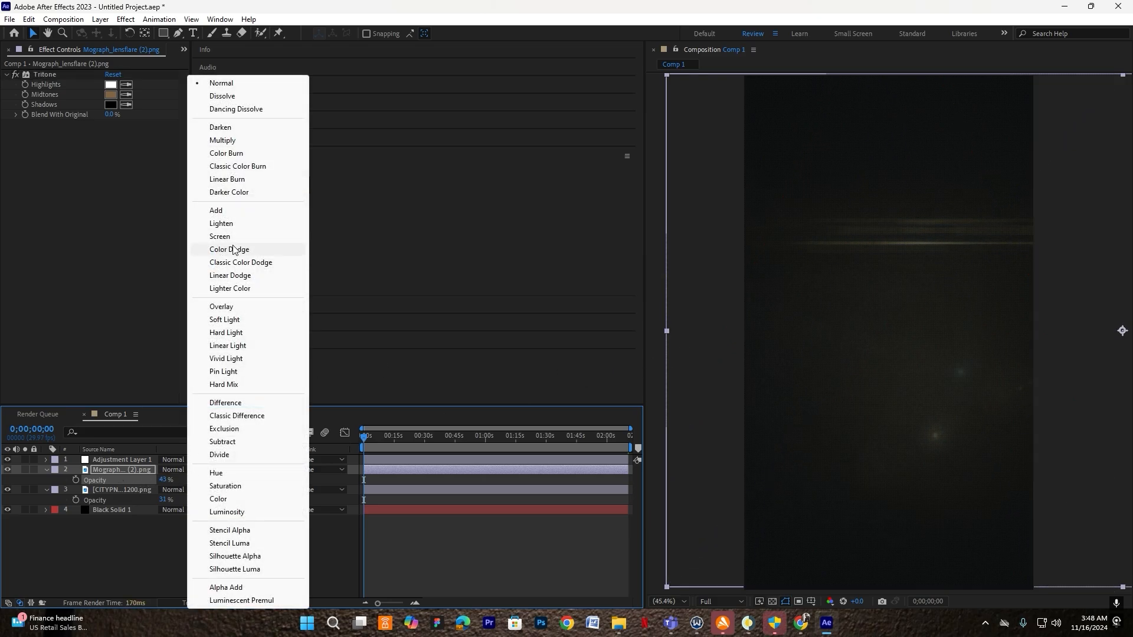
left_click(230, 236)
left_click(175, 490)
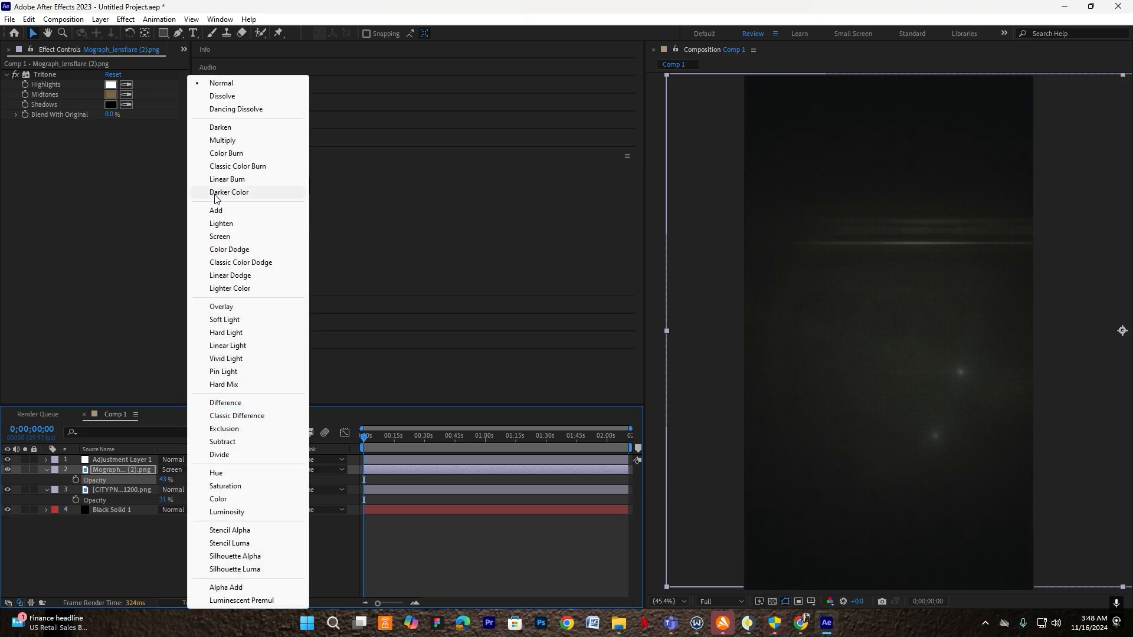
left_click(229, 236)
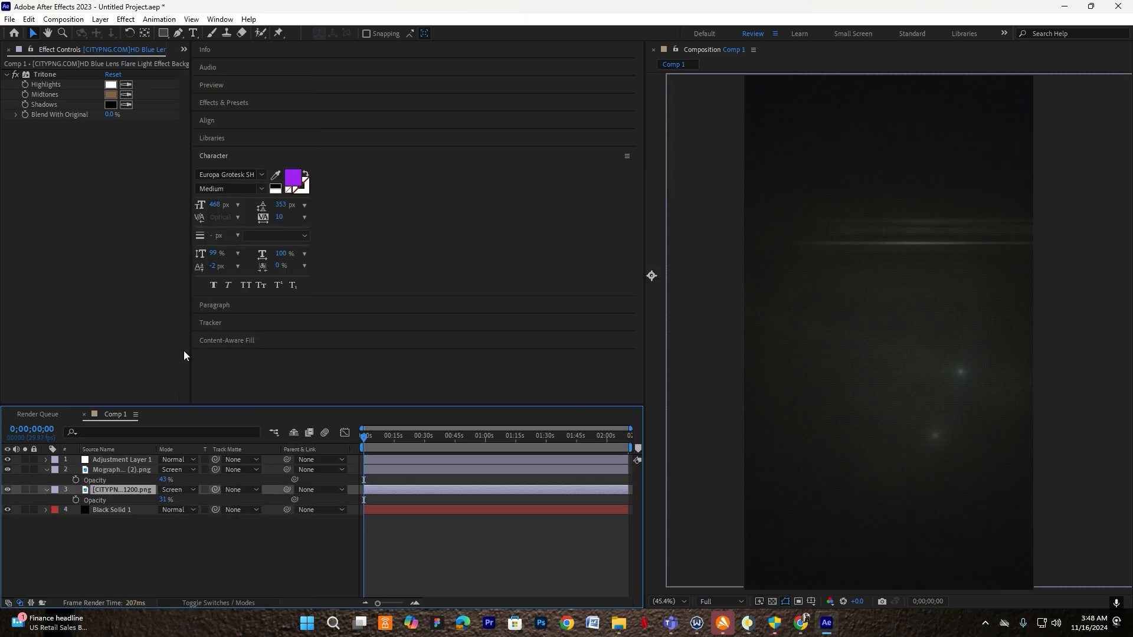
Set the Mograph flare's opacity to 28% and the CITYPNG flare's to 23%, and move both flares slightly left
left_click_drag(165, 480, 161, 500)
left_click_drag(944, 378, 927, 375)
left_click(144, 470)
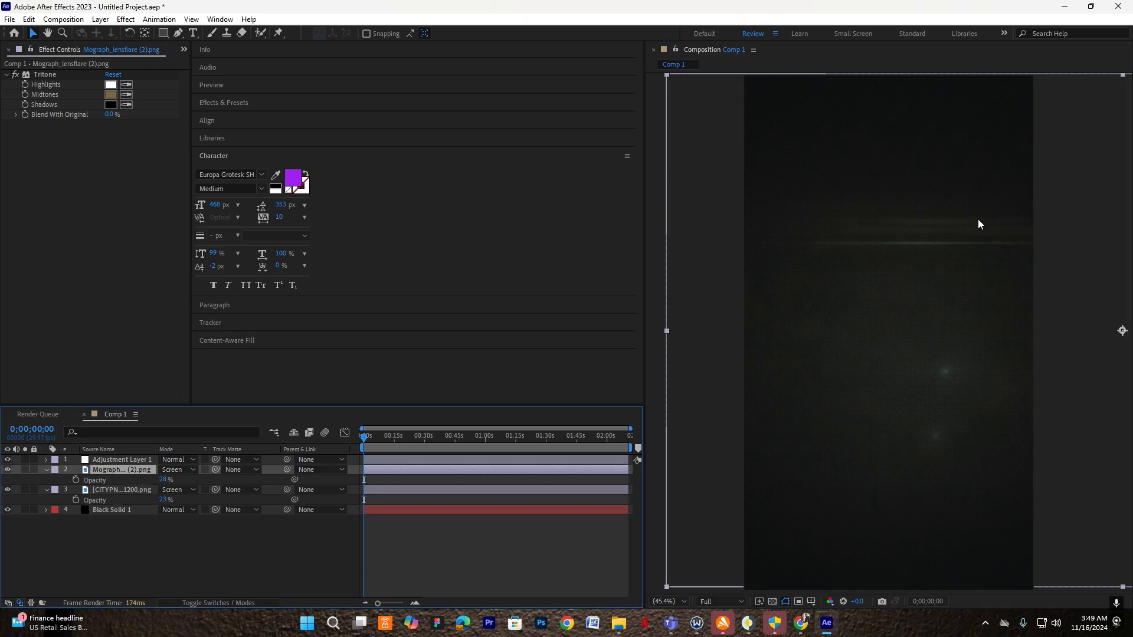
left_click_drag(978, 225, 954, 214)
left_click_drag(945, 371, 919, 380)
left_click(471, 570)
Add the COPYYDYDY.png image between the CITYPNG flare and the black solid, and position it near the frame's center
left_click(185, 49)
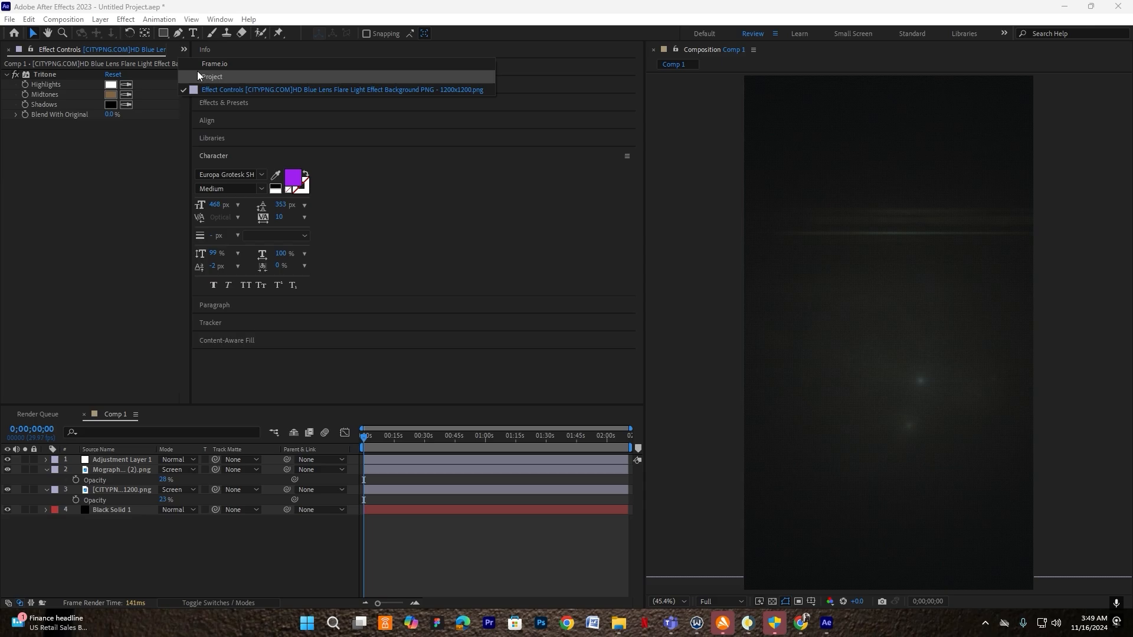
left_click(200, 73)
left_click(36, 191)
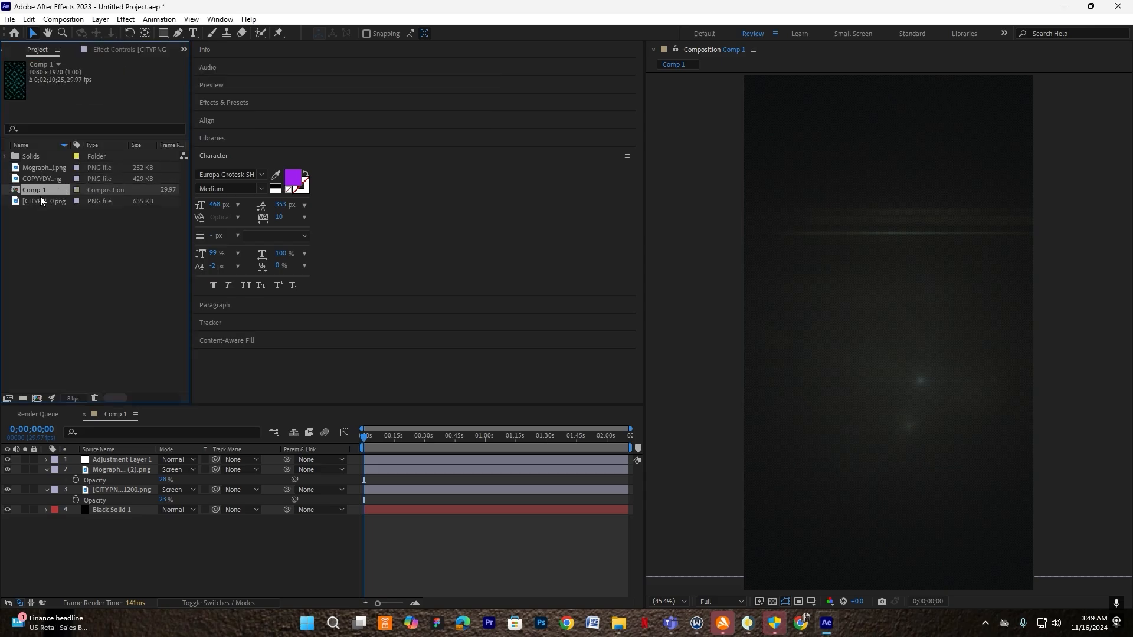
left_click(38, 180)
left_click_drag(117, 450, 117, 509)
left_click_drag(904, 360, 907, 354)
left_click(130, 511)
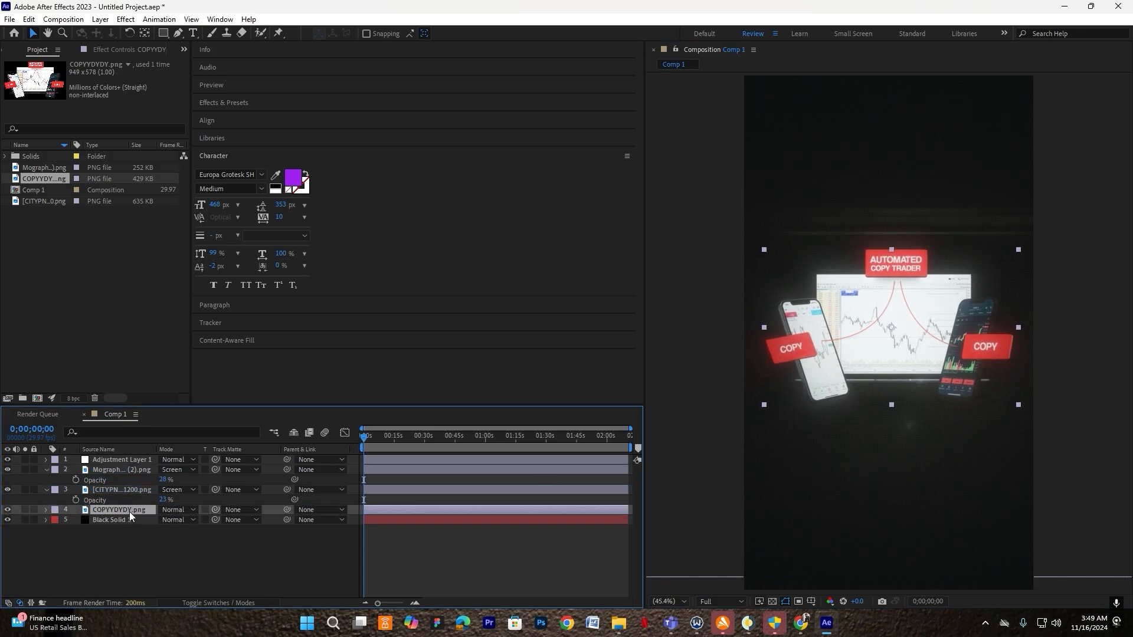
Apply the copied Tritone effect to the COPYYDYDY.png layer and scale the graphic to 109%
key("Return")
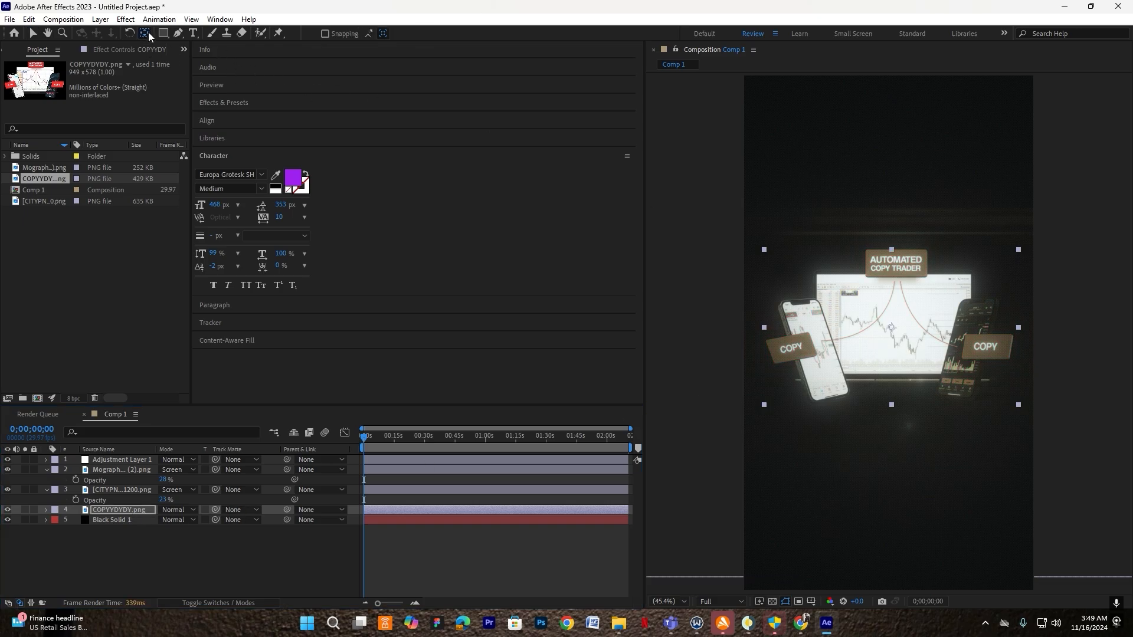
left_click_drag(917, 331, 915, 337)
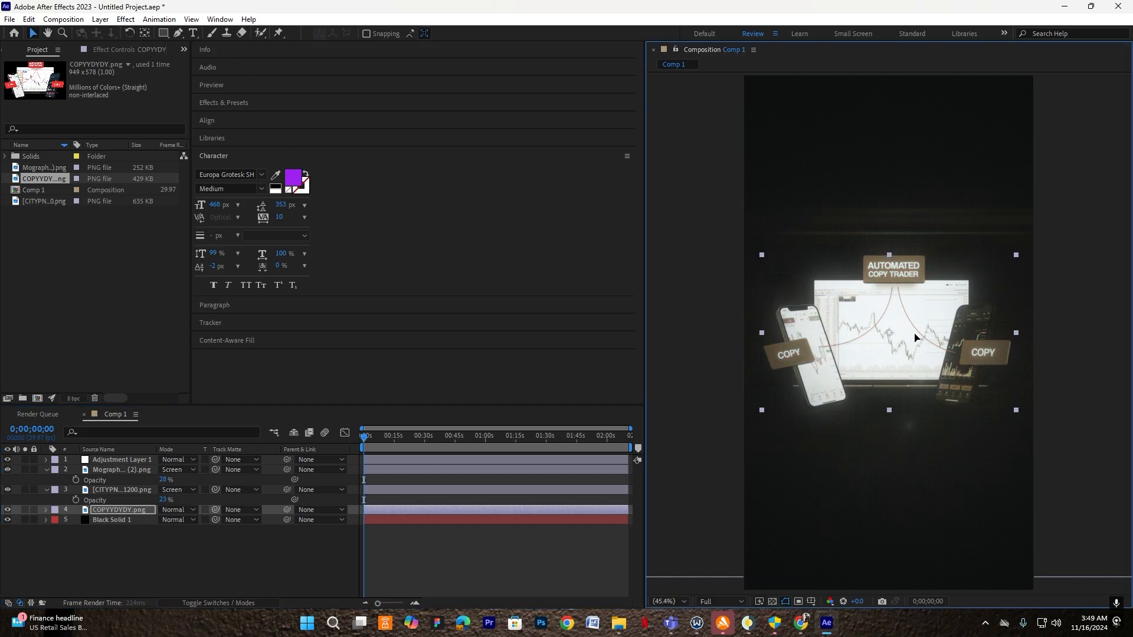
key("s")
left_click_drag(176, 519, 180, 520)
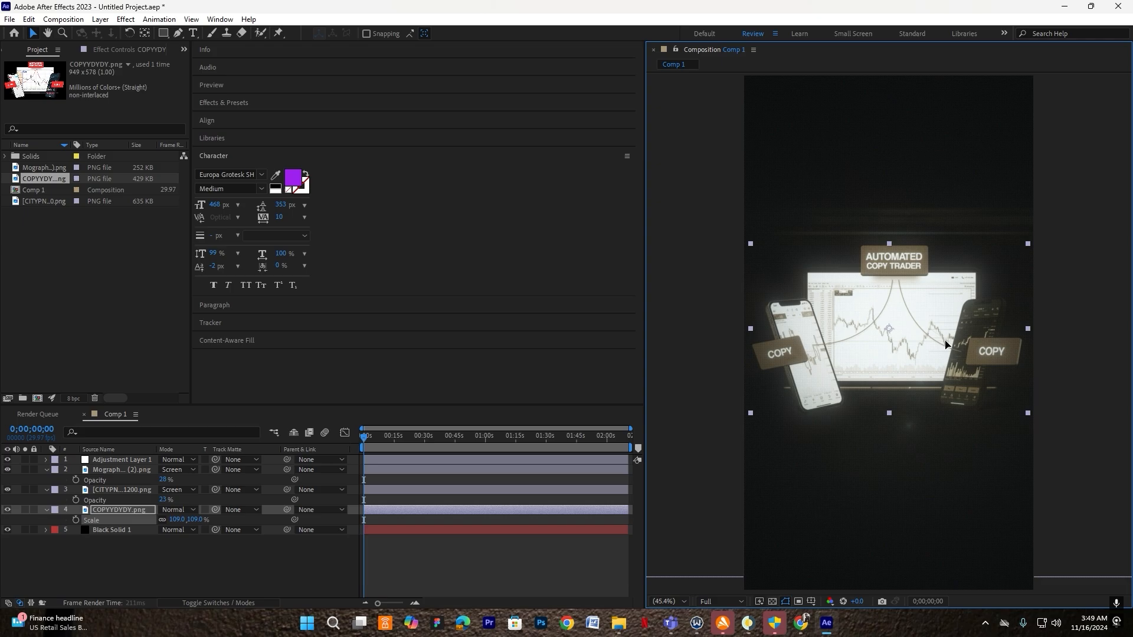
left_click(524, 543)
Add the text "Automated", scale it to 33% and place it above the graphic
left_click(194, 33)
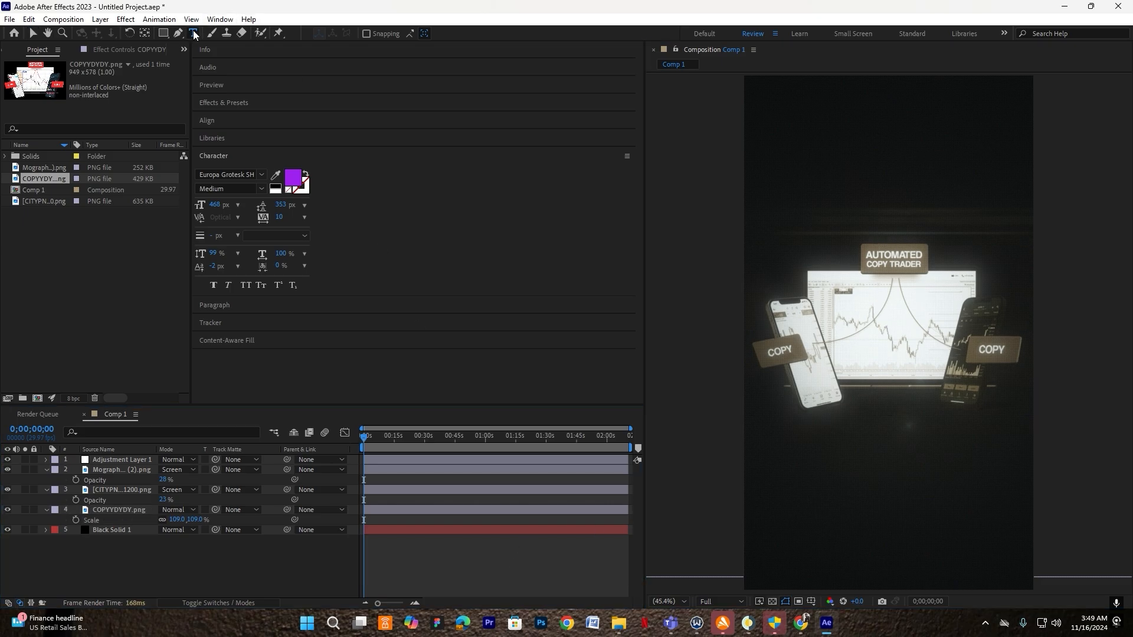
left_click(194, 33)
left_click(801, 582)
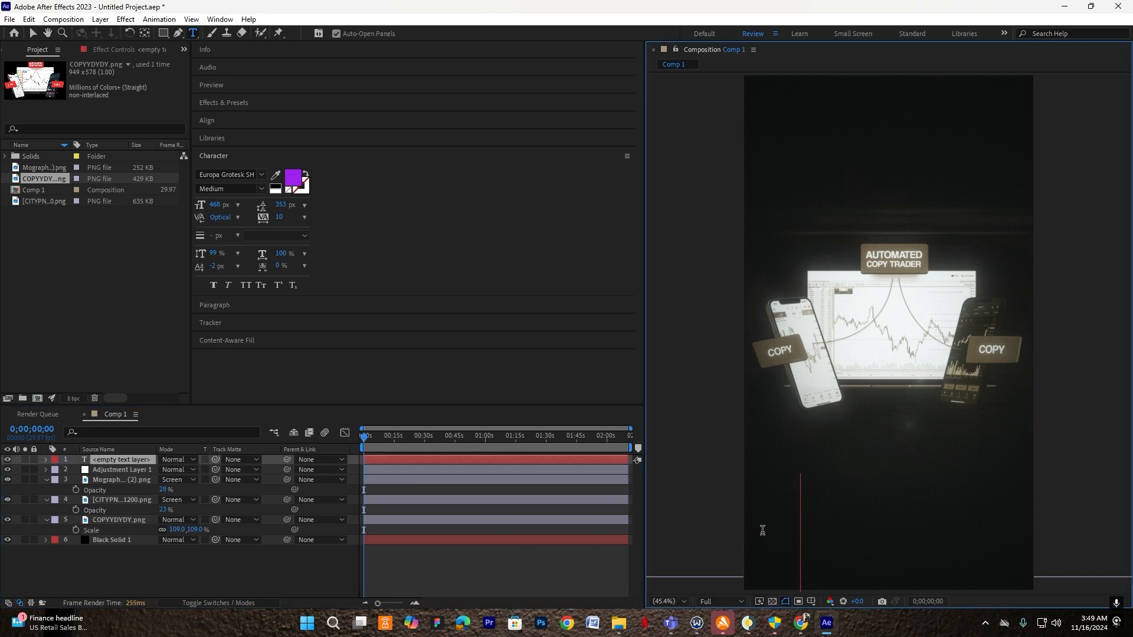
type("Au")
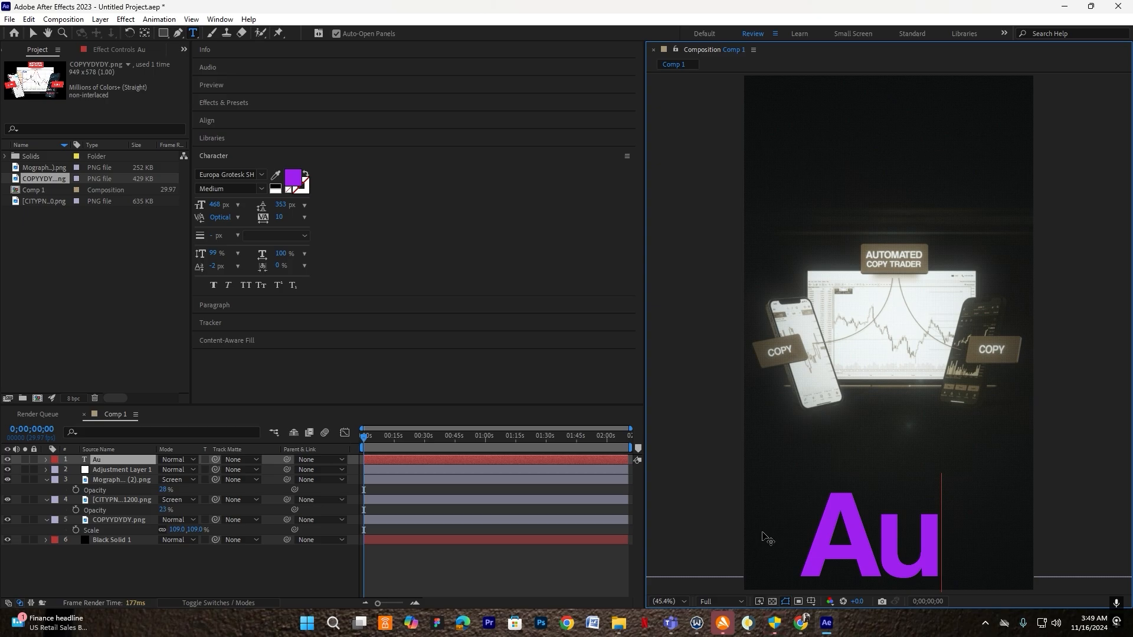
type("tomated")
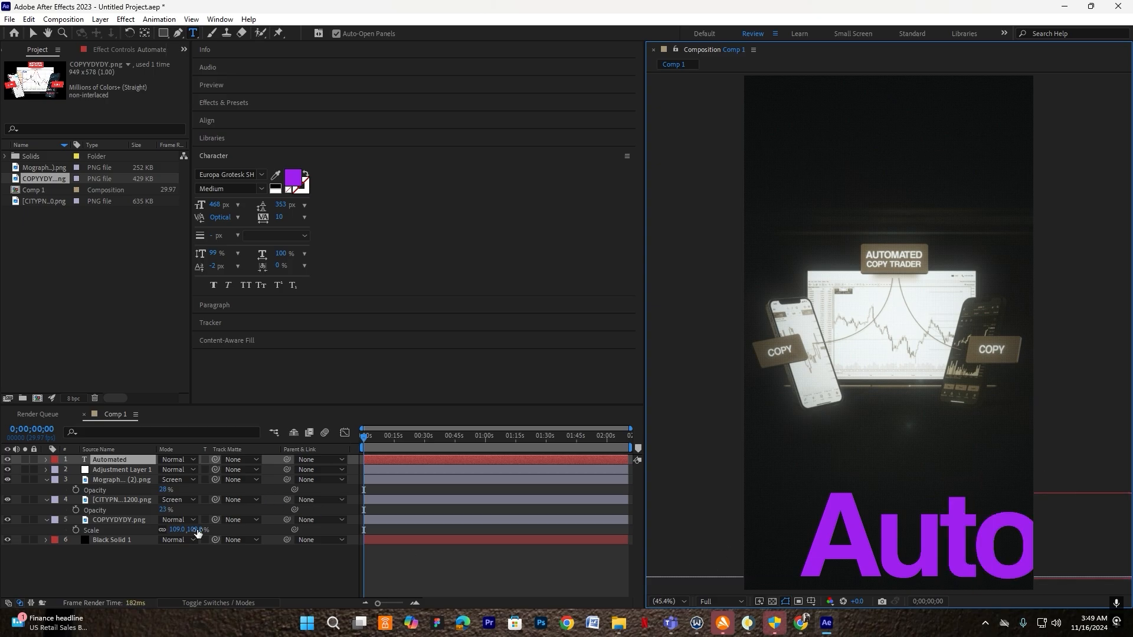
left_click(110, 469)
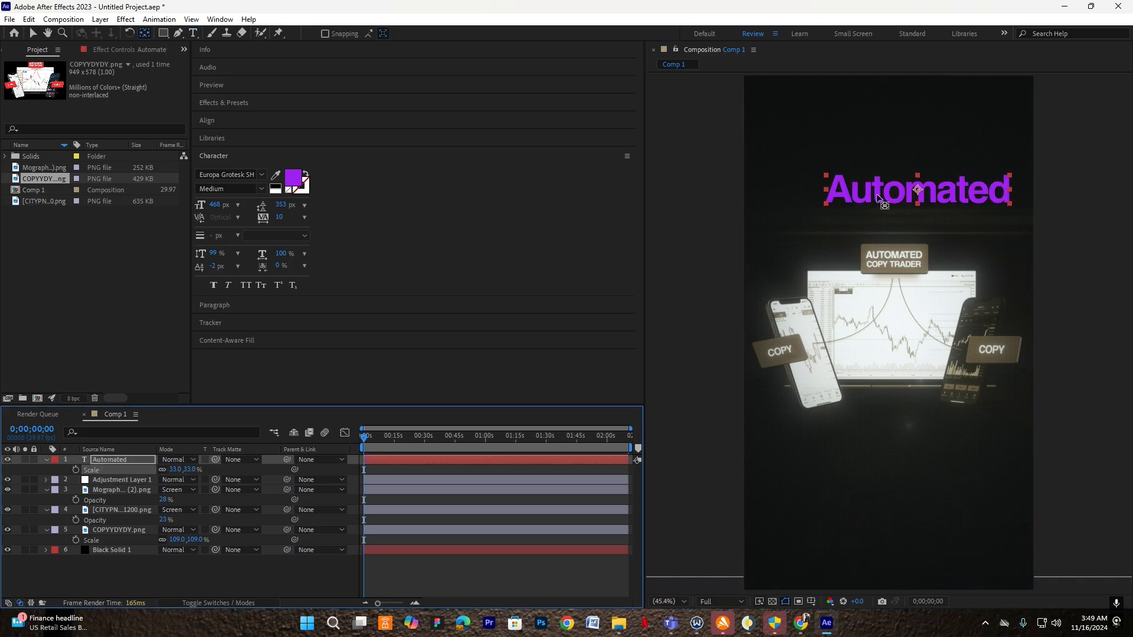
key("v")
left_click(847, 197)
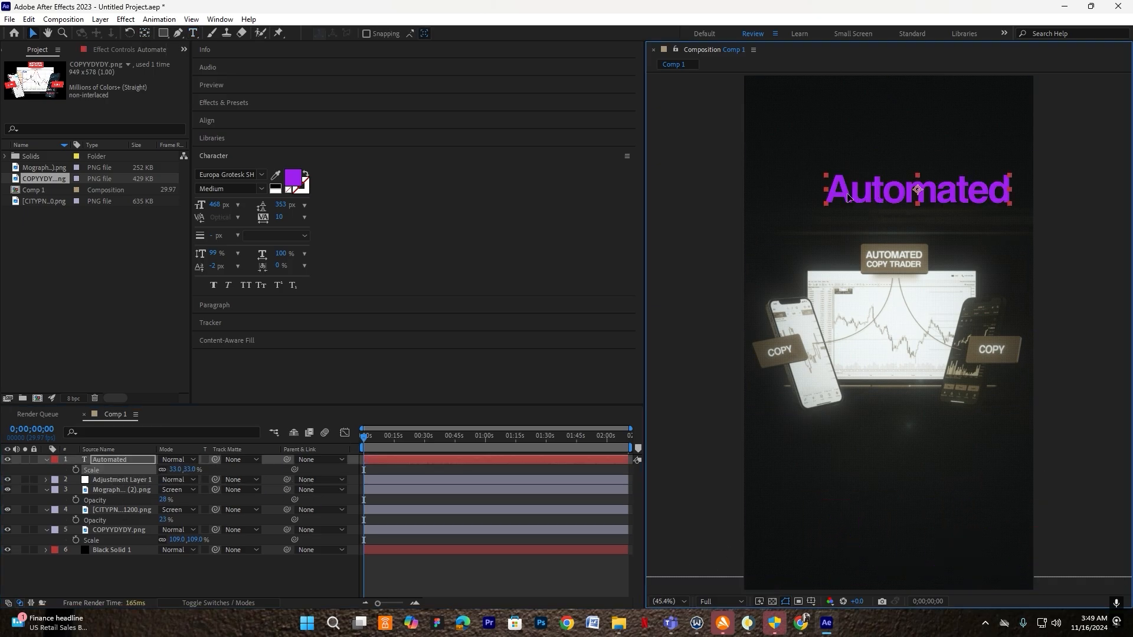
left_click_drag(847, 197, 795, 203)
Color the Automated text white, then scale it to 22% and shift it slightly left
left_click(292, 177)
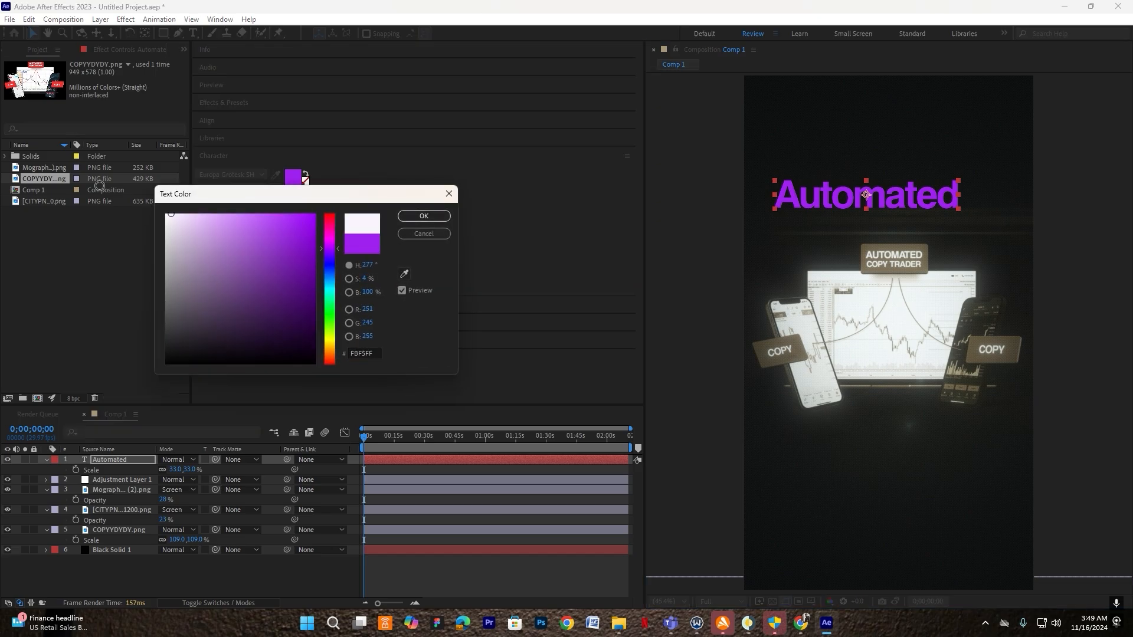
key("Return")
left_click_drag(177, 469, 175, 475)
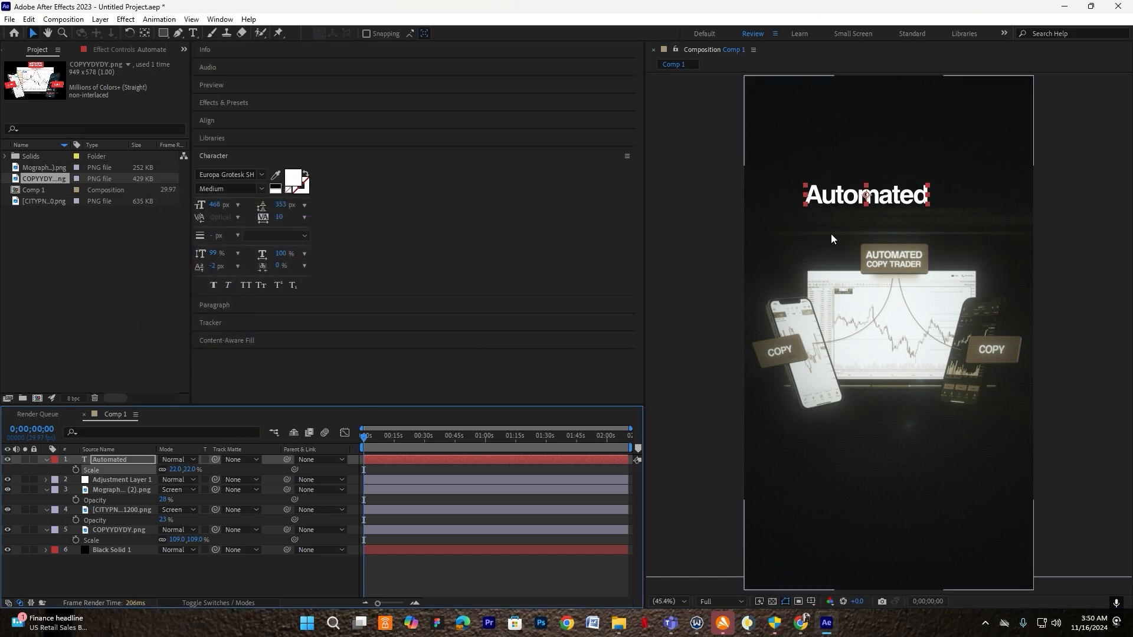
left_click_drag(840, 196, 817, 195)
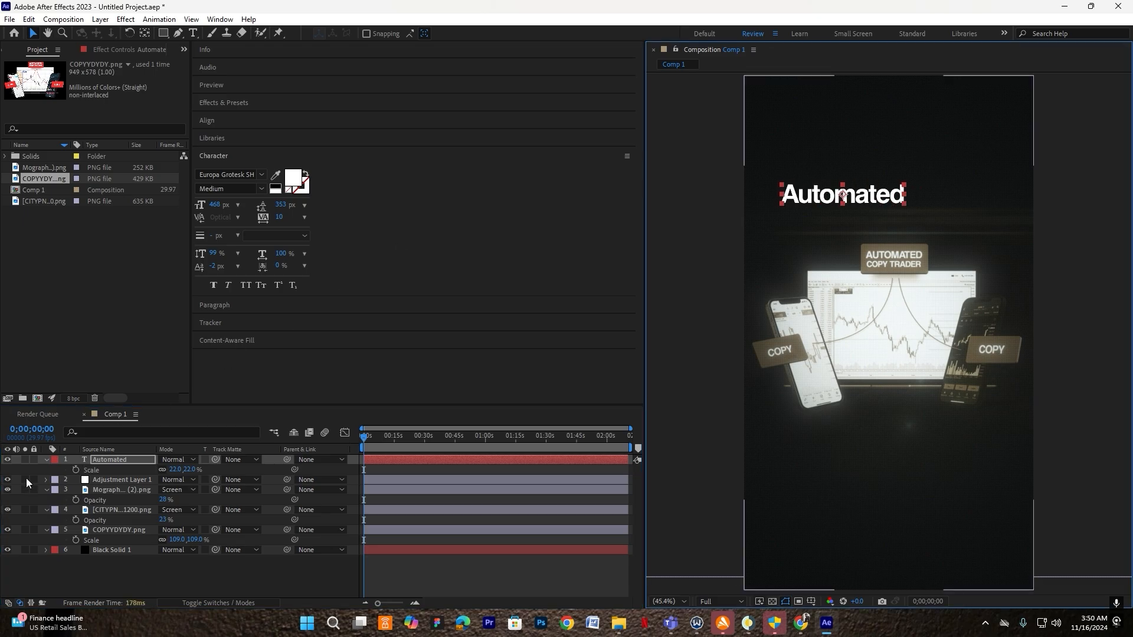
Move the Automated text layer directly below COPYYDYDY.png in the layer stack and show the layer switches
left_click_drag(125, 460, 123, 531)
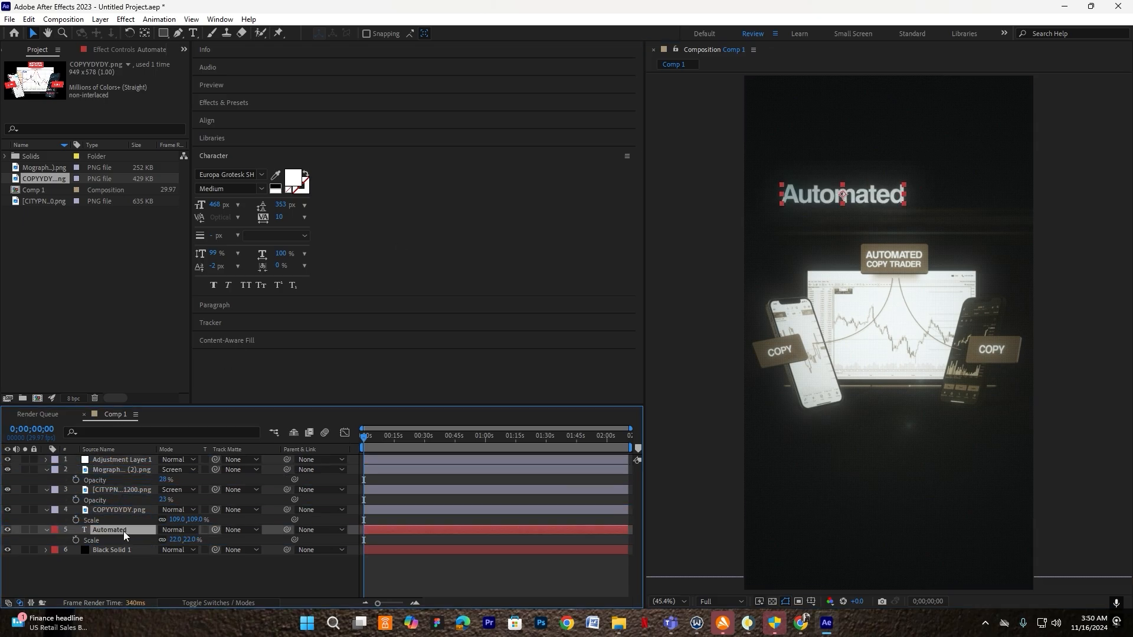
left_click(218, 593)
left_click(210, 604)
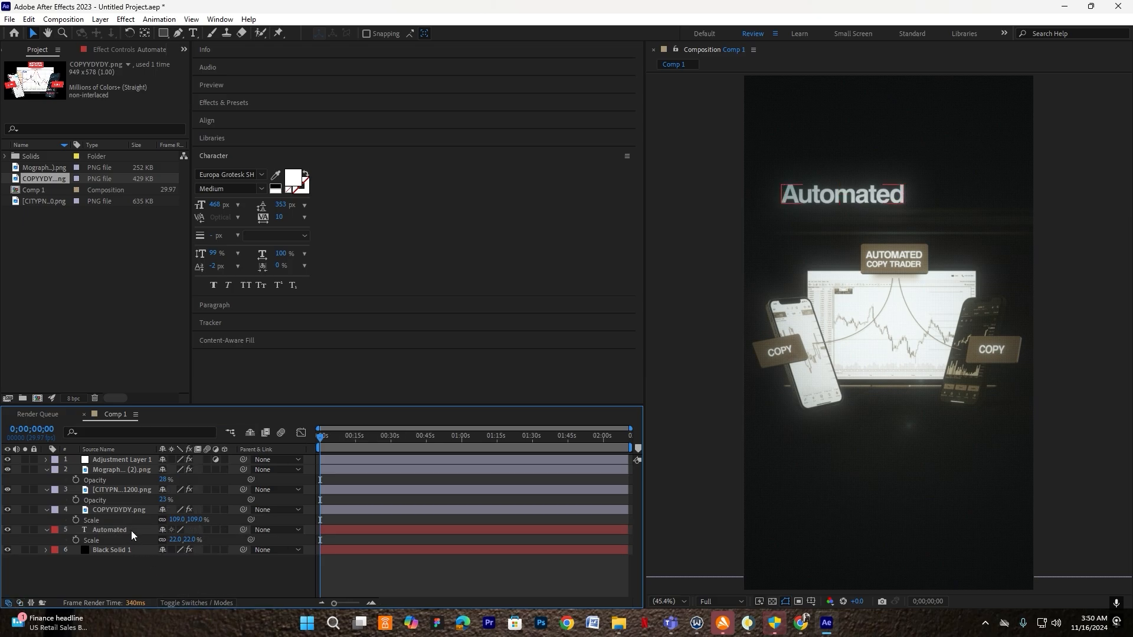
Duplicate the Automated text layer, place the copy below the original and change its text to "COPY TRADING"
left_click(129, 530)
key("ctrl+d")
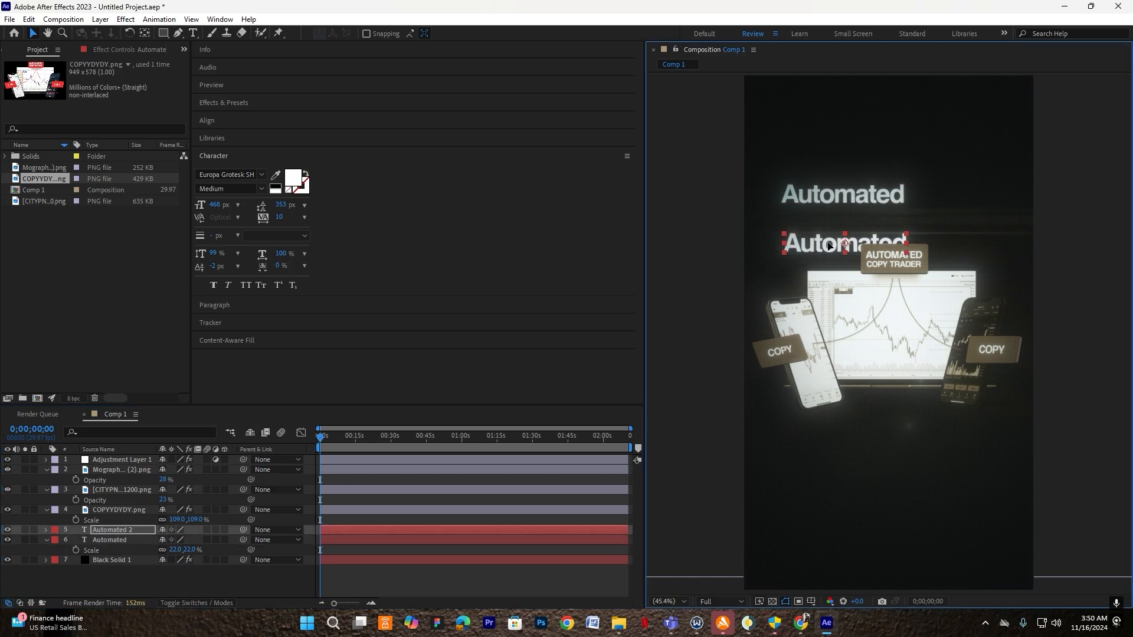
double_click(828, 246)
key("BackSpace")
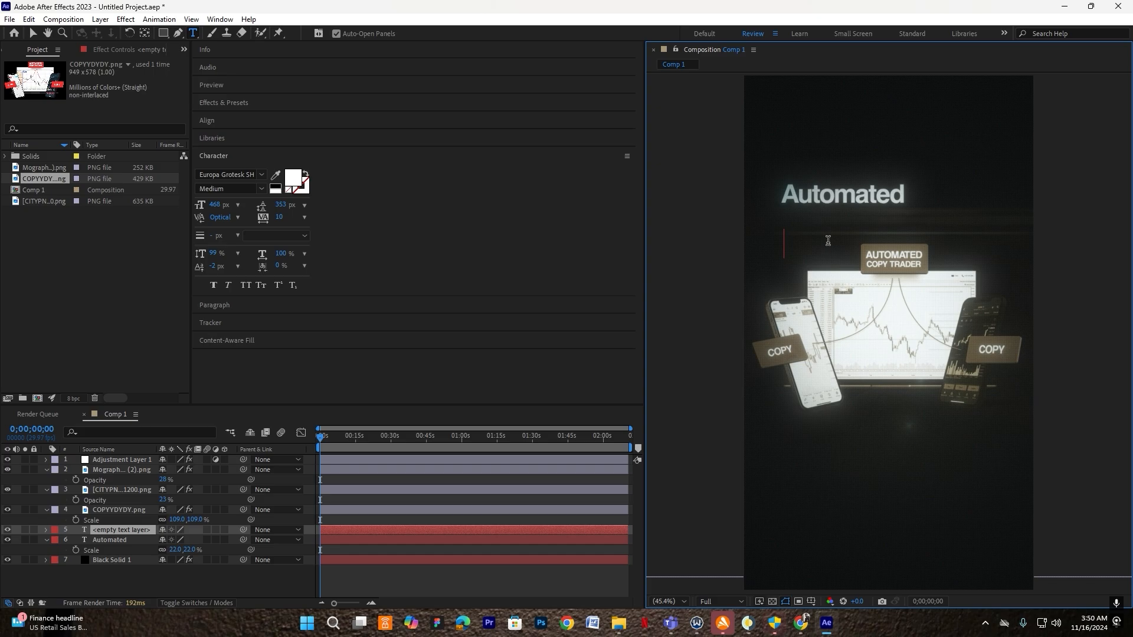
type("Cop")
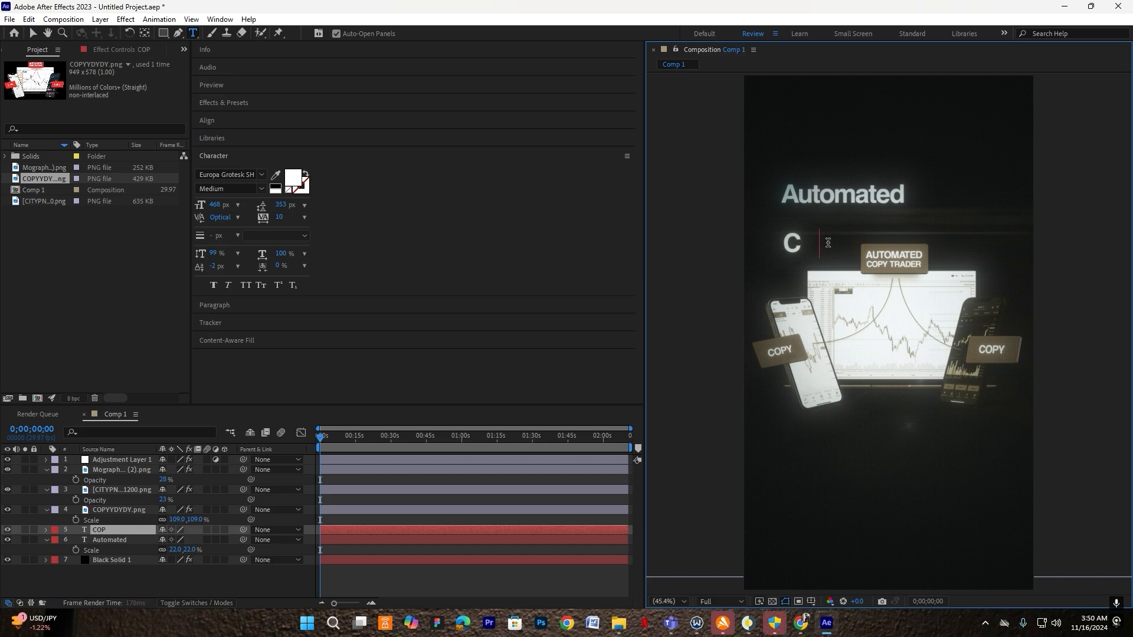
type("OPY TR")
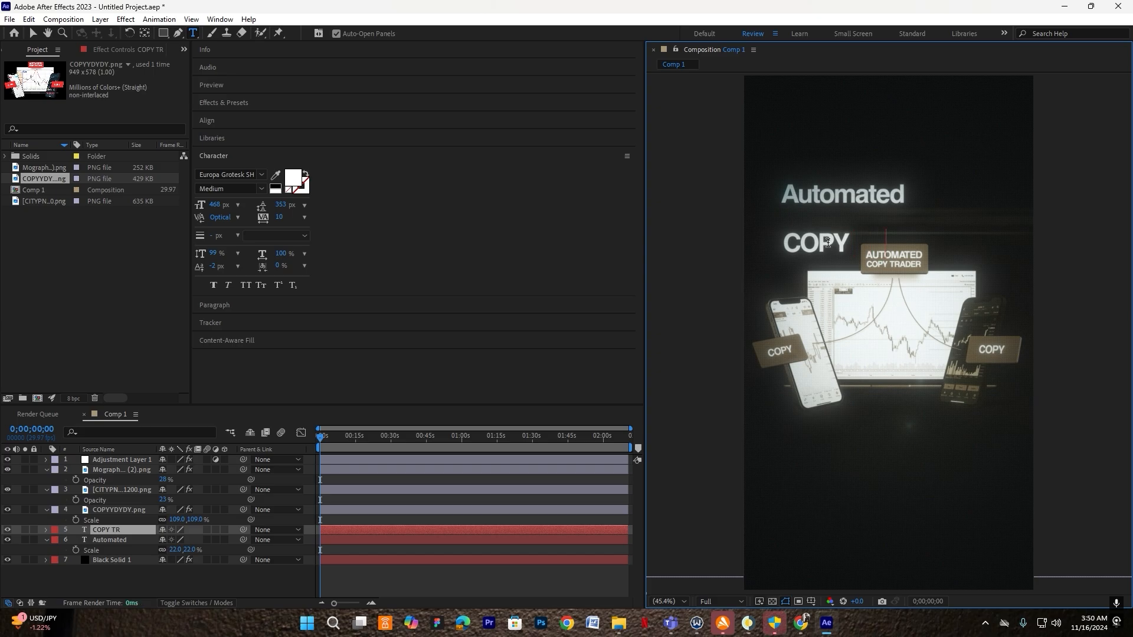
type("ADING")
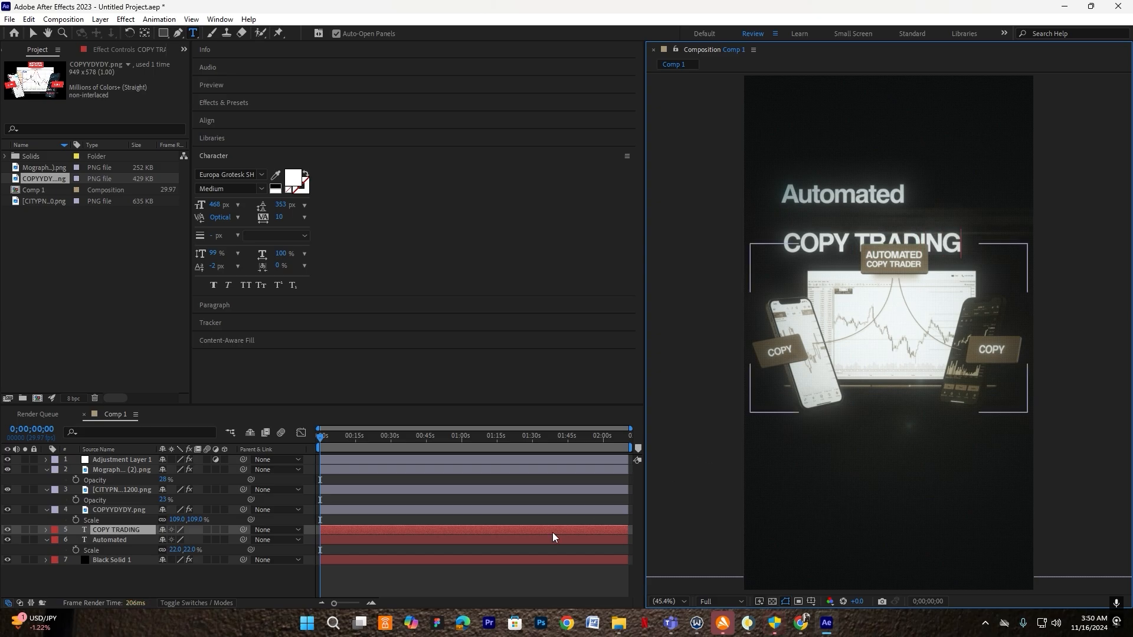
left_click(508, 579)
left_click(84, 538)
Scale the COPY TRADING text to 34% and move it up close under the Automated text
left_click(101, 530)
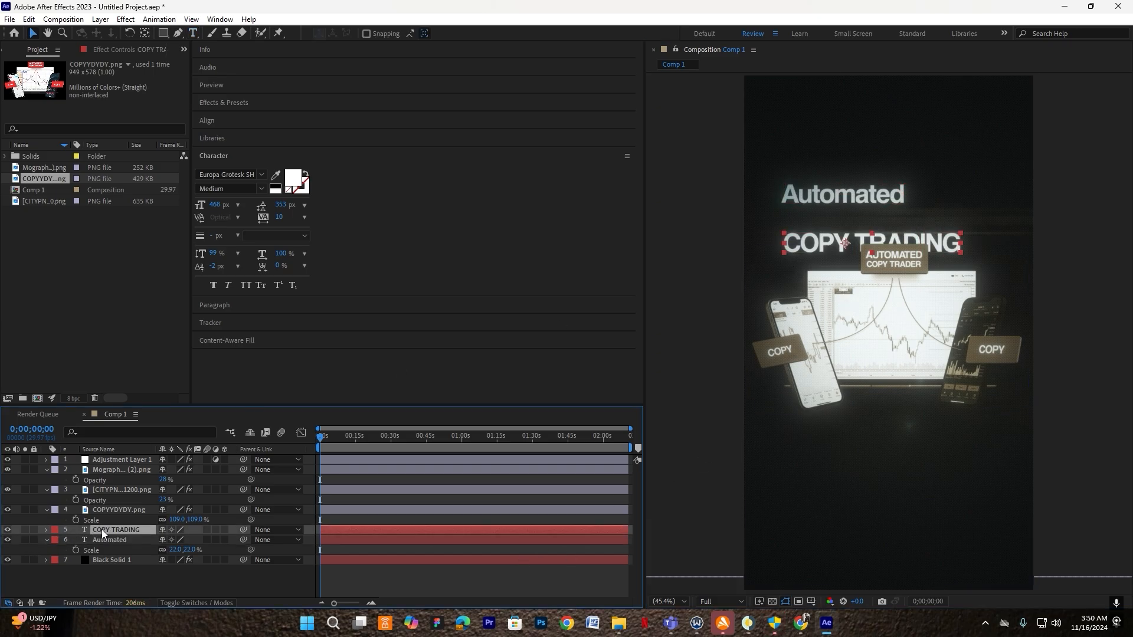
key("s")
left_click_drag(177, 539, 186, 540)
left_click_drag(877, 248, 913, 223)
Set the COPY TRADING text to the Bebas Regular font with a tracking of -25
double_click(912, 223)
left_click(227, 174)
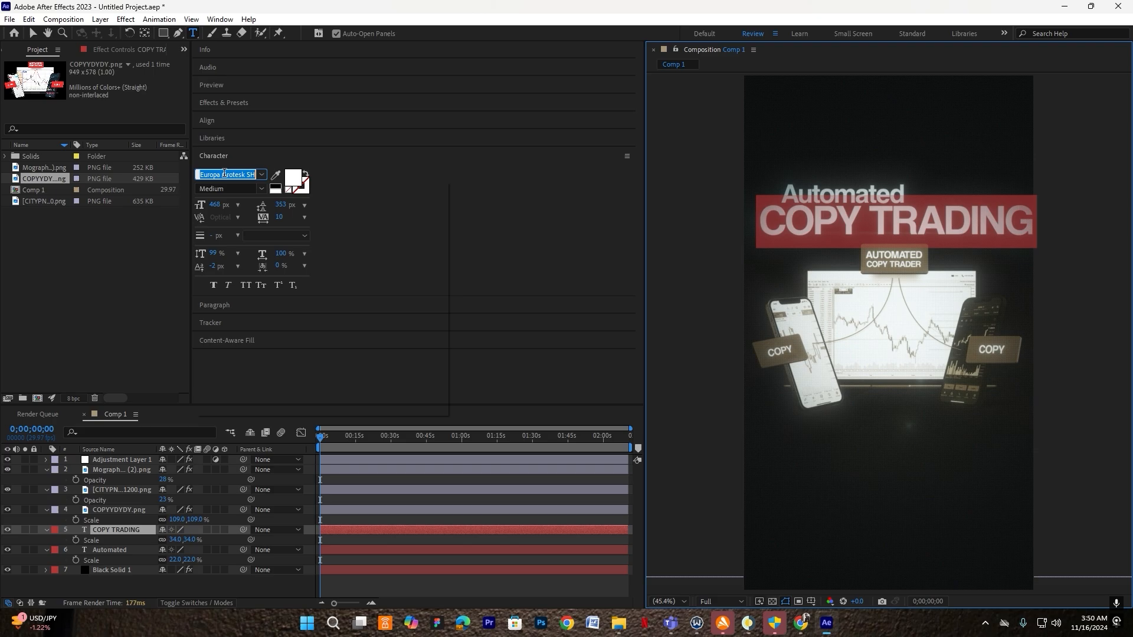
type("v")
key("BackSpace")
type("be")
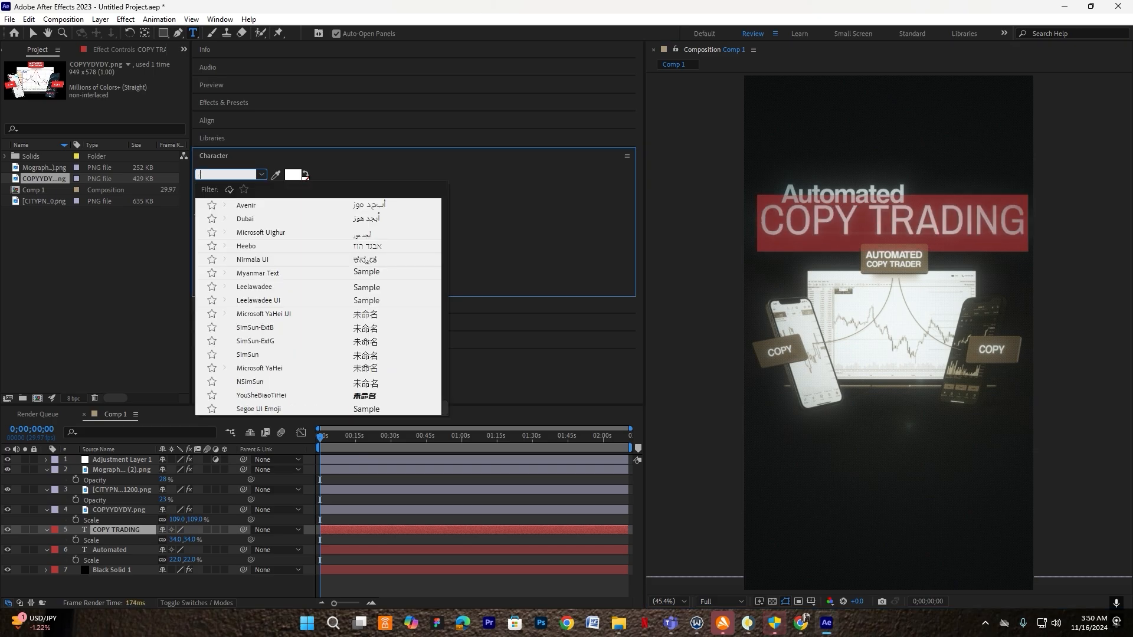
type("b")
key("Return")
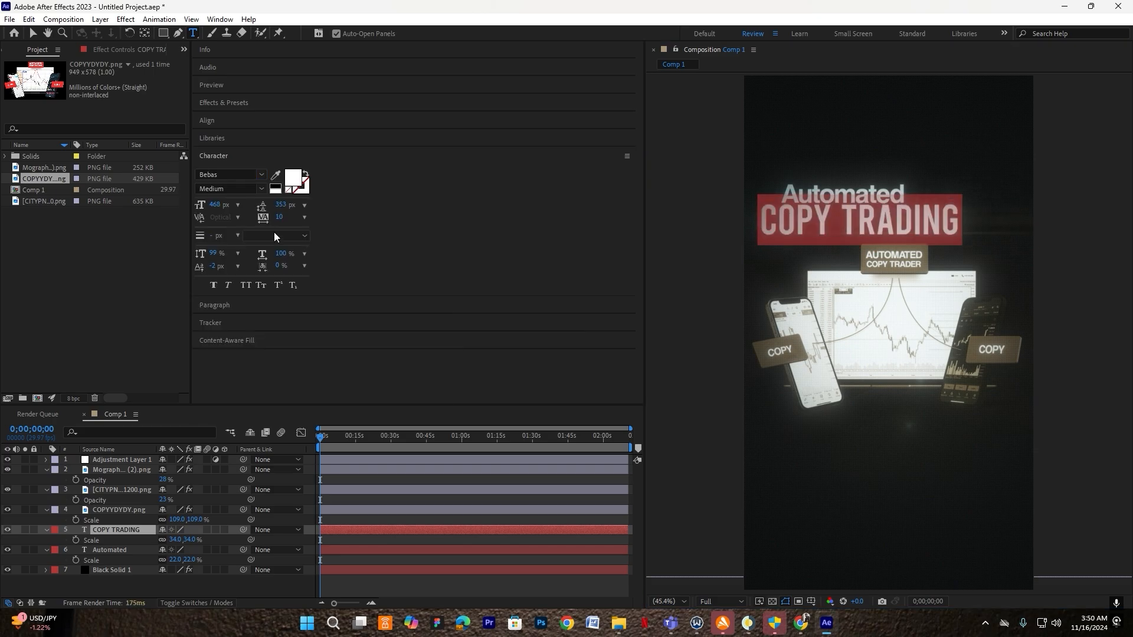
left_click(305, 217)
left_click(306, 269)
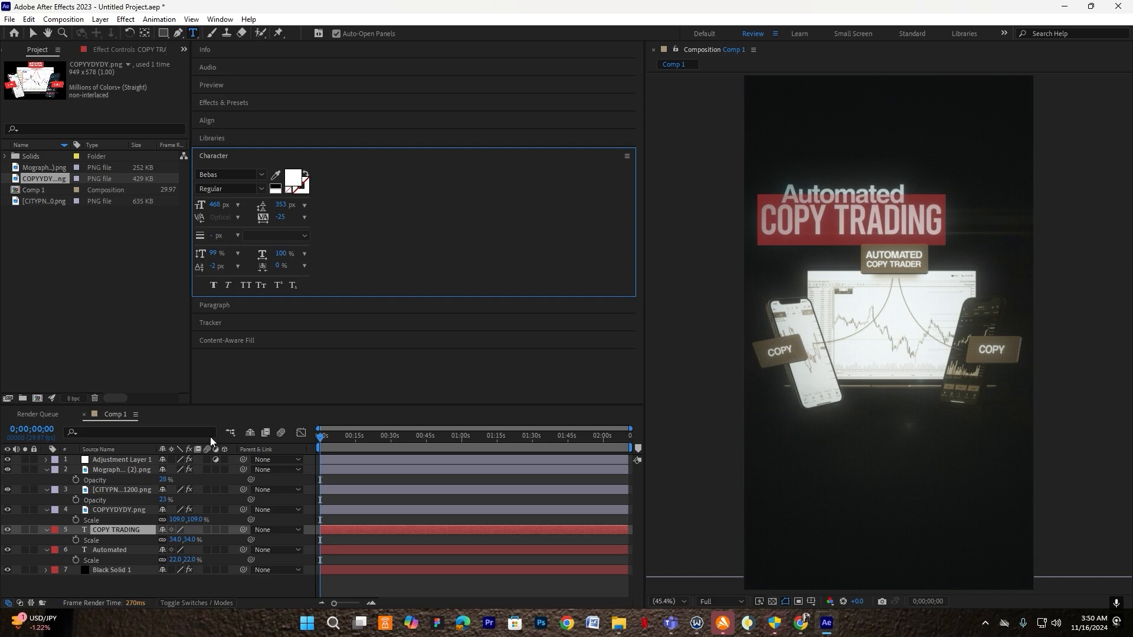
left_click(129, 535)
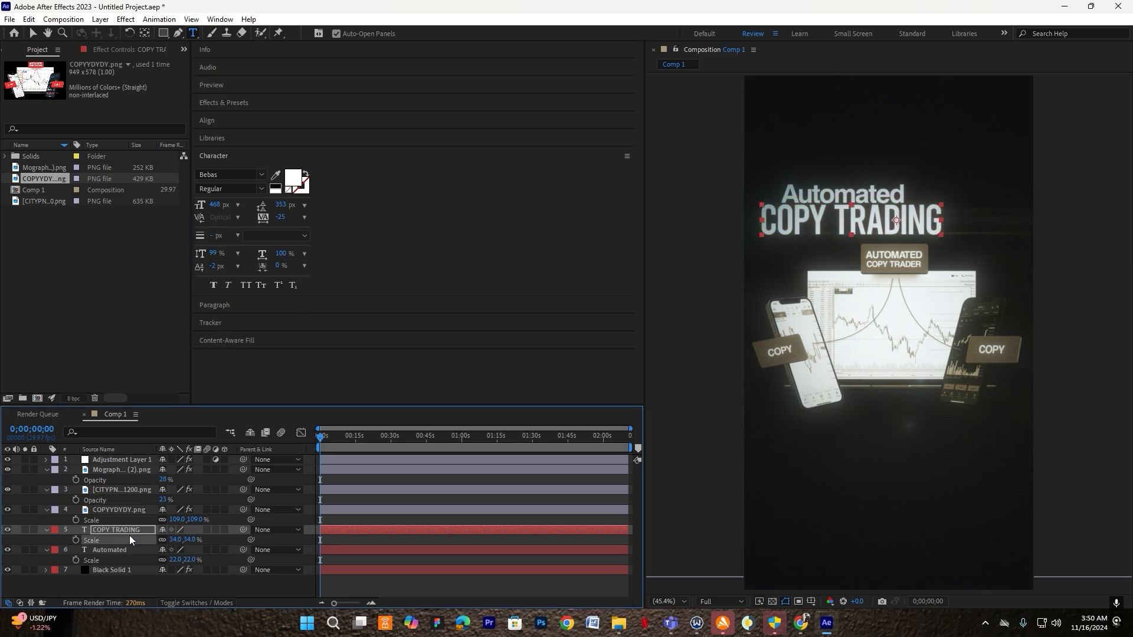
Center the anchor point of the COPY TRADING text and scale the layer to 47%
left_click(145, 34)
double_click(144, 33, "ctrl")
left_click_drag(176, 539, 184, 540)
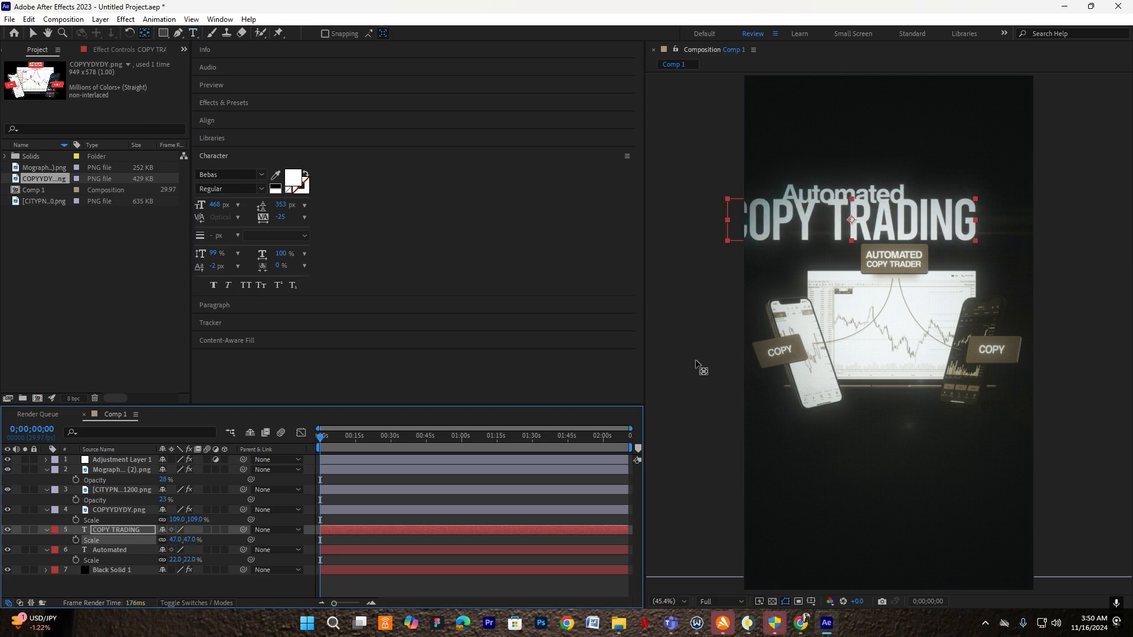
Center the COPY TRADING text horizontally above the graphic and shift Automated left to line up with its left edge
key("v")
left_click_drag(852, 220, 894, 231)
left_click(860, 193)
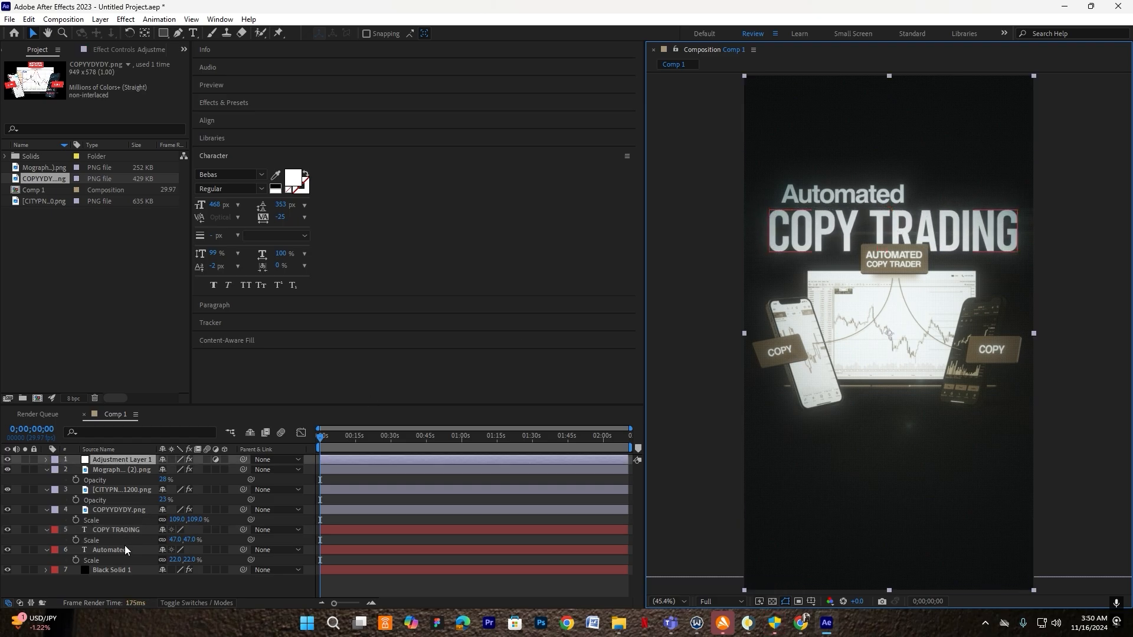
left_click(126, 550)
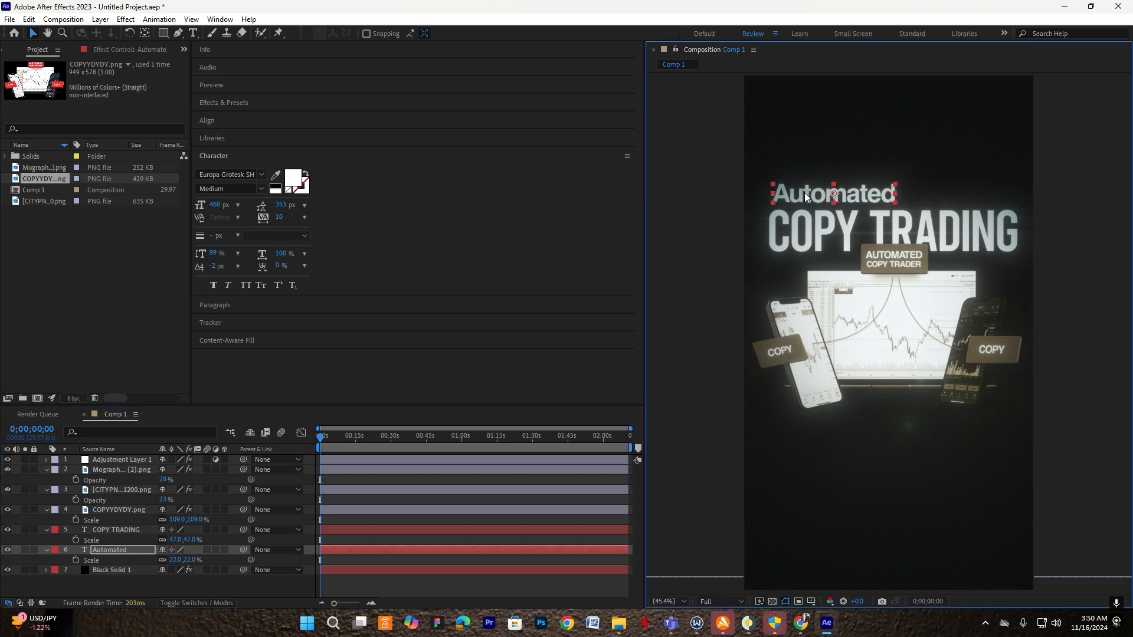
Change the COPY TRADING text color to lime green by pasting the copied hex code
left_click(121, 529)
left_click(293, 177)
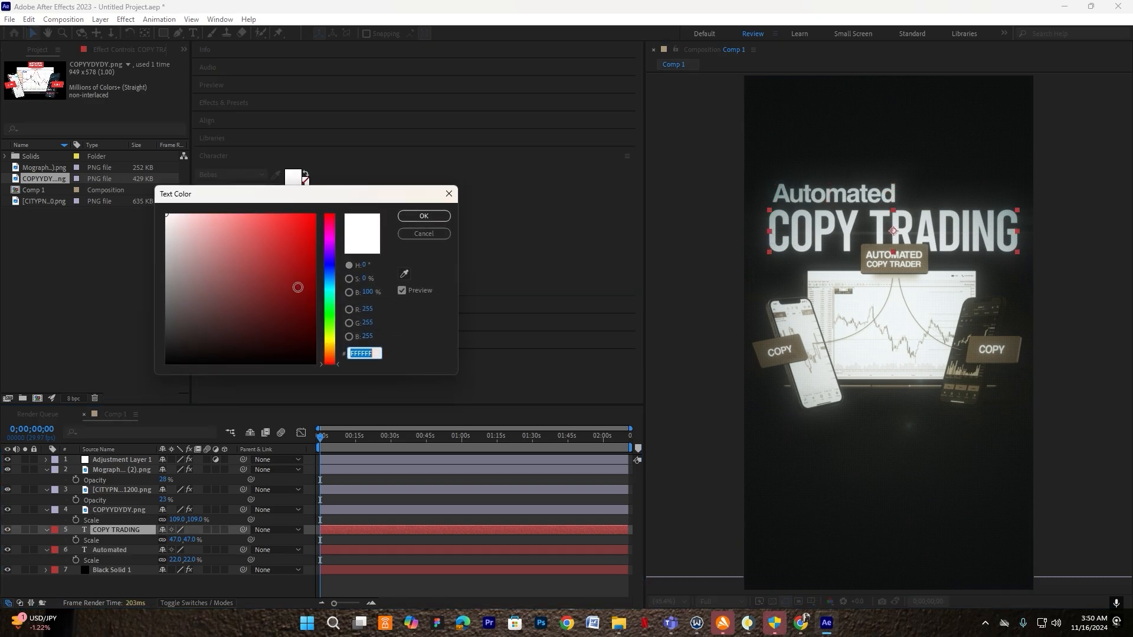
key("ctrl+v")
left_click(424, 216)
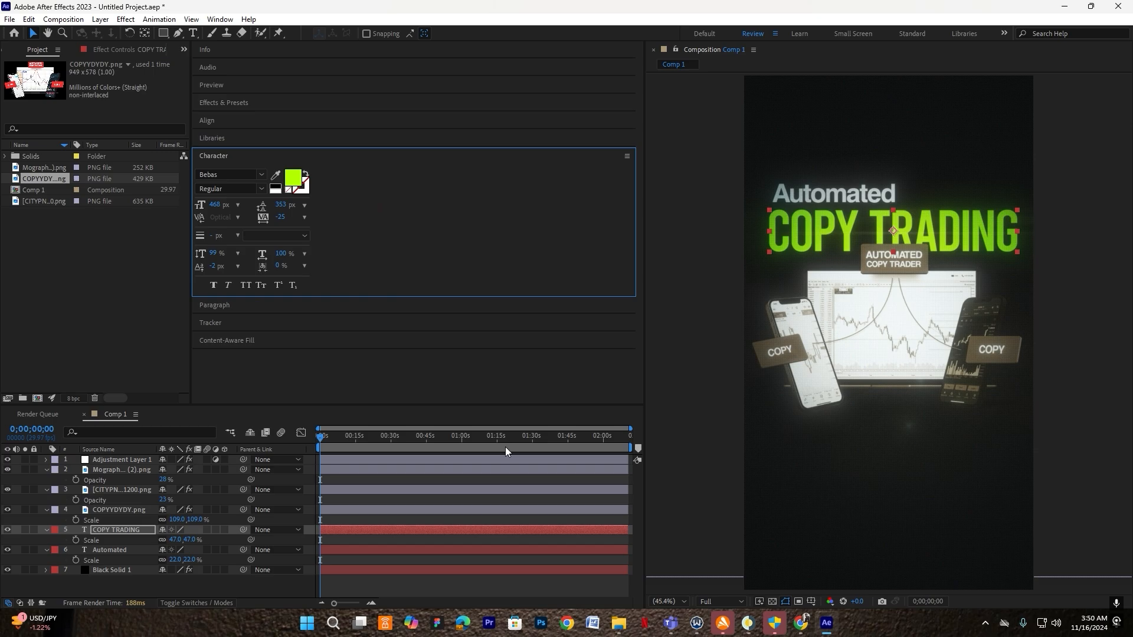
Move the Automated, COPY TRADING and COPYYDYDY.png layers slightly down together and turn all three into 3D layers
left_click(119, 460)
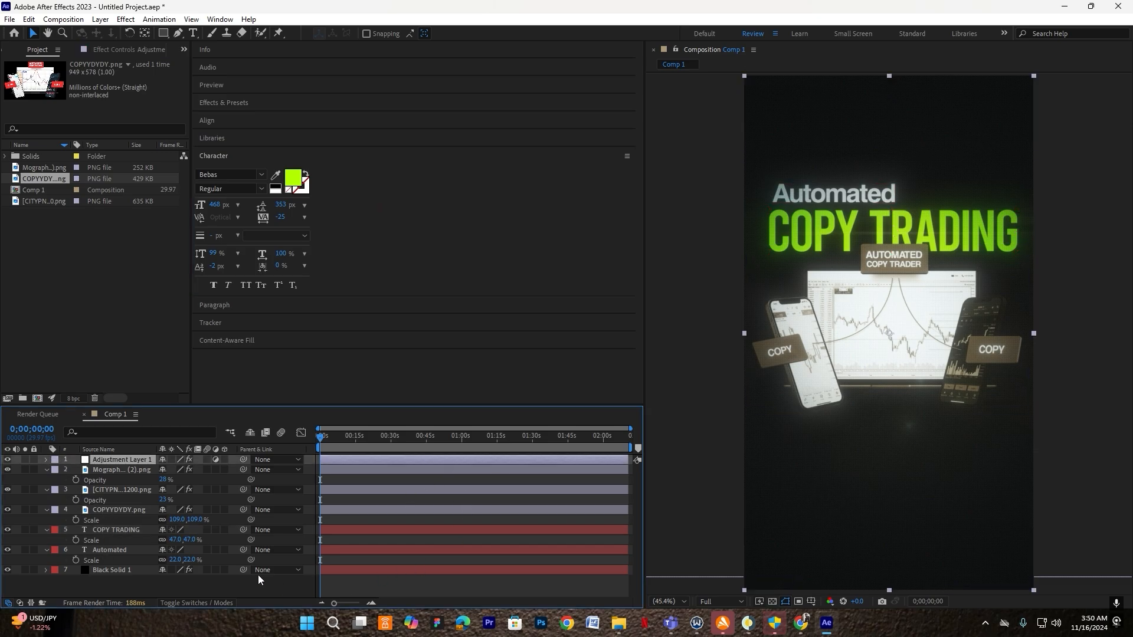
left_click(101, 547)
left_click(111, 526, "ctrl")
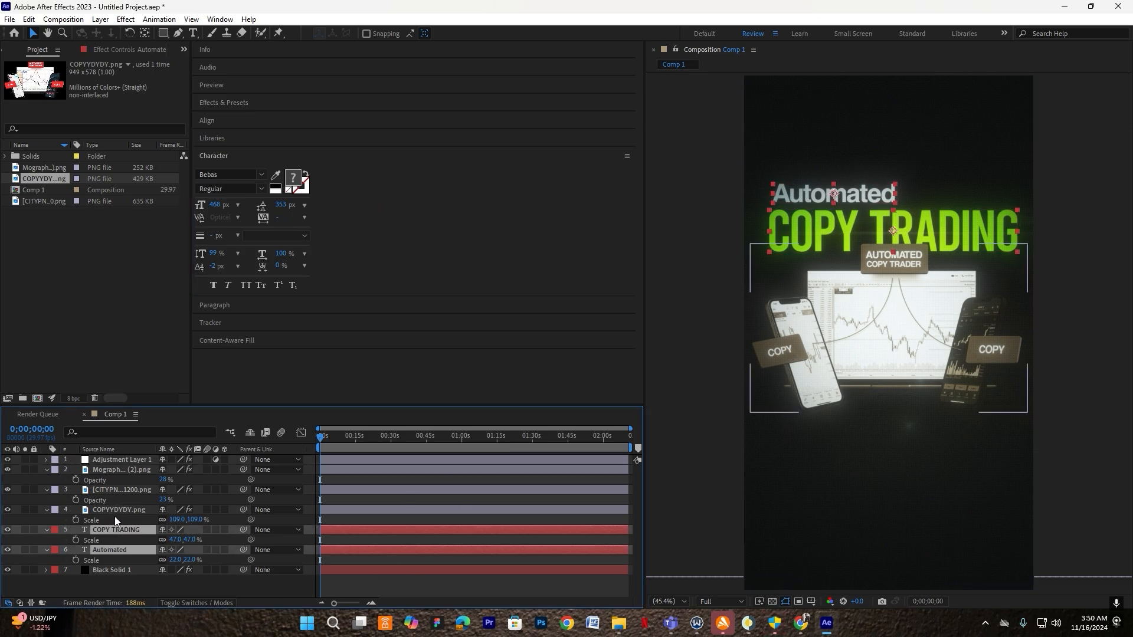
left_click(104, 507, "ctrl")
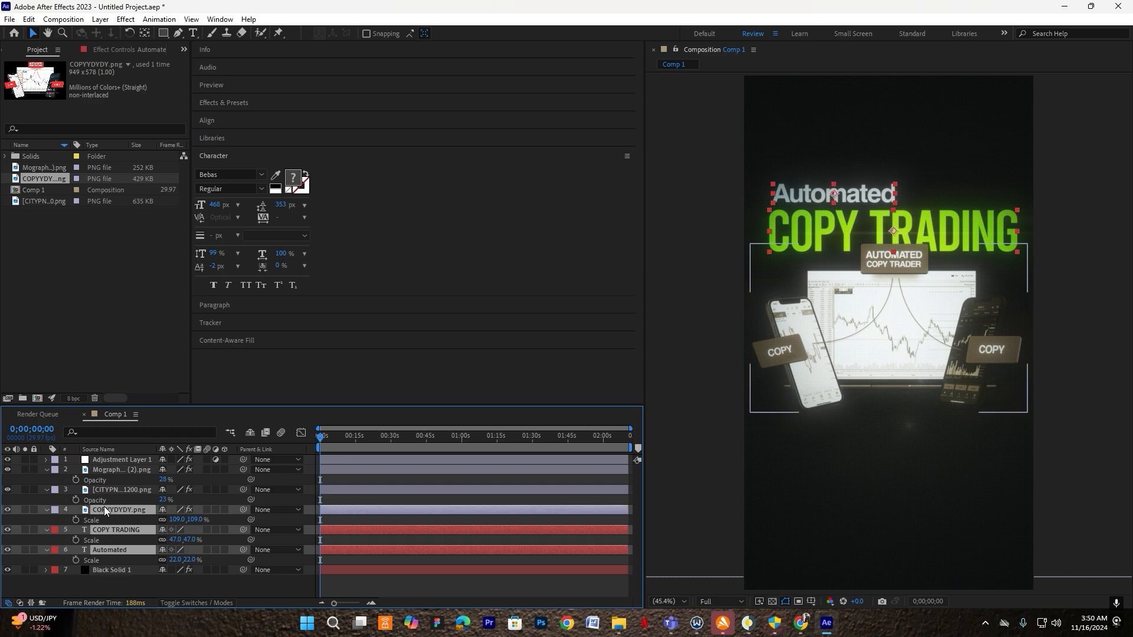
left_click_drag(894, 334, 891, 348)
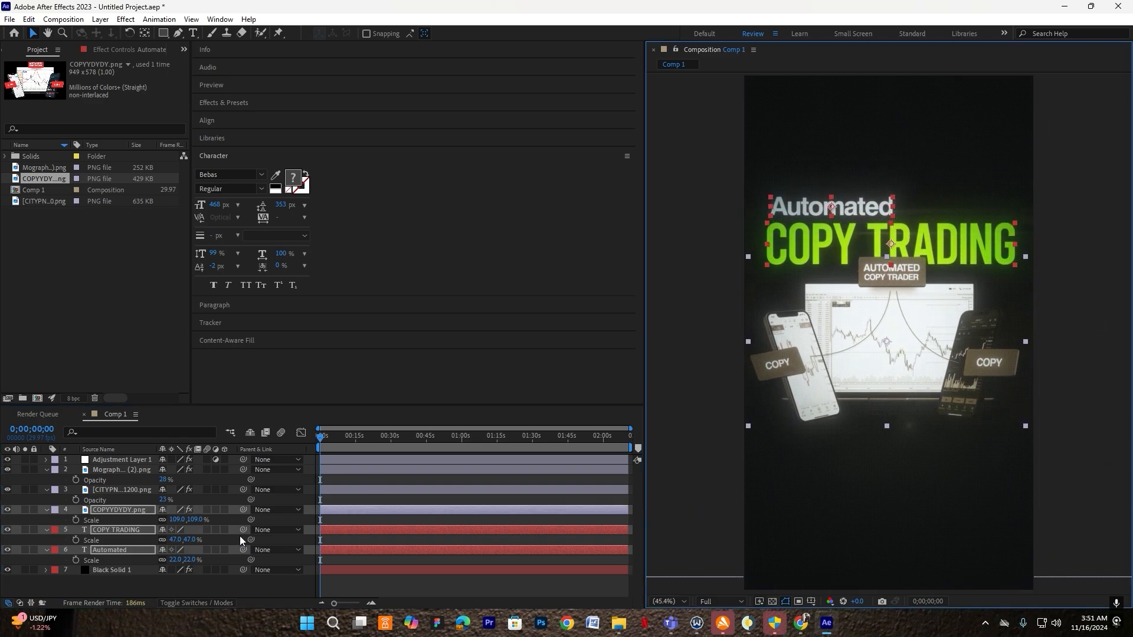
left_click(224, 510)
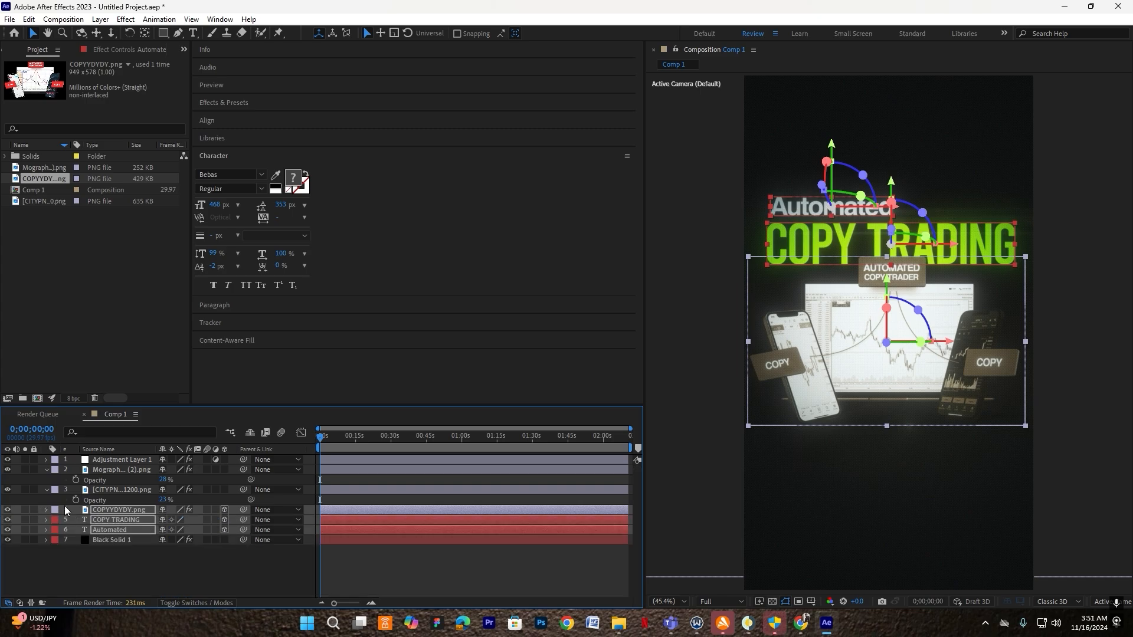
Add a camera to the composition and set a Position keyframe for it at the start of the timeline
right_click(200, 576)
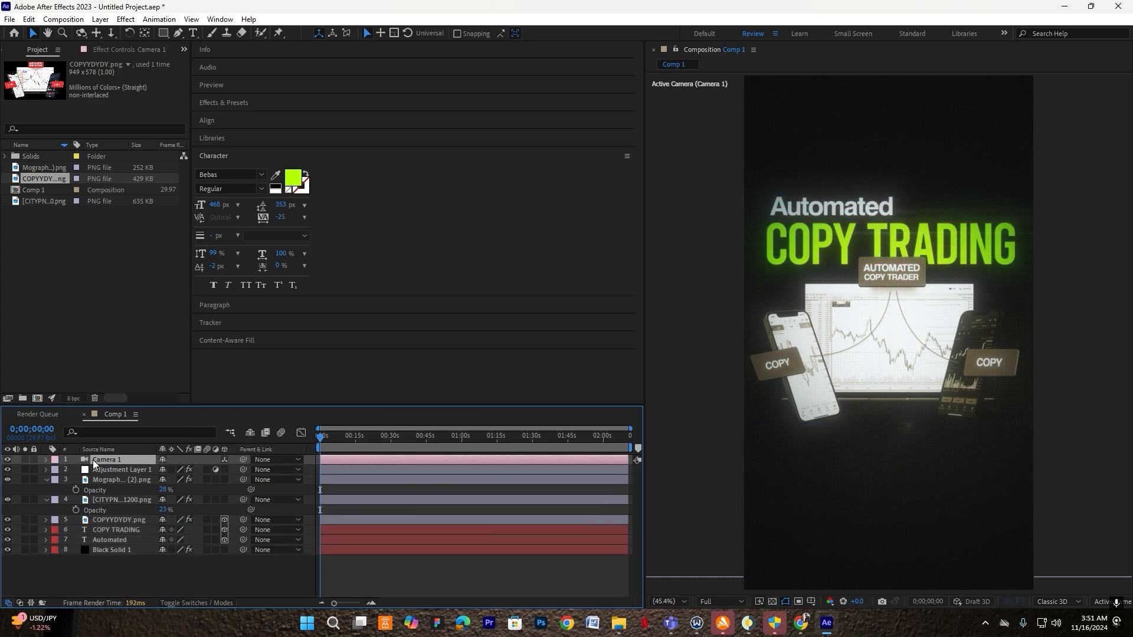
key("p")
left_click(75, 469)
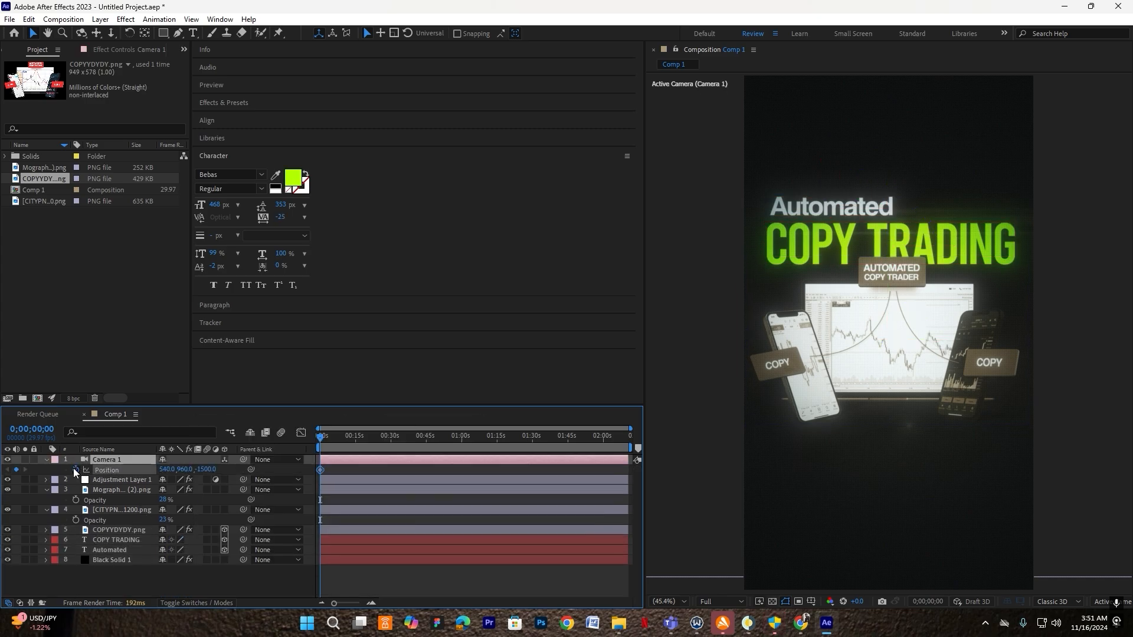
Shift the camera's Position keyframe to about 41 s and pull the camera back to Z -2479 at the start
scroll(331, 511, "up", 1)
left_click_drag(415, 602, 390, 601)
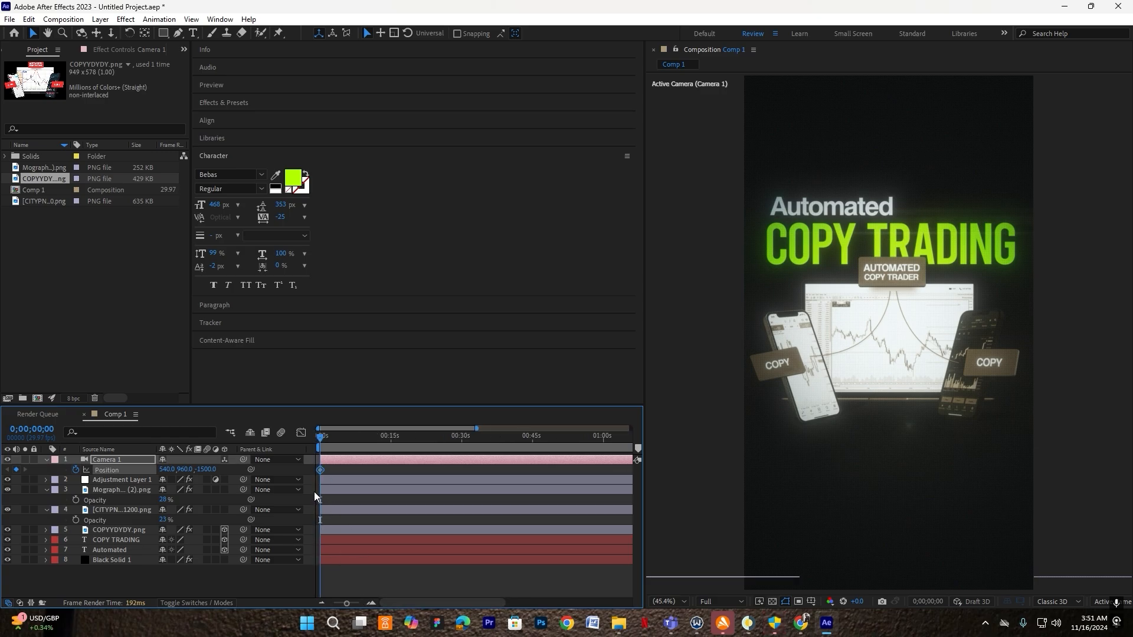
left_click_drag(322, 470, 329, 474)
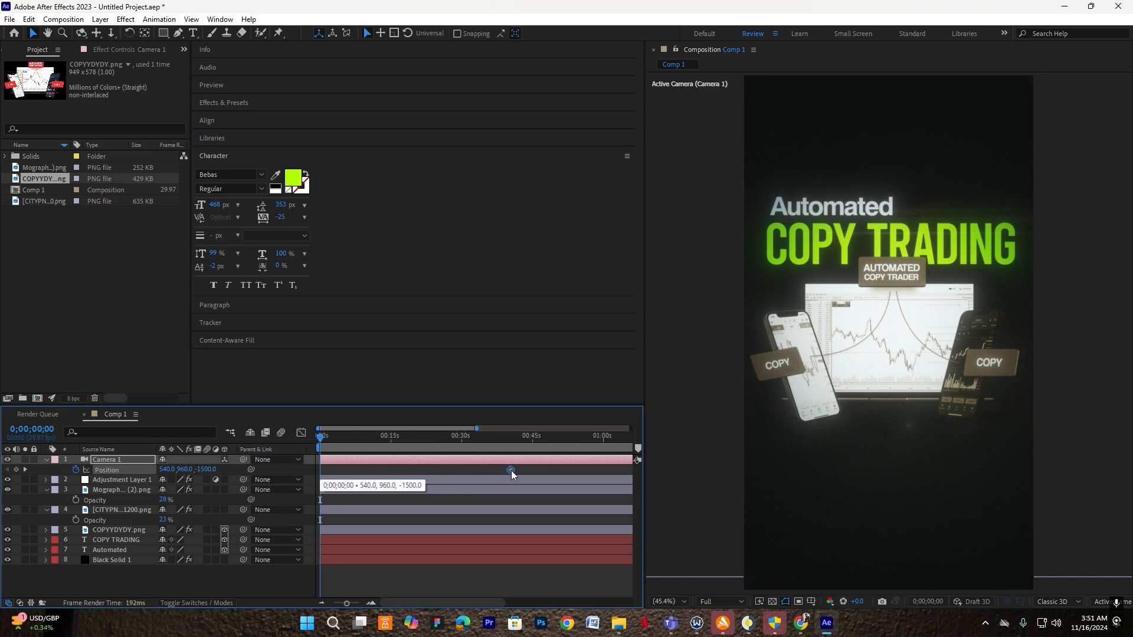
left_click_drag(511, 470, 516, 470)
scroll(474, 474, "down", 1)
left_click(394, 461)
left_click_drag(204, 470, 127, 473)
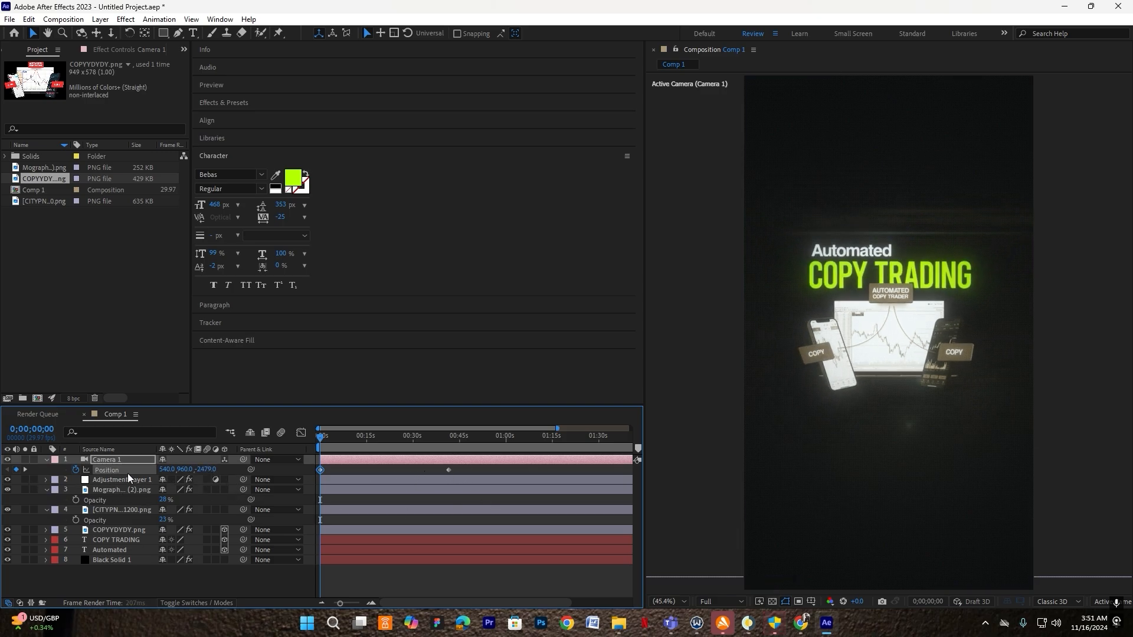
Easy ease both camera Position keyframes and shape the speed graph into an early sharp peak with a long slow ending
left_click_drag(468, 466, 288, 477)
key("F9")
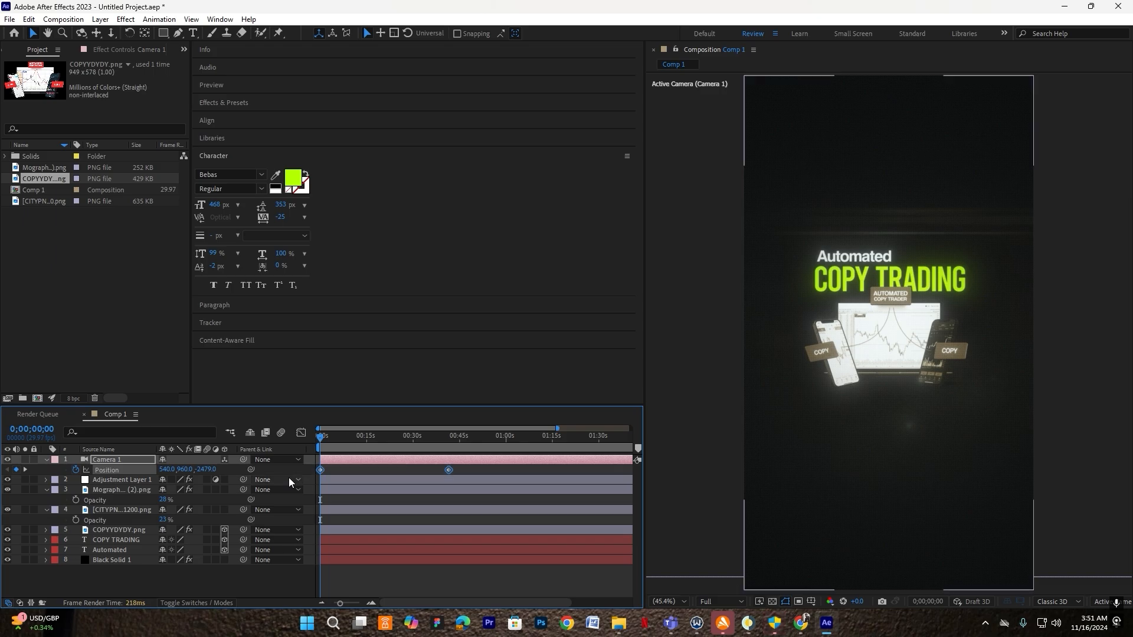
left_click(299, 433)
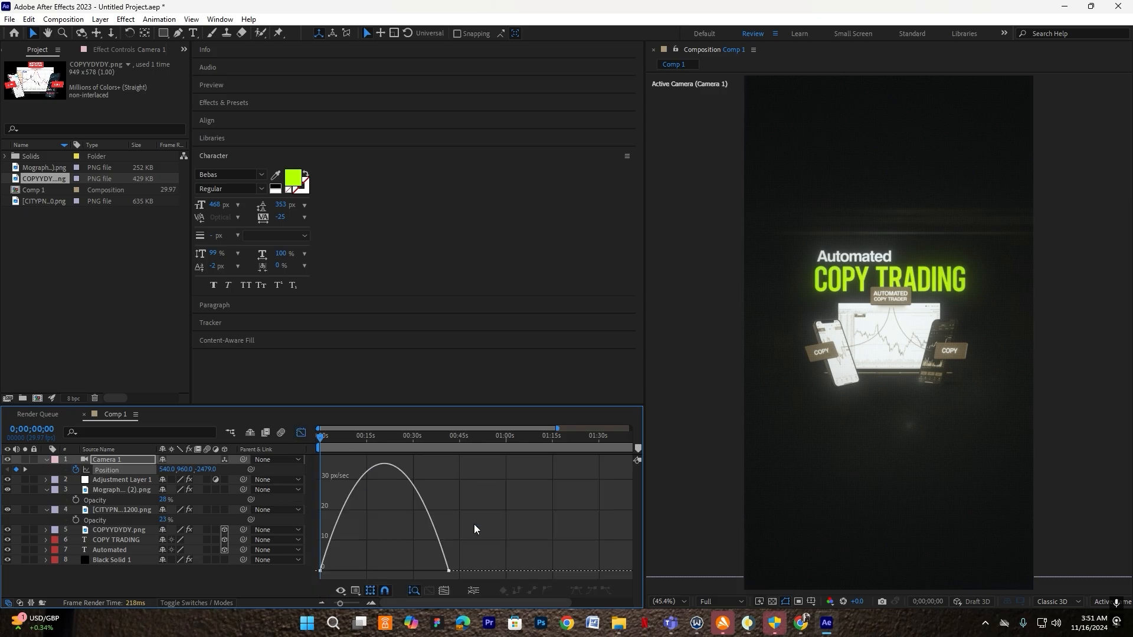
left_click_drag(501, 523, 283, 587)
scroll(376, 569, "up", 1)
scroll(388, 583, "left", 2)
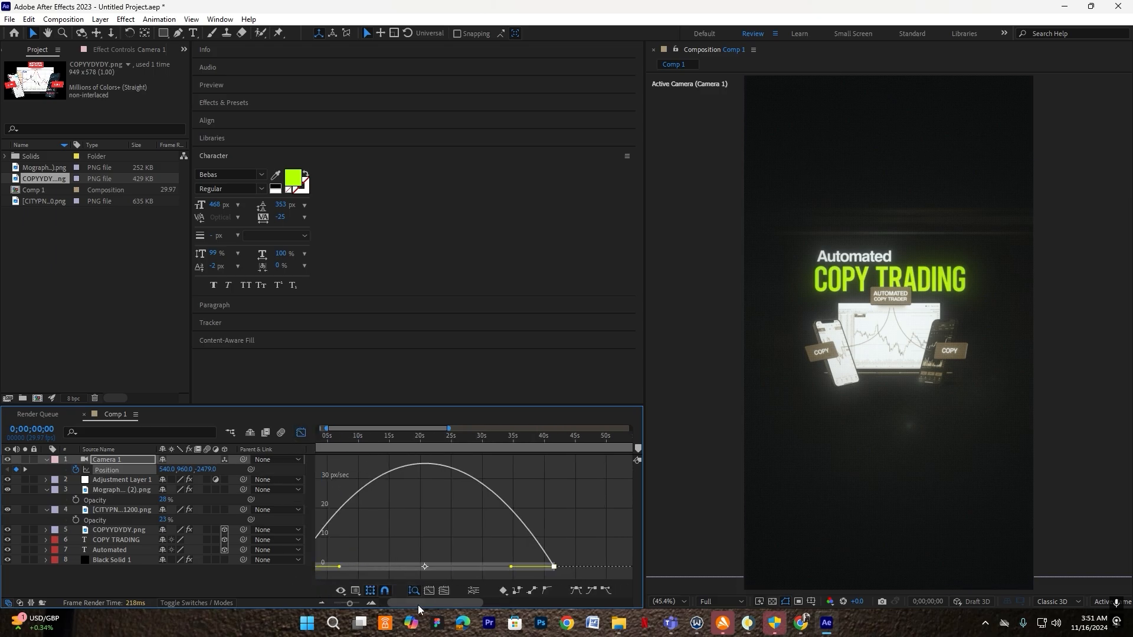
left_click_drag(534, 566, 451, 576)
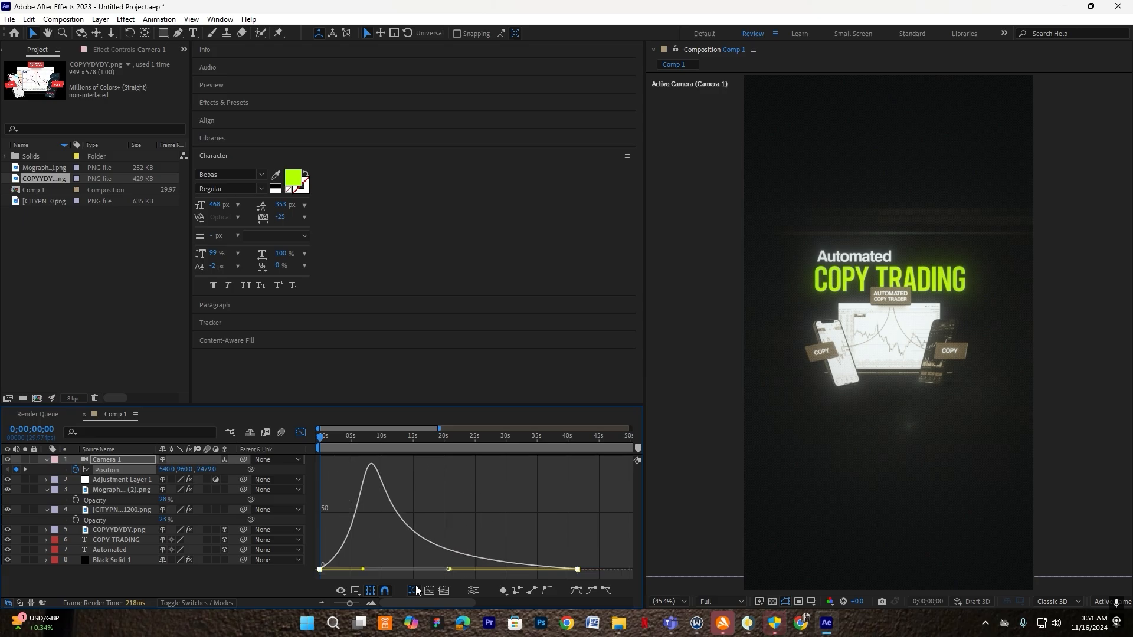
left_click_drag(363, 571, 280, 395)
key("shift+F3")
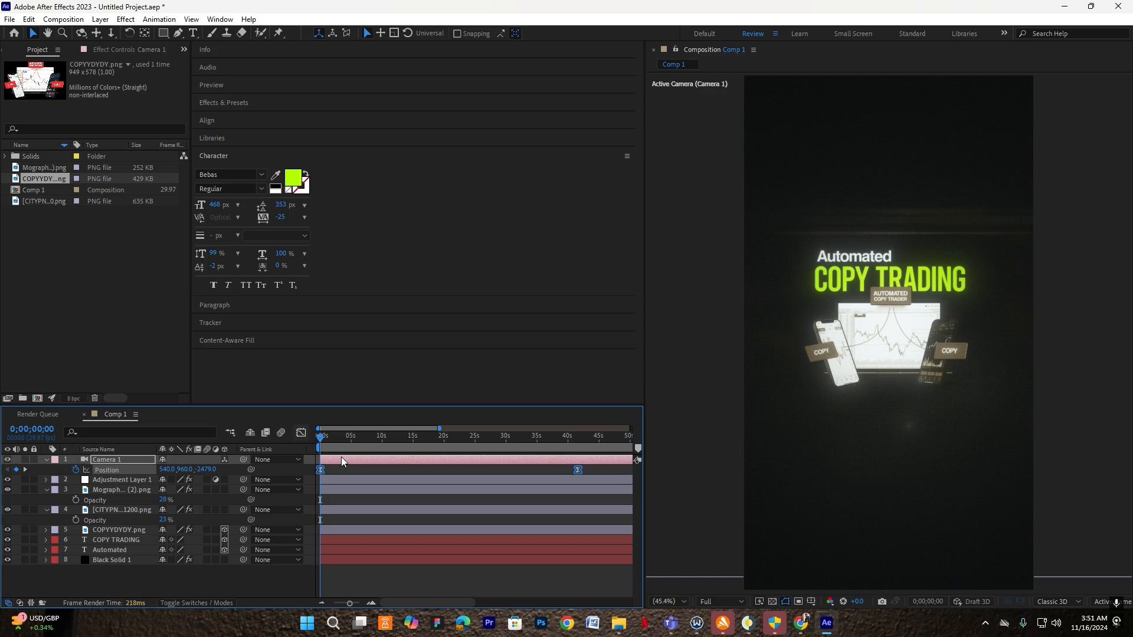
Bring the camera's ending Position keyframe forward to about 2;12 and preview the zoom-in
key("minus")
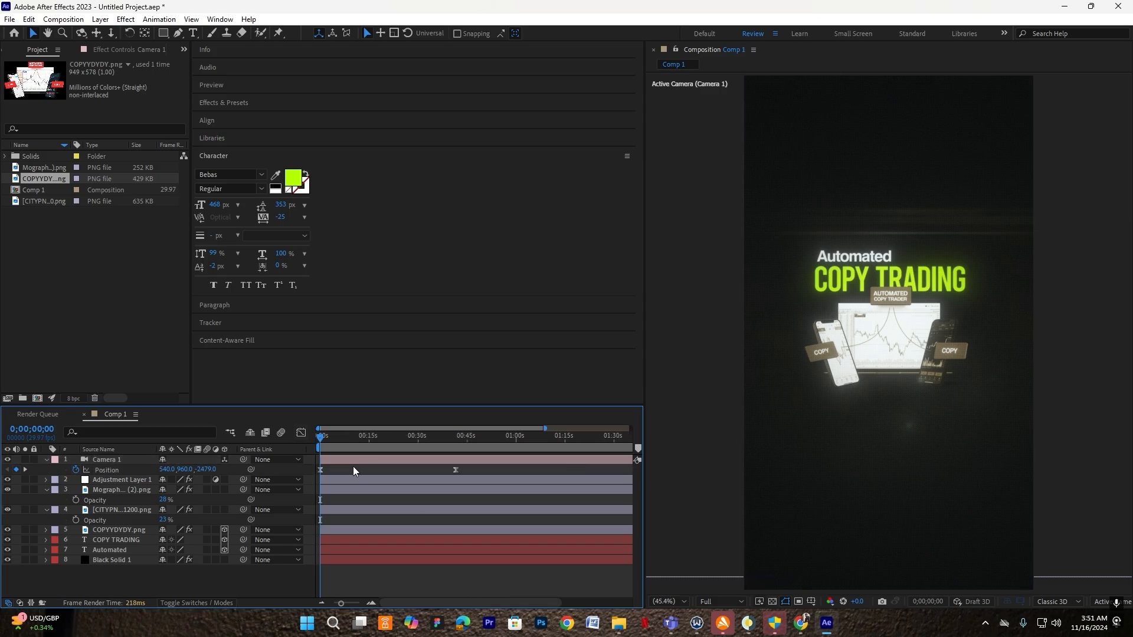
key("space")
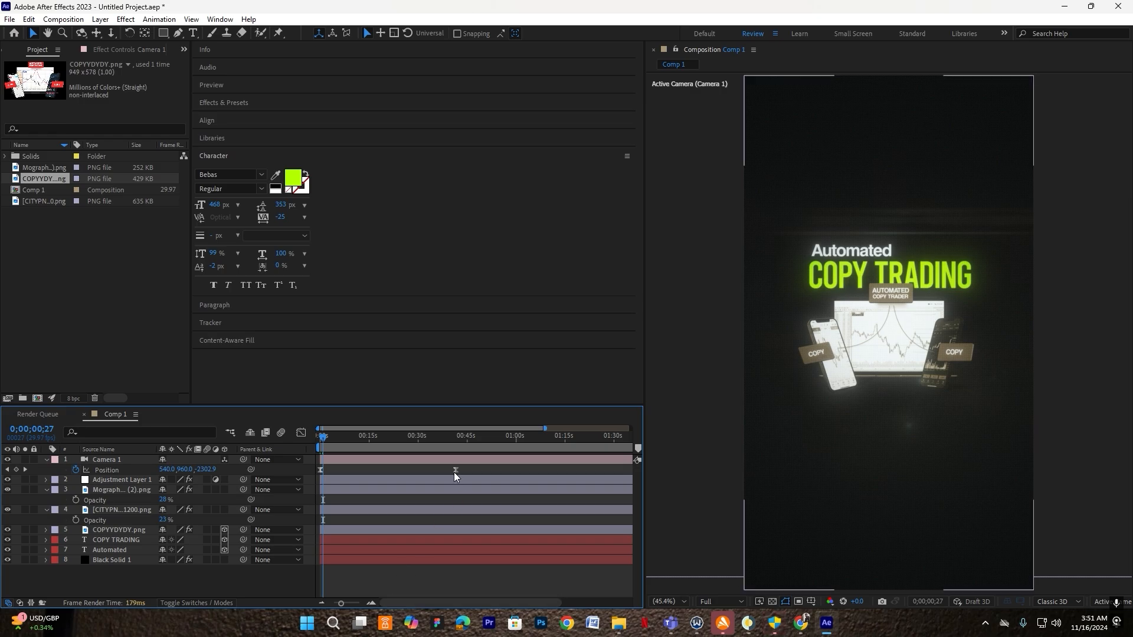
left_click_drag(456, 470, 353, 476)
scroll(324, 473, "up", 3)
left_click_drag(392, 602, 384, 601)
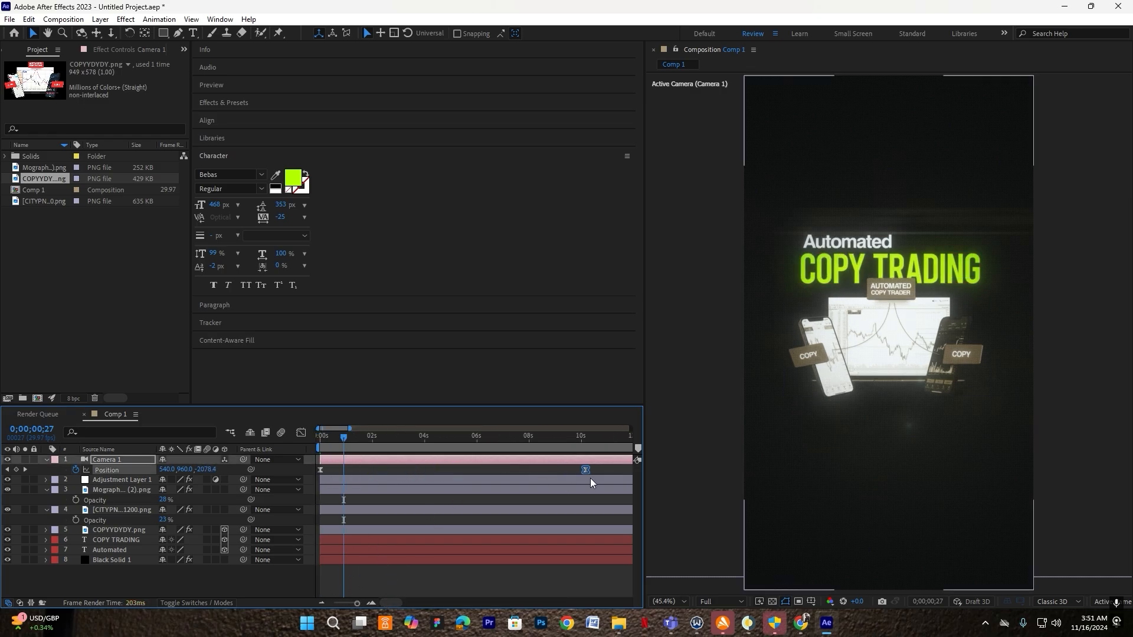
left_click_drag(591, 466, 567, 472)
left_click_drag(442, 472, 433, 472)
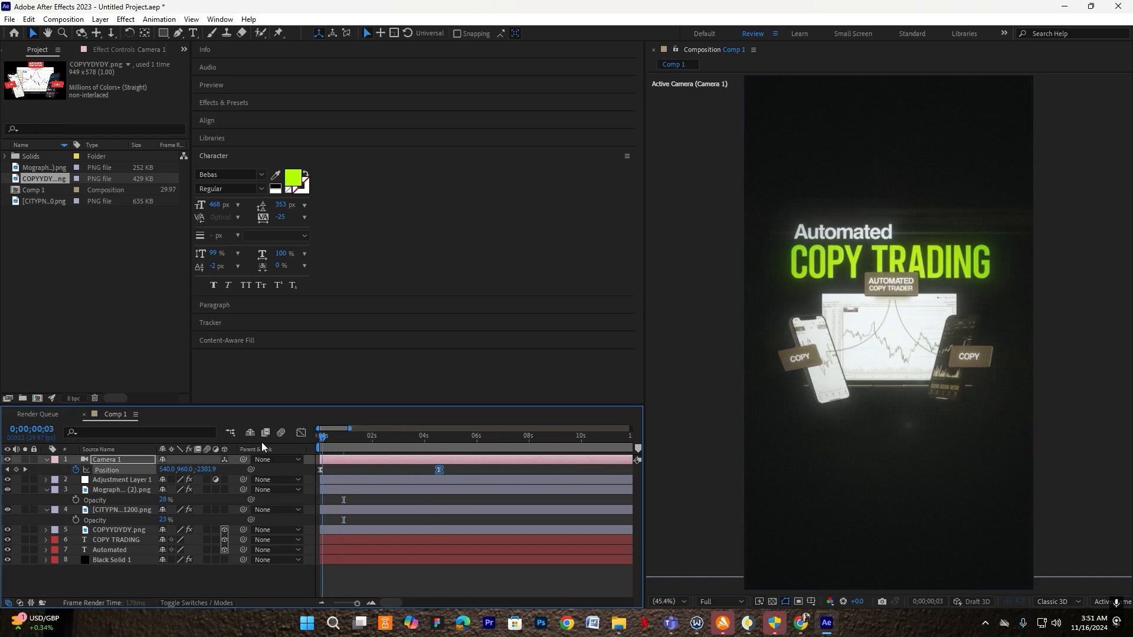
key("space")
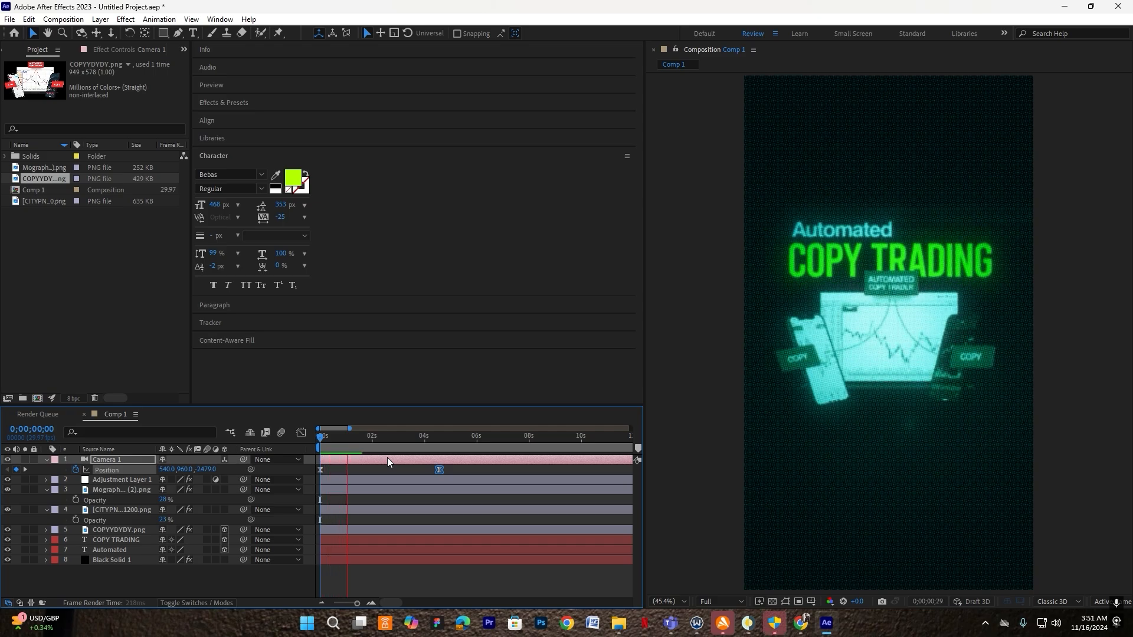
left_click_drag(439, 470, 381, 470)
key("space")
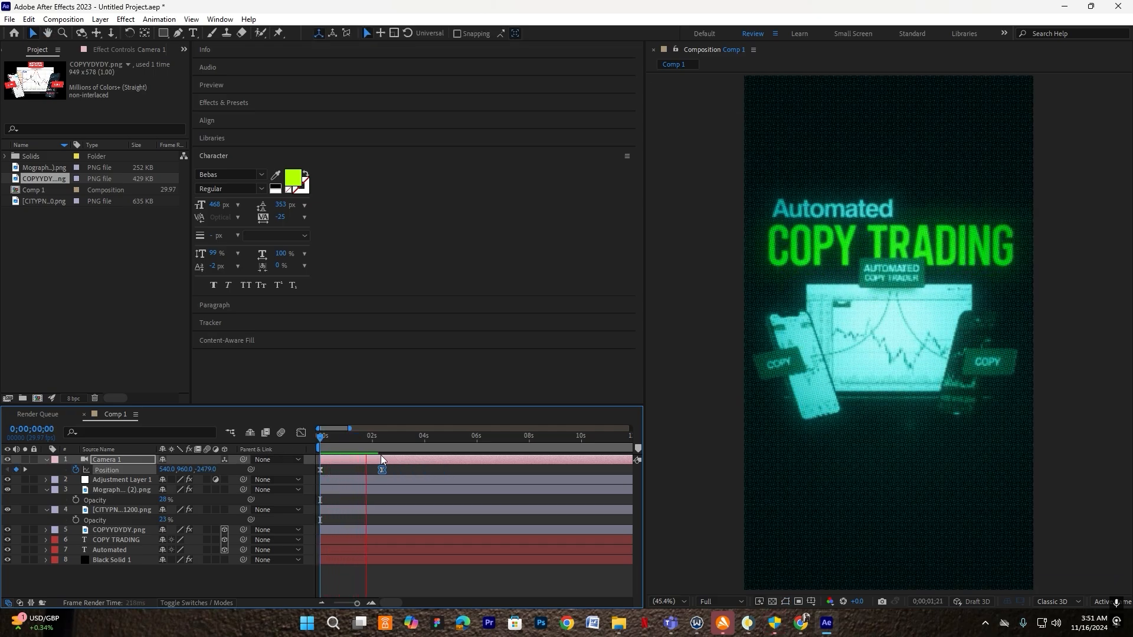
Move the COPYYDYDY.png, COPY TRADING and Automated layers slightly down together, and preview the animation from the start
left_click(116, 540)
left_click(116, 530, "ctrl")
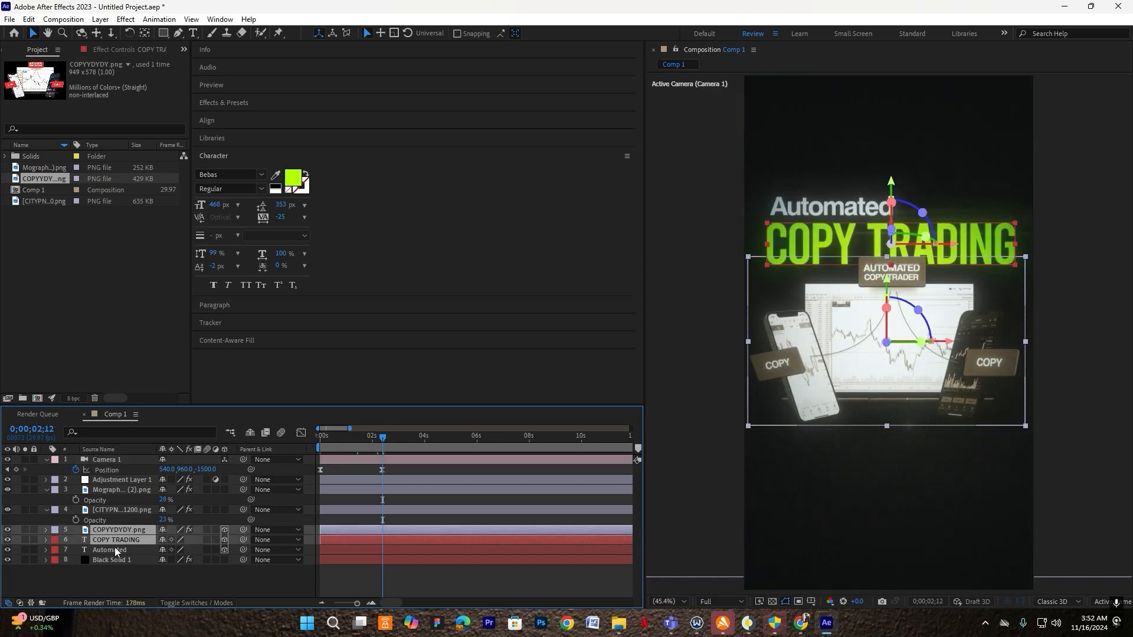
left_click(116, 550, "ctrl")
left_click_drag(901, 300, 898, 324)
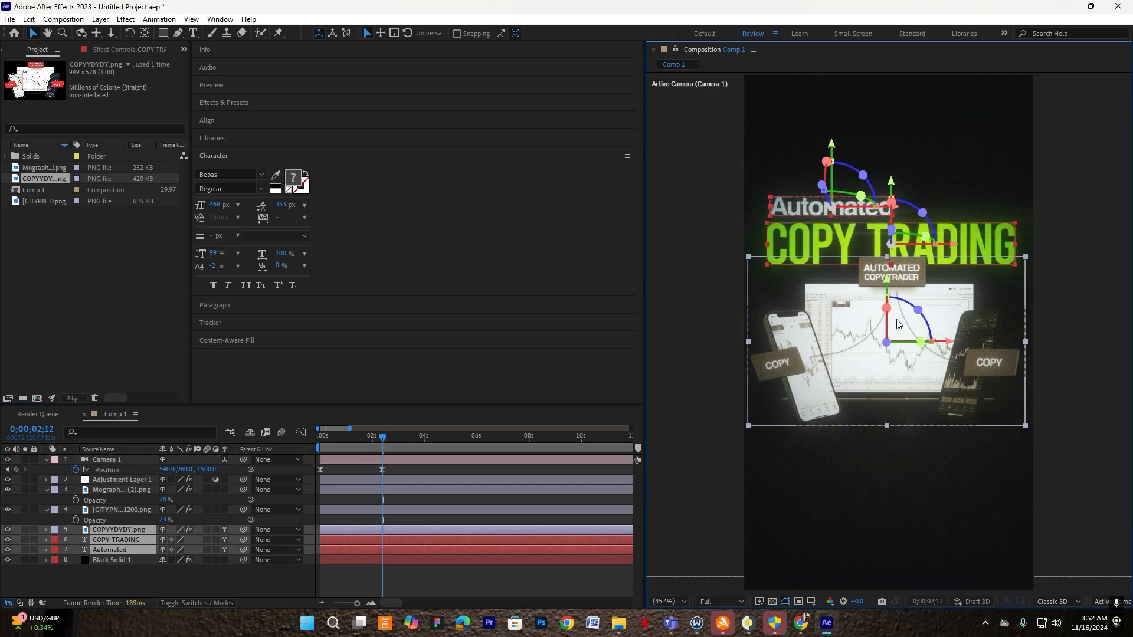
left_click_drag(867, 373, 869, 379)
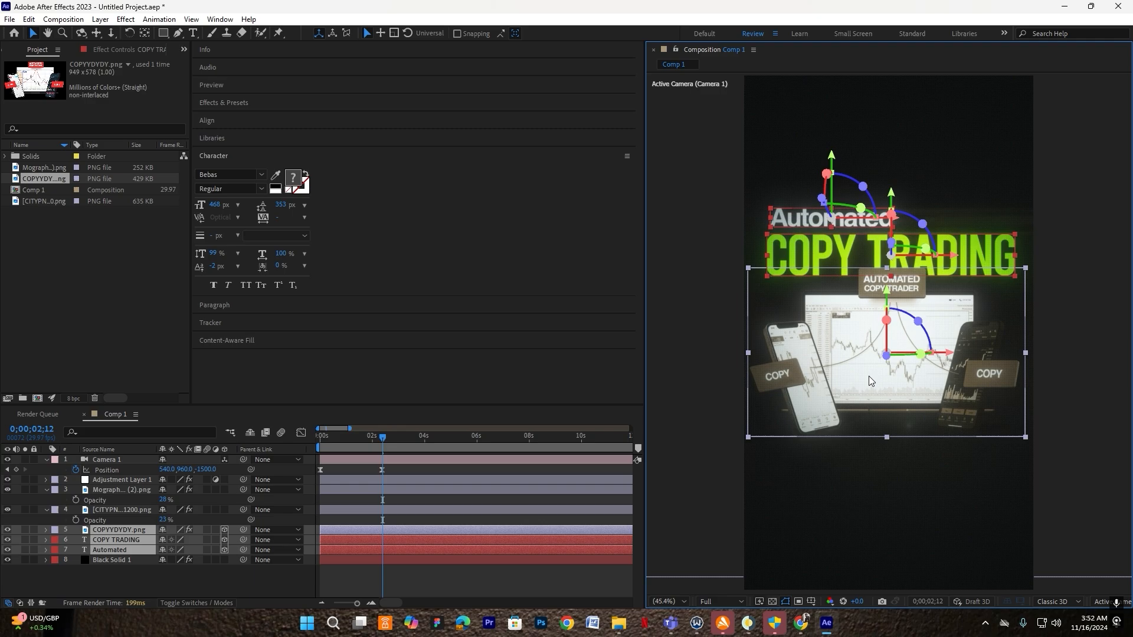
left_click(506, 509)
left_click_drag(341, 444, 311, 451)
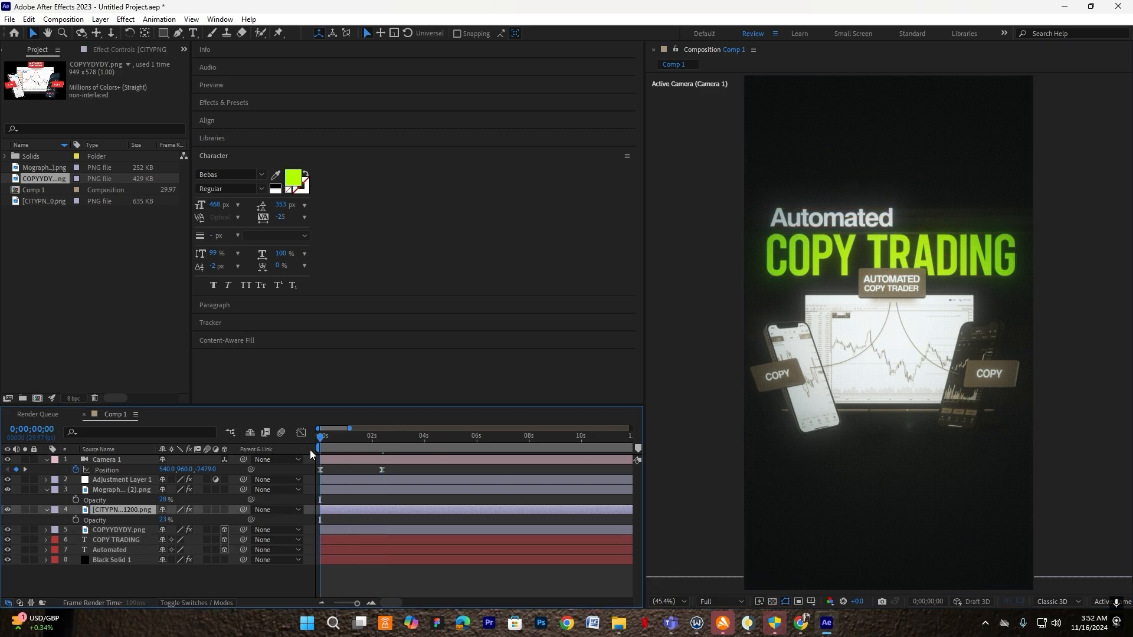
key("space")
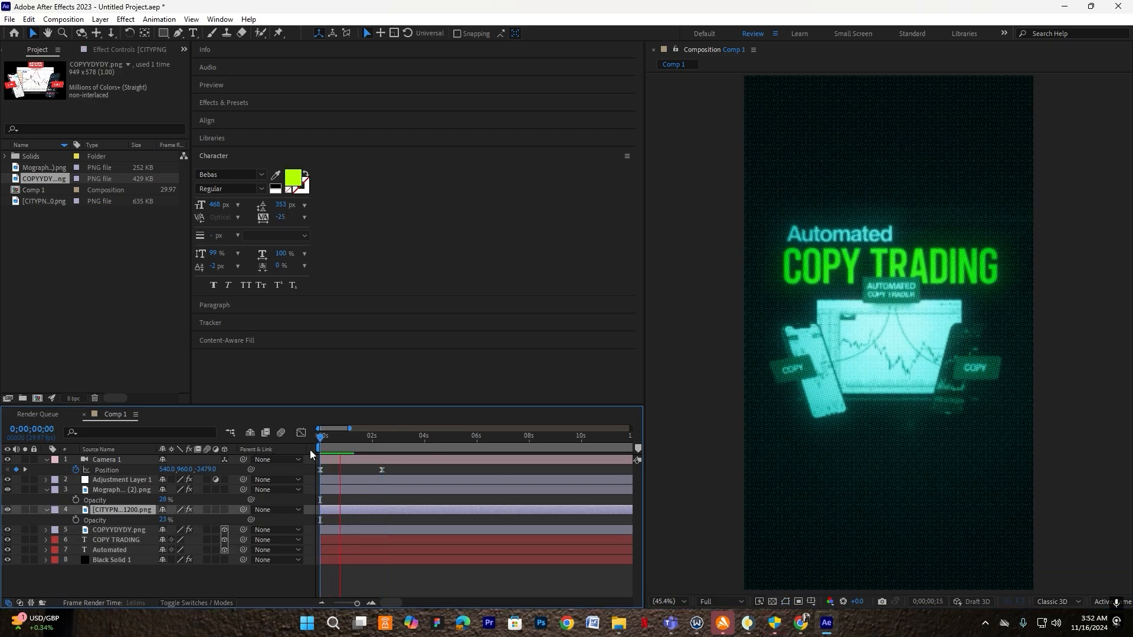
key("space")
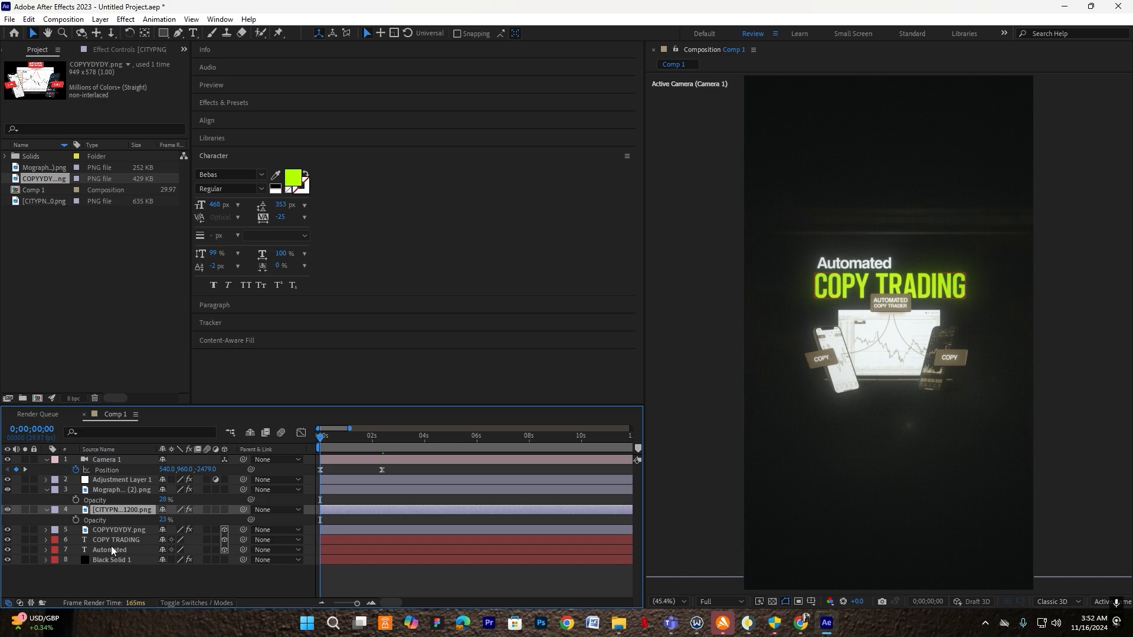
Apply the Fade Up Characters preset to the Automated text and reveal its keyframes
left_click(111, 550)
key("ctrl+space")
type("fa")
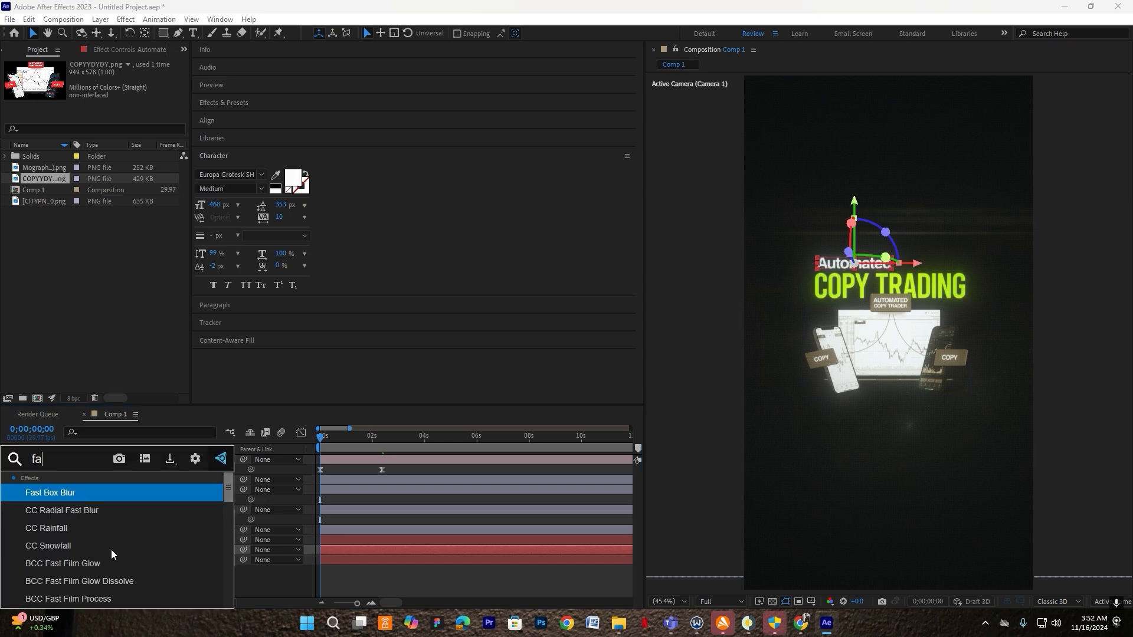
type("de up")
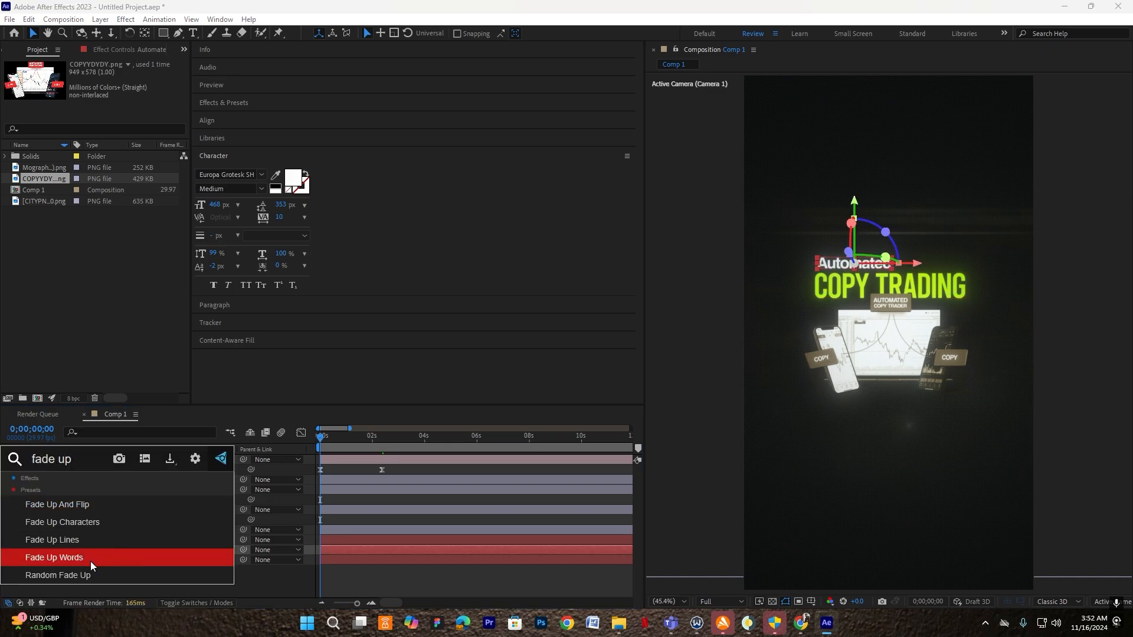
left_click(91, 525)
key("u")
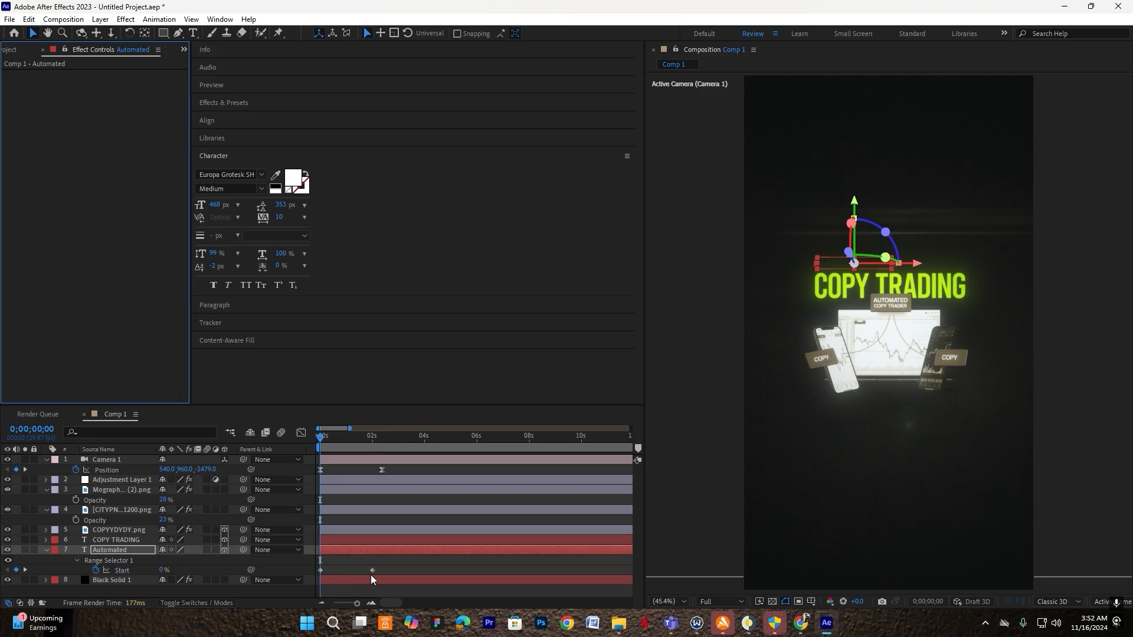
Bring the ending Start keyframe of Automated's range selector forward to about frame 21 and preview the fade
scroll(371, 589, "up", 1)
left_click(358, 603)
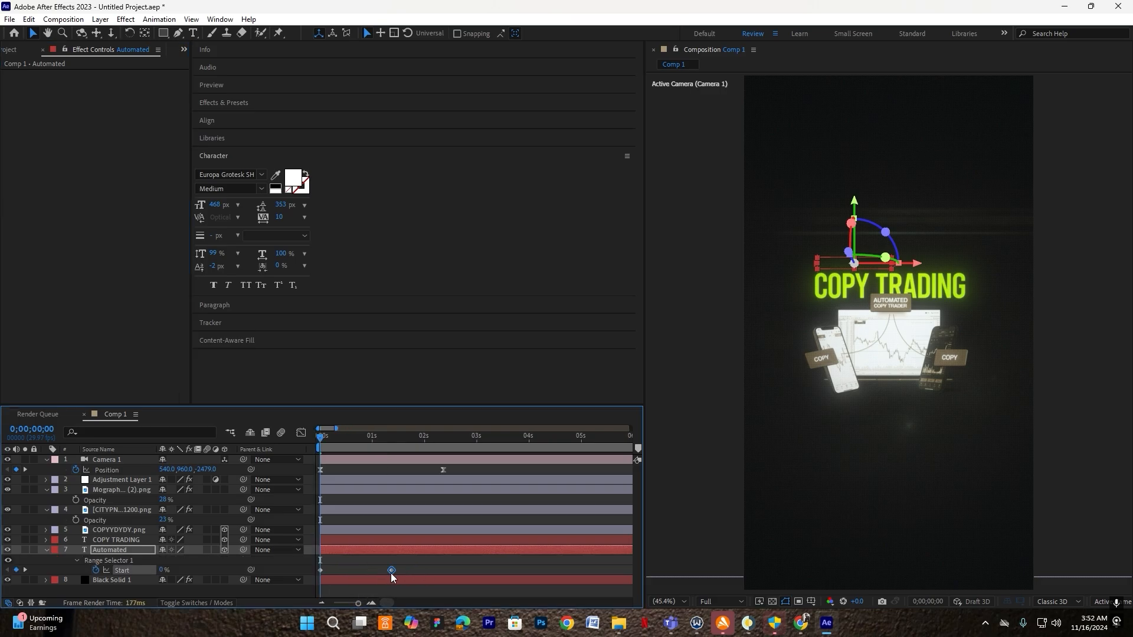
key("space")
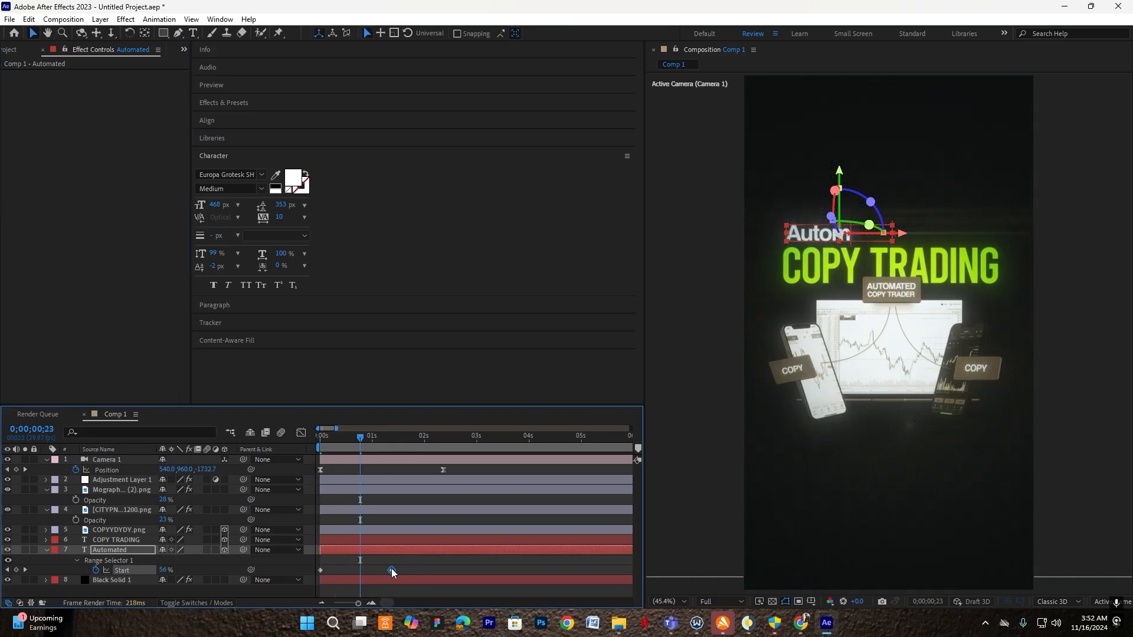
left_click(319, 437)
scroll(349, 540, "up", 1)
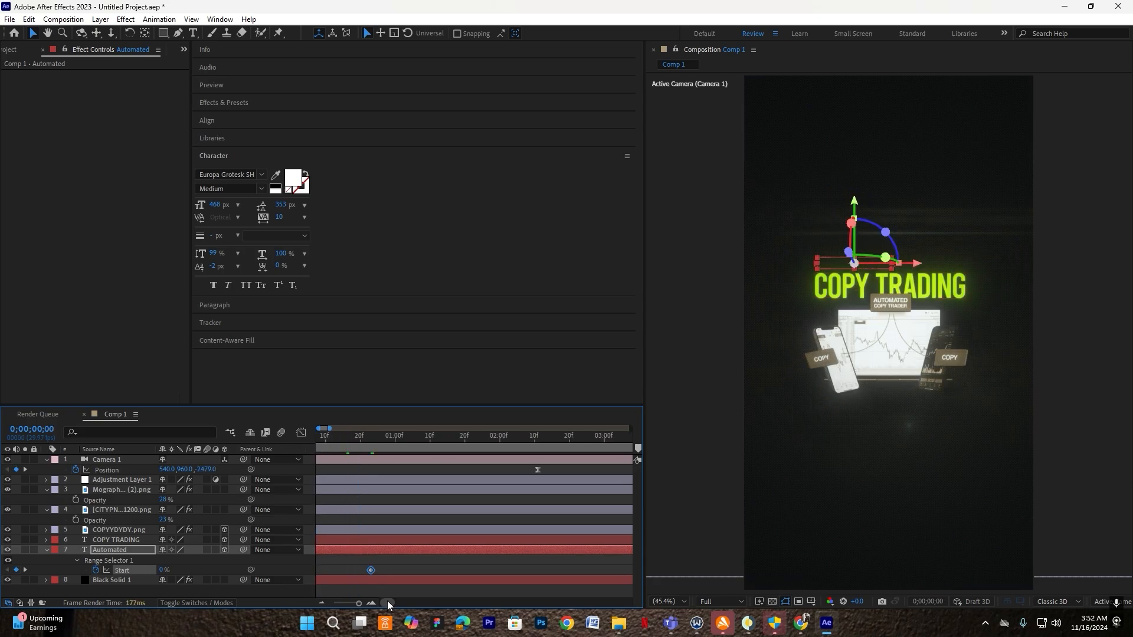
left_click_drag(387, 602, 394, 569)
key("space")
left_click(319, 437)
key("space")
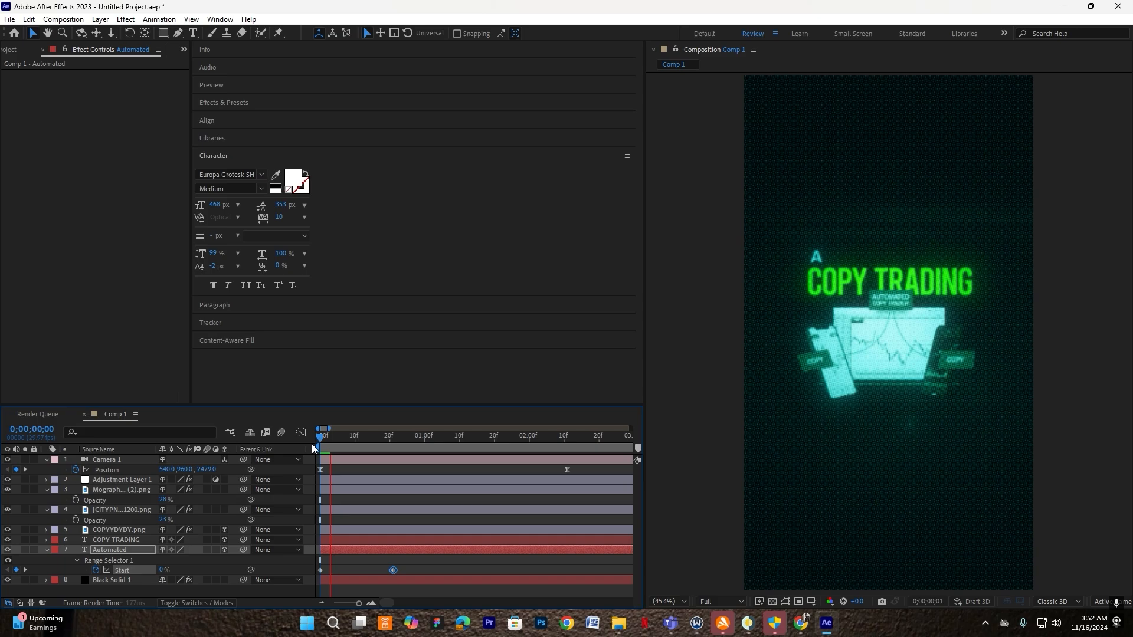
Apply Animation Composer 3's Scale Characters 2 text transition, From Start, as an In animation to the COPY TRADING layer
left_click(395, 541)
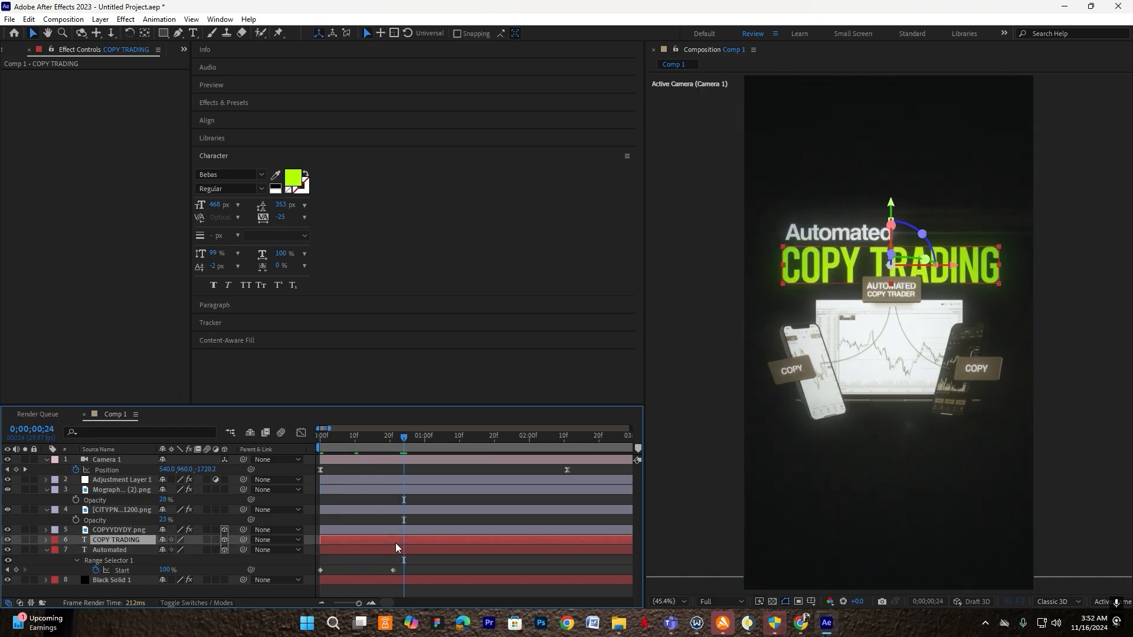
left_click(217, 18)
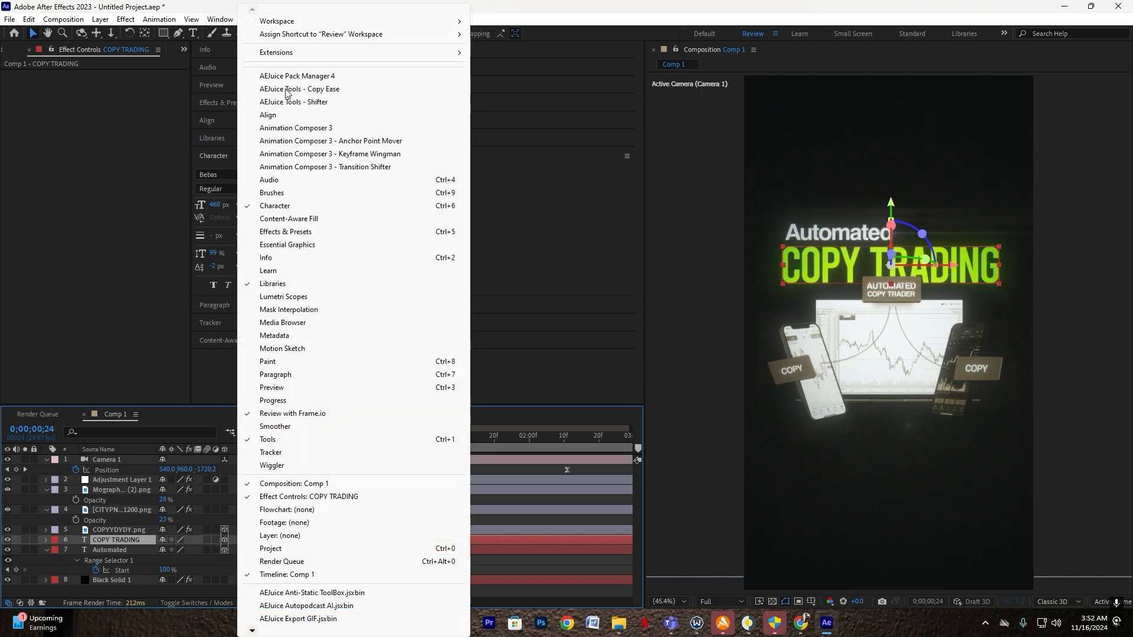
left_click(313, 133)
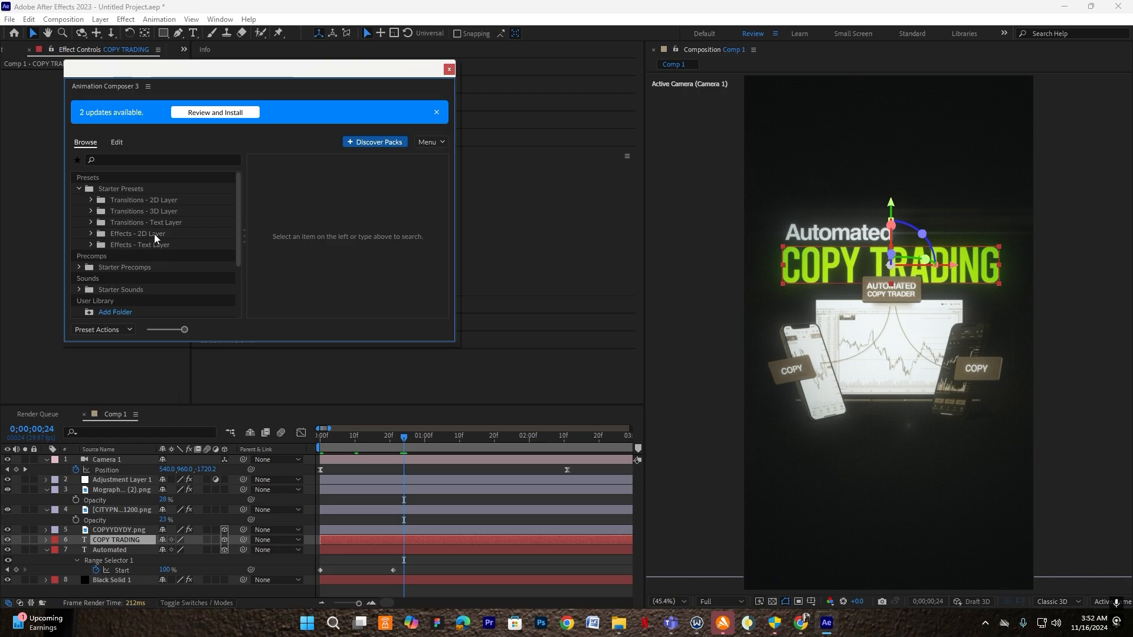
left_click(90, 222)
scroll(123, 201, "down", 2)
left_click(103, 173)
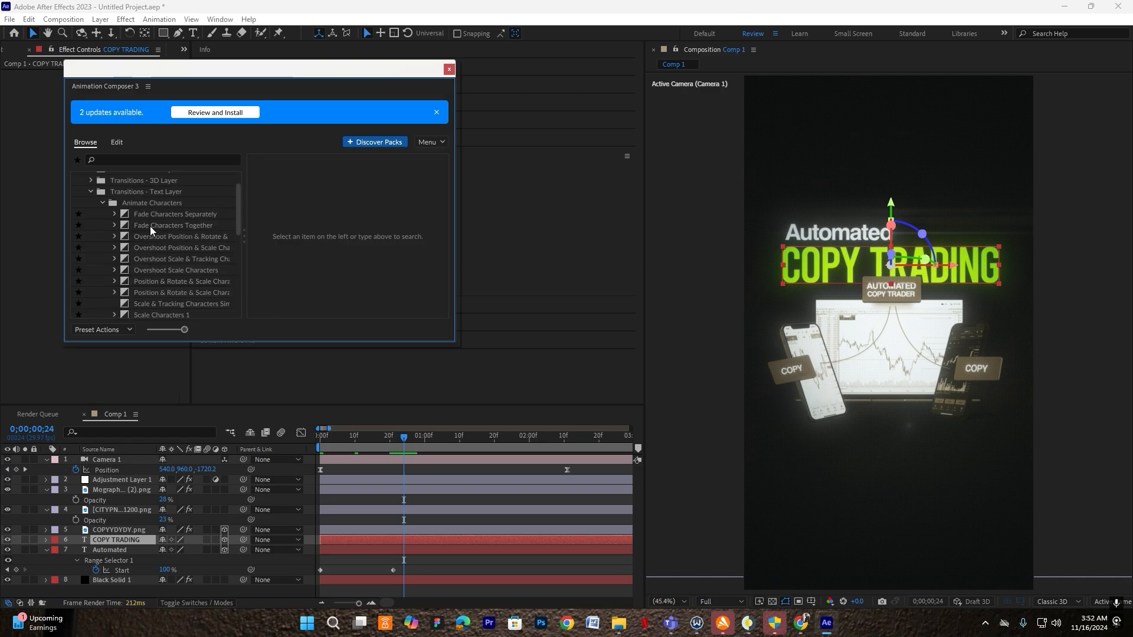
scroll(161, 240, "down", 3)
left_click(166, 233)
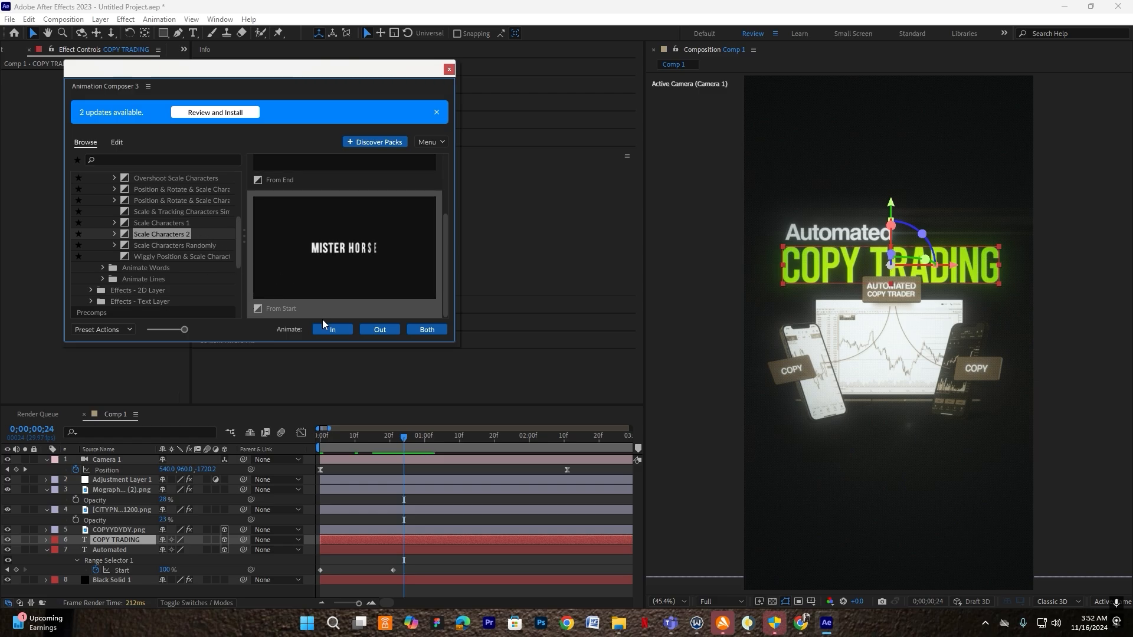
left_click(339, 331)
left_click(450, 69)
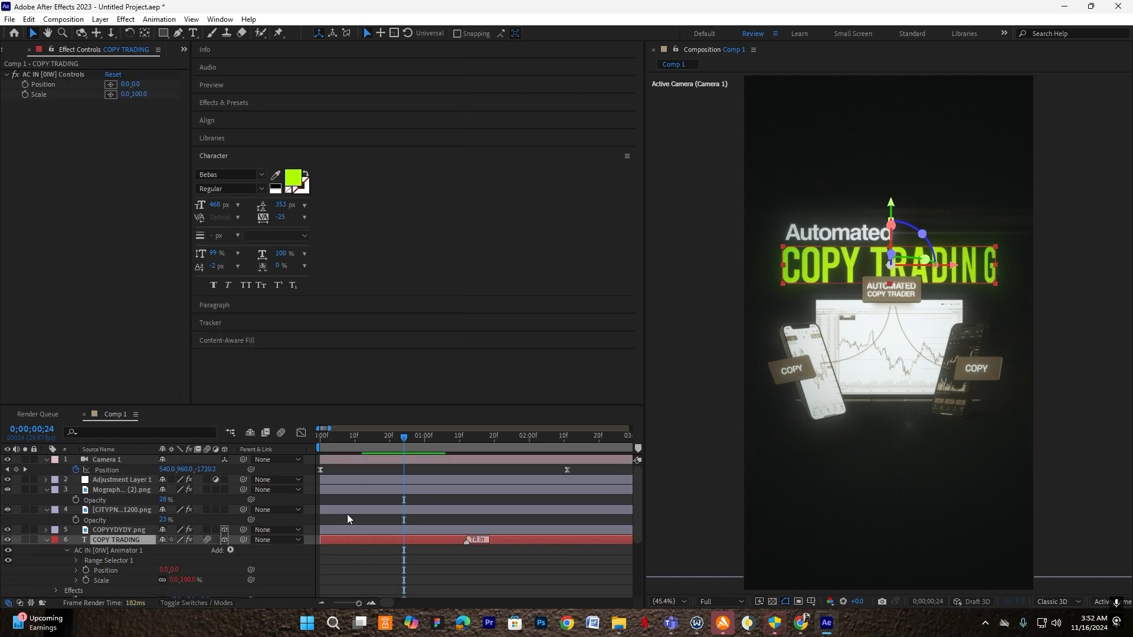
Delay the COPY TRADING layer so it starts at about frame 8, and preview the text animation from the beginning
left_click_drag(330, 540, 336, 540)
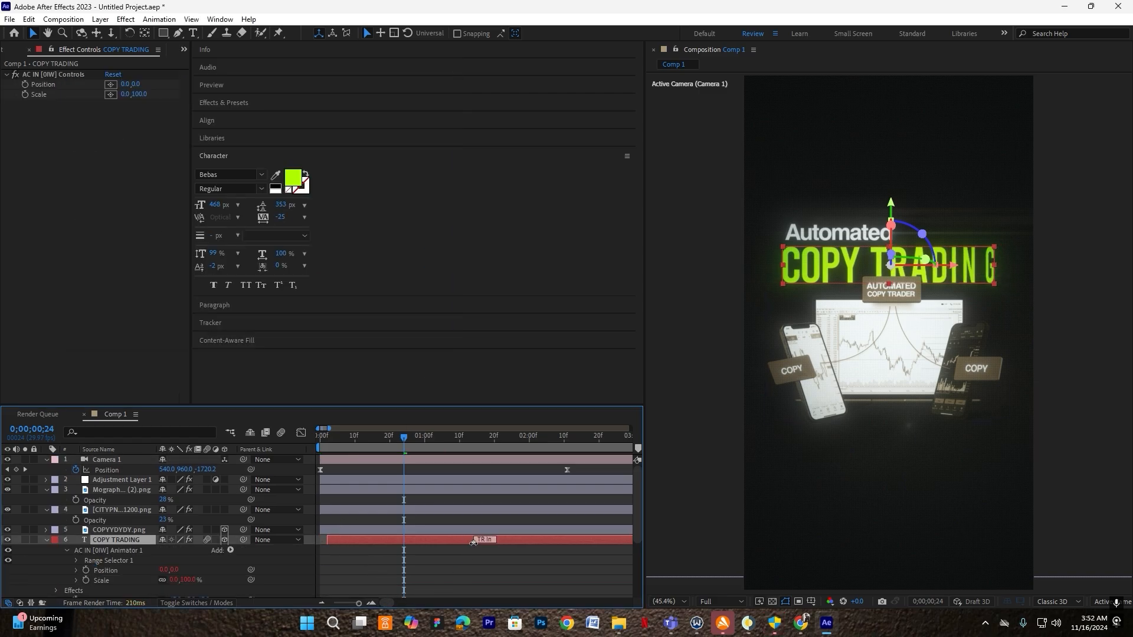
key("Home")
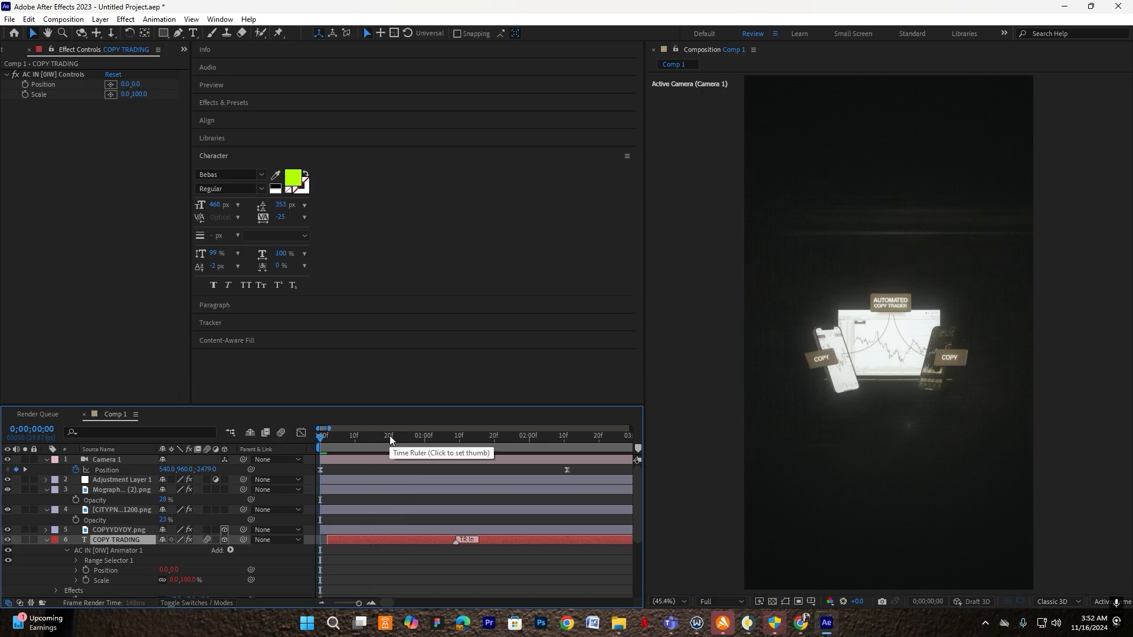
key("space")
left_click_drag(331, 539, 352, 539)
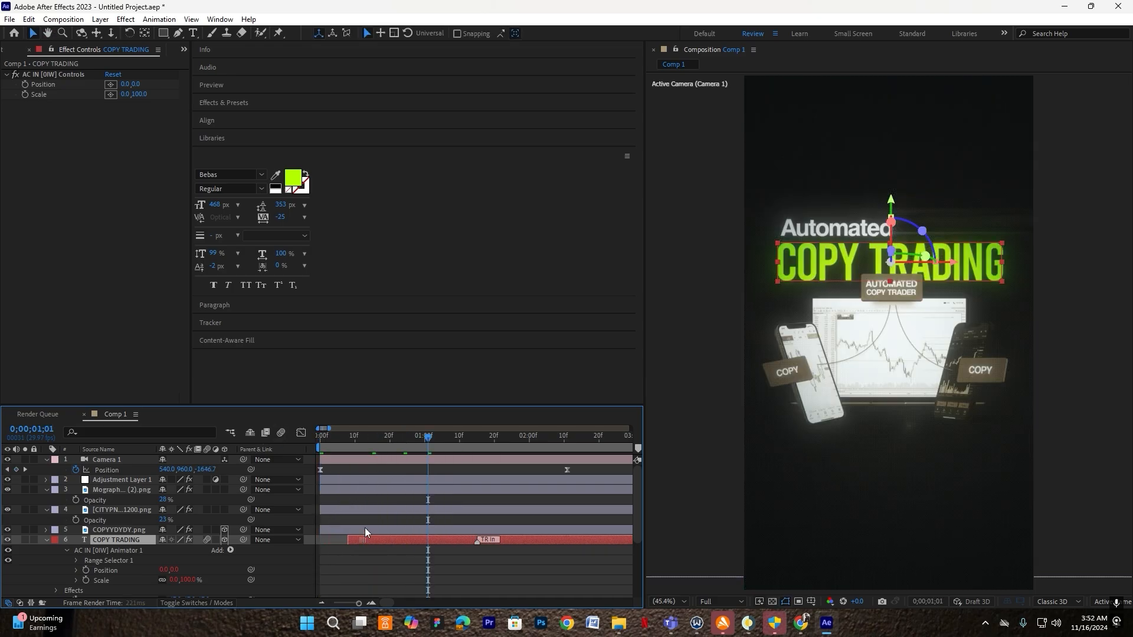
key("space")
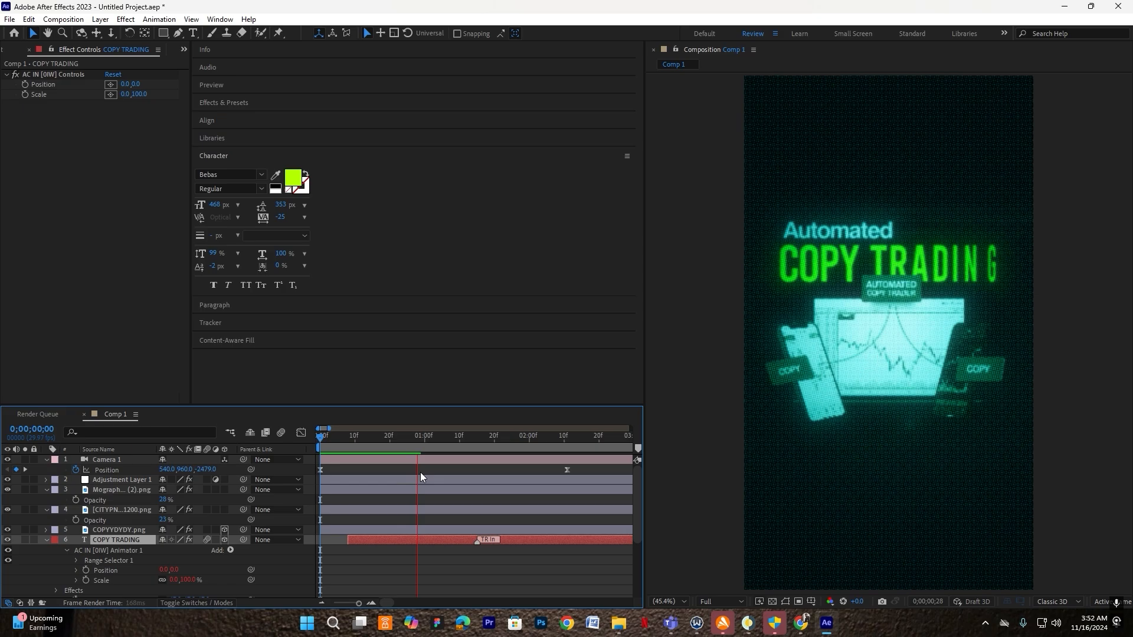
Bring Camera 1's ending Position keyframe forward to about 1;28 and preview the faster zoom
left_click_drag(567, 469, 523, 470)
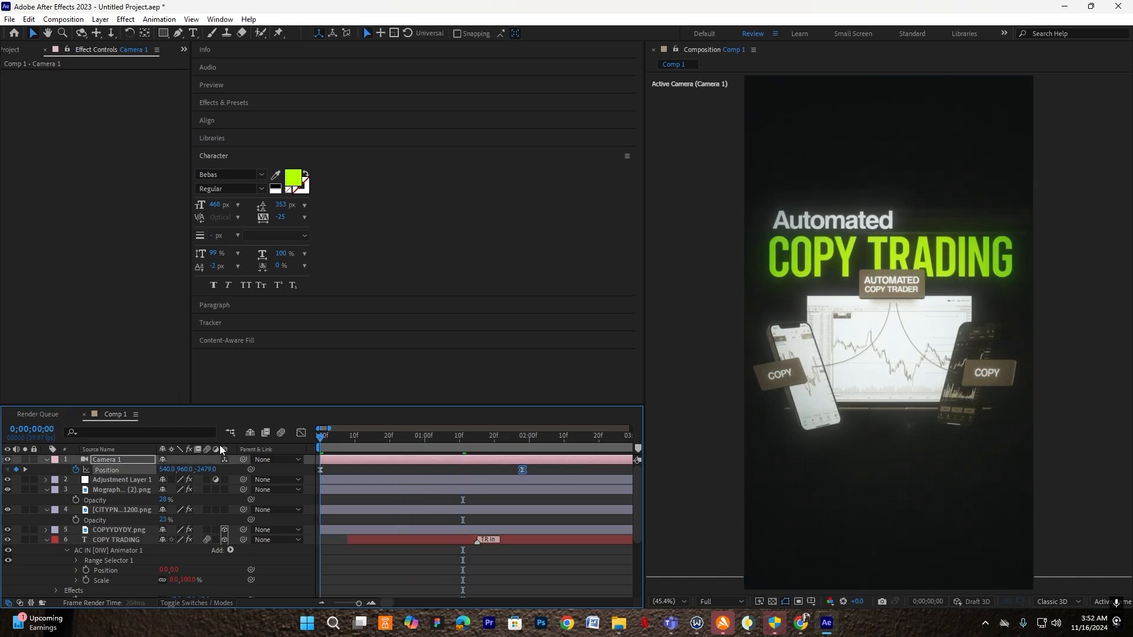
key("space")
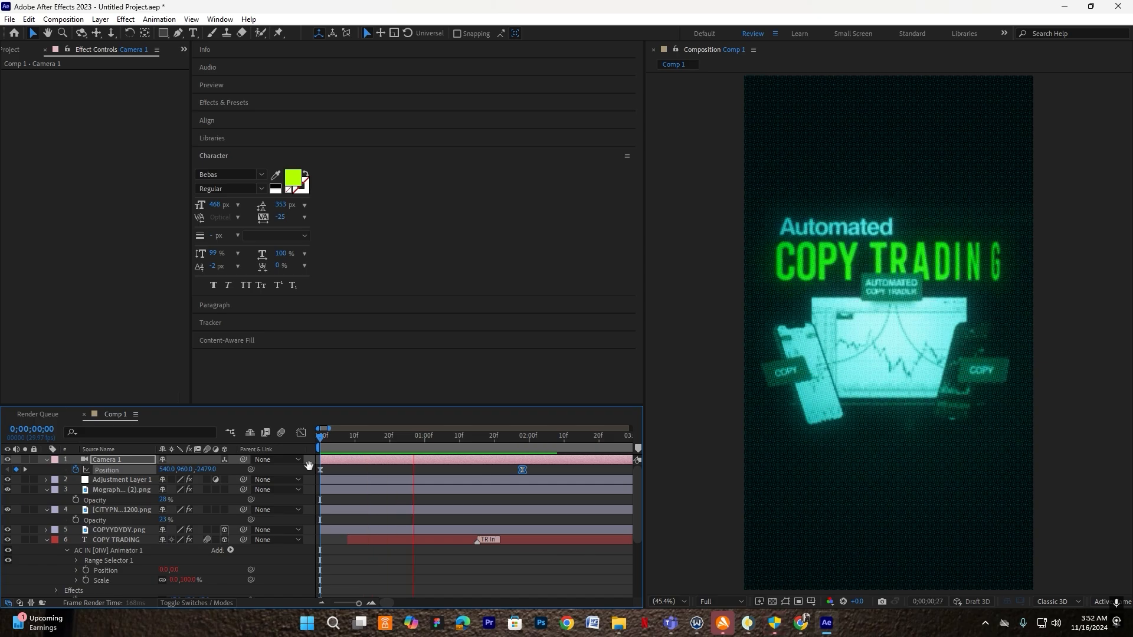
key("space")
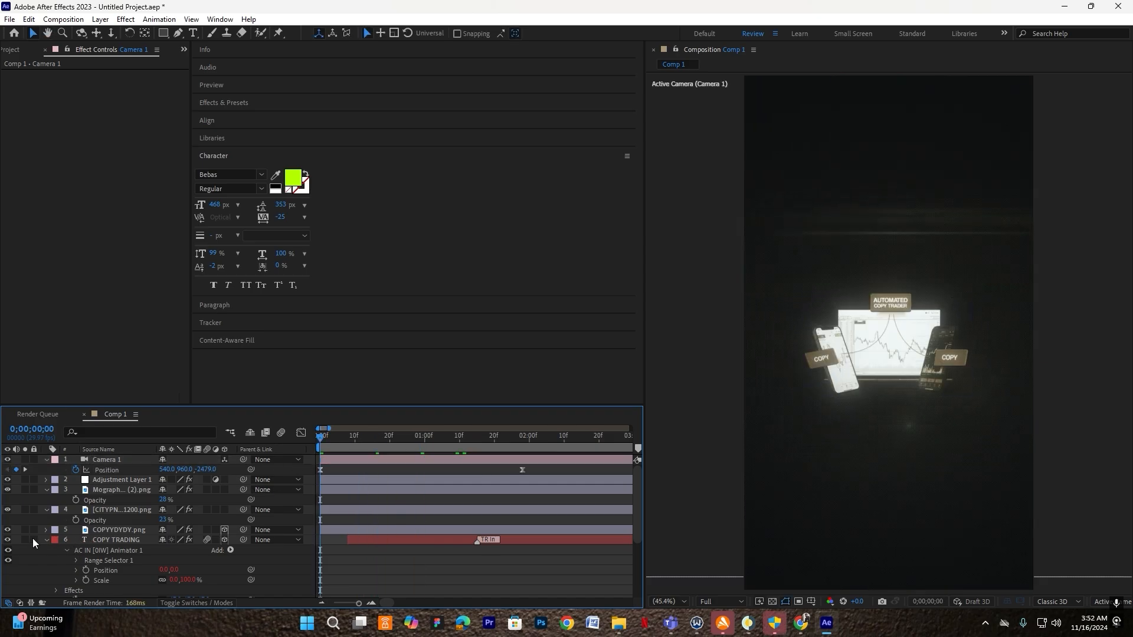
Fade in COPYYDYDY.png with eased Opacity keyframes from 0% at the start to 100% at about frame 6, and preview the animation
left_click(46, 537)
left_click(106, 534)
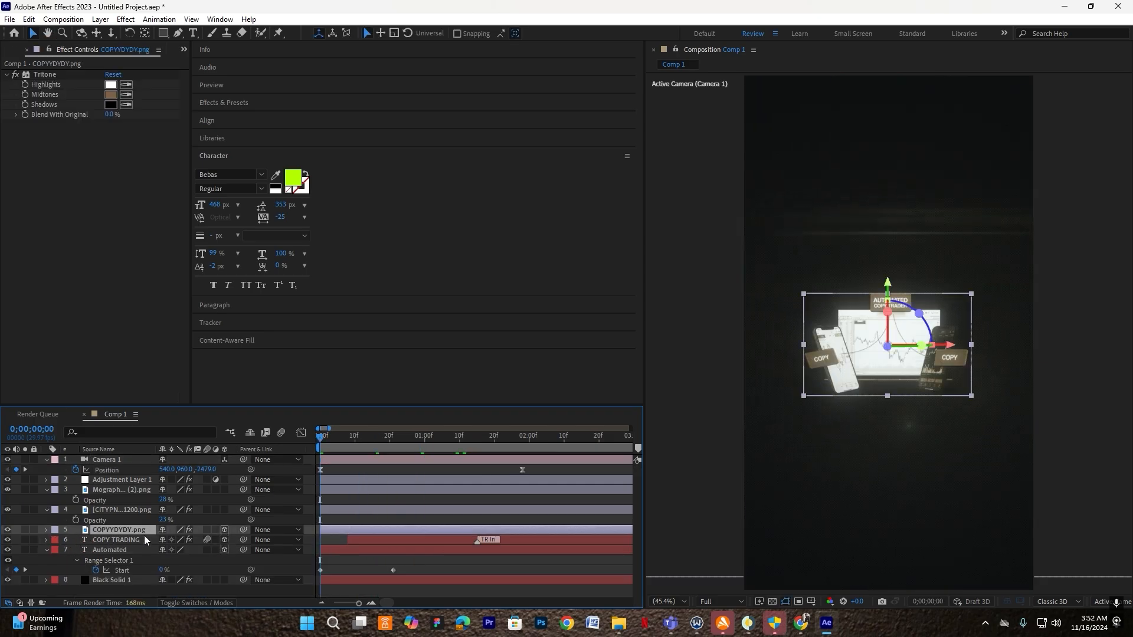
key("t")
left_click(75, 540)
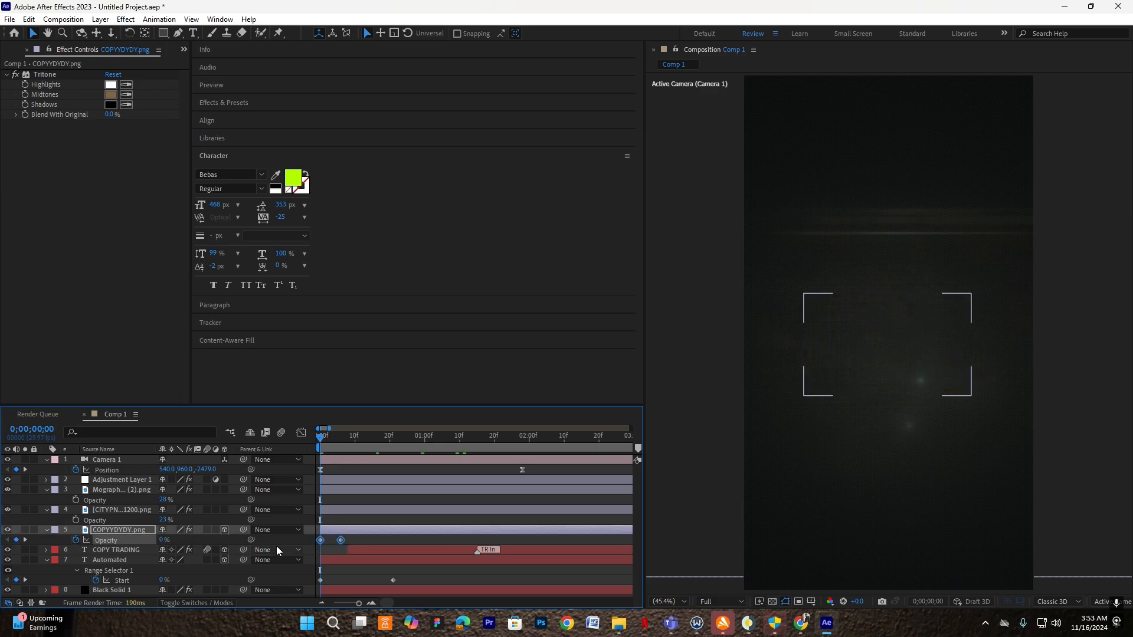
key("F9")
key("space")
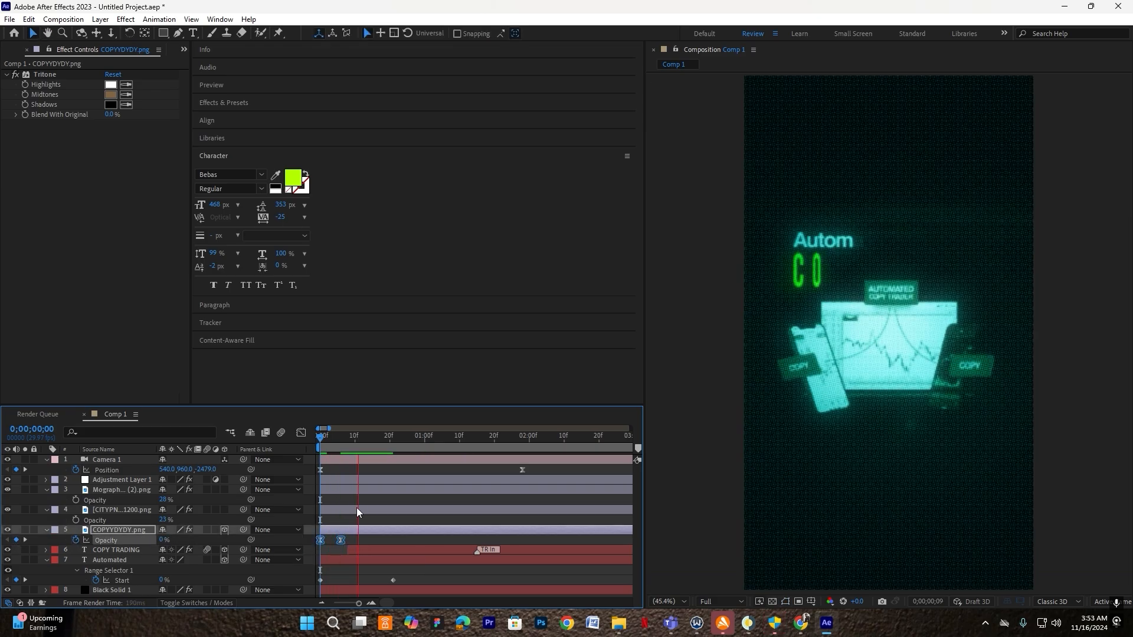
key("space")
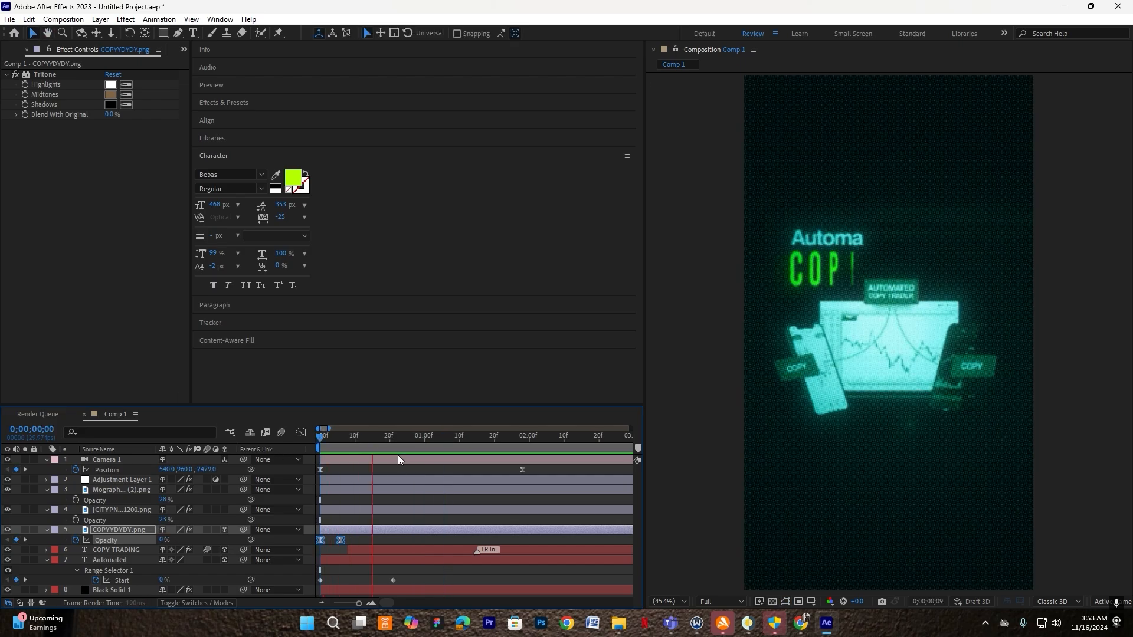
key("space")
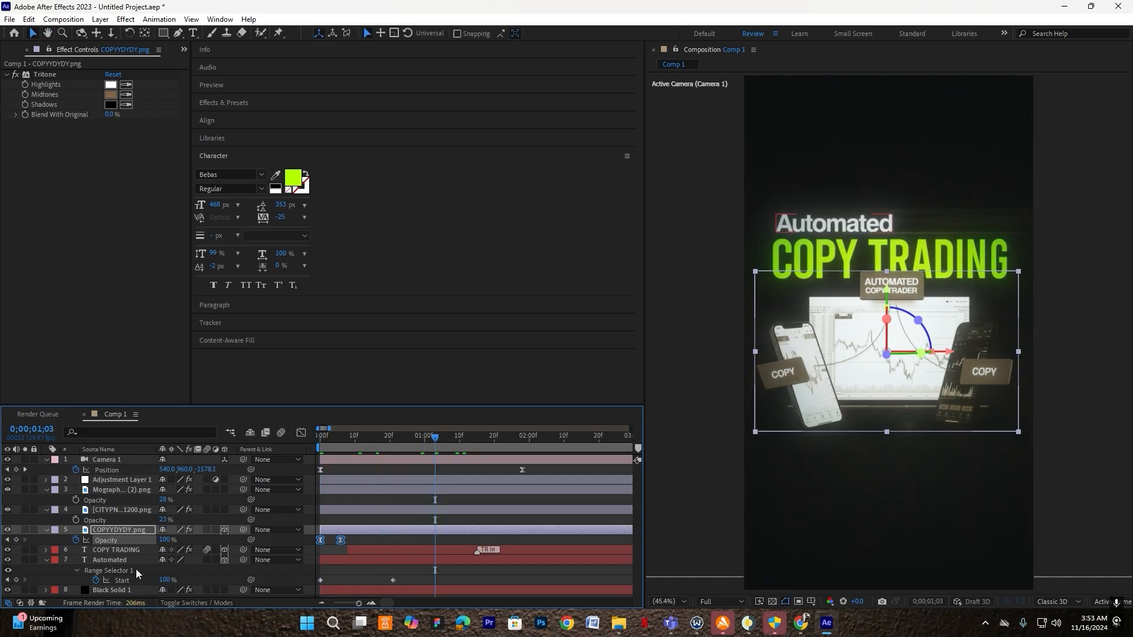
Reveal Black Solid 1's Scale property and preview the composition from the start
left_click(119, 590)
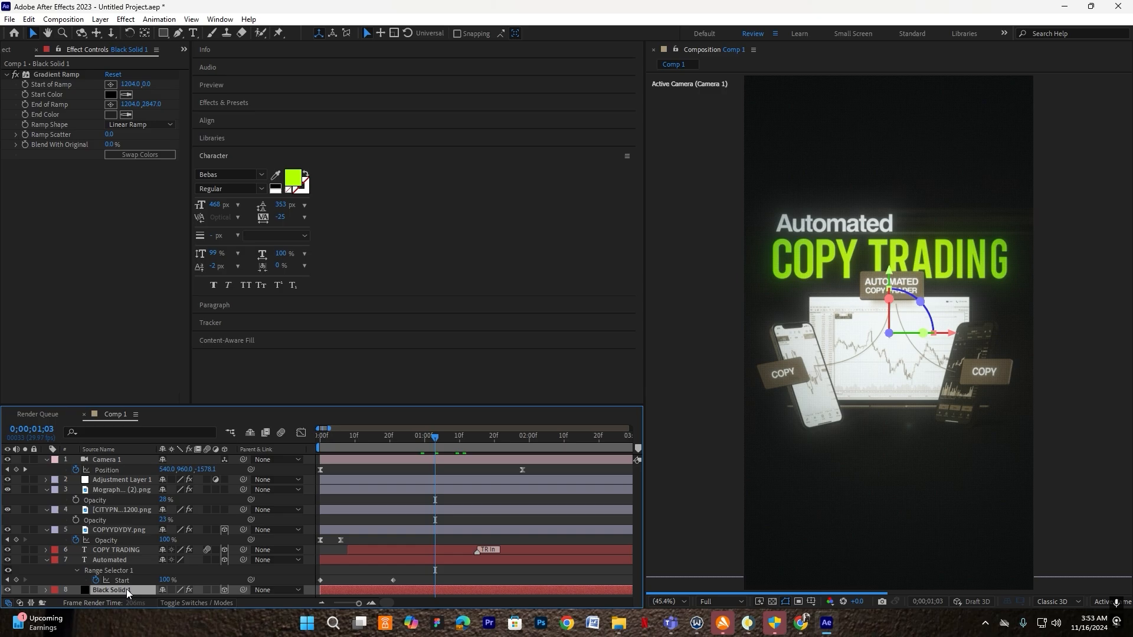
key("space")
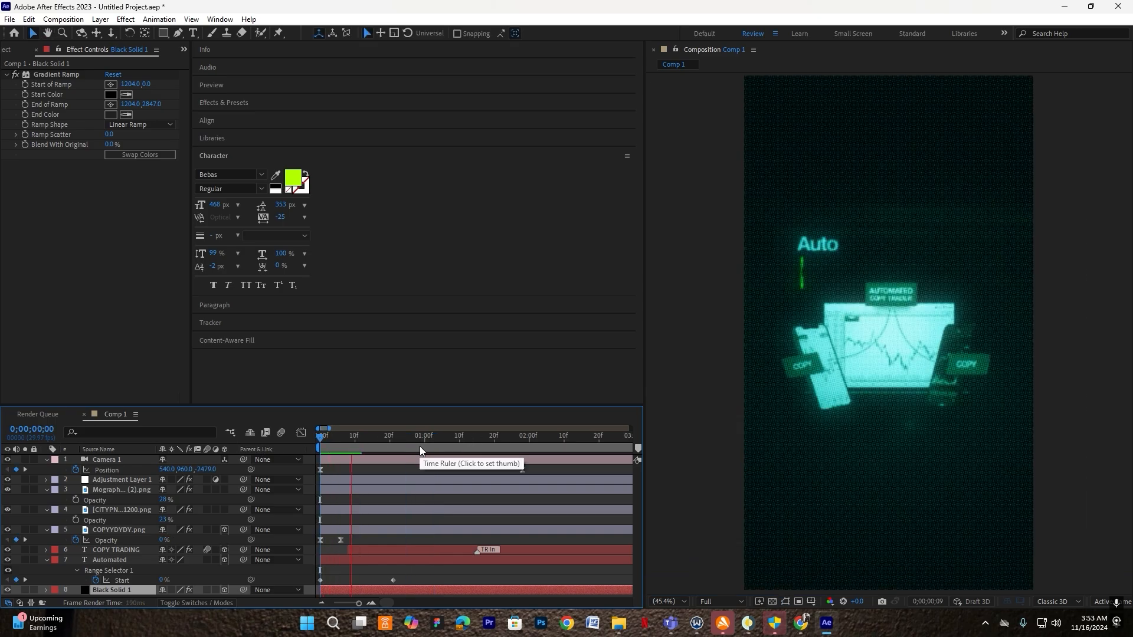
key("s")
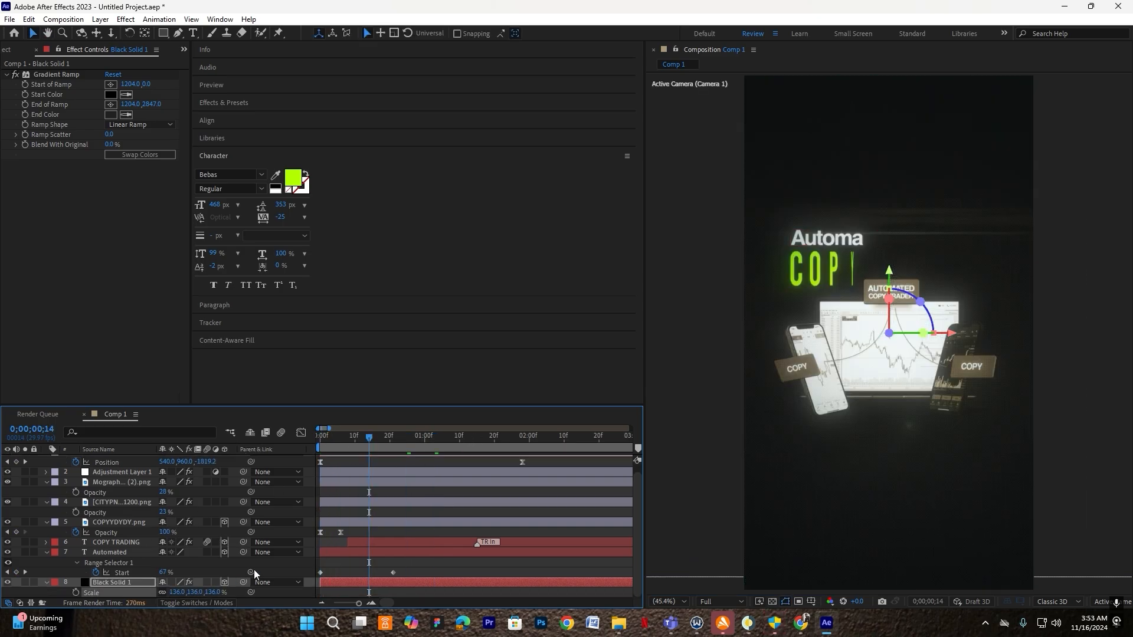
key("space")
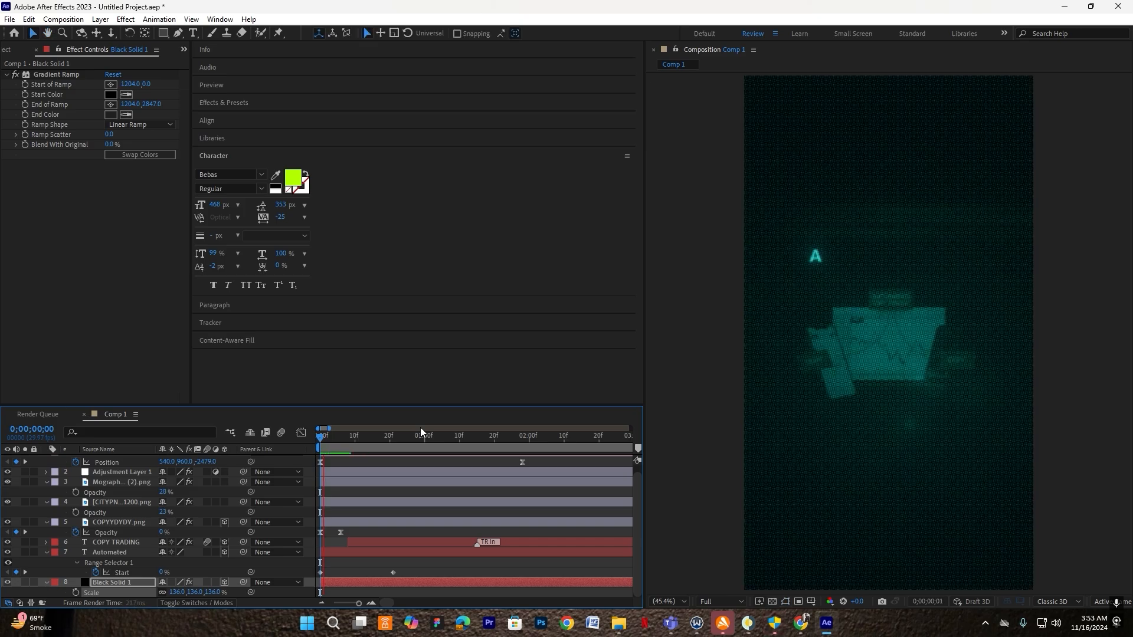
key("space")
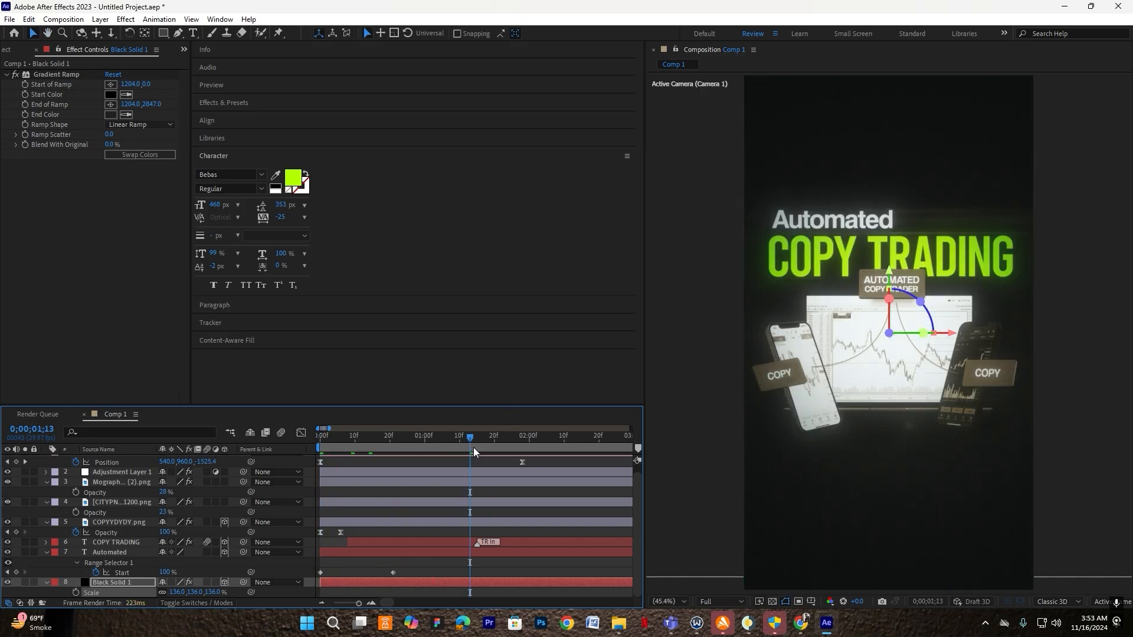
At 1;28, draw a straight horizontal Pen line across the last letters of TRADING on a new shape layer
left_click(525, 440)
scroll(529, 461, "up", 1)
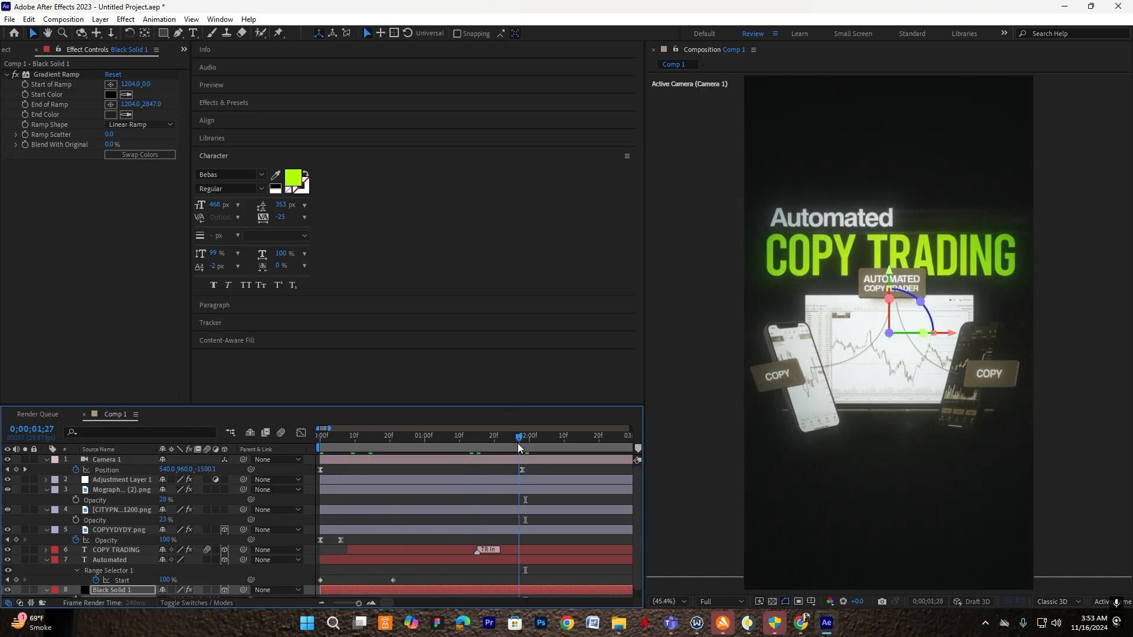
left_click_drag(518, 444, 522, 444)
key("g")
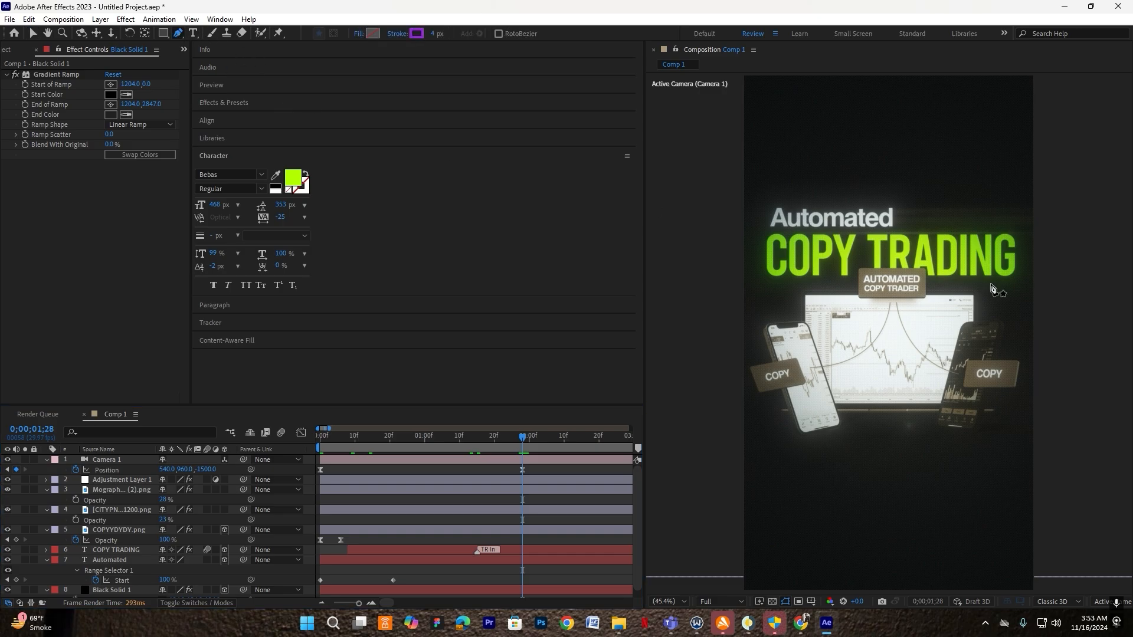
scroll(1014, 252, "up", 3)
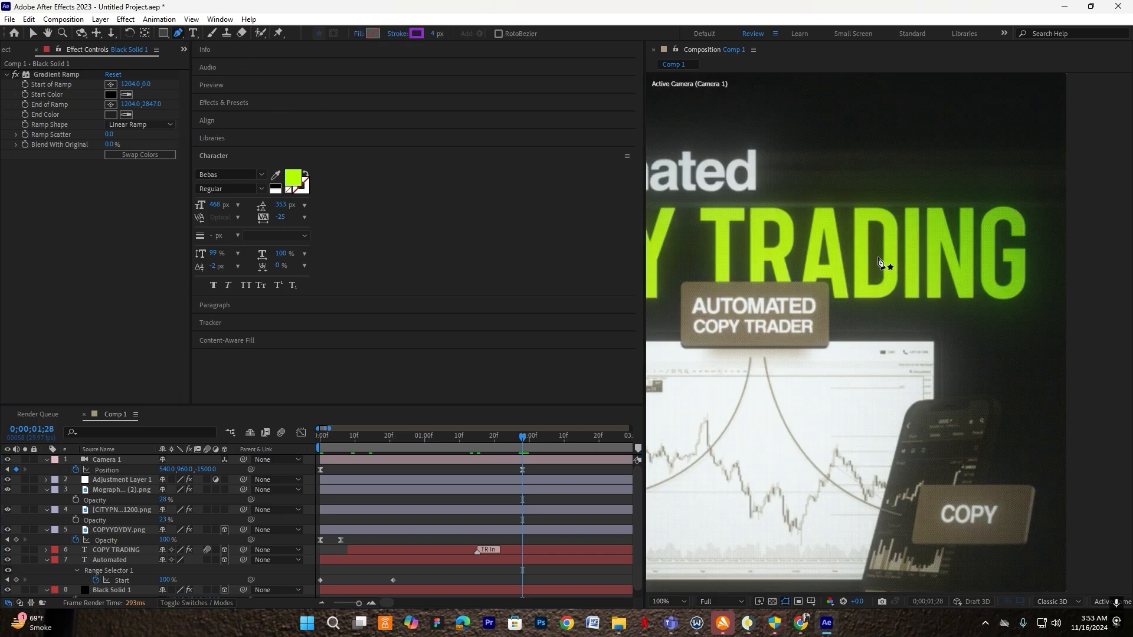
left_click(874, 259)
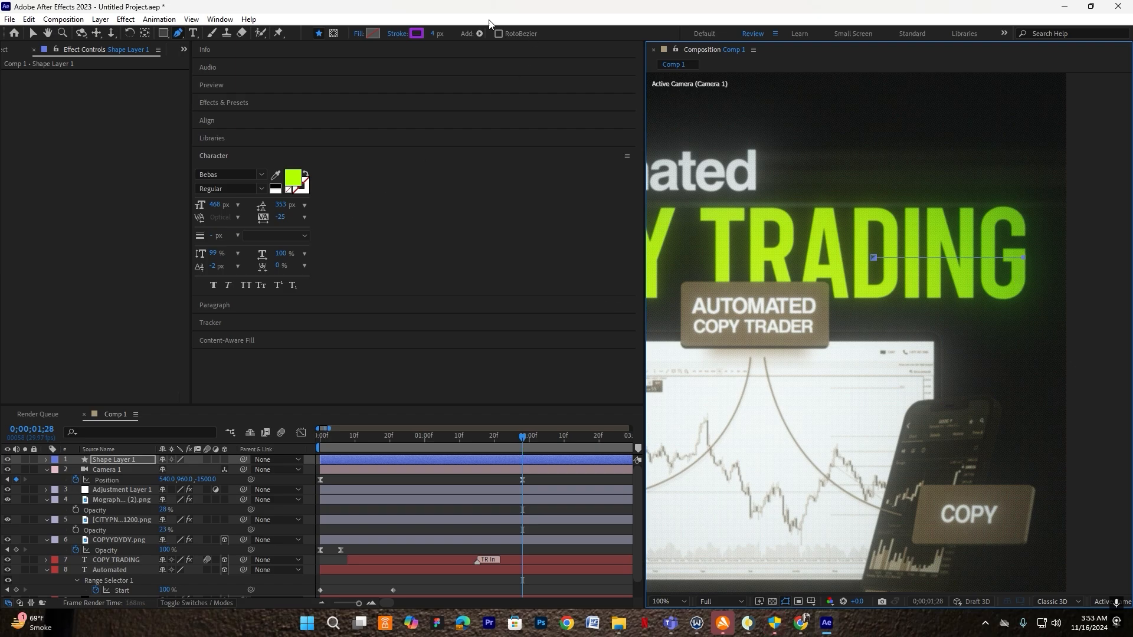
Set the line's stroke colour to black (000000) and its stroke width to 73 px
left_click(415, 33)
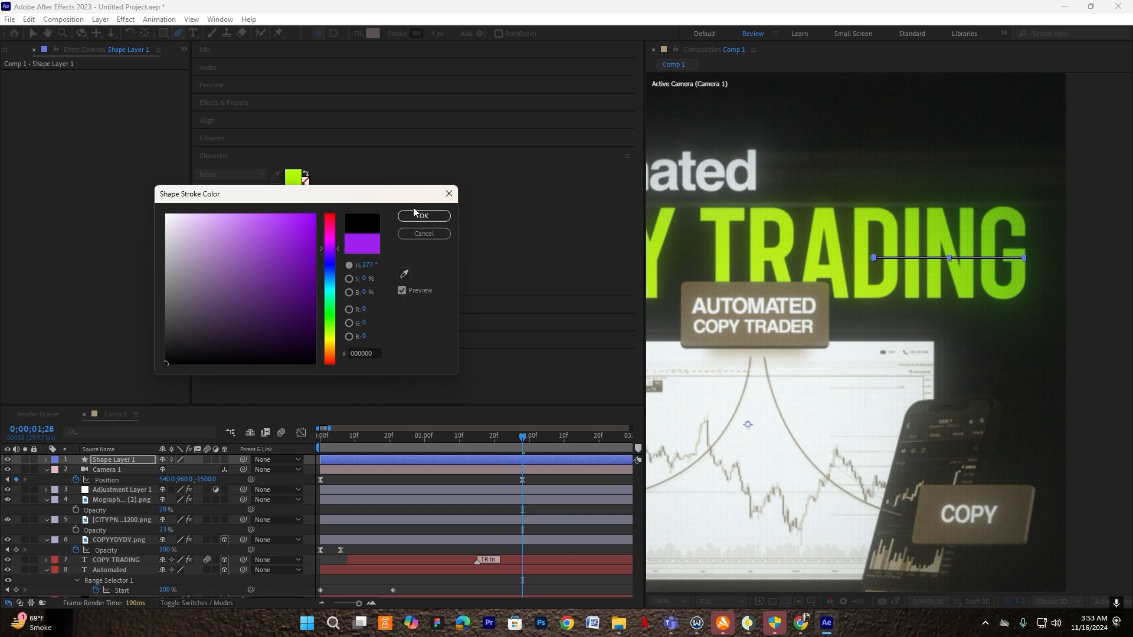
left_click(427, 214)
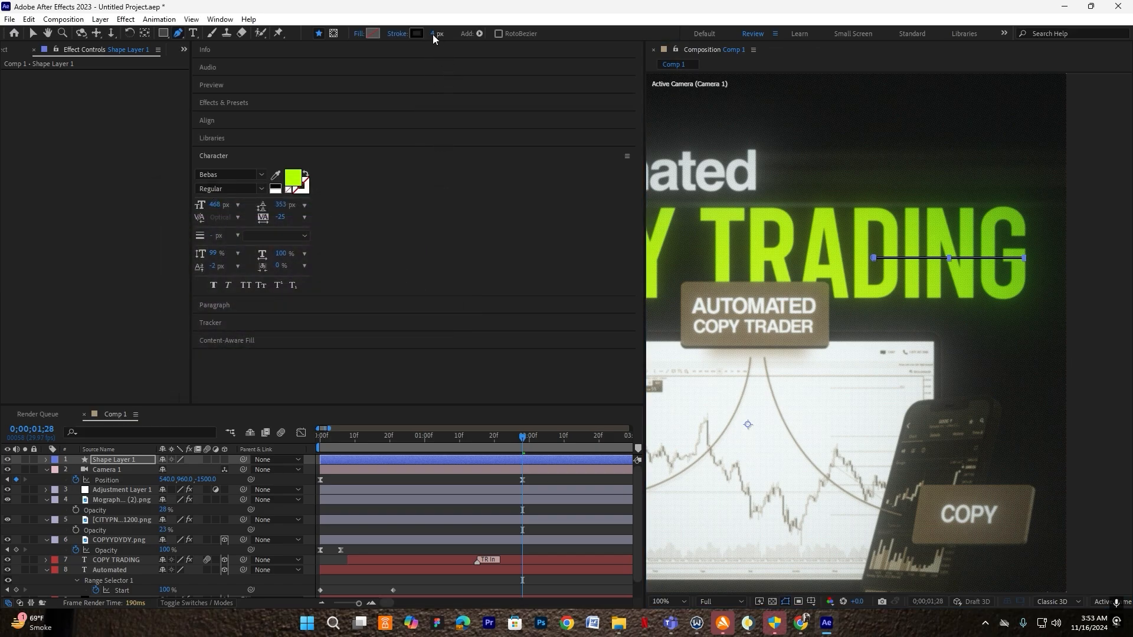
mouse_move(433, 34)
left_mouse_down()
mouse_move(493, 40)
mouse_move(481, 40)
left_mouse_up()
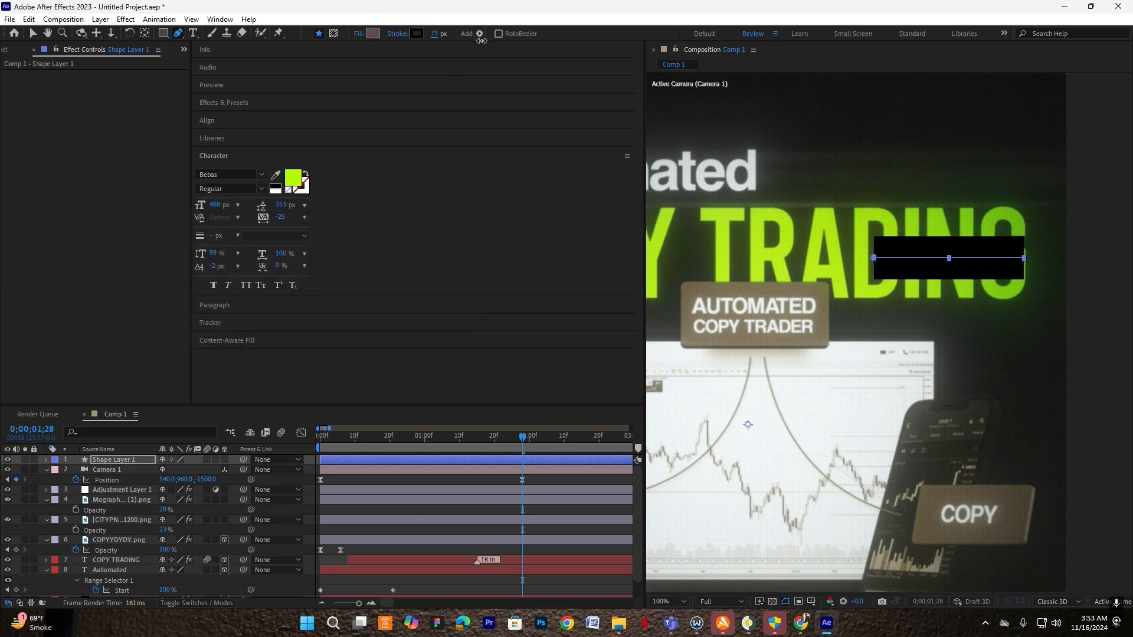
Lengthen the black bar slightly and shift it a little left over the end of TRADING
left_click(126, 452)
left_click(126, 459)
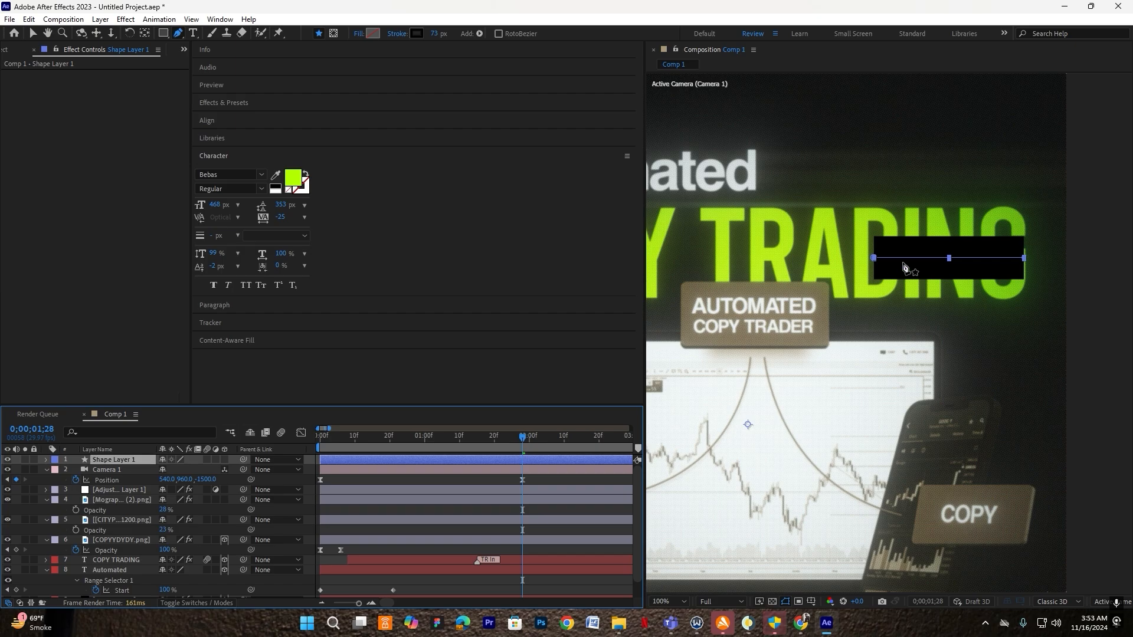
key("v")
mouse_move(874, 257)
left_mouse_down()
mouse_move(905, 260)
mouse_move(887, 259)
left_mouse_up()
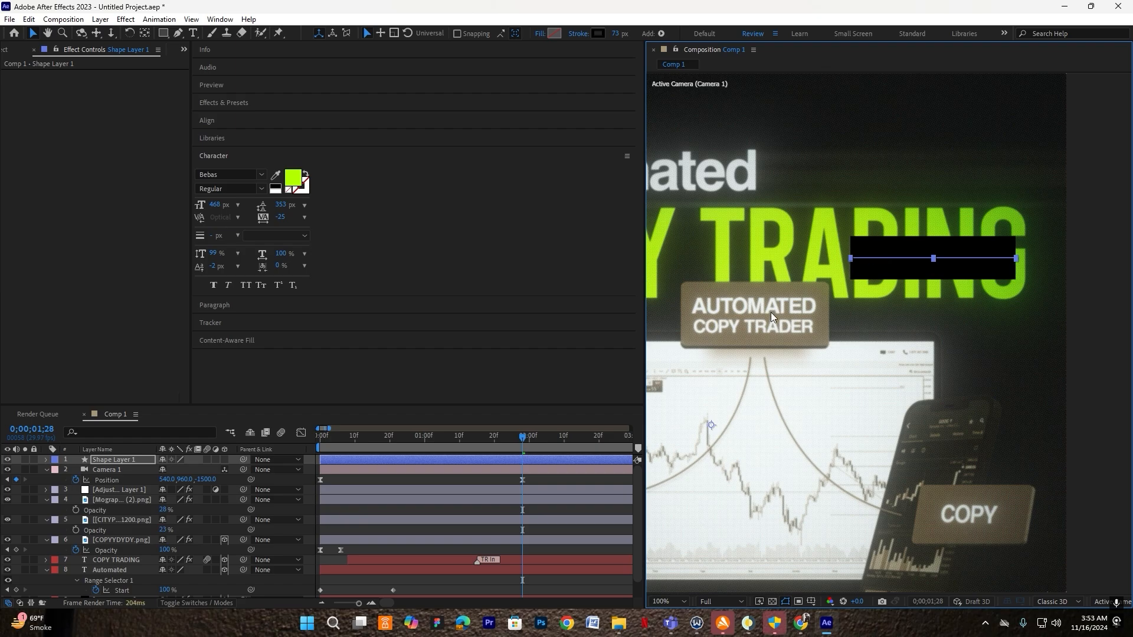
Place Shape Layer 1 directly above COPYYDYDY.png in the layer stack and nudge the black bar slightly left
left_click(47, 470)
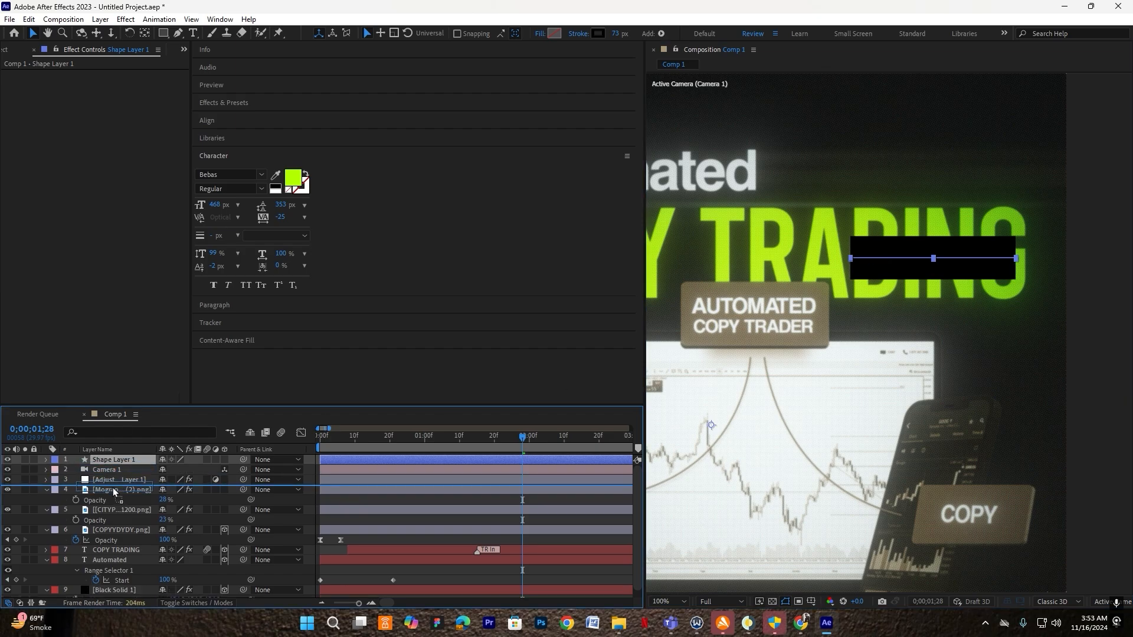
mouse_move(112, 491)
left_mouse_down()
mouse_move(115, 530)
mouse_move(119, 507)
left_mouse_up()
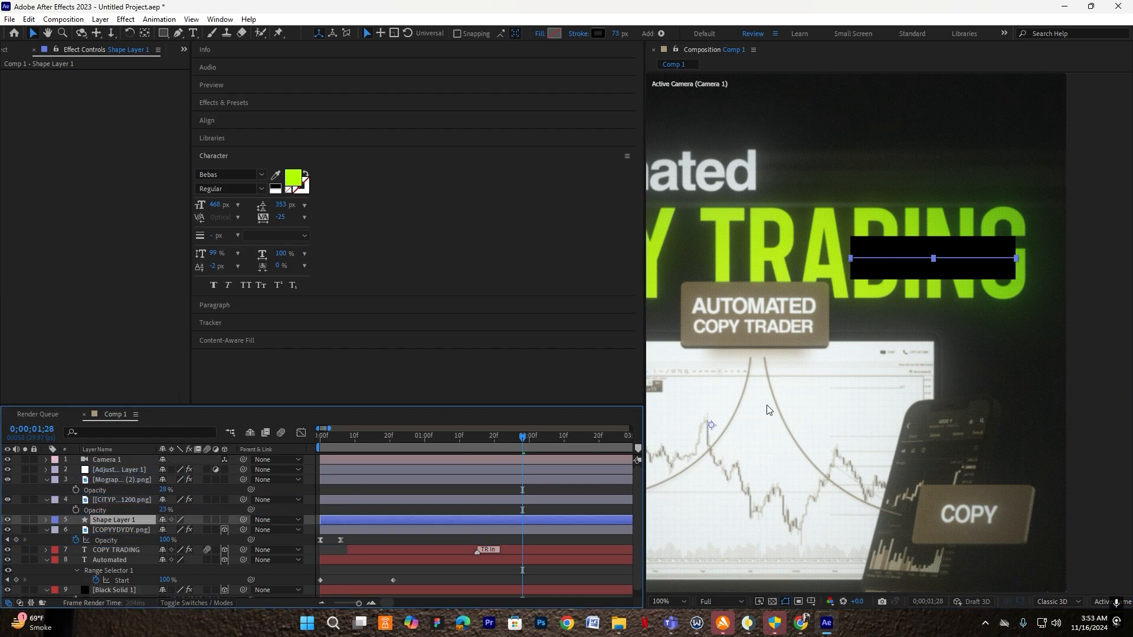
left_click(668, 601)
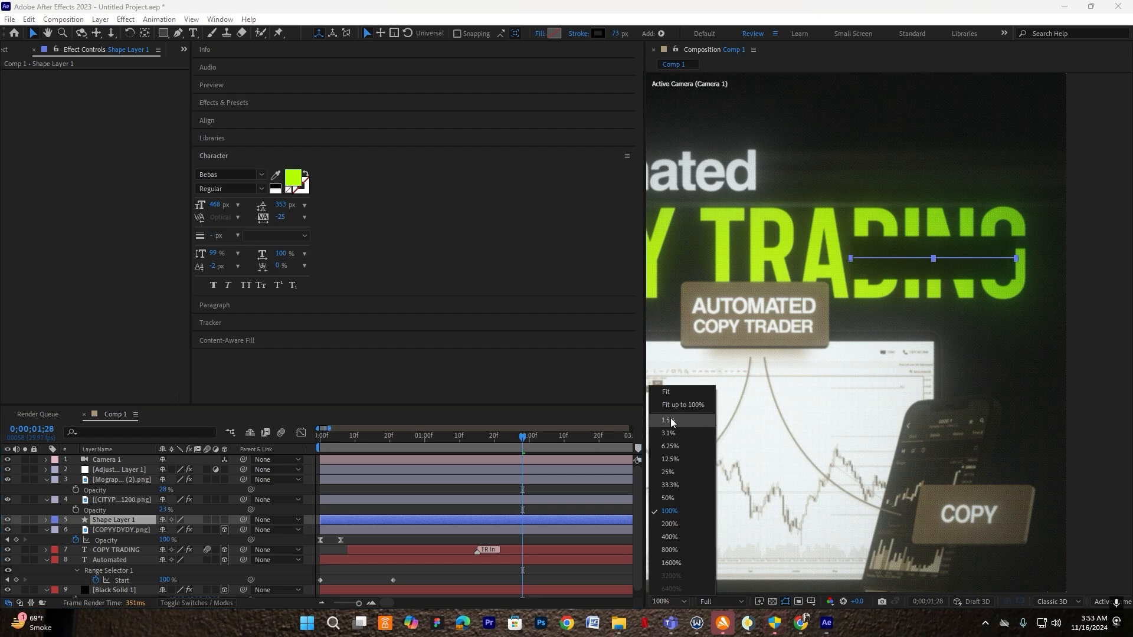
left_click(671, 404)
left_click(590, 489)
scroll(994, 257, "up", 3)
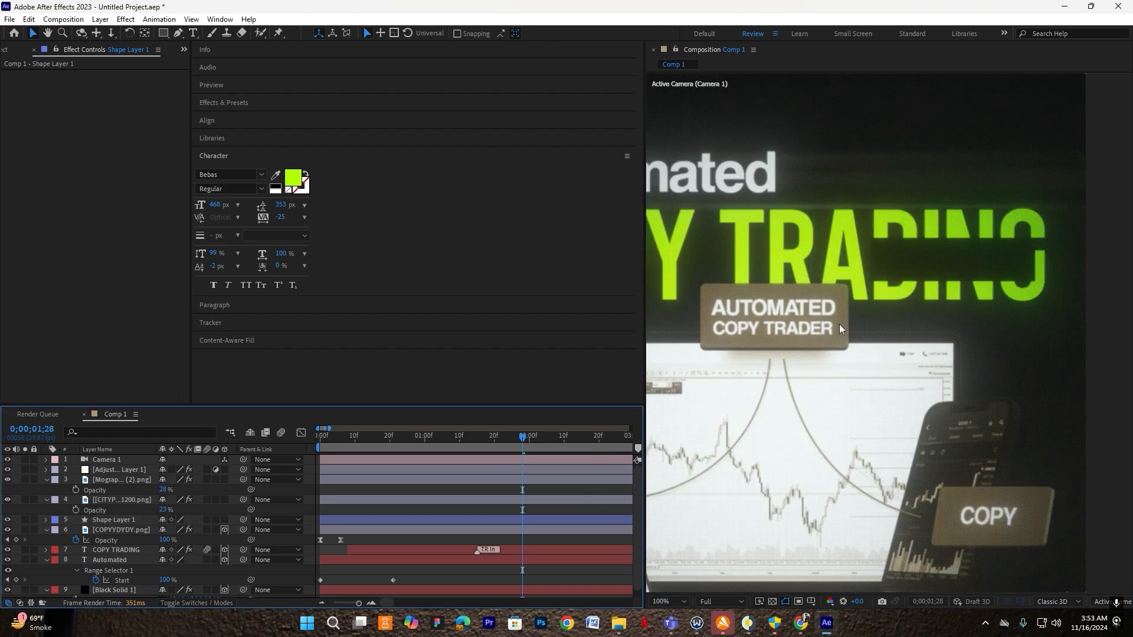
left_click(119, 522)
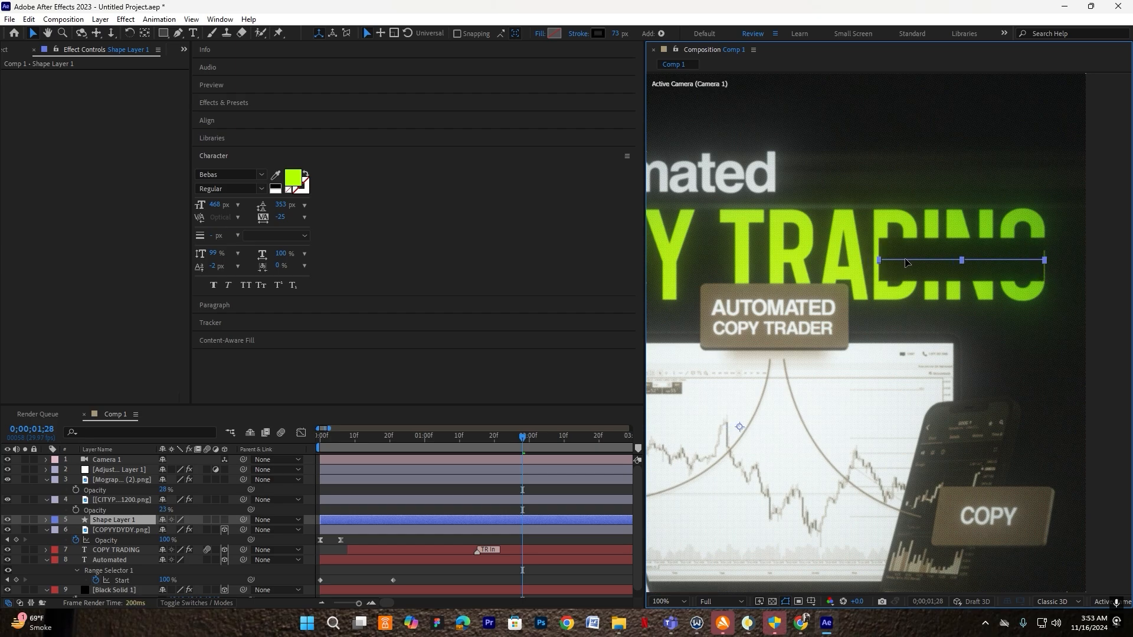
left_click_drag(910, 262, 905, 263)
Create a new text layer reading "System" over the artwork
key("ctrl+t")
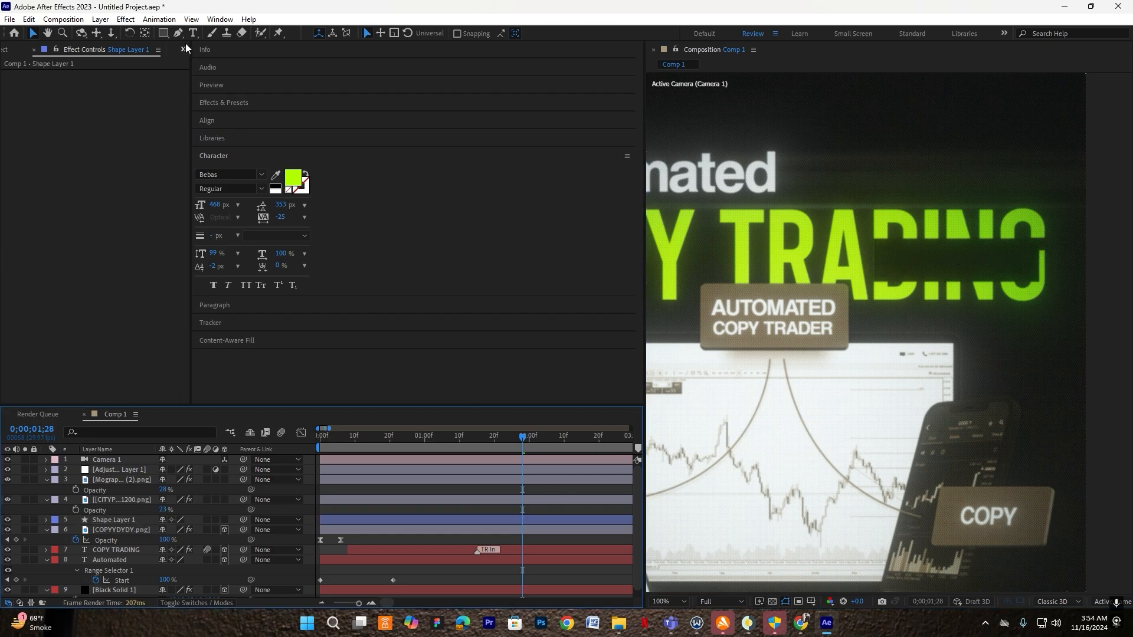
left_click(716, 423)
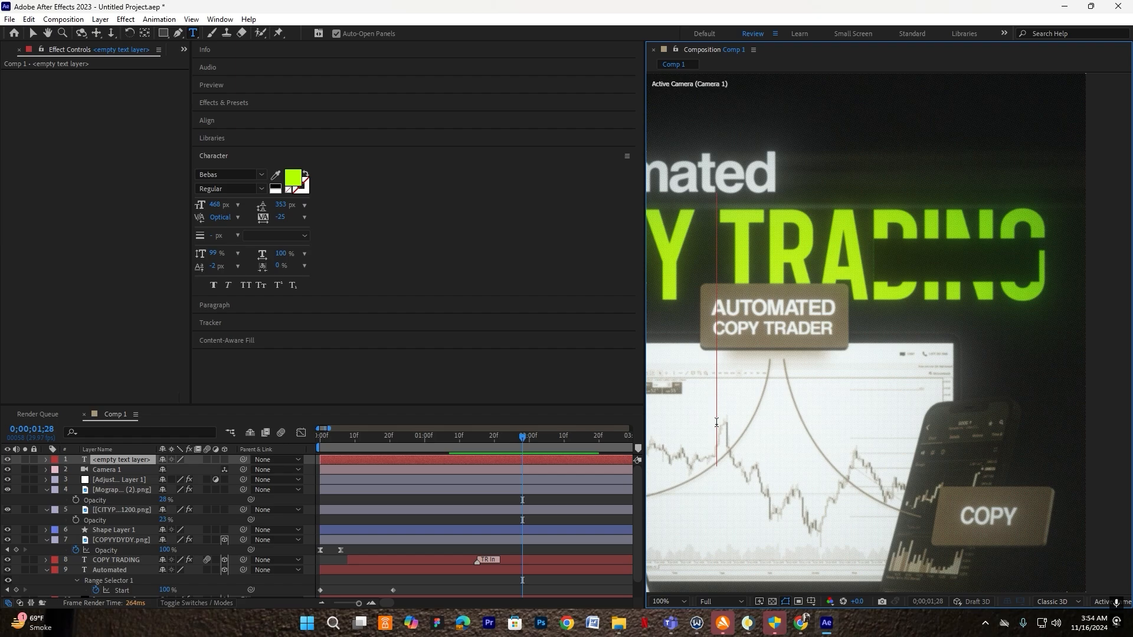
type("Sy")
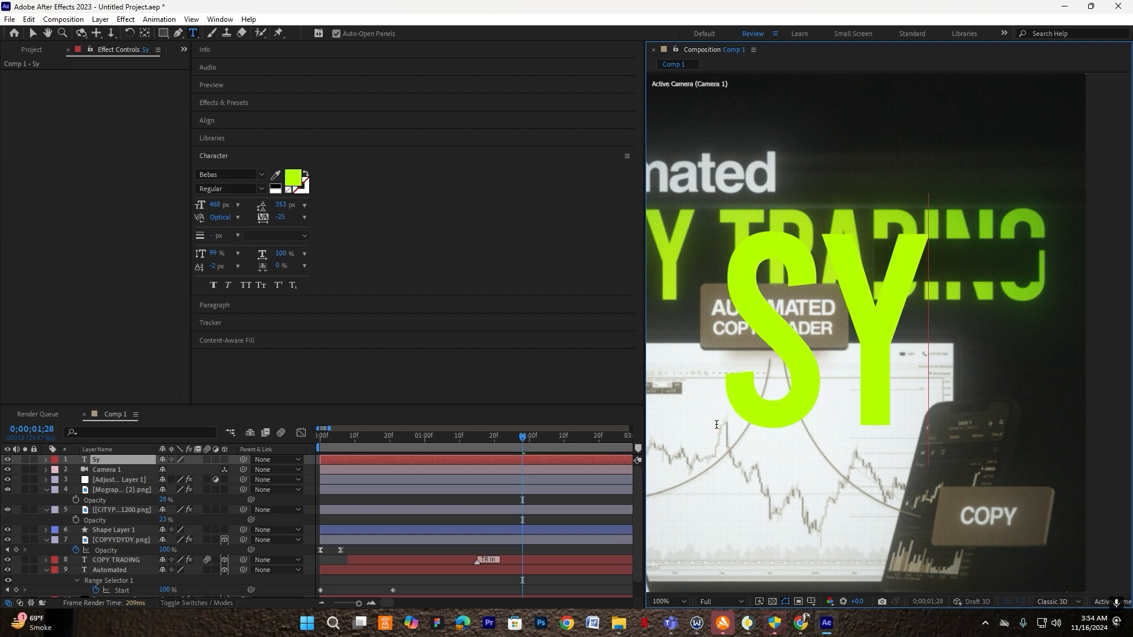
type("s")
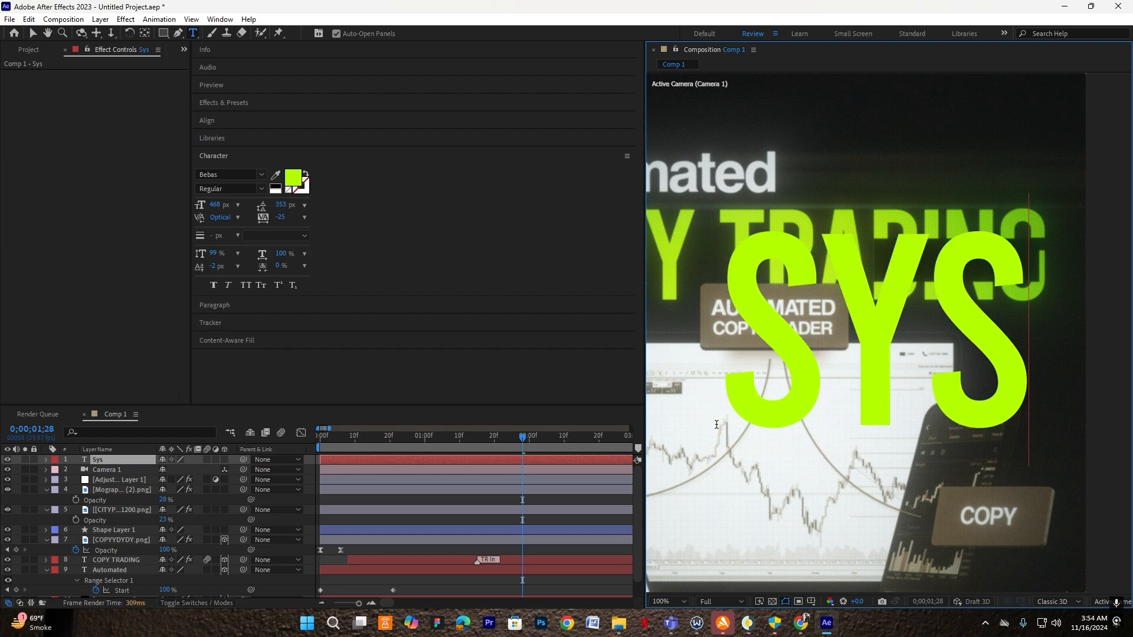
type("tem")
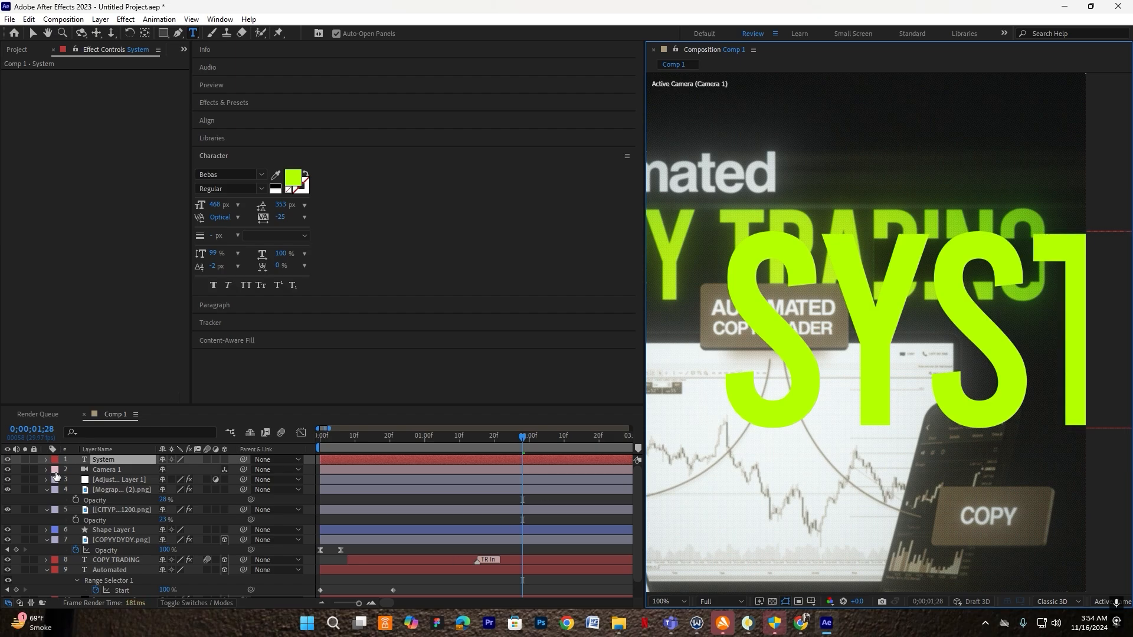
Scale the System text to 12% and place it on the black bar over the end of TRADING
left_click(97, 462)
left_click(144, 32)
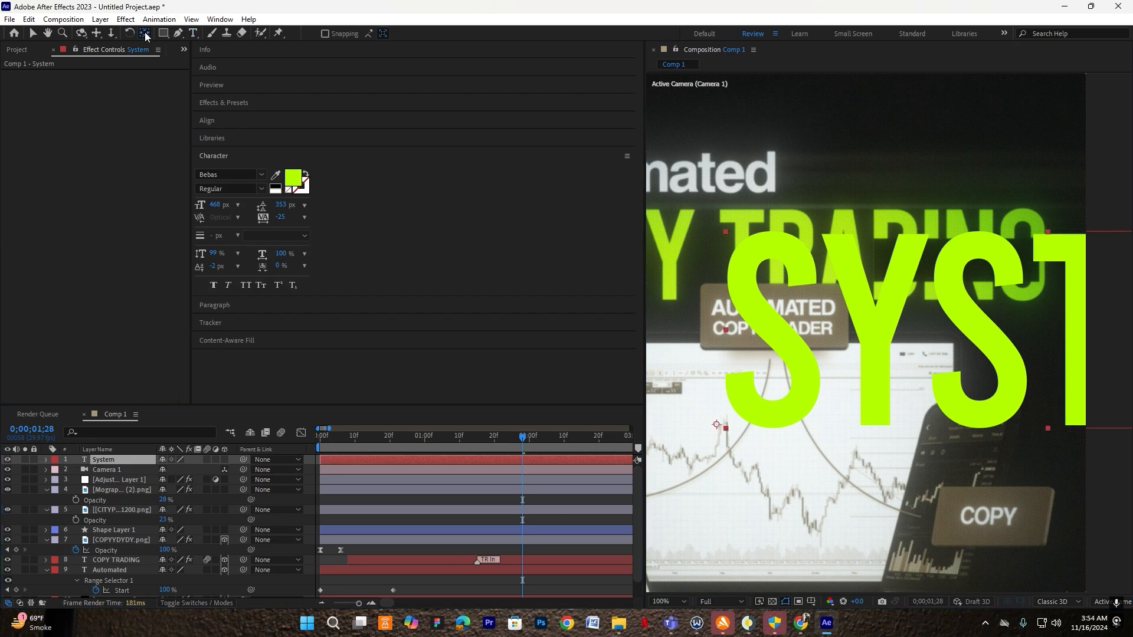
key("s")
left_click_drag(175, 469, 131, 473)
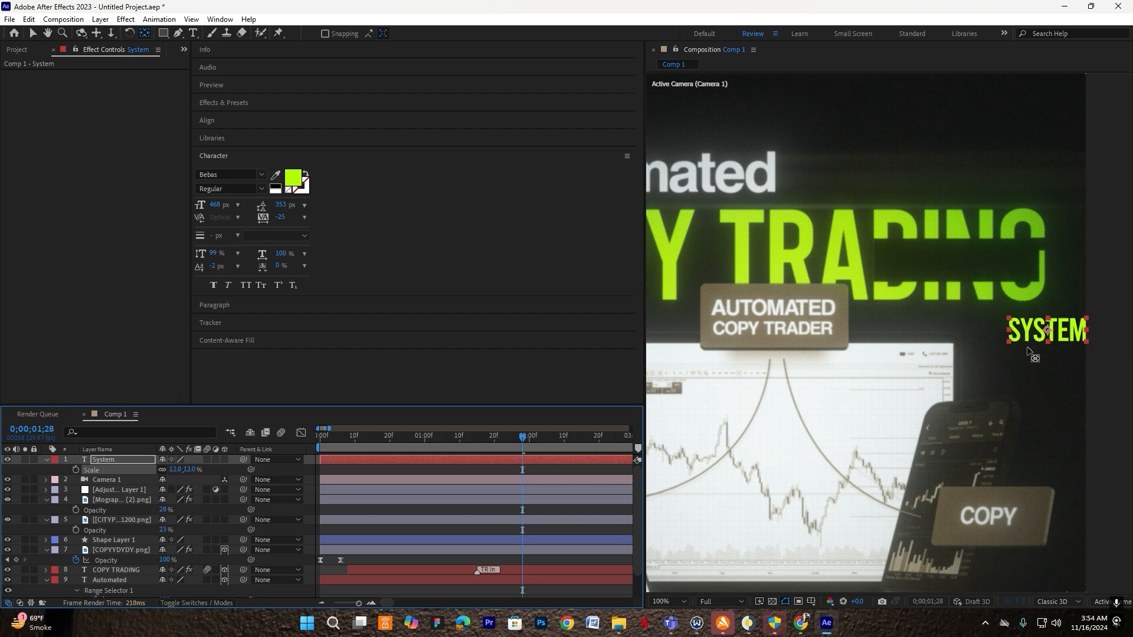
key("v")
left_click_drag(1036, 327, 962, 268)
Set the System text's font to Montserrat Bold
double_click(962, 268)
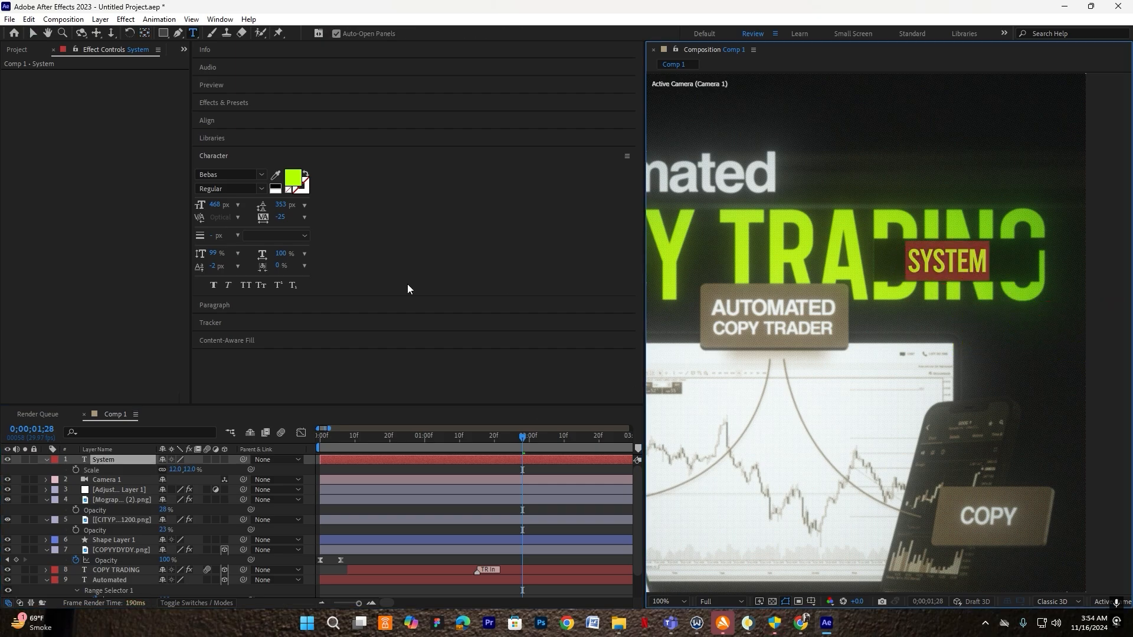
left_click(225, 174)
type("mont")
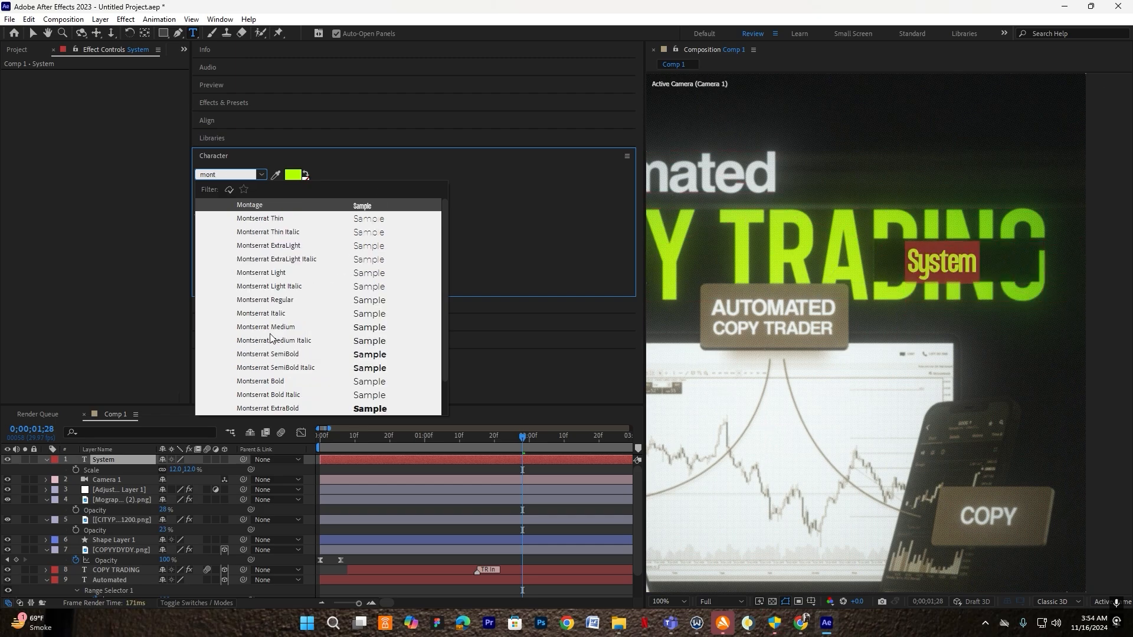
left_click(275, 326)
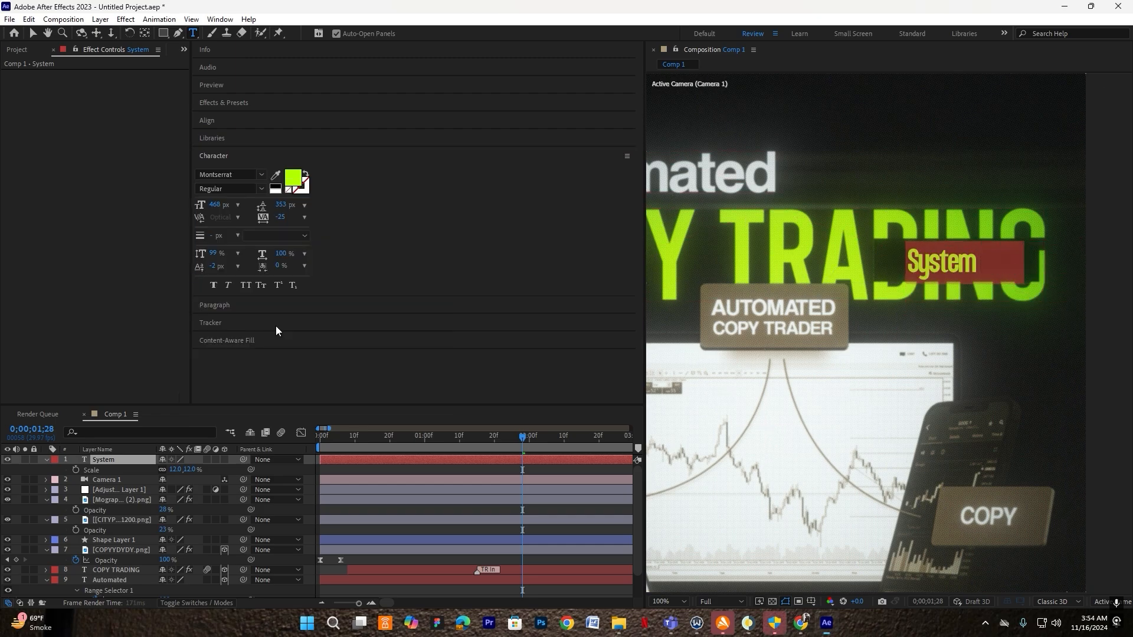
left_click(259, 186)
left_click(217, 355)
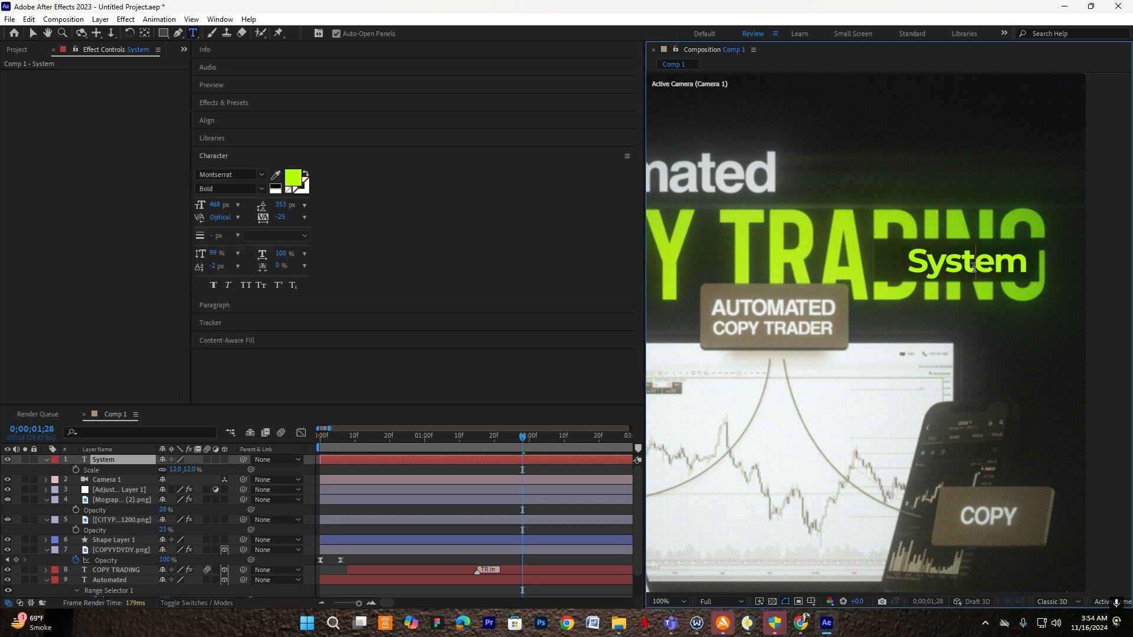
Replace the first letter of the System text with a capital S
left_click_drag(1023, 263, 852, 262)
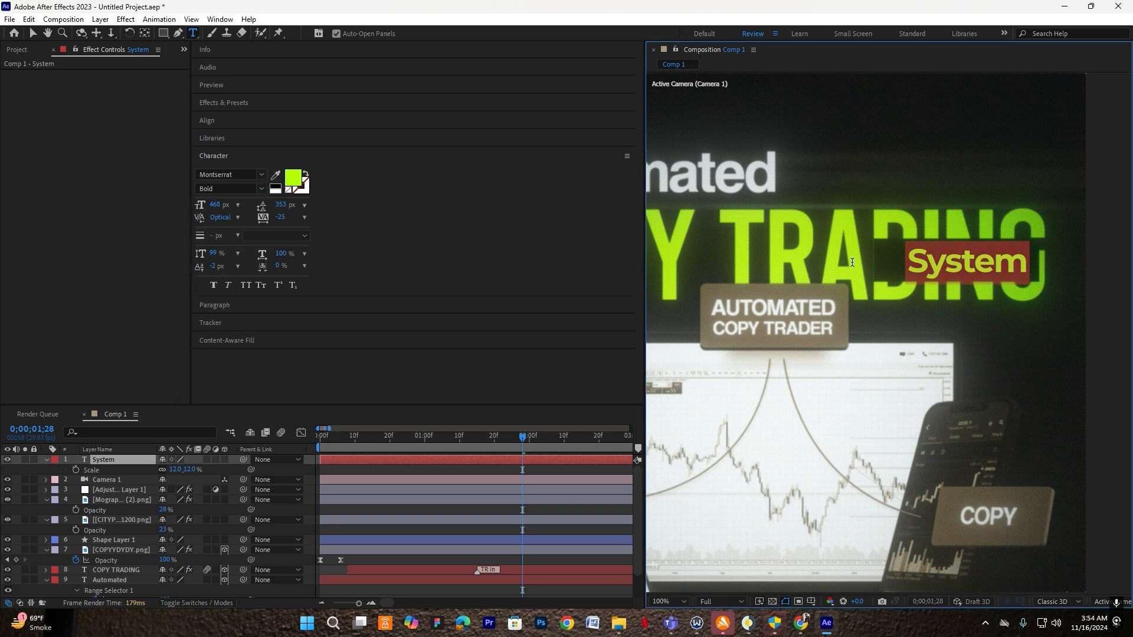
left_click(936, 261)
key("BackSpace")
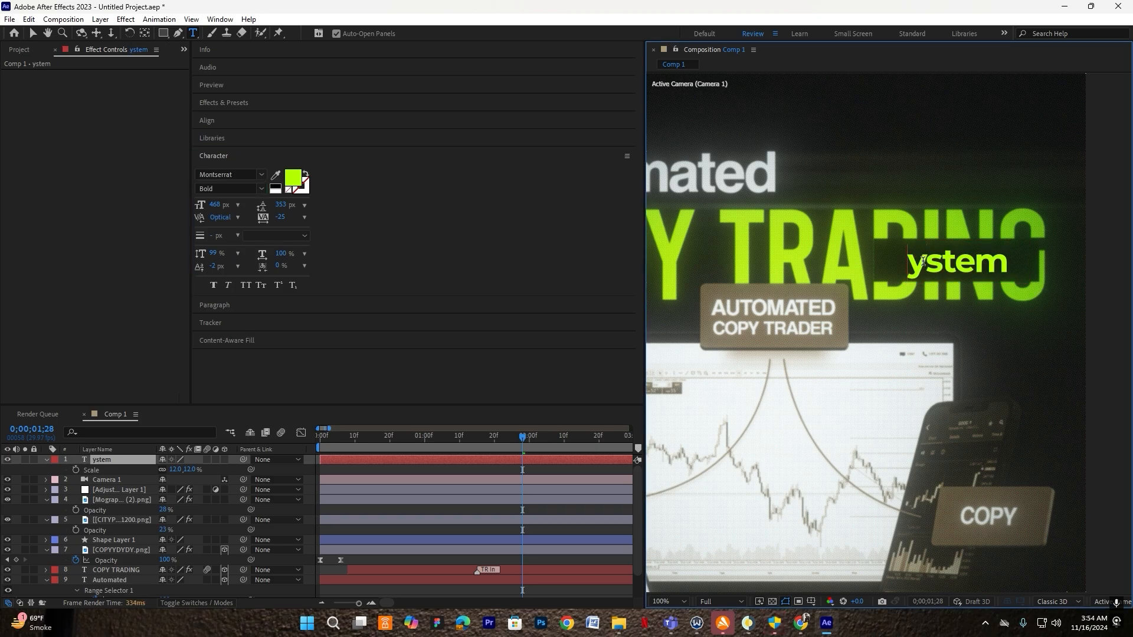
type("S")
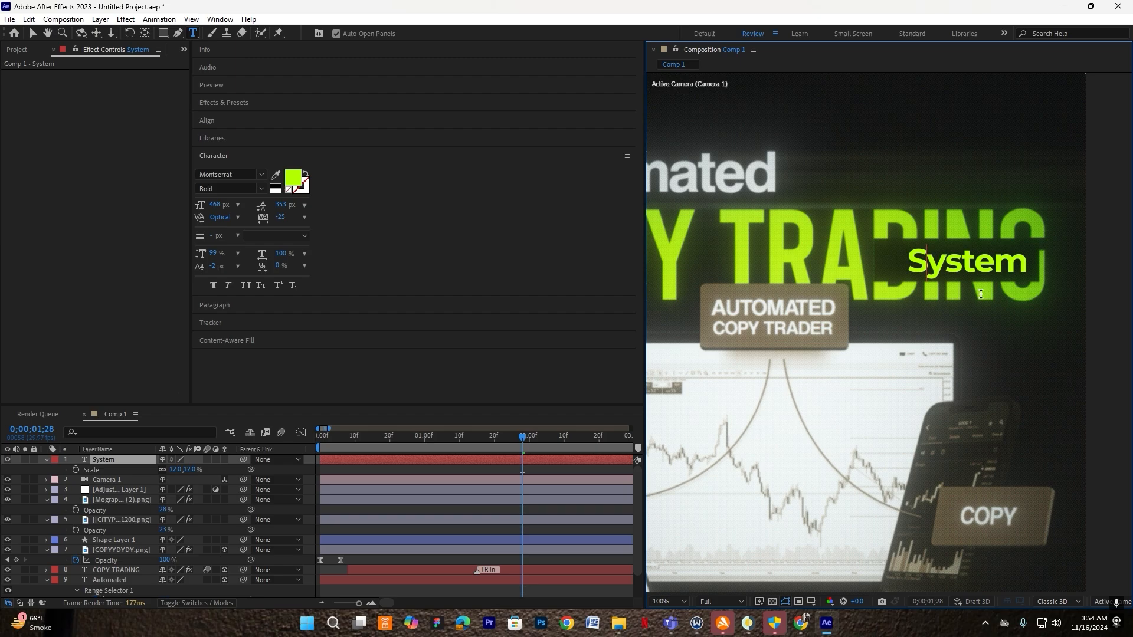
Set the System text's fill colour to white and its font to Europa Grotesk SH Medium
left_click(115, 459)
left_click(293, 177)
left_click(167, 214)
left_click(445, 218)
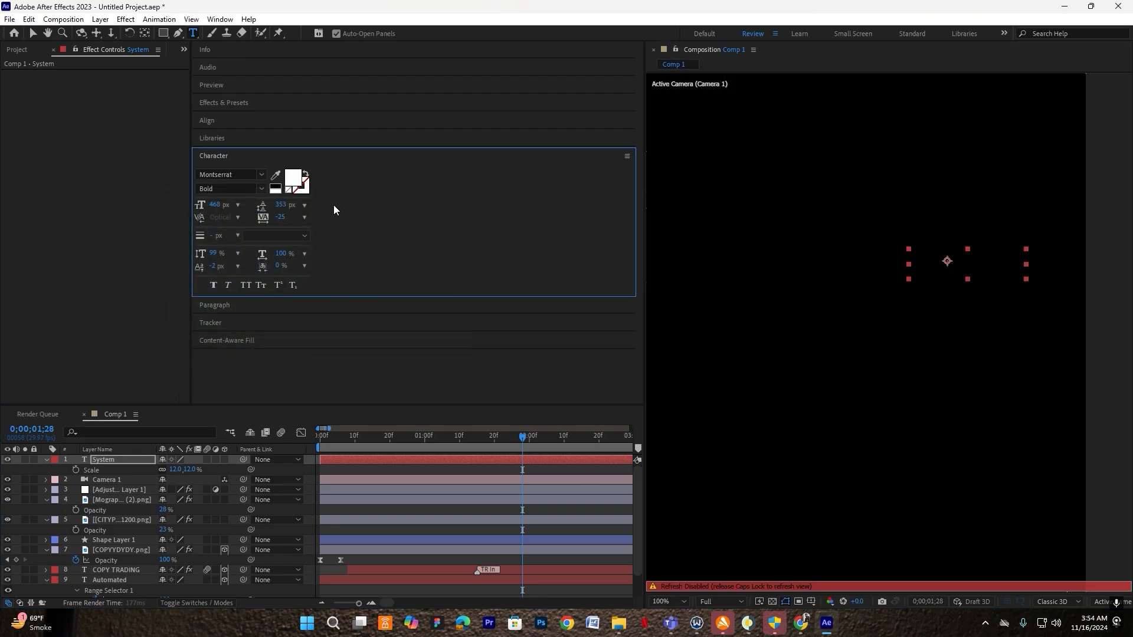
left_click(233, 170)
type("G")
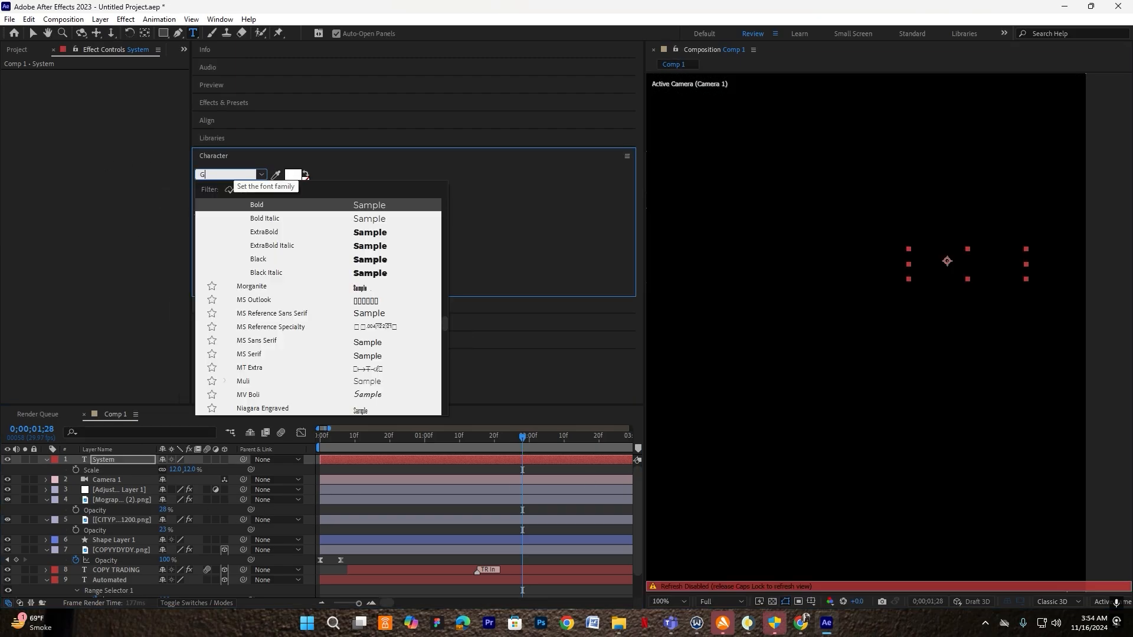
type("RO")
left_click(296, 221)
key("Caps_Lock")
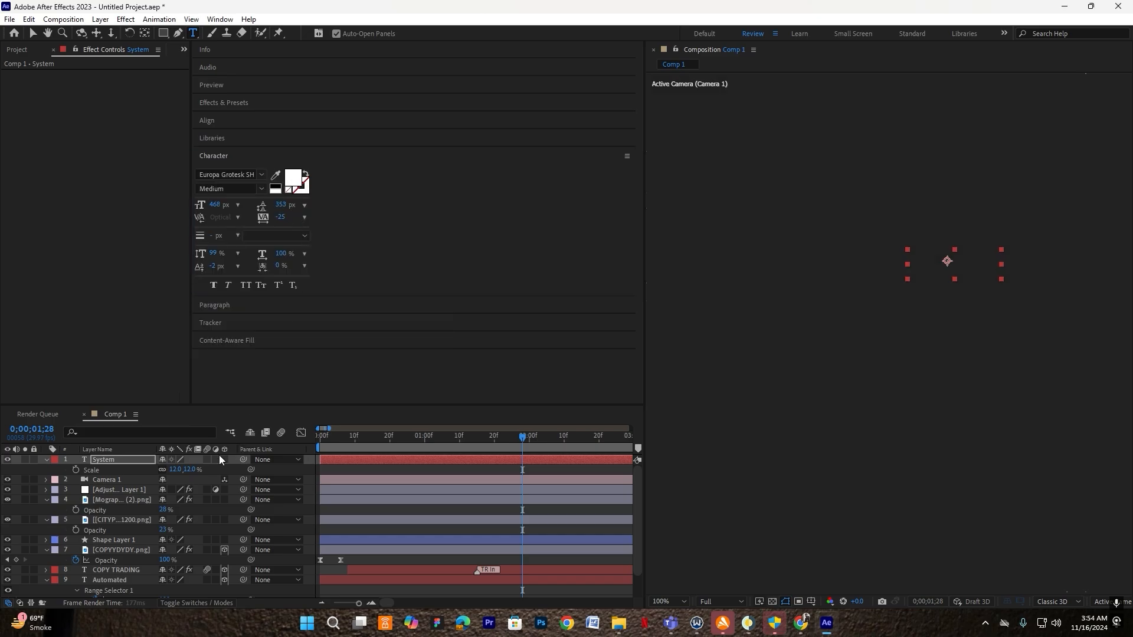
Set the System text's tracking to 10 and nudge the word slightly upwards on the black bar
left_click(304, 217)
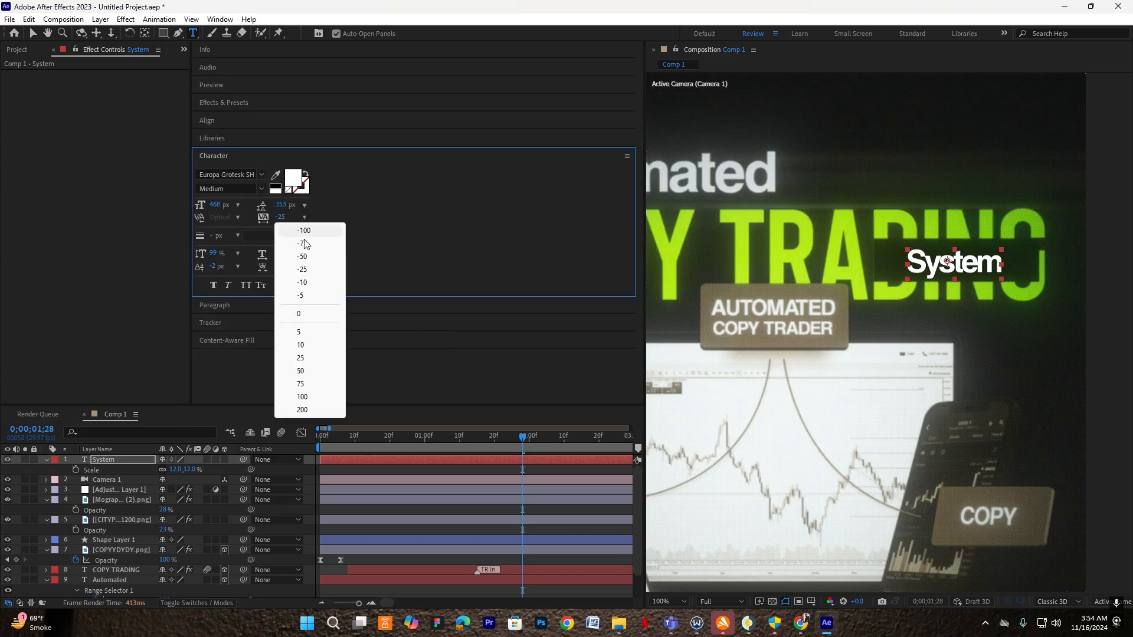
left_click(308, 347)
scroll(971, 261, "up", 2)
key("v")
left_click_drag(959, 267, 960, 259)
Set the System text layer's scale to 14%
left_click_drag(177, 470, 177, 469)
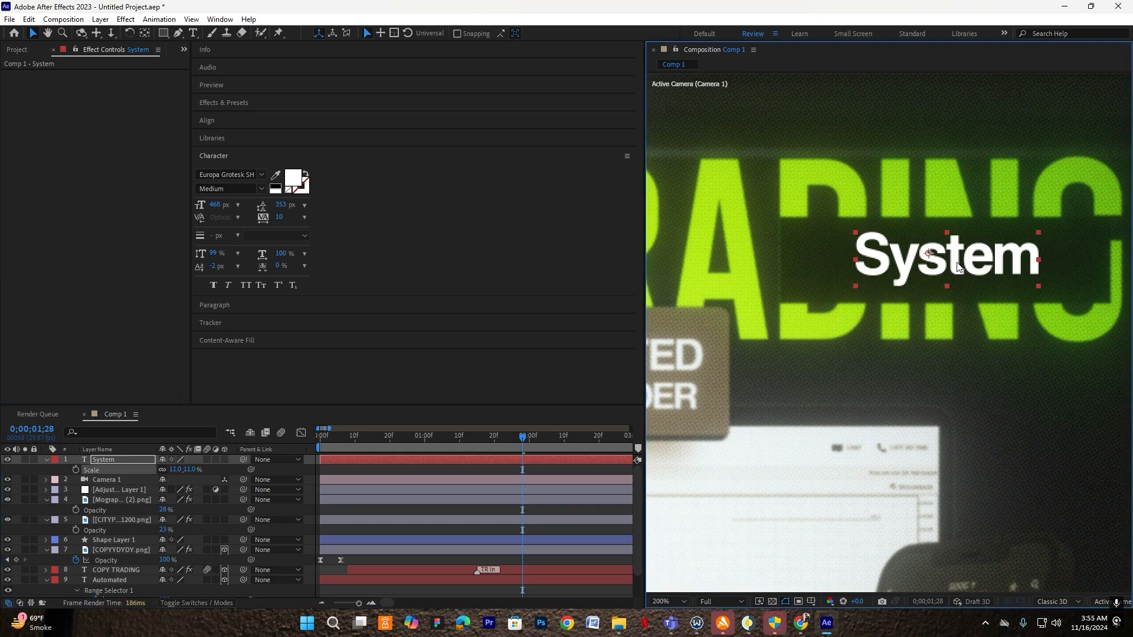
left_click(174, 469)
key("Return")
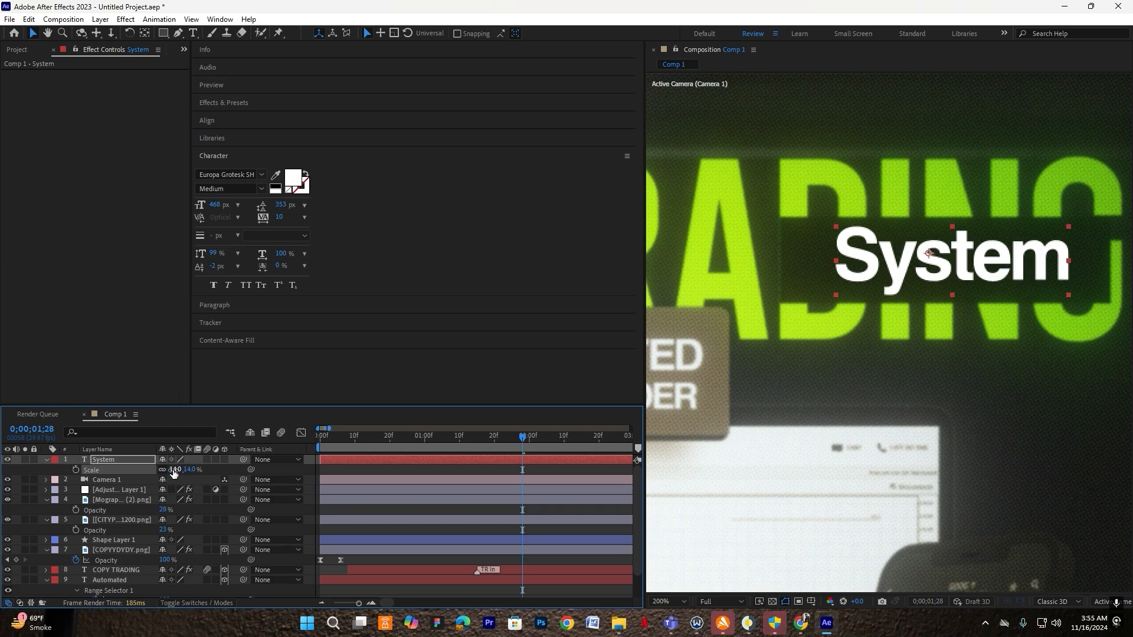
Place the System text layer directly above Shape Layer 1 in the layer stack
left_click(667, 600)
left_click(681, 402)
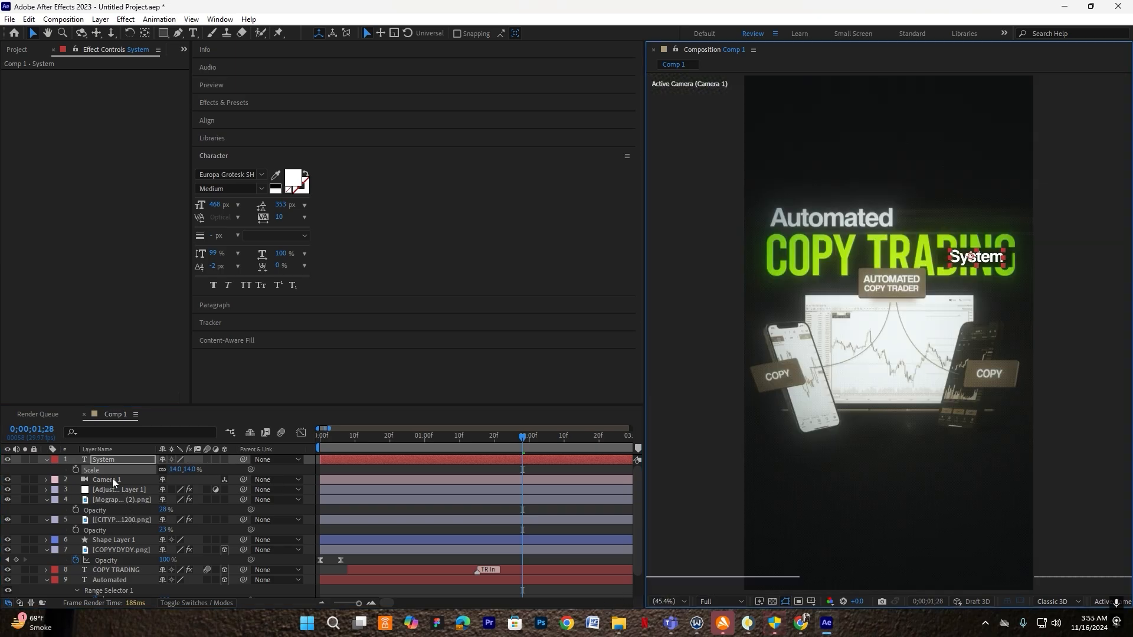
left_click_drag(111, 460, 110, 520)
left_click_drag(107, 548, 123, 529)
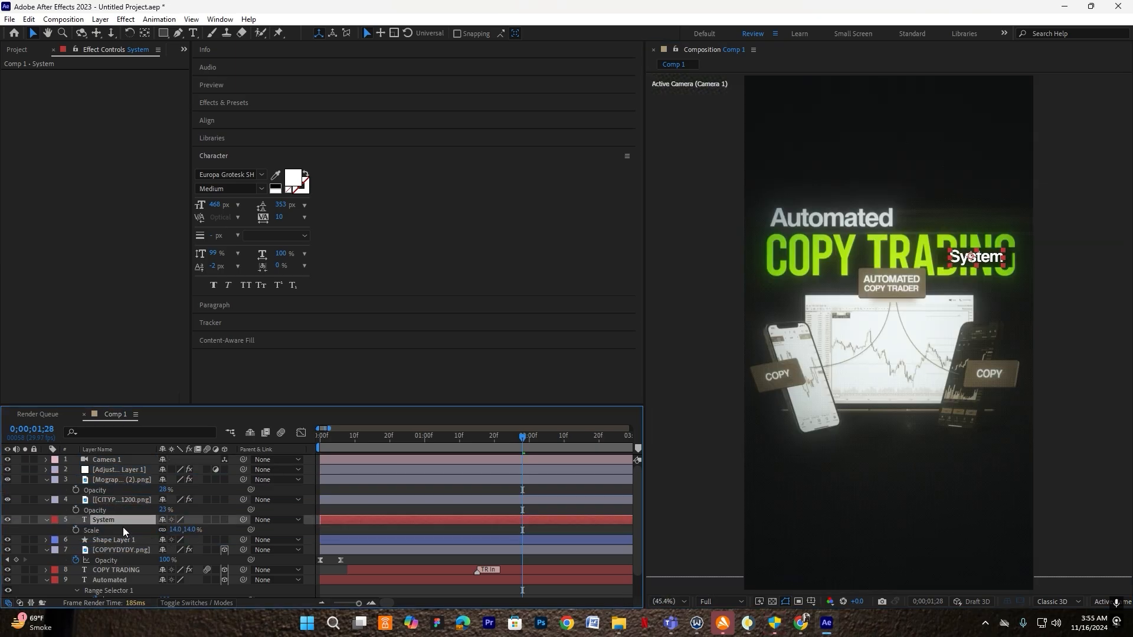
left_click(618, 452)
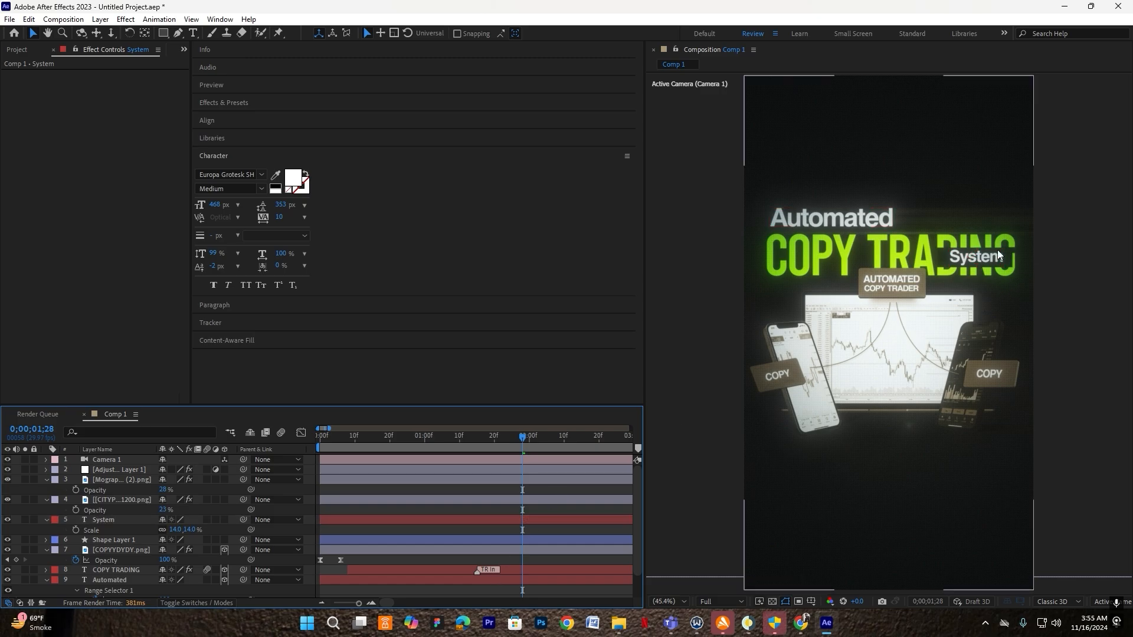
Make Shape Layer 1 and the System text layer 3D layers, and collapse the System layer's properties
scroll(998, 241, "up", 3)
left_click(88, 521)
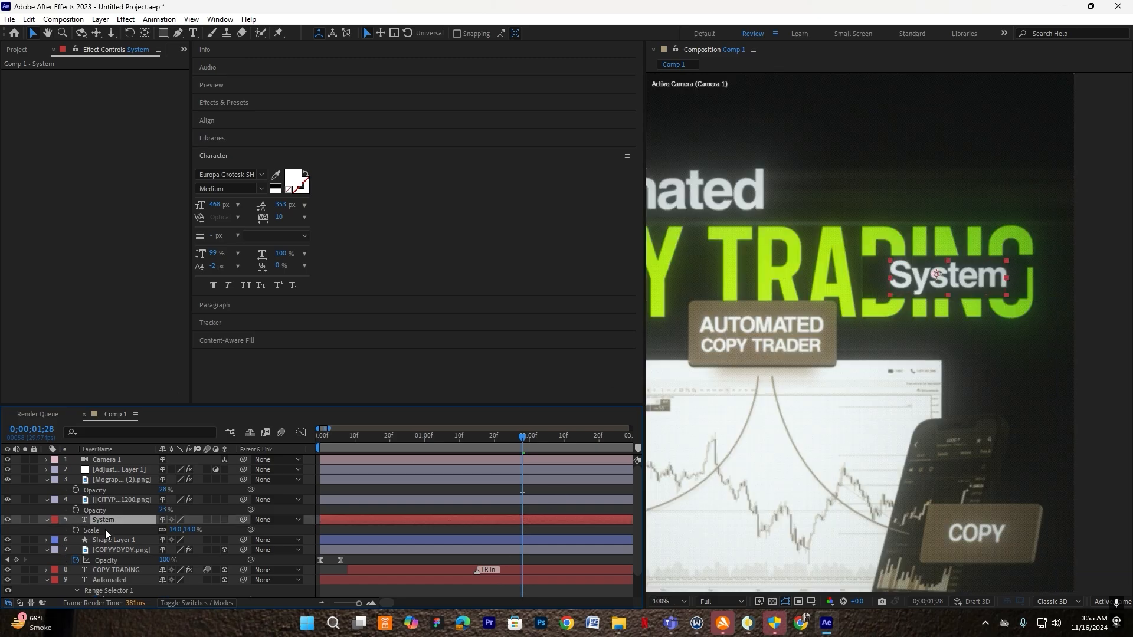
left_click(121, 540)
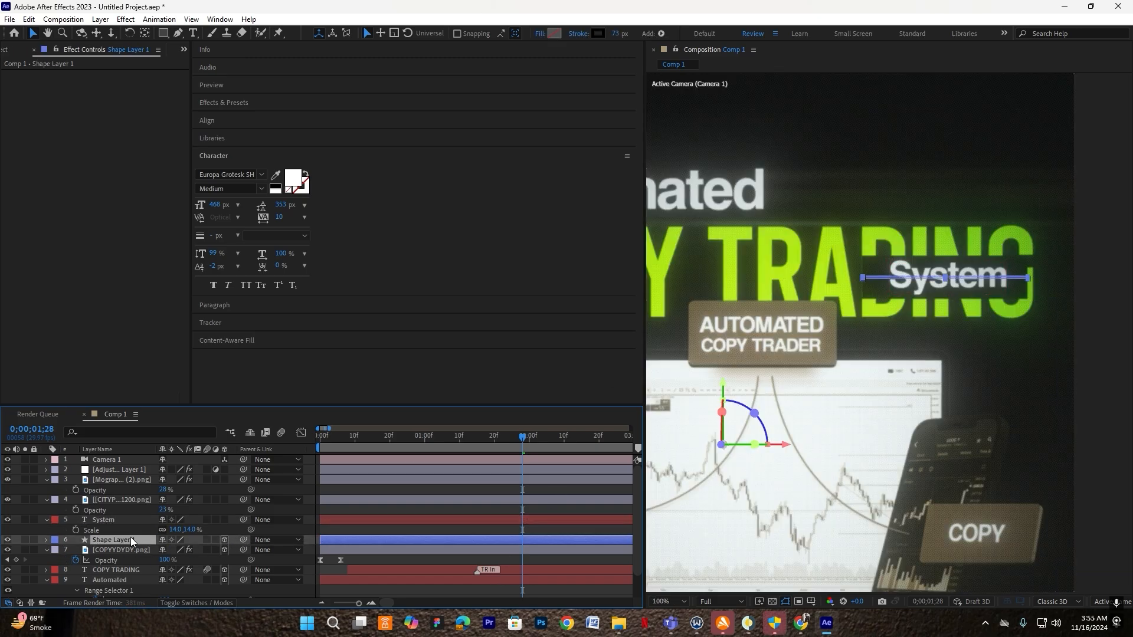
left_click(119, 518)
left_click(225, 520)
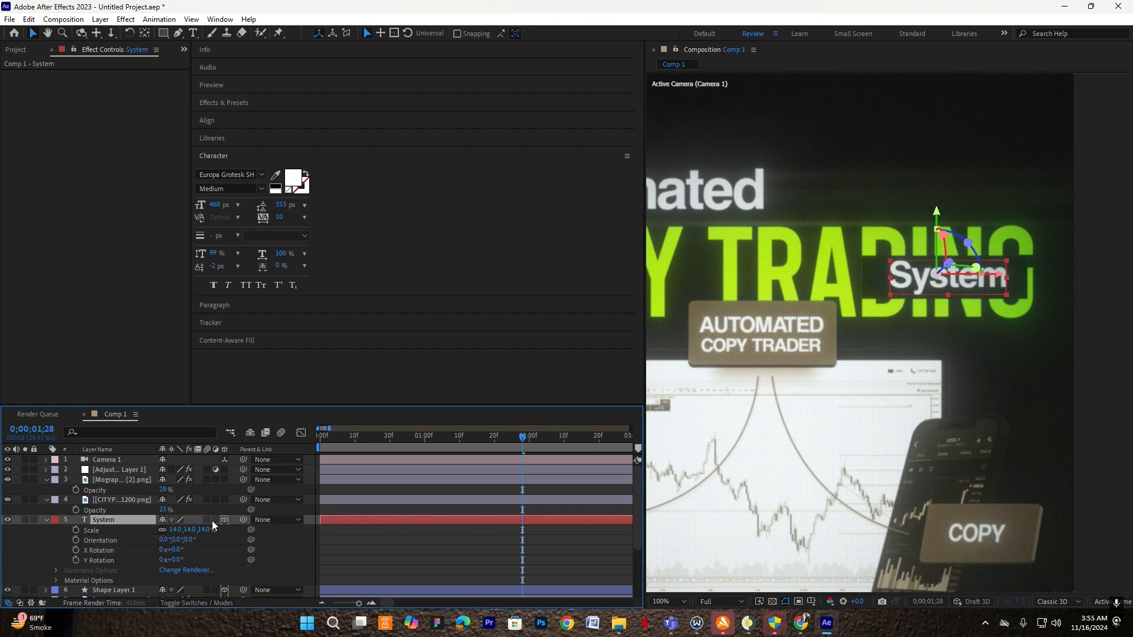
left_click(47, 520)
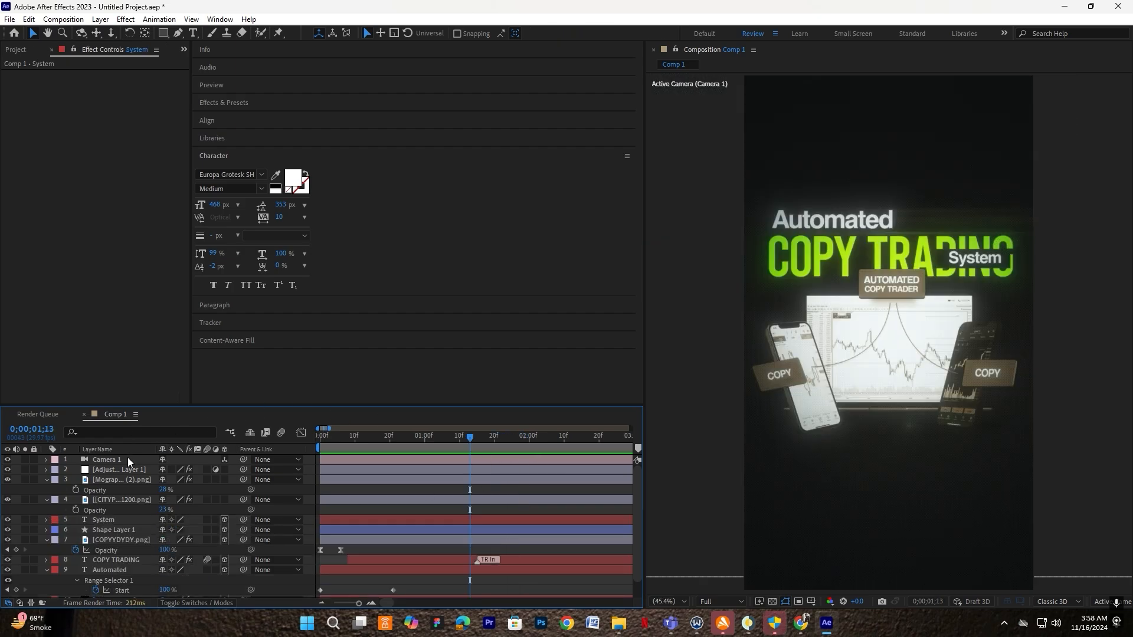
Select Shape Layer 1 and set the current time to 1;15, where the COPY TRADING text-in marker sits
left_click(116, 529)
left_click_drag(469, 437, 477, 472)
key("ctrl+space")
type("mogi")
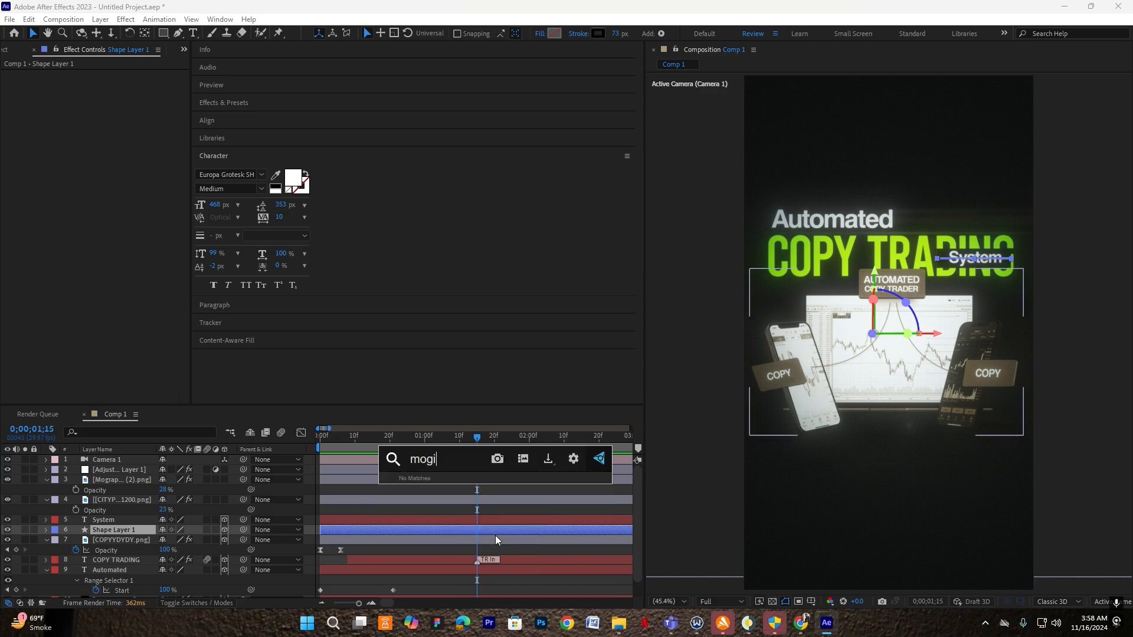
key("BackSpace")
key("BackSpace")
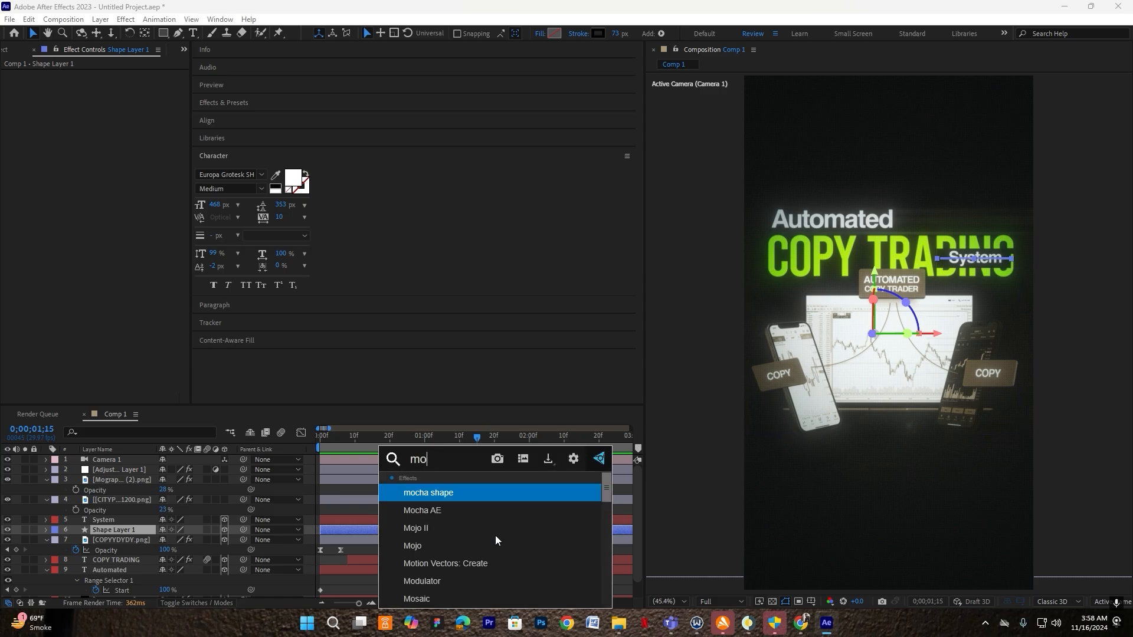
type("hi")
left_click(386, 522)
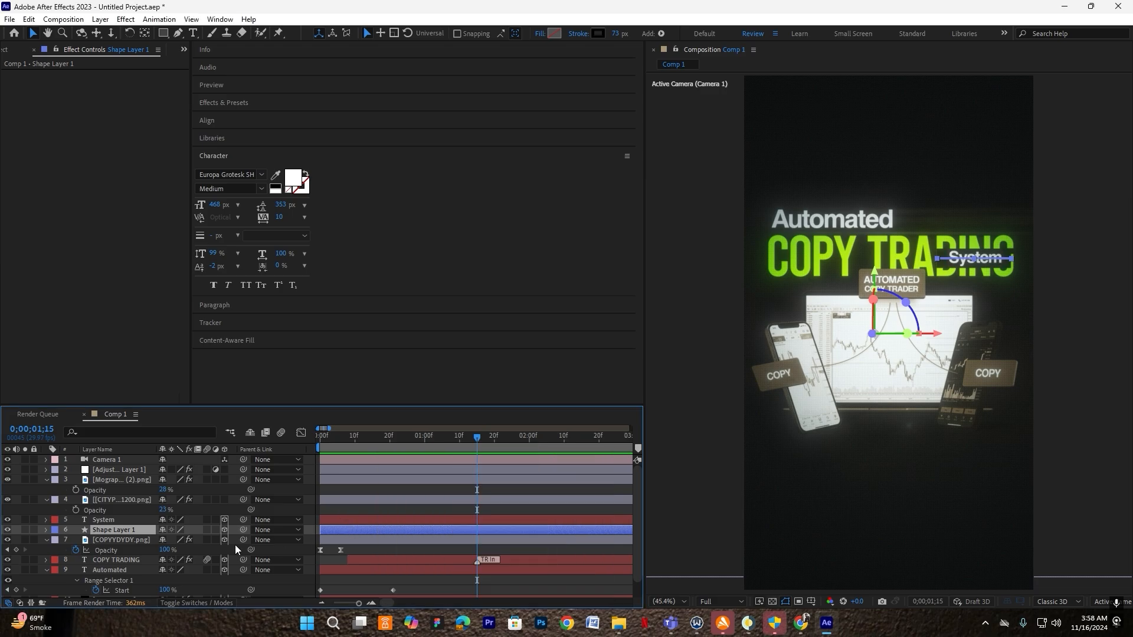
Add Trim Paths to Shape Layer 1 and expand its Start, End and Offset properties
left_click(45, 530)
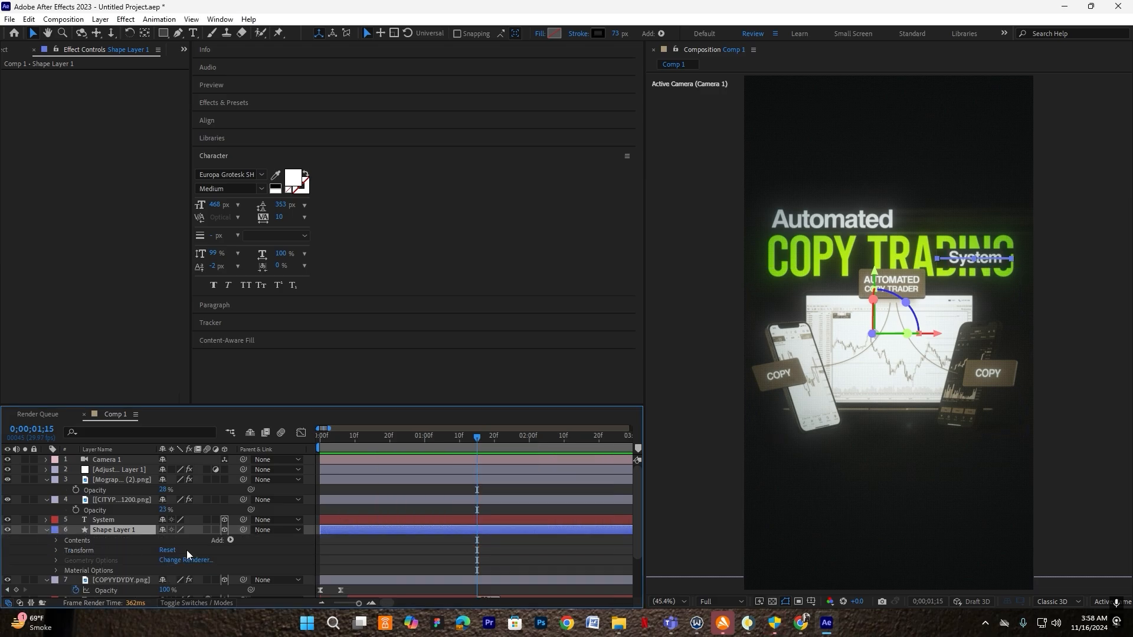
left_click(230, 540)
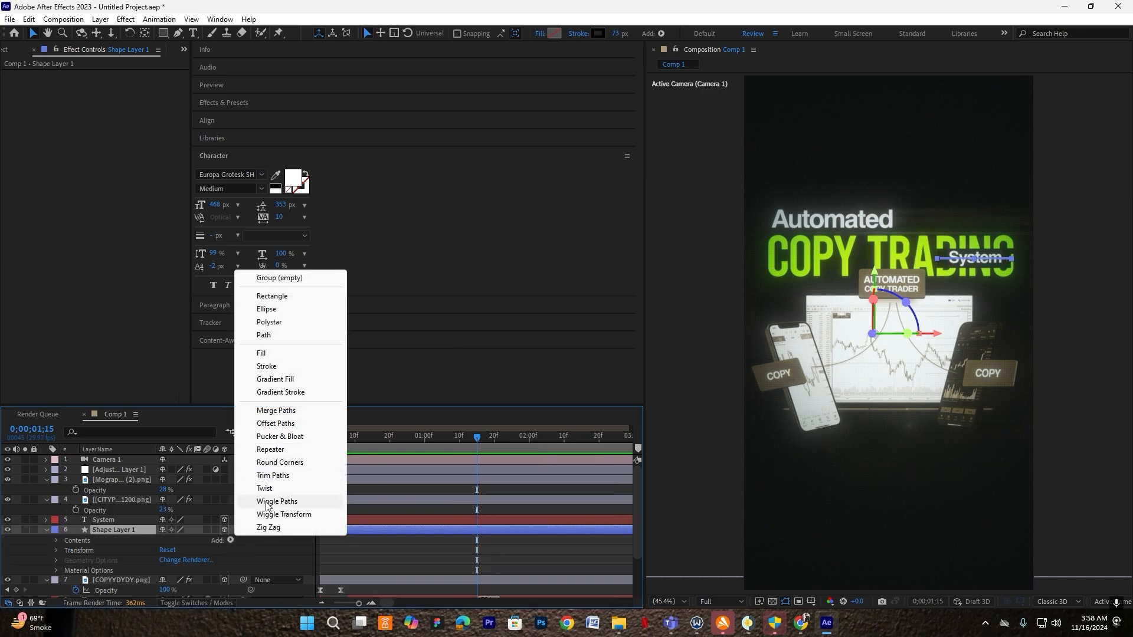
left_click(273, 475)
scroll(451, 548, "down", 3)
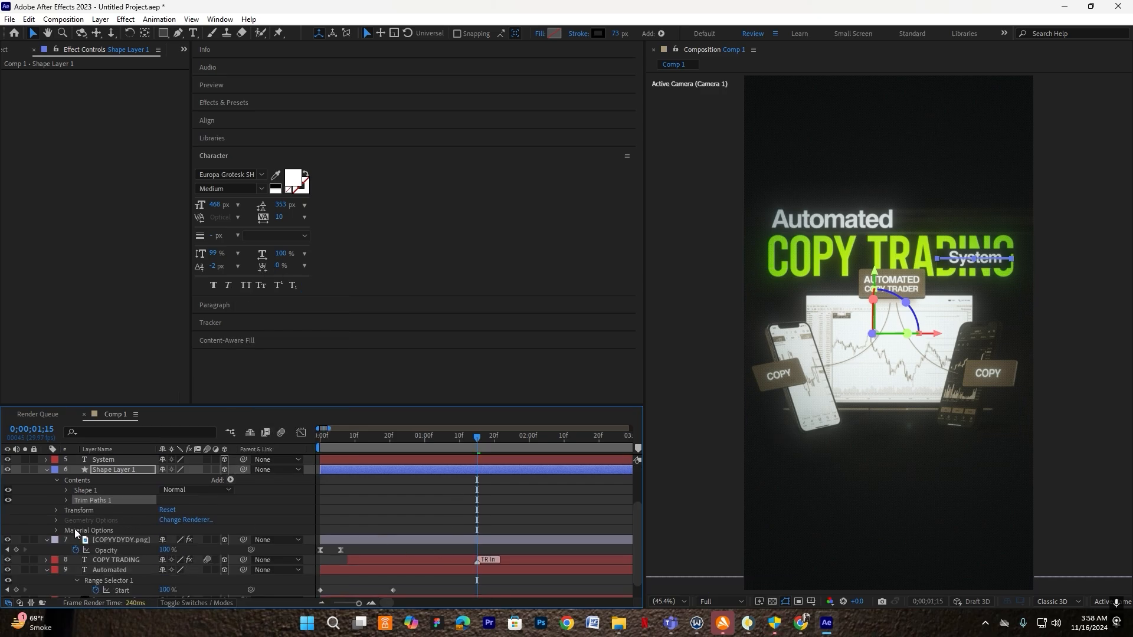
left_click(65, 499)
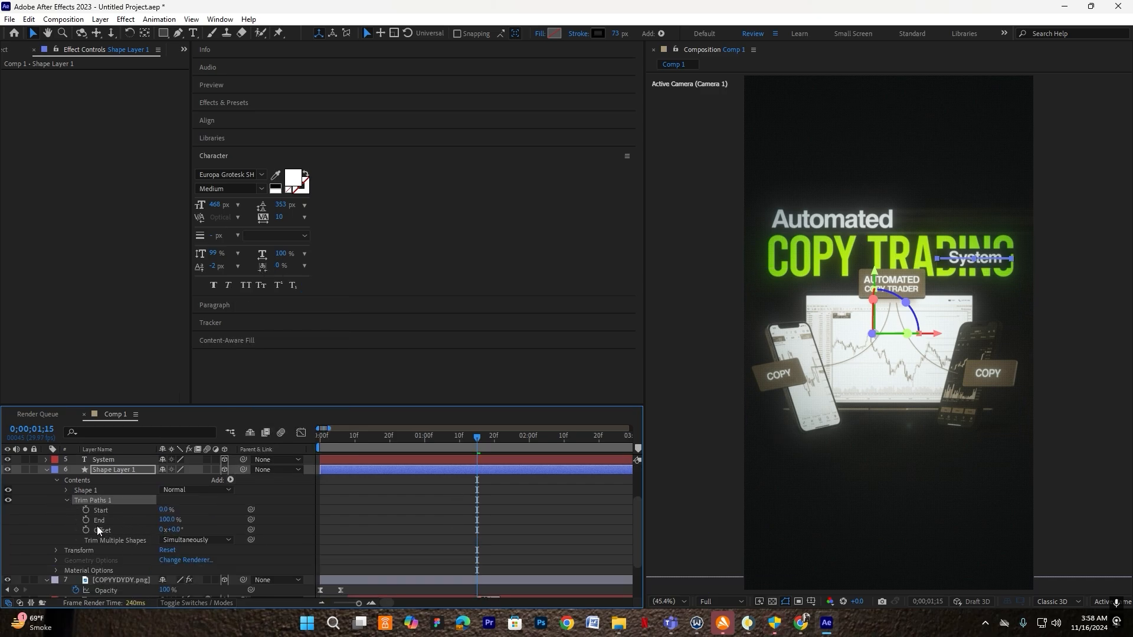
key("equal")
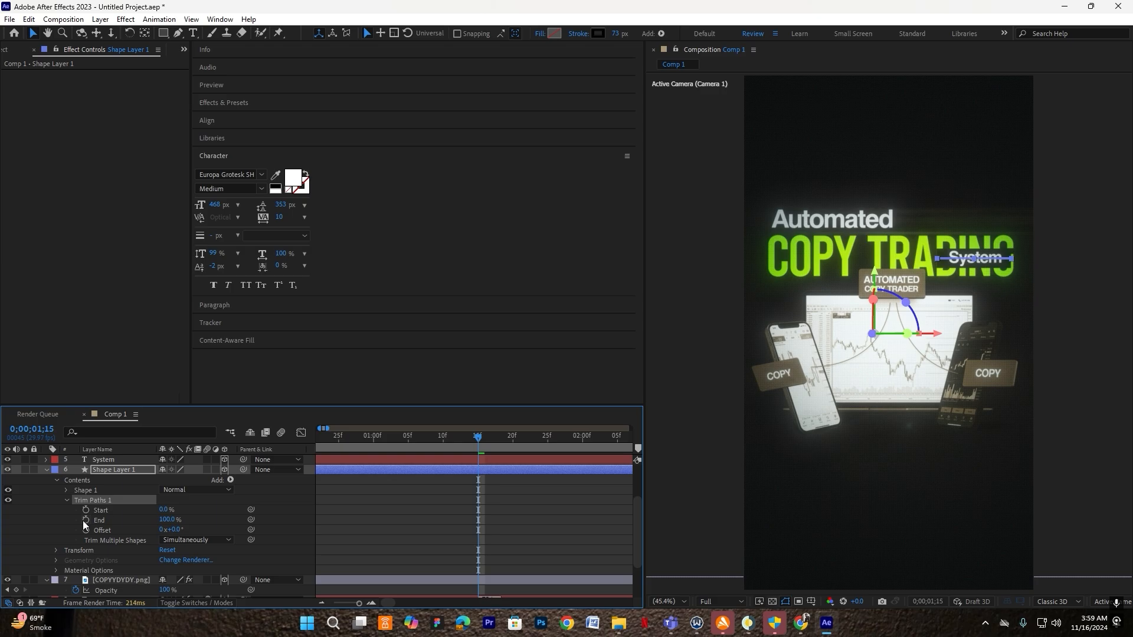
Keyframe the Trim Paths End of Shape Layer 1 from 2% at 1;15 to 100% at 1;25, with Easy Ease on both keyframes
left_click(83, 520)
left_click_drag(527, 524, 548, 525)
left_click_drag(3, 514, 0, 513)
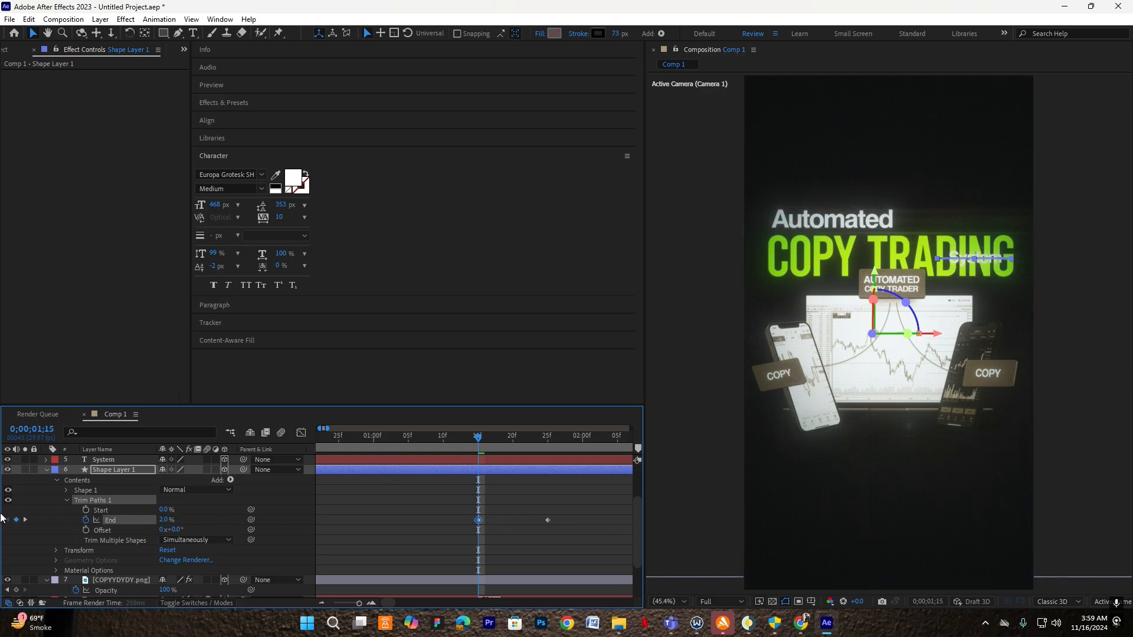
left_click_drag(560, 520, 438, 531)
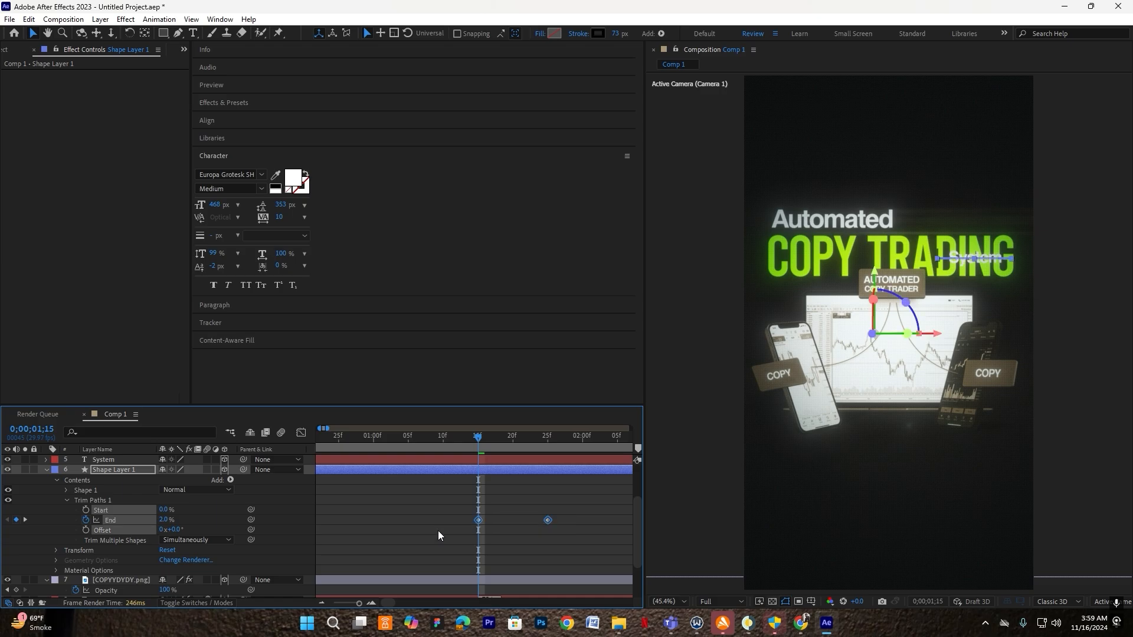
key("F9")
left_click(437, 530)
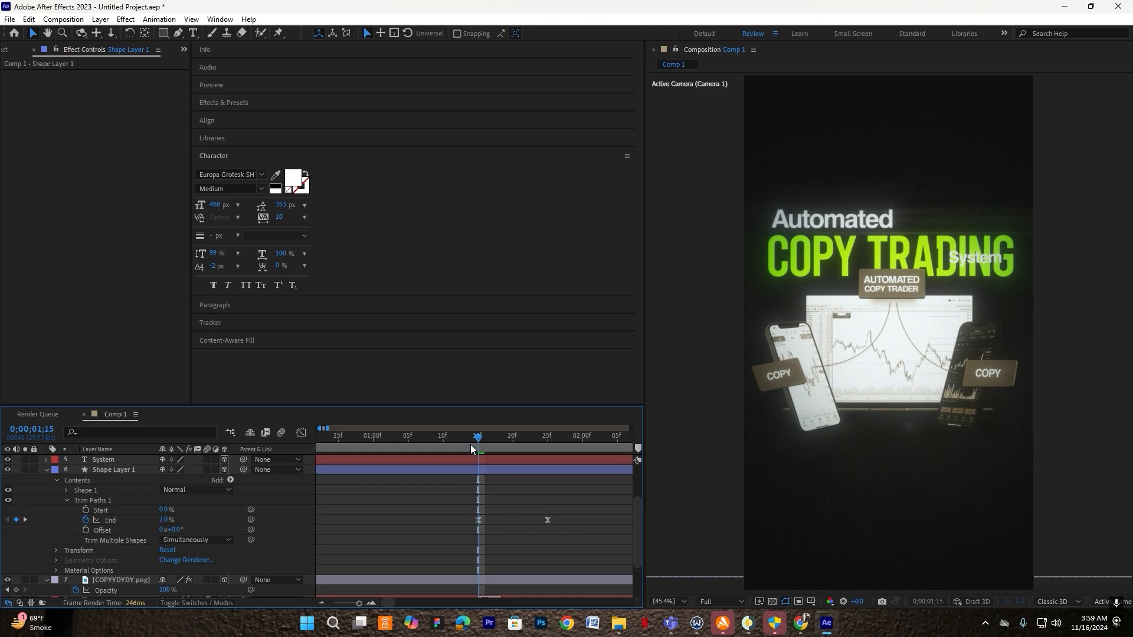
Preview the black bar's trim animation around 1;15
left_click(413, 446)
key("space")
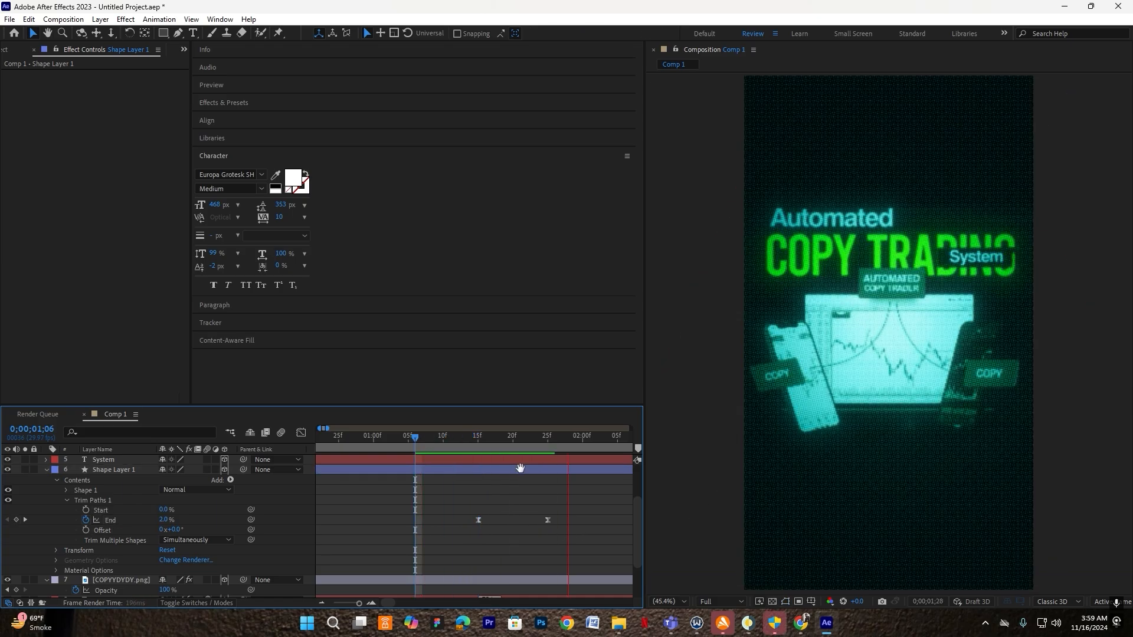
key("space")
left_click_drag(556, 439, 366, 447)
left_click(477, 437)
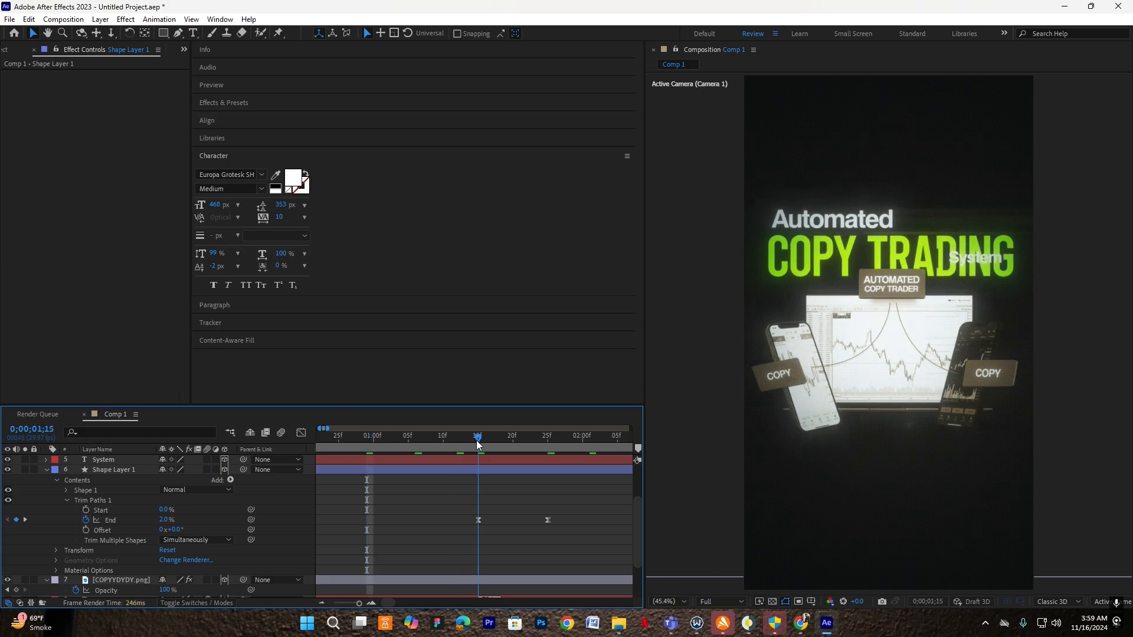
left_click_drag(487, 440, 317, 438)
Collapse Shape Layer 1's properties and set the preview playback resolution to Half
left_click(46, 470)
key("minus")
key("minus")
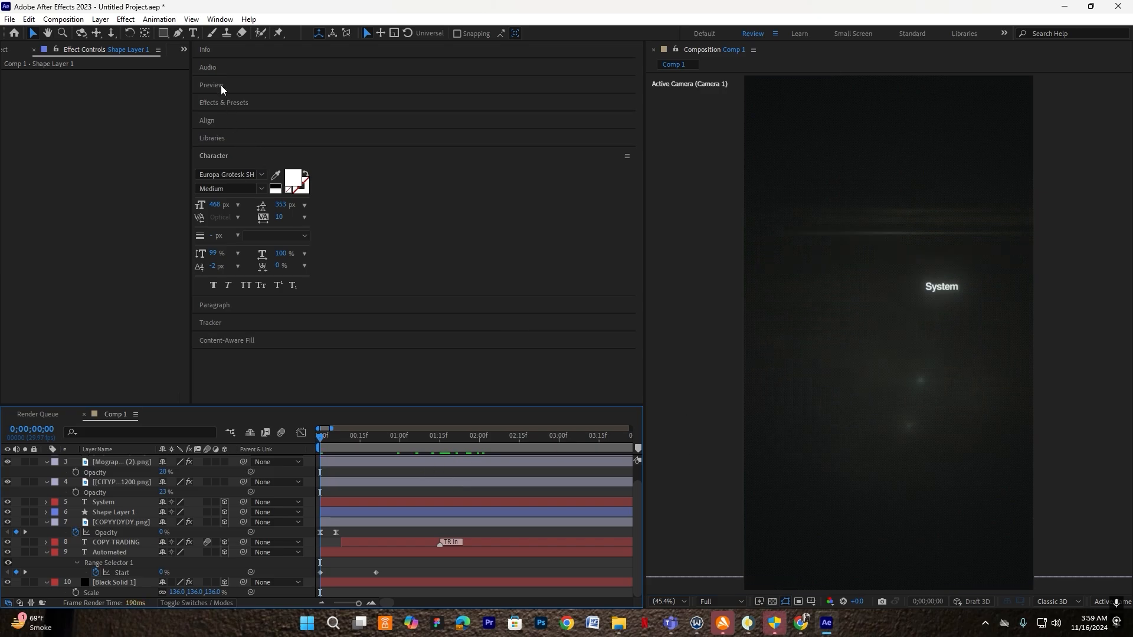
left_click(221, 85)
left_click(767, 318)
left_click(287, 227)
left_click(290, 269)
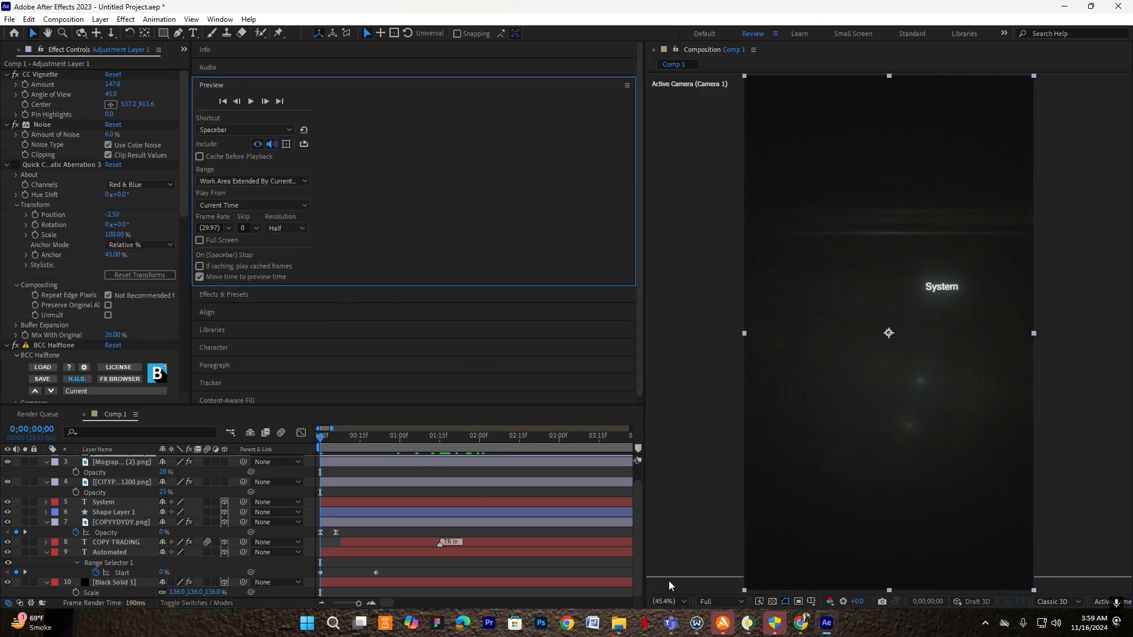
Play the composition from the start, and replay the bar's reveal from 1;05
left_click(670, 586)
key("space")
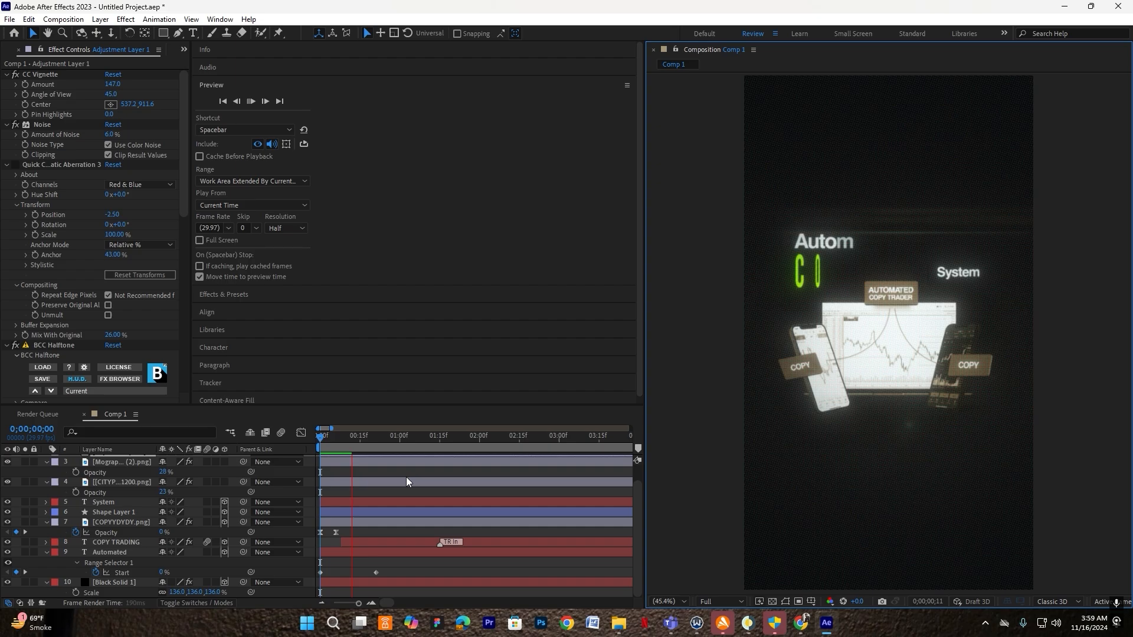
scroll(401, 497, "up", 1)
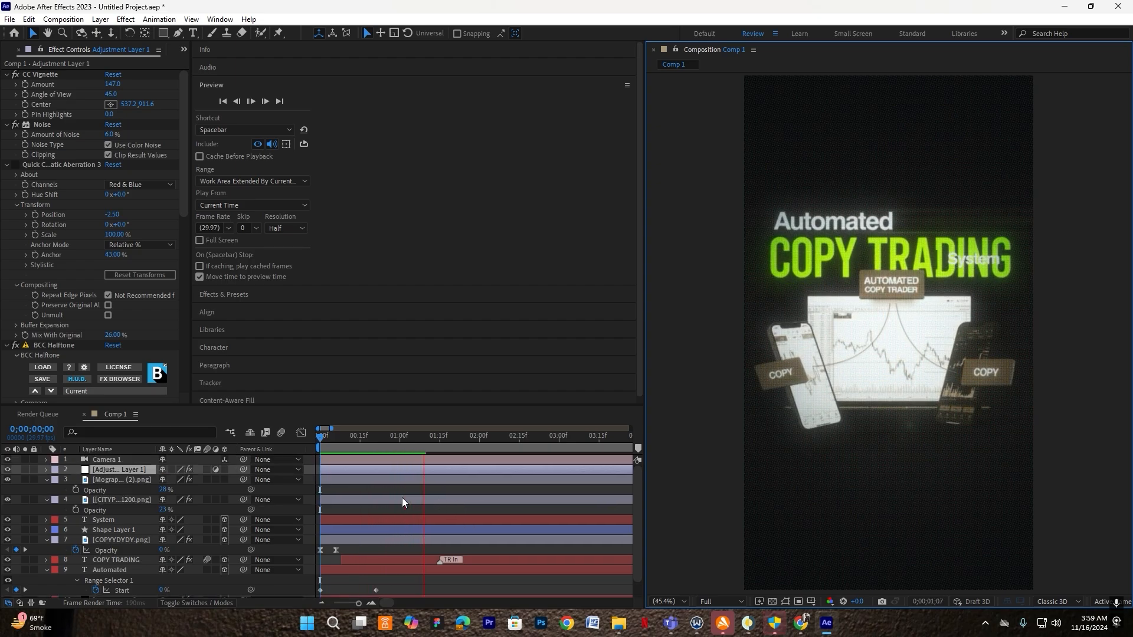
key("space")
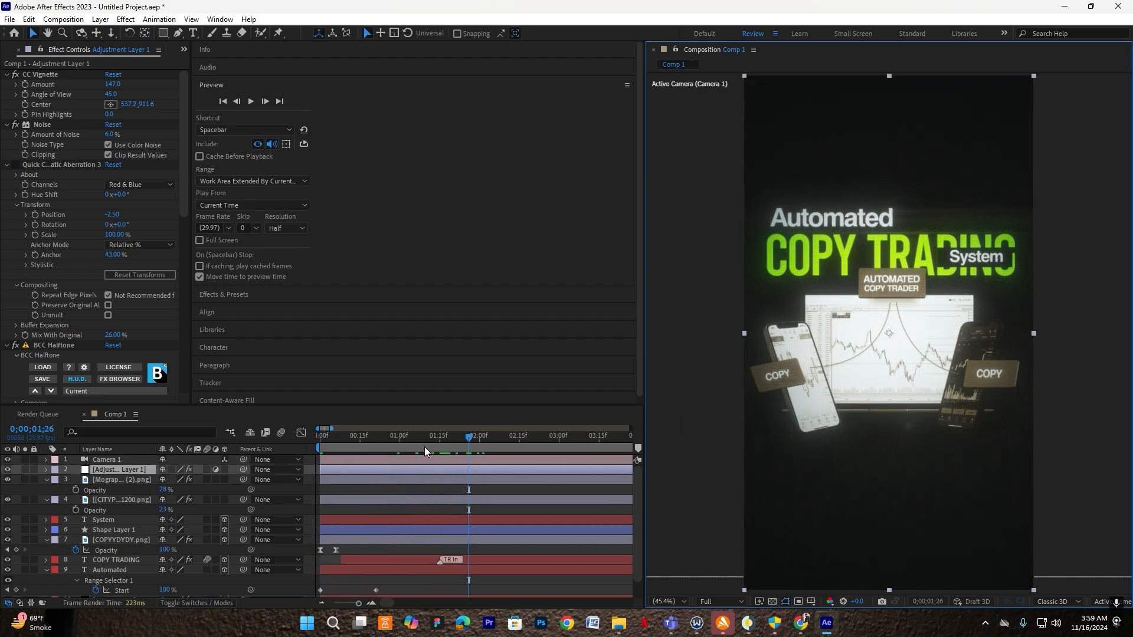
left_click(413, 446)
key("space")
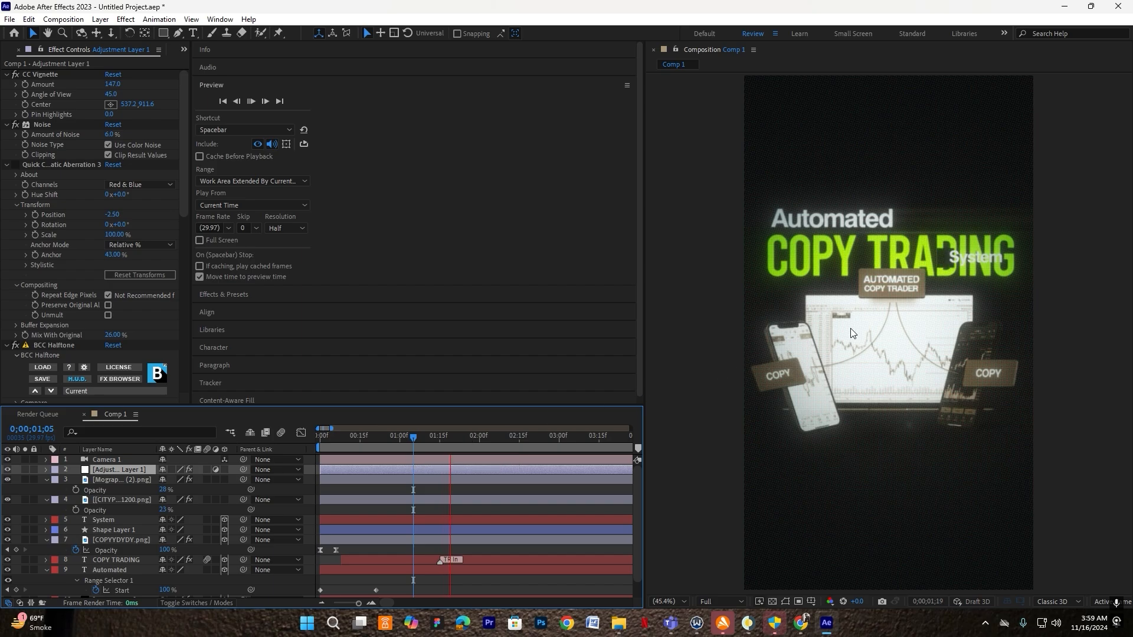
key("space")
Keyframe the System layer's Opacity from 0% at 1;18 to 100% at 1;25, with Easy Ease on both keyframes
left_click(125, 519)
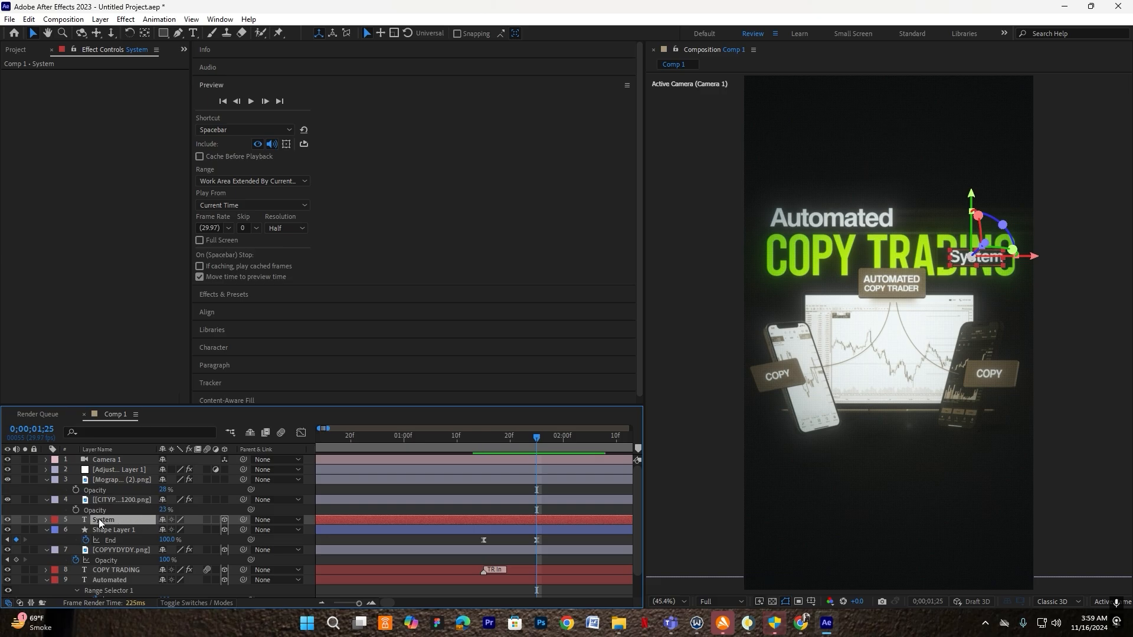
key("t")
left_click(75, 530)
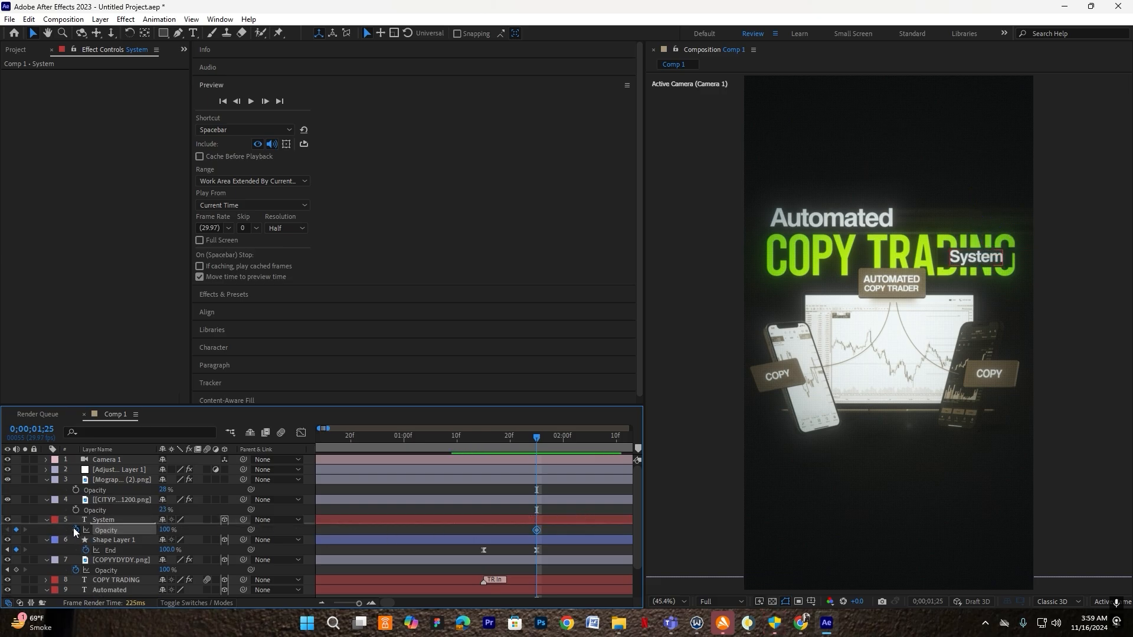
left_click(499, 436)
left_click_drag(167, 531, 72, 531)
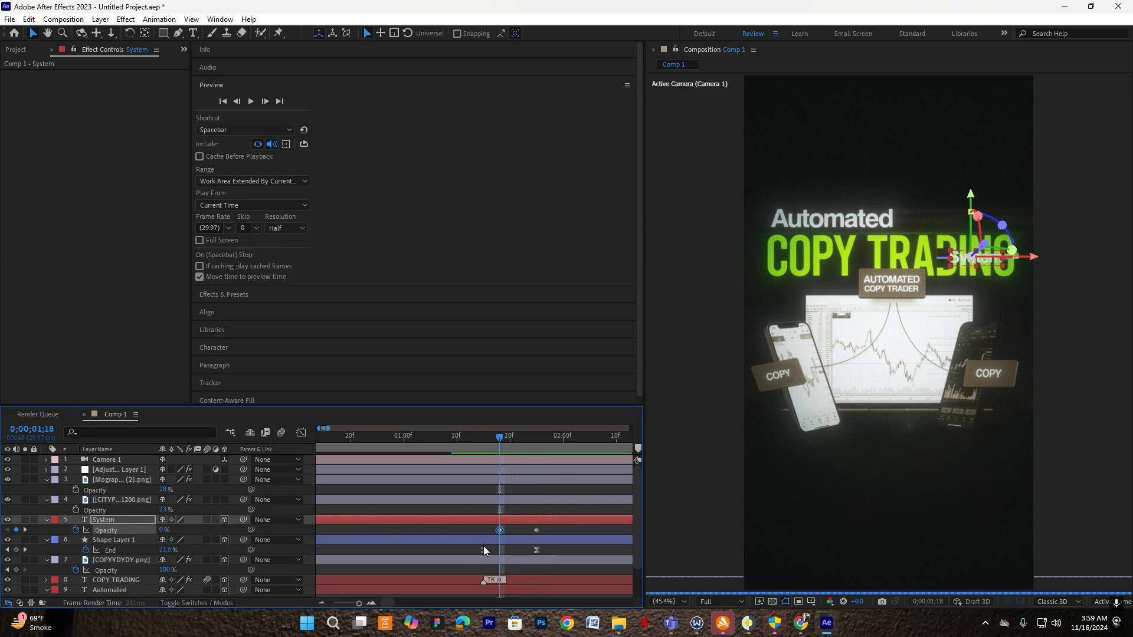
left_click_drag(554, 526, 469, 533)
key("F9")
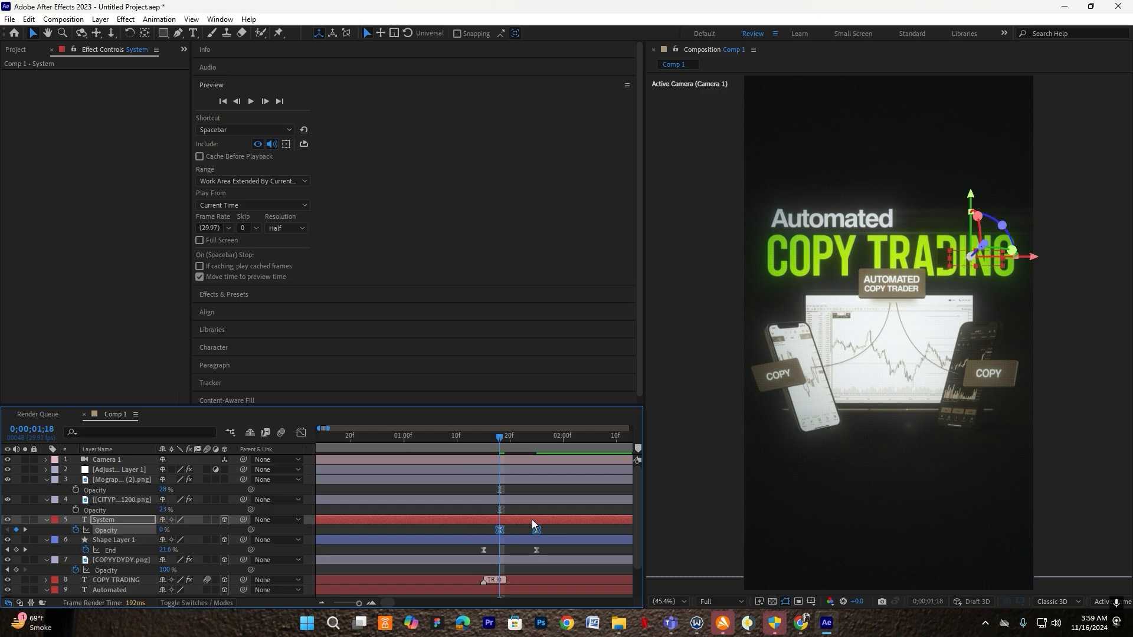
left_click(521, 527)
Set the composition view to Half resolution and preview the System text's fade-in starting from 0;23
left_click(366, 436)
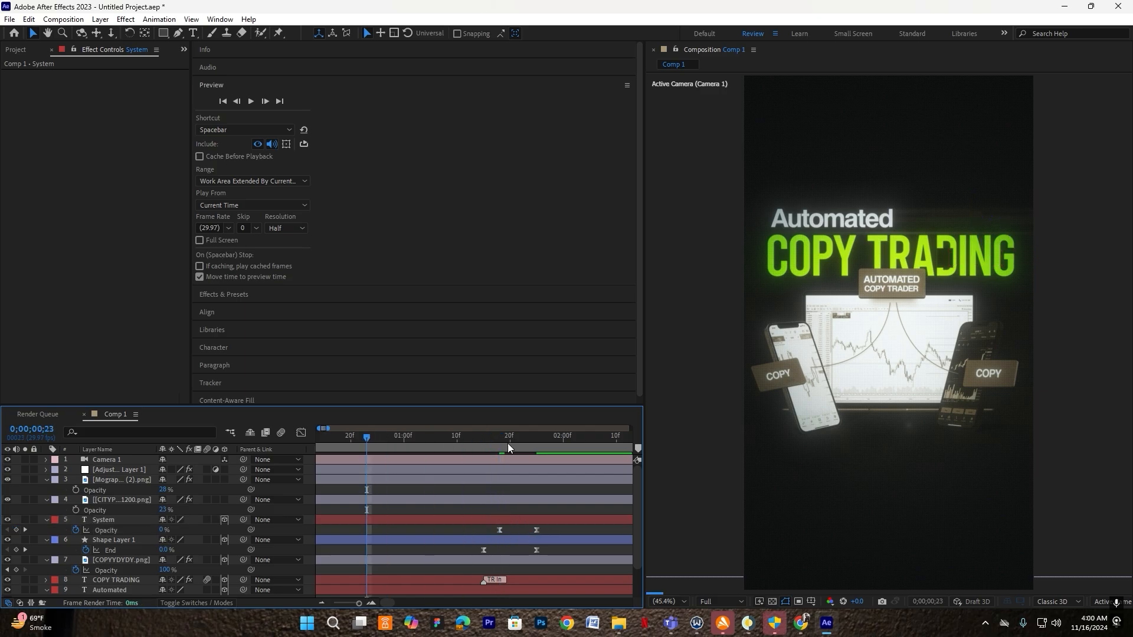
left_click(721, 601)
left_click(714, 546)
left_click(850, 493)
key("space")
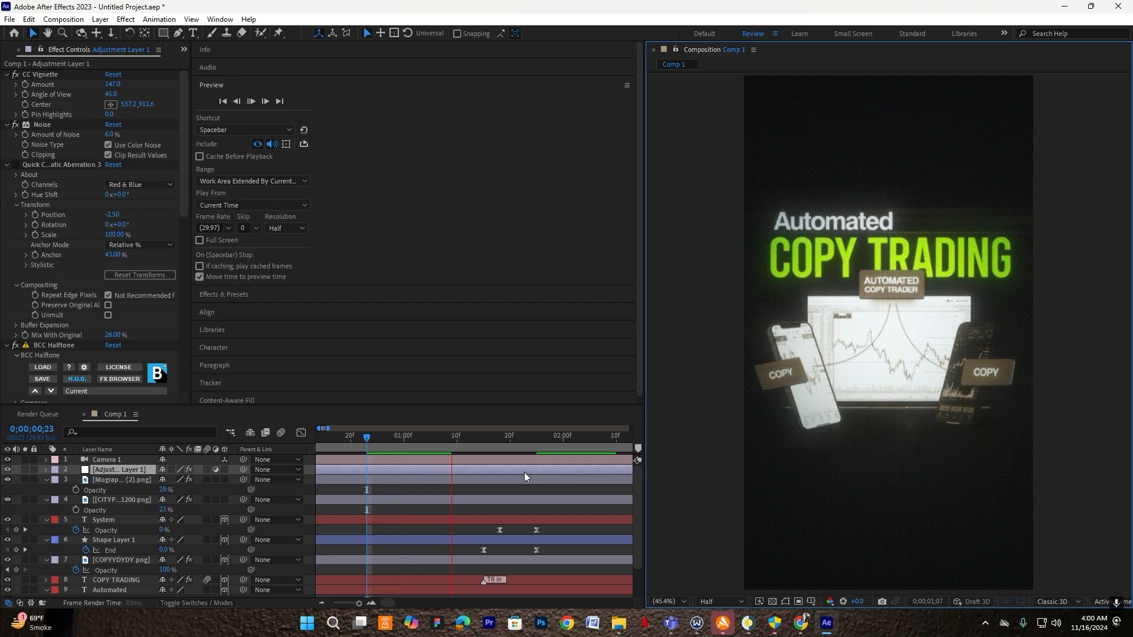
left_click(416, 437)
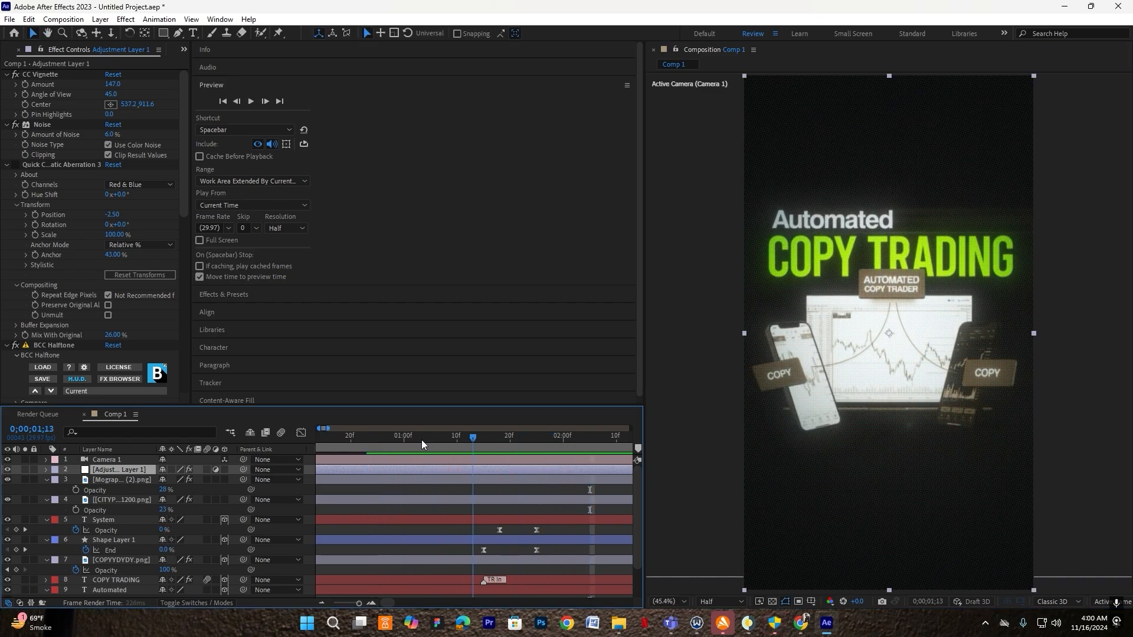
key("space")
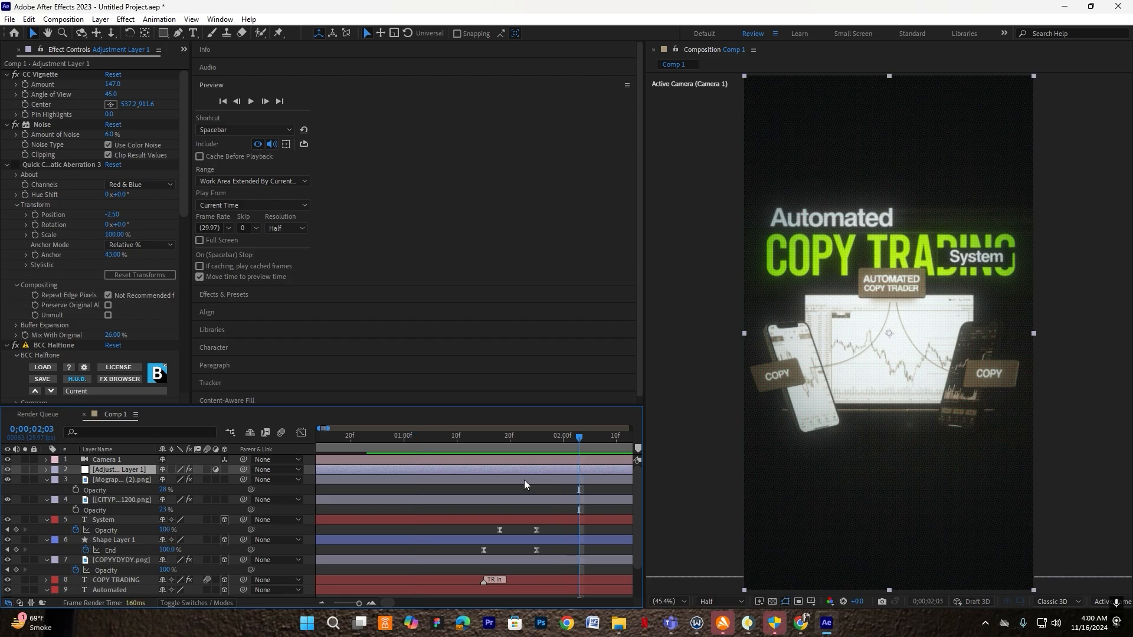
Create a null object, parent Camera 1 to it, and make the null a 3D layer
key("minus")
left_click(177, 460)
right_click(311, 473)
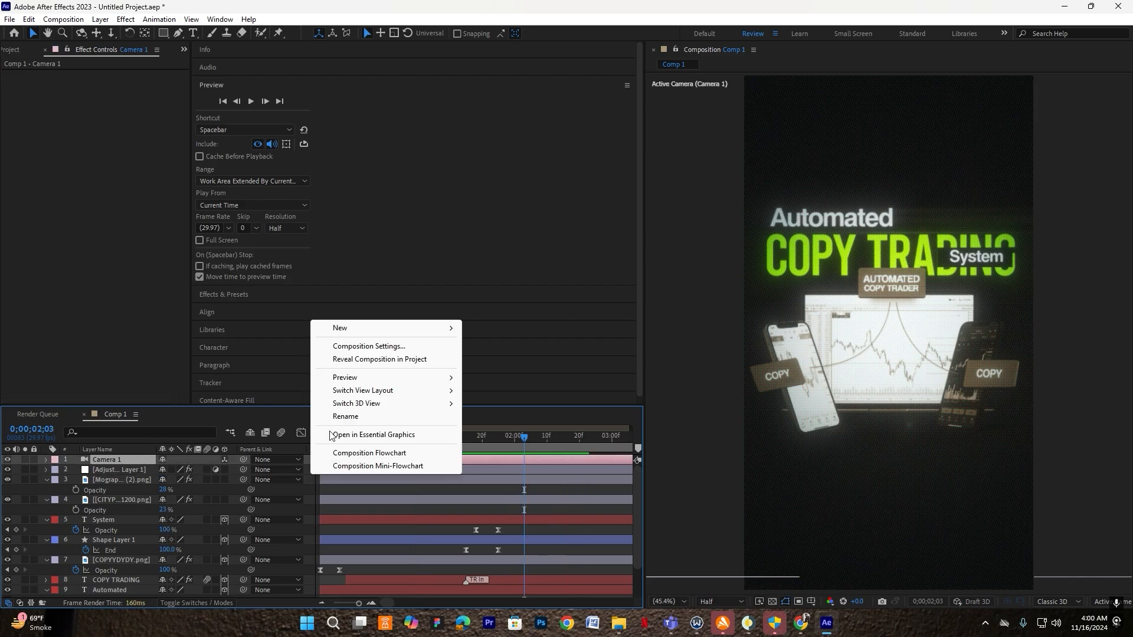
mouse_move(341, 329)
left_click(516, 399)
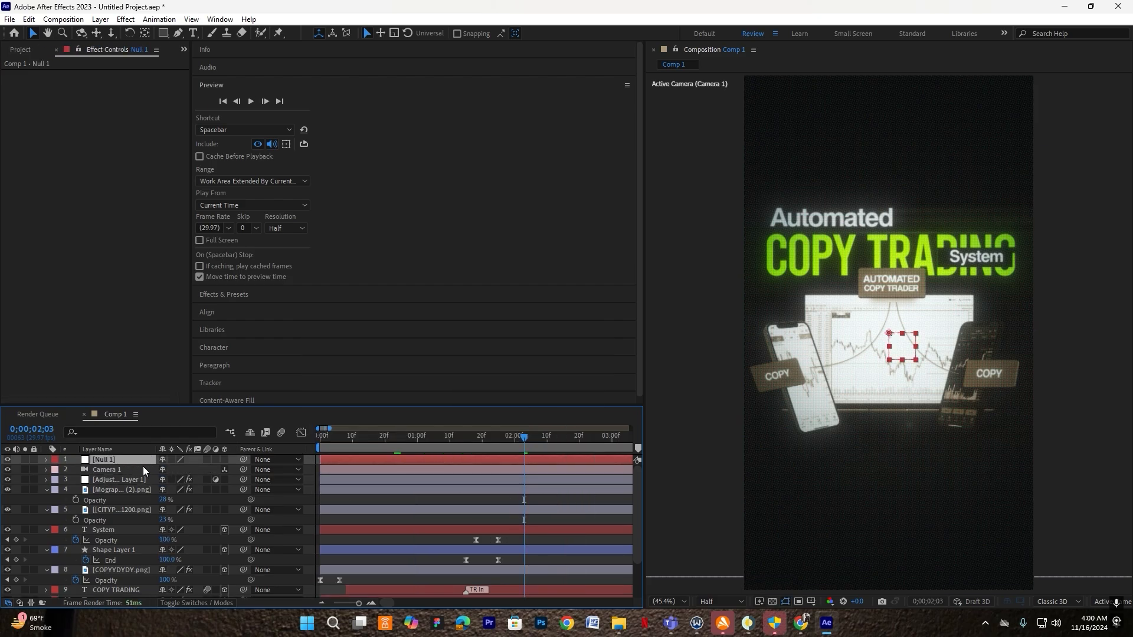
left_click_drag(242, 469, 142, 459)
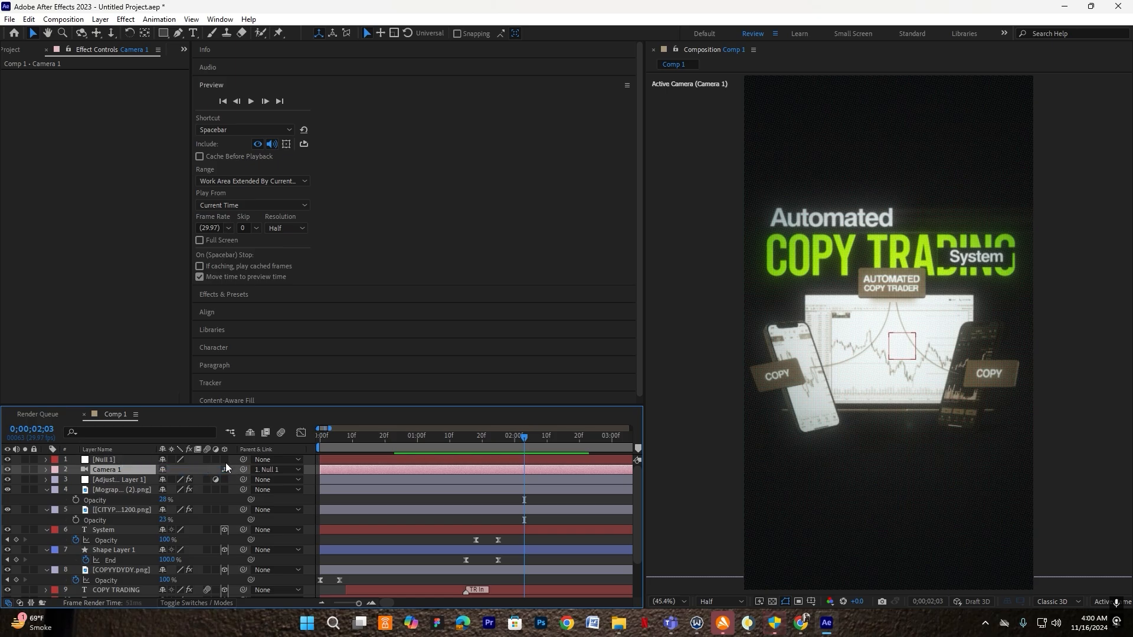
left_click(551, 461)
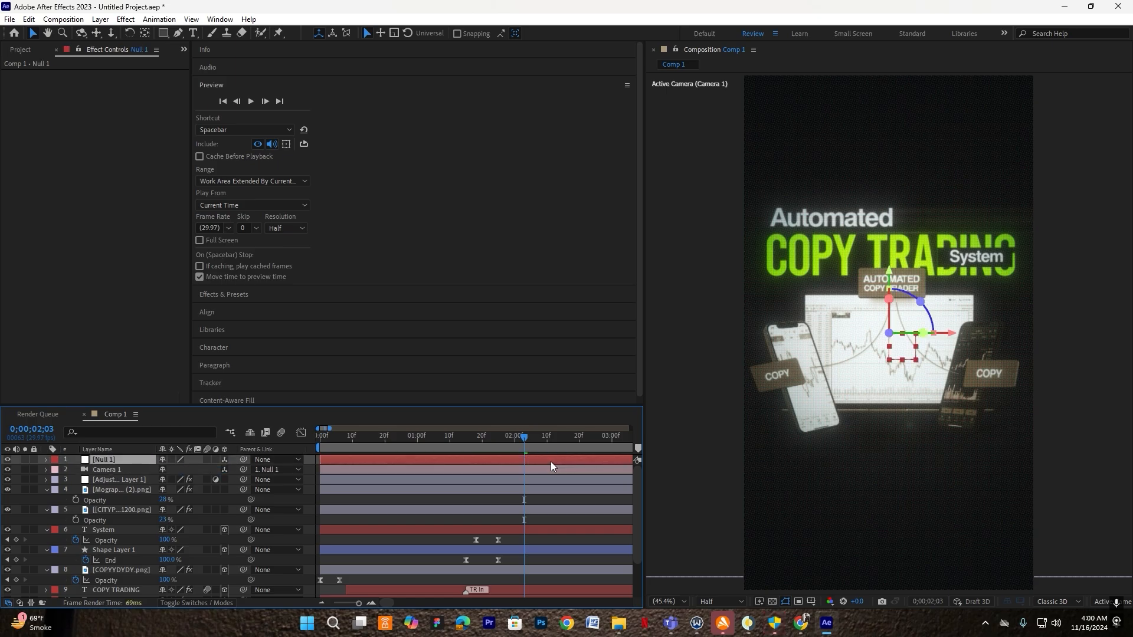
Add a Position keyframe to Null 1 at about 1;28 and shift Camera 1's last Position keyframe to about 2;10
key("p")
left_click(522, 478)
key("p")
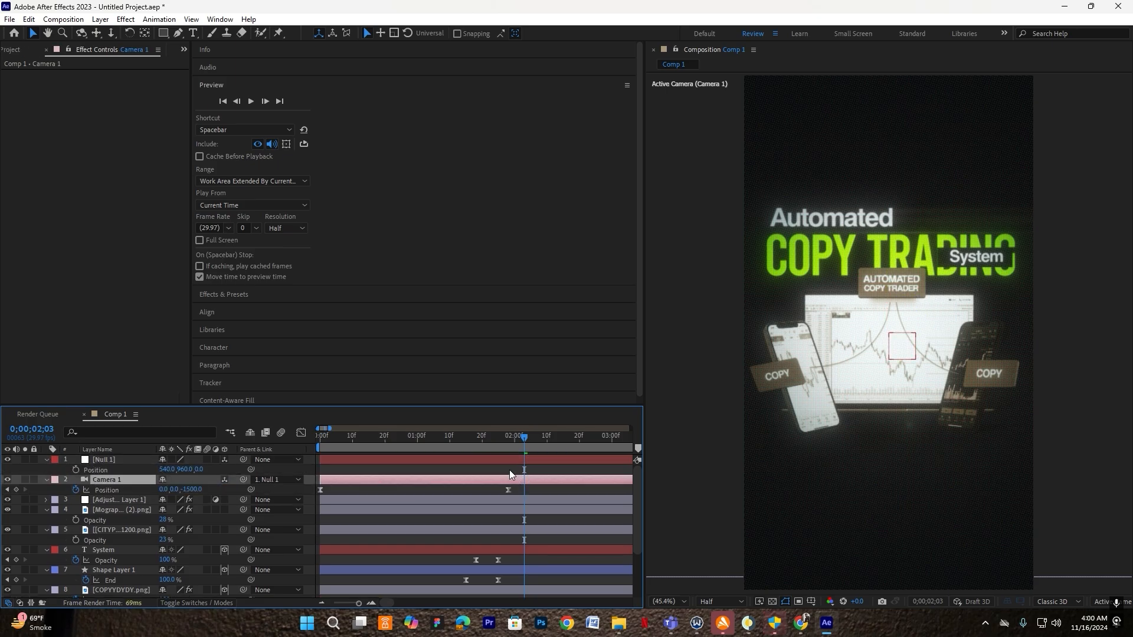
left_click(514, 490)
left_click(511, 458)
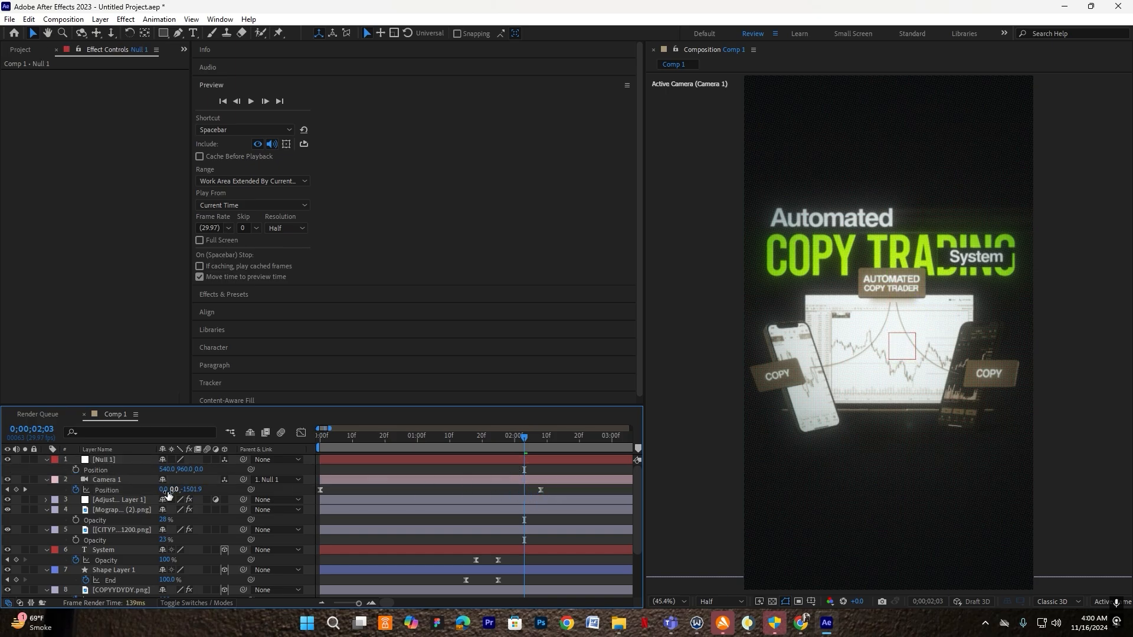
left_click(76, 470)
left_click_drag(545, 458, 530, 459)
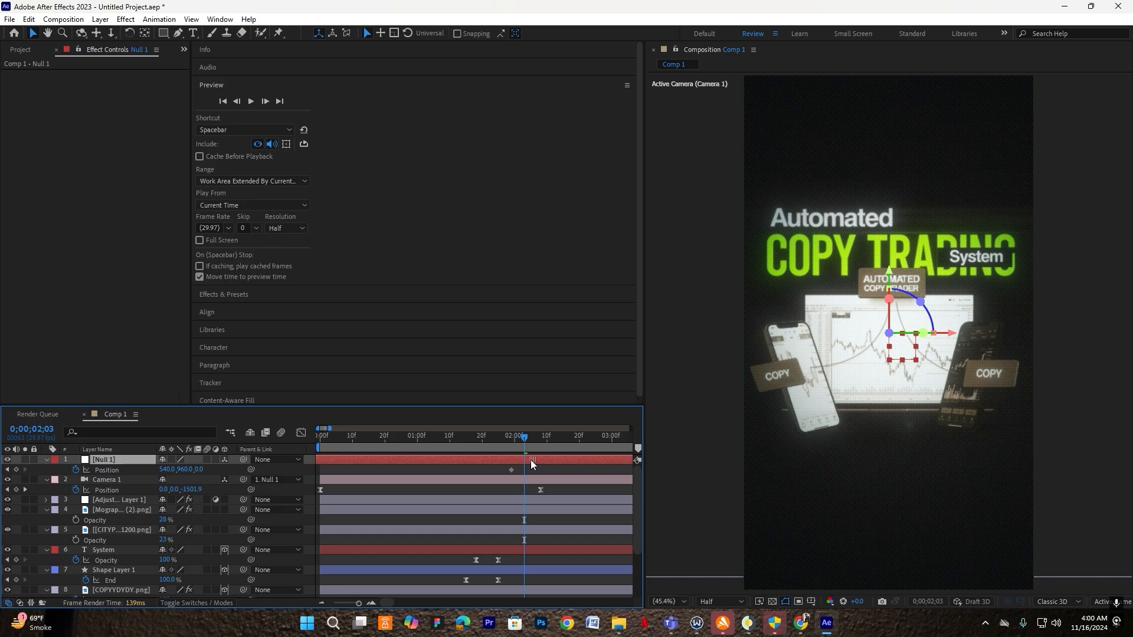
left_click(540, 489)
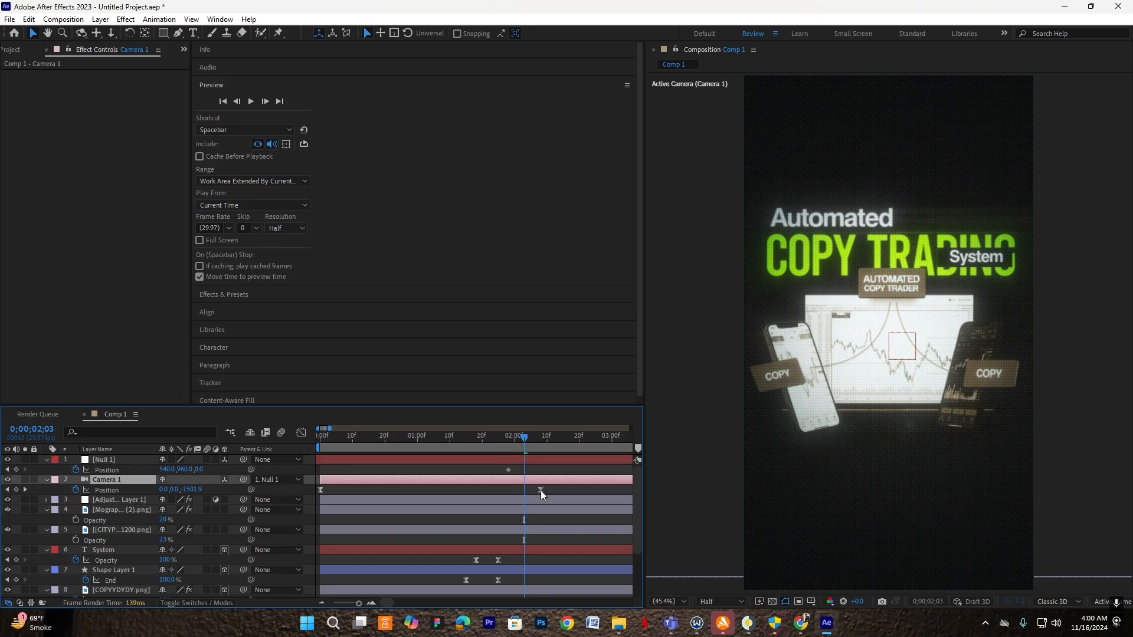
left_click_drag(540, 490, 546, 490)
left_click(534, 460)
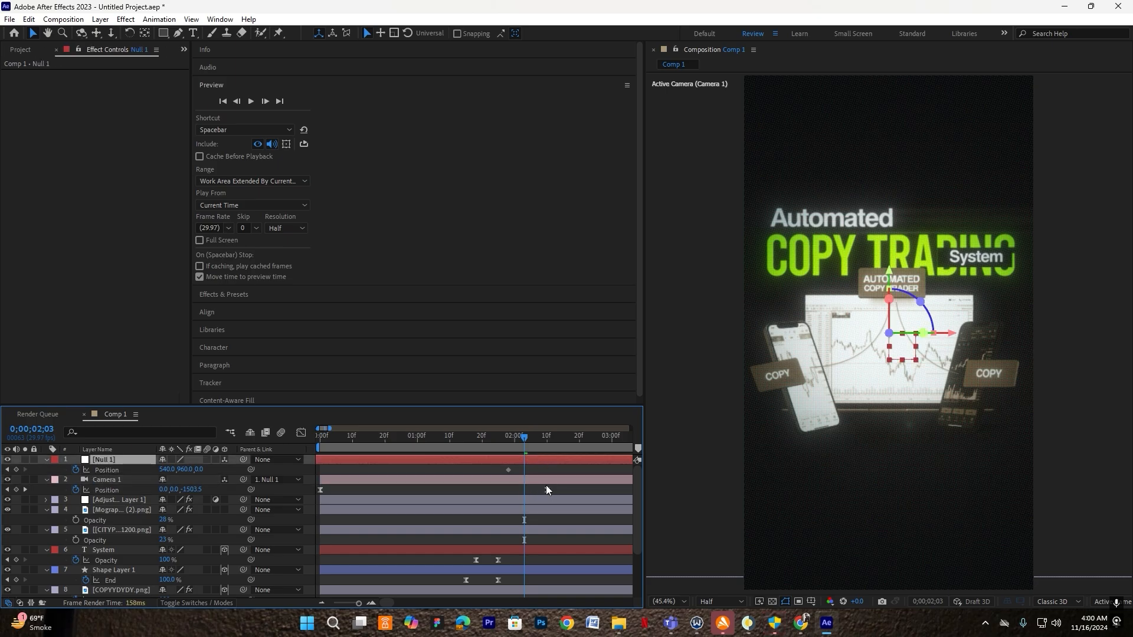
Return the composition view to Full resolution and keyframe Null 1's Position at 3;09 to 1966, 1539, 781
key("minus")
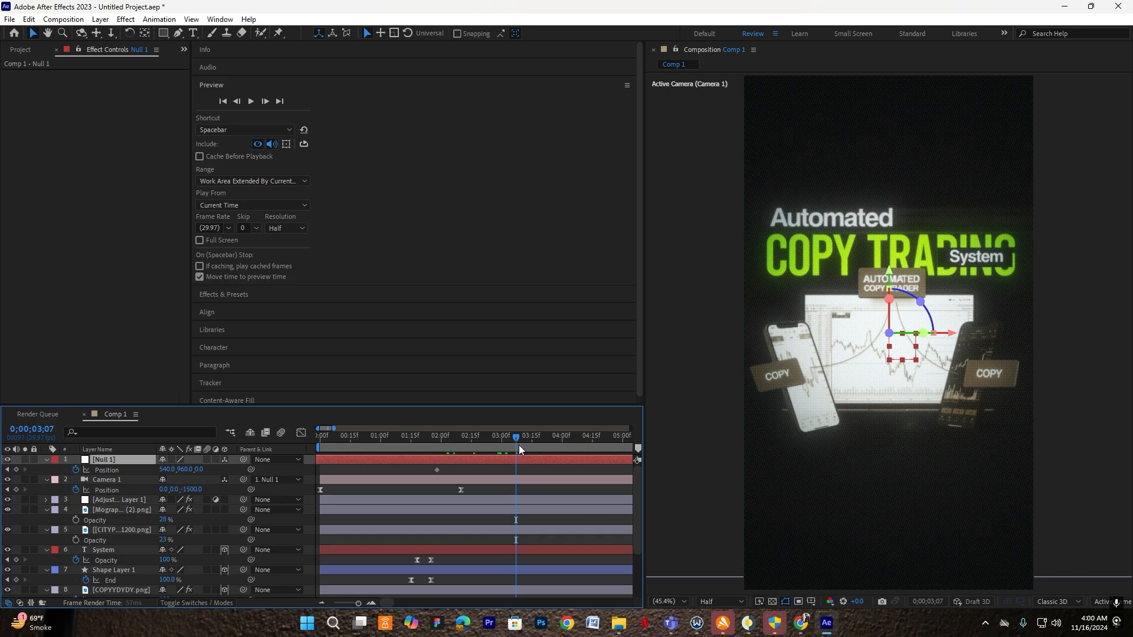
left_click(519, 445)
left_click(720, 602)
left_click(715, 536)
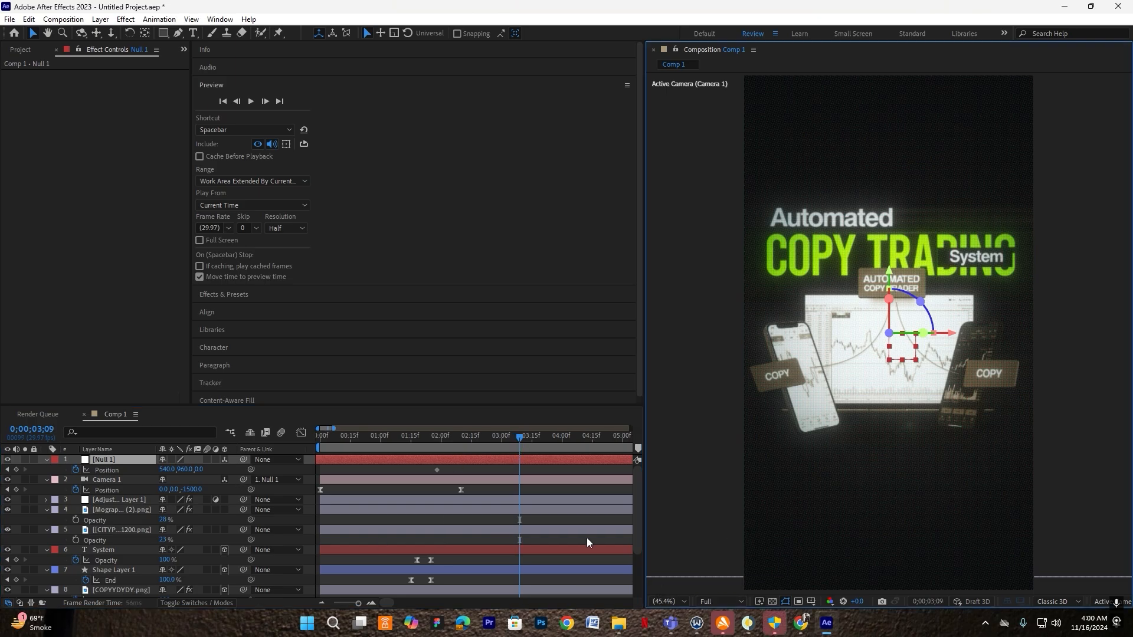
left_click_drag(182, 469, 254, 470)
left_click_drag(167, 470, 635, 493)
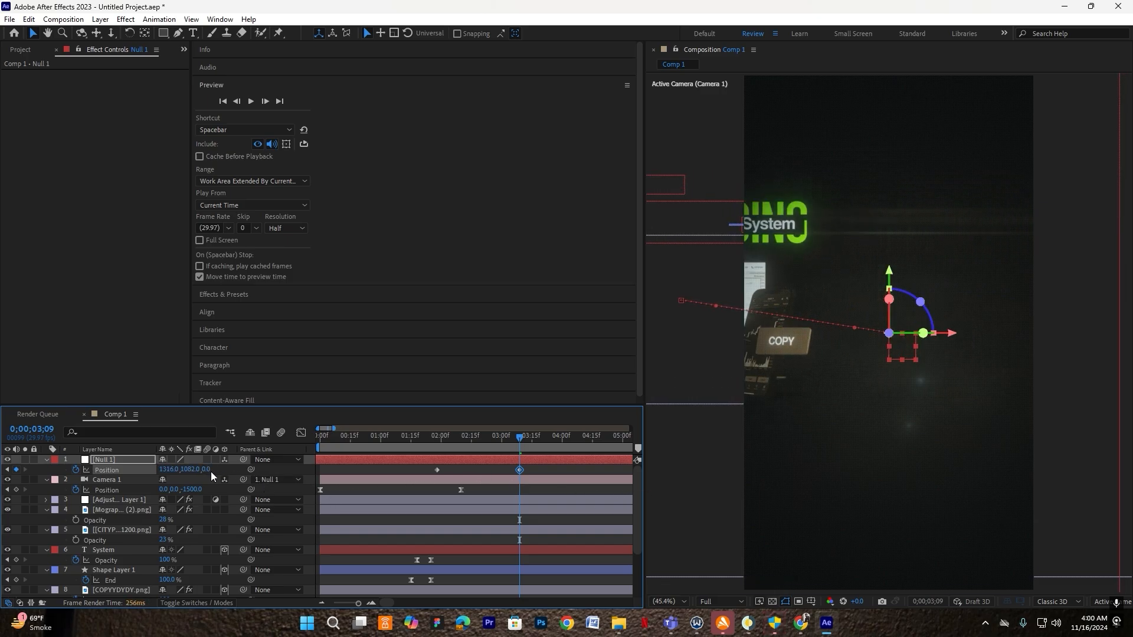
left_click_drag(208, 470, 551, 505)
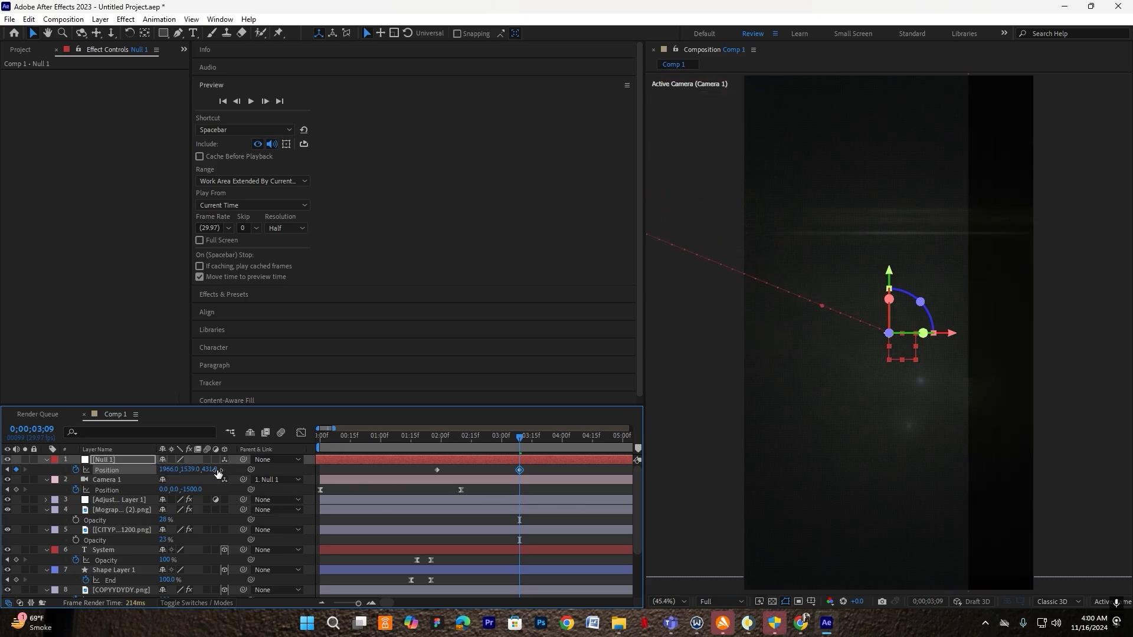
Scale Black Solid 1 up to about 162% or more so the background covers the whole frame at 3;09
scroll(442, 531, "down", 3)
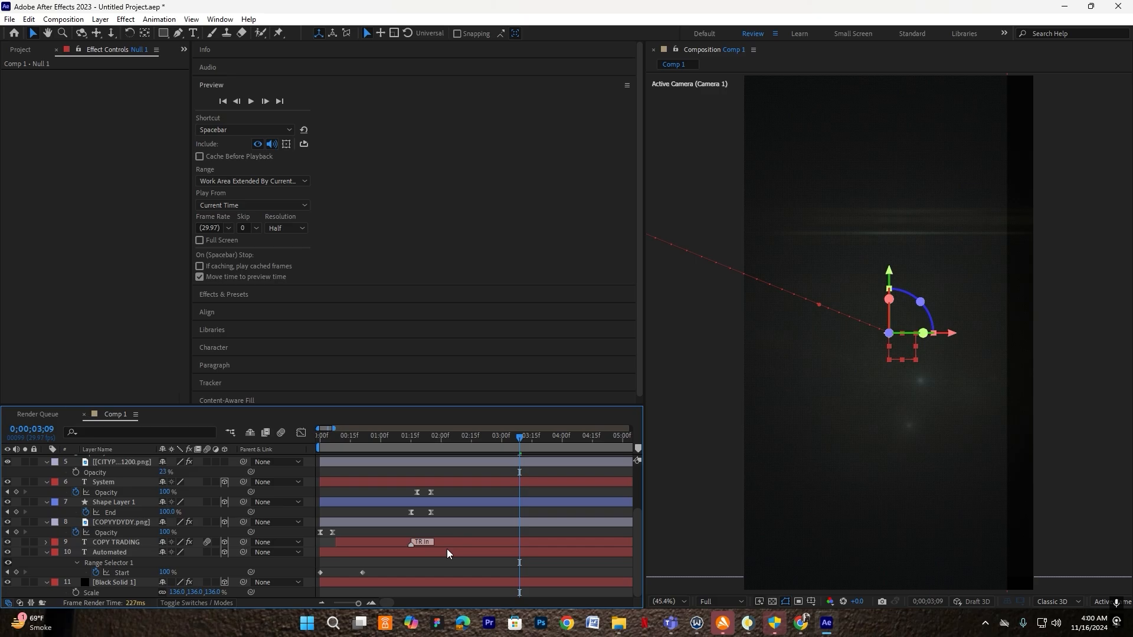
left_click(153, 586)
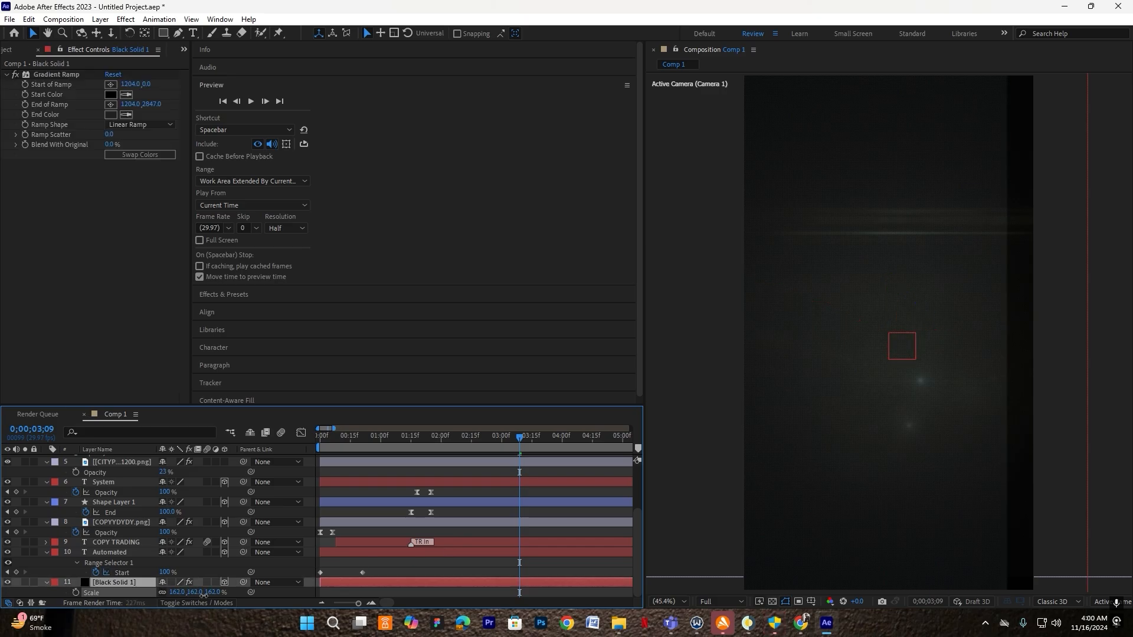
Select both of Null 1's Position keyframes and apply Easy Ease to them
scroll(537, 513, "up", 3)
left_click_drag(531, 466, 399, 478)
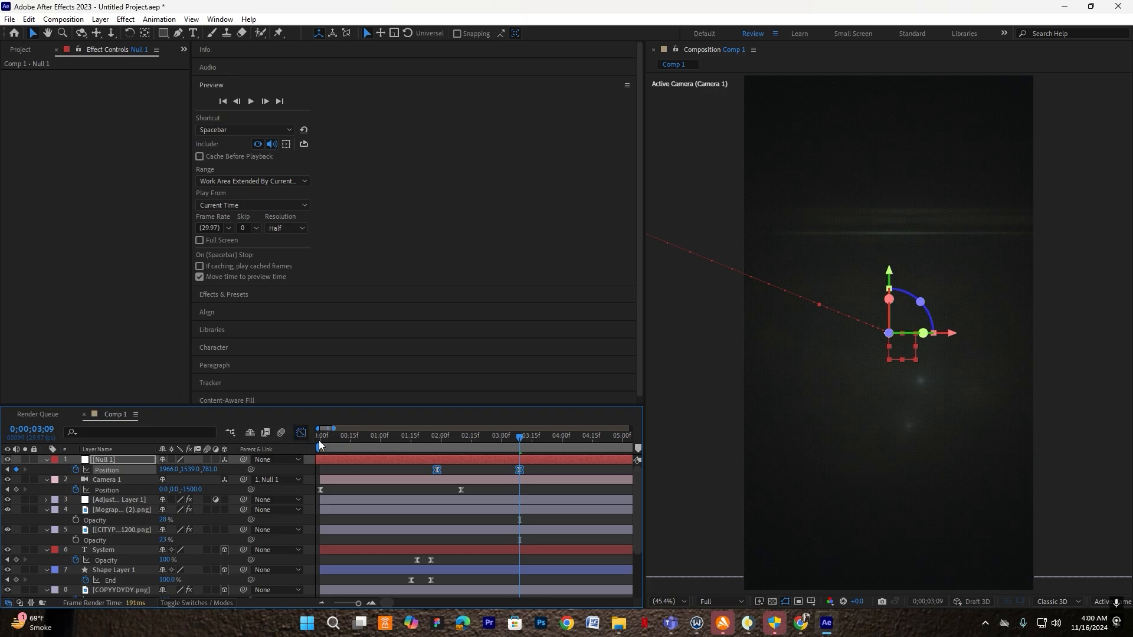
Reshape Null 1's Position speed curve by lengthening the last keyframe's incoming ease handle for a gradual slowdown
left_click_drag(571, 526, 394, 583)
scroll(498, 571, "up", 2)
scroll(531, 568, "down", 1)
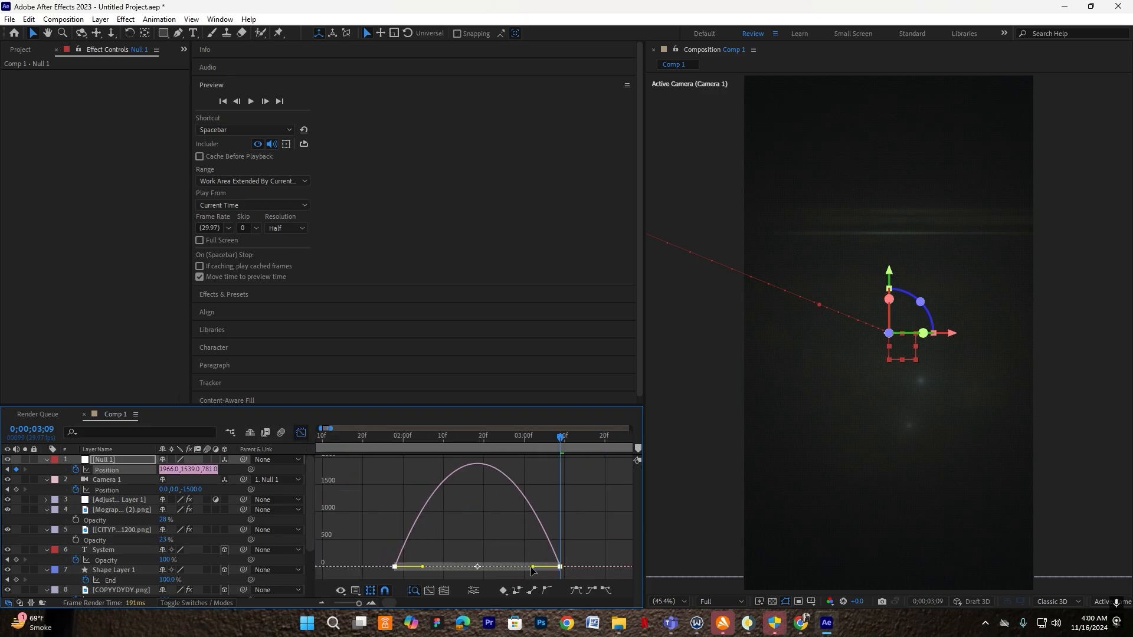
left_click_drag(532, 567, 484, 566)
left_click(301, 432)
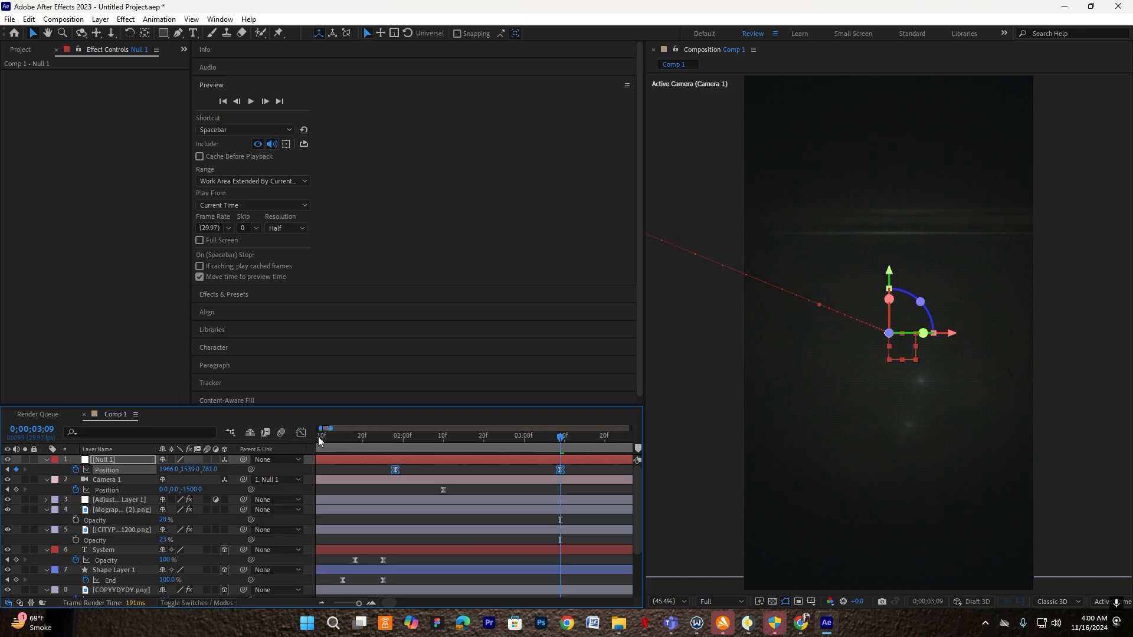
Play back the null-driven camera move from about 1;04 and 1;08 to check its new easing
key("minus")
left_click(441, 459)
left_click(349, 439)
key("space")
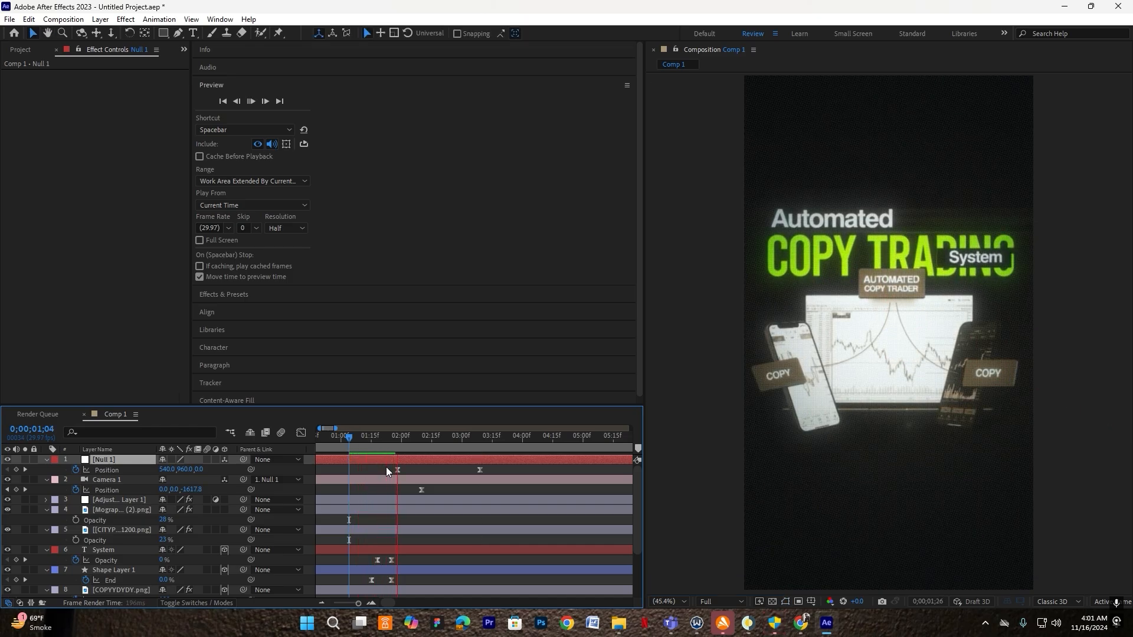
key("space")
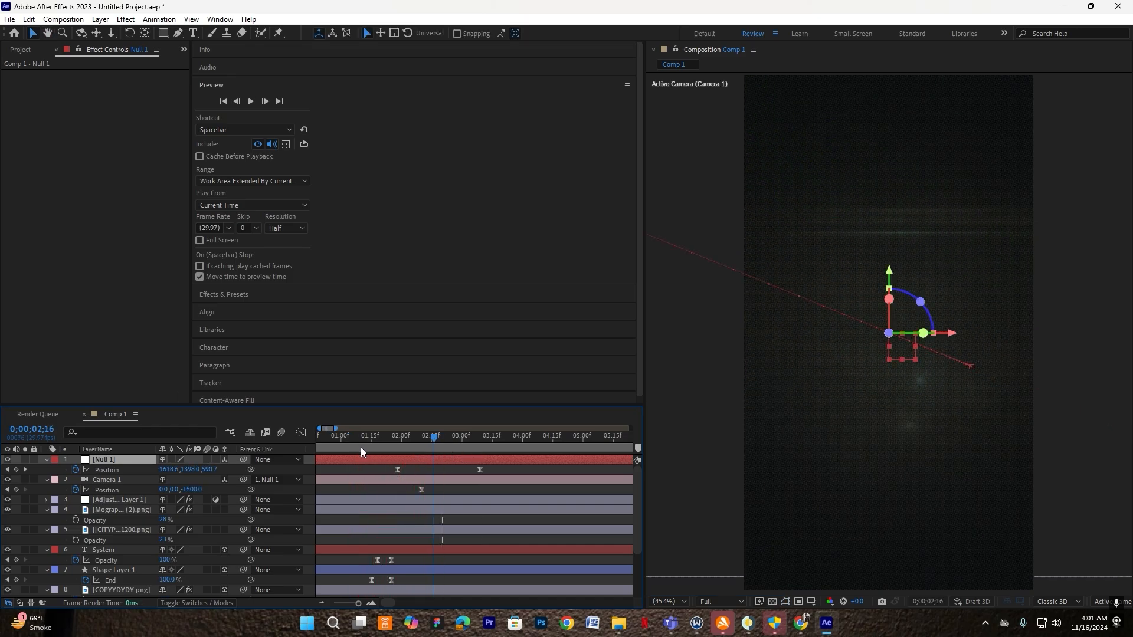
left_click(357, 438)
key("space")
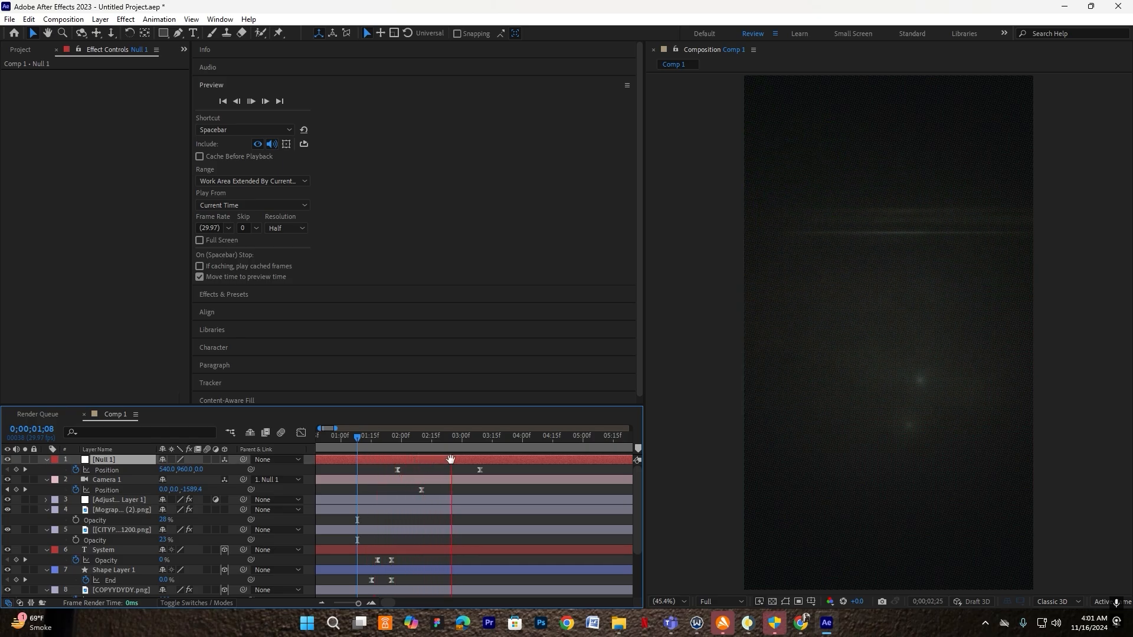
key("space")
At 3;09, add a new text layer reading "say goodbye" in the composition
left_click_drag(472, 442, 480, 439)
key("=")
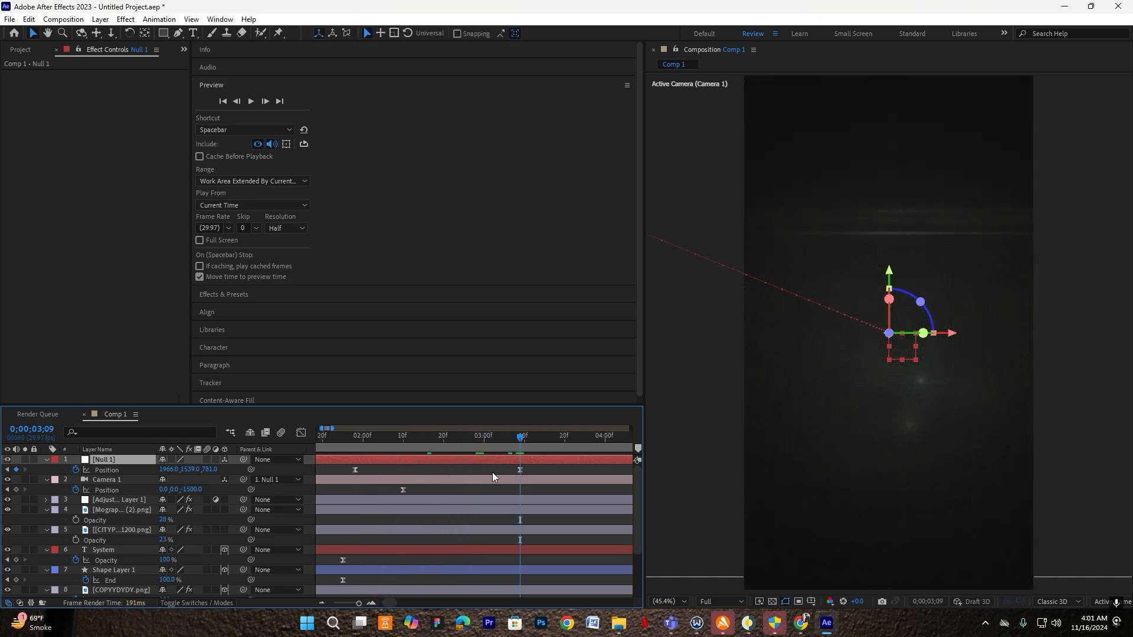
left_click(525, 469)
scroll(511, 471, "down", 1)
scroll(464, 464, "up", 1)
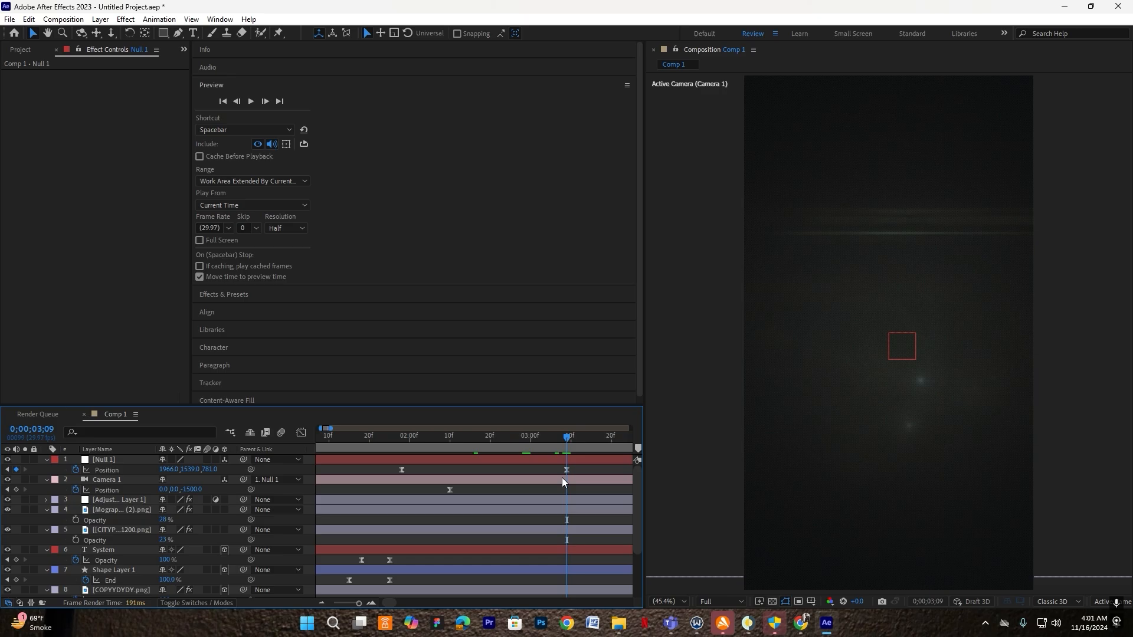
left_click(192, 33)
left_click(774, 397)
type("s")
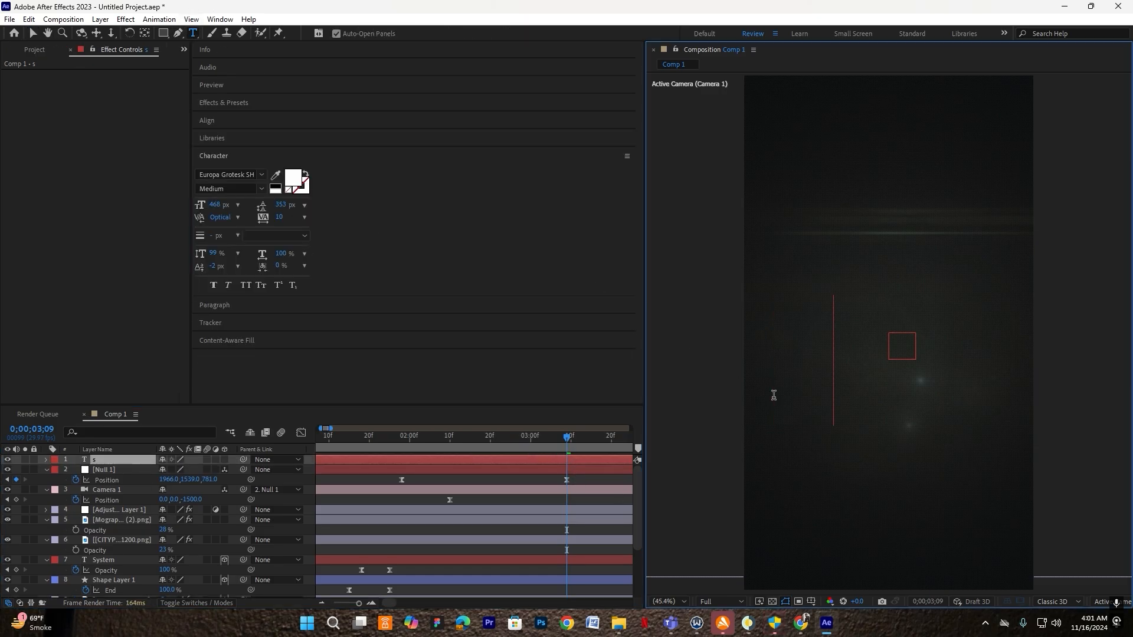
type("ay goo")
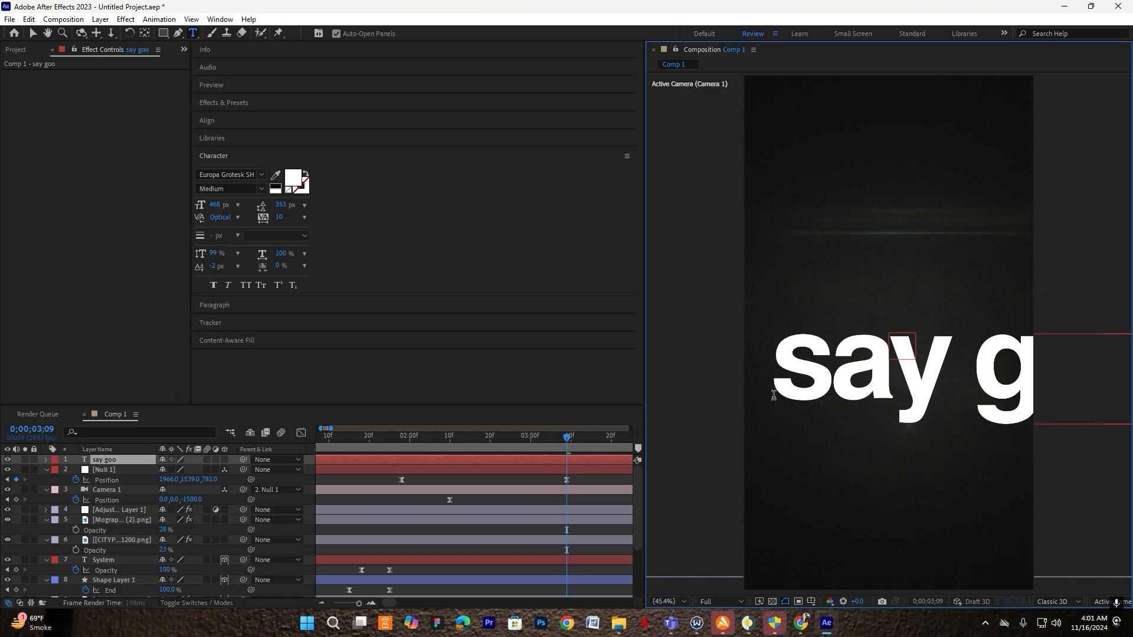
type("dbye")
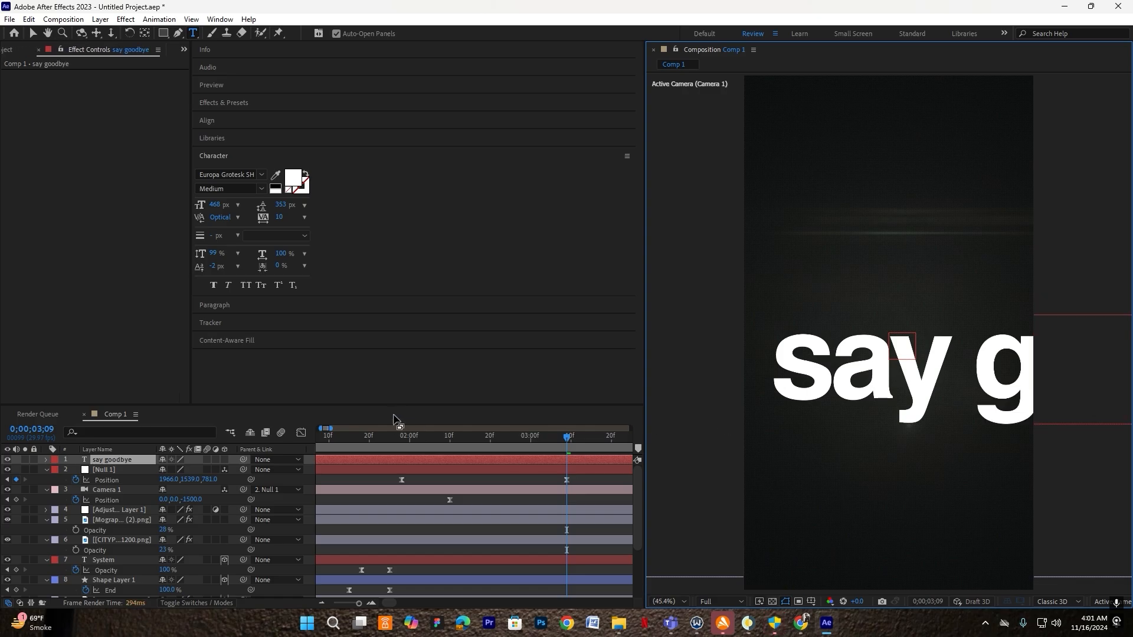
Centre the "say goodbye" layer's anchor point, then scale the text to 32% and move it slightly up
left_click(127, 462)
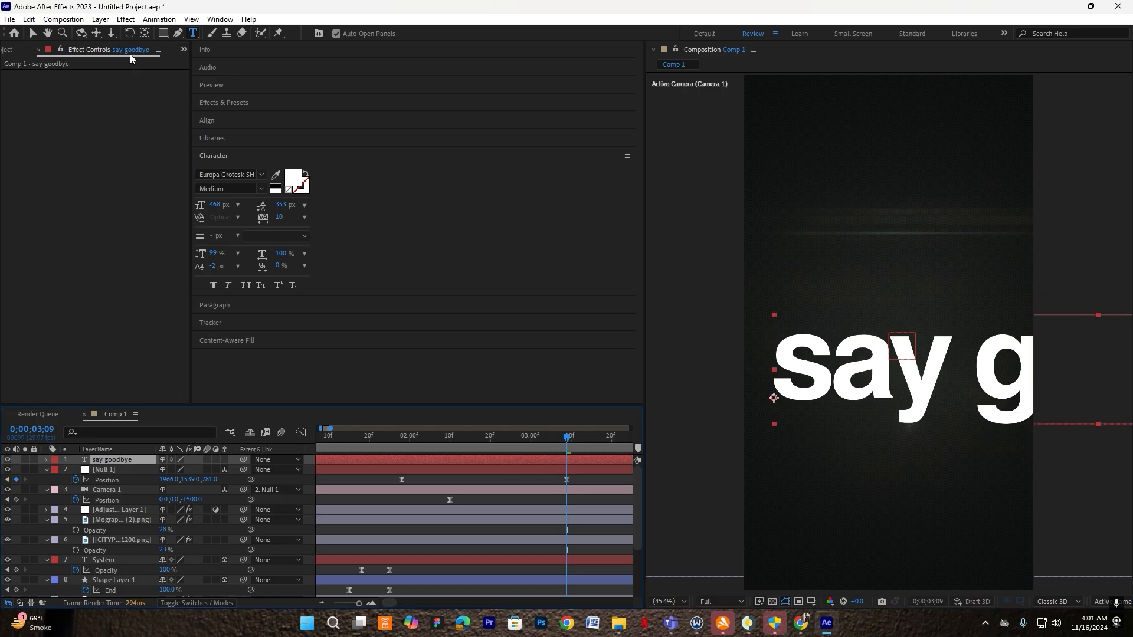
double_click(144, 33, "ctrl")
key("s")
left_click_drag(182, 470, 149, 480)
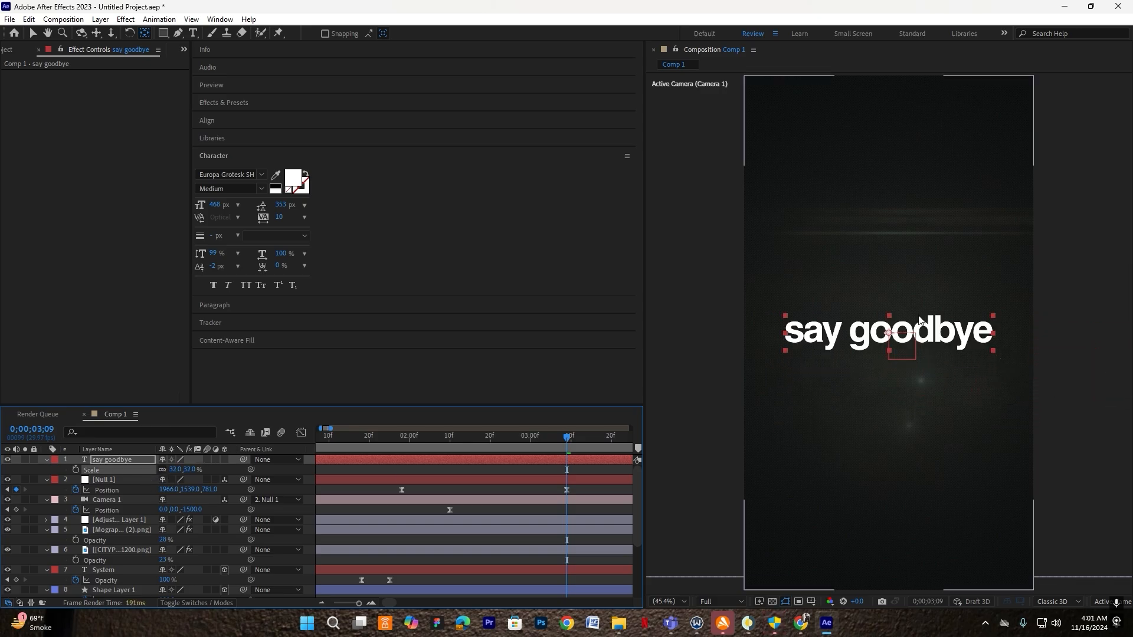
left_click_drag(919, 319, 916, 299)
Capitalize both words of the text so it reads "Say Goodbye"
double_click(820, 318)
left_click(796, 312)
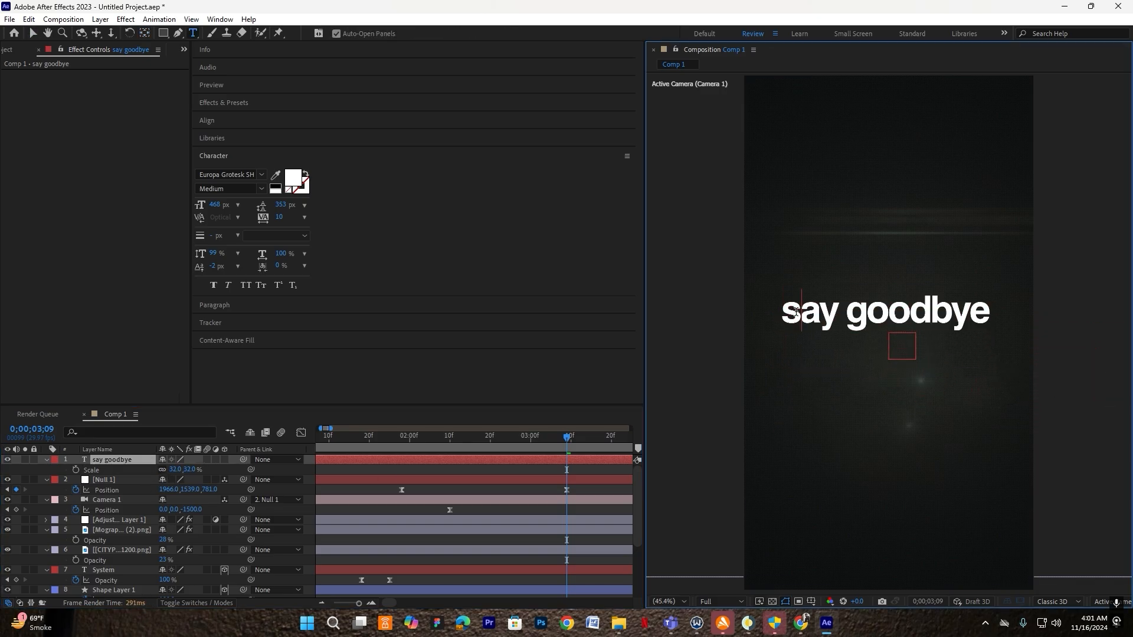
key("BackSpace")
type("S")
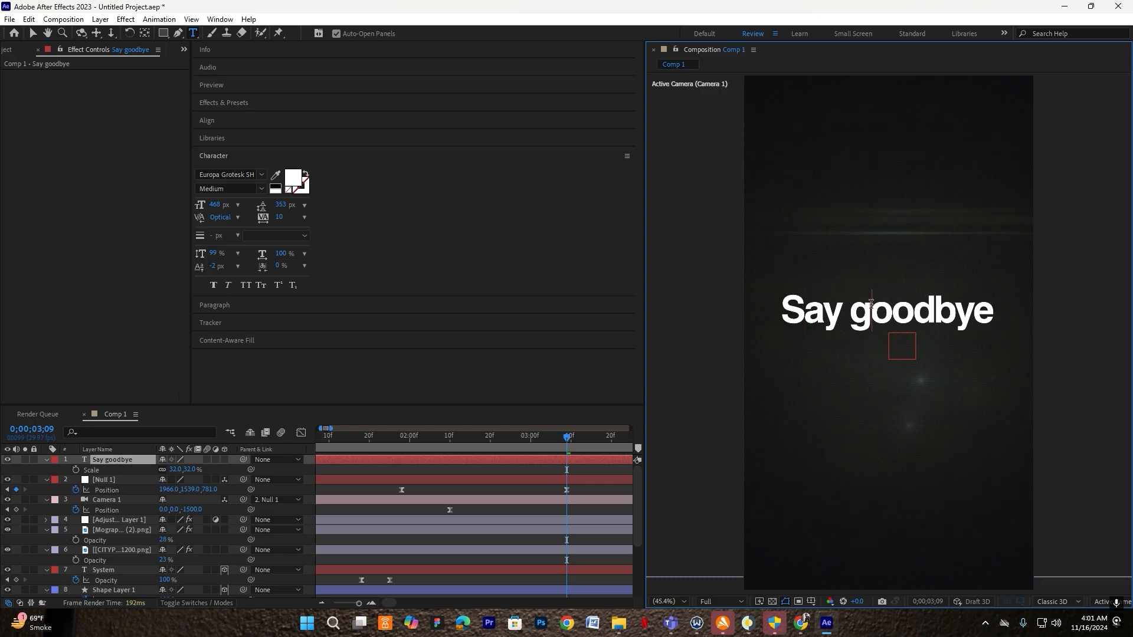
key("BackSpace")
type("G")
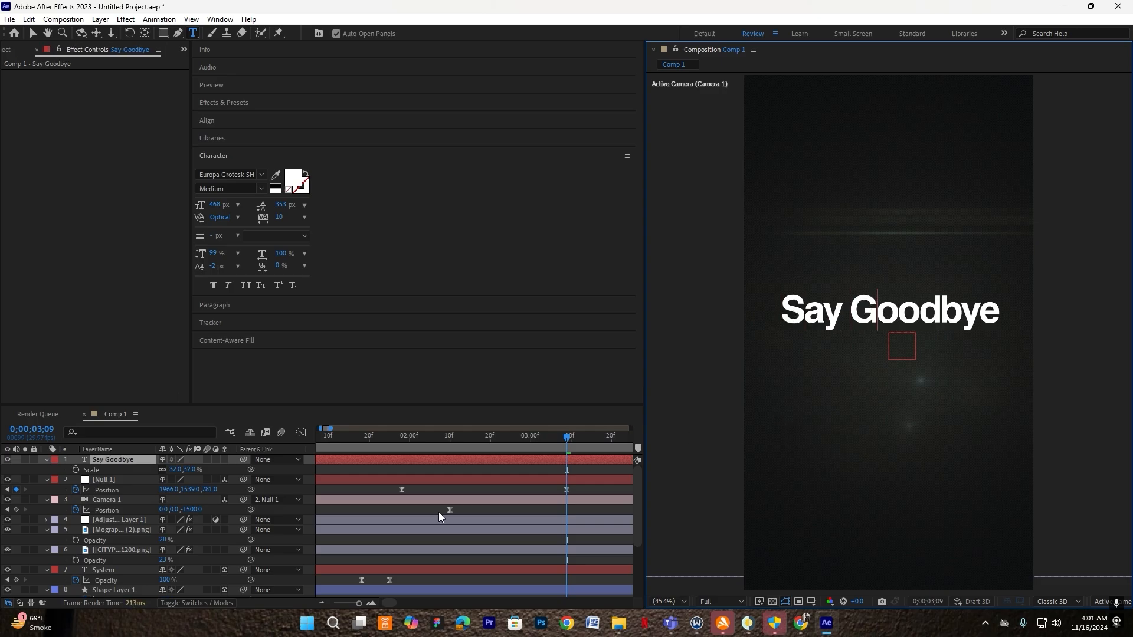
Align the Say Goodbye text vertically to the composition's centre and set its scale to 35%
left_click(132, 467)
key("y")
key("Caps_Lock")
left_click(208, 120)
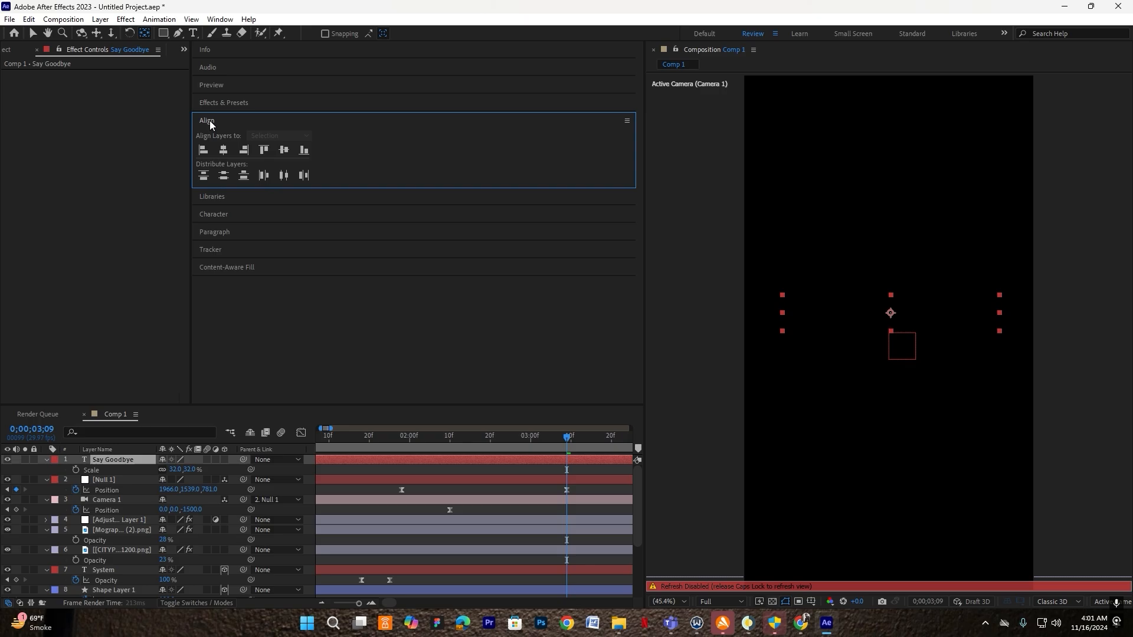
left_click(284, 149)
key("Caps_Lock")
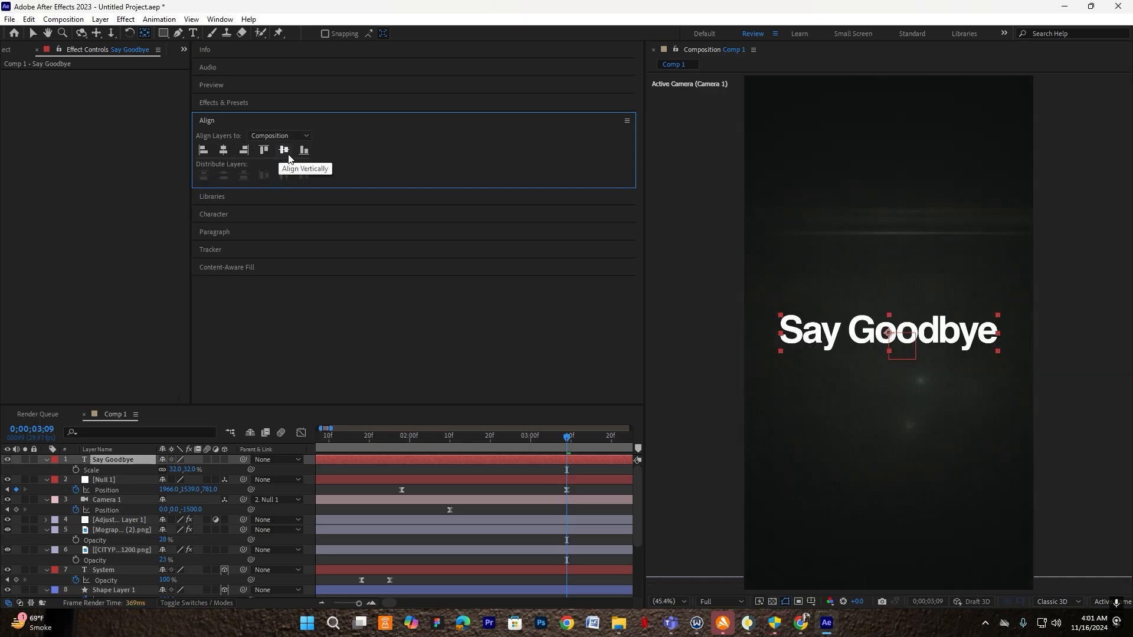
left_click_drag(173, 469, 175, 469)
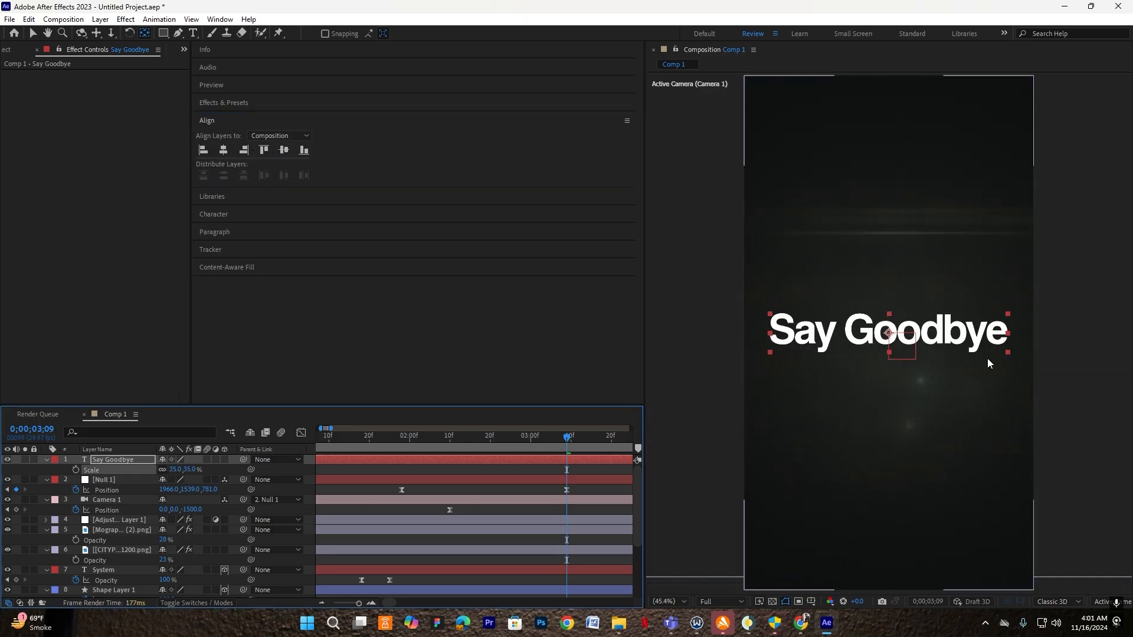
Extend the text to "Say Goodbye to", then recentre its anchor point and align it to the composition's centre
double_click(1008, 327)
left_click(1009, 327)
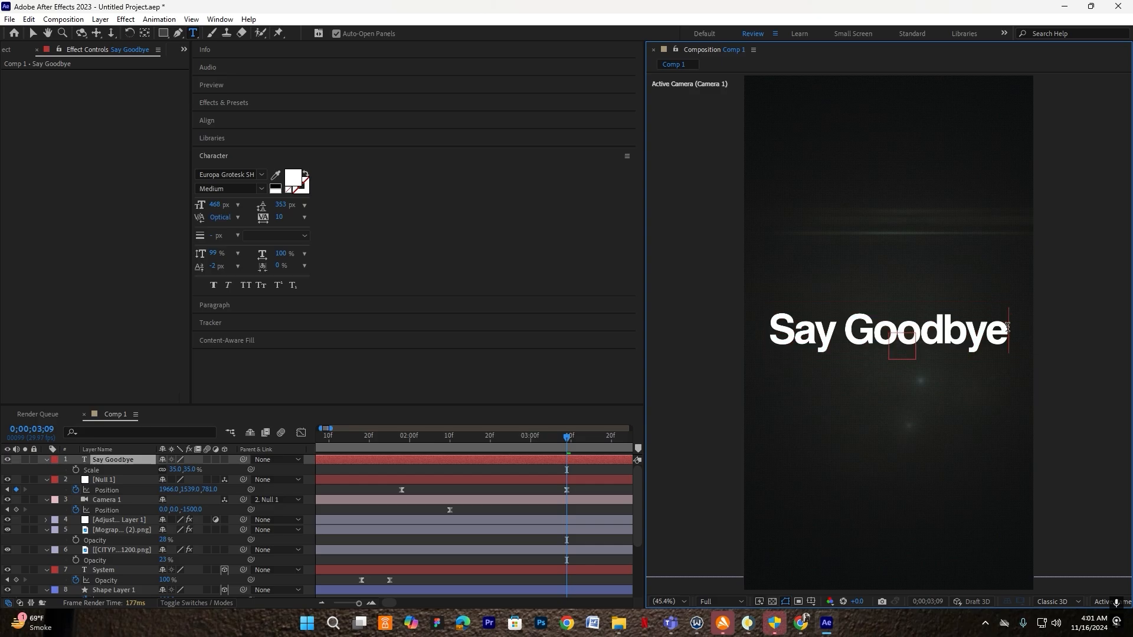
type("to")
left_click(136, 463)
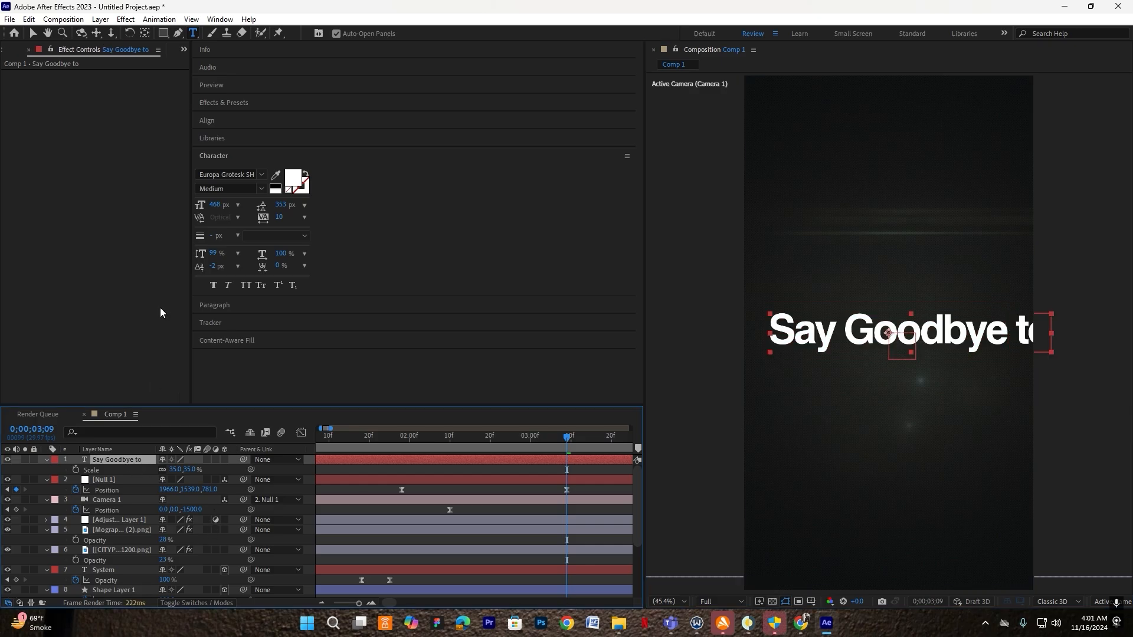
left_click(142, 33)
left_click(216, 120)
left_click(281, 151)
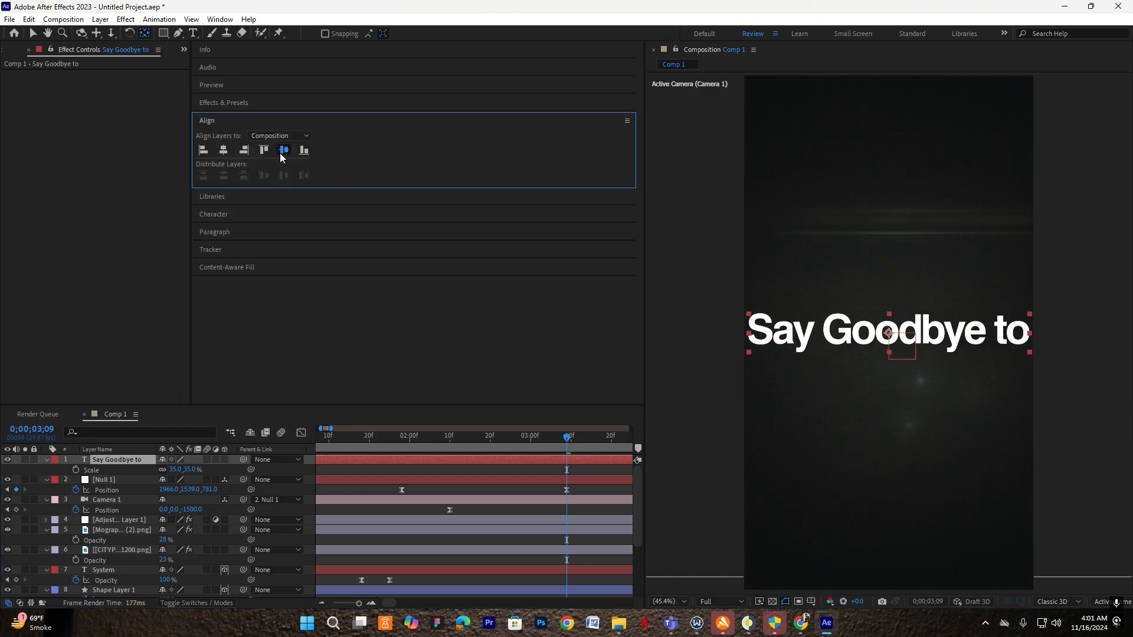
Set the "Say Goodbye to" text's scale to 29% and align it to the composition's vertical centre
left_click_drag(175, 471, 169, 470)
key("v")
left_click_drag(938, 336, 938, 315)
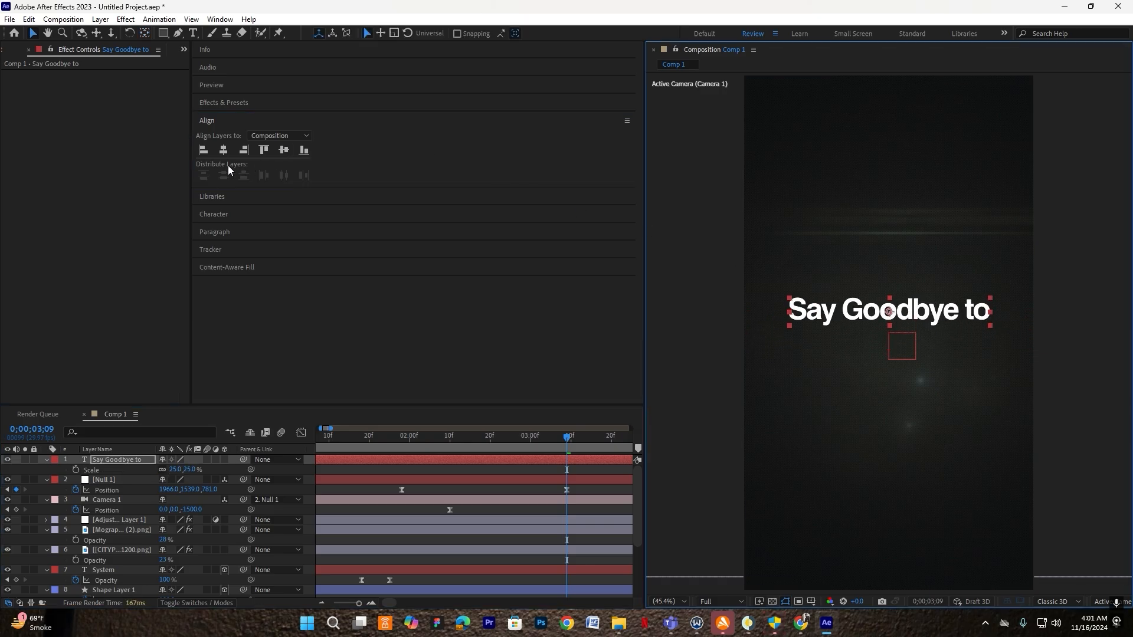
left_click(245, 151)
left_click(284, 150)
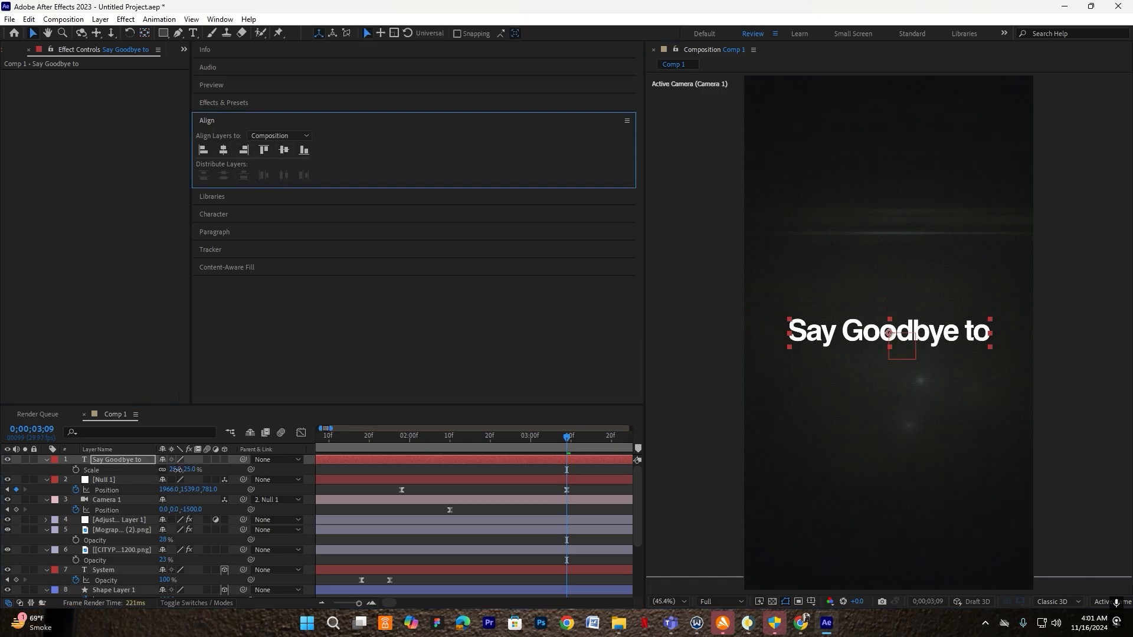
left_click_drag(178, 470, 184, 470)
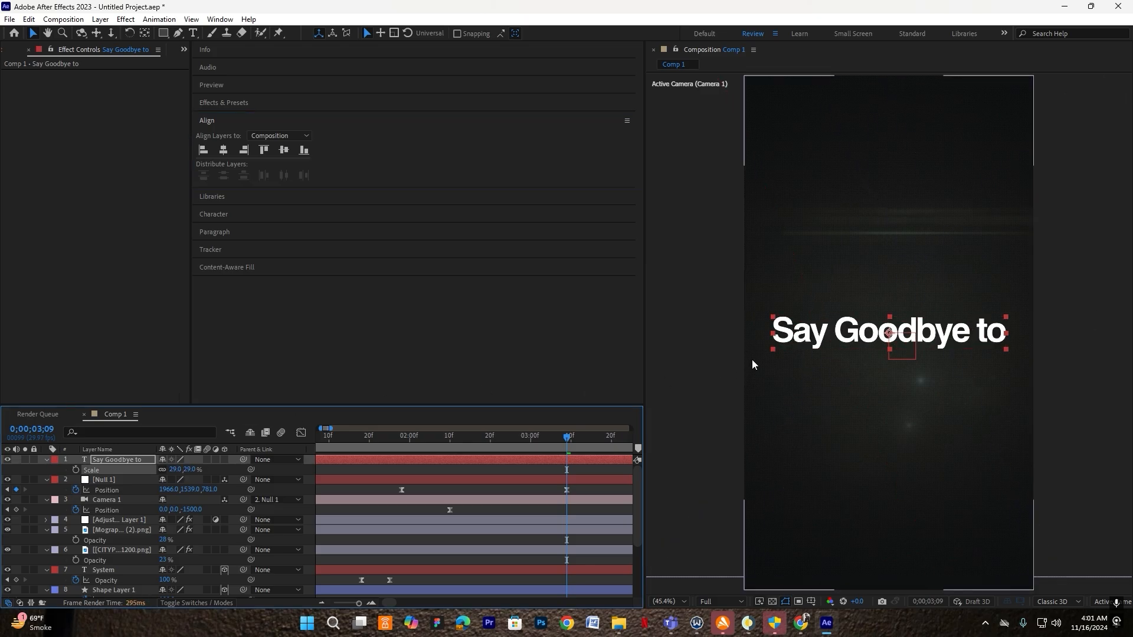
Make the "Say Goodbye to" layer 3D and place it directly above the System layer in the stack
left_click(224, 460)
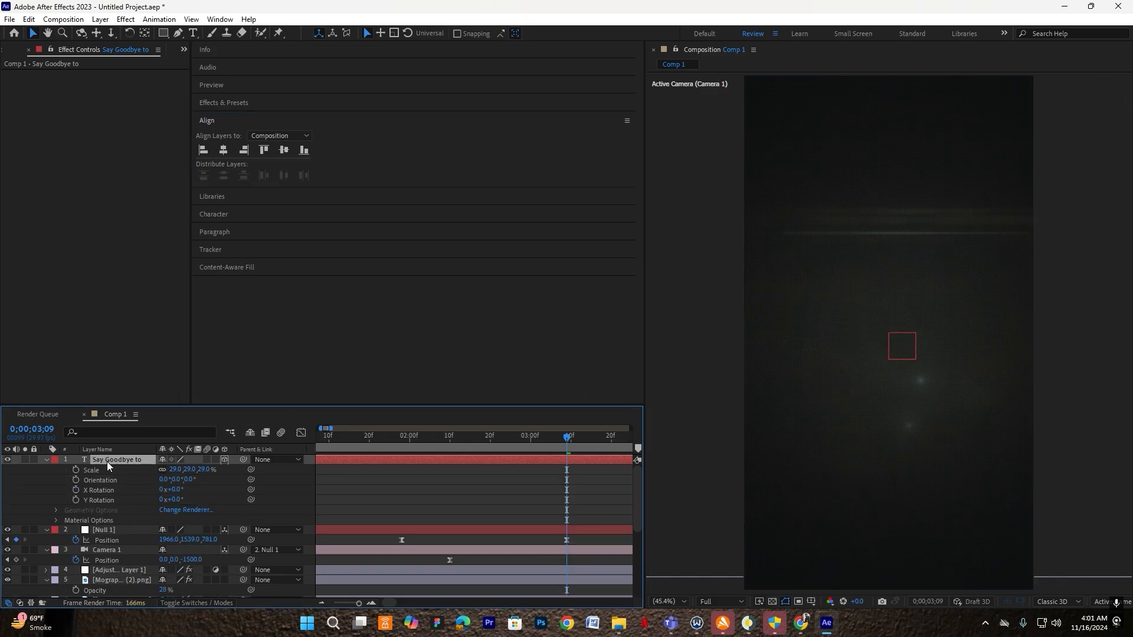
left_click(46, 460)
left_click_drag(109, 460, 112, 549)
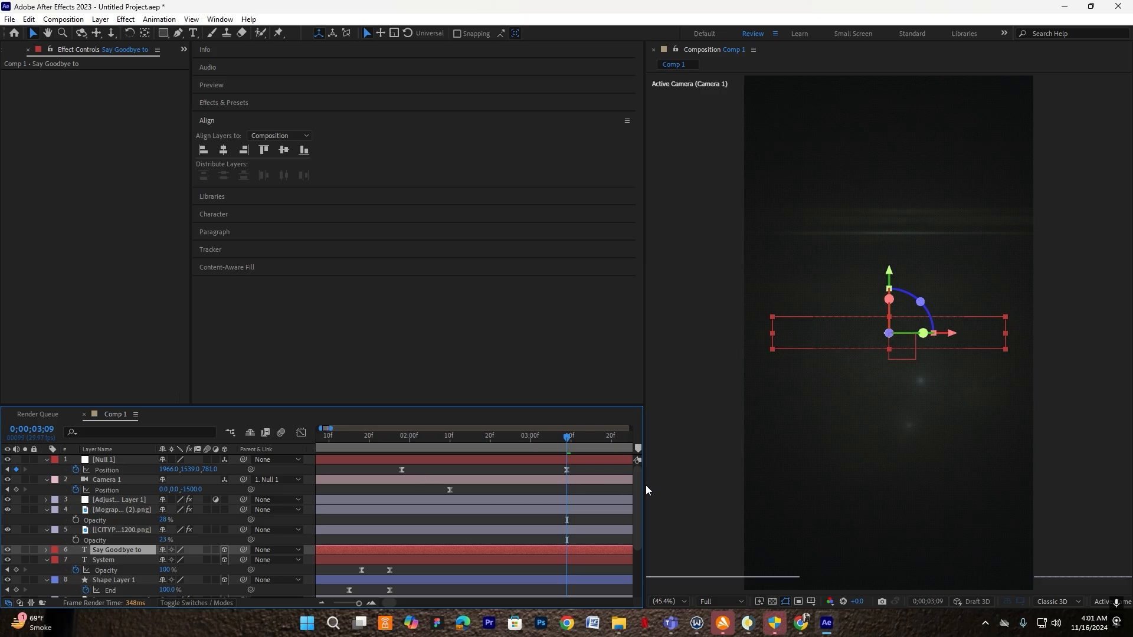
Split the composition into two views and move the text along Z toward the camera to about -43 in the Top view
left_click_drag(646, 491, 483, 490)
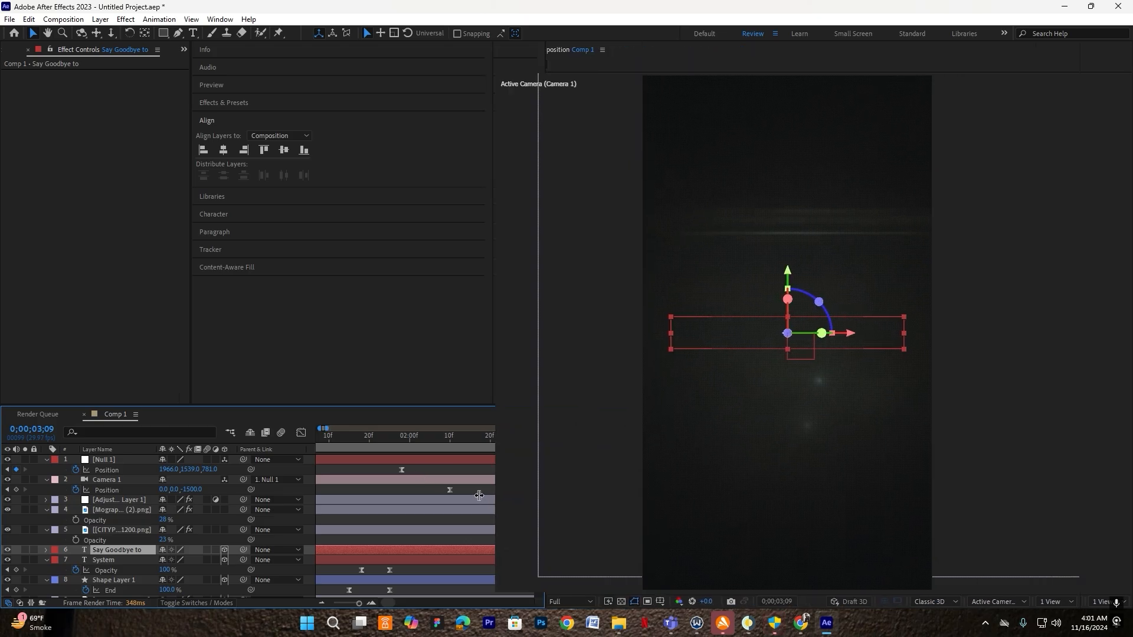
left_click(1108, 606)
left_click(1072, 561)
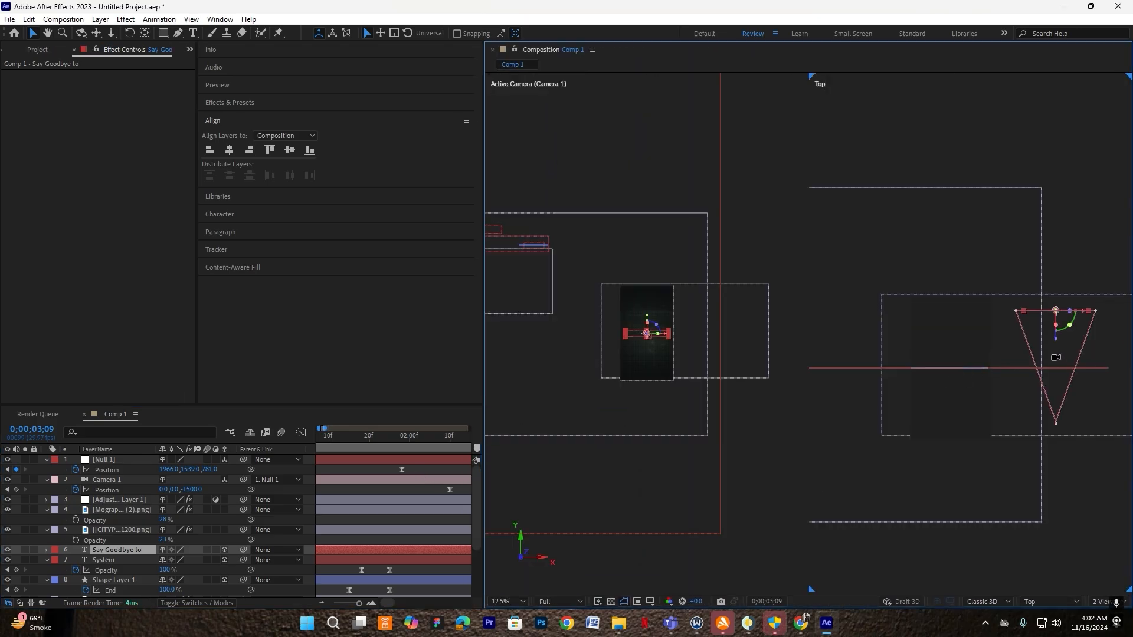
scroll(1056, 357, "up", 2)
left_click_drag(1060, 321, 1059, 374)
left_click_drag(1065, 417, 1063, 444)
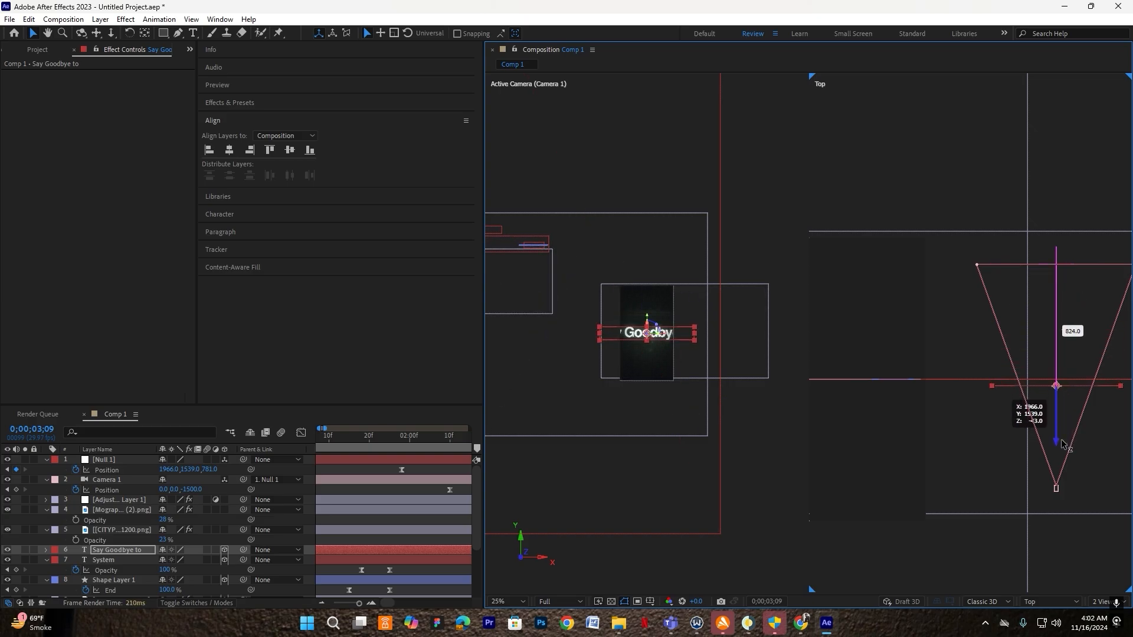
Return to a single camera view, set the "Say Goodbye to" text's scale to 13% and nudge it slightly up
left_click(1098, 601)
left_click(1082, 549)
left_click(502, 601)
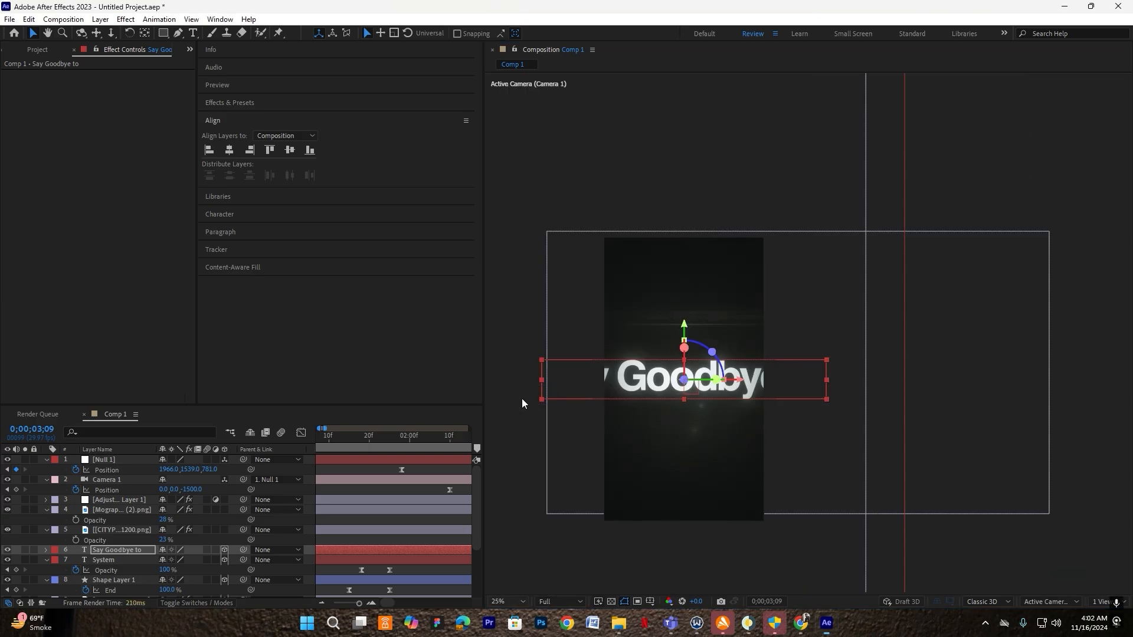
left_click(522, 403)
left_click(120, 549)
key("s")
left_click_drag(177, 559, 166, 560)
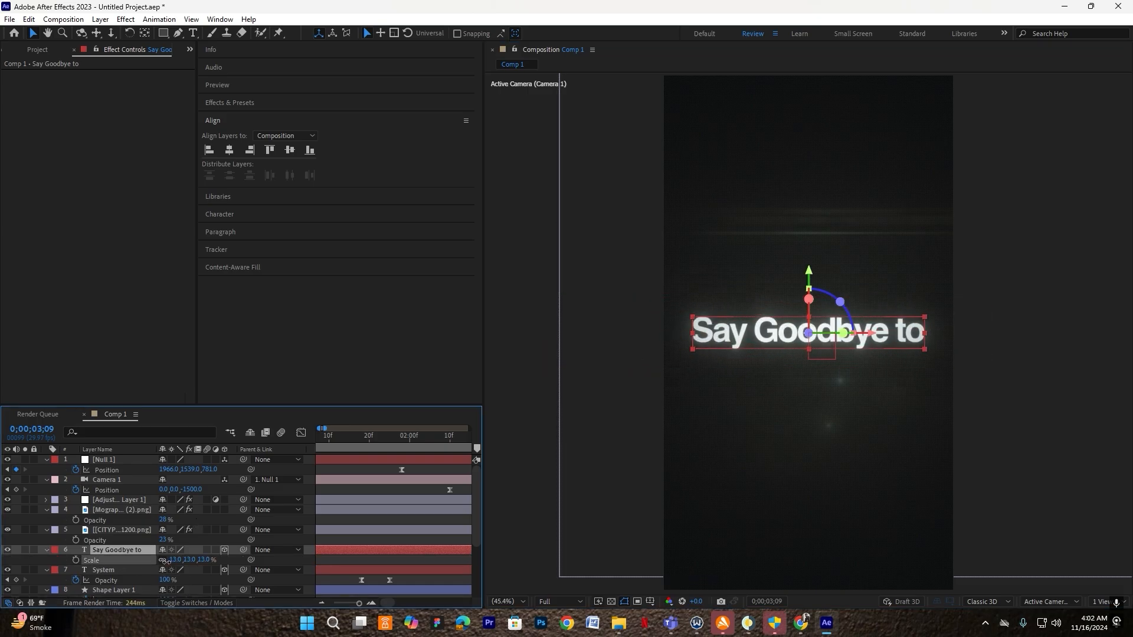
left_click_drag(776, 331, 777, 321)
Play back the camera's move to the "Say Goodbye to" text from about 1;20 and again from 1;15
scroll(424, 464, "down", 3)
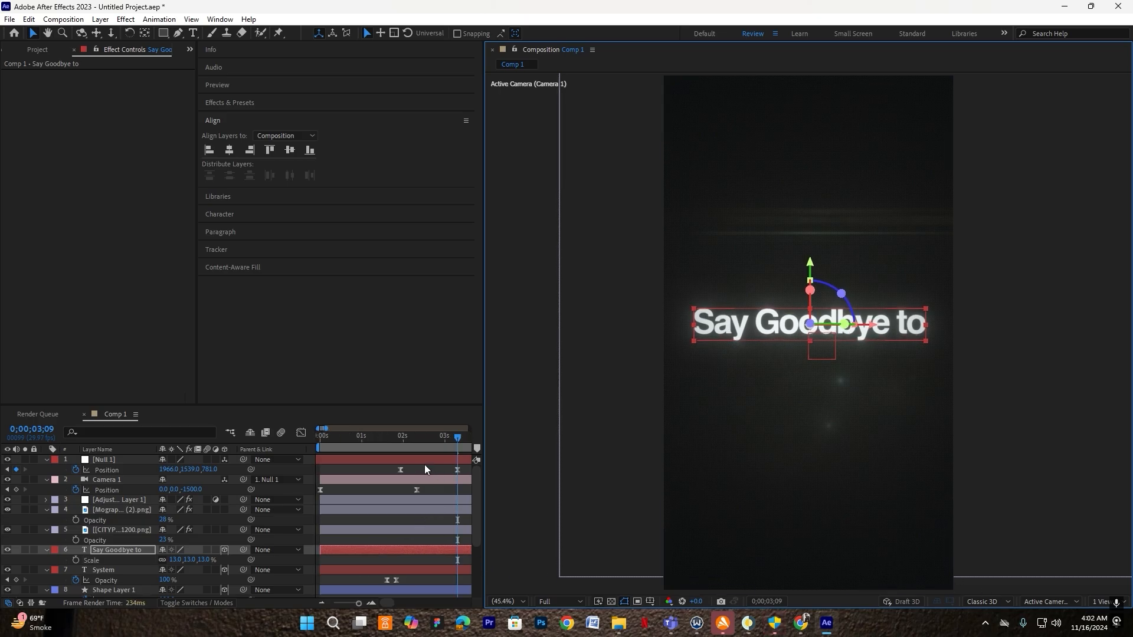
left_click_drag(483, 571, 590, 571)
scroll(399, 440, "up", 3)
left_click_drag(399, 440, 359, 473)
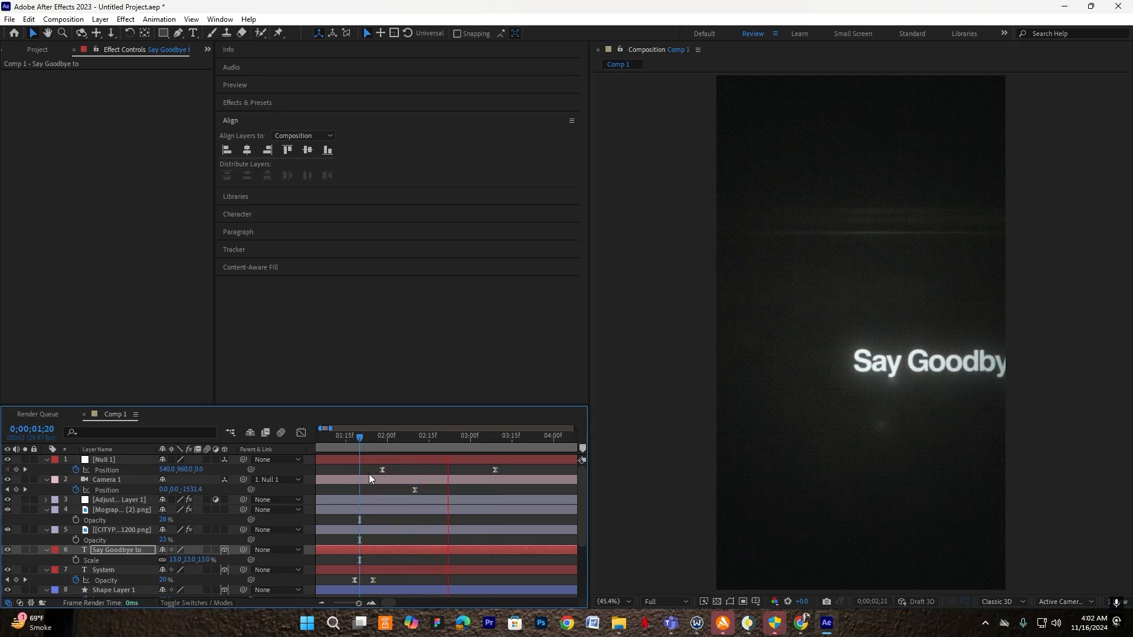
key("space")
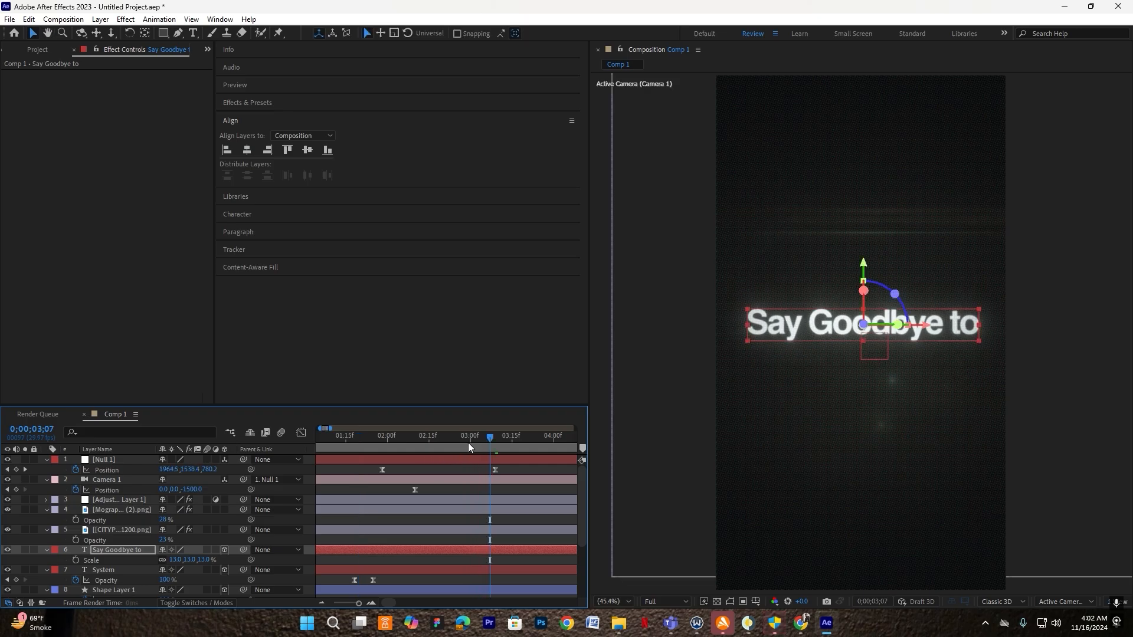
left_click_drag(469, 442, 345, 461)
key("space")
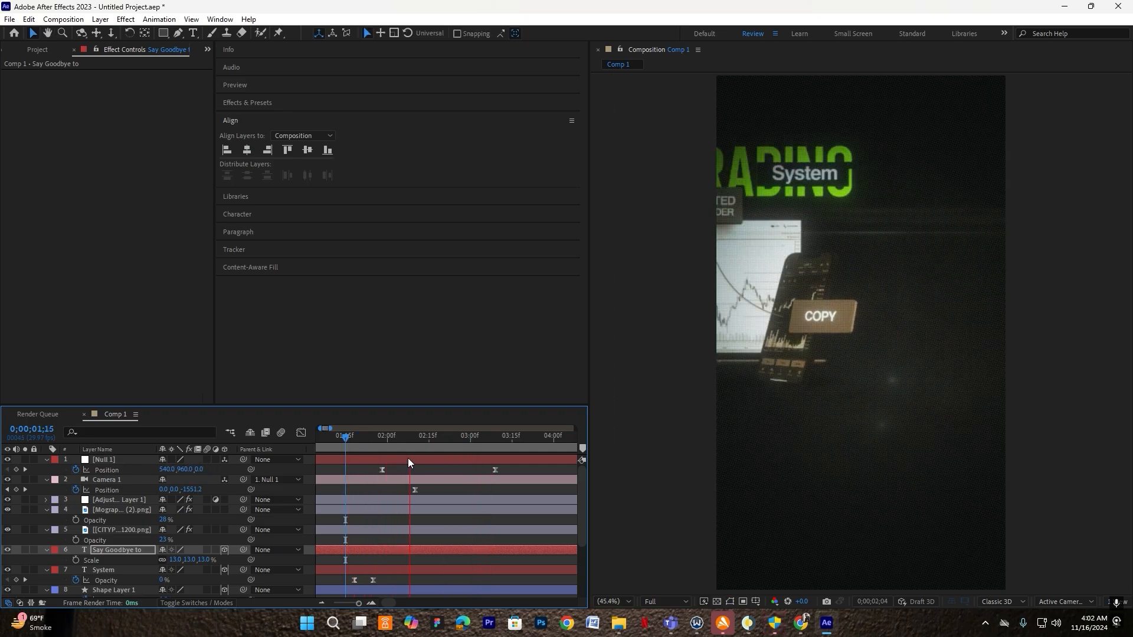
At 3;09, set the null's Position Y to 1819 and move the "Say Goodbye to" text down to the frame's middle, then preview from 1;17
left_click_drag(477, 440, 494, 433)
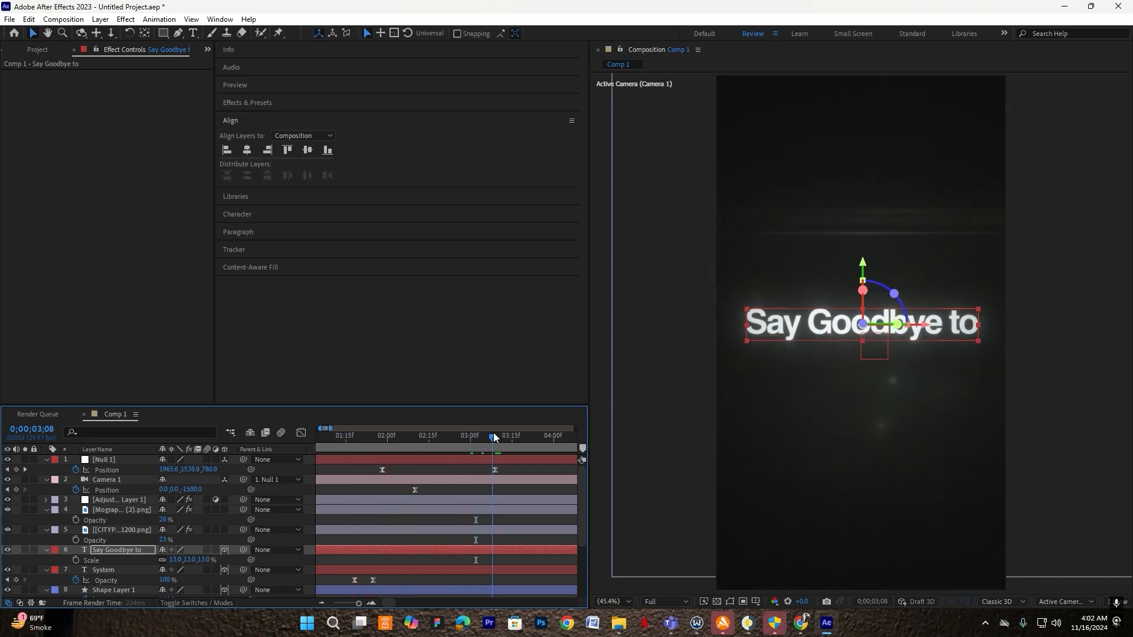
left_click(126, 470)
left_click_drag(197, 471, 339, 518)
left_click(110, 550)
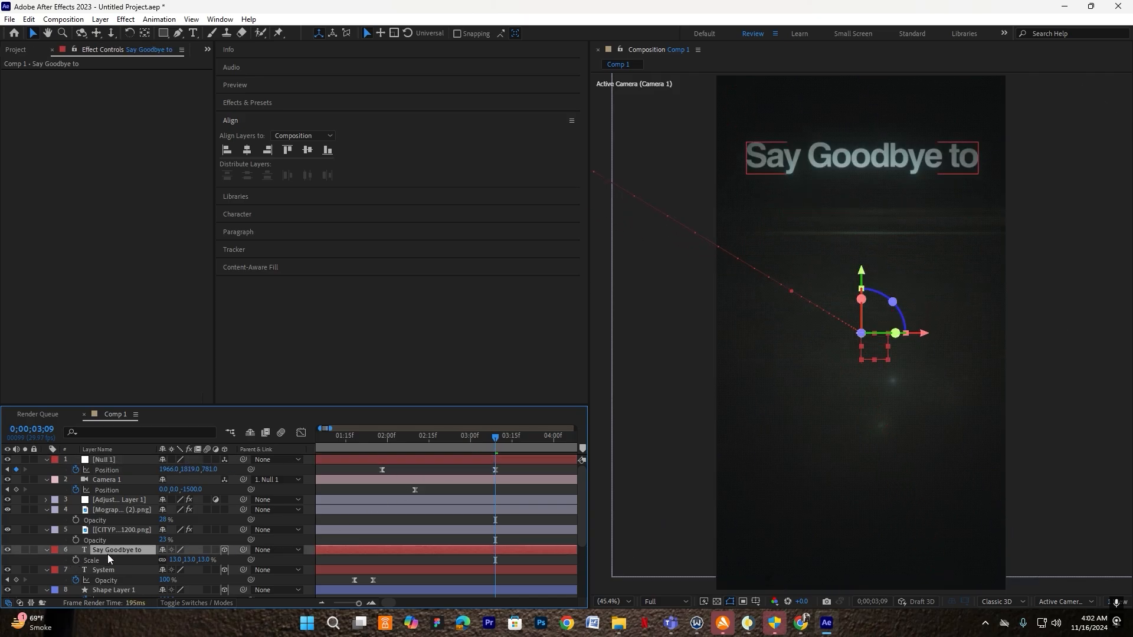
left_click_drag(823, 169, 824, 340)
left_click_drag(440, 436, 351, 447)
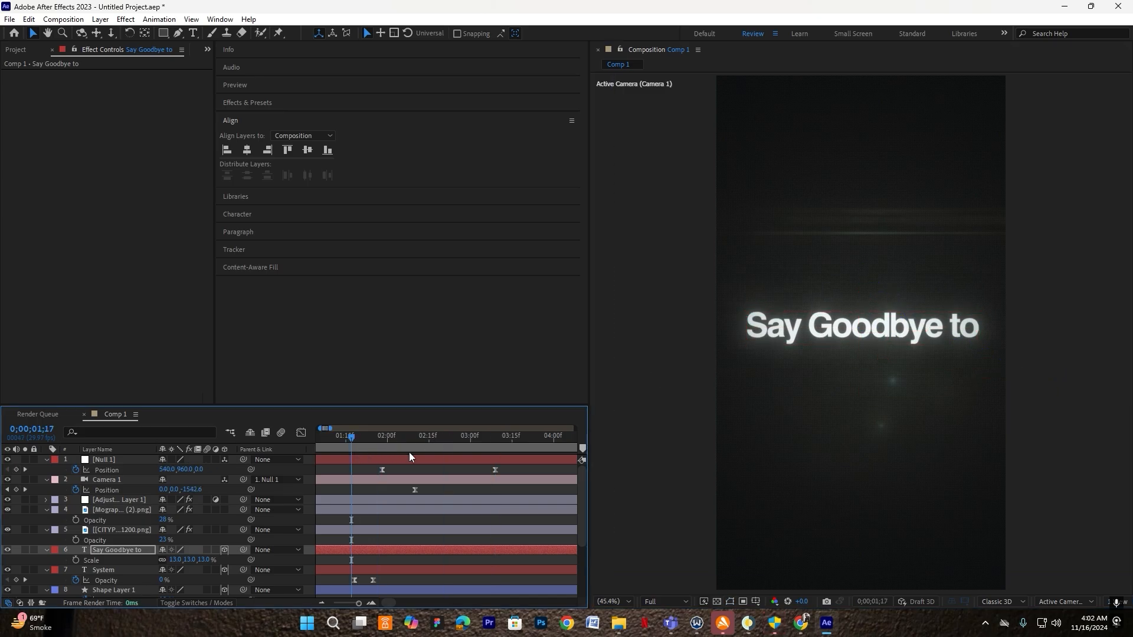
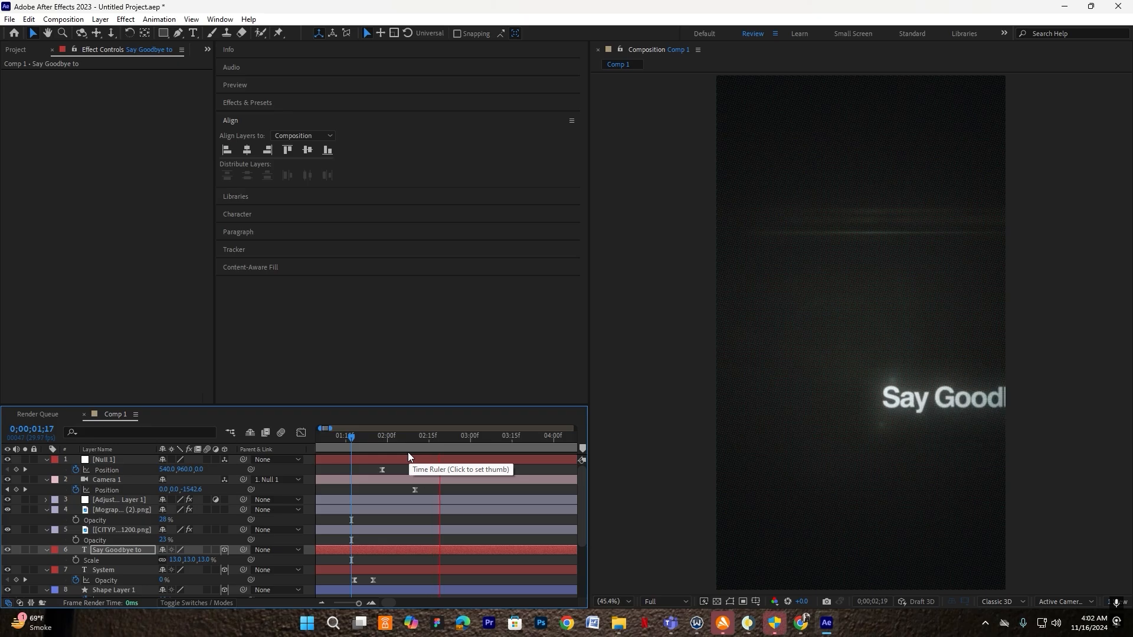
Set the null's Position Z to 982 at 3;09 and reduce the "Say Goodbye to" text's scale to 9%
left_click_drag(470, 441, 495, 443)
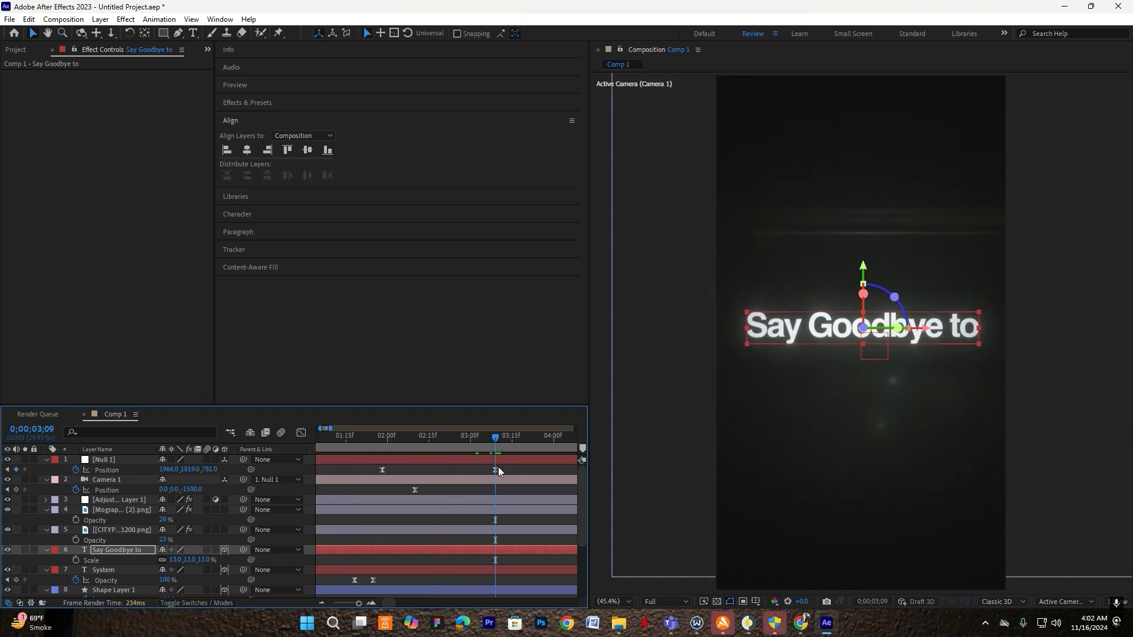
key("ctrl+z")
left_click_drag(218, 465, 179, 519)
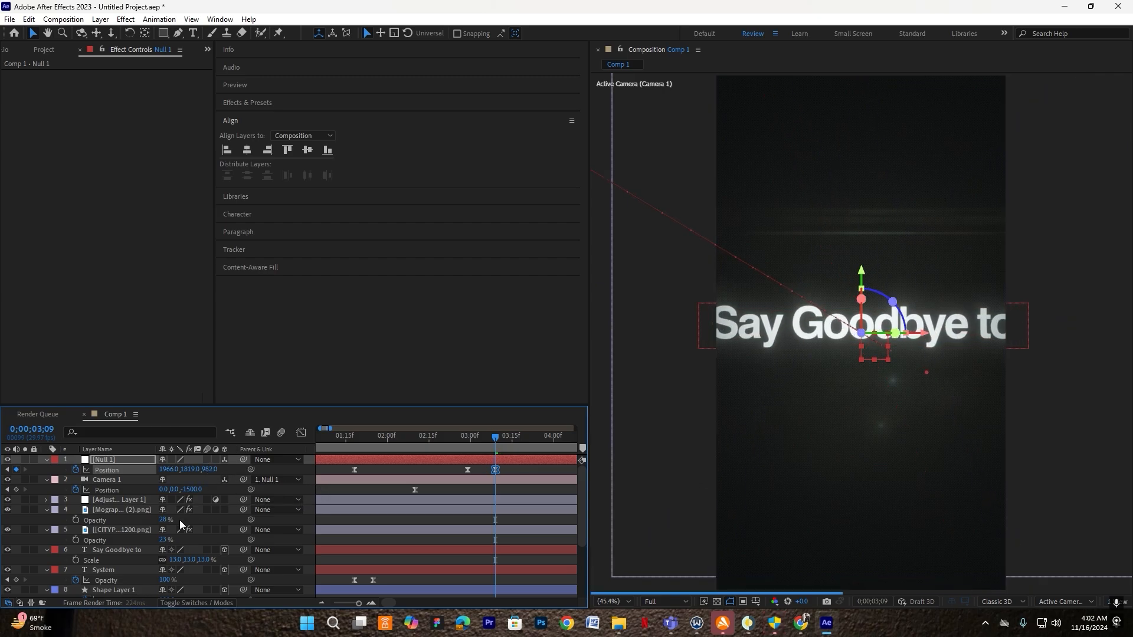
left_click(155, 551)
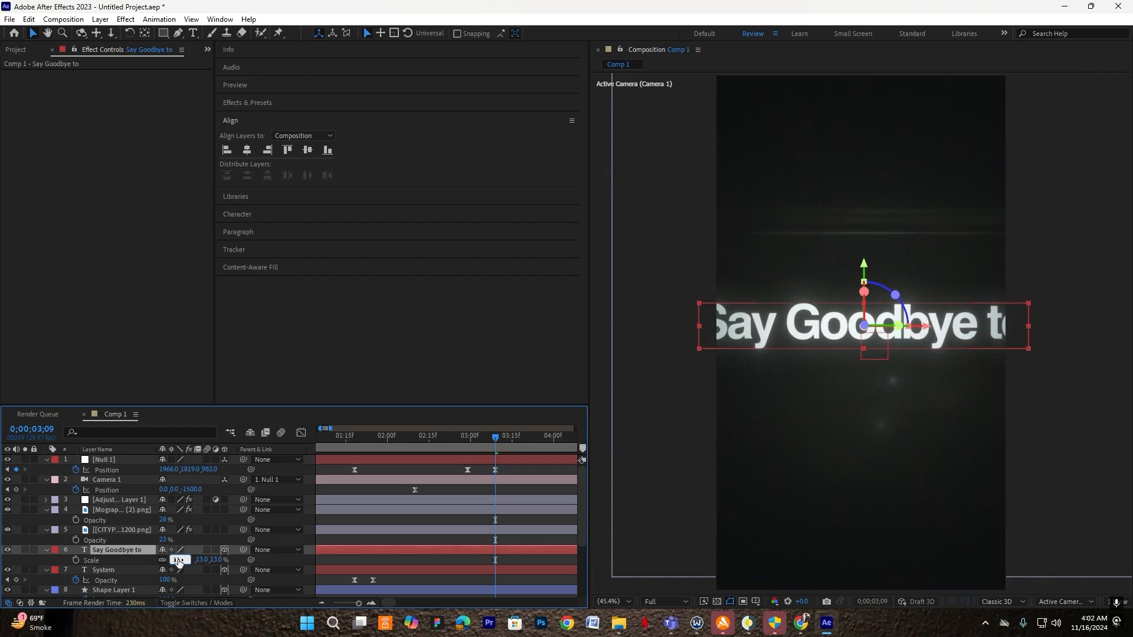
type("11")
key("Return")
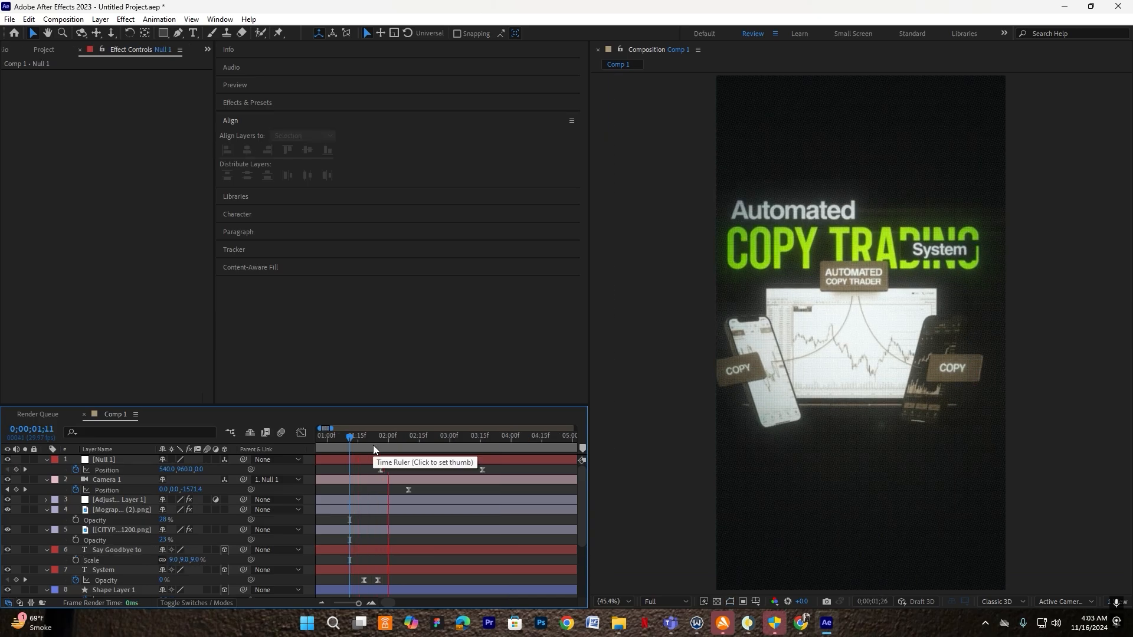
Duplicate the null, delete the copy's second Position keyframe and shift the copy so its remaining keyframe sits at about 3;05
left_click(477, 441)
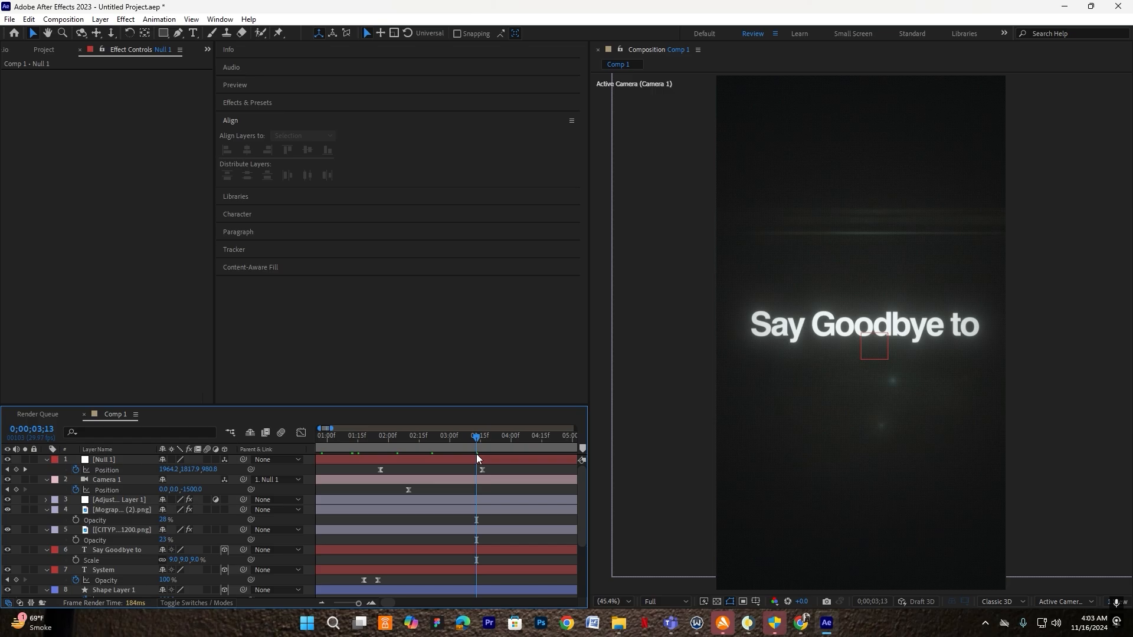
left_click(476, 458)
key("ctrl+d")
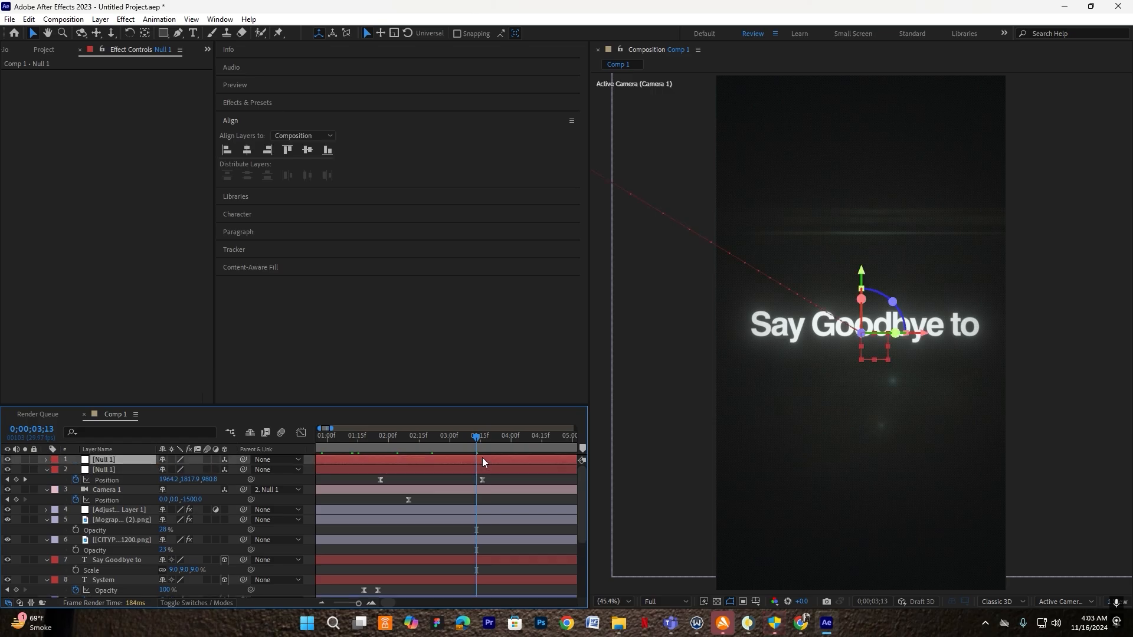
key("p")
left_click(481, 470)
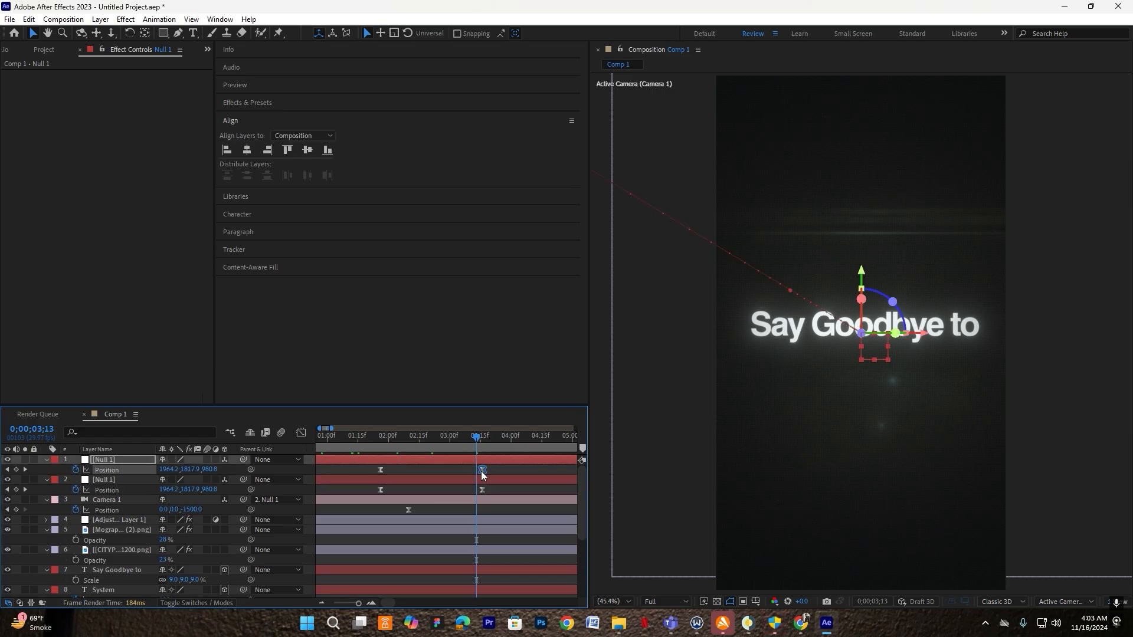
key("Delete")
left_click_drag(407, 459, 558, 442)
key("minus")
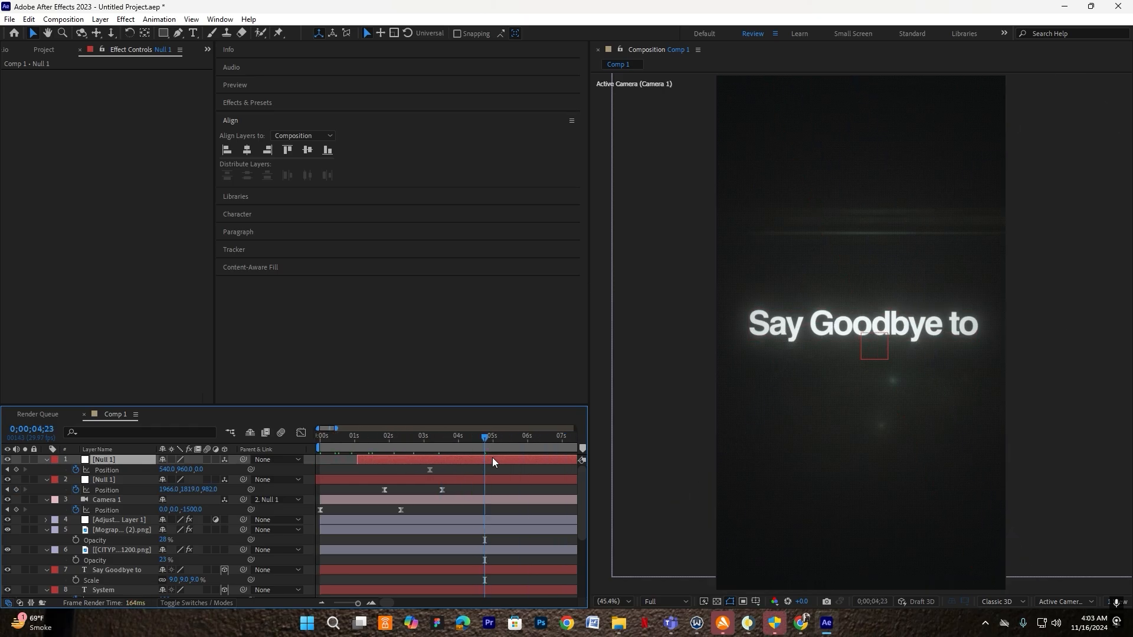
Parent the original null to the duplicated null and keyframe the duplicate's Position Y at 1581 at 4;28
key("equal")
left_click_drag(478, 461, 497, 444)
left_click_drag(185, 471, 117, 457)
key("ctrl+z")
left_click(116, 483)
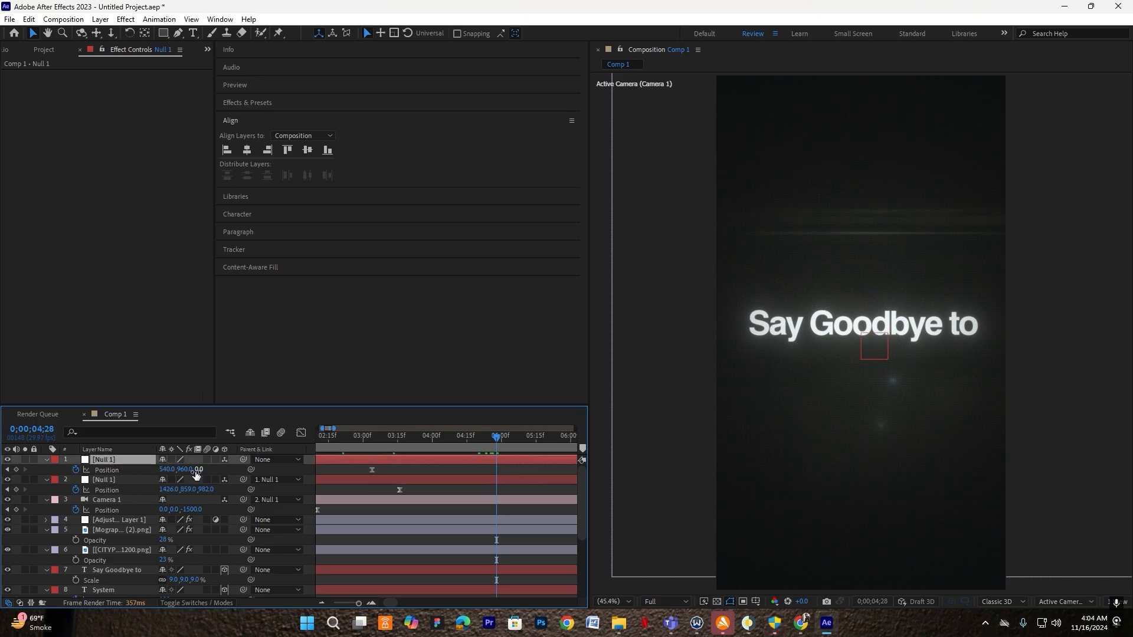
left_click_drag(186, 470, 451, 491)
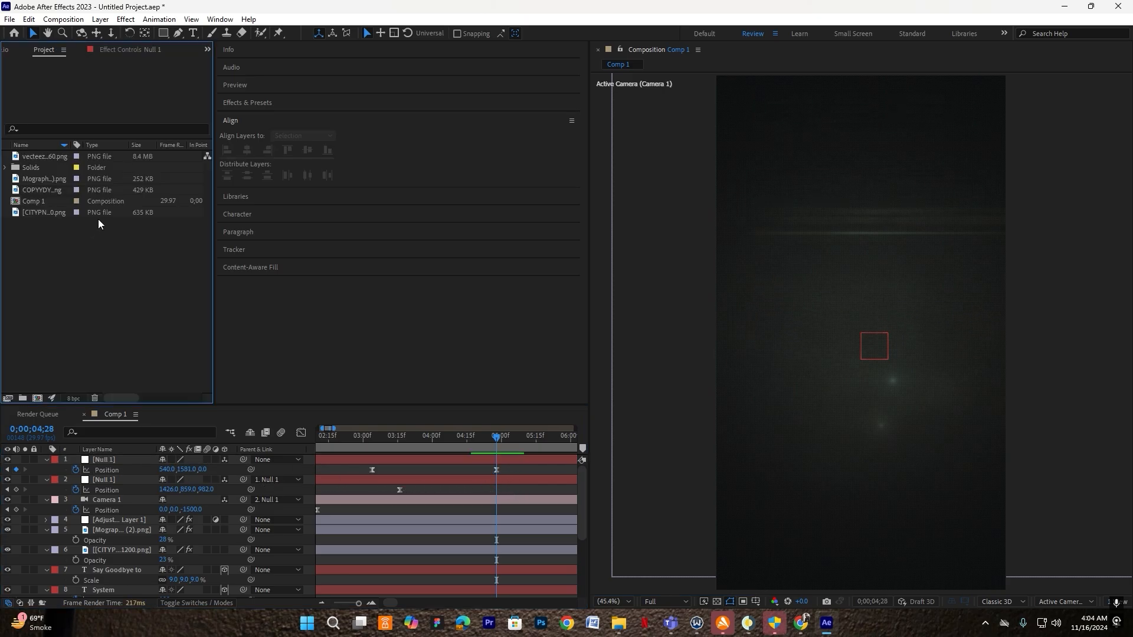
Add the vecteezy PNG of the man in formal attire to the composition, directly above the "Say Goodbye to" layer
left_click(50, 214)
left_click(40, 180)
left_click(41, 189)
left_click(30, 155)
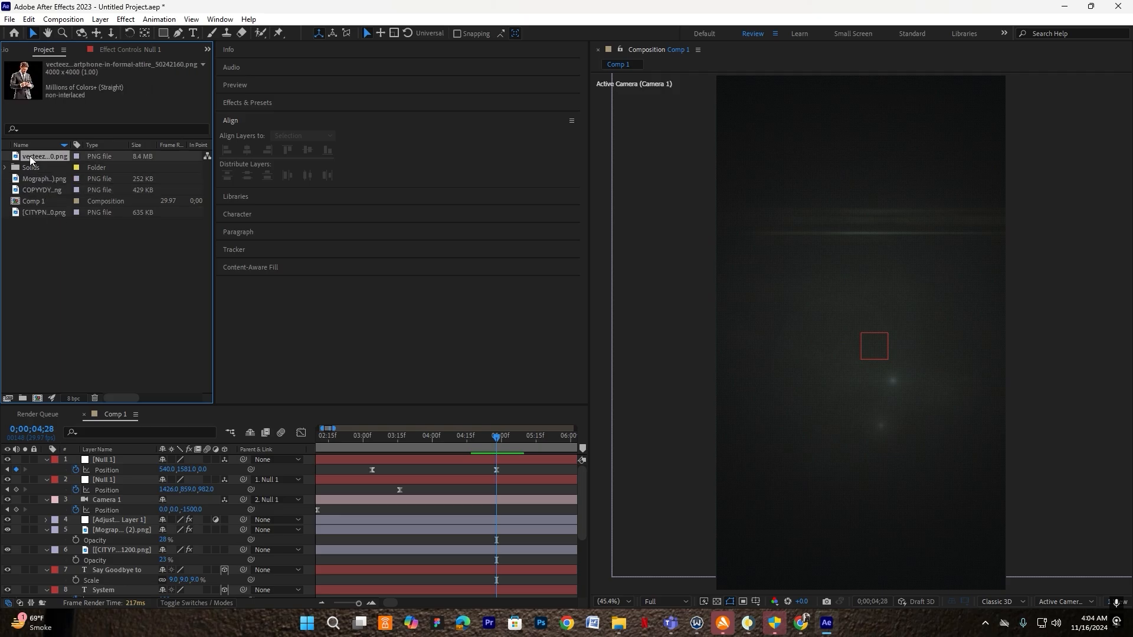
left_click_drag(106, 236, 124, 551)
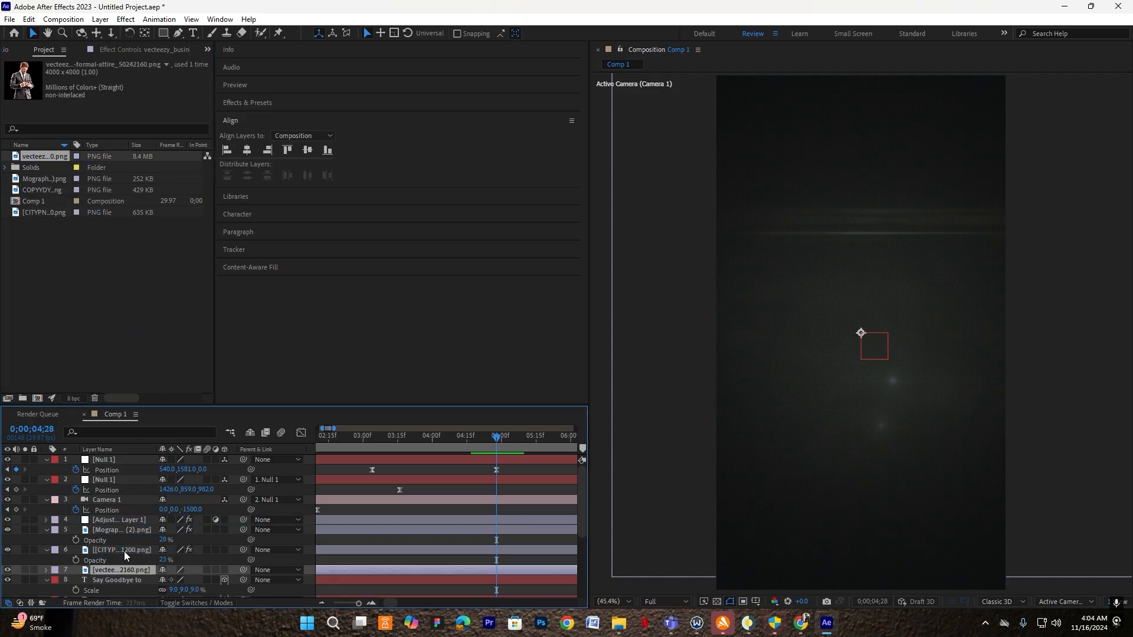
Scale the businessman image to 38% and make it a 3D layer
left_click_drag(176, 580, 140, 580)
left_click_drag(881, 338, 884, 393)
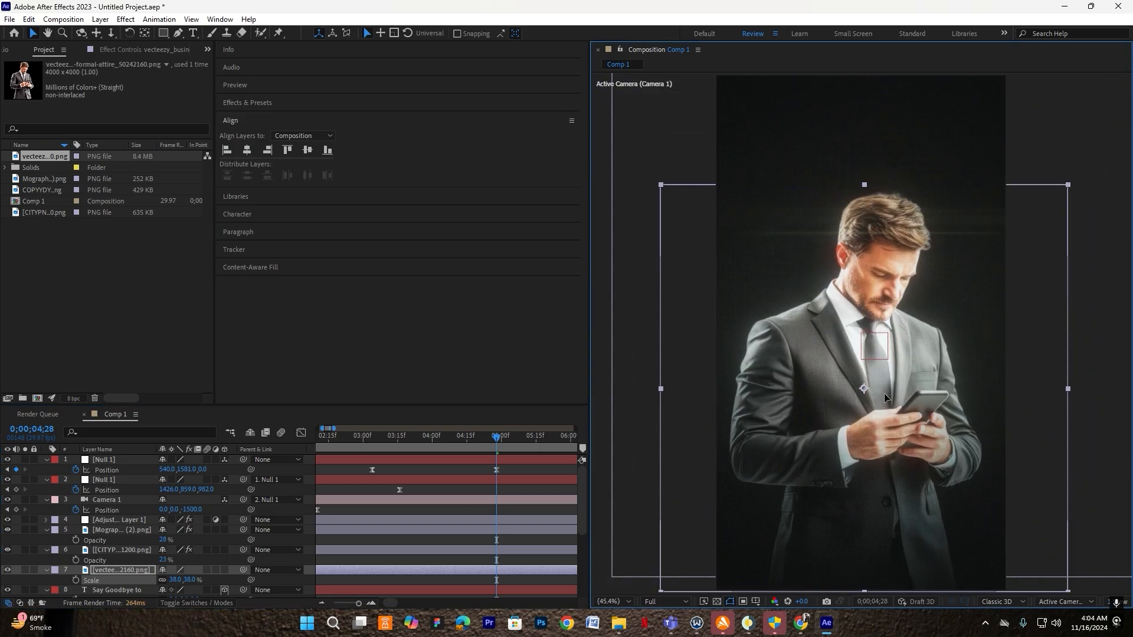
left_click(211, 582)
left_click(225, 572)
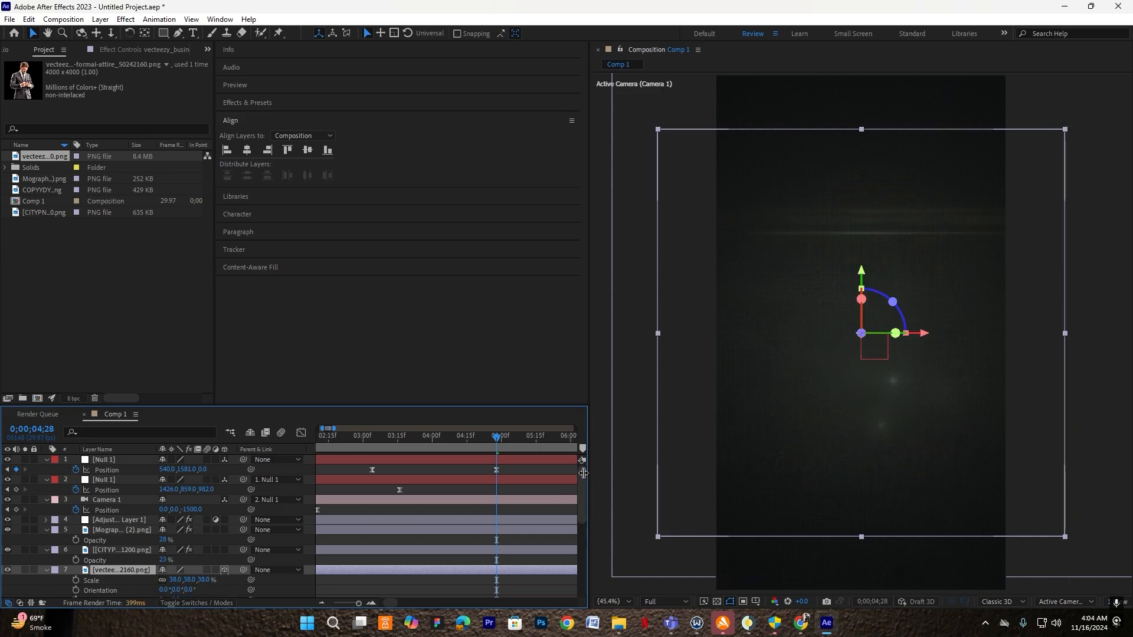
Split the composition into two views, move the businessman image along Z in the Top view and return to a single camera view
left_click_drag(587, 479, 451, 479)
left_click(1104, 602)
left_click(1077, 561)
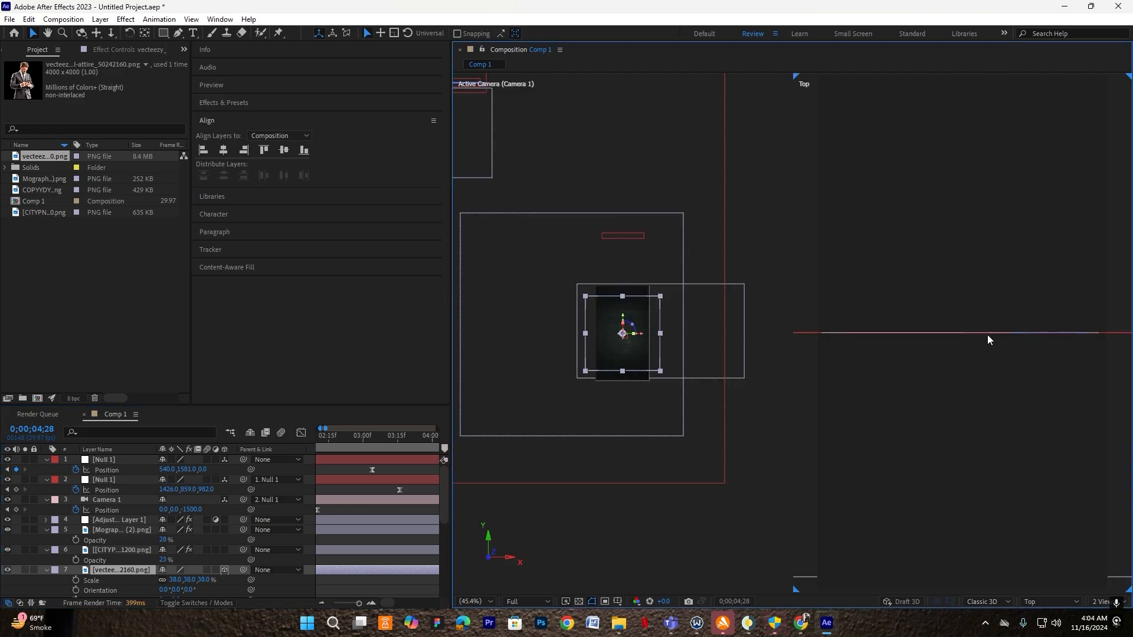
left_click_drag(1071, 293, 1072, 369)
left_click(1103, 601)
left_click(1085, 559)
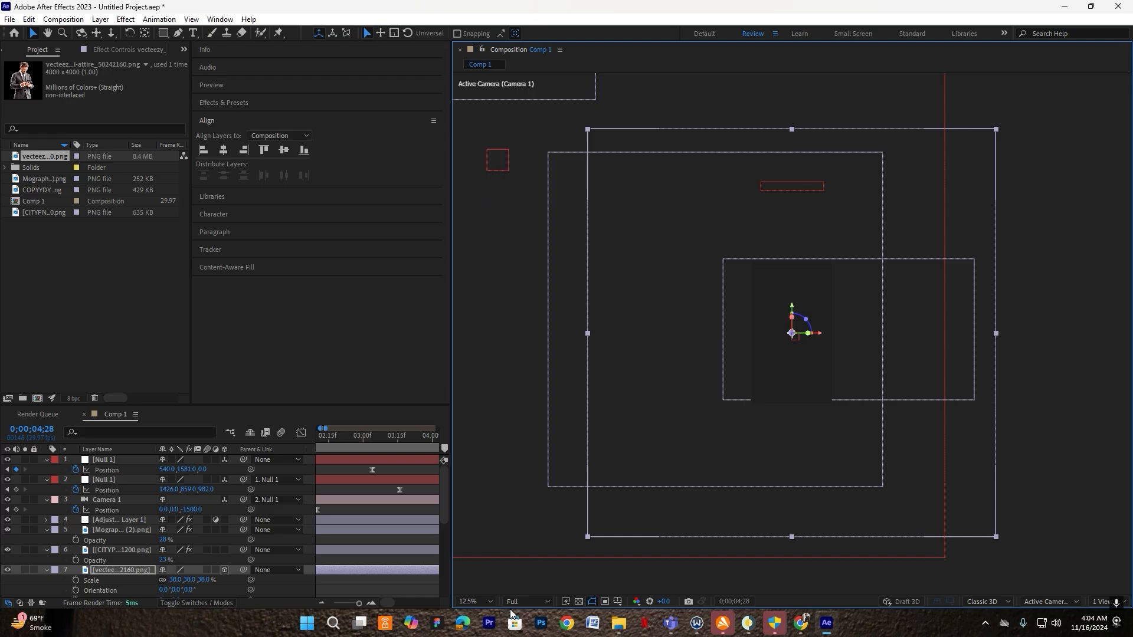
left_click(472, 601)
left_click(491, 391)
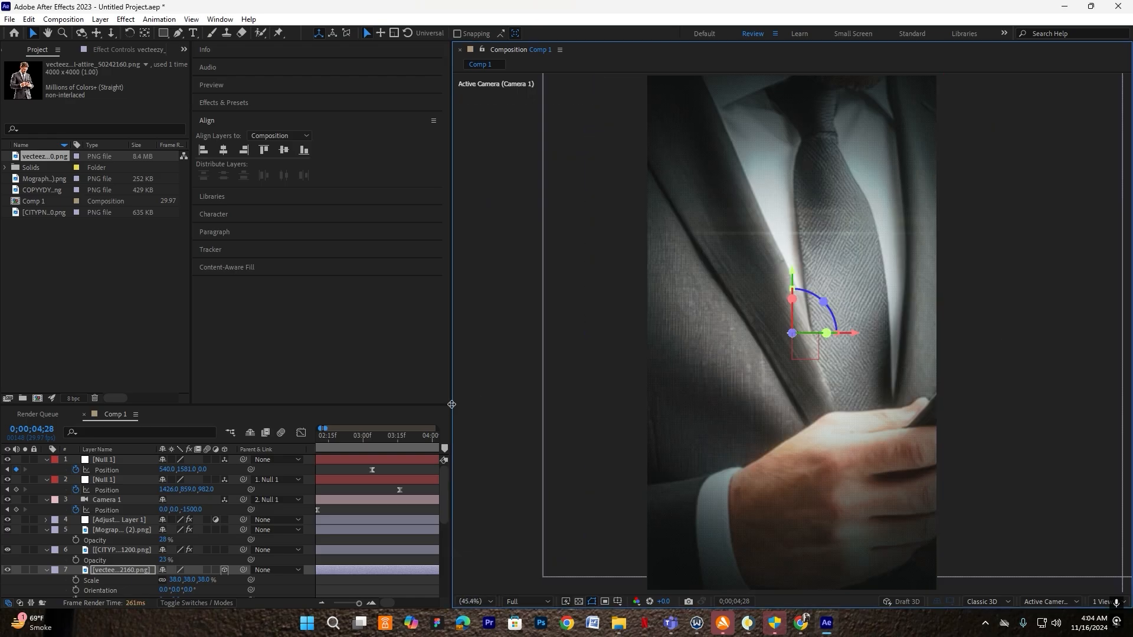
left_click_drag(453, 405, 744, 393)
Set the businessman image's scale to 11% and move it down so his head and upper body fill the lower frame
key("s")
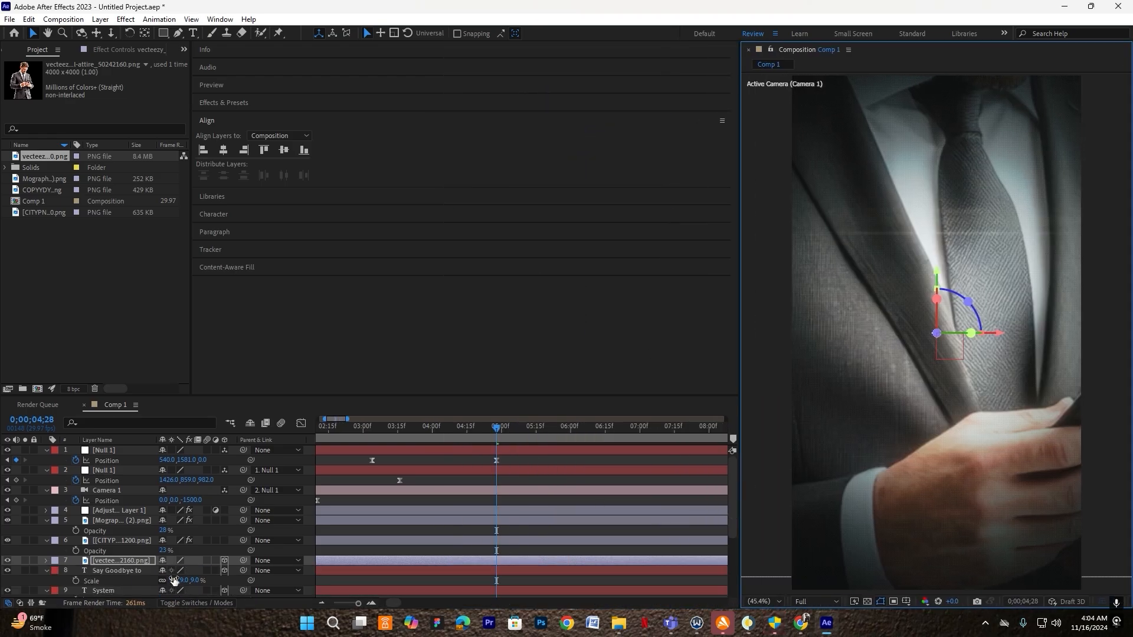
key("s")
left_click_drag(177, 574, 155, 576)
left_click_drag(921, 394, 927, 462)
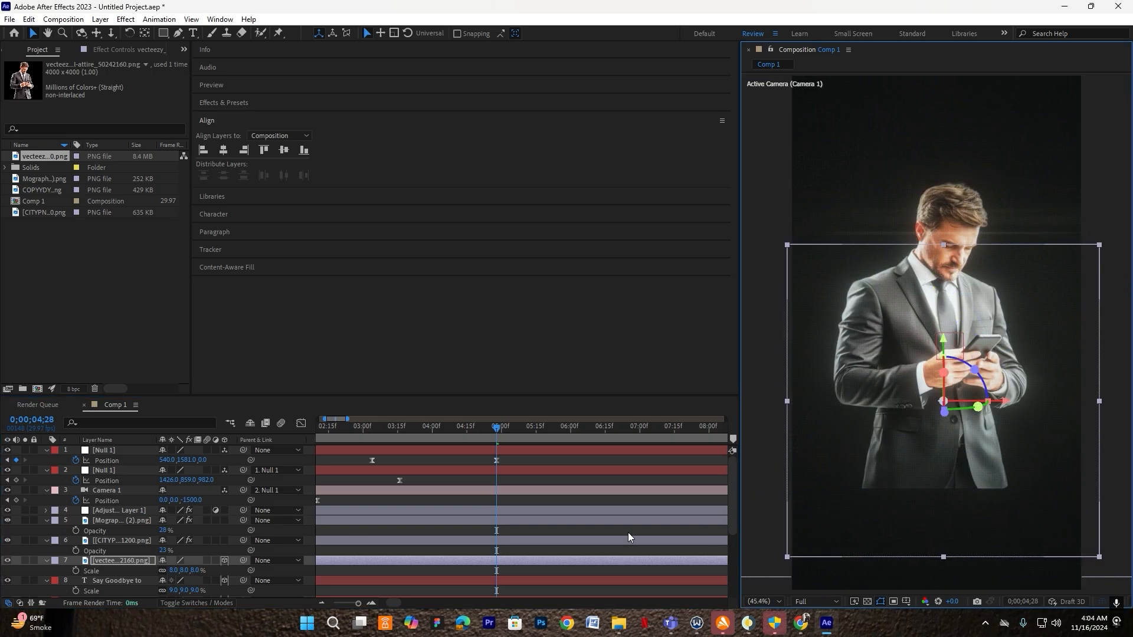
left_click_drag(177, 575, 180, 575)
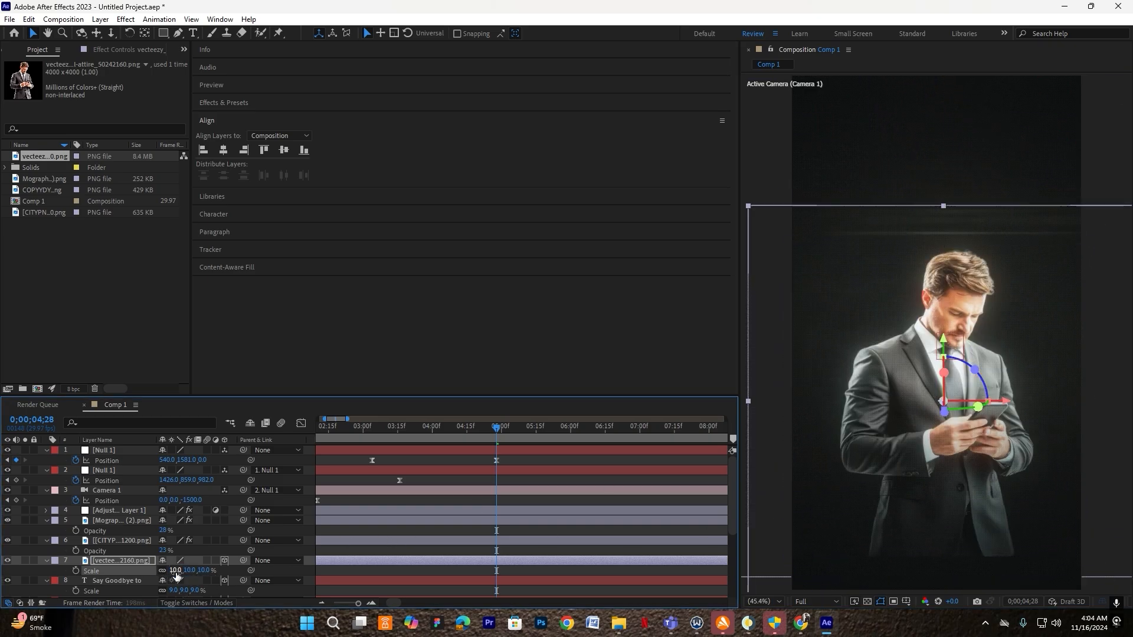
left_click_drag(996, 442, 990, 435)
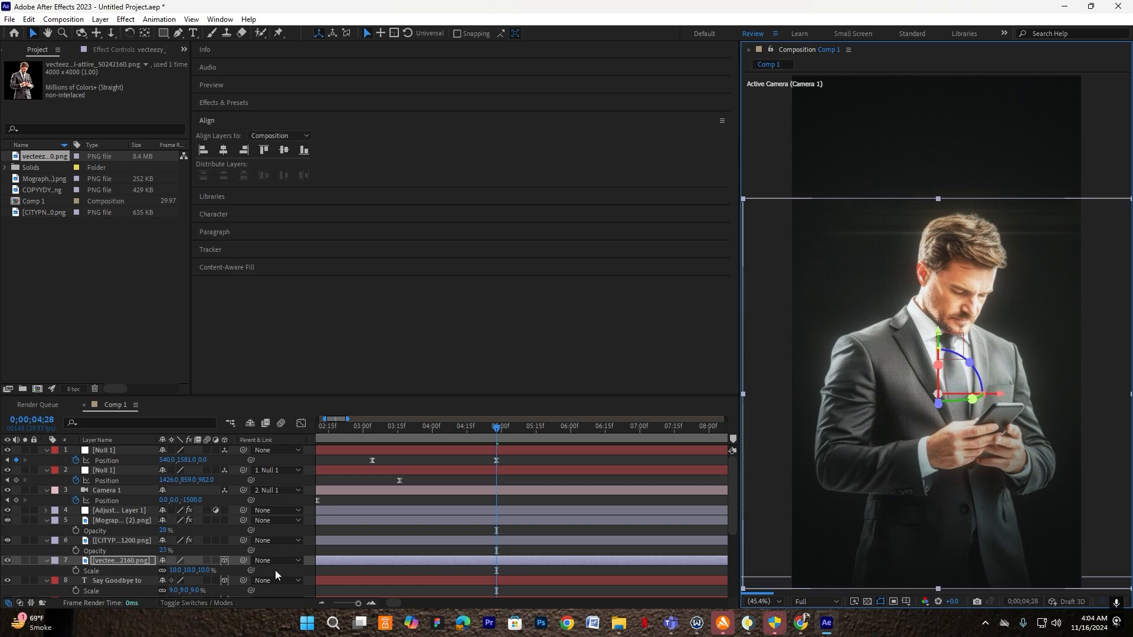
left_click(176, 571)
type("11")
left_click(451, 538)
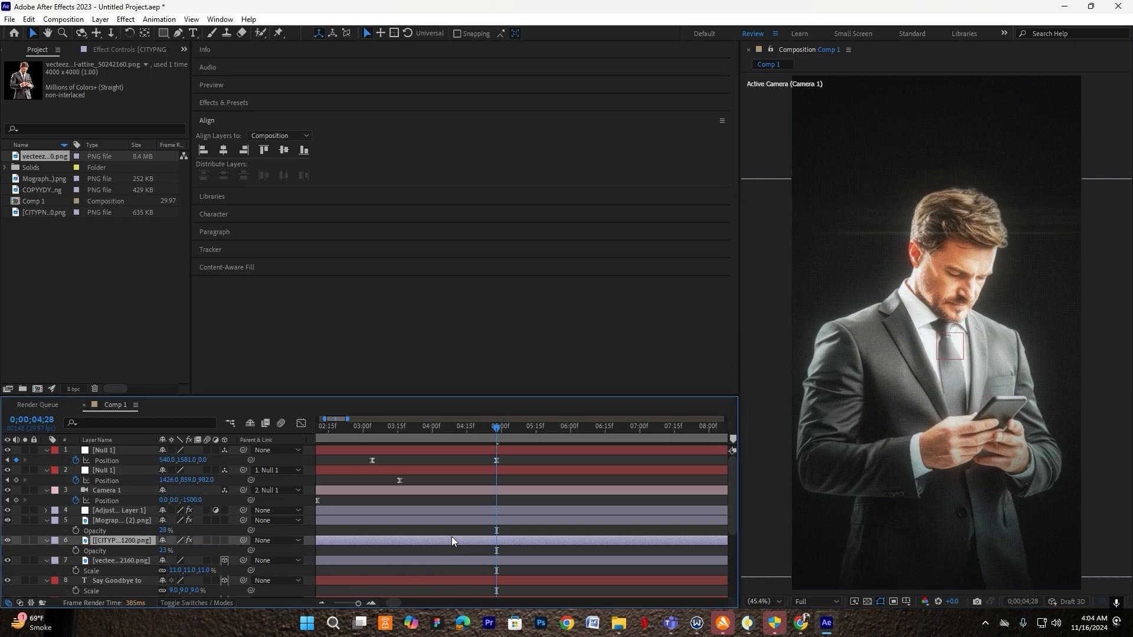
Nudge the businessman image slightly to fine-tune its placement in the frame and apply the Tint effect to its layer
left_click(137, 558)
left_click_drag(983, 429, 975, 437)
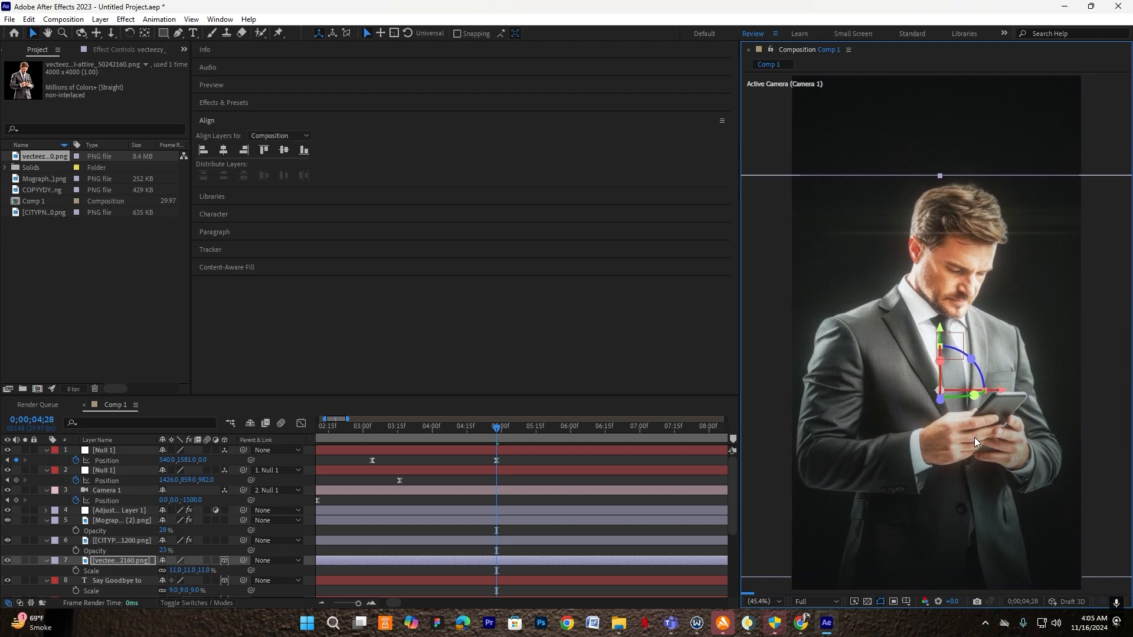
key("ctrl+space")
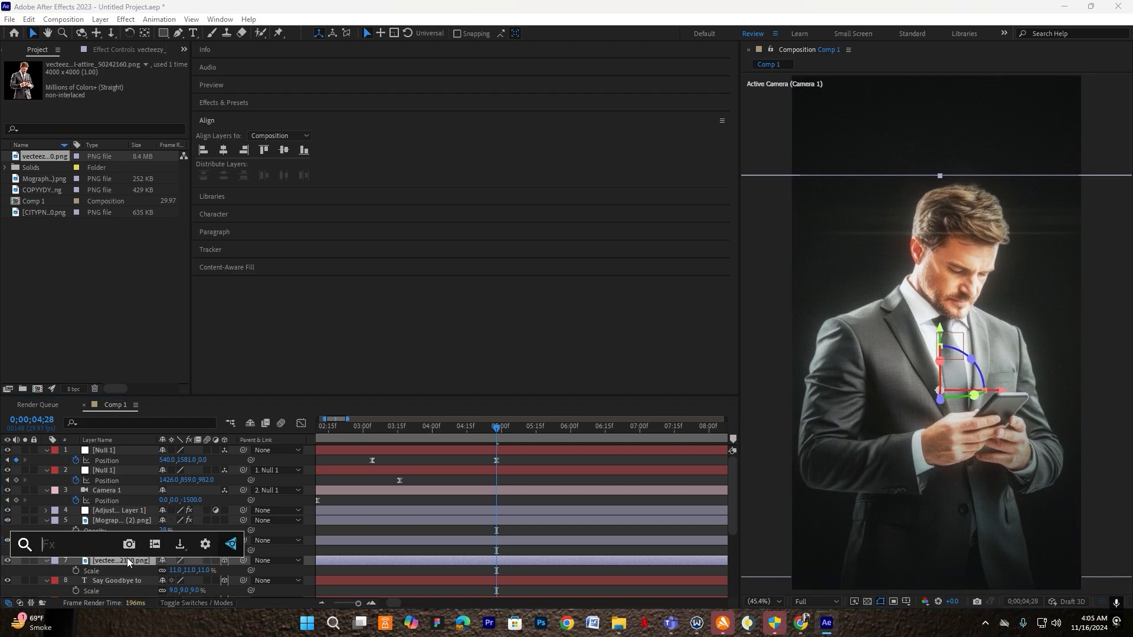
type("tint")
left_click(72, 492)
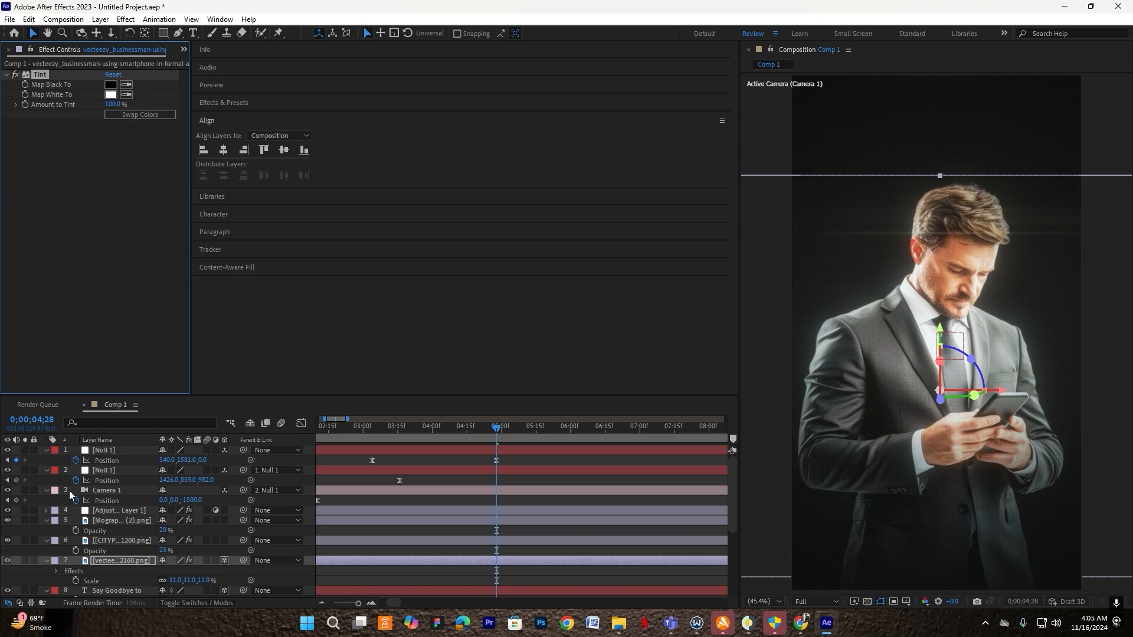
left_click_drag(906, 453, 911, 448)
Apply the Curves effect to the businessman layer and pull the RGB curve's midpoint slightly down to darken it
left_click(127, 560)
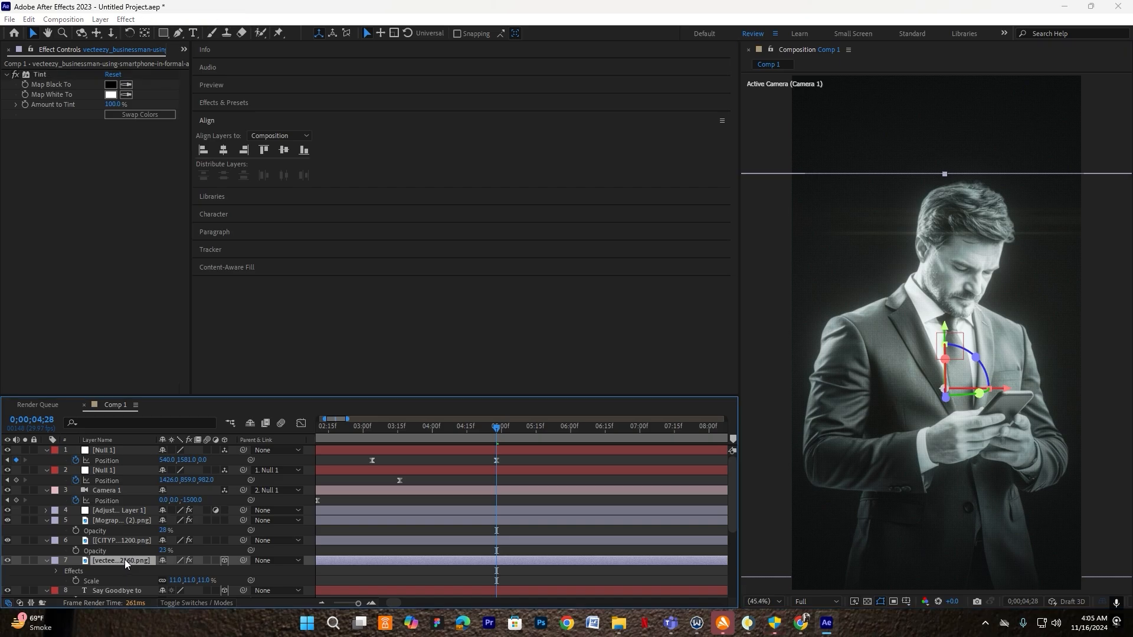
key("ctrl+space")
type("cur")
left_click(60, 493)
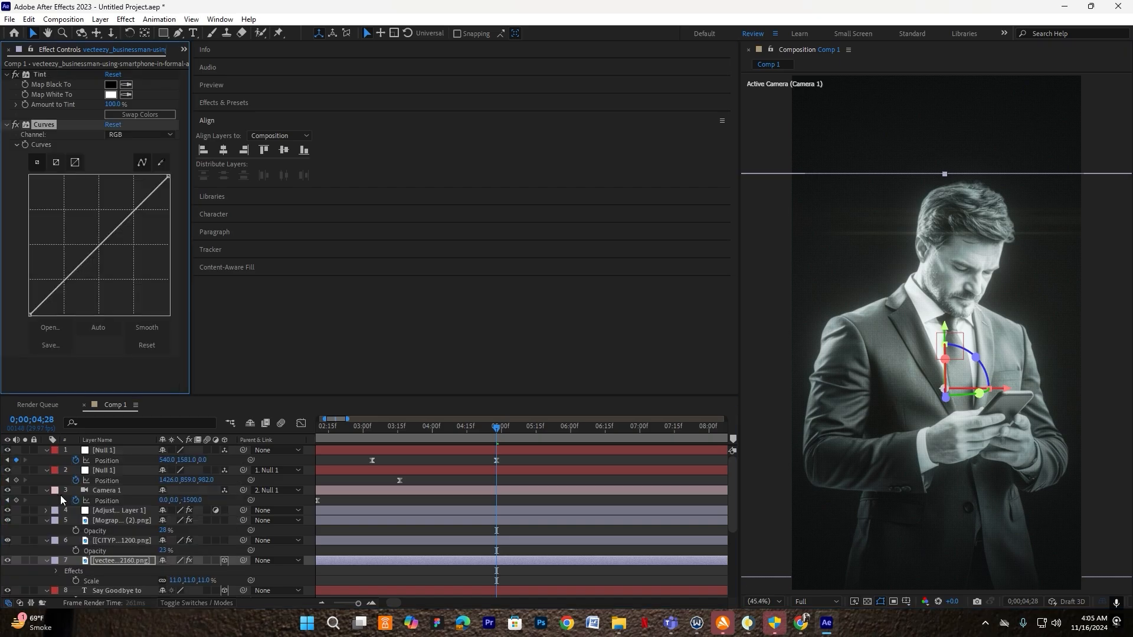
left_click_drag(103, 248, 105, 248)
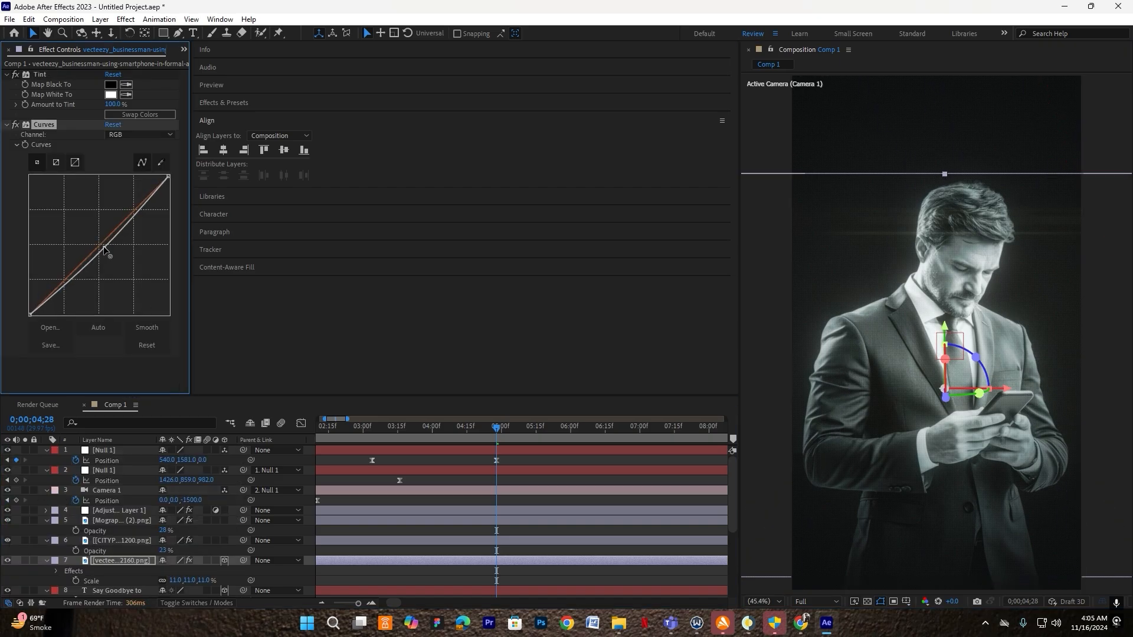
Replace the Tint effect on the businessman layer with Tritone
left_click(40, 72)
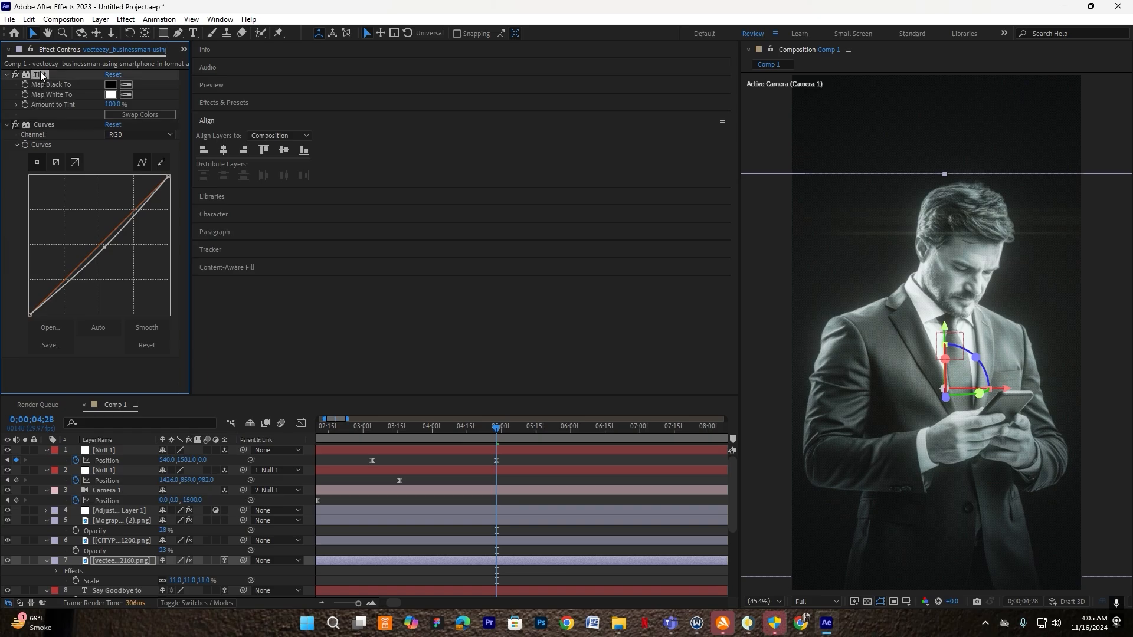
key("Delete")
key("ctrl+space")
type("tritone")
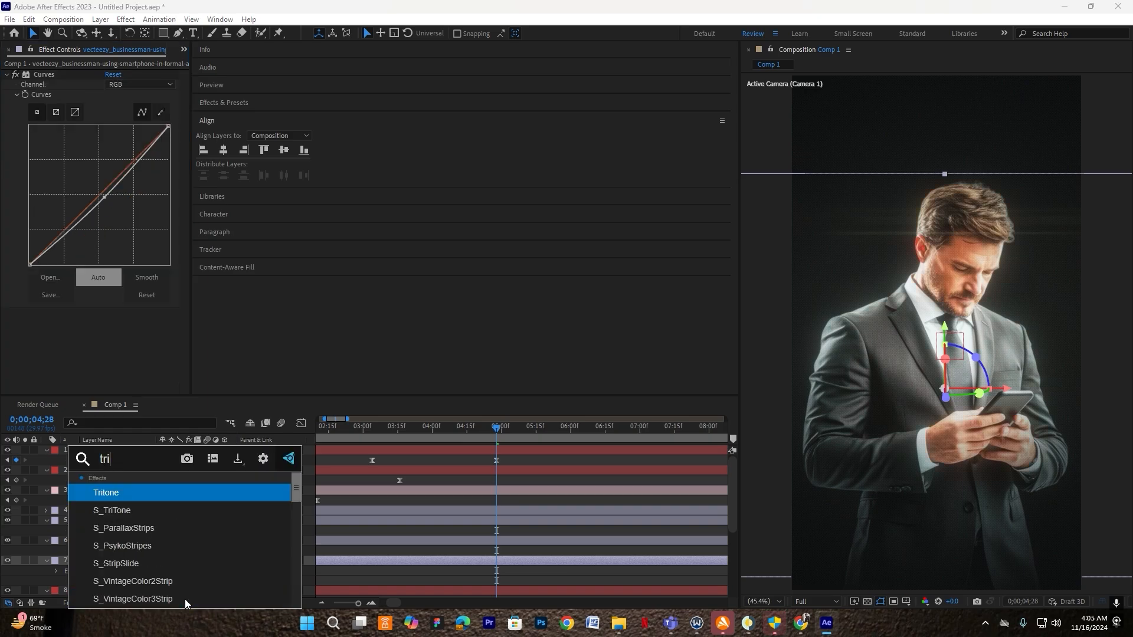
left_click(130, 486)
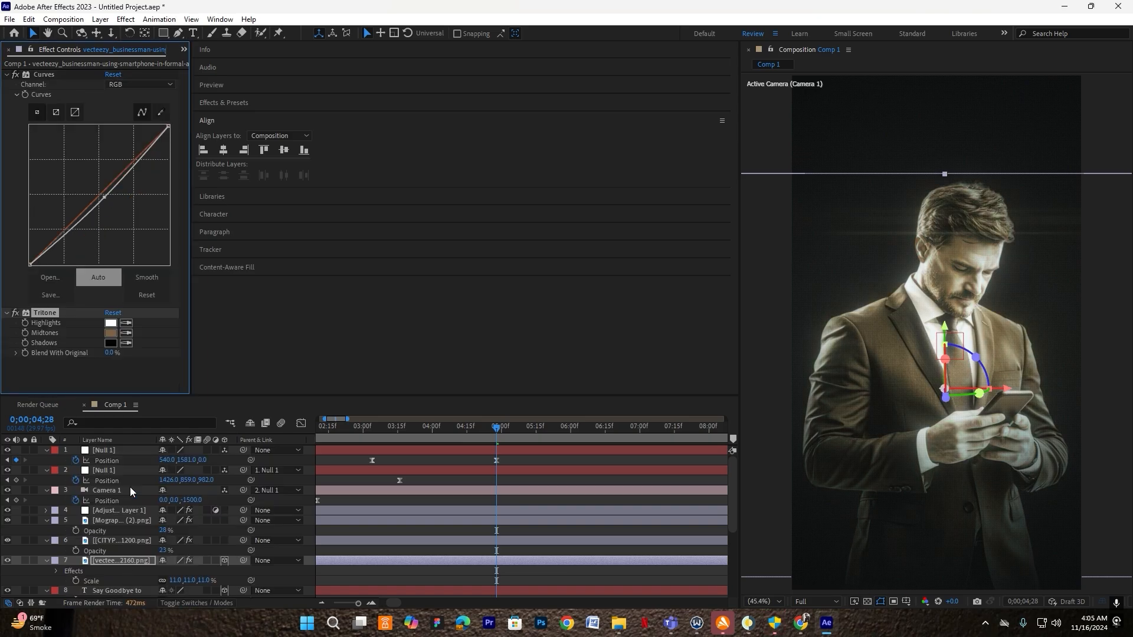
Adjust the RGB curve's midpoint to darken the businessman a little more and move Tritone above Curves in the effect order
left_click_drag(106, 197, 108, 193)
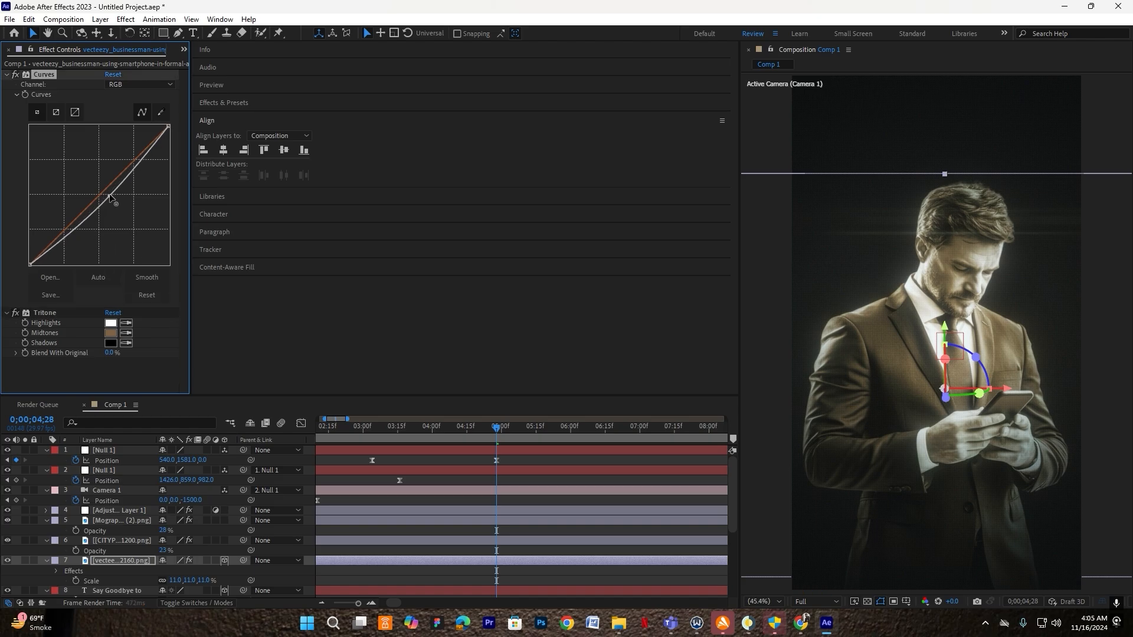
left_click_drag(42, 313, 47, 72)
left_click(596, 466)
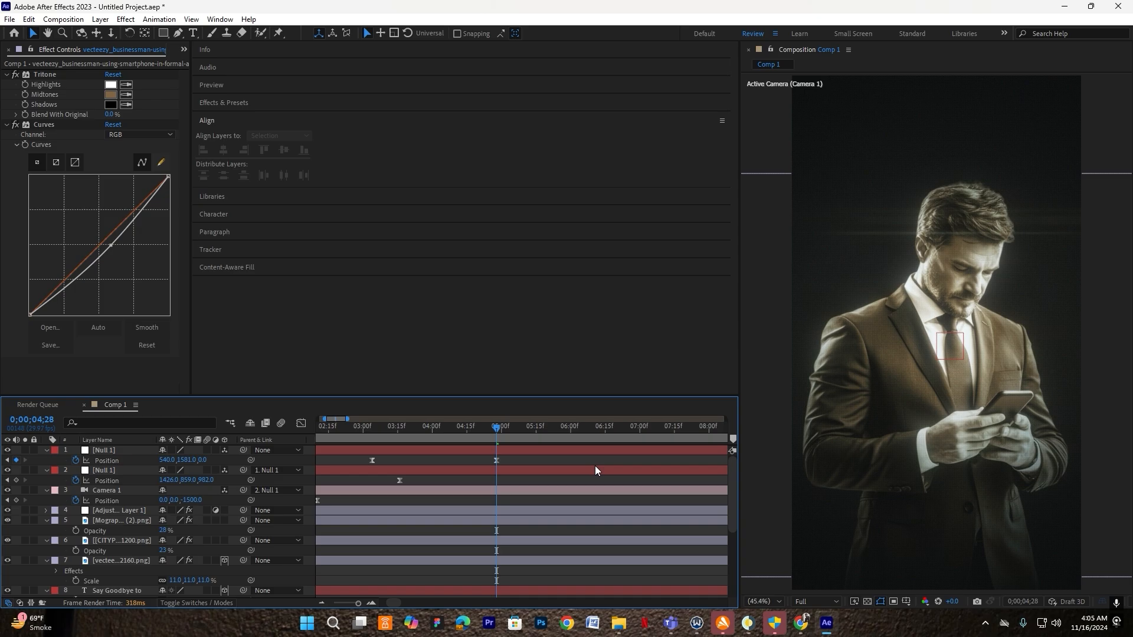
Reshape the speed graph of the uppermost Null 1's position keyframes, raising the last keyframe's incoming influence to about 90%
key("minus")
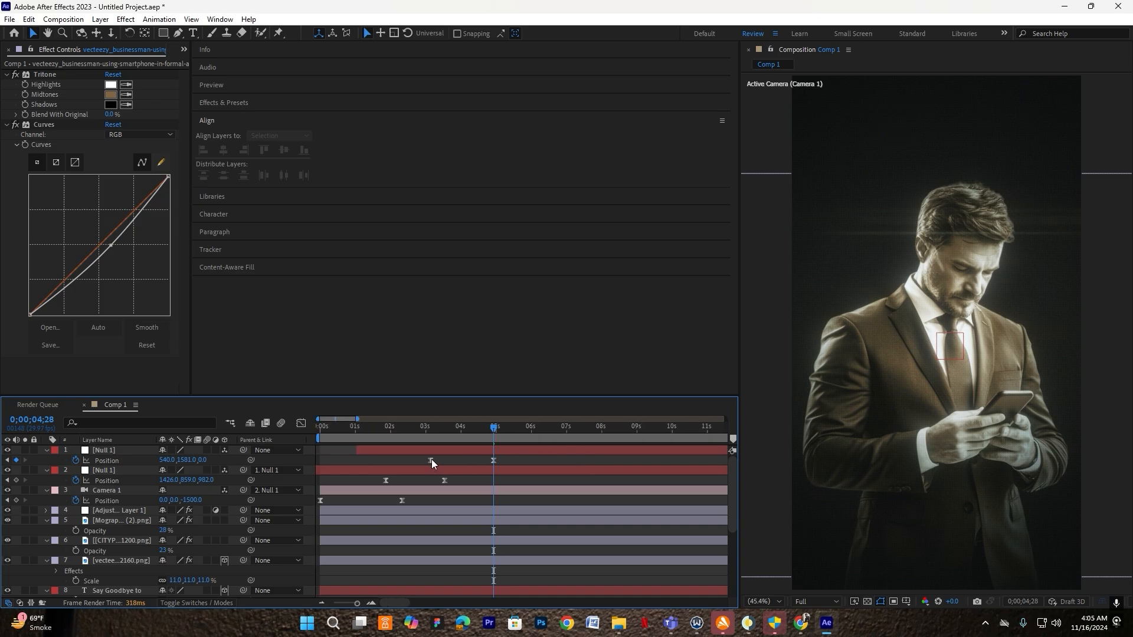
left_click_drag(483, 429, 417, 429)
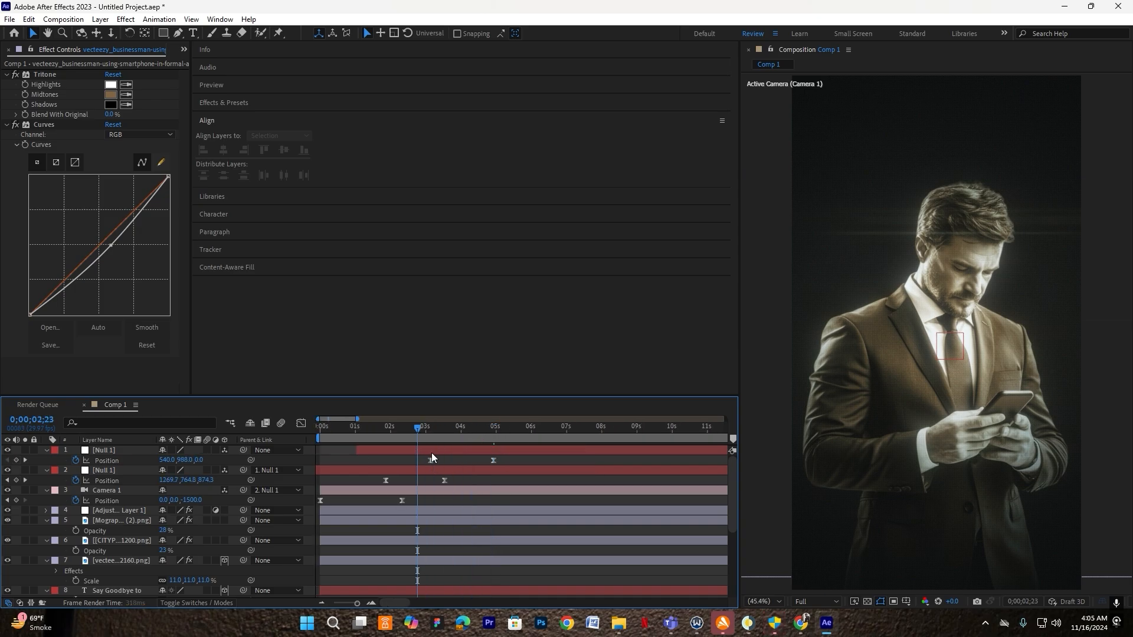
scroll(431, 452, "up", 1)
left_click_drag(575, 466, 428, 456)
left_click(301, 423)
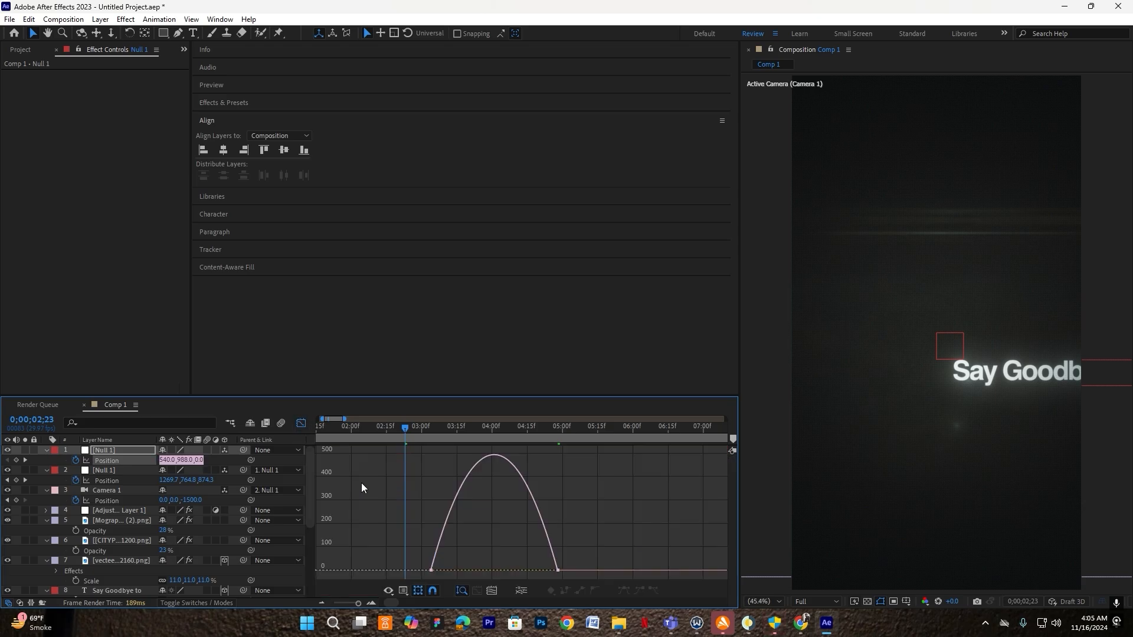
left_click_drag(404, 589, 404, 589)
scroll(525, 568, "up", 1)
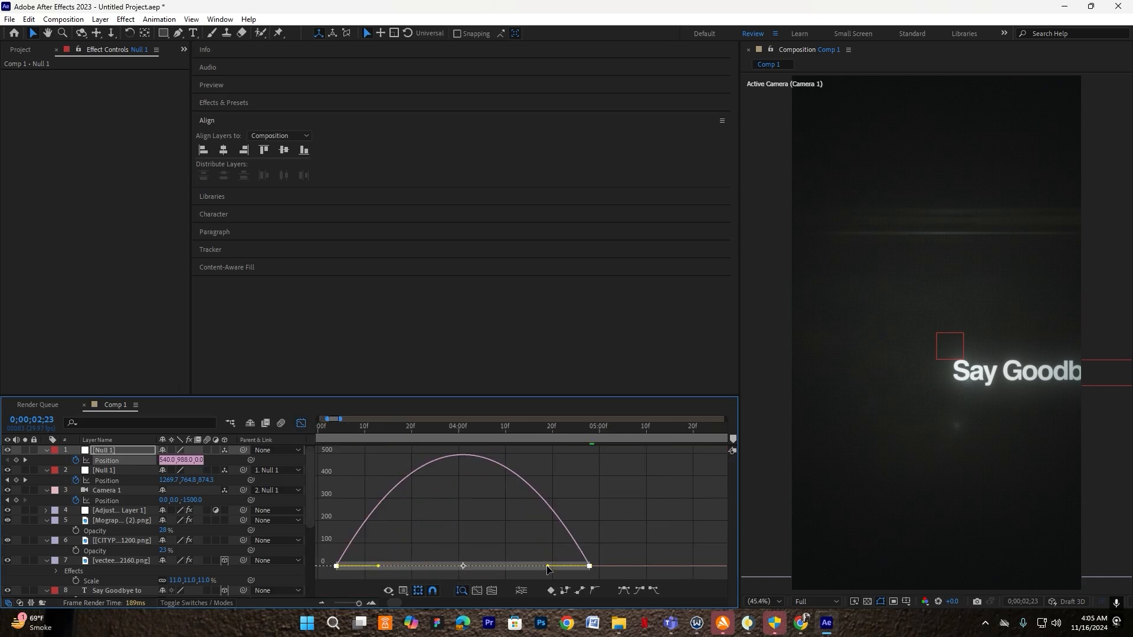
left_click_drag(548, 566, 474, 567)
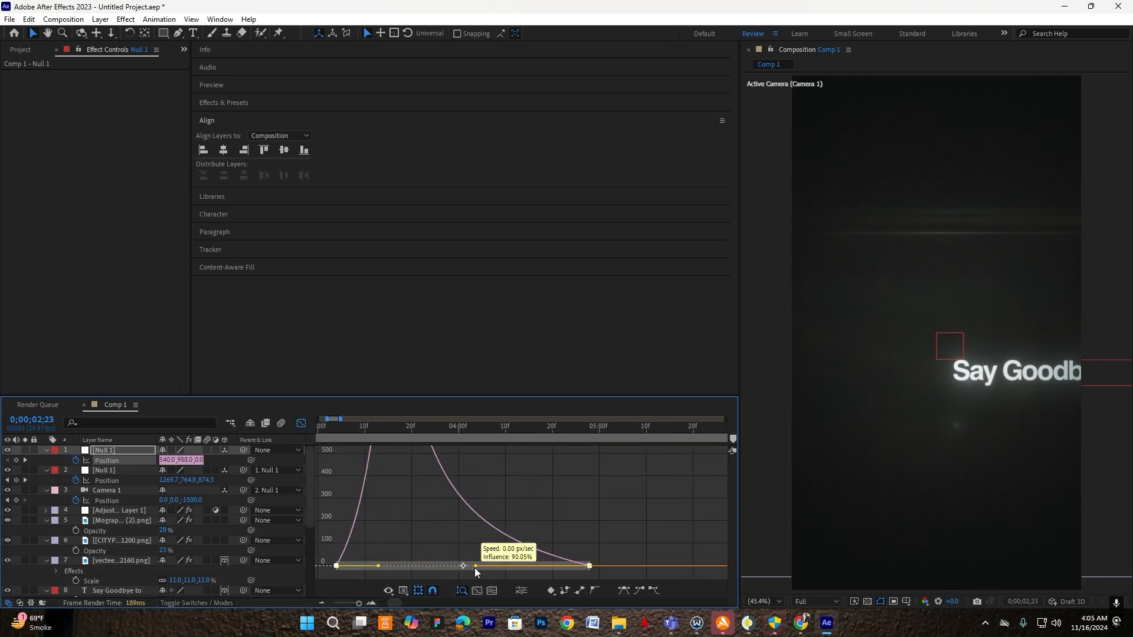
left_click(302, 423)
Preview the transition to the businessman and shift the uppermost Null 1 layer about 9 frames later in the timeline
left_click(382, 457)
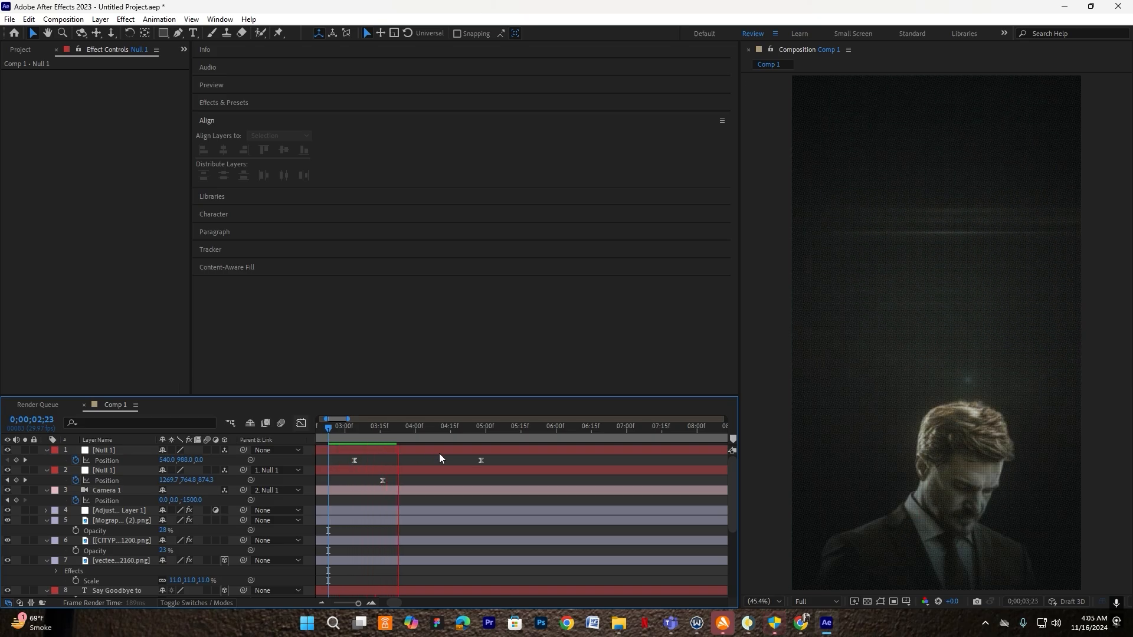
left_click_drag(419, 432, 316, 443)
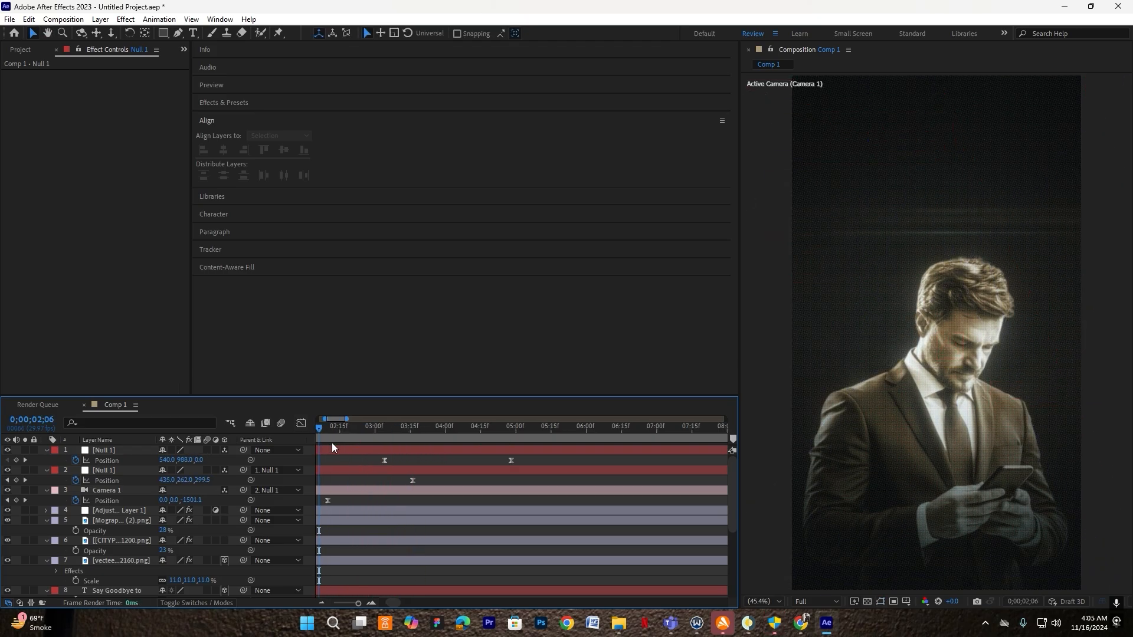
left_click(856, 342)
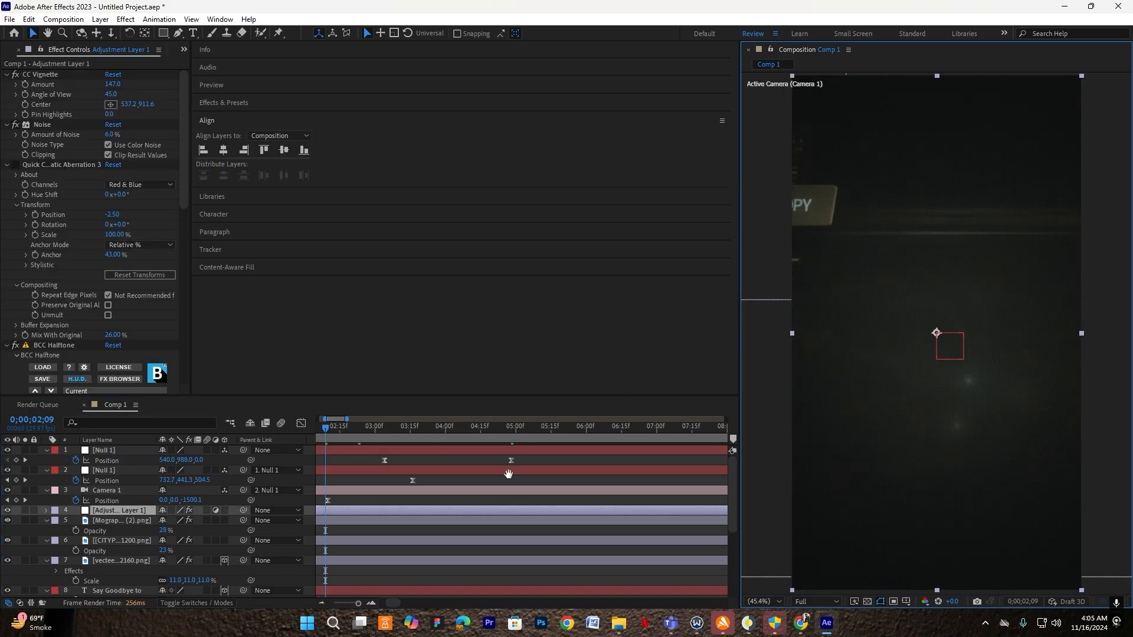
key("space")
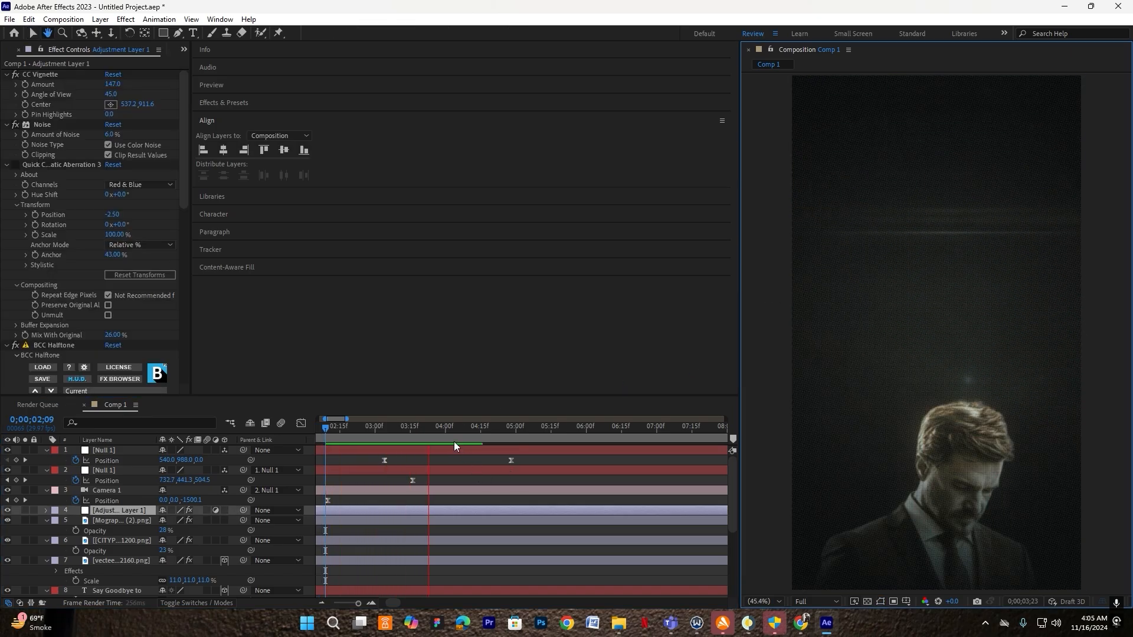
left_click_drag(353, 434, 408, 448)
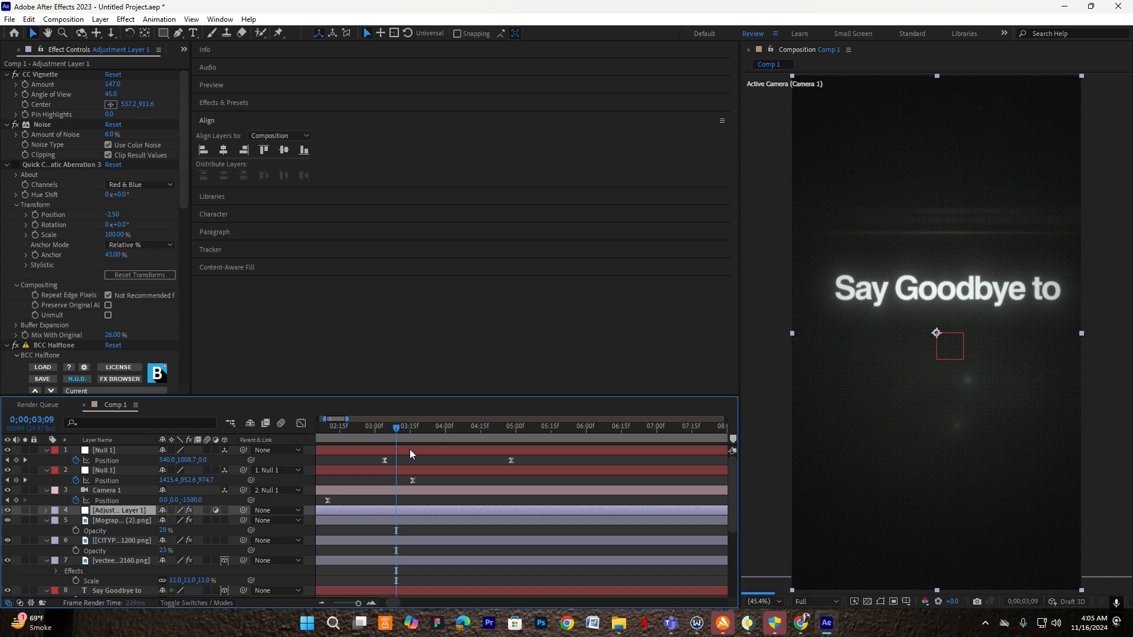
key("space")
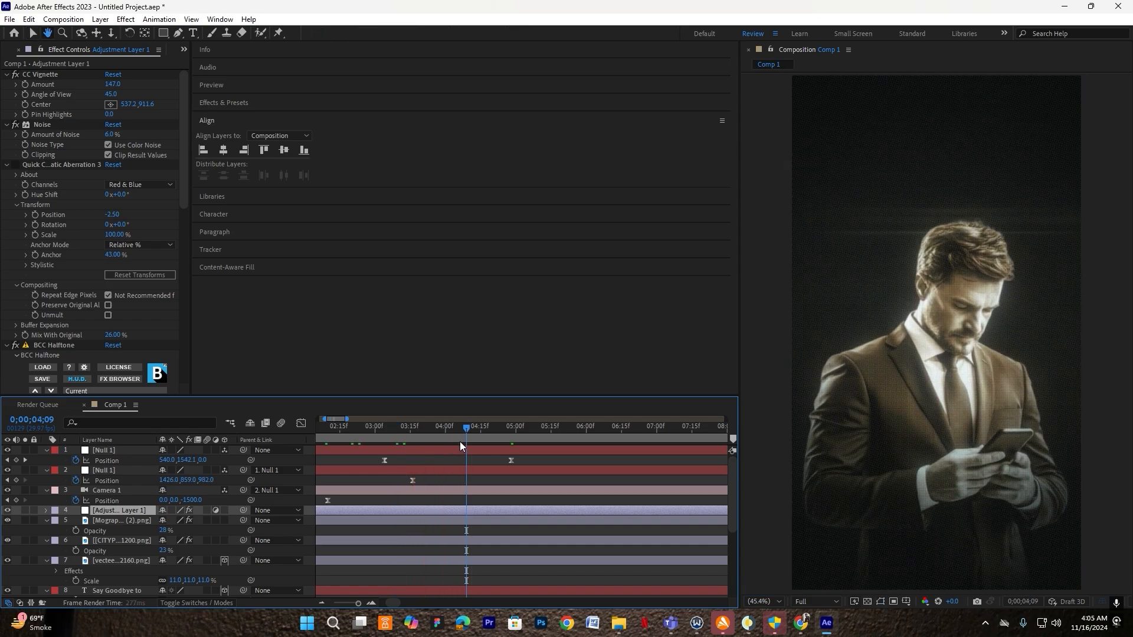
mouse_move(406, 450)
left_mouse_down()
mouse_move(426, 452)
mouse_move(404, 434)
left_mouse_up()
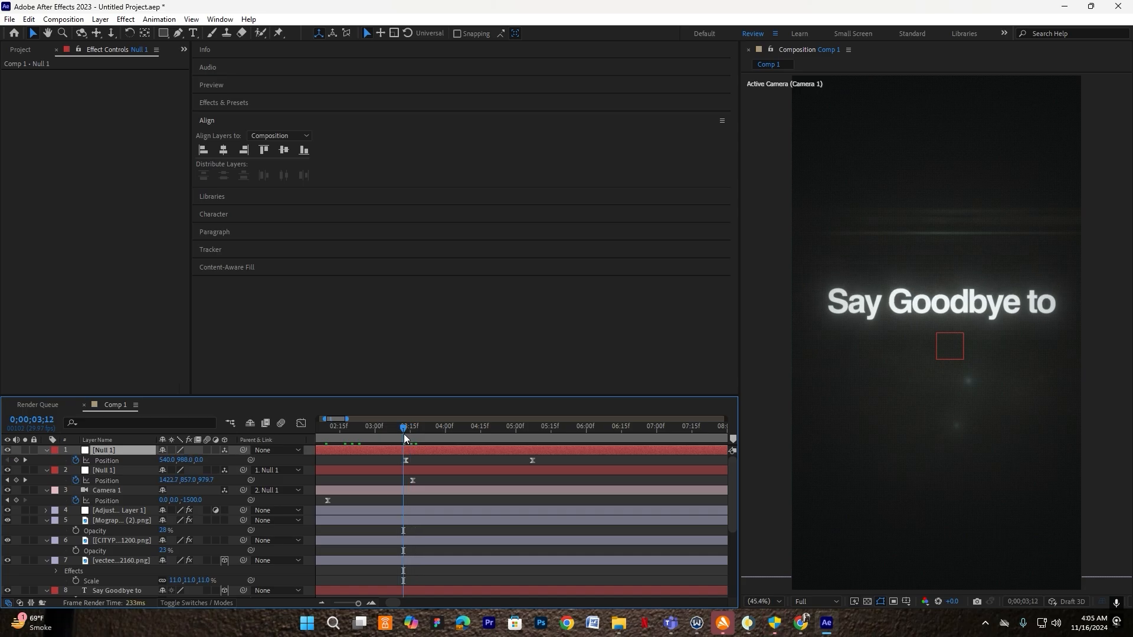
Move the "Say Goodbye to" text down to about the vertical middle of the frame and set its scale to 10%
left_click(117, 590)
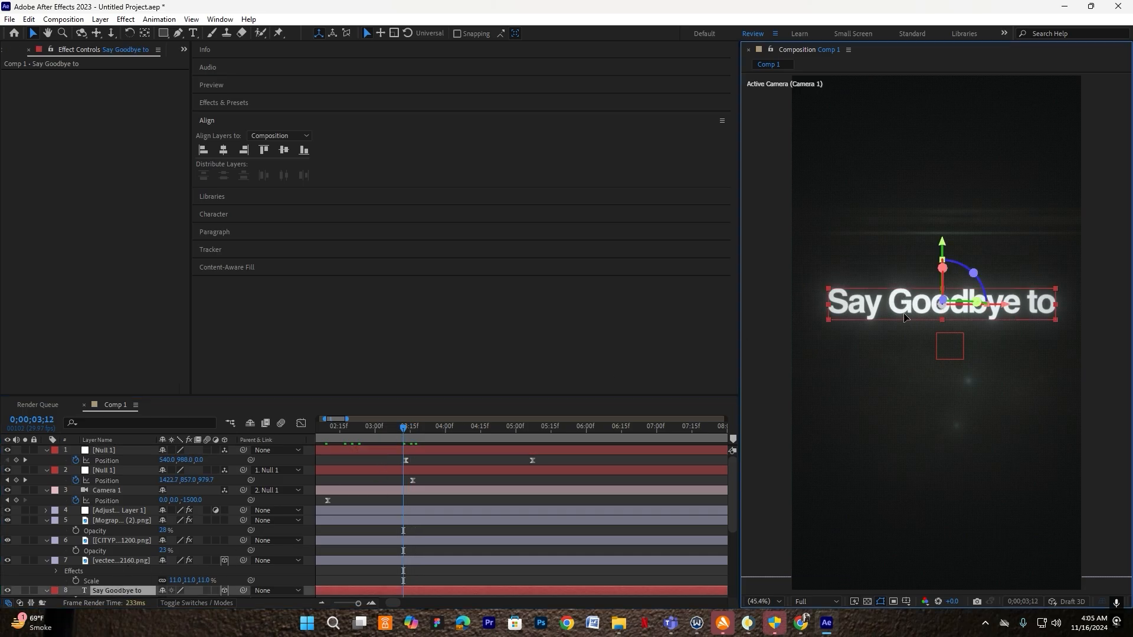
left_click_drag(902, 303, 902, 328)
key("s")
scroll(145, 565, "down", 1)
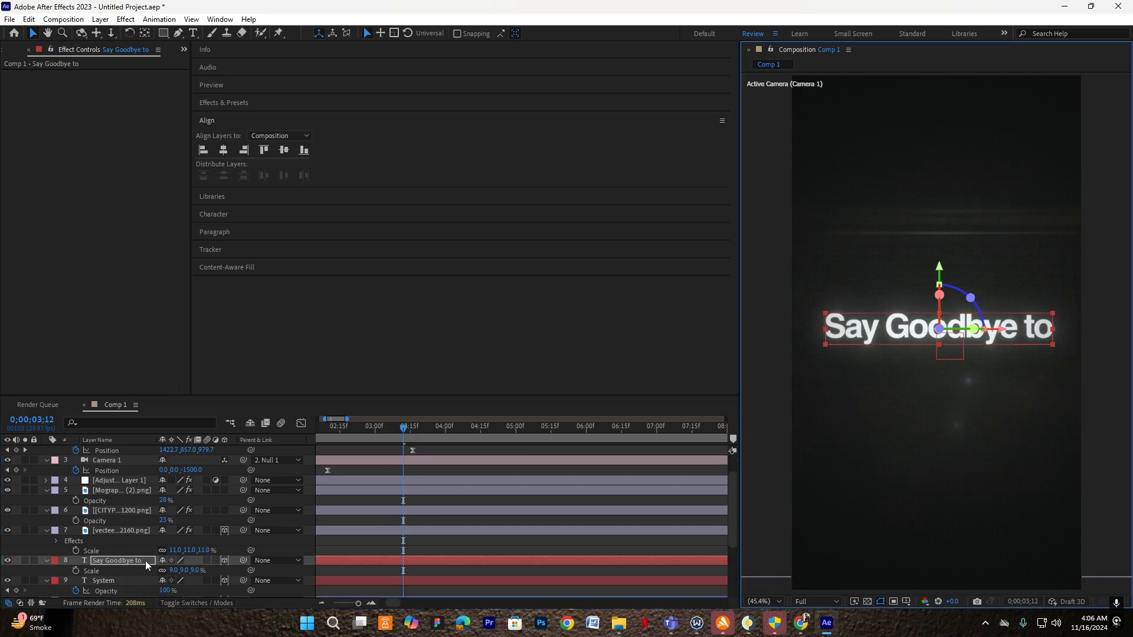
left_click_drag(176, 570, 178, 570)
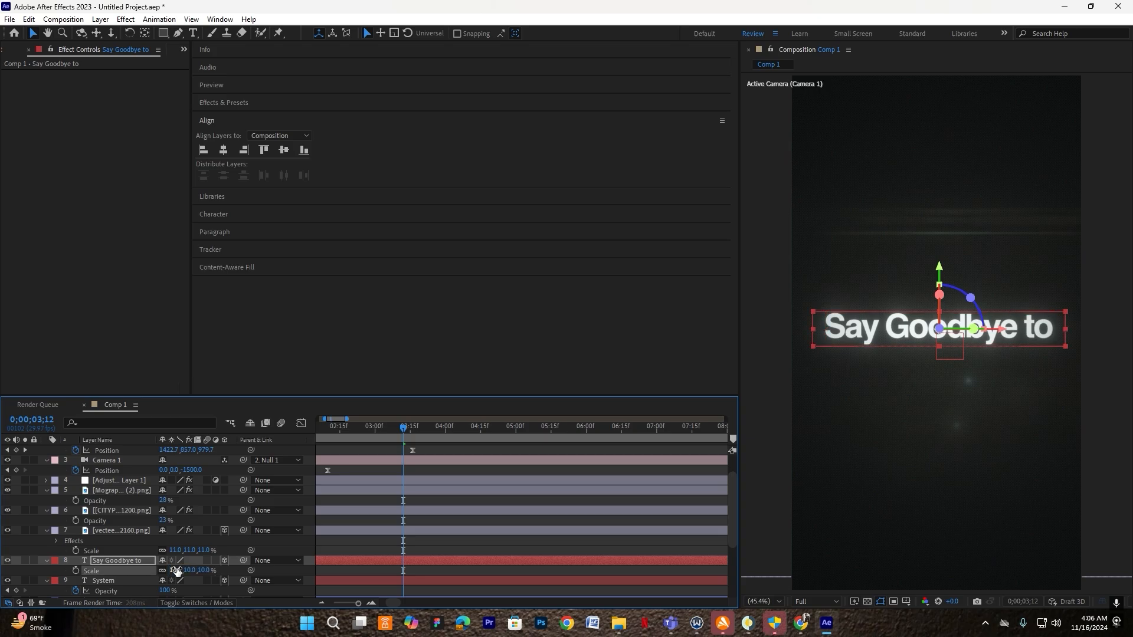
left_click(412, 456)
Play back the retimed text-to-businessman transition and shift the uppermost Null 1 layer about 5 frames earlier
scroll(419, 454, "up", 1)
left_click_drag(389, 428, 332, 437)
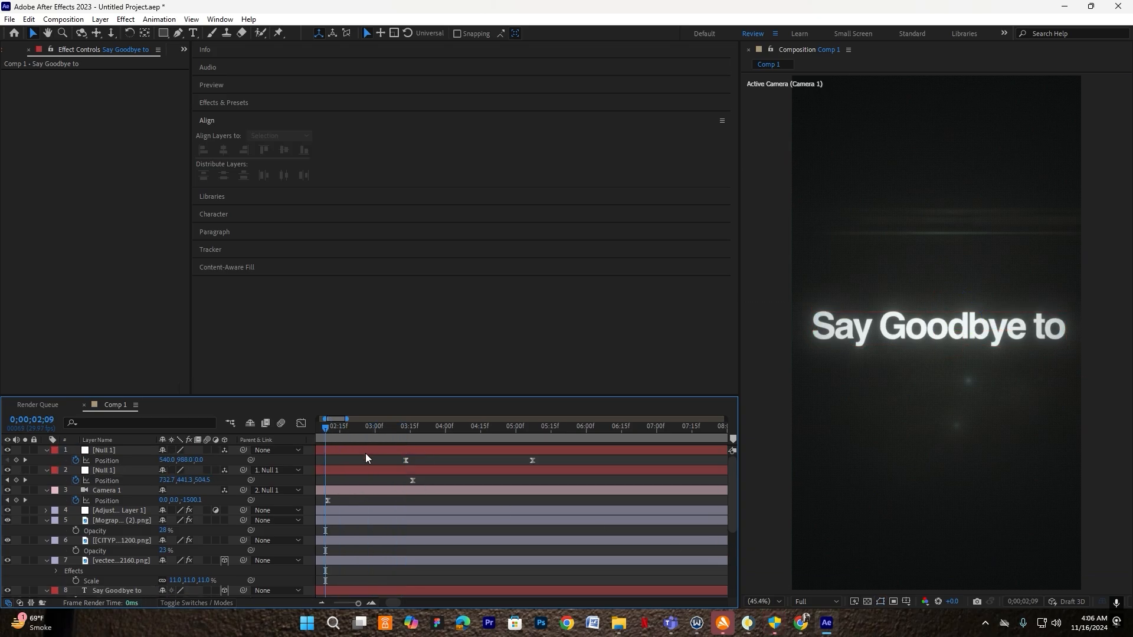
left_click(852, 438)
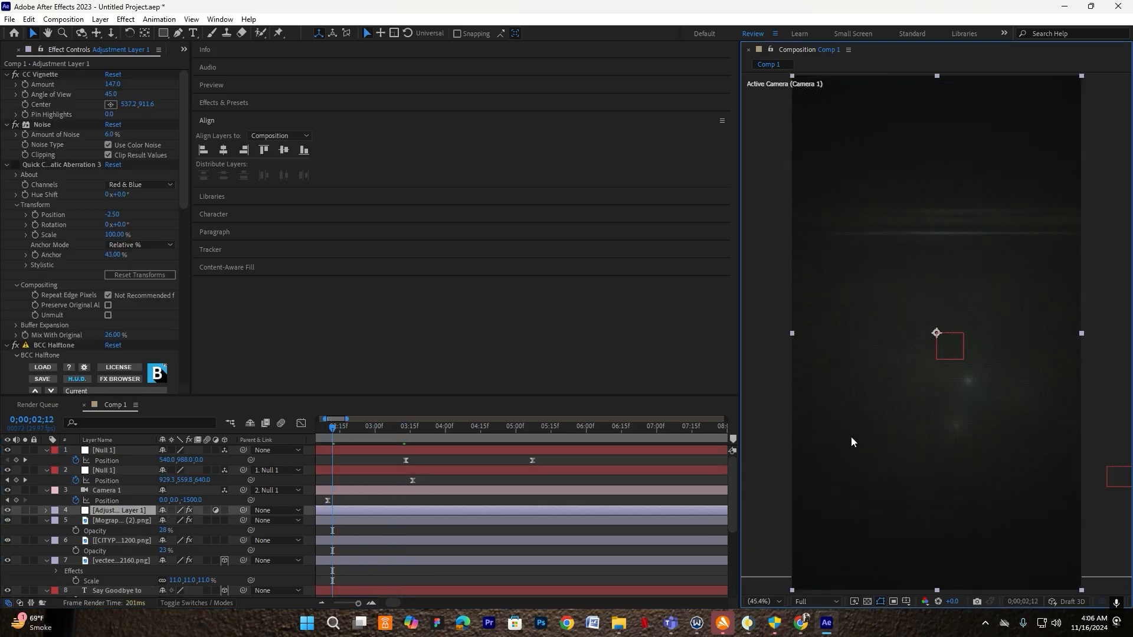
key("space")
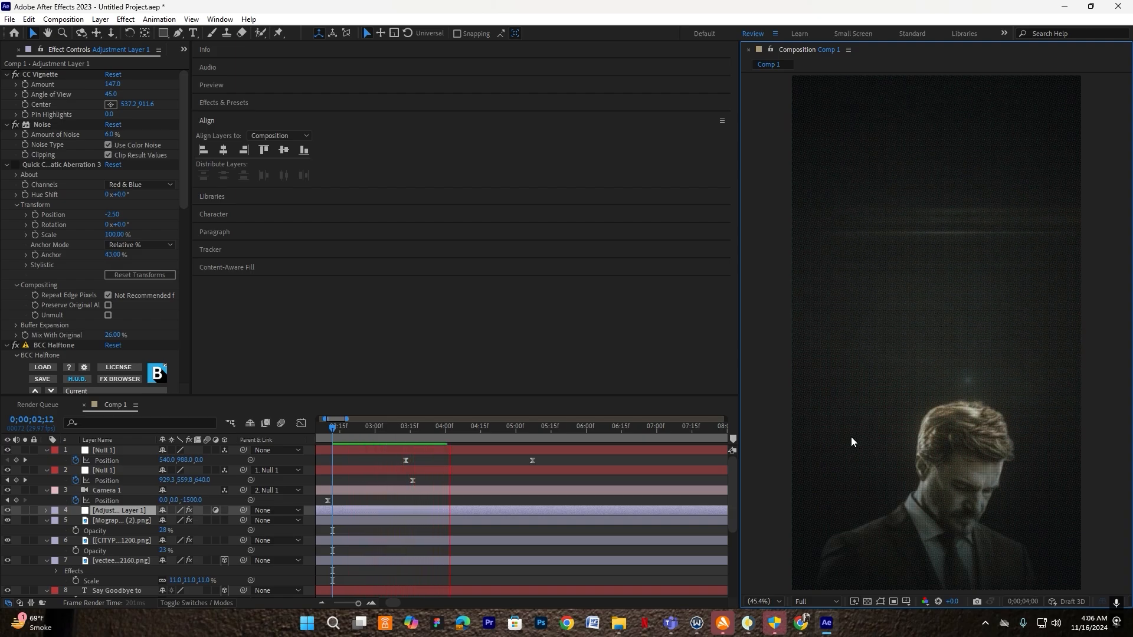
key("space")
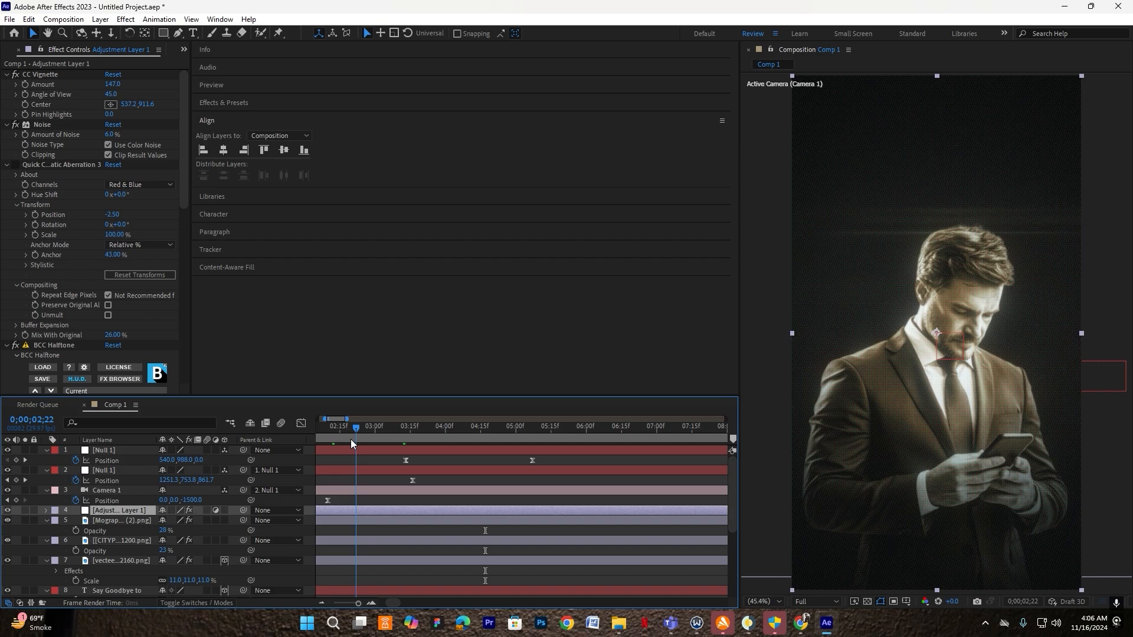
left_click(345, 437)
key("space")
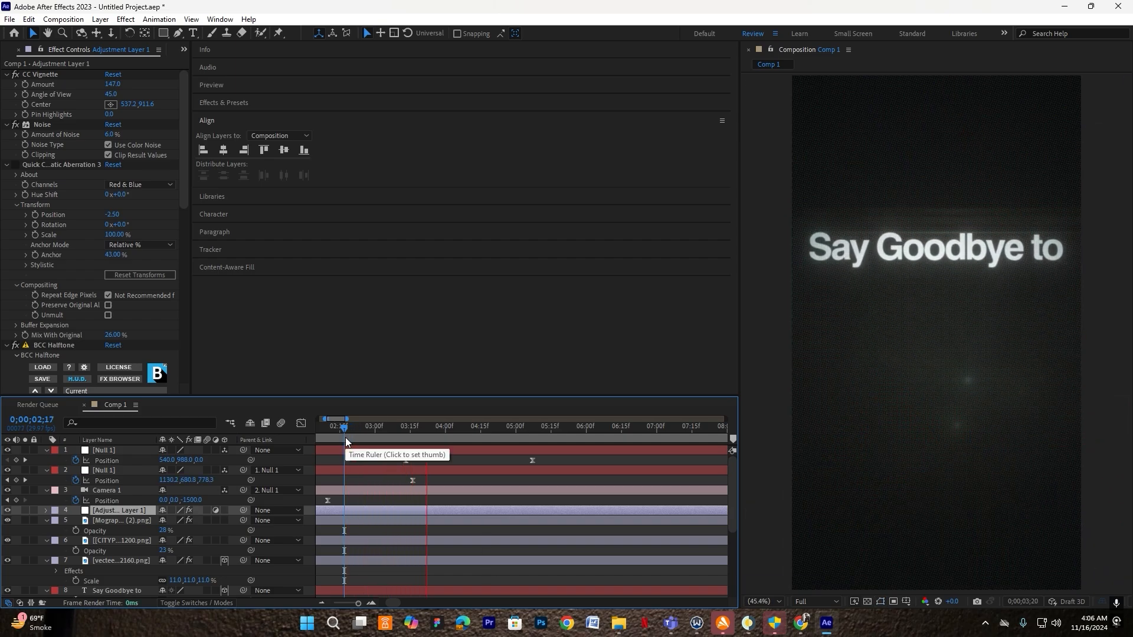
left_click_drag(431, 449, 419, 448)
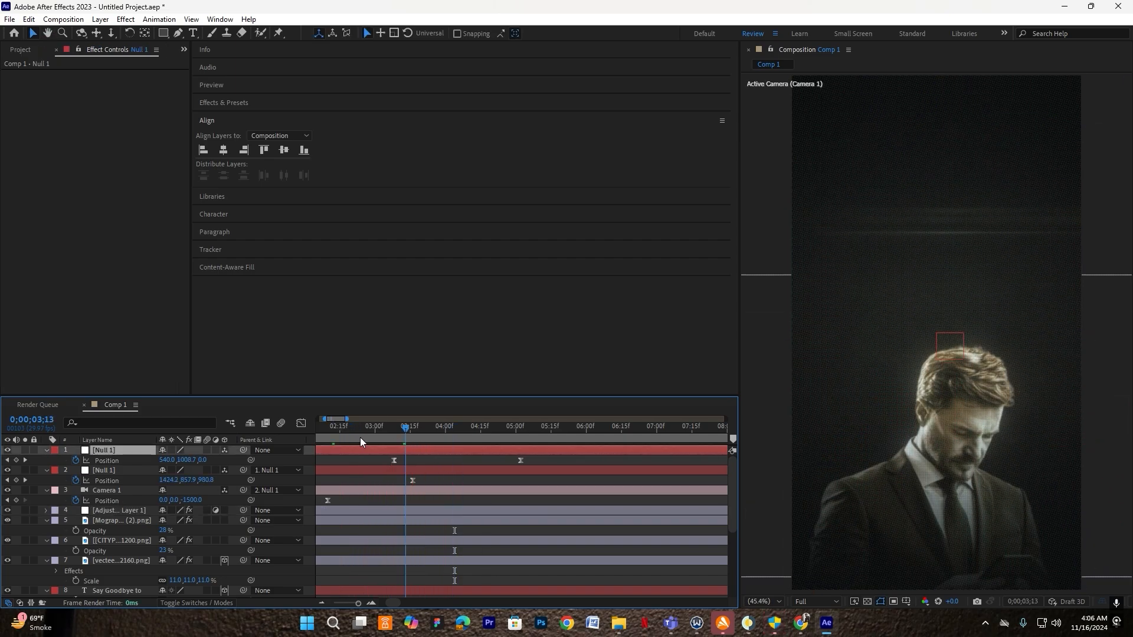
Replay the camera move and shift the uppermost Null 1 layer about another 5 frames earlier
left_click(329, 437)
key("space")
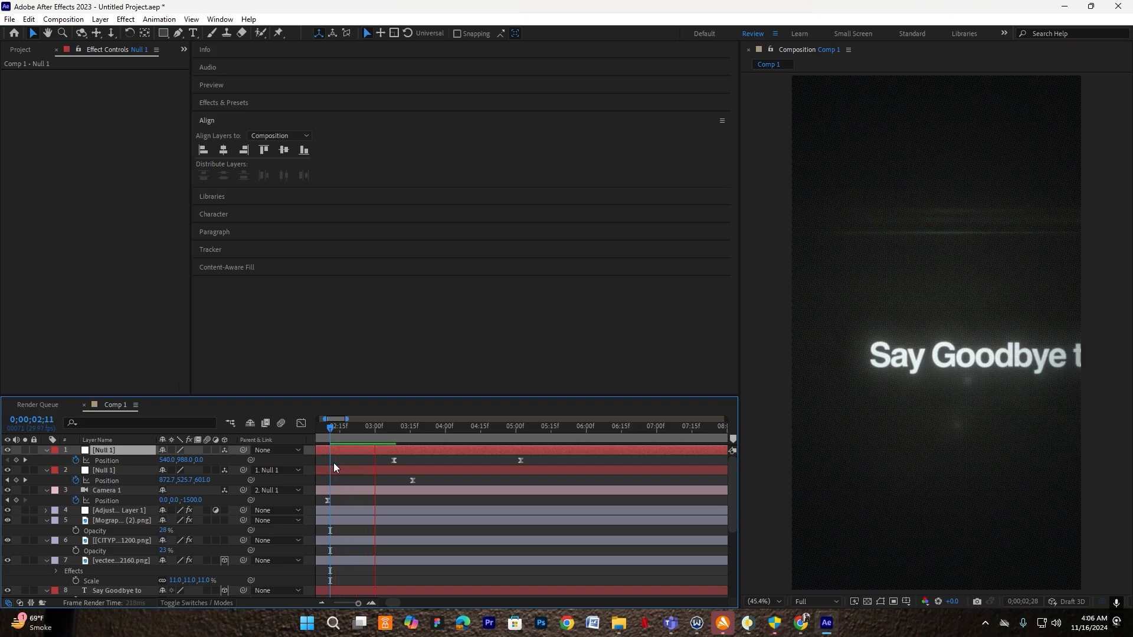
scroll(343, 459, "up", 1)
left_click(332, 437)
left_click_drag(471, 449, 447, 450)
Play back the section with the "Say Goodbye to" text to check the camera move's new timing
scroll(423, 458, "down", 2)
key("space")
scroll(391, 461, "up", 2)
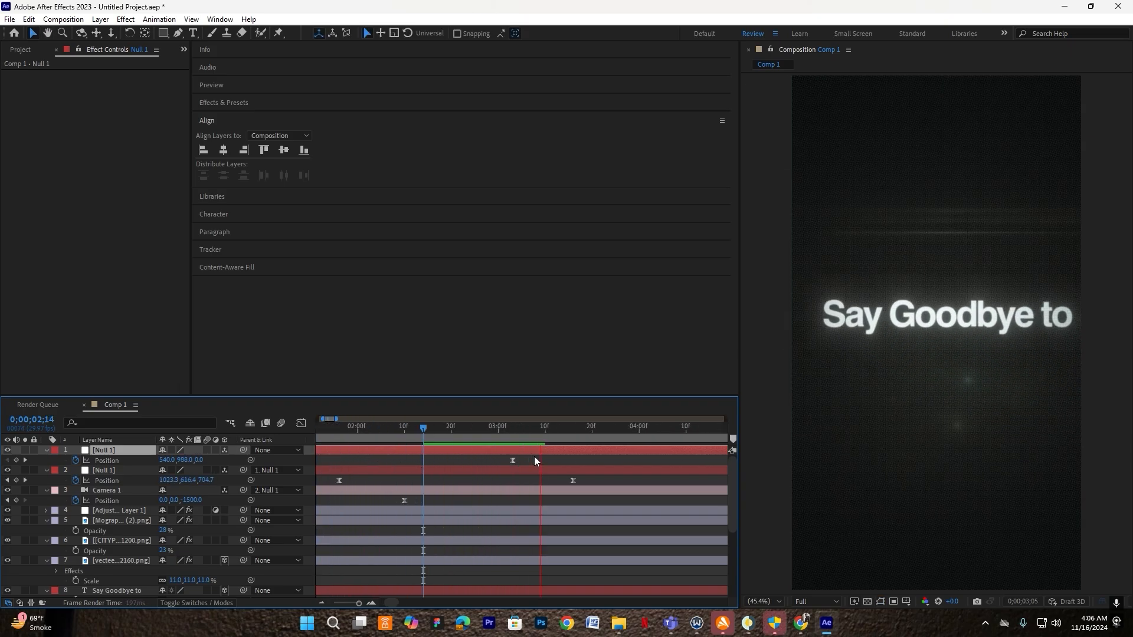
left_click(389, 430)
key("space")
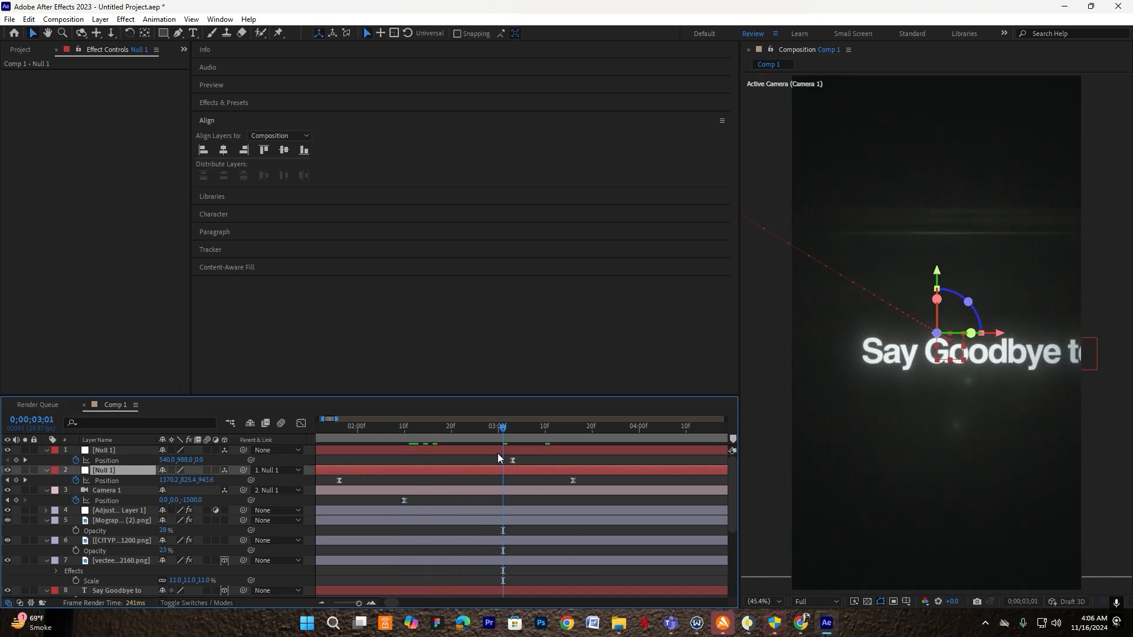
Play back the camera move onto the "Say Goodbye to" text from about 0;00;02;14 and from 0;00;02;08
left_click(419, 439)
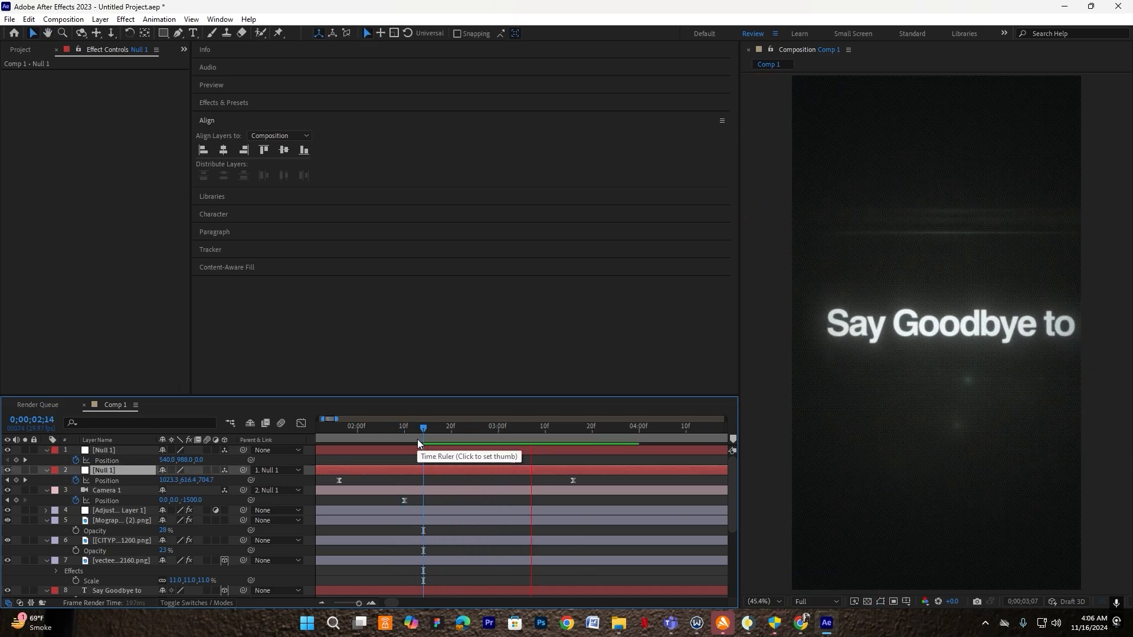
key("space")
left_click_drag(437, 439, 395, 440)
left_click(394, 441)
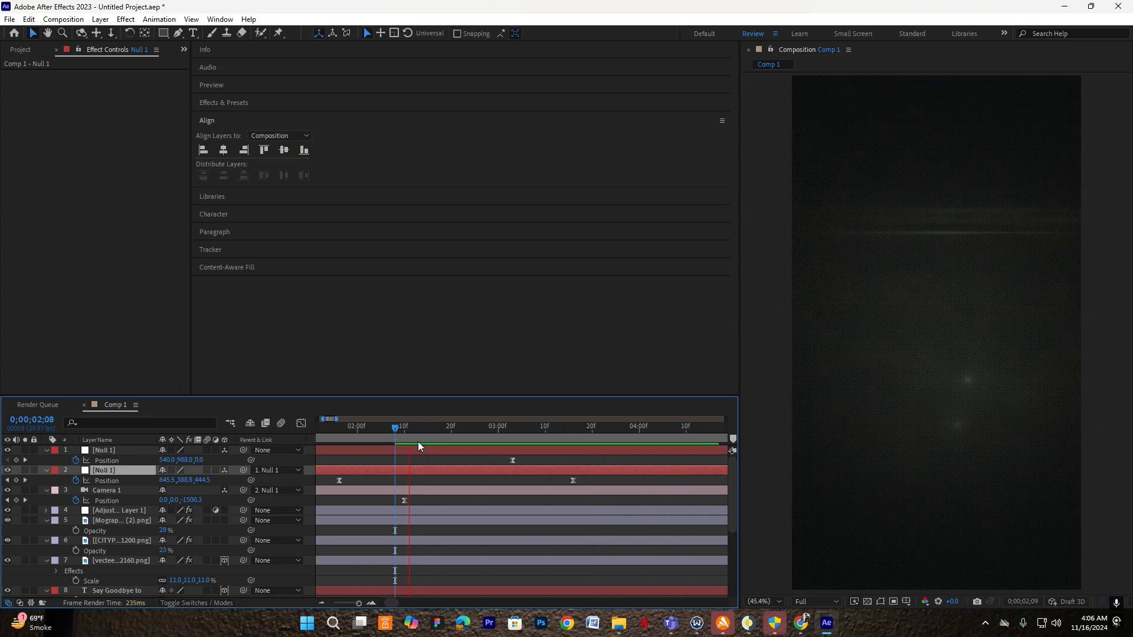
key("space")
Apply the Fade Up Words preset to the "Say Goodbye to" text and retime its Start keyframes to about 2;16 and 3;11
left_click(123, 588)
scroll(122, 587, "down", 2)
key("ctrl+space")
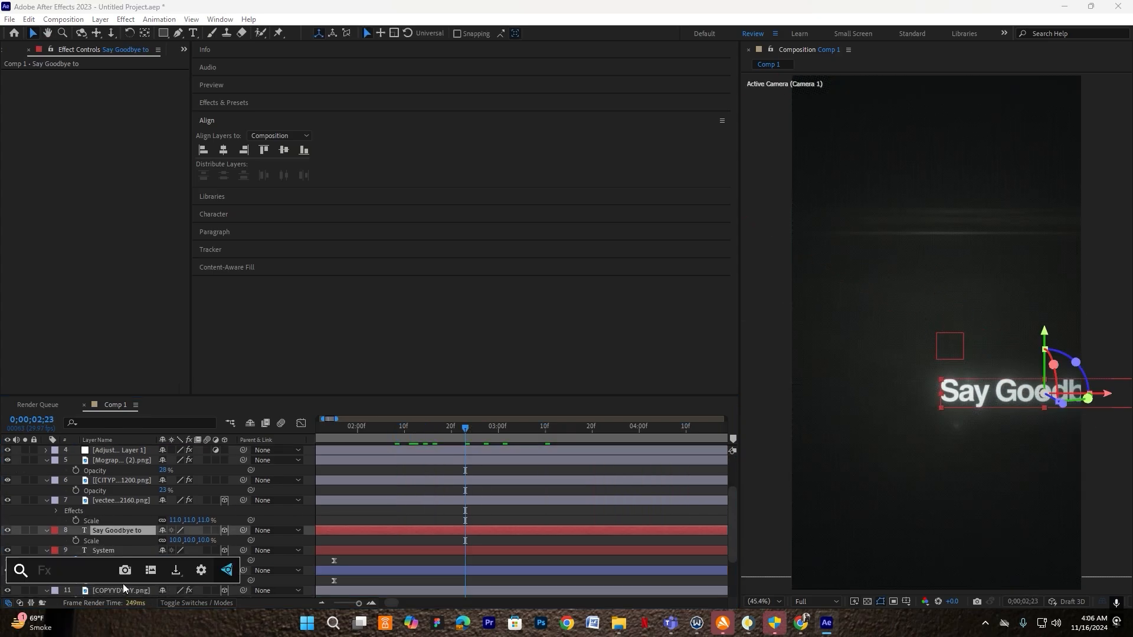
type("fade up")
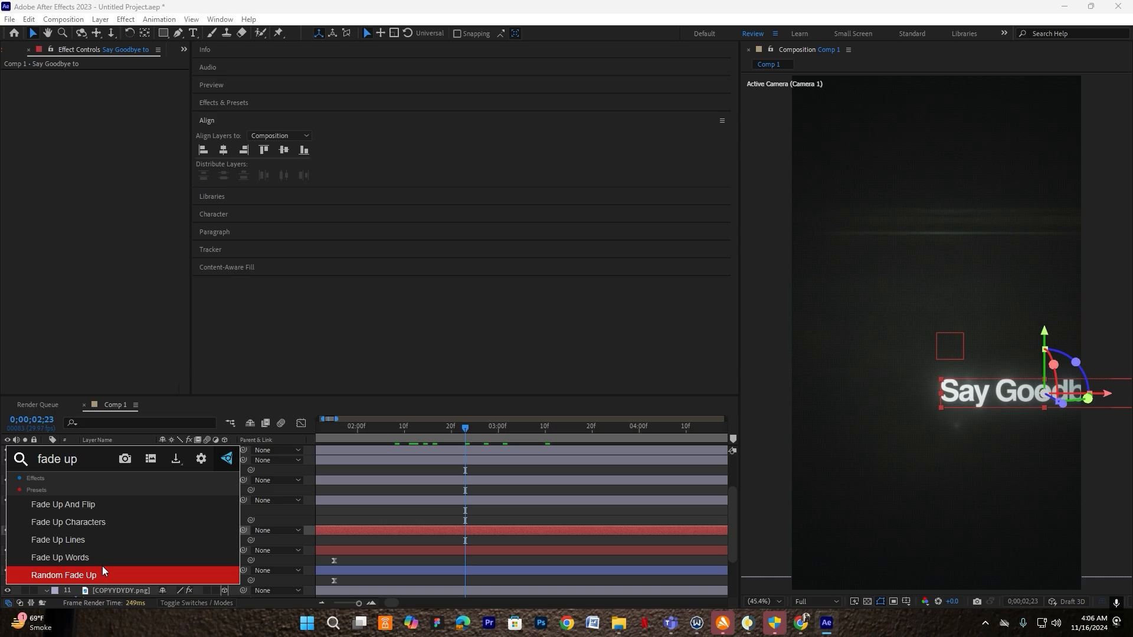
left_click(101, 568)
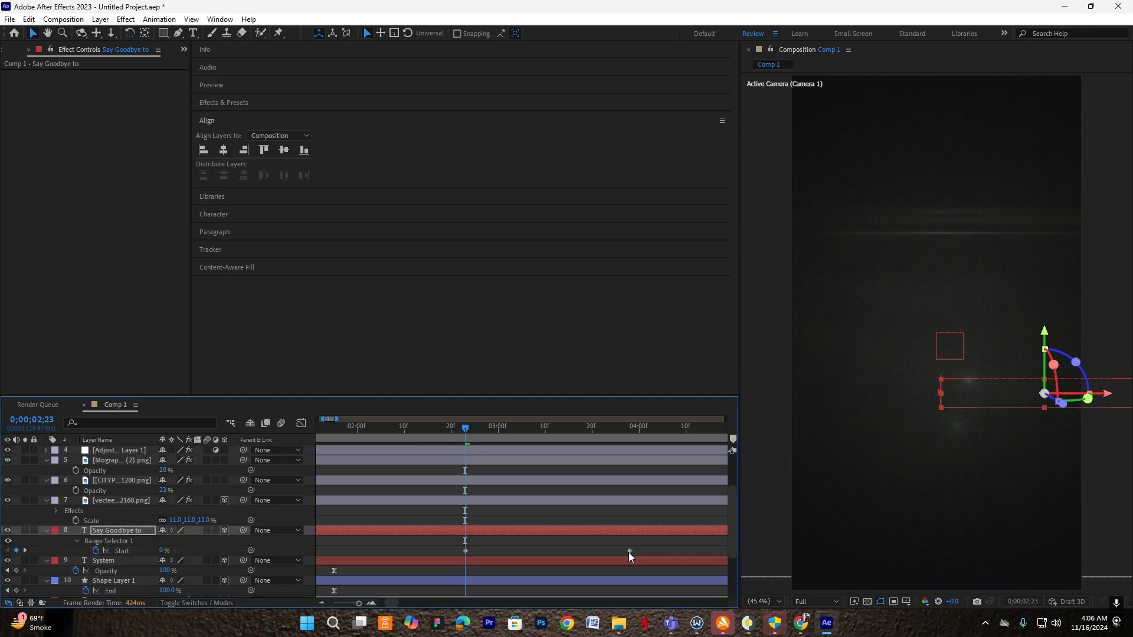
left_click_drag(629, 551, 582, 551)
left_click_drag(441, 429, 483, 436)
Play back the "Say Goodbye to" text's fade-up from 0;00;02;09
left_click(879, 441)
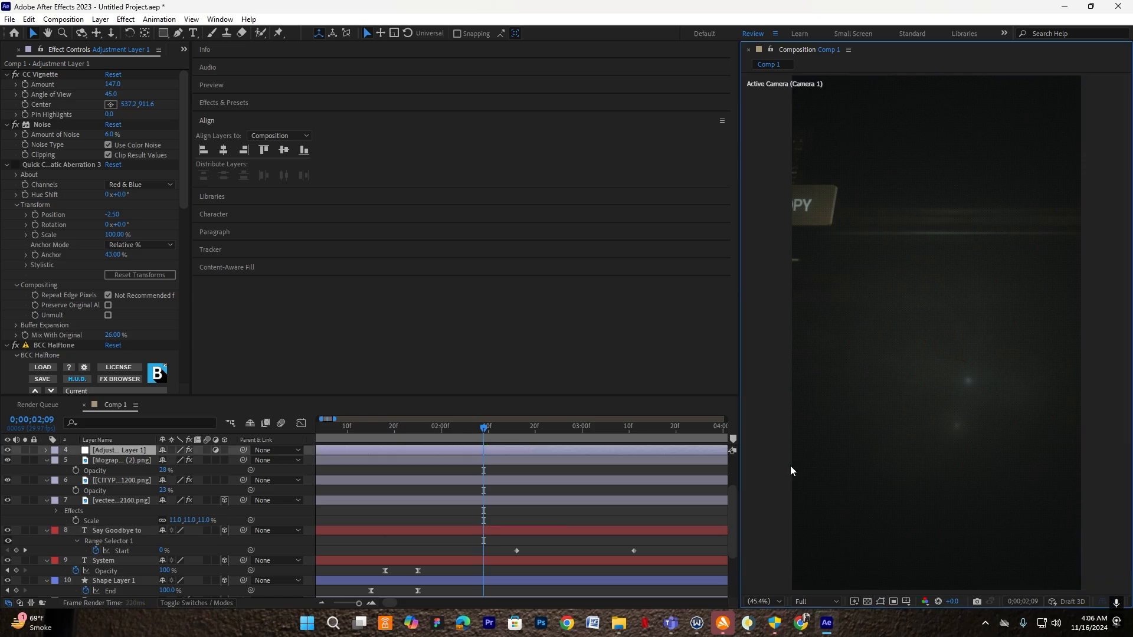
key("space")
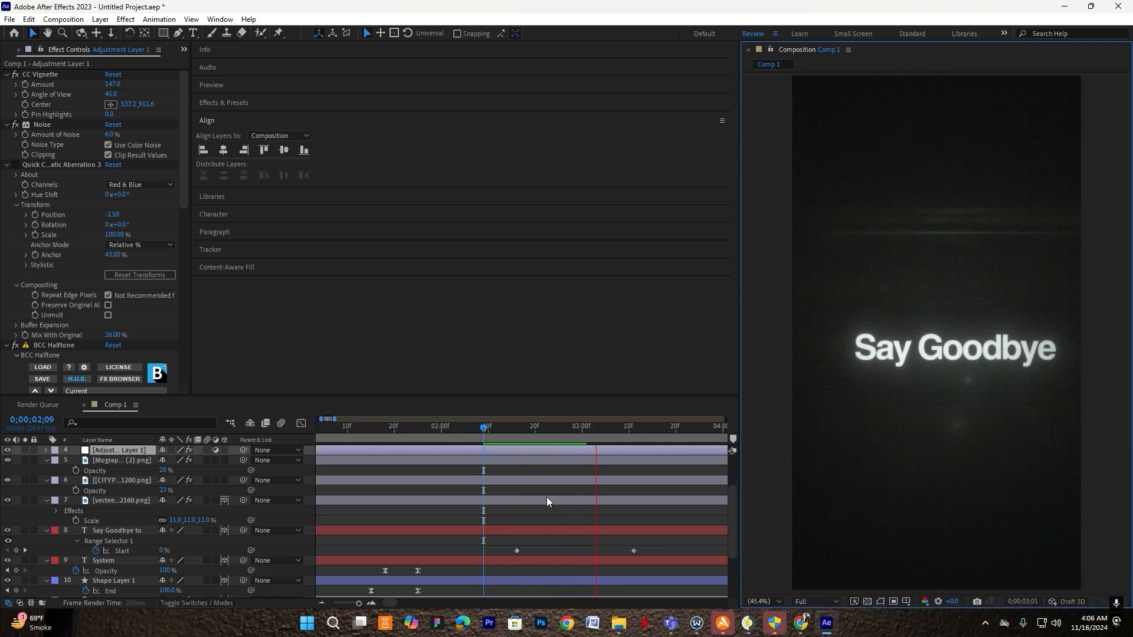
left_click(487, 443)
key("space")
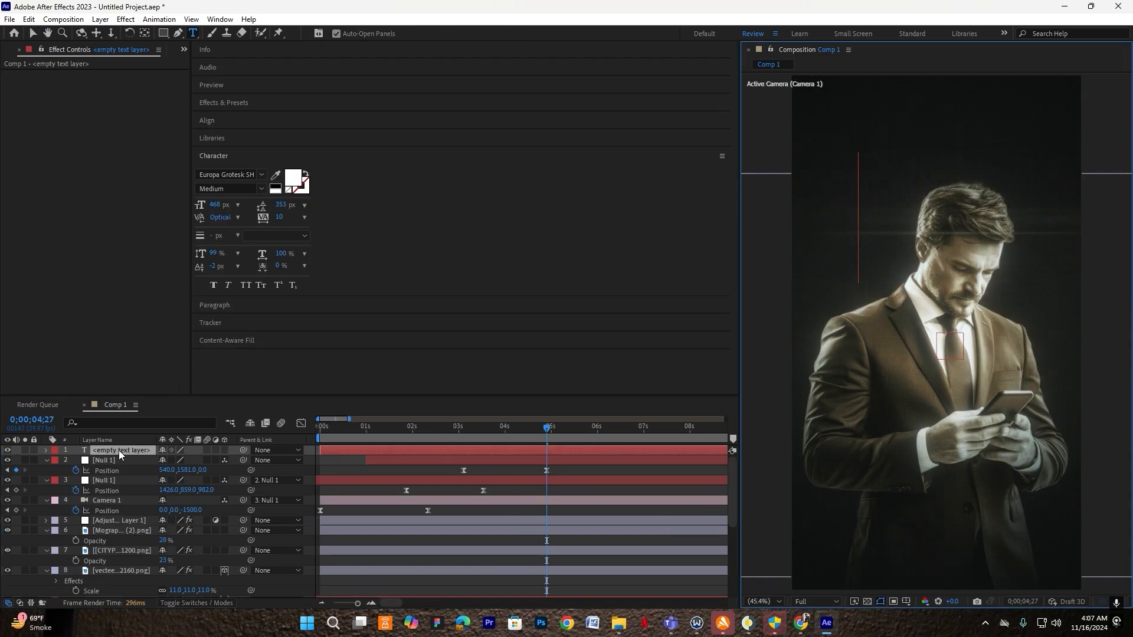
Add a text layer reading "Maunal" over the businessman shot at 0;00;04;27 and scale it to 43%
type("M")
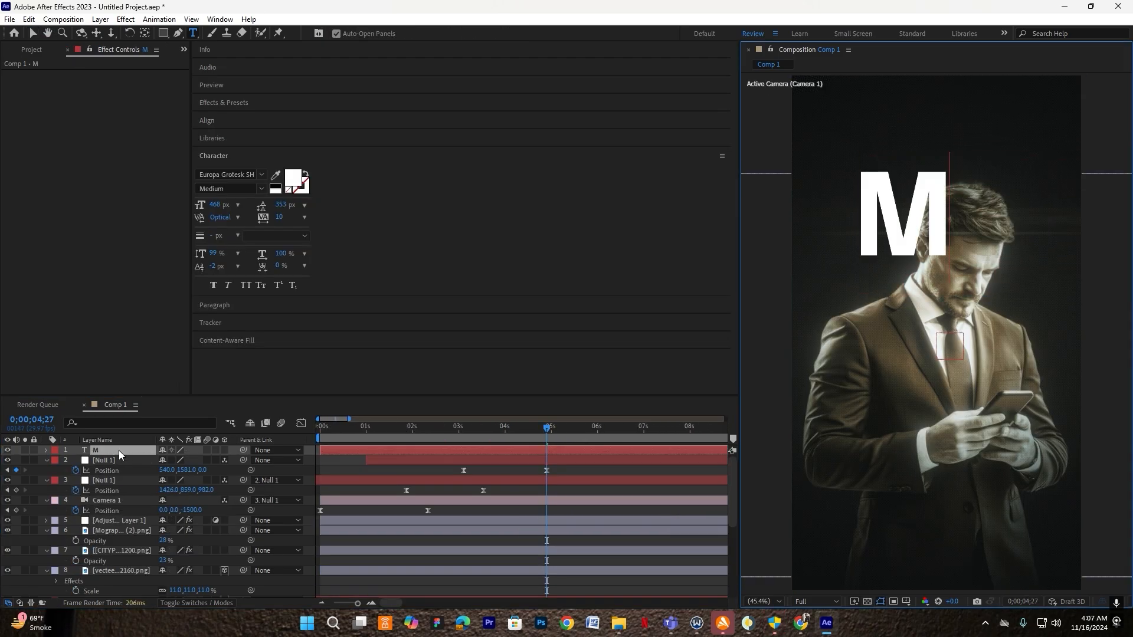
type("aunal")
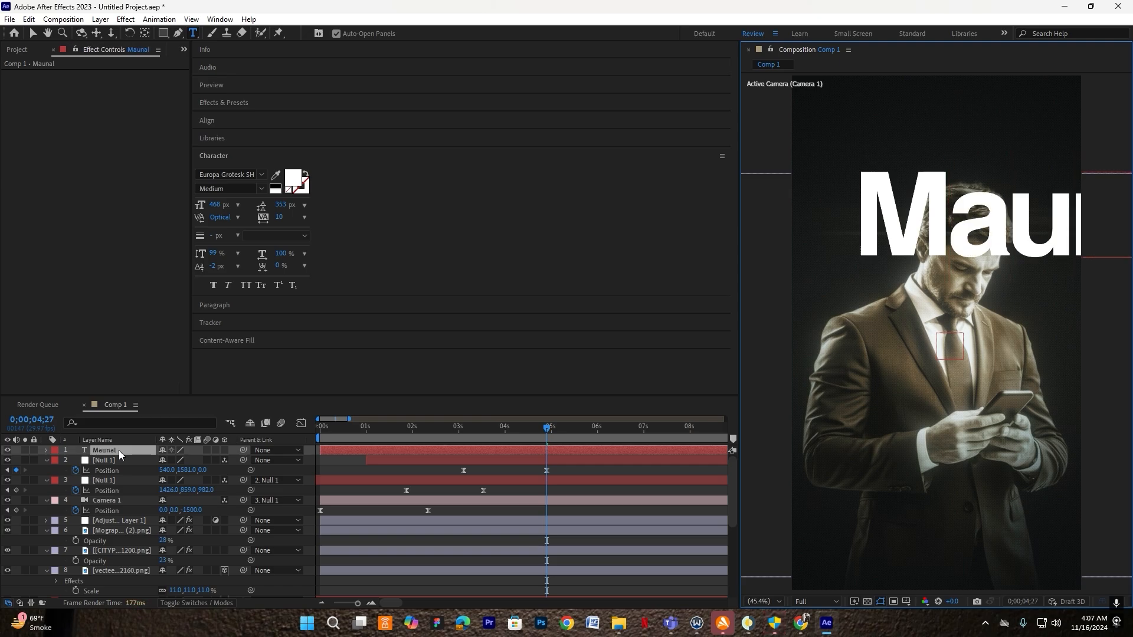
left_click(119, 450)
key("v")
key("s")
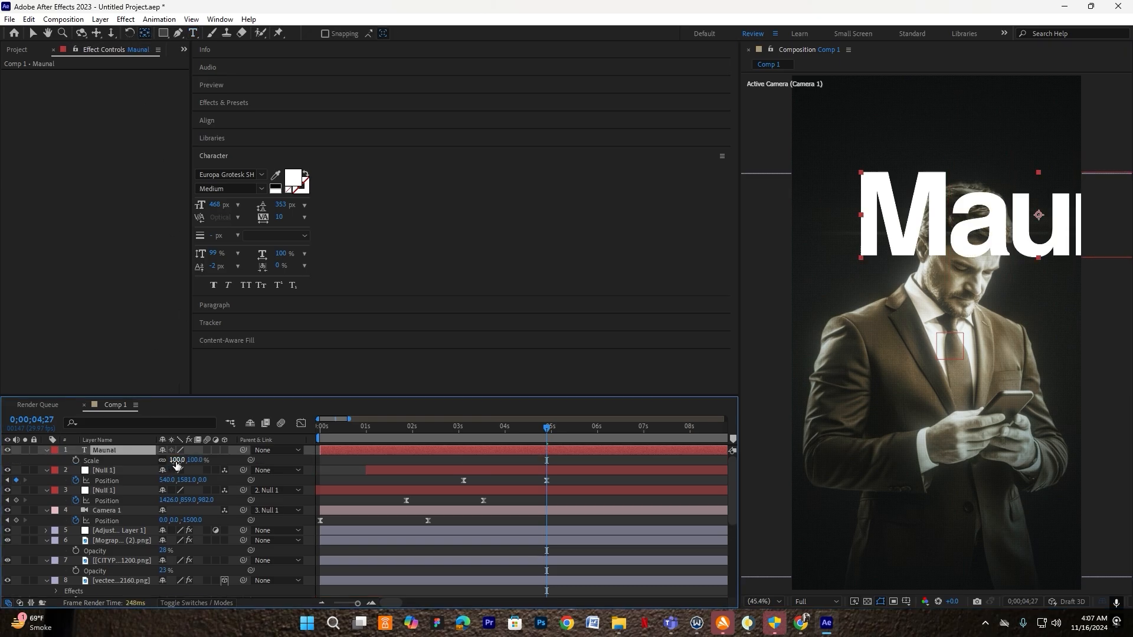
left_click_drag(176, 460, 152, 460)
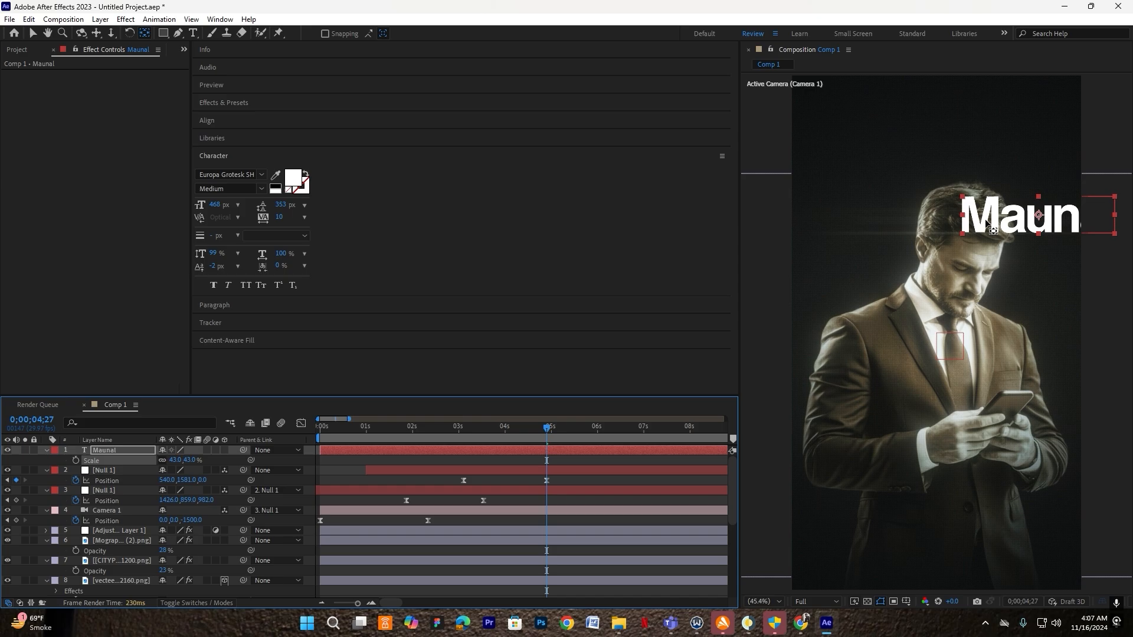
Change the "Maunal" text's font to Glirock, scale it to 31% and place it above the businessman's head
double_click(887, 174)
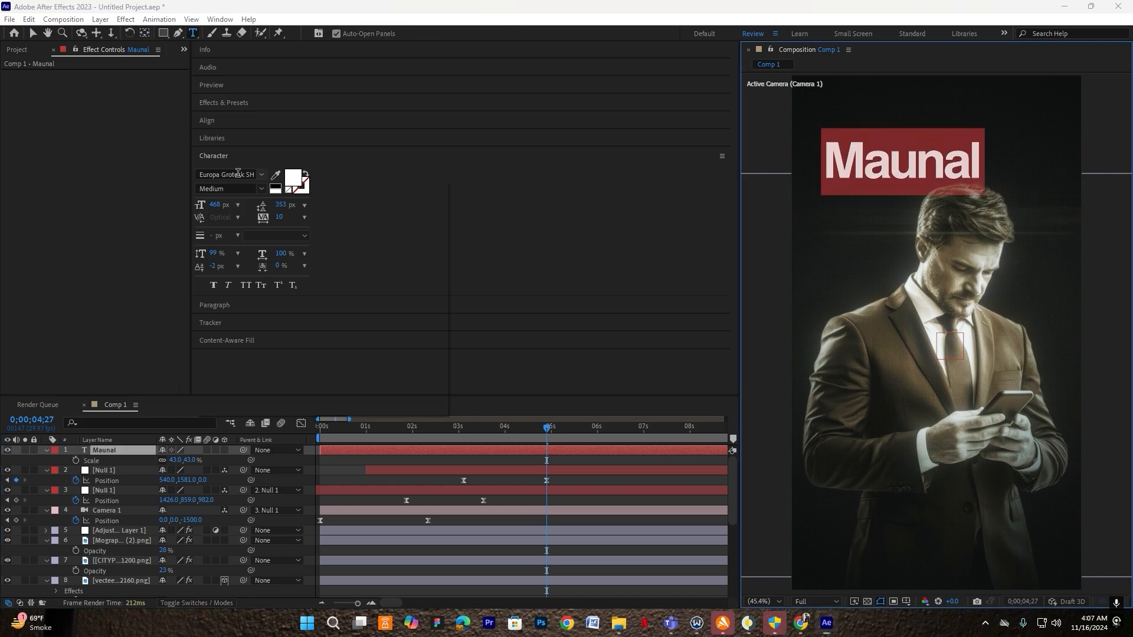
left_click(238, 174)
type("gl")
left_click(241, 208)
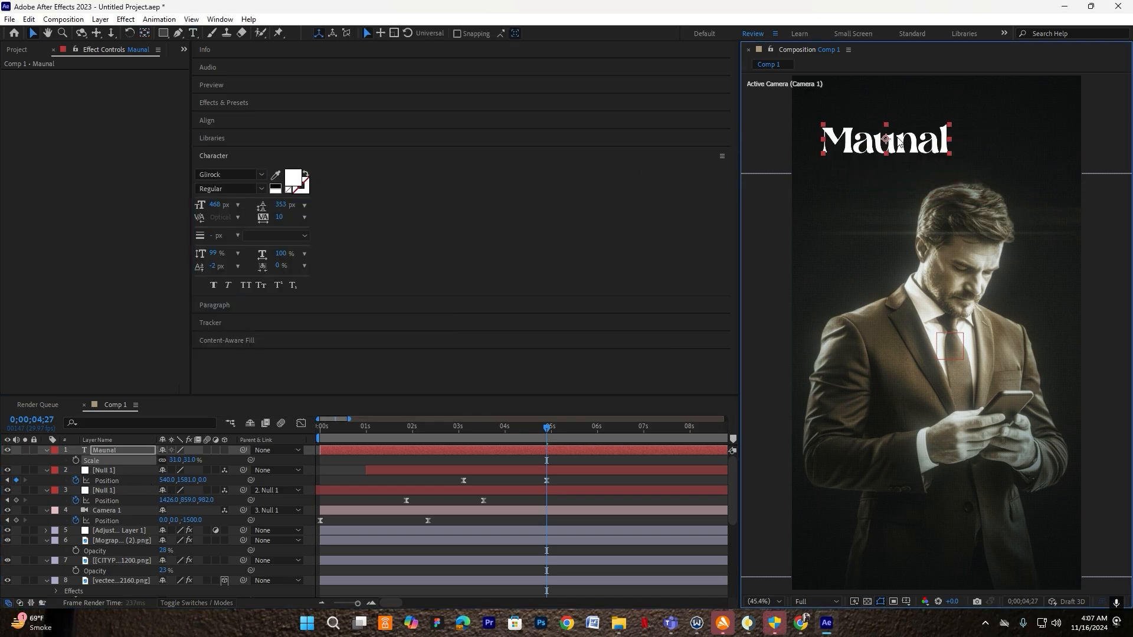
left_click_drag(897, 142, 898, 140)
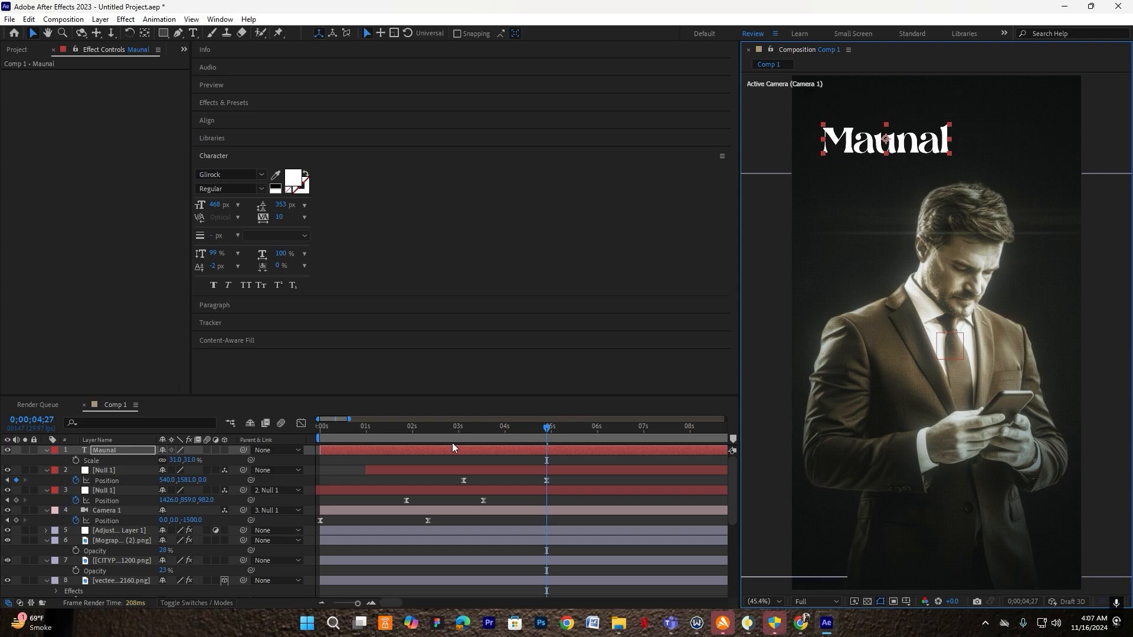
Reorder the "Maunal" layer directly beneath the CITYP PNG overlay and nudge the text slightly down
left_click(46, 450)
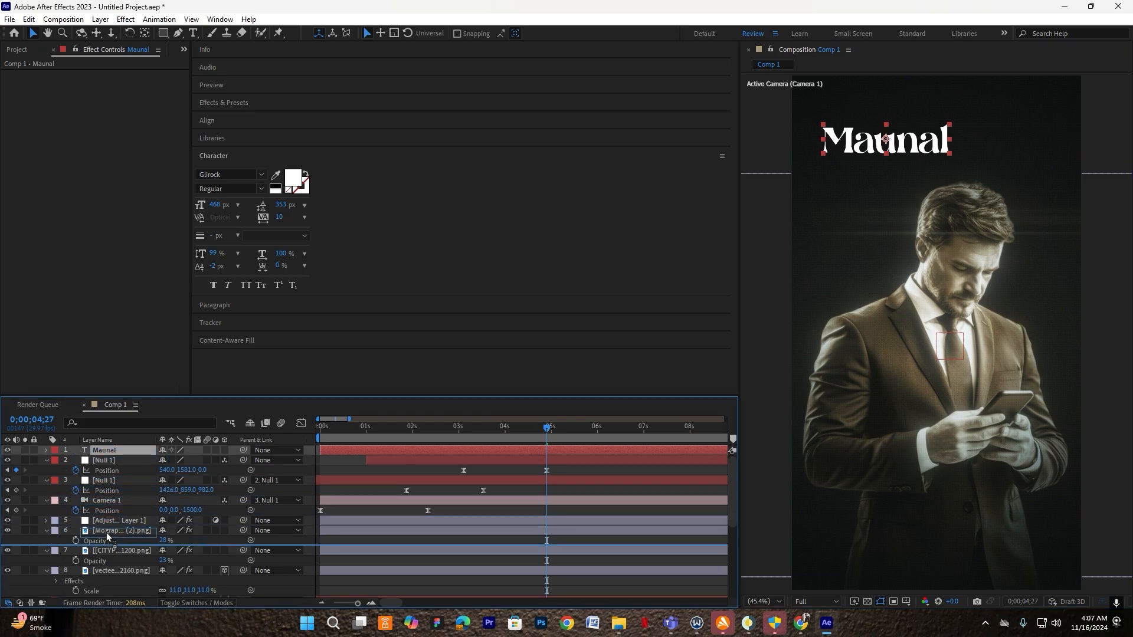
left_click(103, 551)
left_click_drag(103, 550, 100, 553)
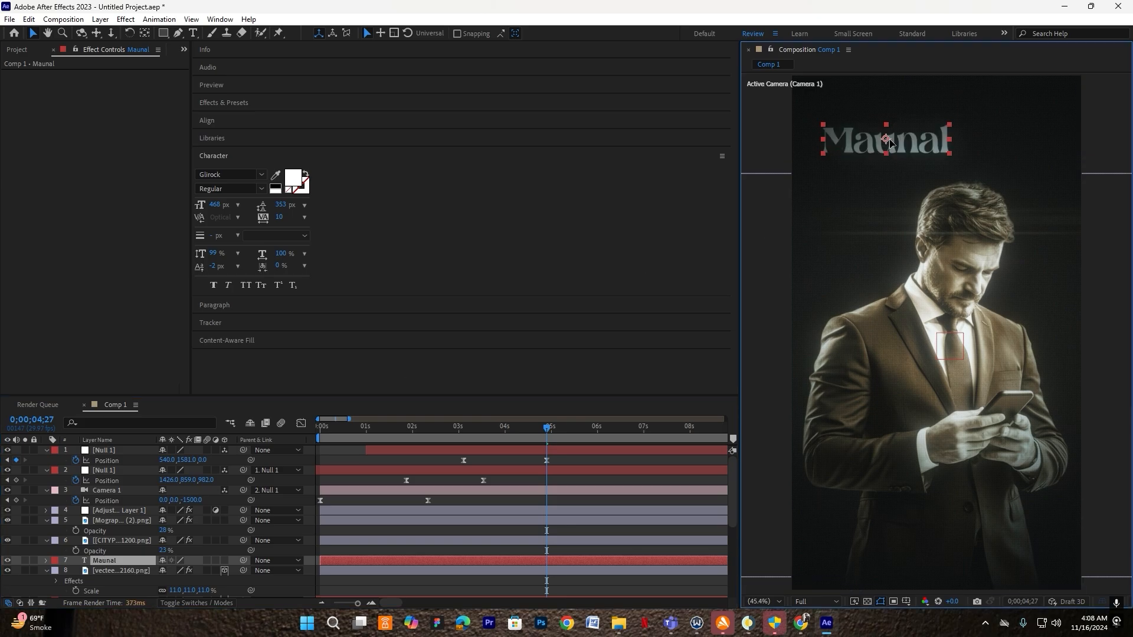
left_click_drag(888, 142, 891, 148)
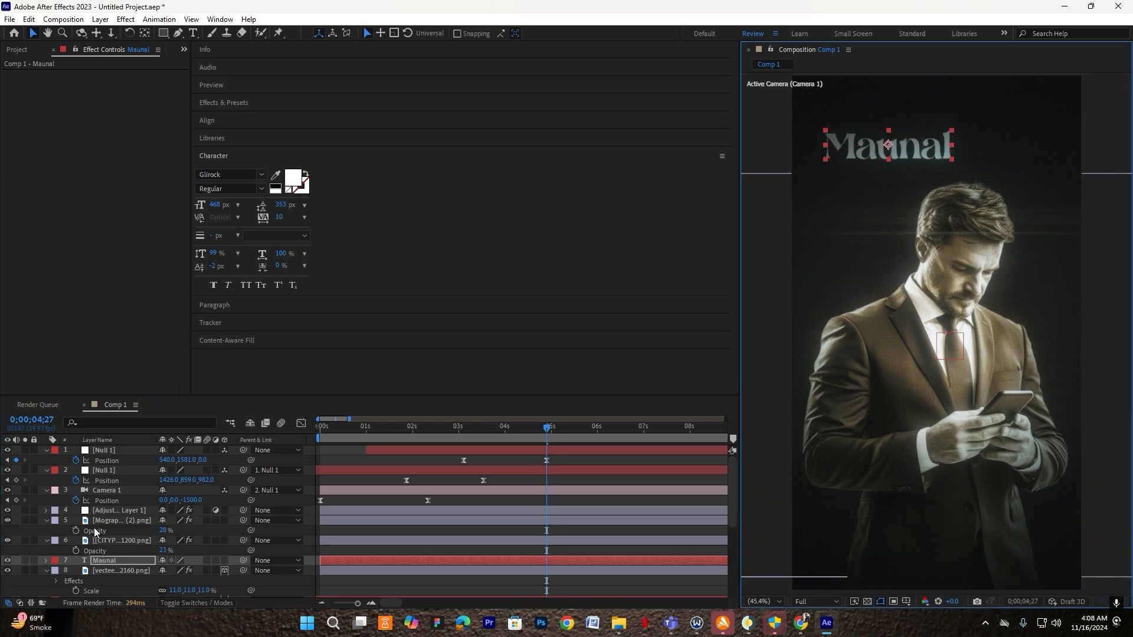
Move the adjustment layer's CC Vignette center to about 546, 685, beside the businessman's face
left_click(118, 511)
left_click(109, 105)
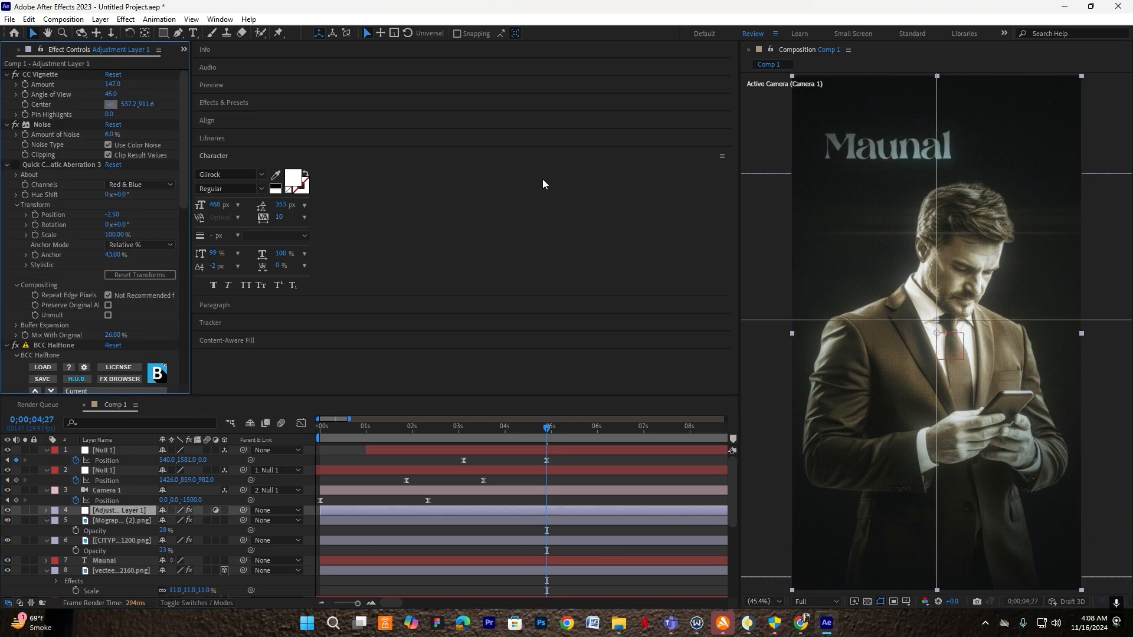
left_click(952, 291)
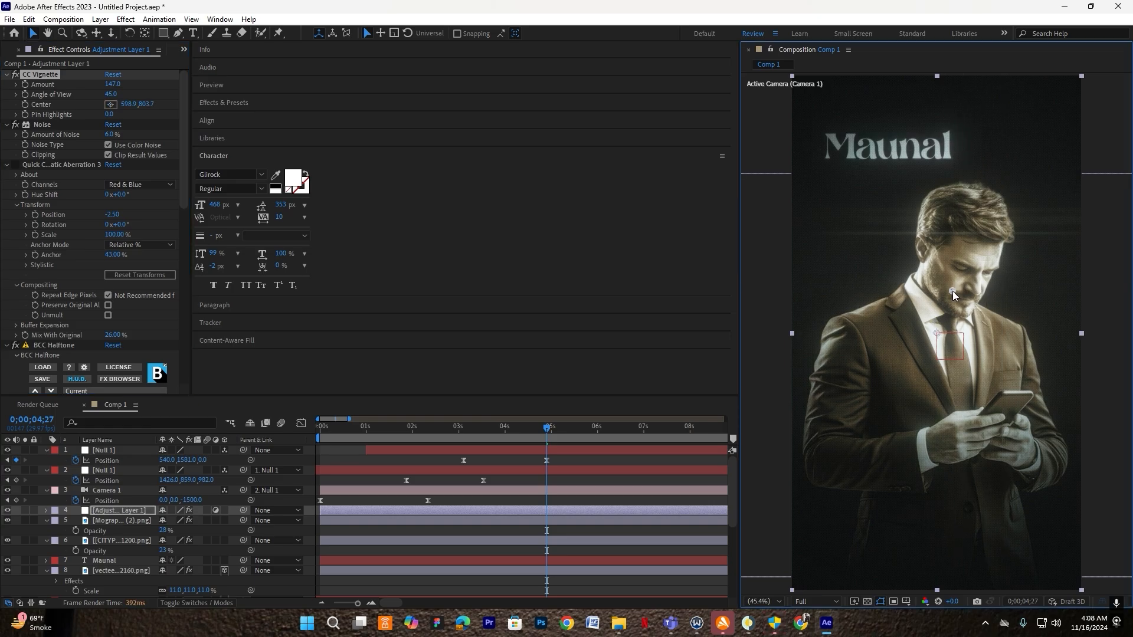
left_click(110, 104)
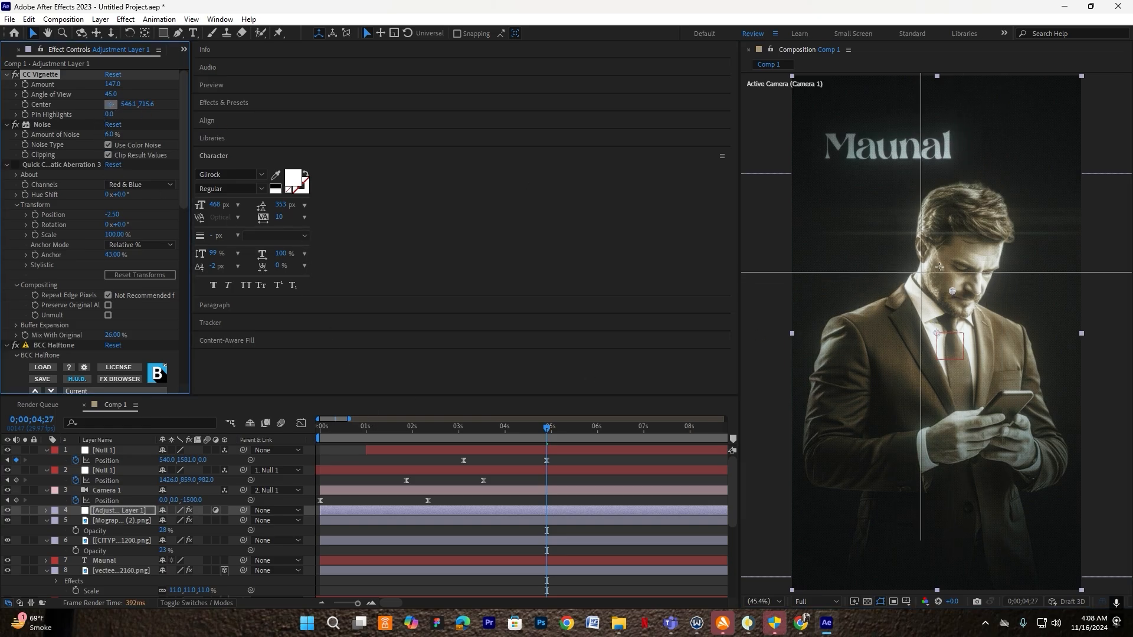
left_click(938, 259)
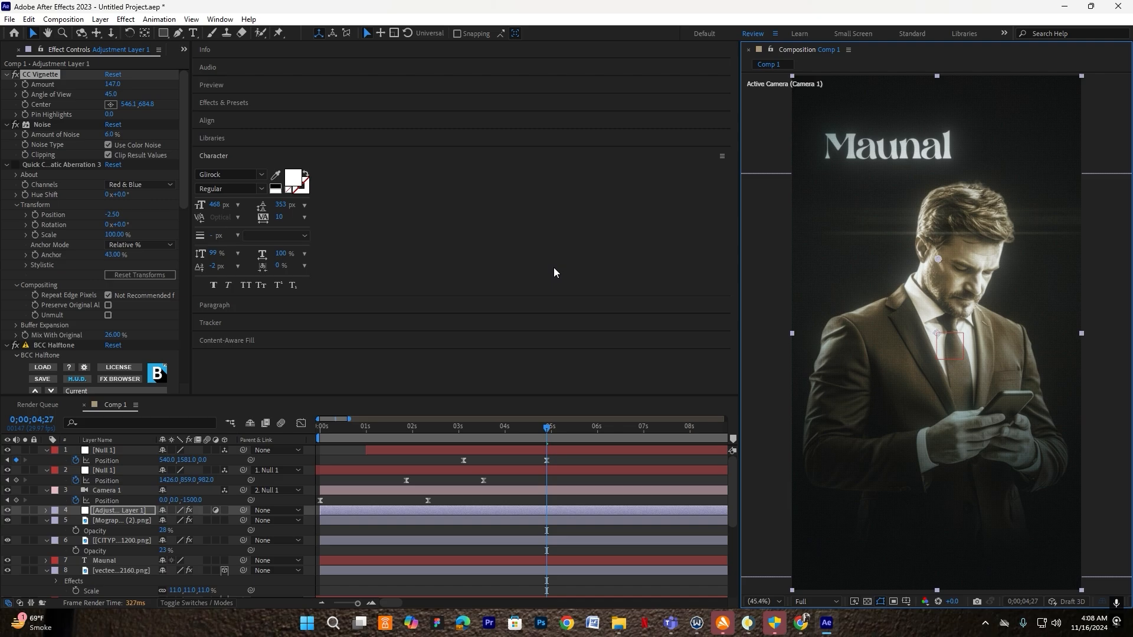
Make the "Maunal" text a 3D layer and move it above the businessman's head
left_click(118, 561)
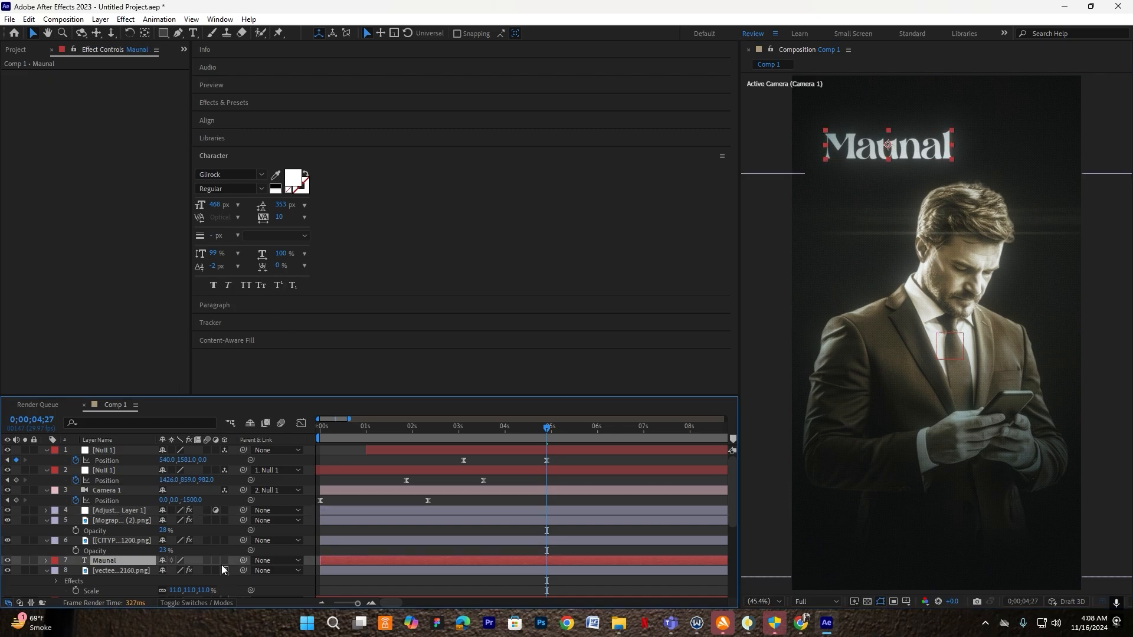
left_click(224, 560)
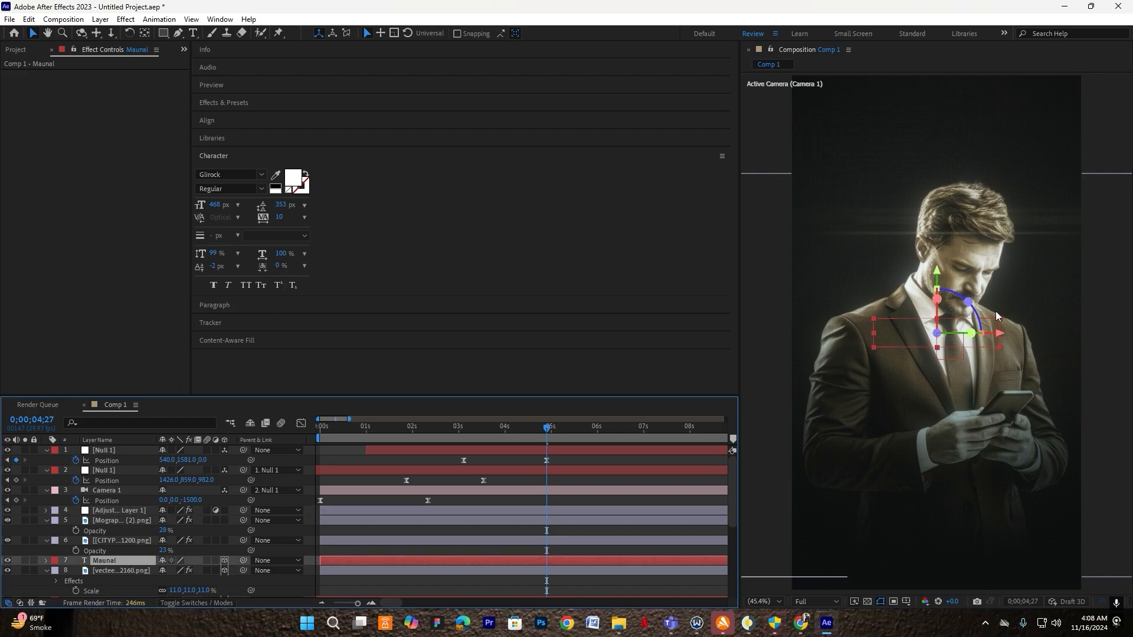
left_click_drag(905, 307, 835, 142)
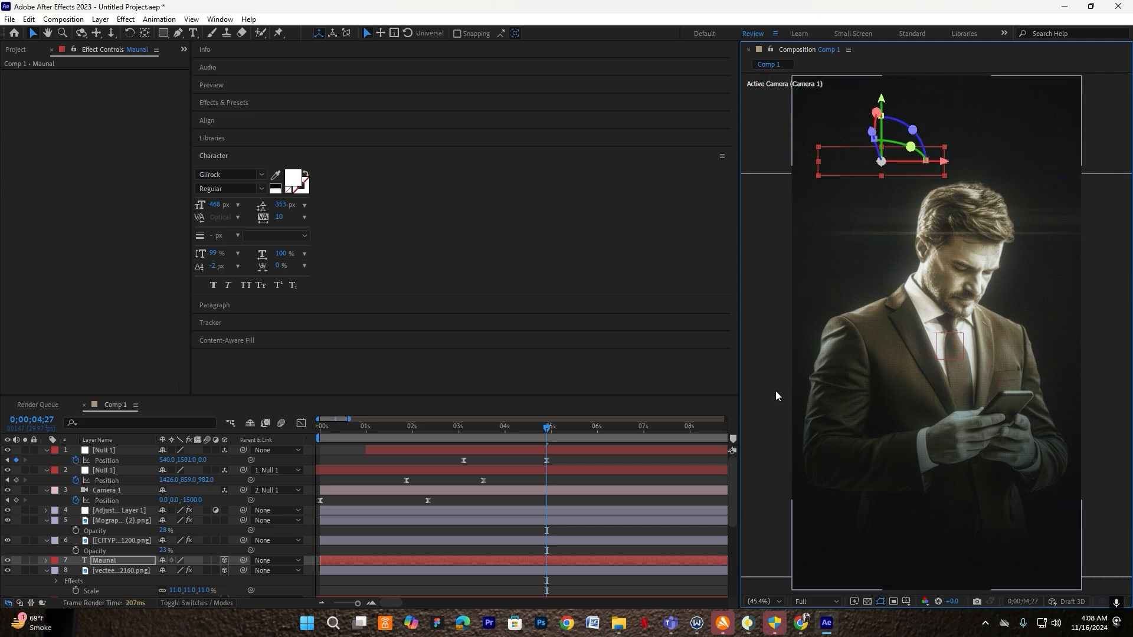
Using a two-view layout with the Top view, move the "Maunal" text toward the camera to about the businessman's depth
left_click_drag(737, 357, 461, 357)
left_click(1102, 601)
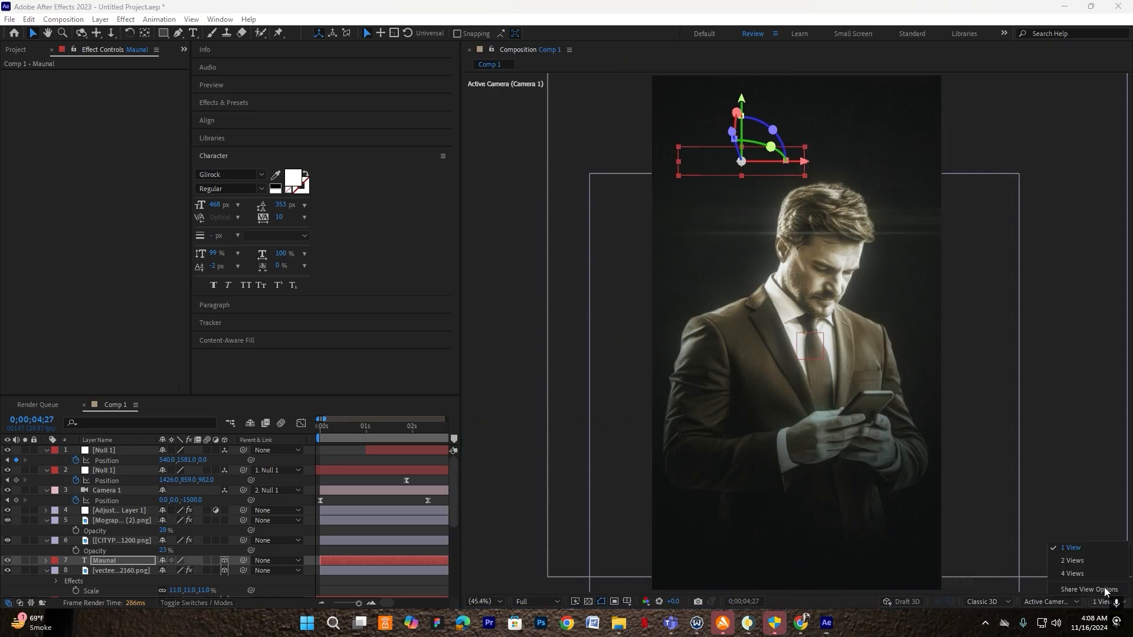
left_click(1088, 562)
scroll(972, 333, "down", 4)
scroll(1014, 321, "up", 4)
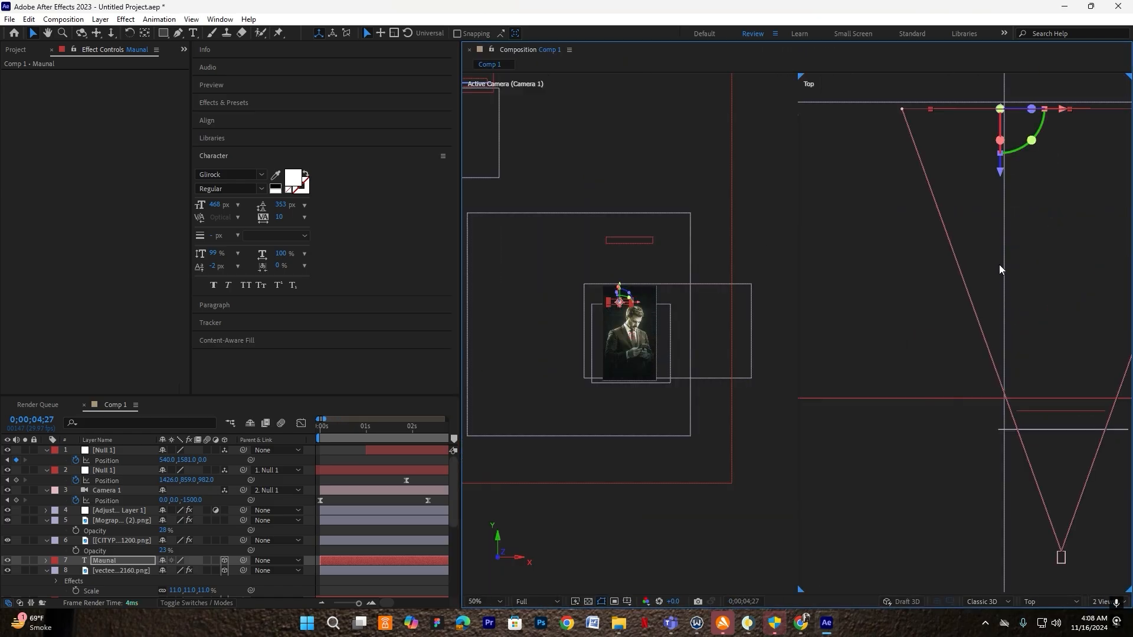
left_click_drag(1000, 173, 1000, 500)
left_click(1101, 601)
left_click(1070, 547)
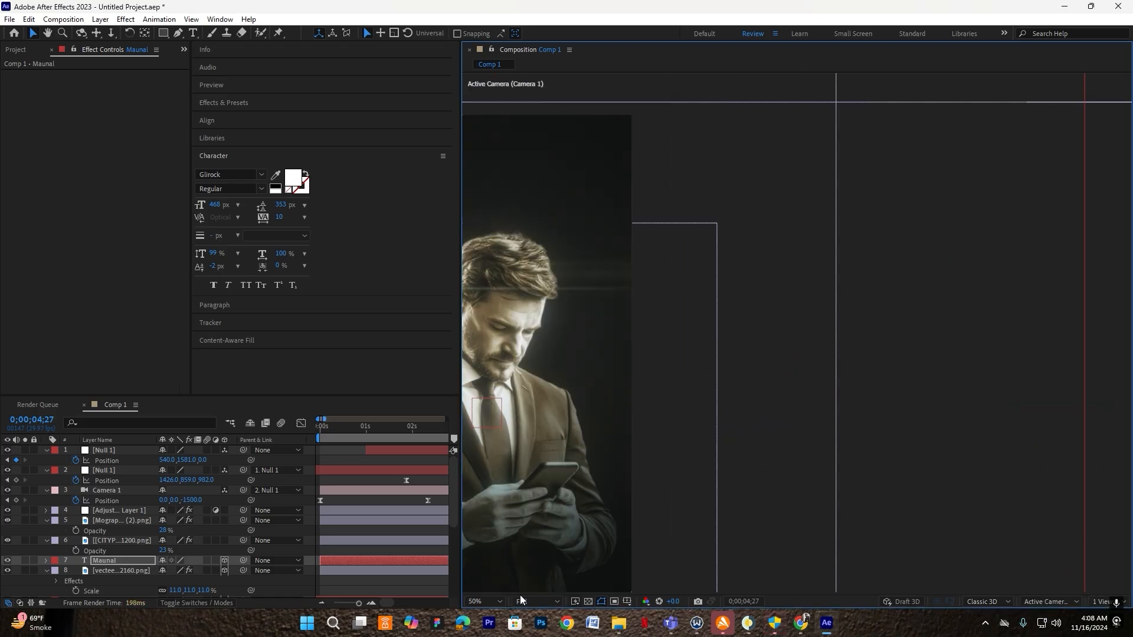
Scale the "Maunal" text to 14% and bring it back into the frame above the businessman's head
left_click(485, 601)
left_click(497, 391)
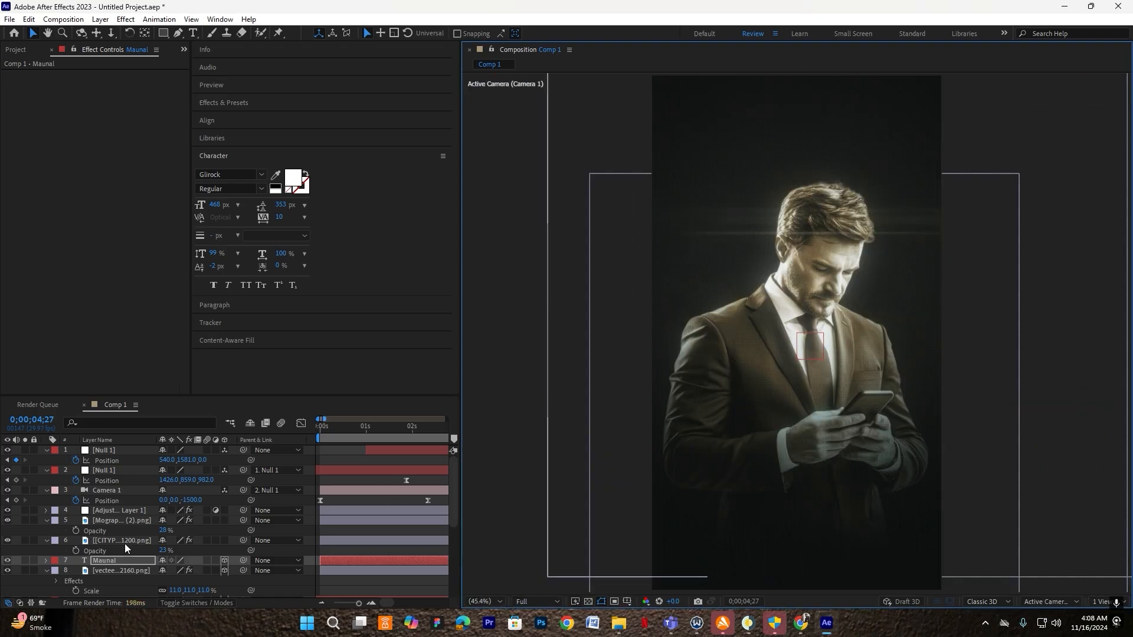
left_click(133, 560)
key("s")
left_click_drag(174, 570, 606, 427)
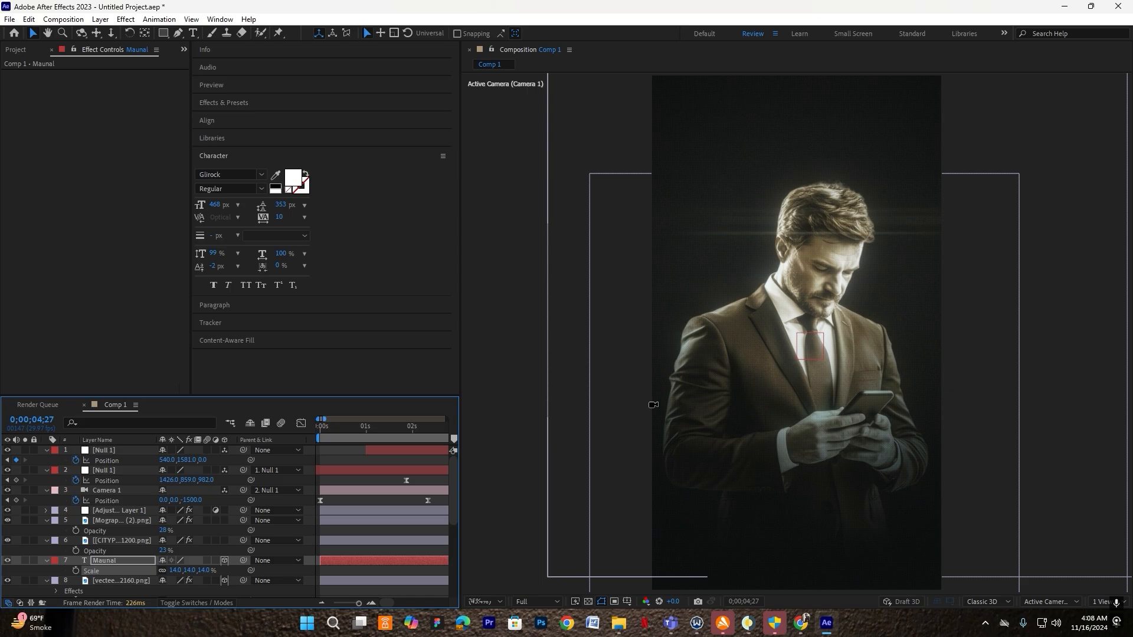
scroll(606, 431, "down", 4)
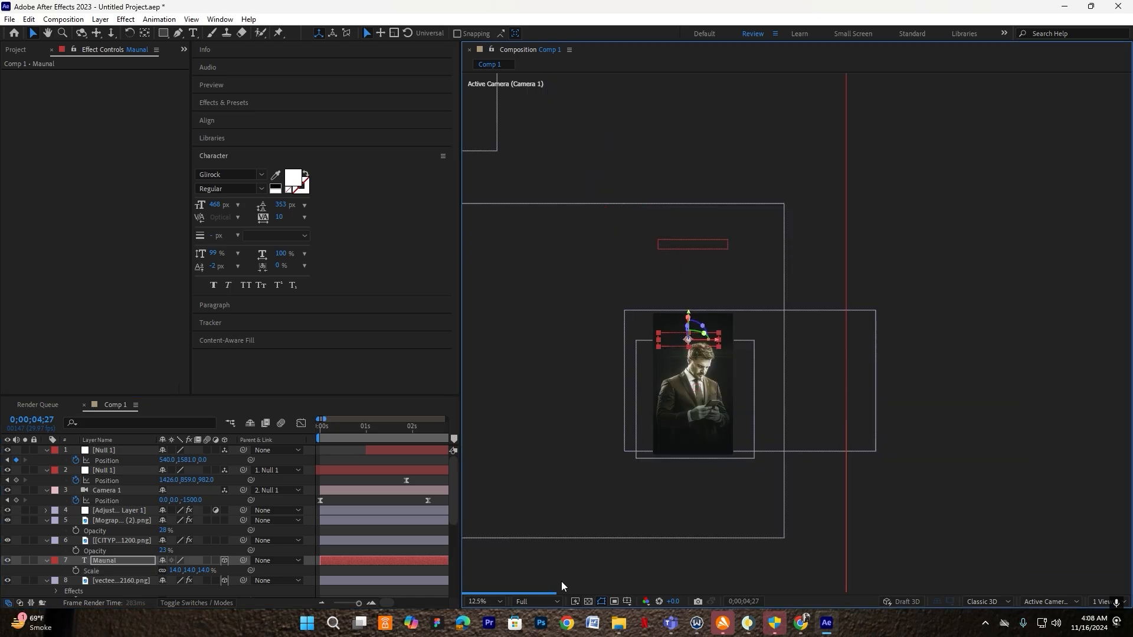
left_click(485, 601)
left_click(479, 393)
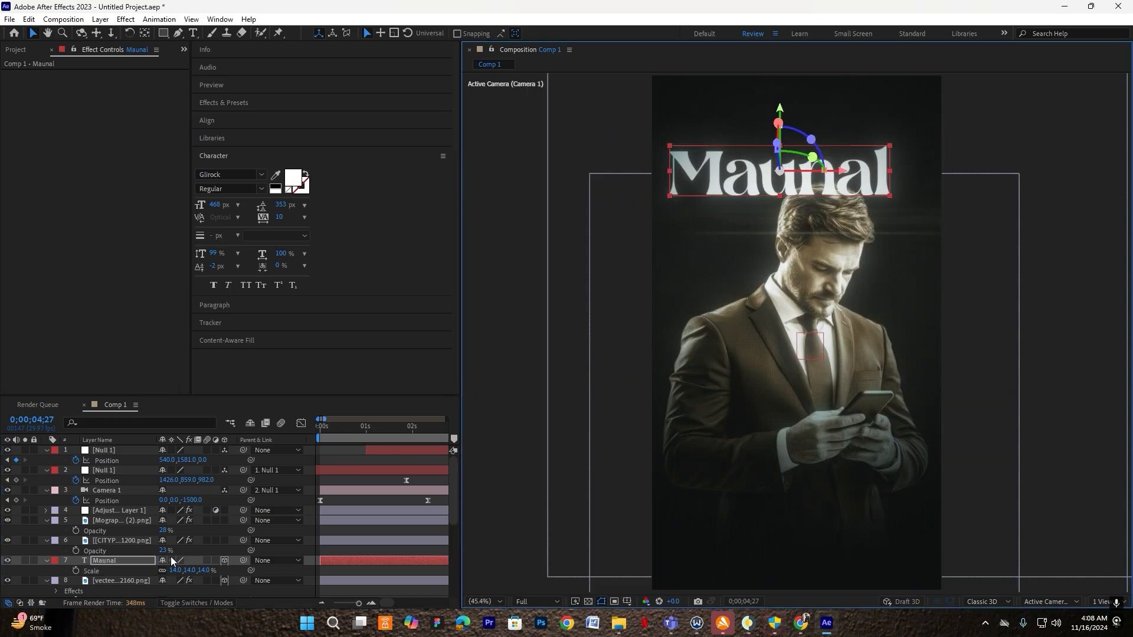
Try the "Maunal" text at 12% scale, reduce it to 9%, and shift it slightly up and left above the head
left_click(176, 570)
type("12")
key("Return")
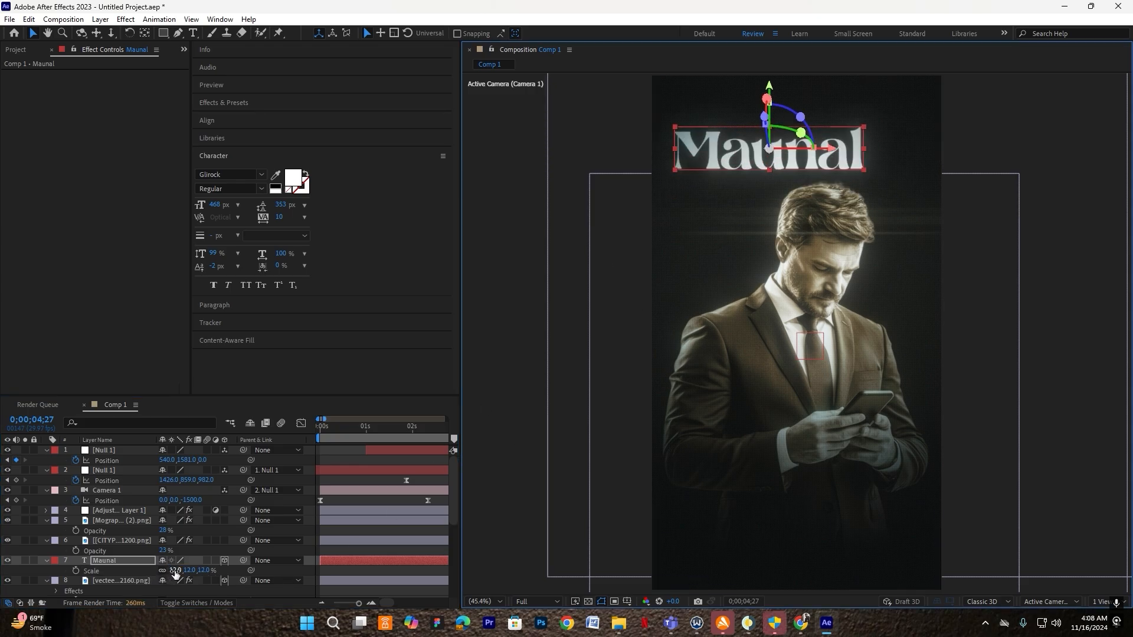
left_click(175, 570)
type("9")
key("Return")
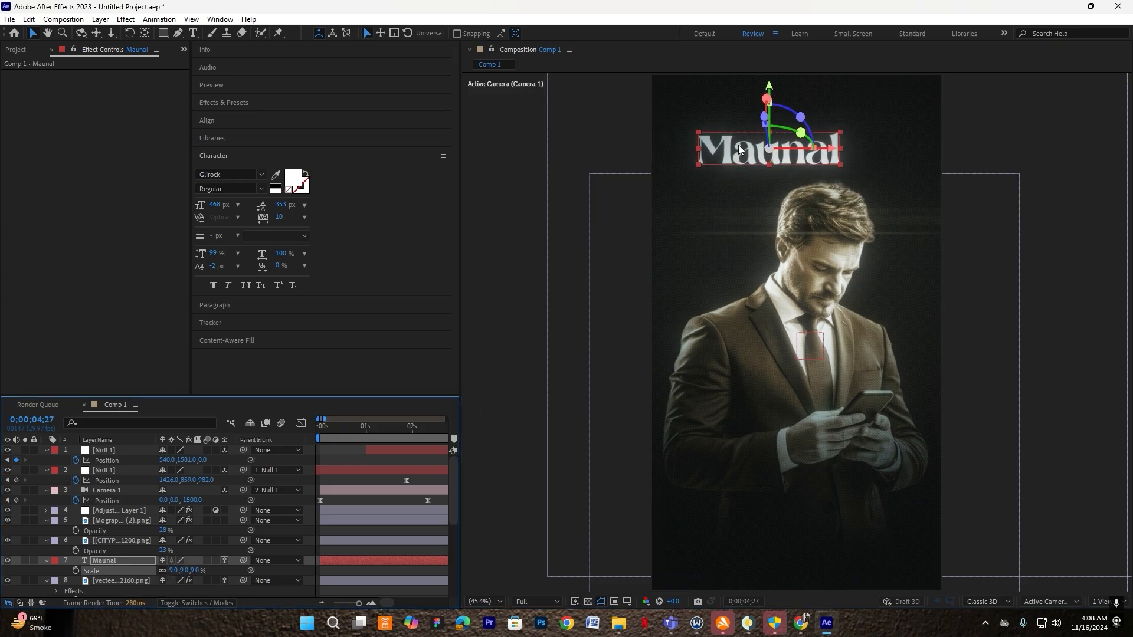
left_click_drag(739, 149, 724, 136)
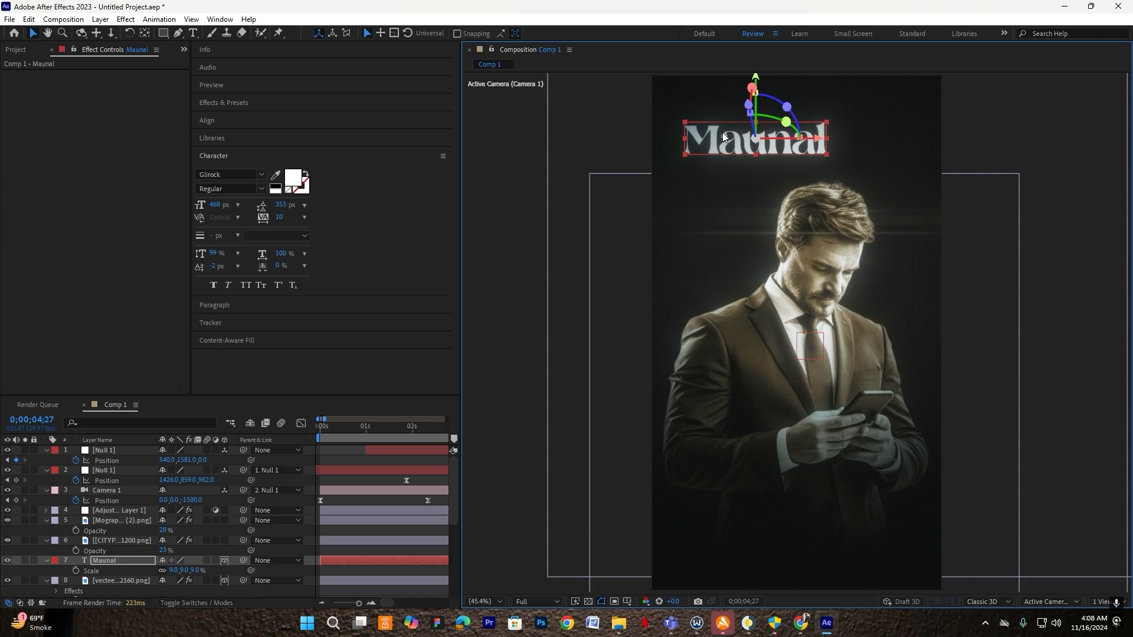
Set the "Maunal" text's scale to 8%
left_click(170, 575)
type("8")
key("Return")
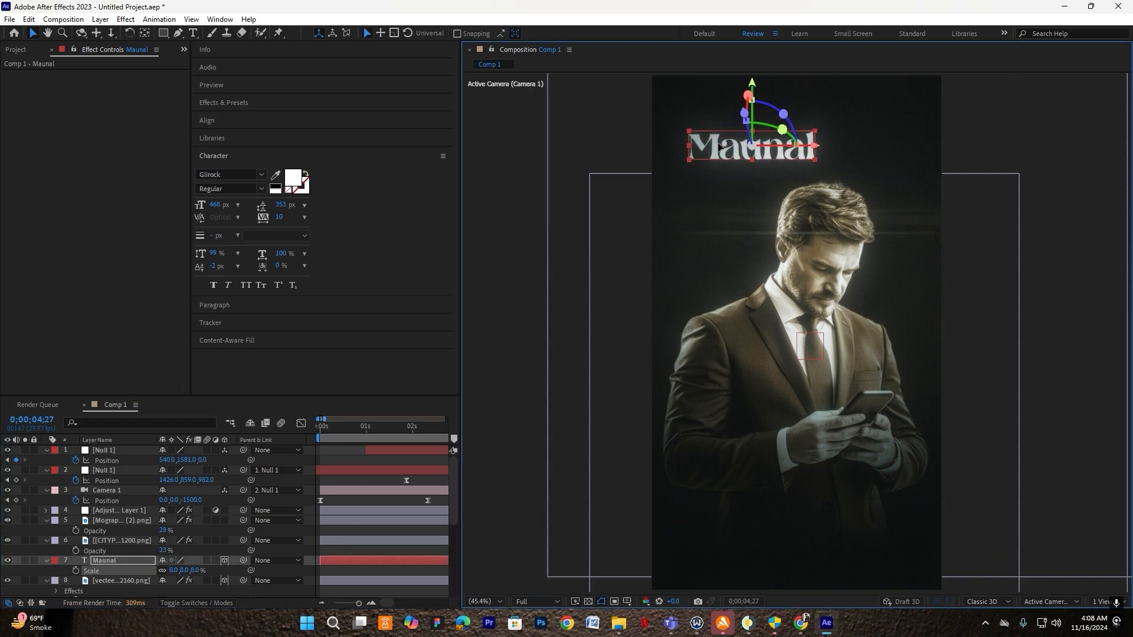
Duplicate the "Maunal" text, move the copy below the original, and change its wording to "Trading"
key("ctrl+d")
left_click_drag(718, 148, 718, 211)
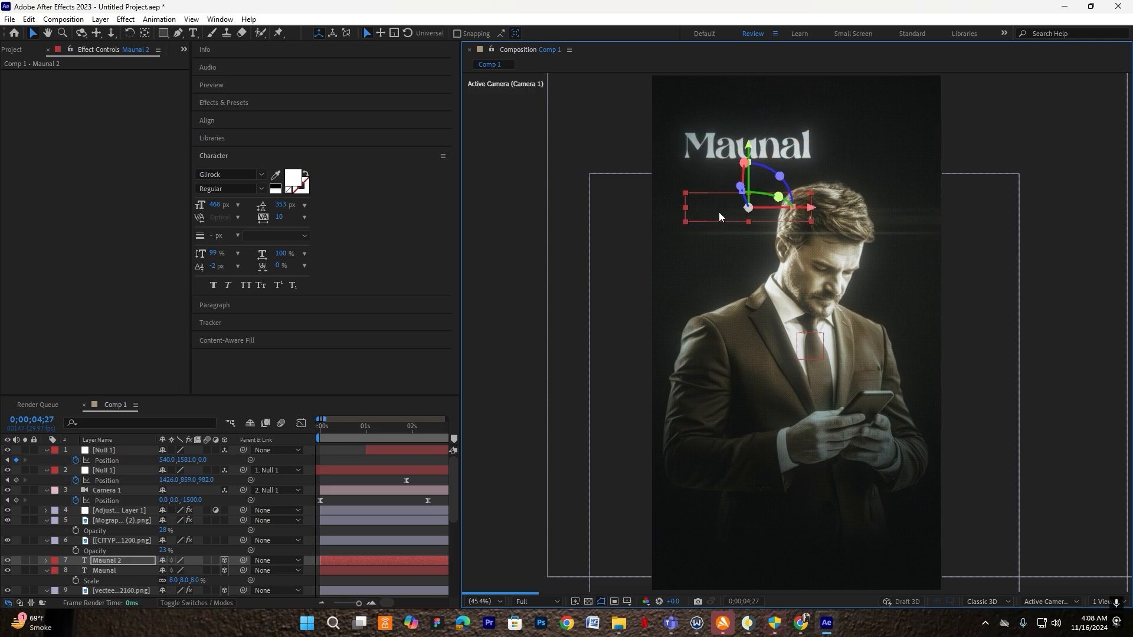
double_click(719, 212)
key("BackSpace")
type("T")
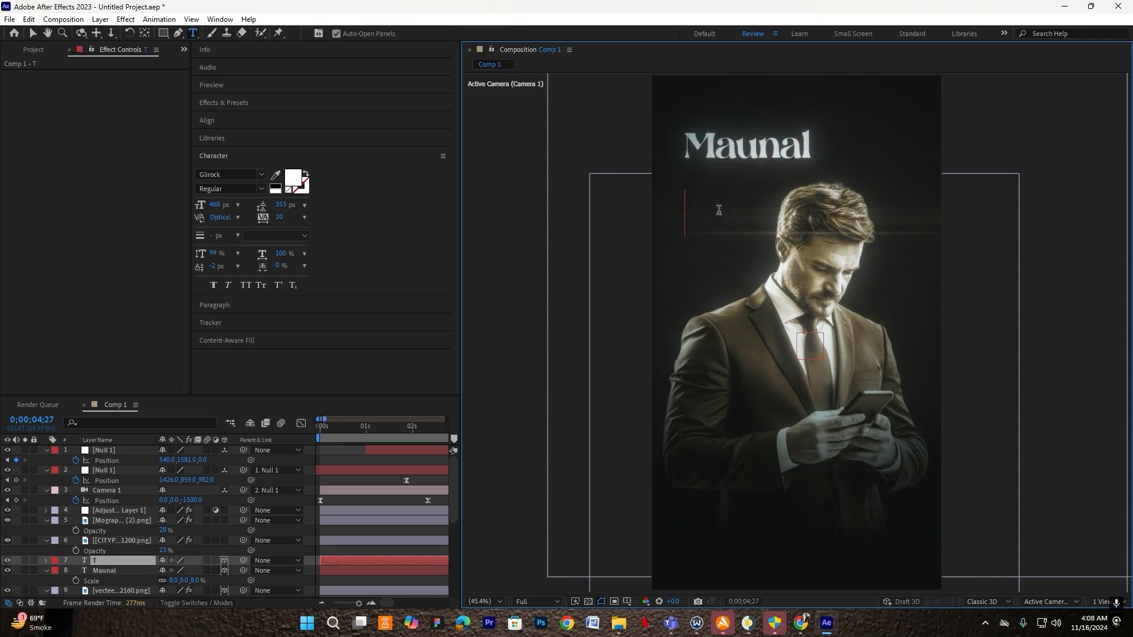
type("rading")
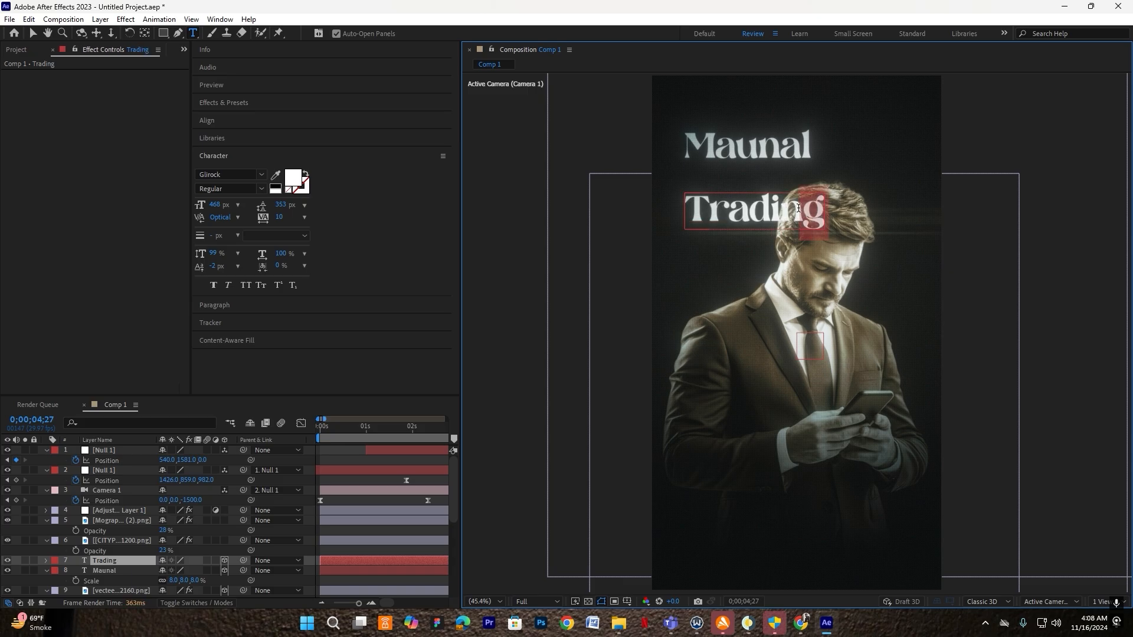
Set the "Trading" text in Europa Grotesk SH Medium and centre its anchor point
key("ctrl+a")
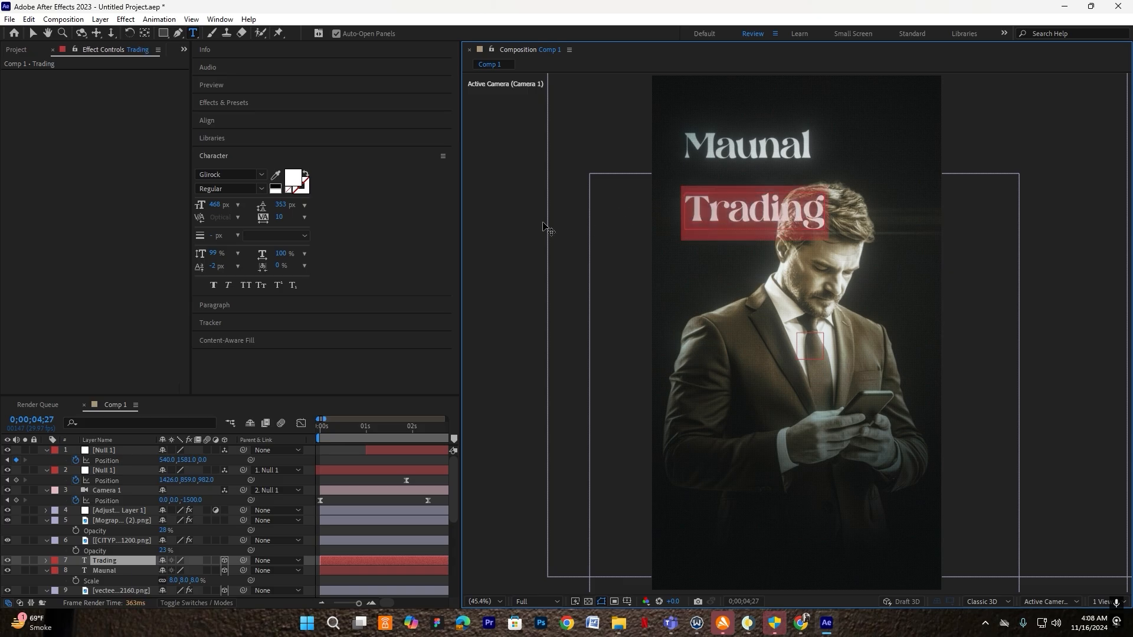
left_click(223, 174)
type("gro")
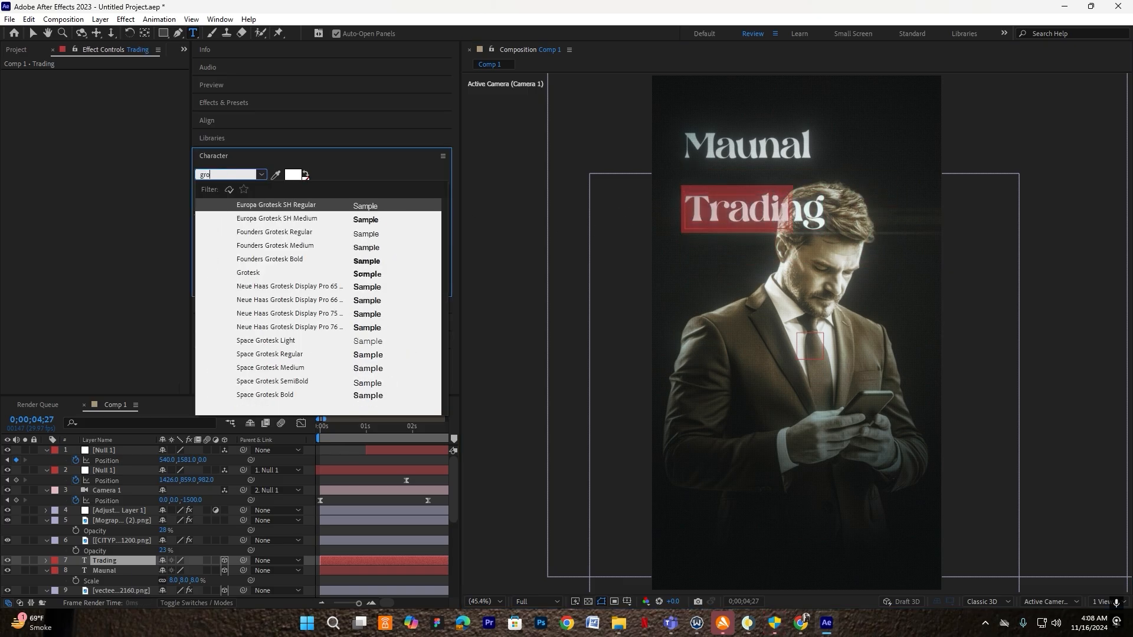
left_click(283, 217)
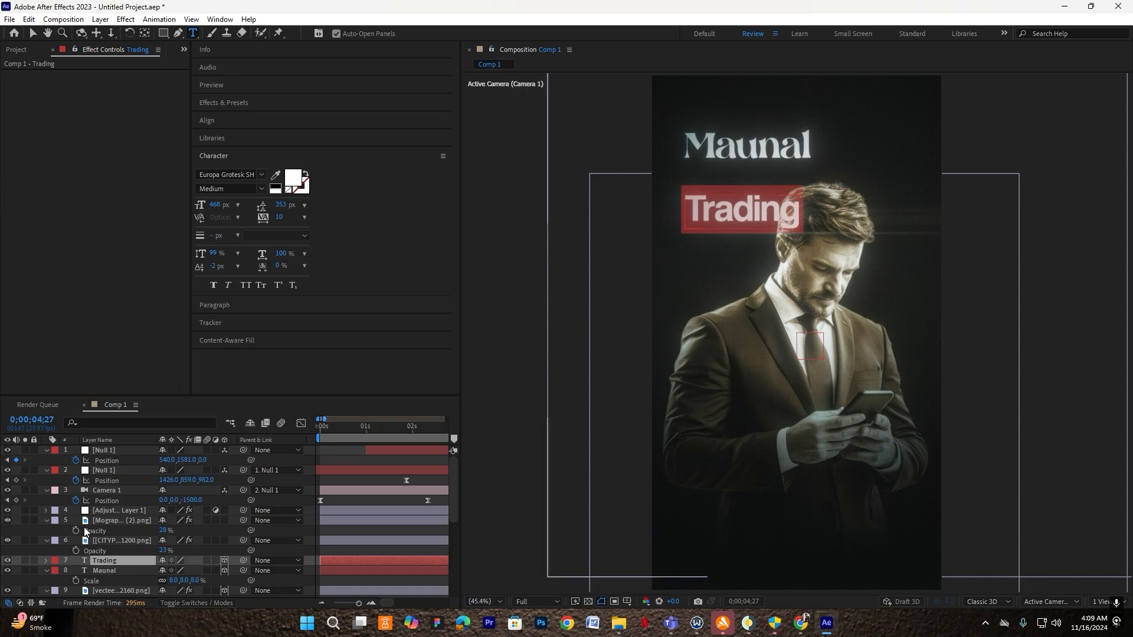
left_click(116, 572)
double_click(144, 33, "ctrl")
Enlarge the "Trading" text to 15% scale and place it directly beneath "Maunal", over the top of the businessman's head
key("s")
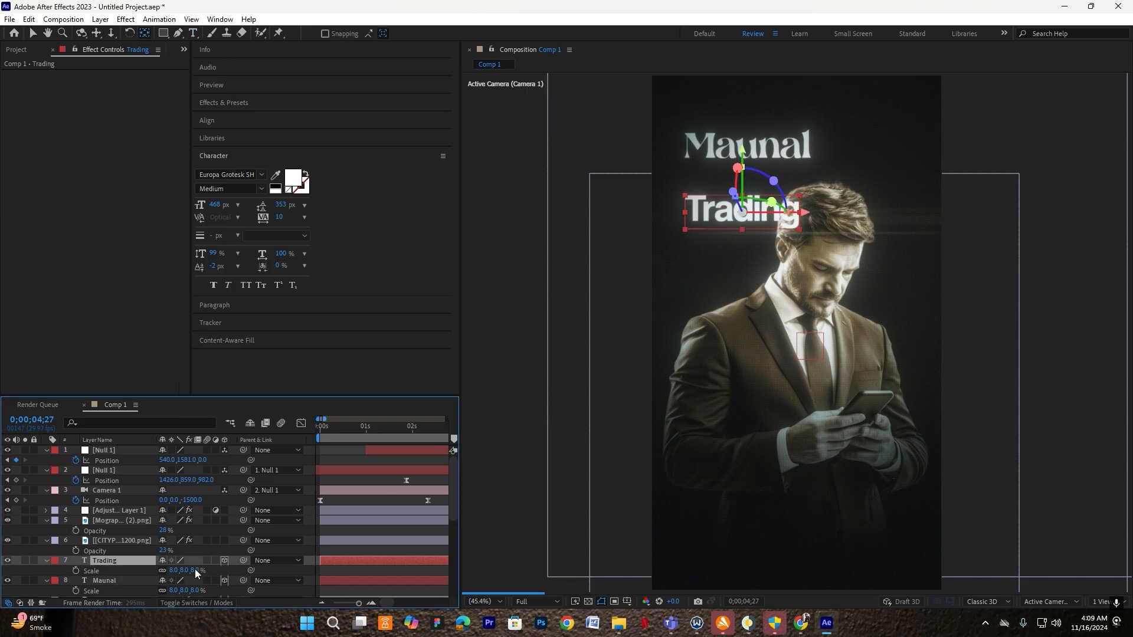
left_click_drag(175, 571, 182, 575)
key("v")
left_click_drag(742, 213, 796, 192)
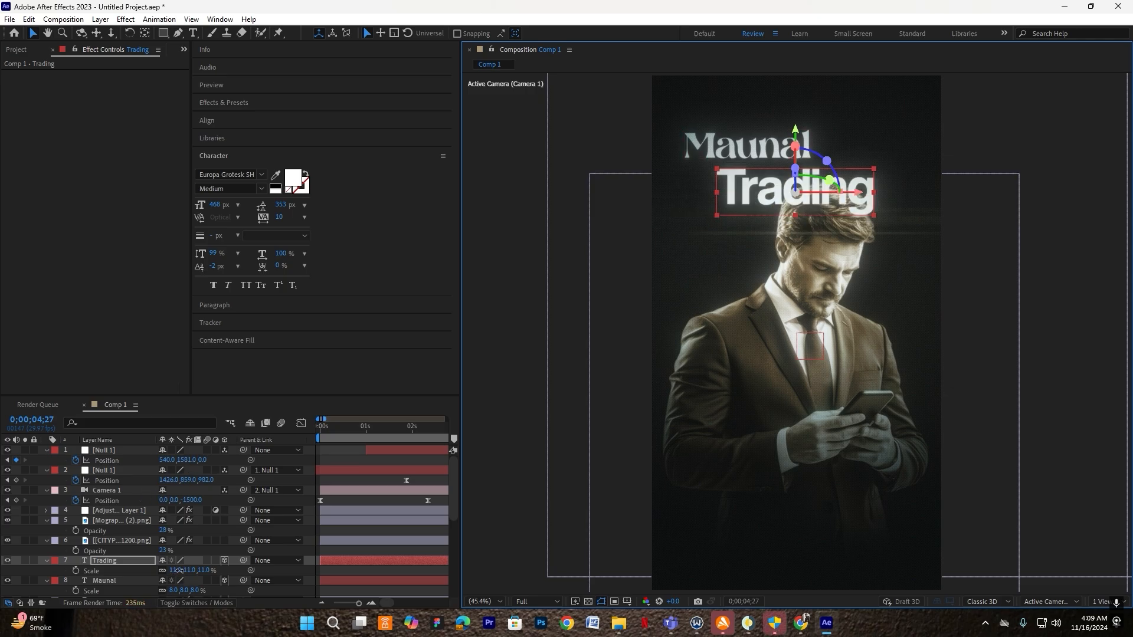
left_click_drag(178, 570, 187, 571)
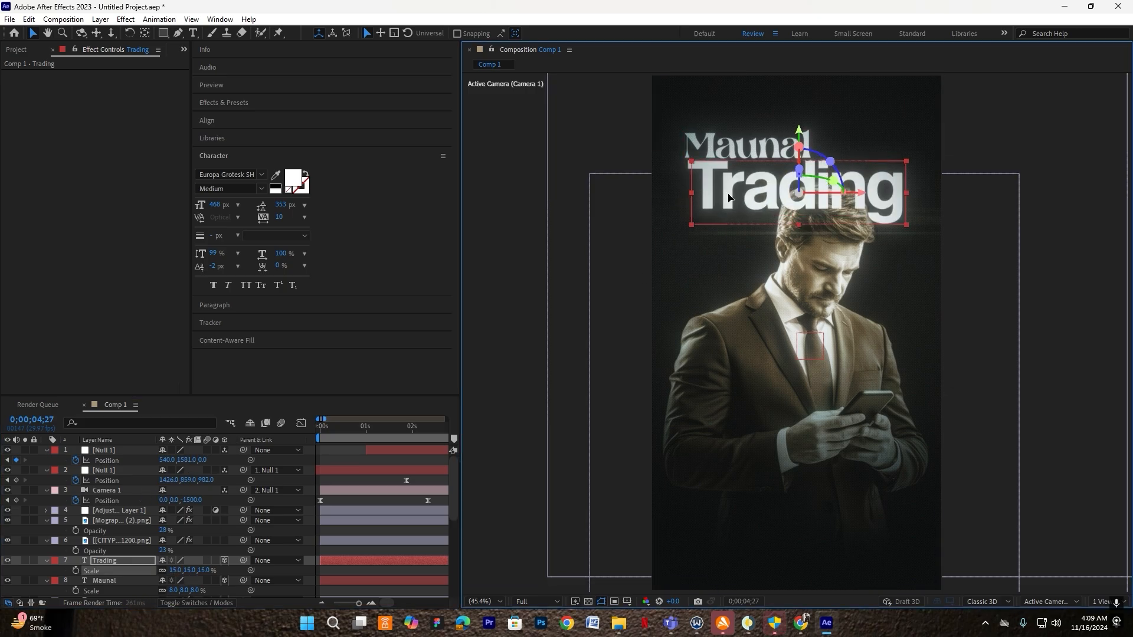
left_click_drag(728, 193, 730, 193)
Move the "Trading" layer below the businessman image in the layer stack
left_click(47, 581)
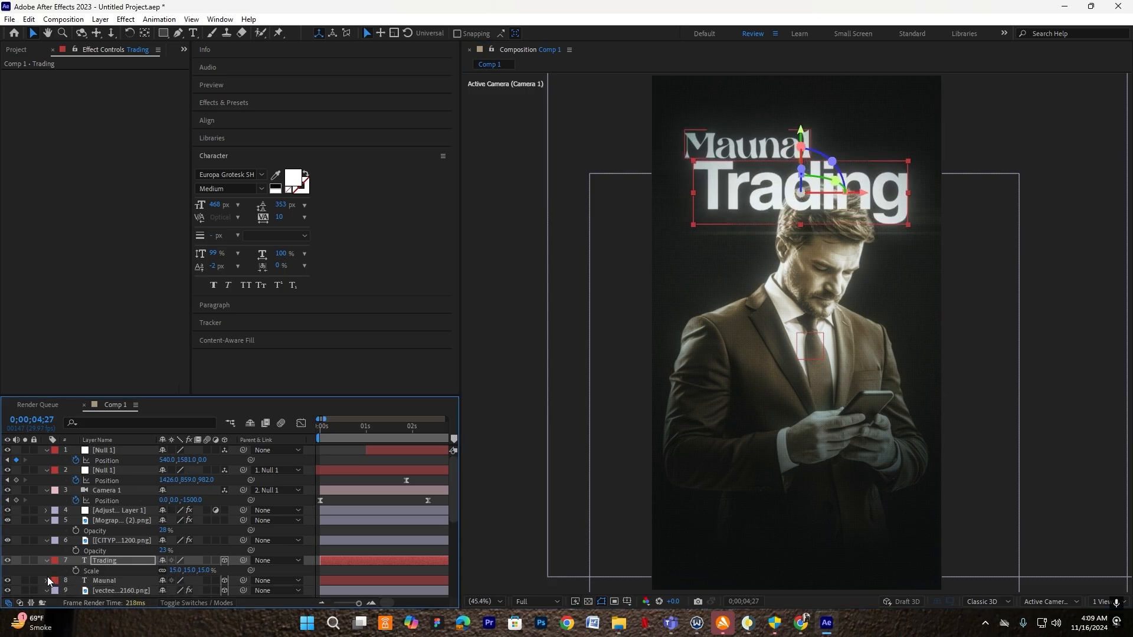
scroll(109, 549, "down", 1)
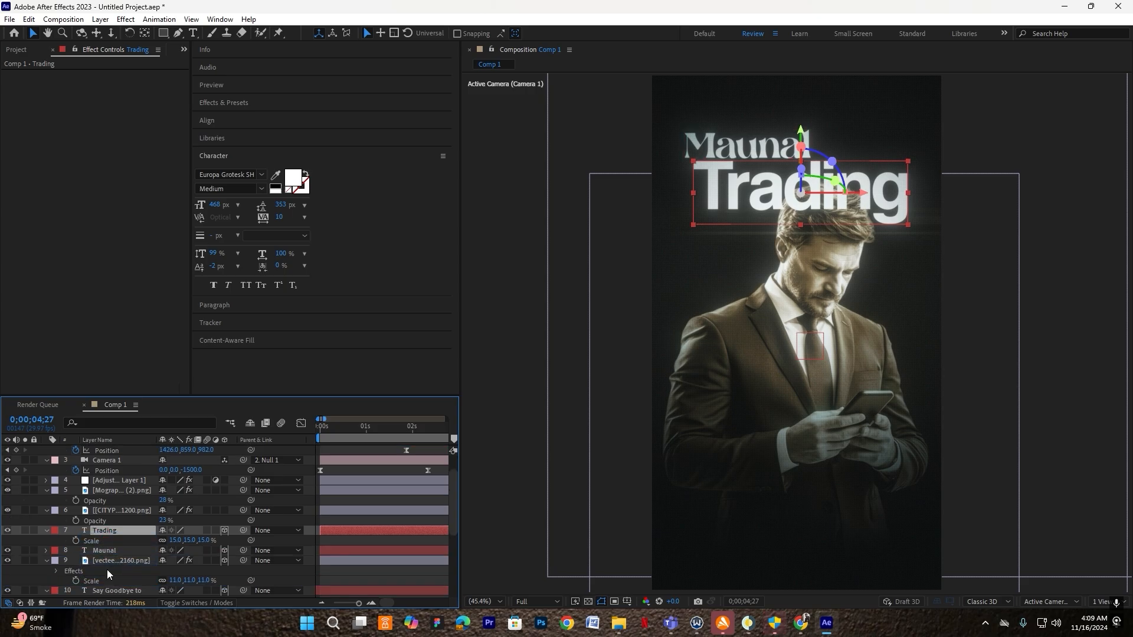
left_click_drag(108, 569, 107, 575)
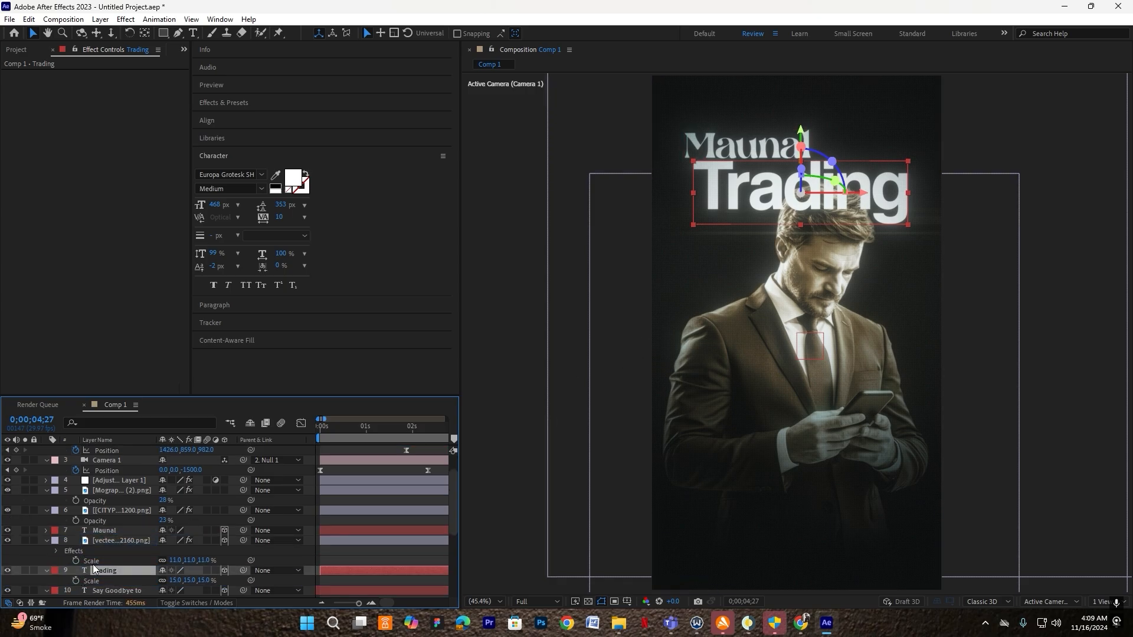
left_click(127, 539)
left_click(119, 569)
Using a two-view layout with the Top view, push the "Trading" text back to just behind the businessman, and return to a single view
left_click_drag(457, 492, 288, 492)
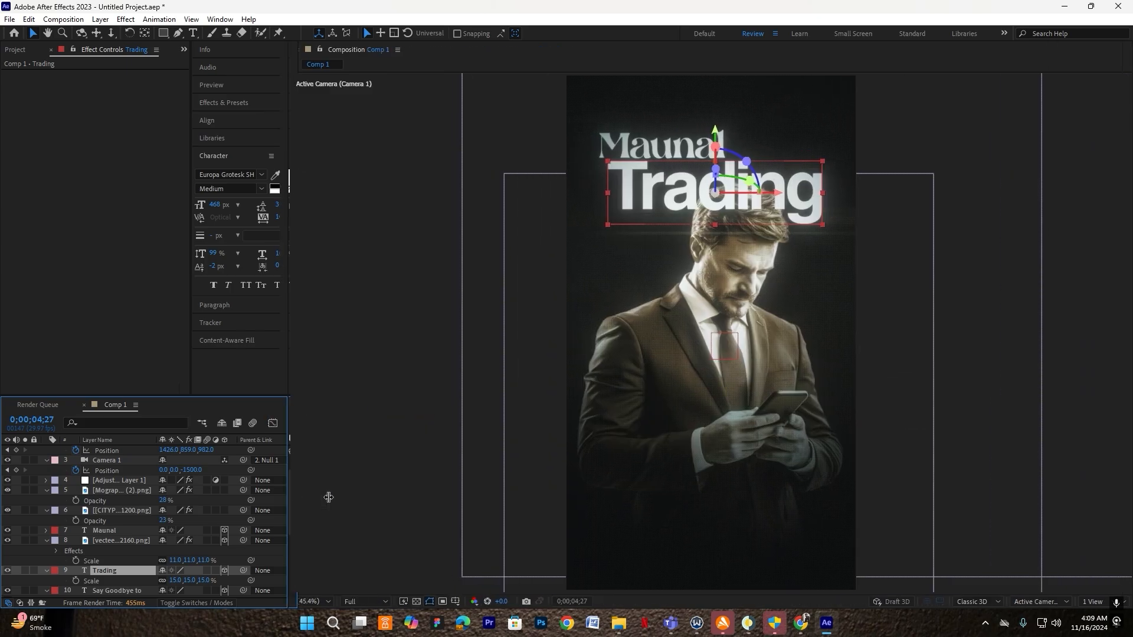
left_click(1103, 602)
left_click(1075, 557)
scroll(1042, 370, "up", 10)
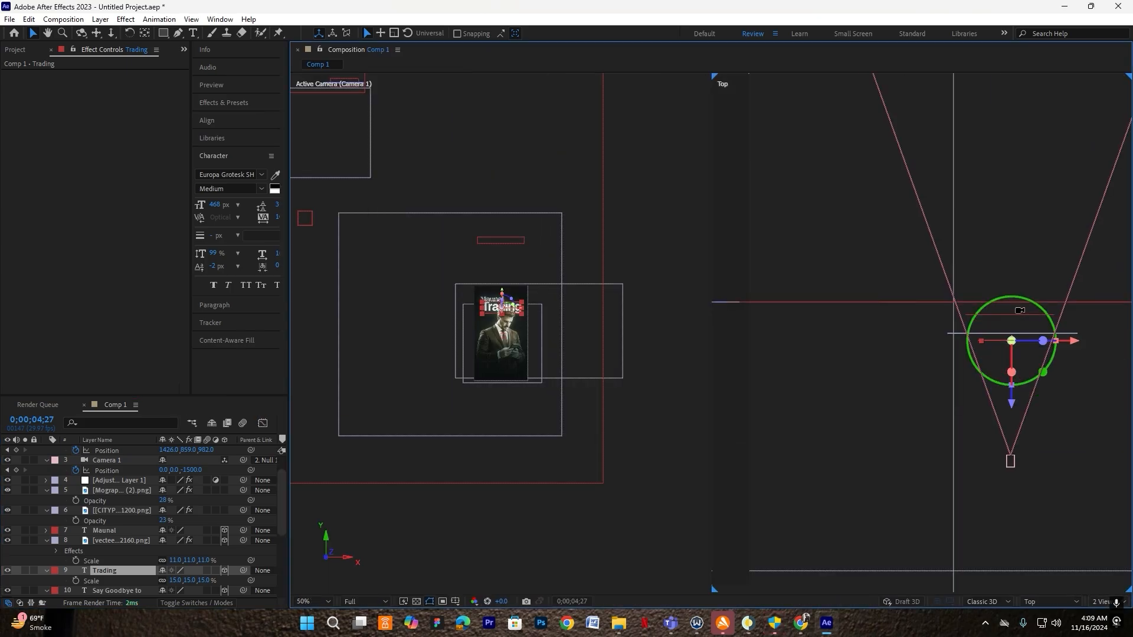
left_click_drag(1005, 413, 1006, 380)
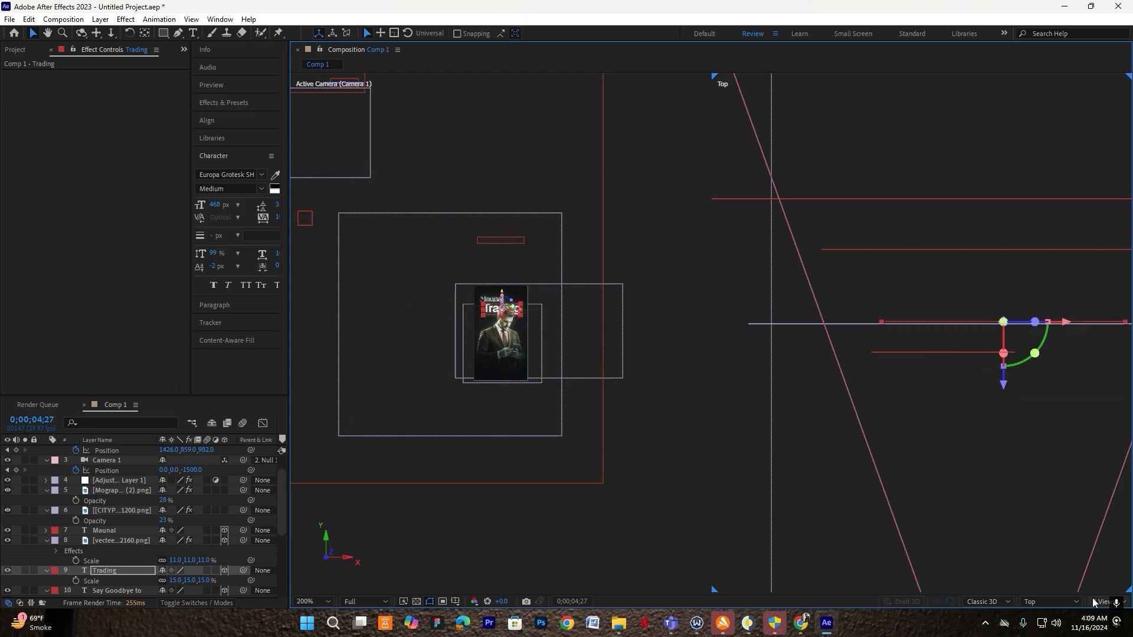
scroll(506, 346, "up", 2)
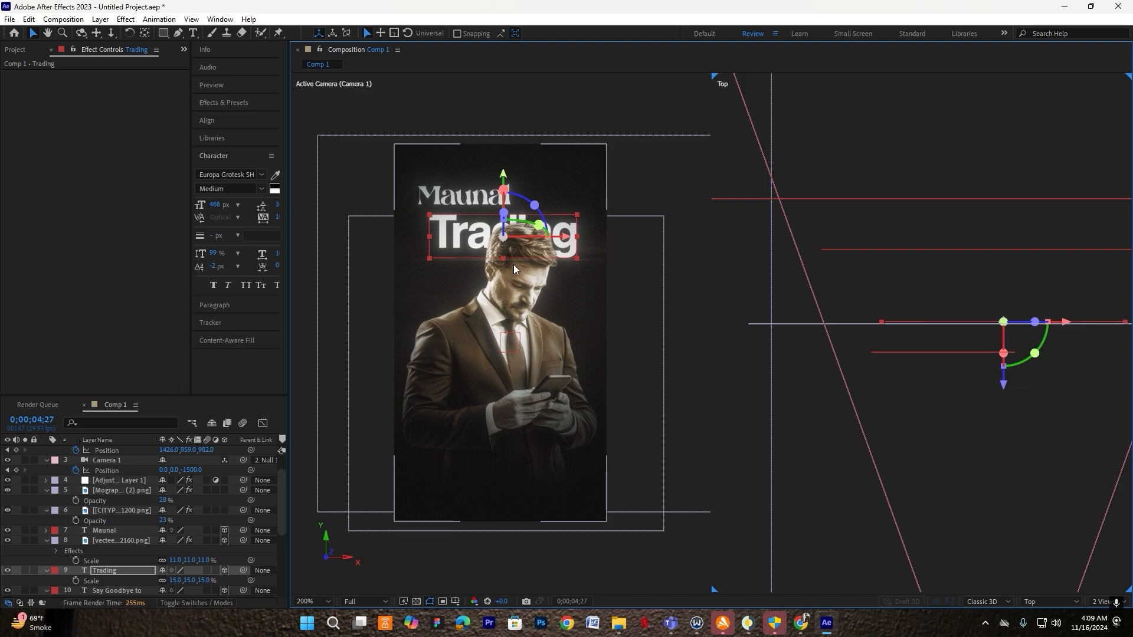
left_click(1101, 601)
left_click(1099, 568)
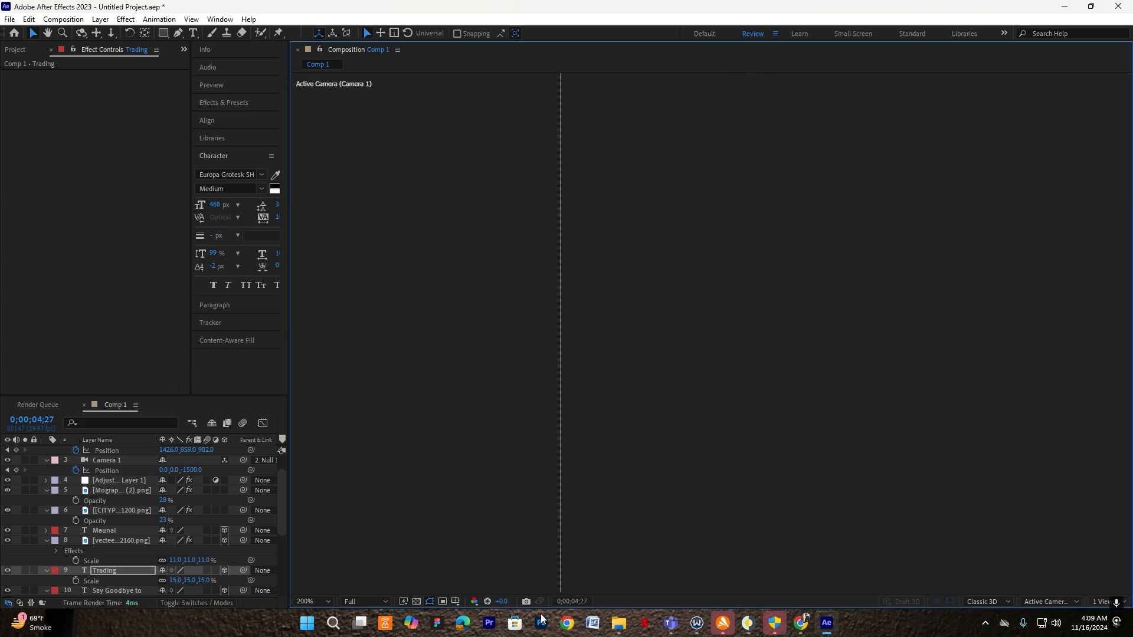
left_click(312, 601)
left_click(295, 394)
left_click_drag(289, 402, 699, 402)
scroll(431, 497, "up", 1)
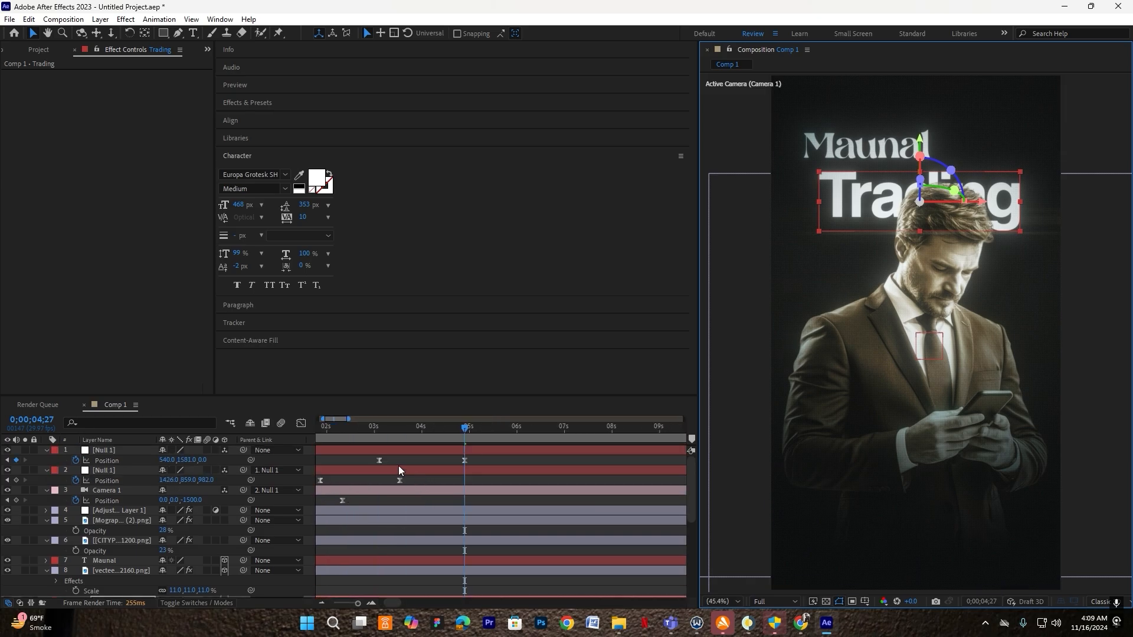
Set the "Trading" text's scale to 17% and line up its left edge with the "Maunal" text
key("ctrl+z")
key("ctrl+z")
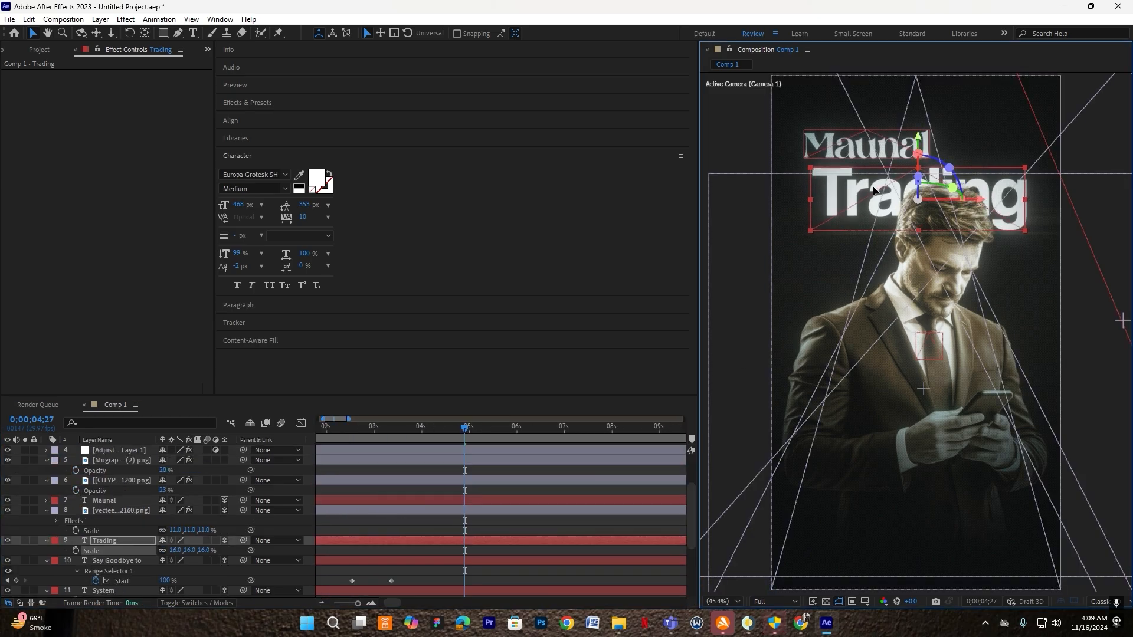
left_click(174, 557)
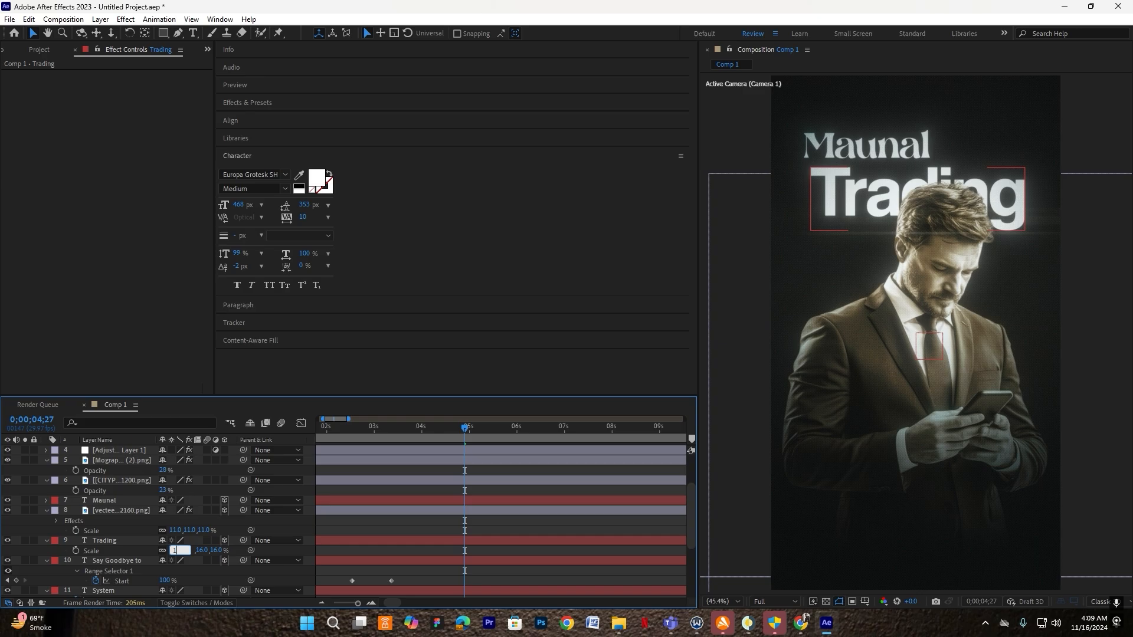
key("Return")
left_click(859, 201)
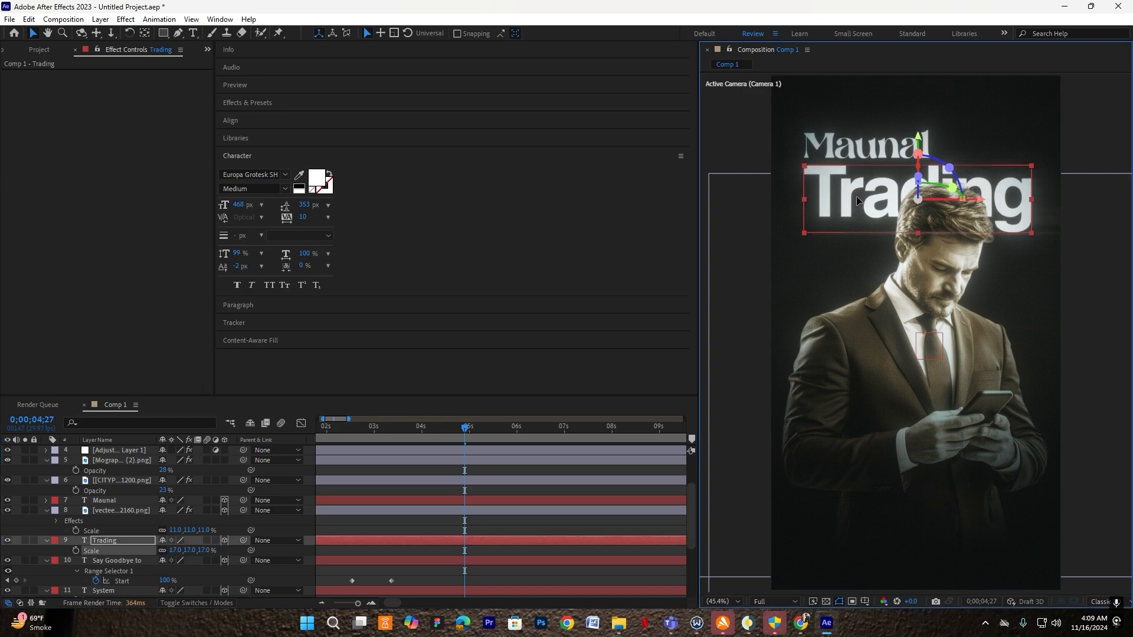
left_click(844, 144)
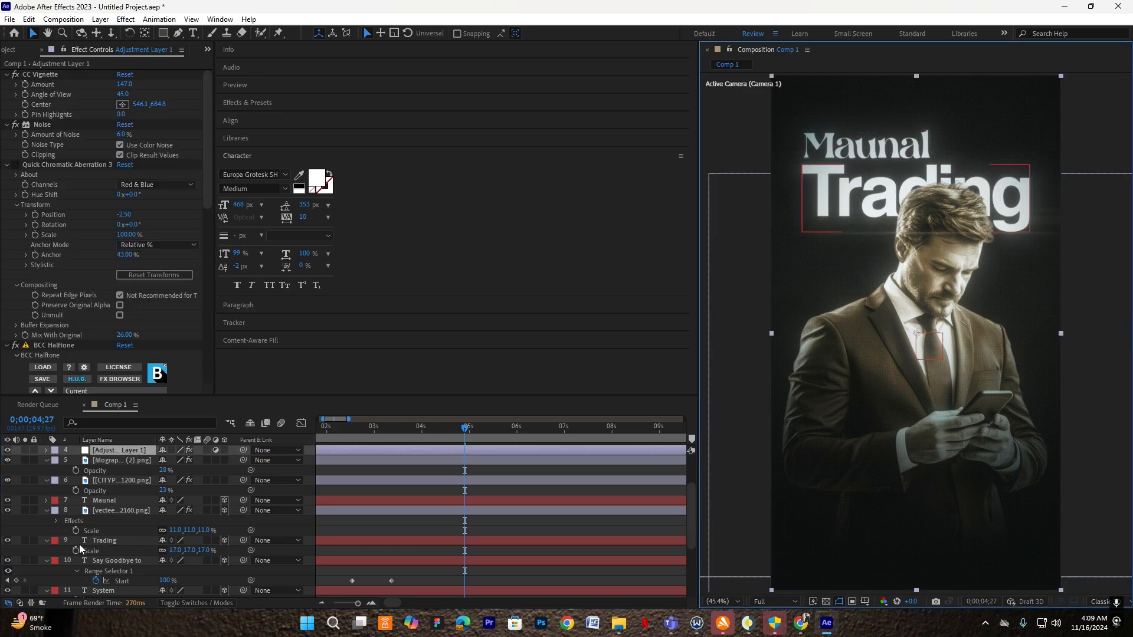
left_click(104, 500)
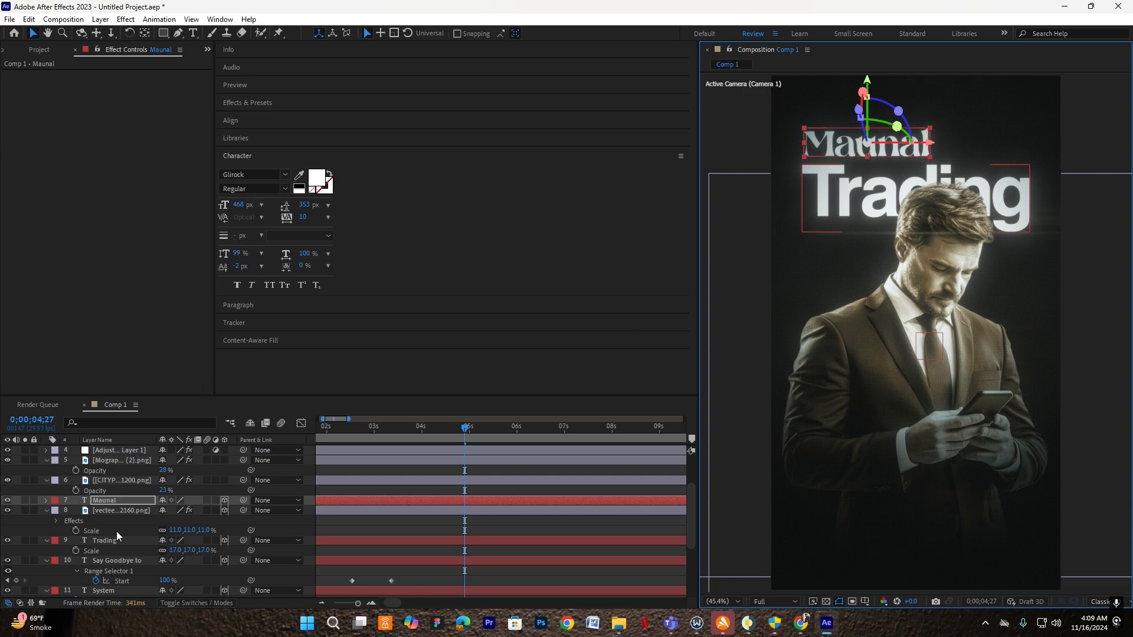
Shift the businessman image slightly down so his head covers less of the "Trading" text
left_click(119, 510)
left_click_drag(916, 401, 914, 411)
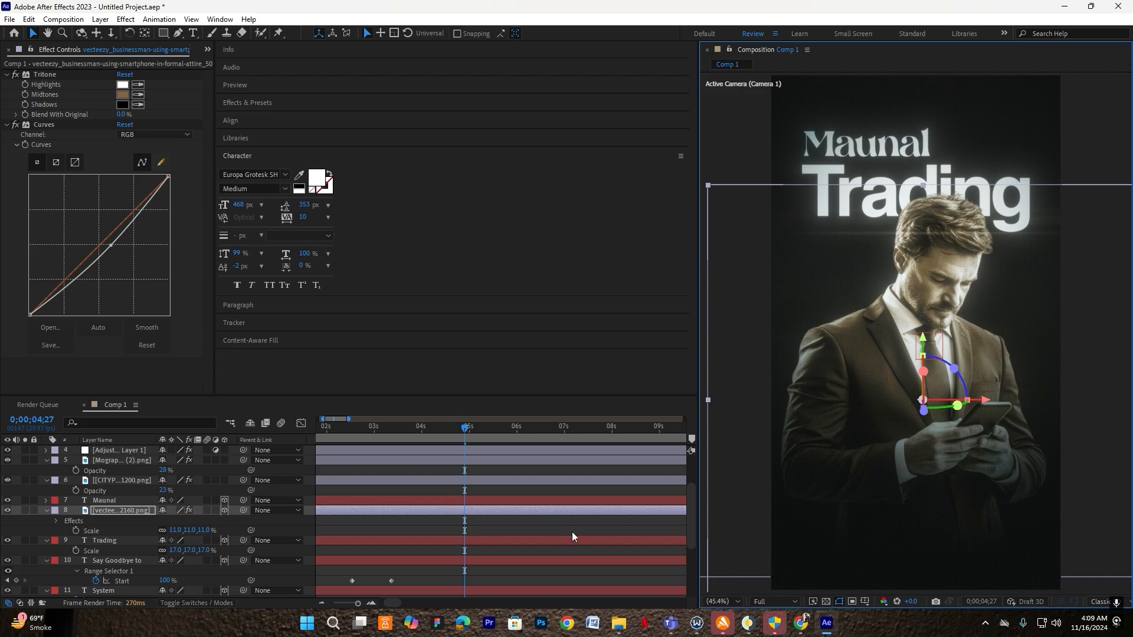
left_click(47, 511)
Move the "Maunal" and "Trading" texts down together slightly
left_click(99, 521)
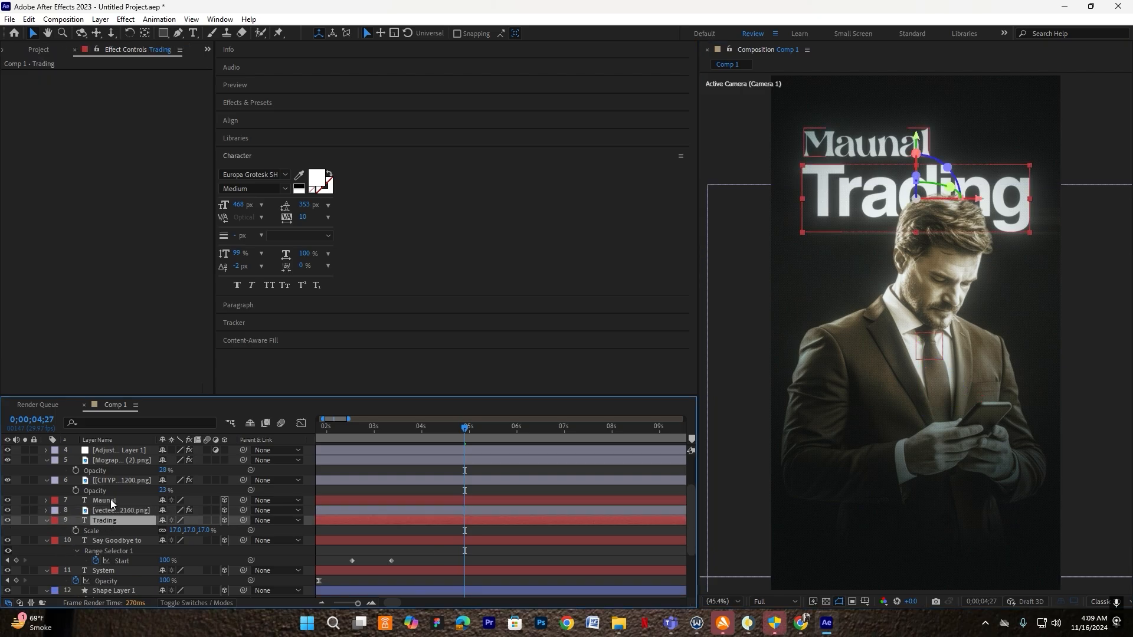
left_click(111, 499, "ctrl")
left_click(869, 87)
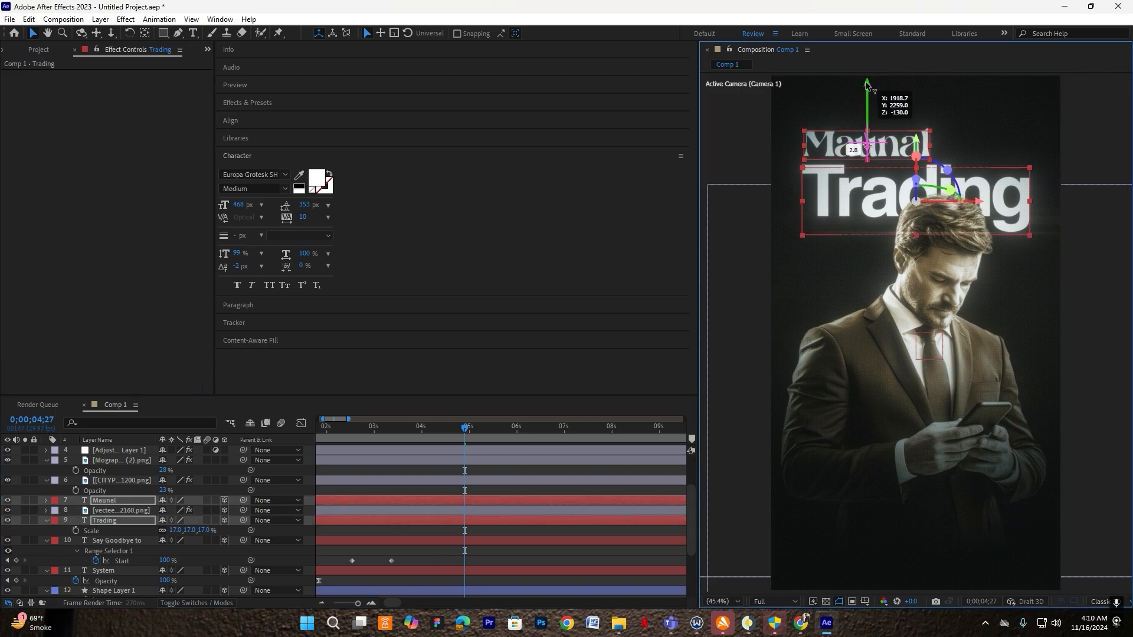
left_click(543, 549)
Draw a horizontal Pen line across the "Trading" text with a bright red stroke 252 px wide
left_click(178, 34)
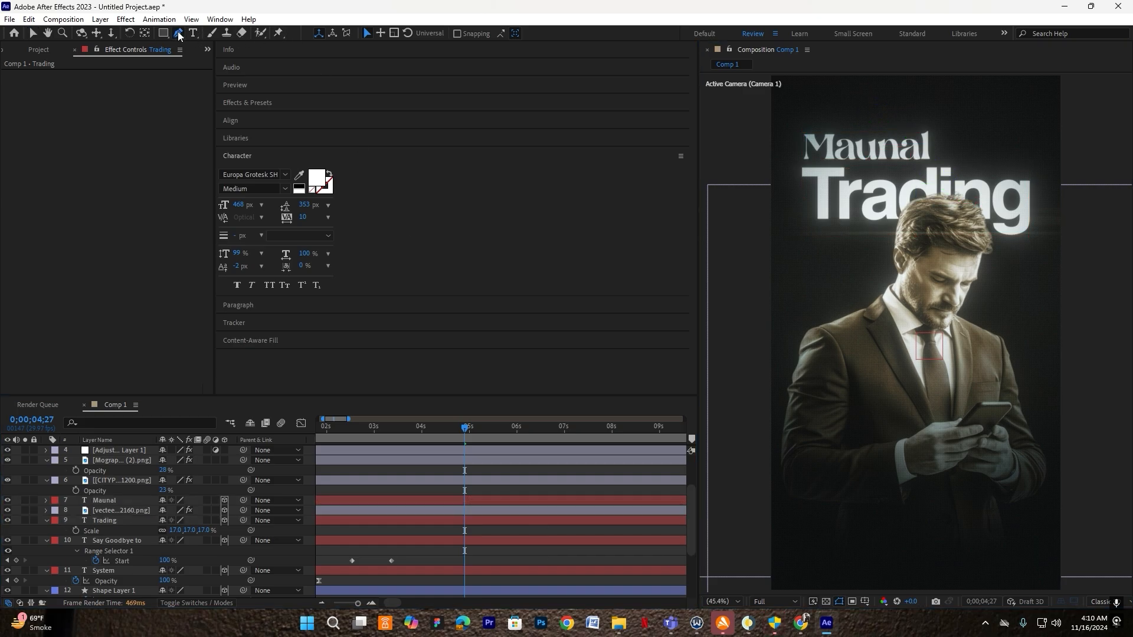
left_click(790, 196)
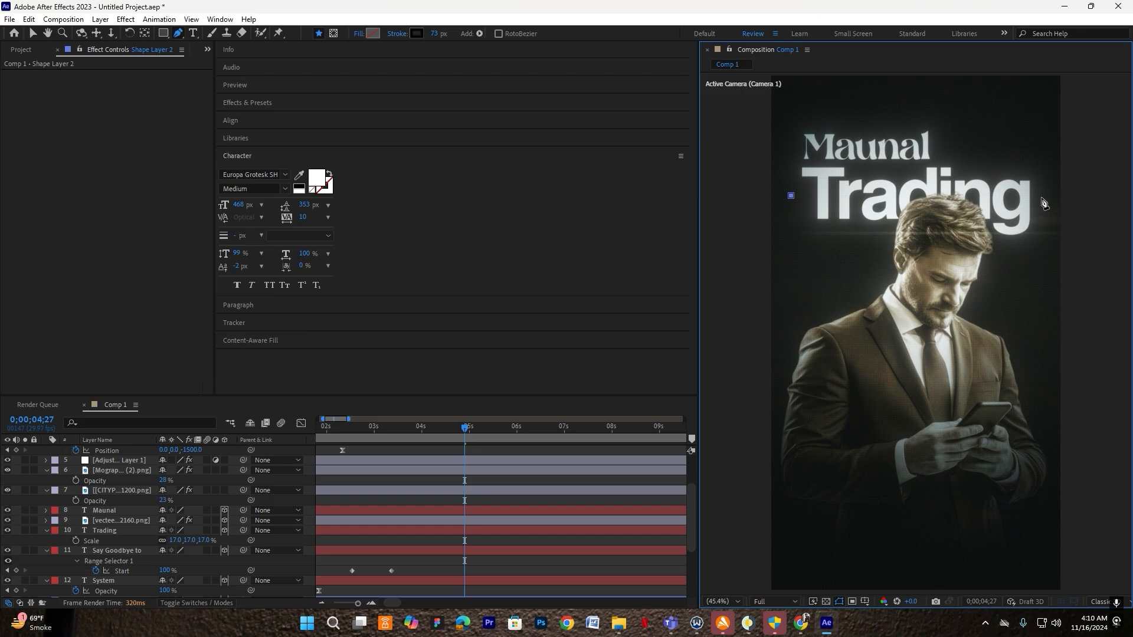
left_click(418, 33)
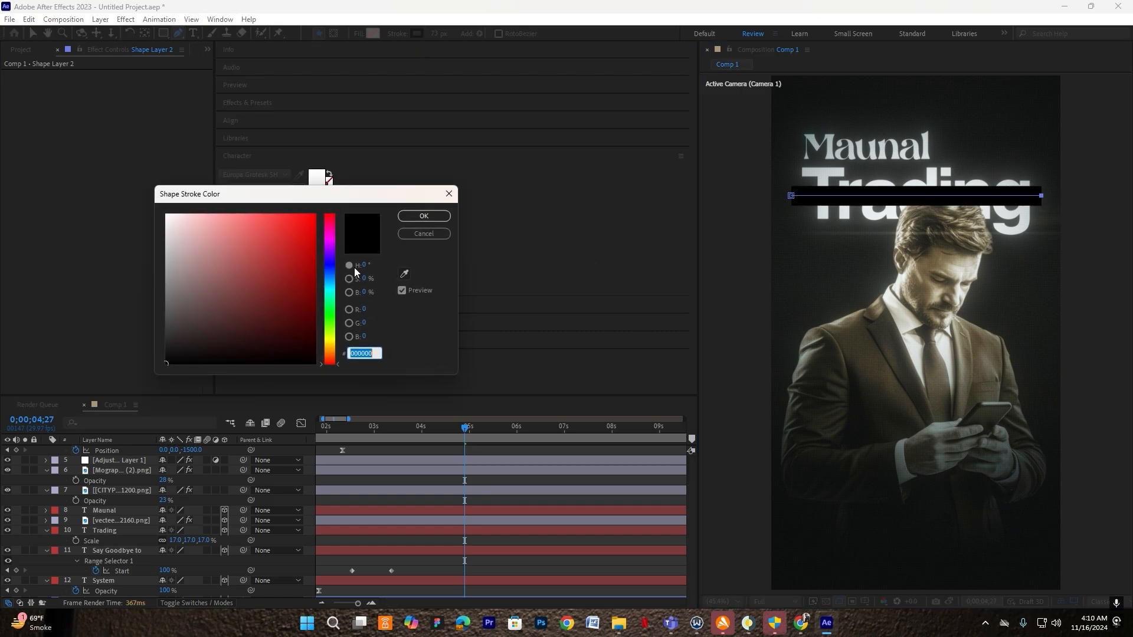
left_click(315, 214)
left_click(423, 215)
left_click_drag(436, 33, 538, 30)
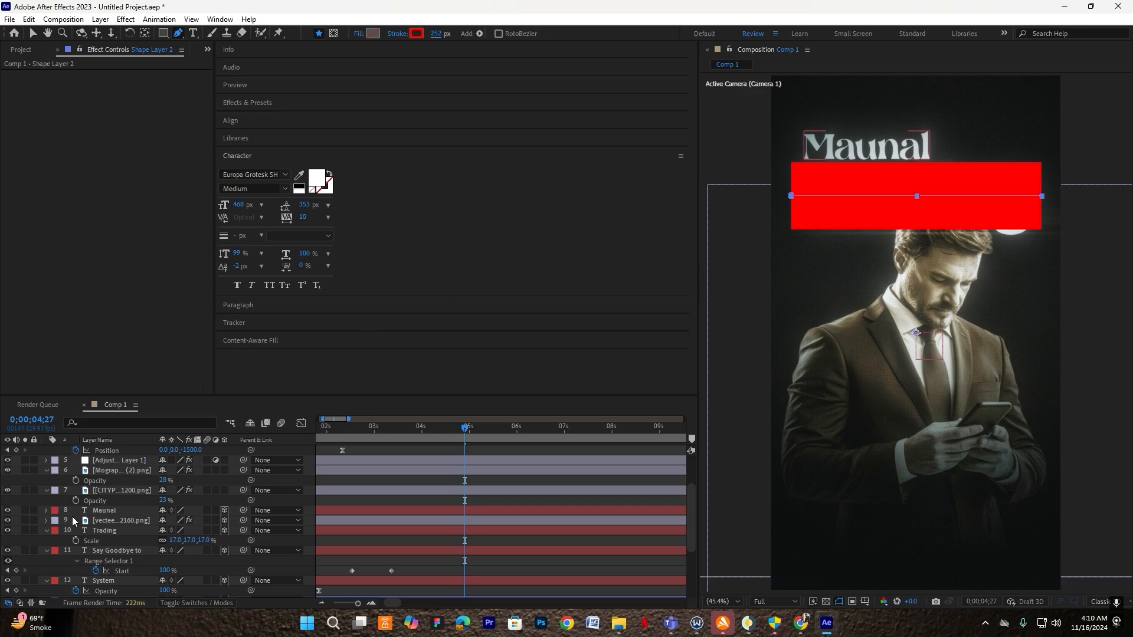
Move the red shape layer directly beneath the "Trading" layer in the layer stack
scroll(72, 518, "up", 2)
left_click(47, 460)
left_click_drag(106, 451, 111, 530)
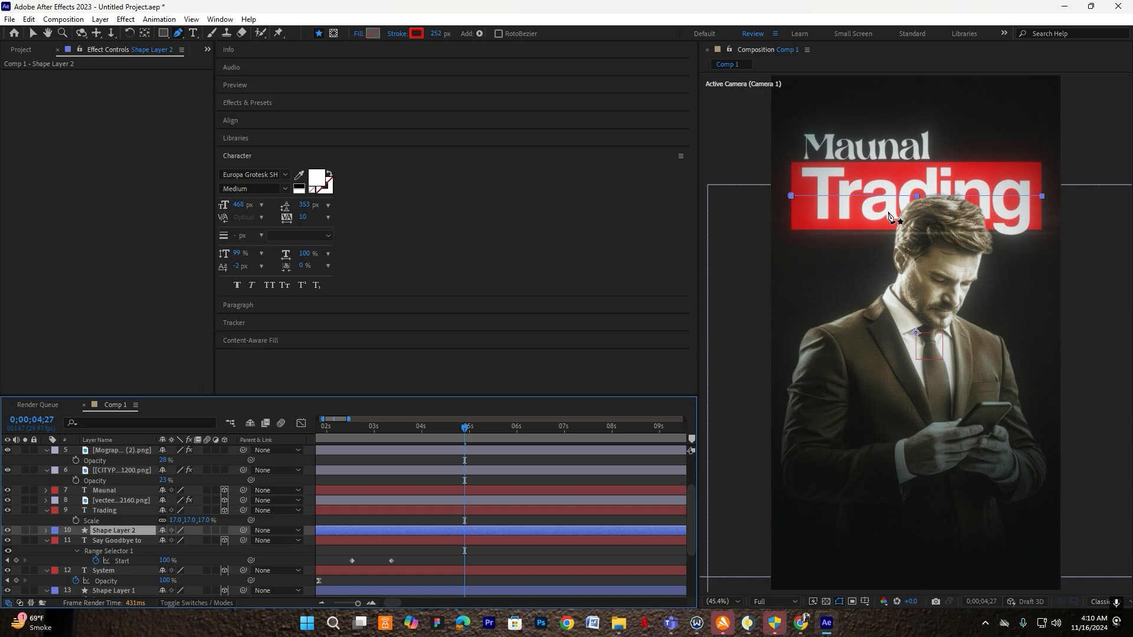
key("v")
left_click(866, 194)
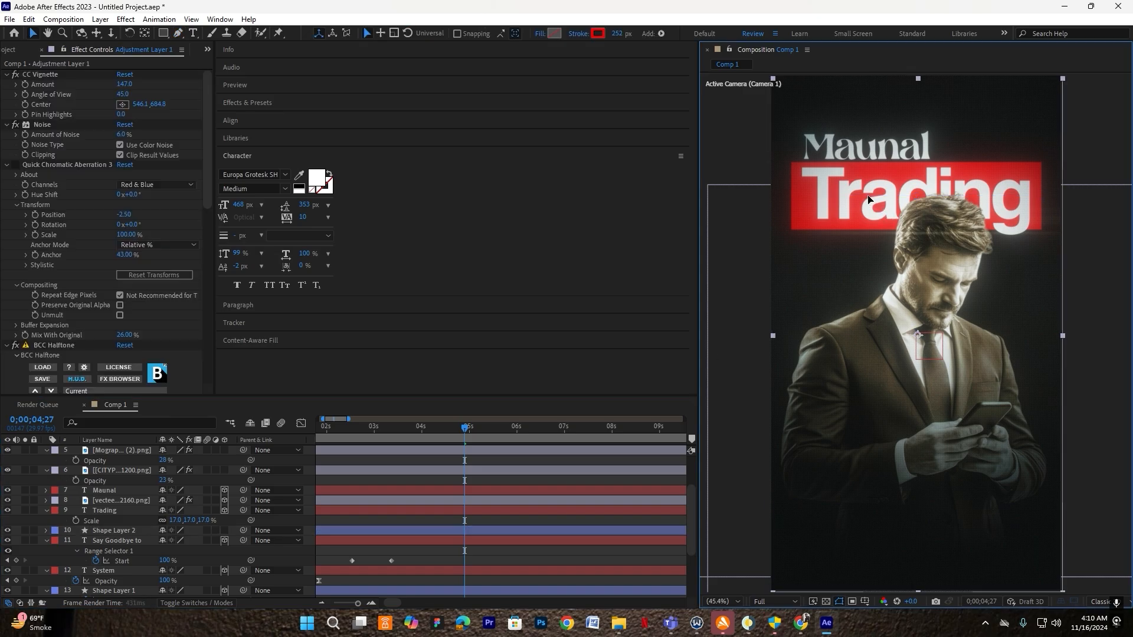
left_click(129, 541)
left_click(118, 568)
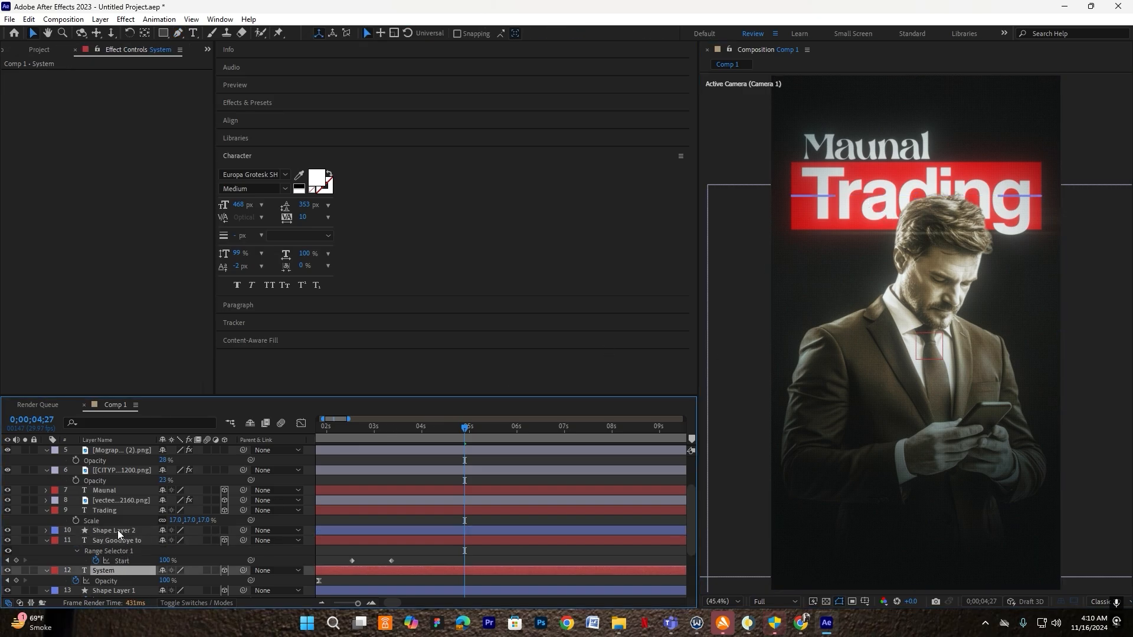
left_click(118, 530)
left_click(119, 542)
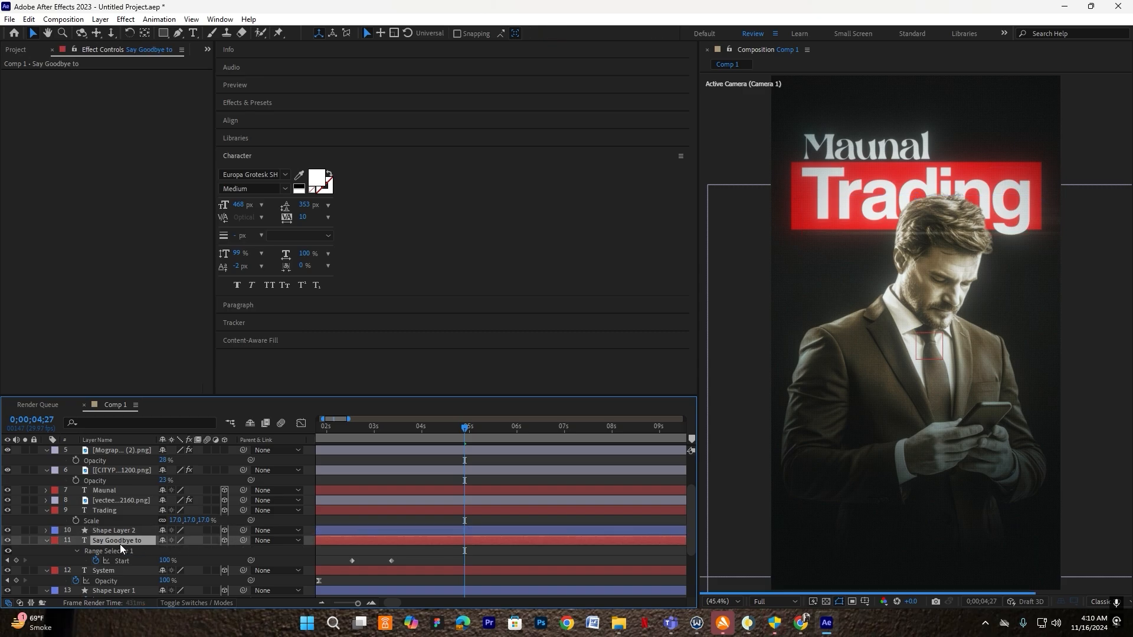
Copy the "Trading" text layer's Position onto Shape Layer 2 so the red shape shares its location
left_click(122, 512)
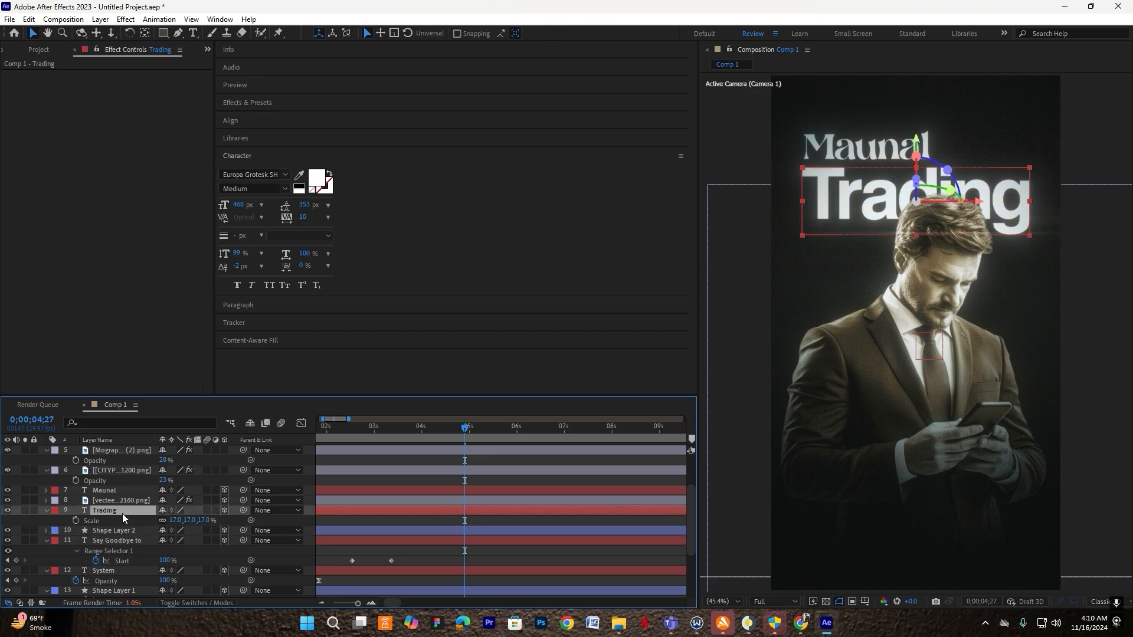
key("p")
left_click(85, 522)
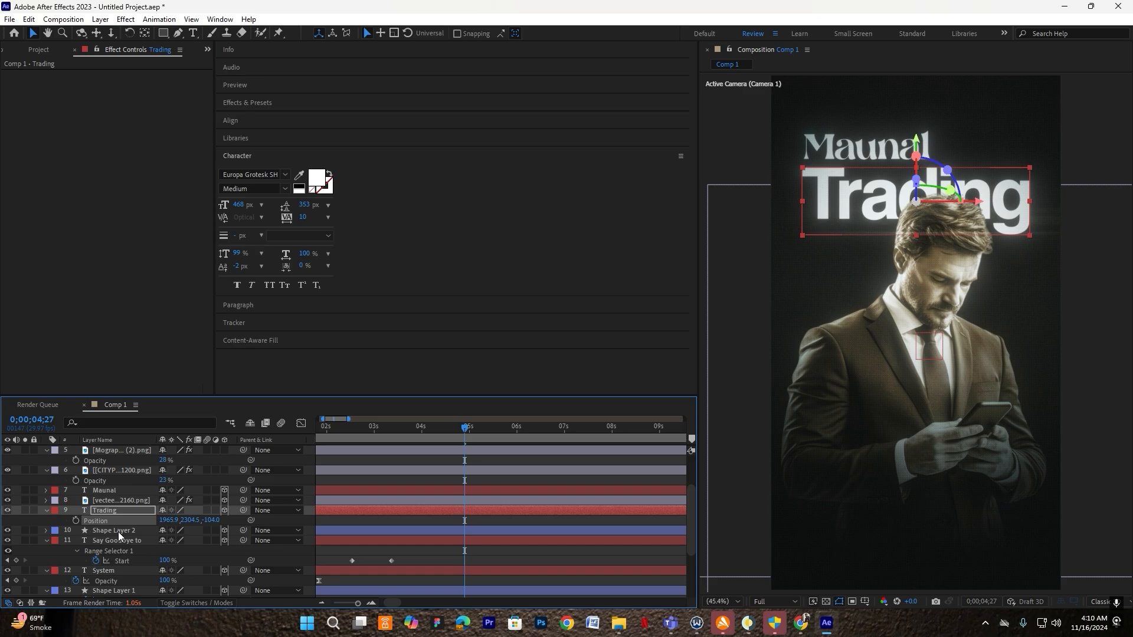
left_click(119, 531)
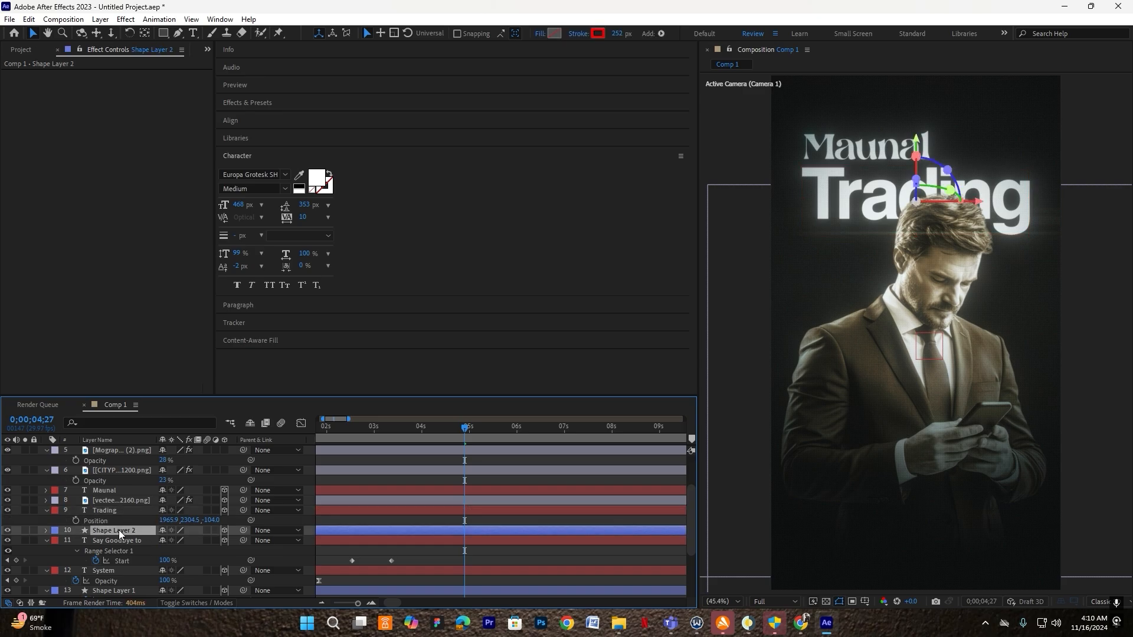
Move the red shape layer down from above the frame until its line crosses the "Trading" text
scroll(902, 214, "down", 6)
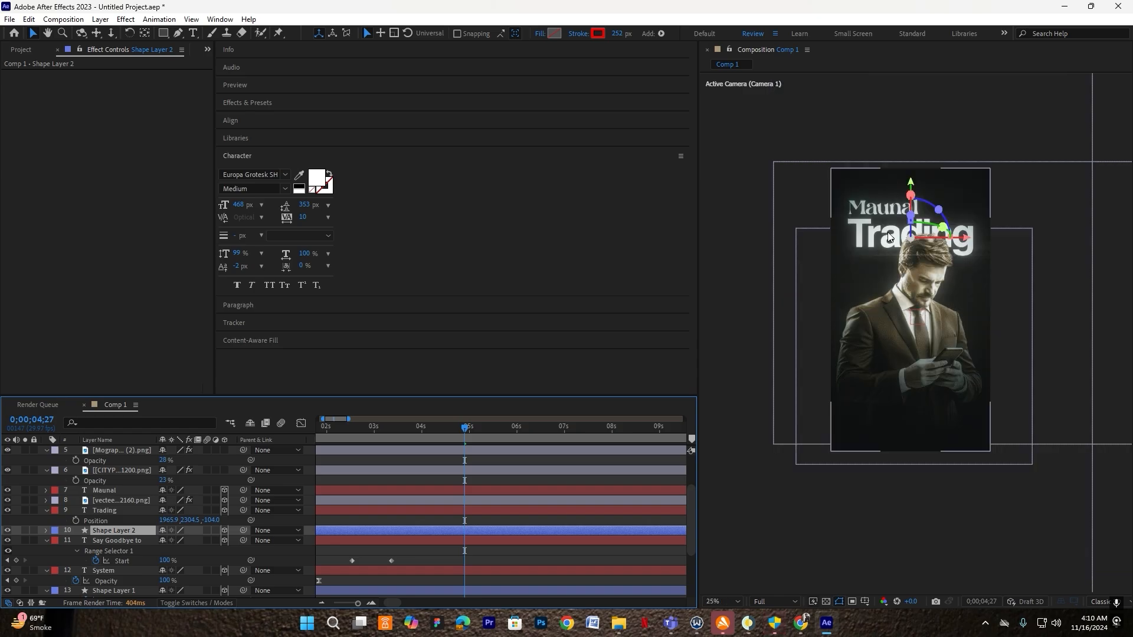
scroll(874, 152, "up", 4)
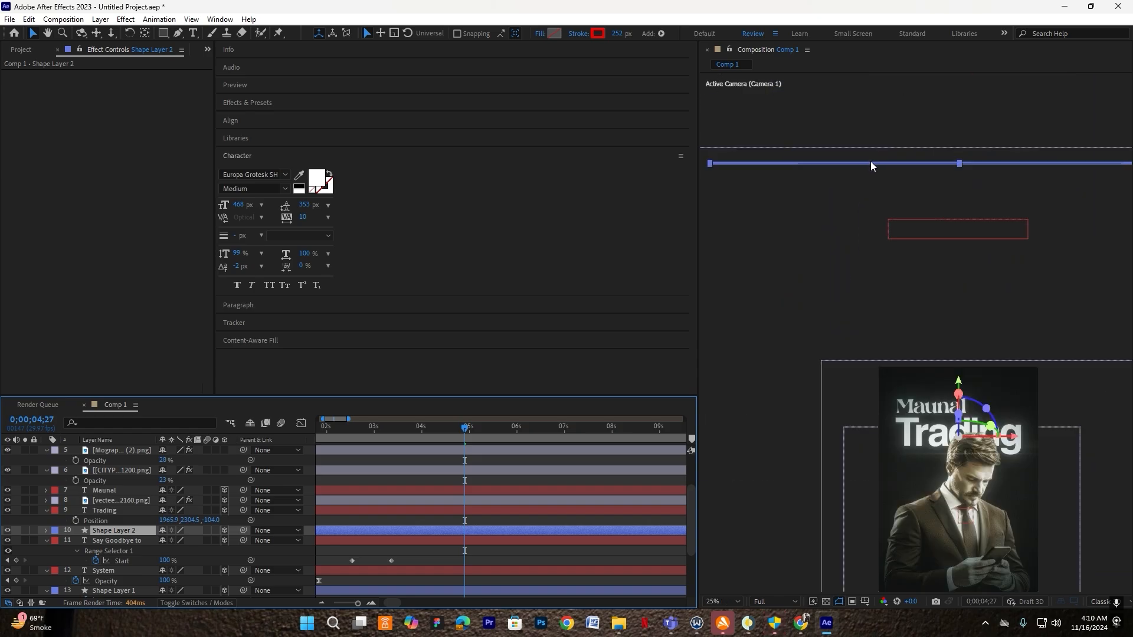
left_click_drag(958, 378, 973, 618)
left_click(720, 602)
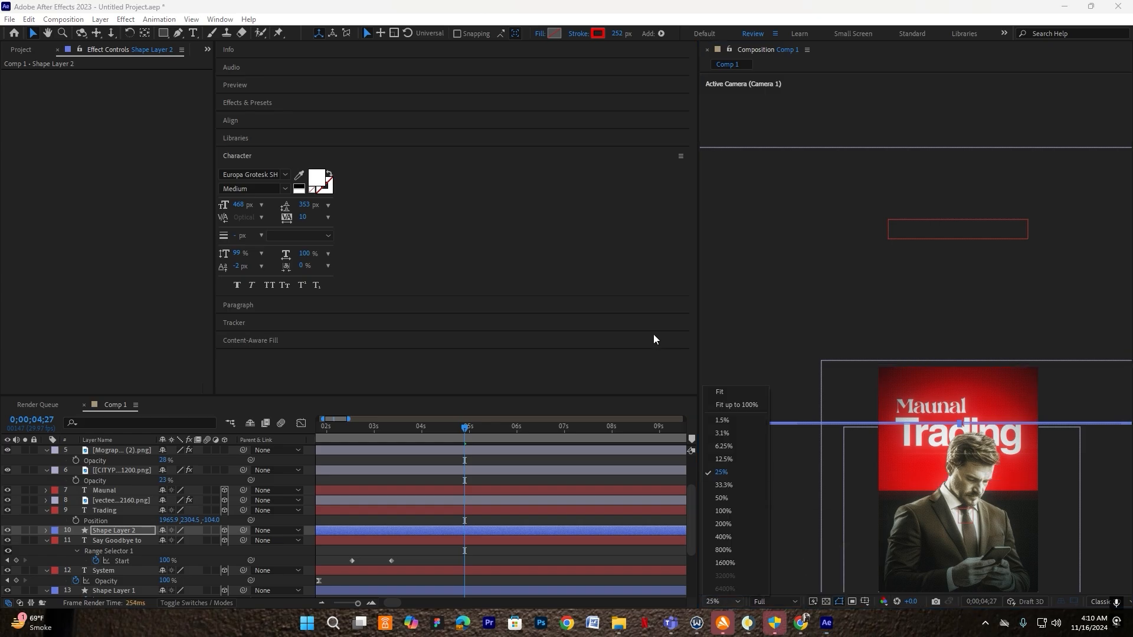
left_click(722, 388)
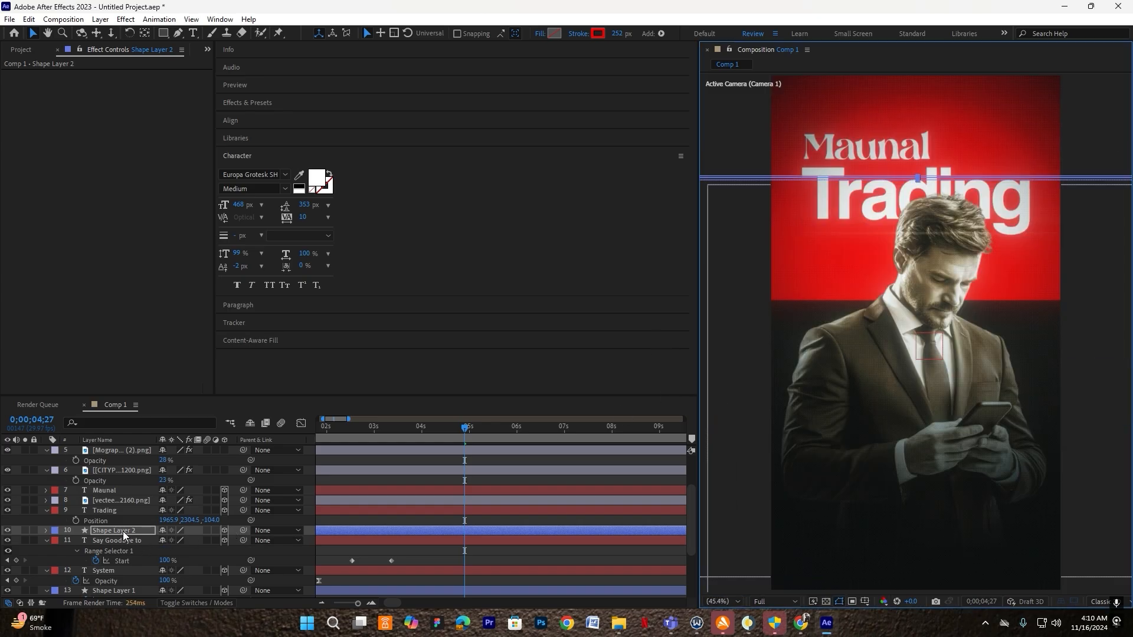
Scale Shape Layer 2 down to 43% and move it back up behind the "Trading" text
key("s")
left_click_drag(167, 540, 154, 540)
scroll(833, 403, "down", 2)
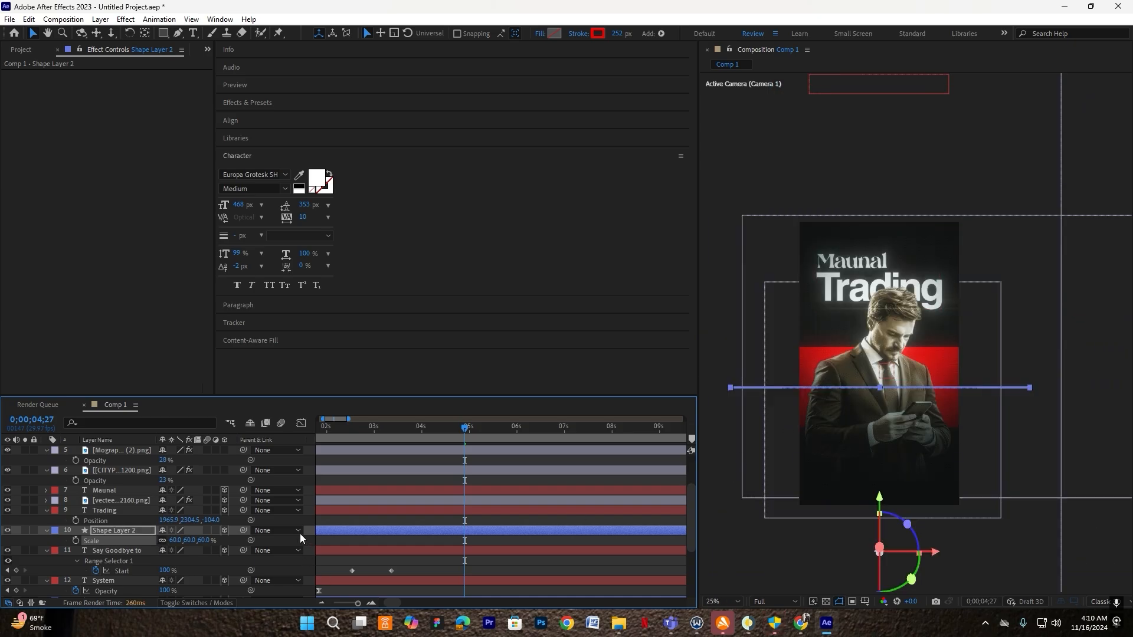
left_click(174, 541)
type("43")
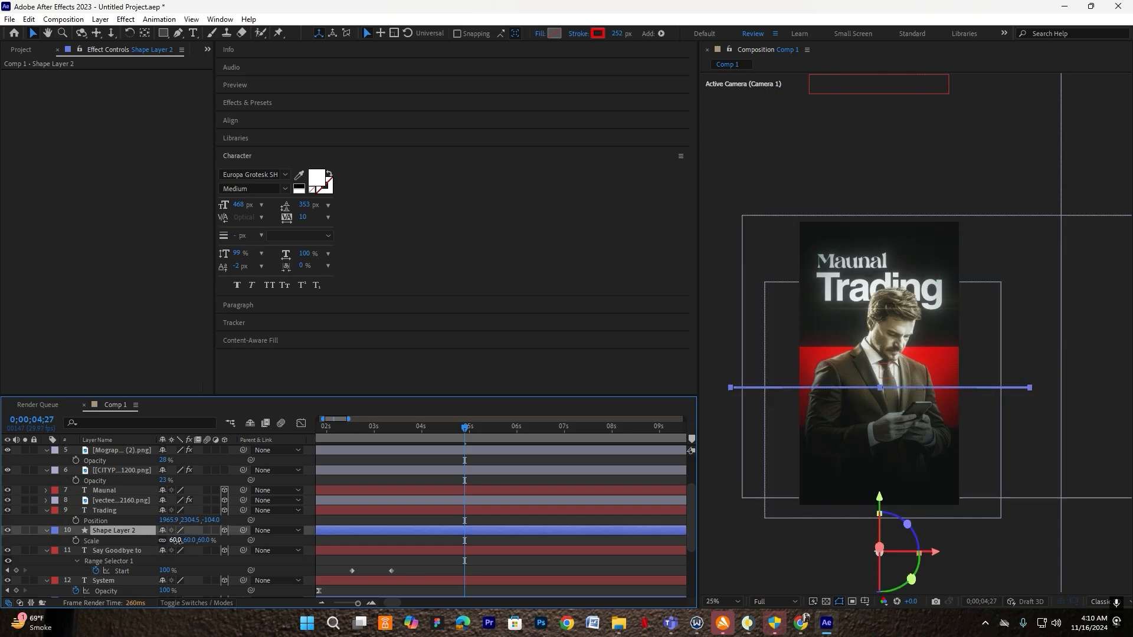
key("Return")
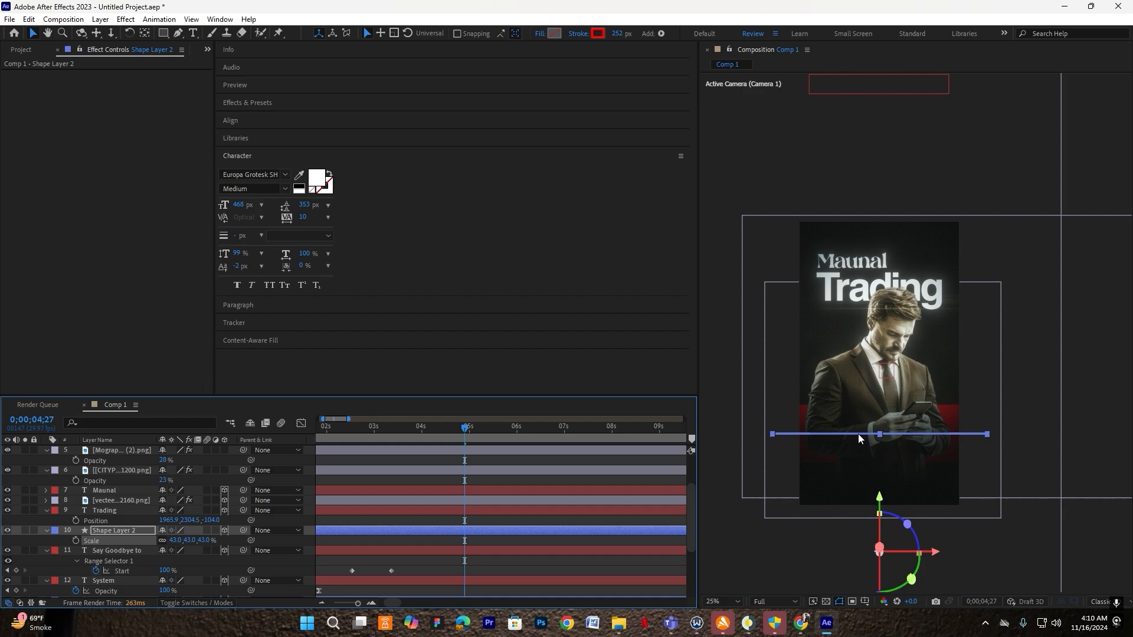
left_click_drag(857, 433, 871, 281)
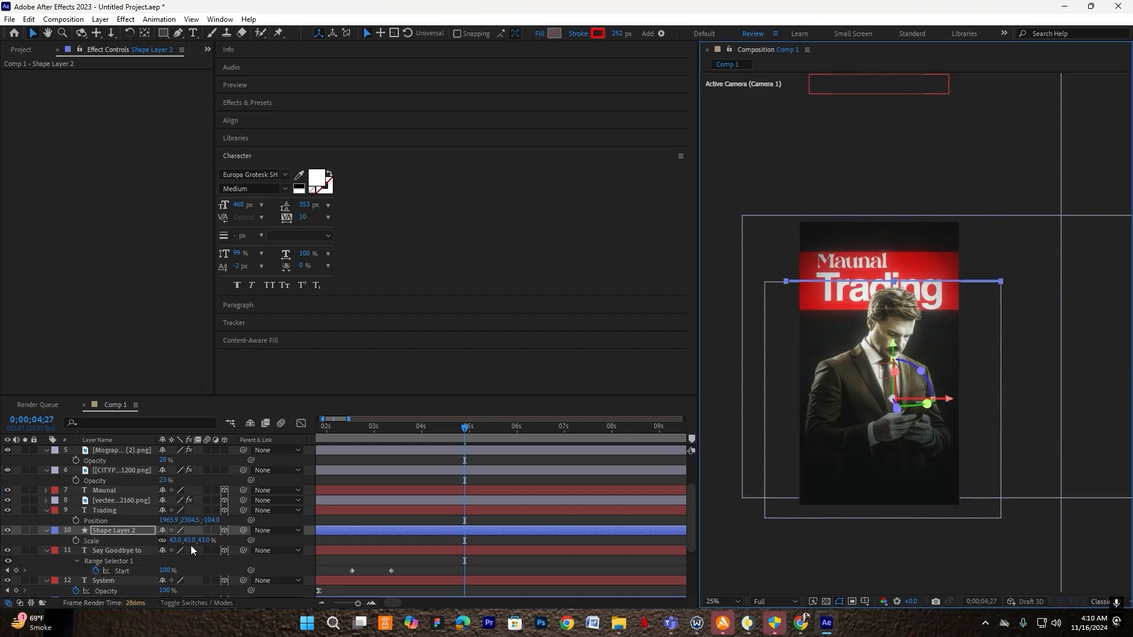
Reduce Shape Layer 2's scale to 33% and on to 23%, and reposition the red bar behind "Trading"
left_click(175, 541)
type("33")
key("Return")
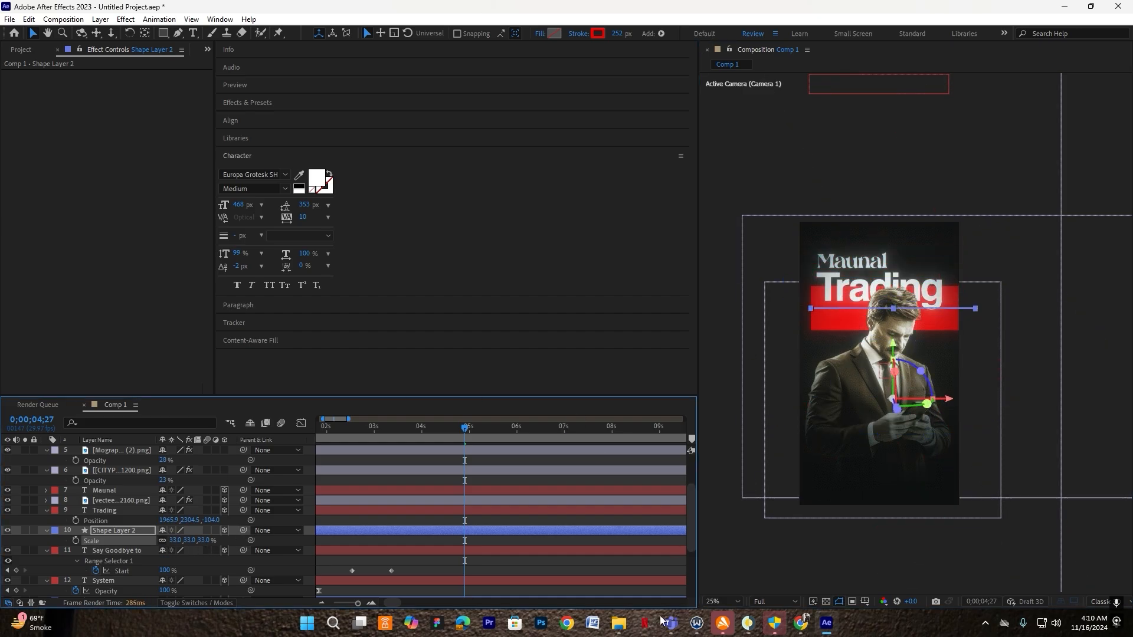
left_click(721, 601)
left_click(746, 405)
left_click_drag(178, 541, 172, 540)
left_click_drag(873, 282, 842, 185)
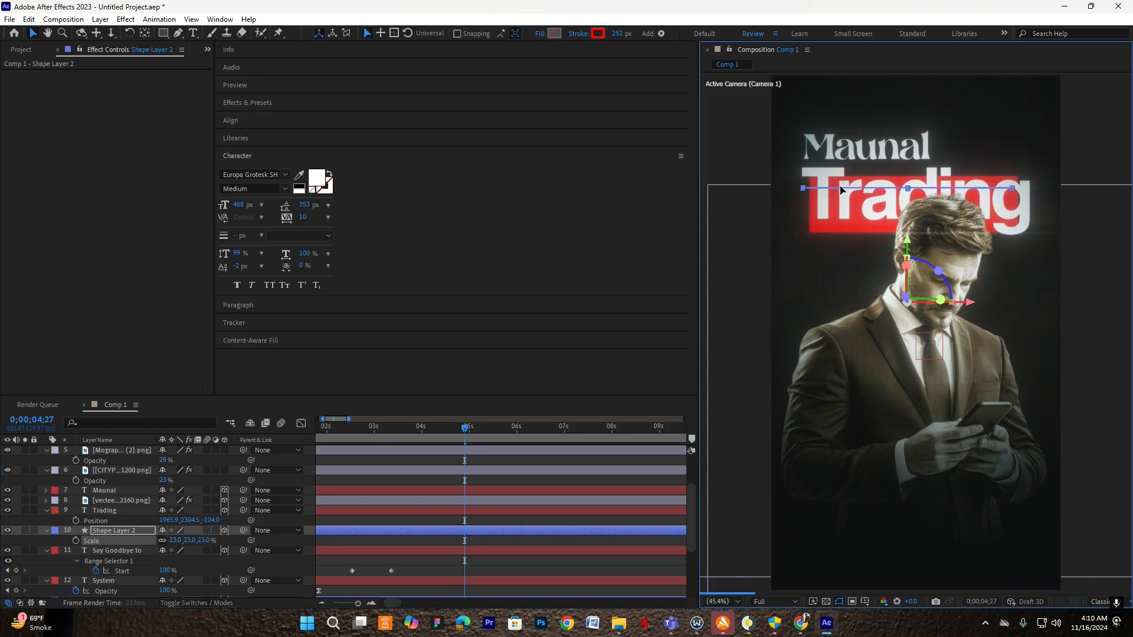
Set Shape Layer 2's scale to 27% and align the red bar evenly behind the "Trading" text
left_click(174, 540)
type("27")
key("Return")
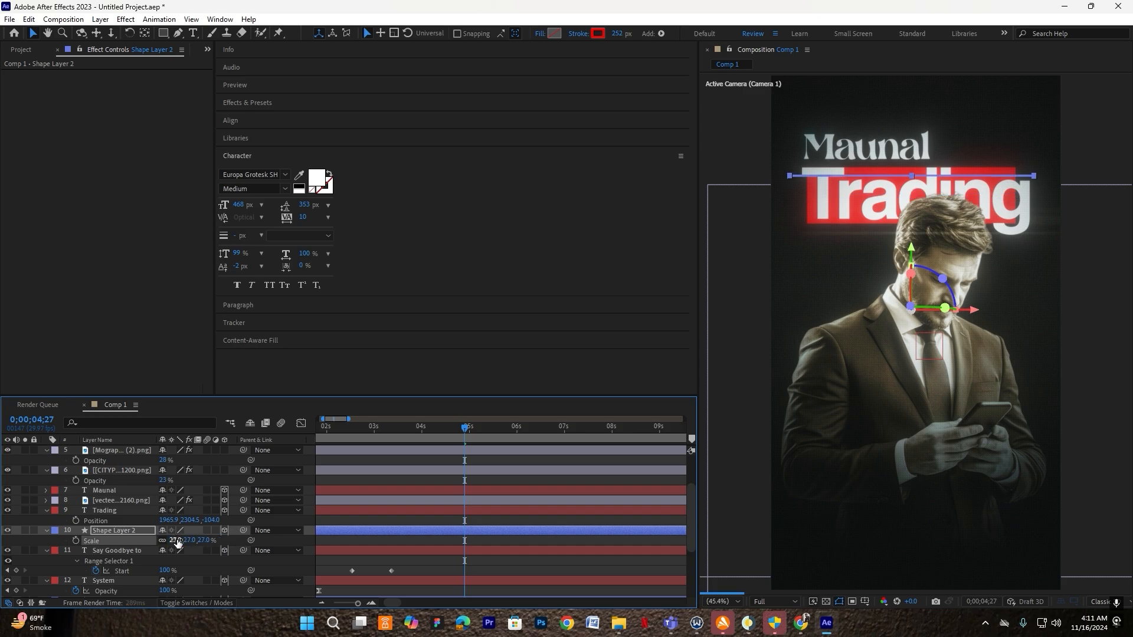
left_click(849, 202)
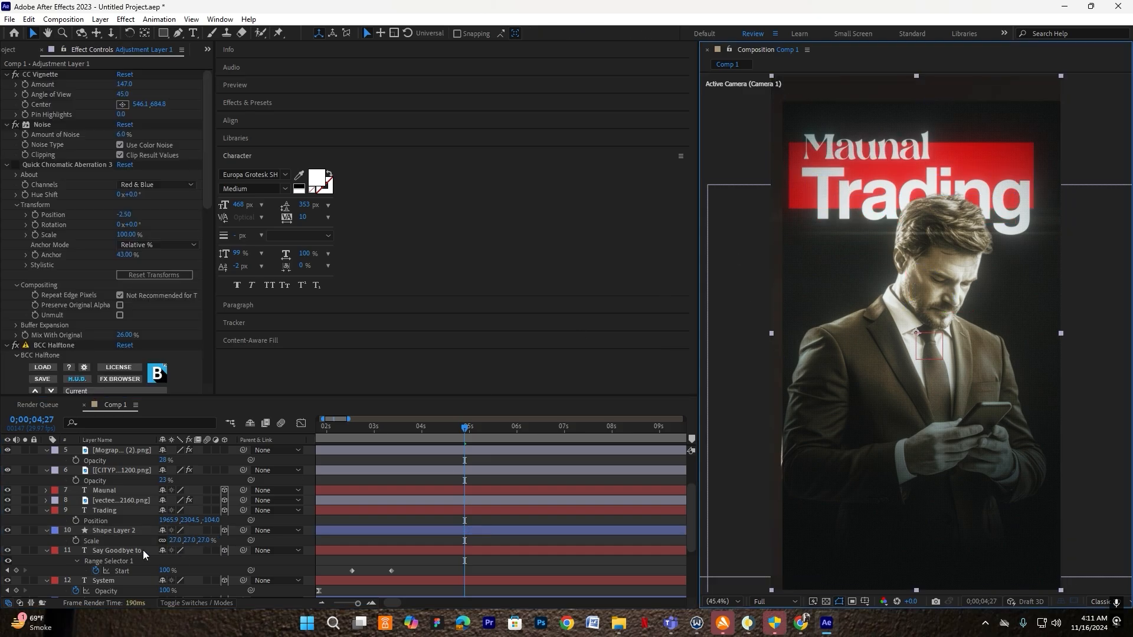
left_click(117, 530)
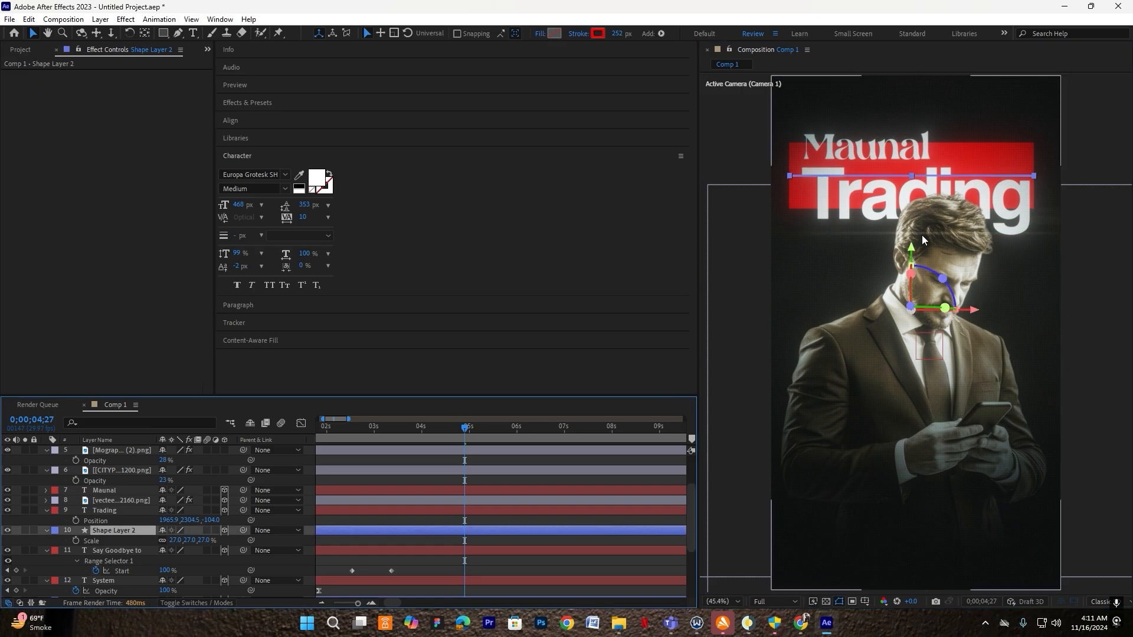
left_click_drag(911, 249, 912, 274)
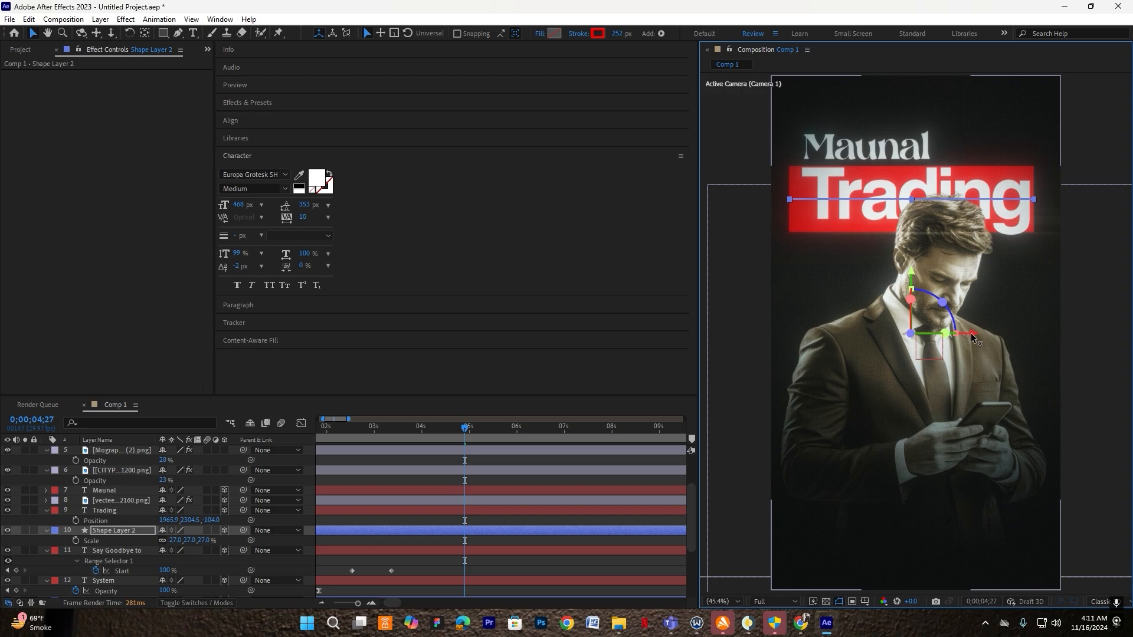
left_click_drag(971, 333, 979, 334)
left_click_drag(918, 268, 918, 263)
Apply the "mohi tr" preset to Shape Layer 2 at 0;00;04;27 to animate the red bar's End value
left_click(123, 528)
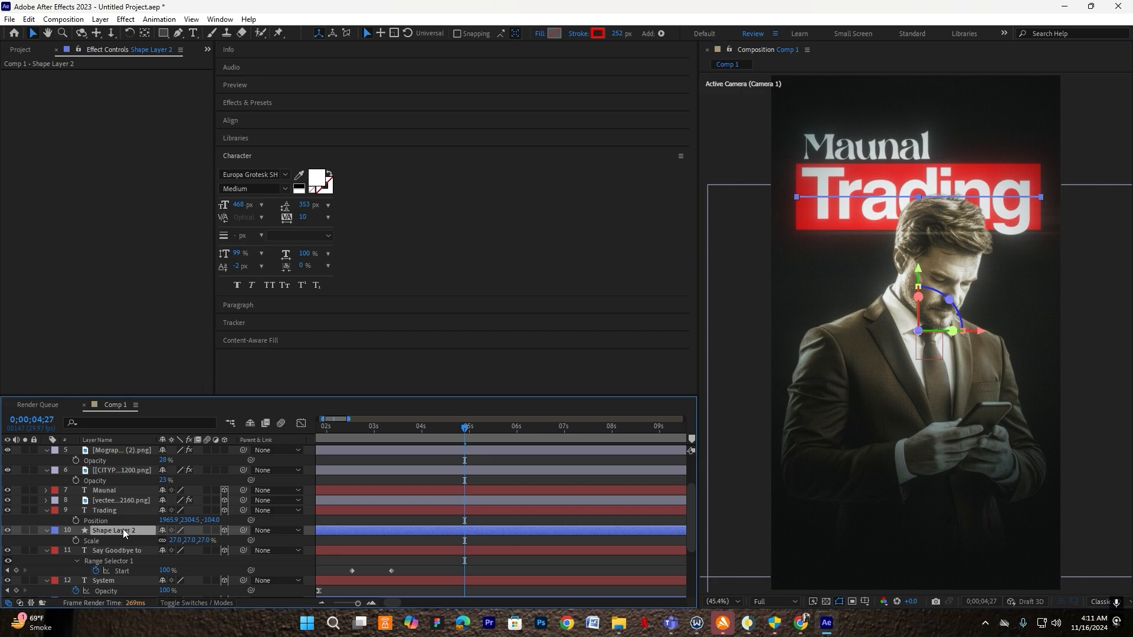
scroll(384, 504, "up", 3)
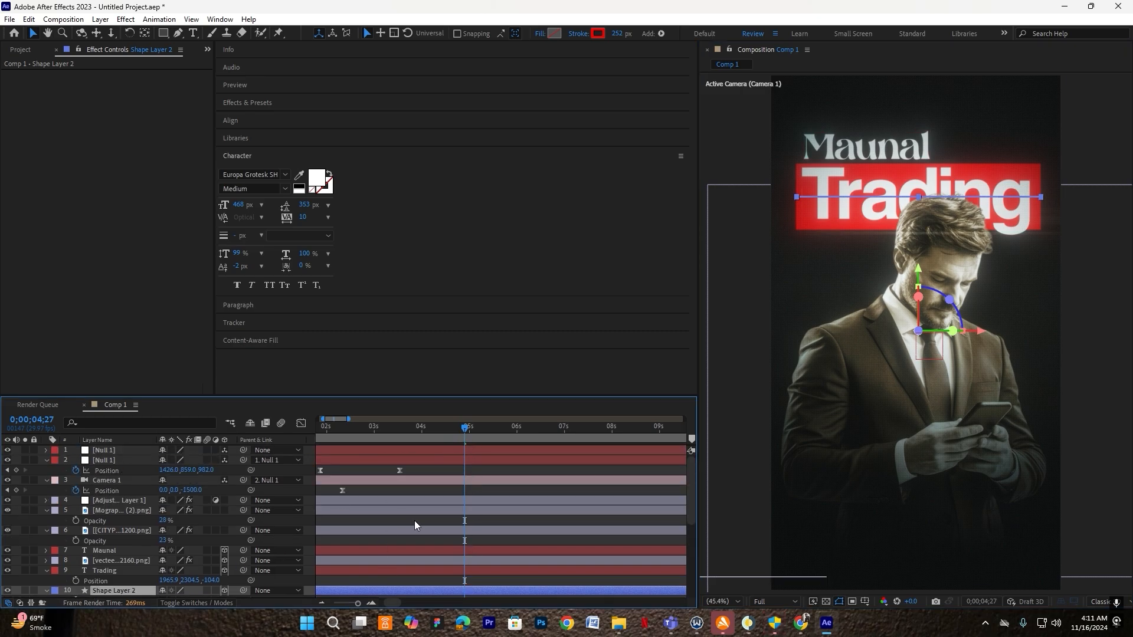
scroll(443, 496, "down", 3)
scroll(465, 466, "up", 3)
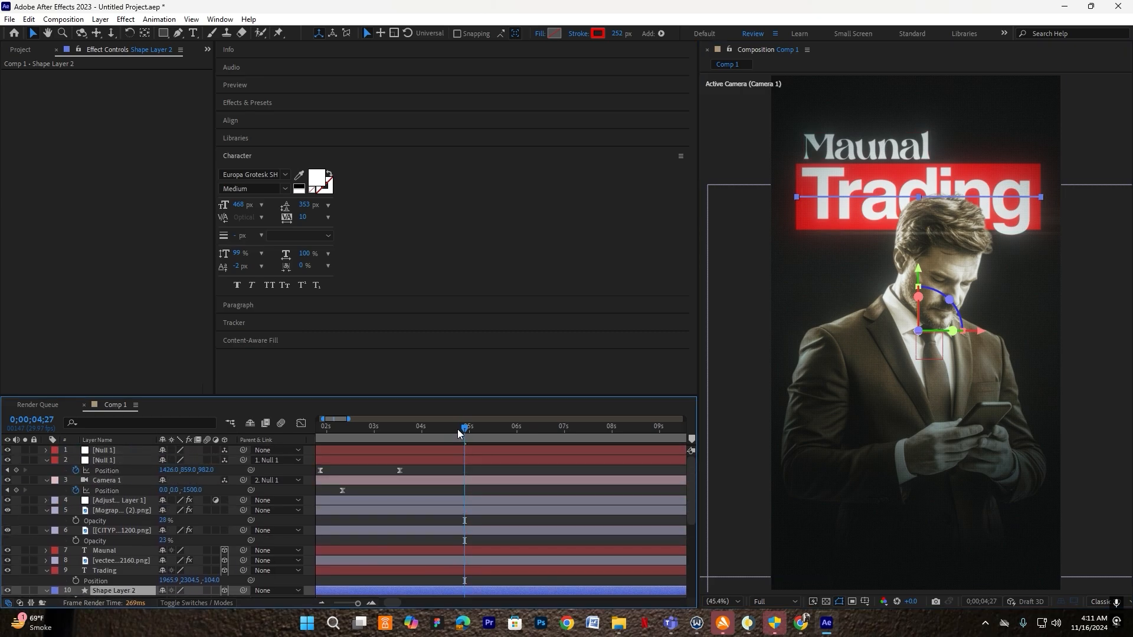
key("ctrl+space")
type("mohi ")
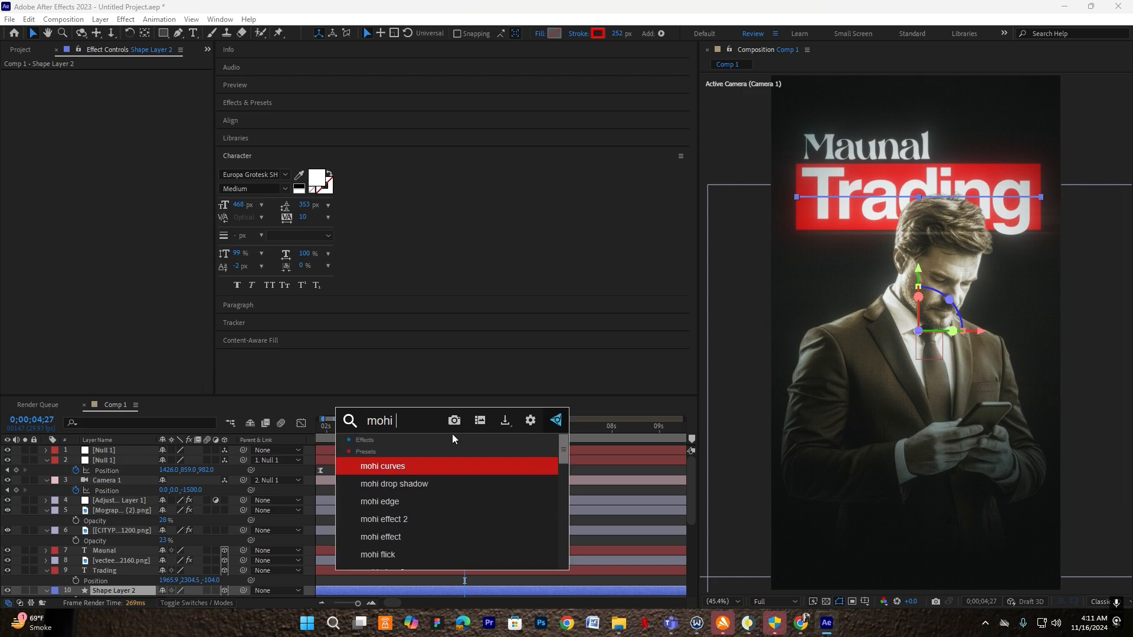
type("tr")
left_click(385, 483)
Ease Shape Layer 2's End keyframes and space them about one second apart, starting shortly after 4 seconds
scroll(405, 501, "down", 3)
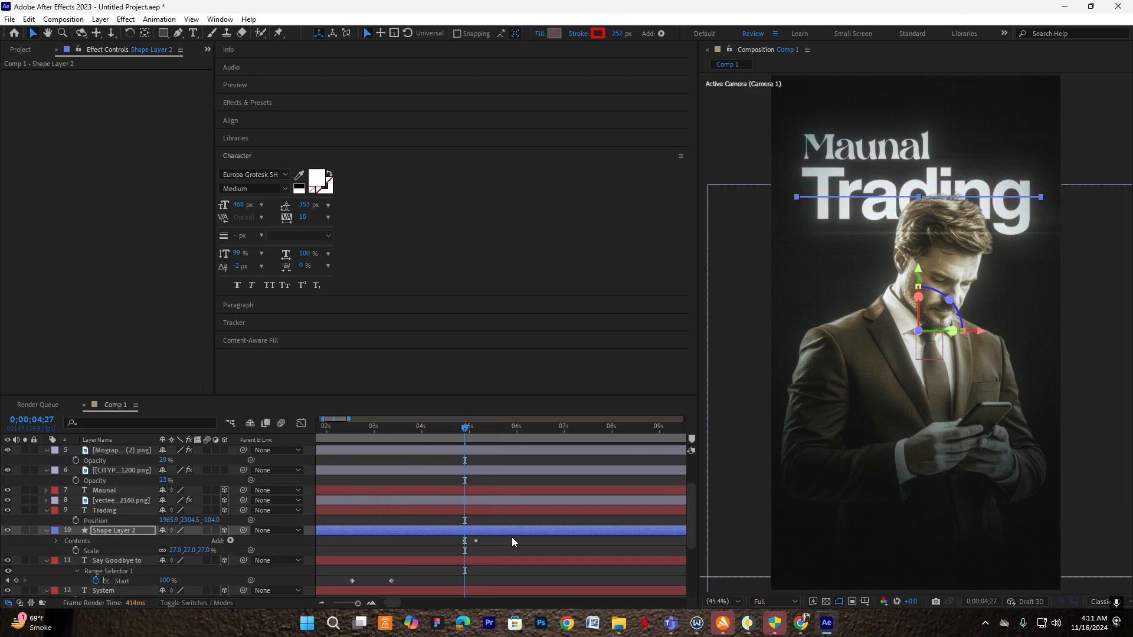
key("u")
left_click_drag(477, 541, 504, 544)
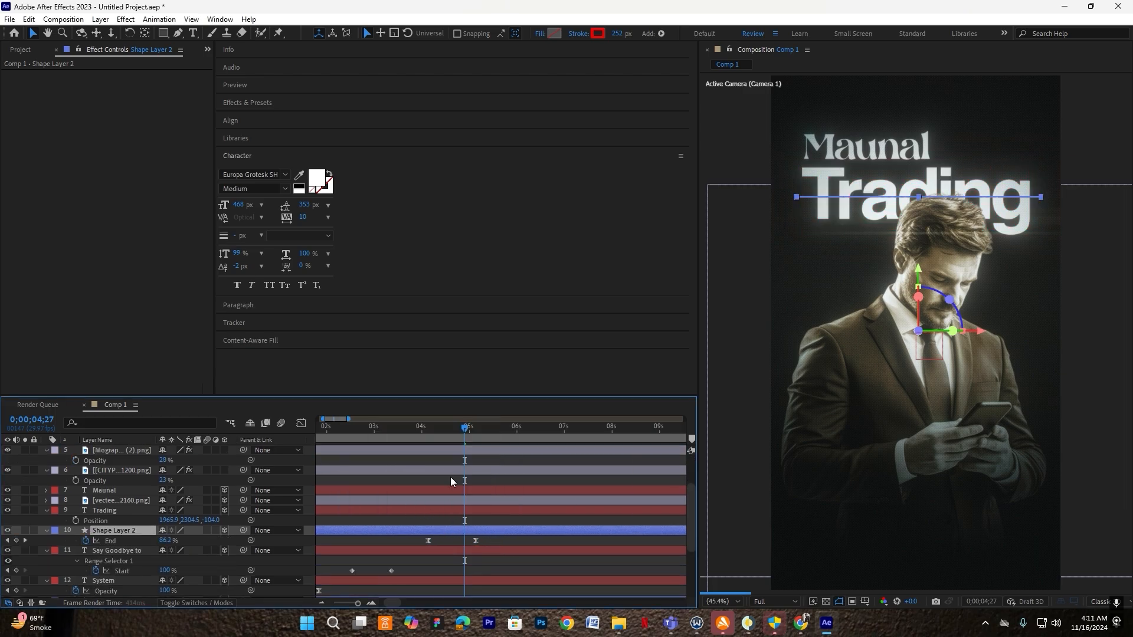
Reveal the top Null 1 layer's keyframes and preview the camera move and red bar reveal from about 2.5 seconds
scroll(402, 444, "up", 2)
left_click(437, 449)
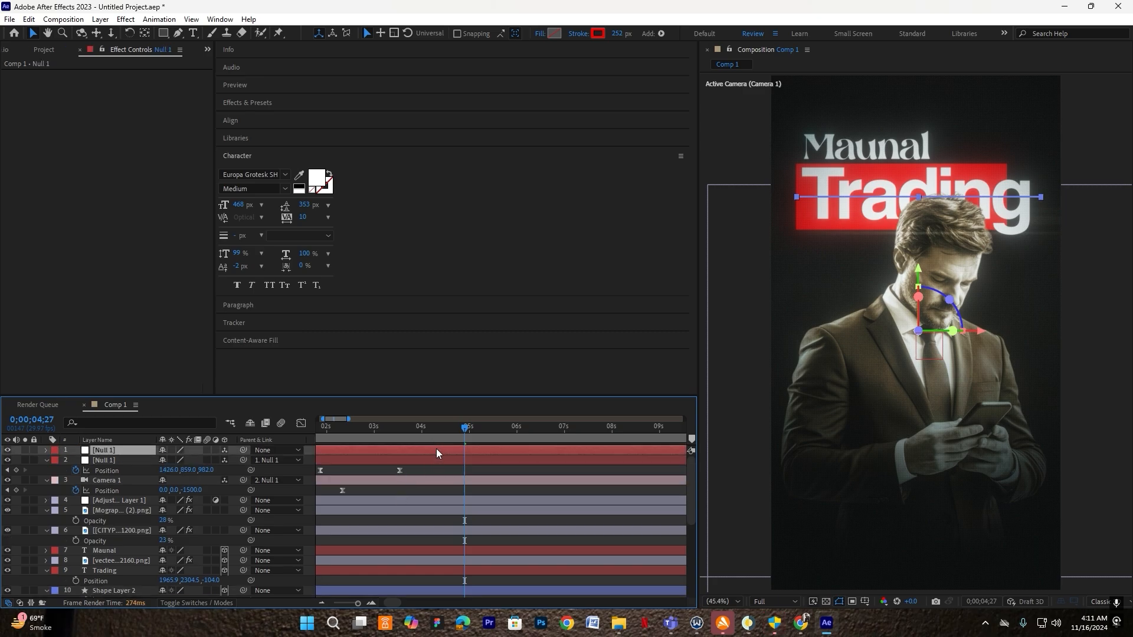
key("u")
left_click(351, 440)
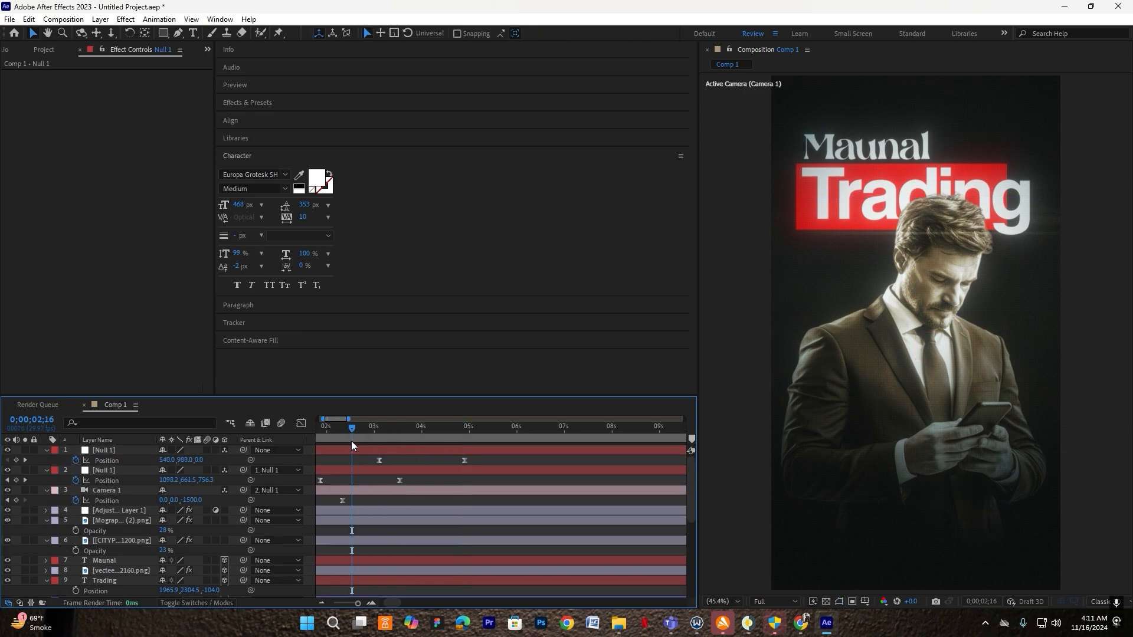
key("space")
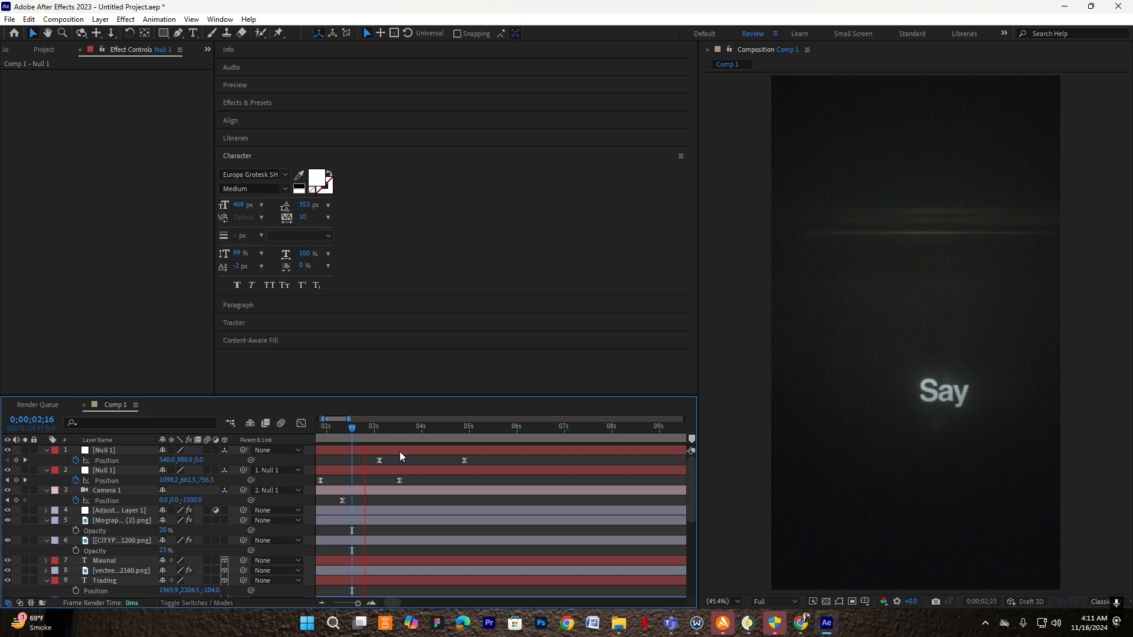
left_click(855, 468)
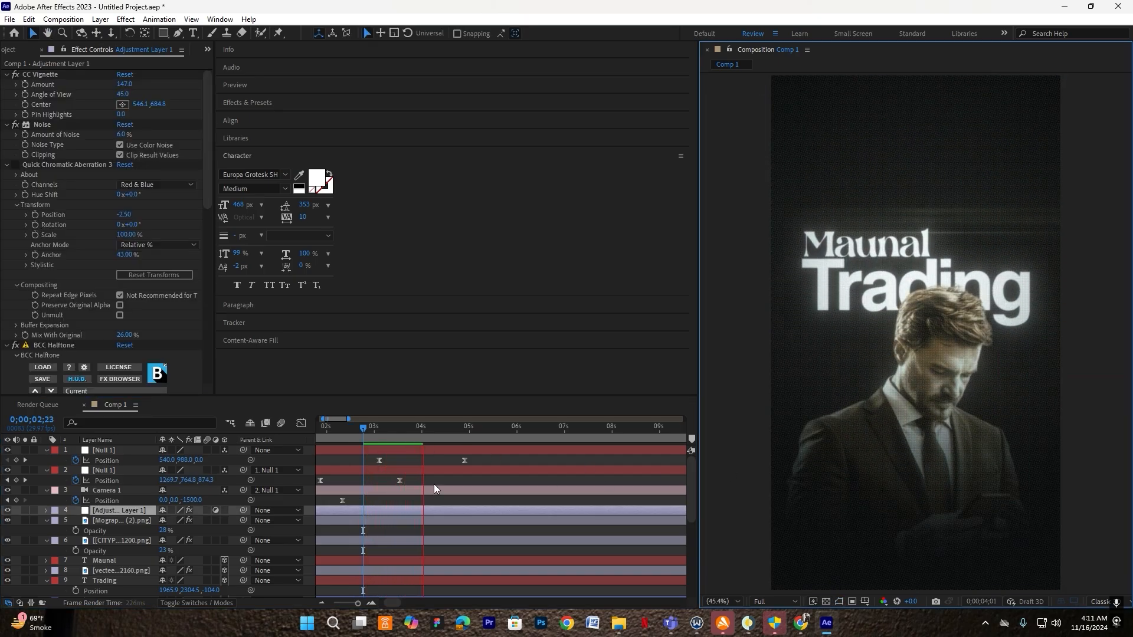
left_click(348, 445)
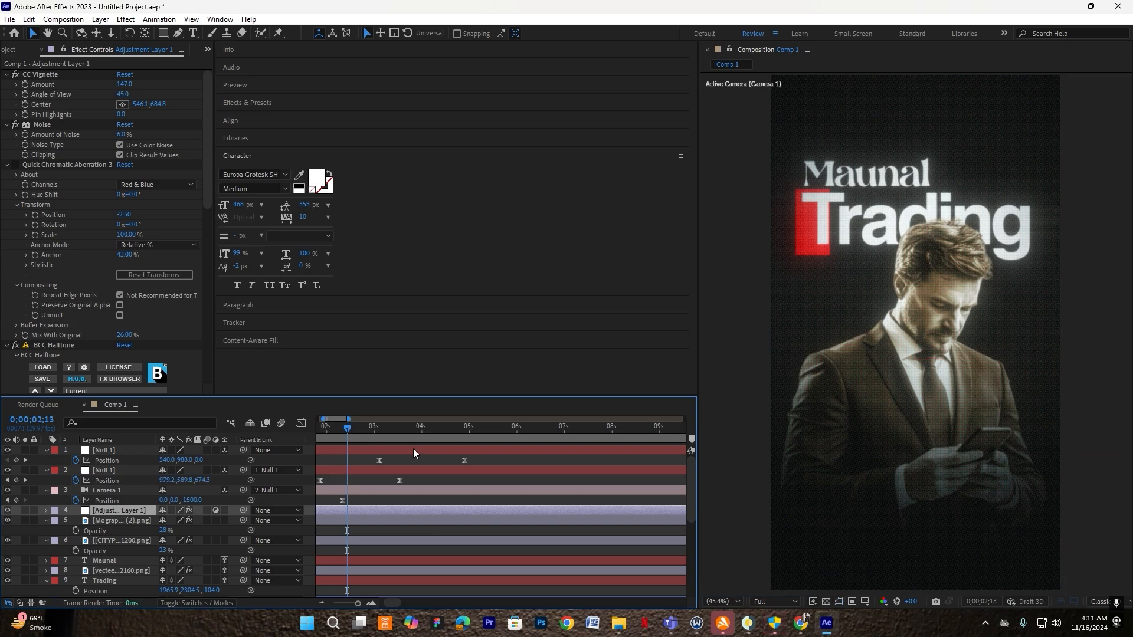
key("space")
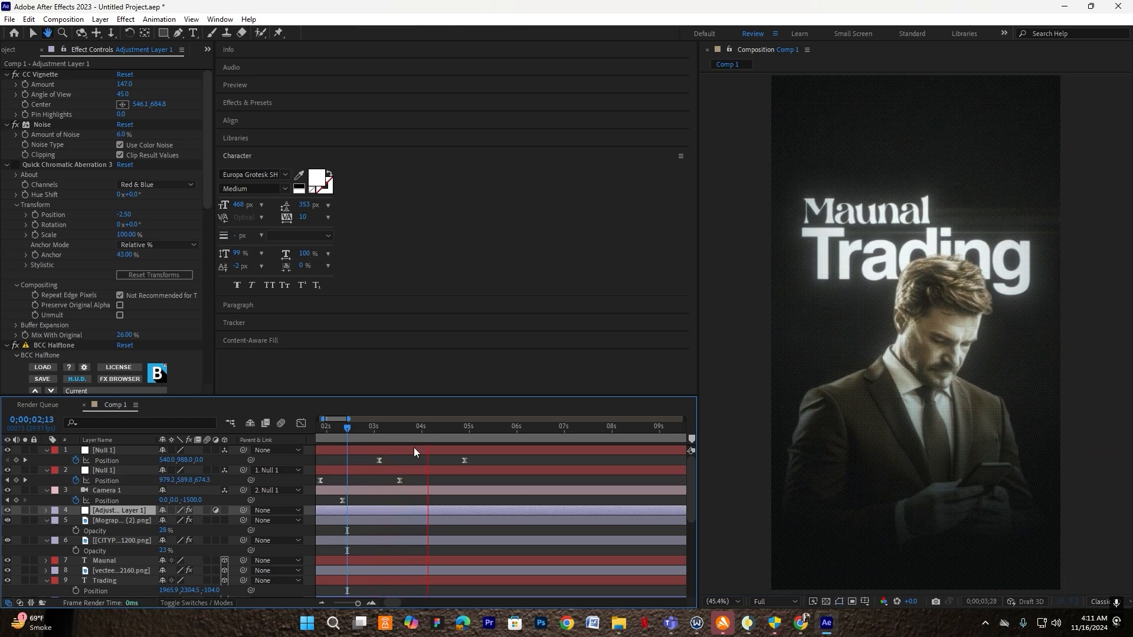
key("space")
key("space")
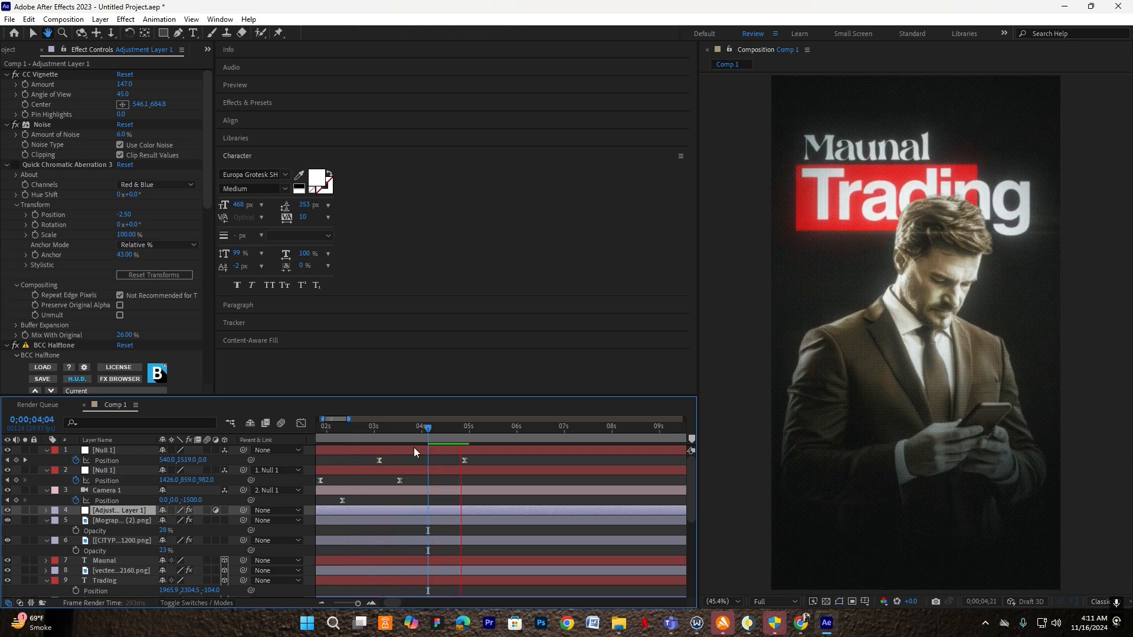
key("space")
Apply the "mohi m" preset to the "Maunal" text layer with the playhead at 0;00;03;21
left_click_drag(366, 438, 380, 438)
key("space")
key("space")
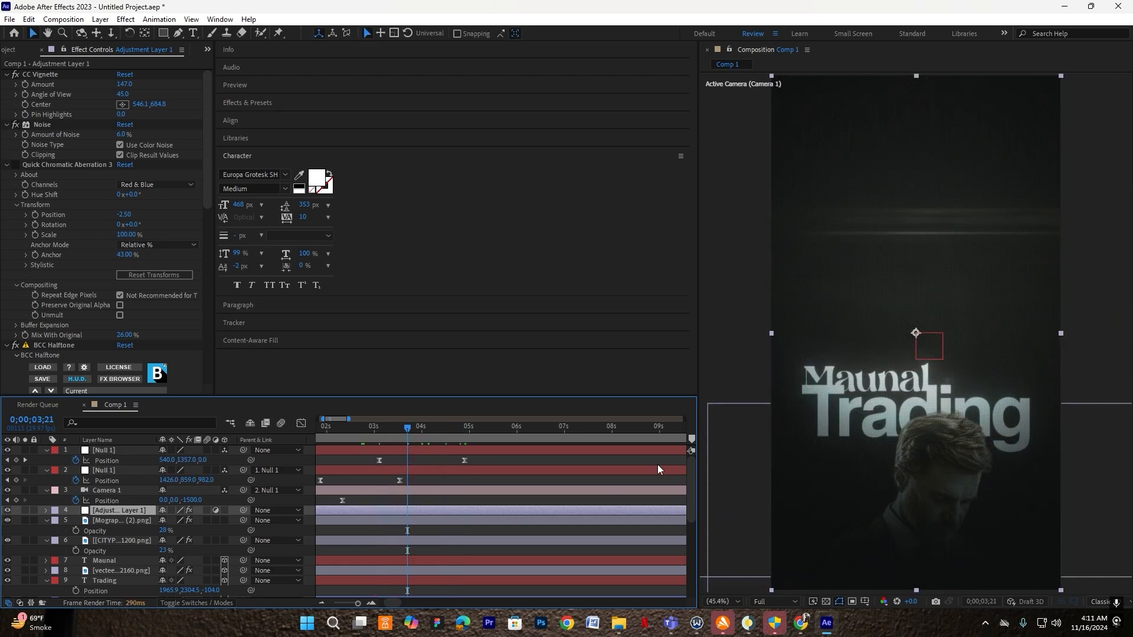
left_click(118, 561)
key("ctrl+space")
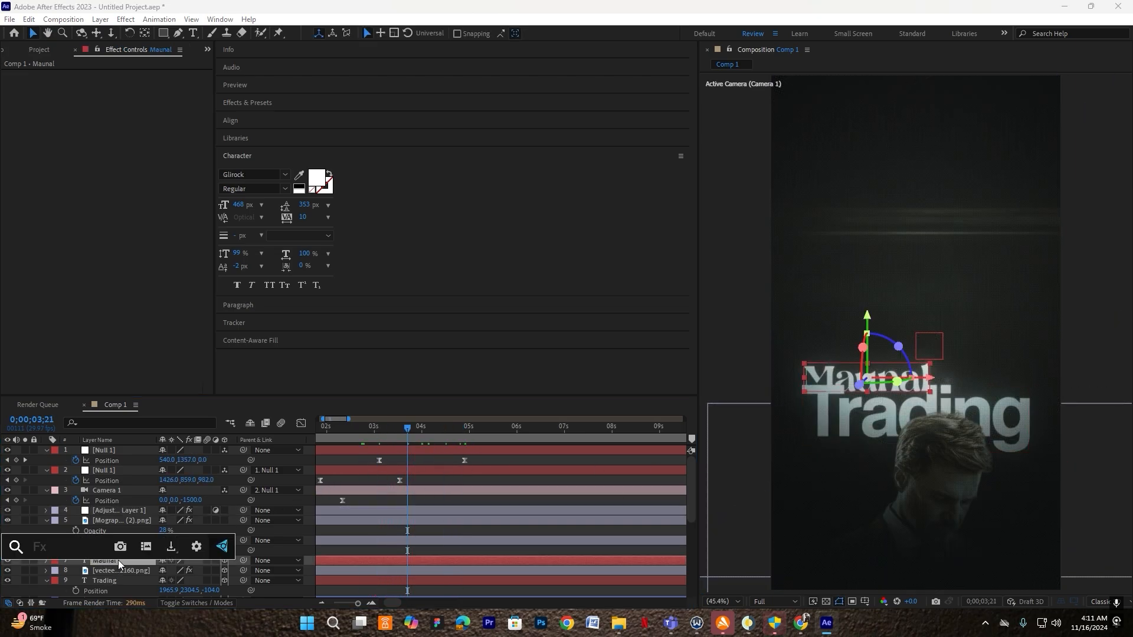
type("mohi")
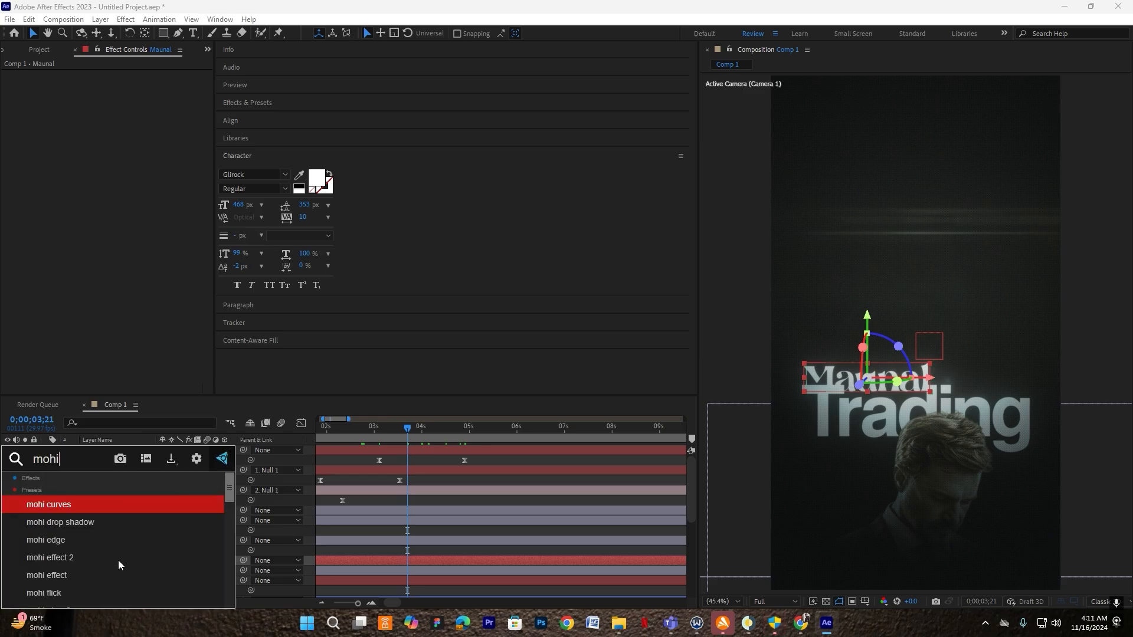
type(" m")
key("Return")
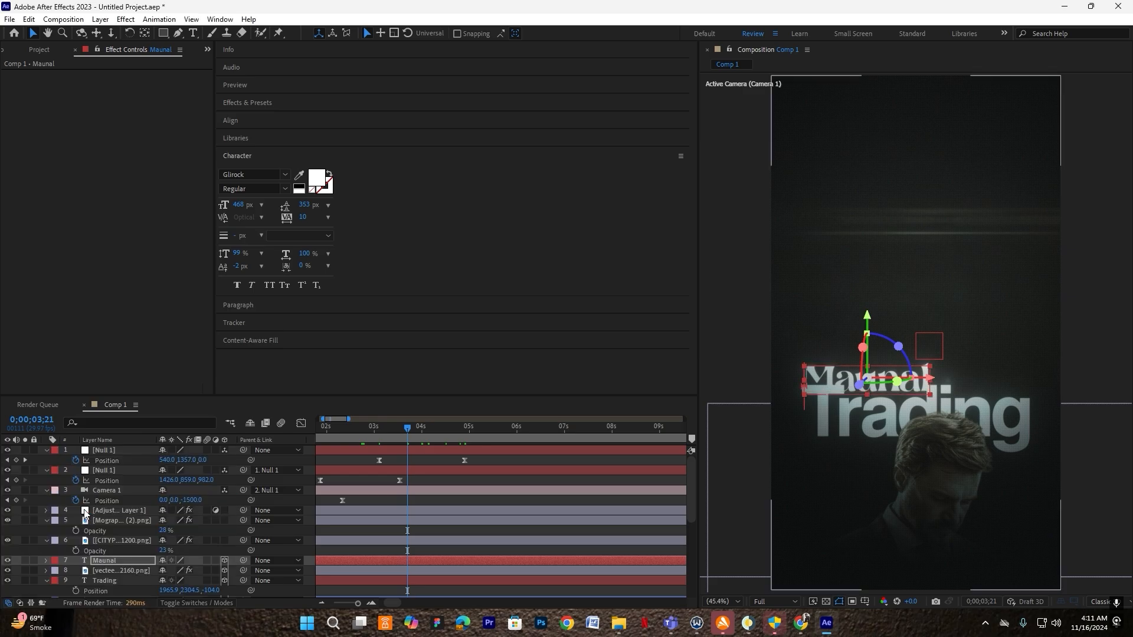
Move the "Maunal" layer's last Range Selector Offset keyframe to about 0;00;04;13 and preview the text reveal
key("u")
scroll(414, 537, "down", 2)
scroll(414, 537, "up", 2)
left_click_drag(438, 520, 466, 521)
key("space")
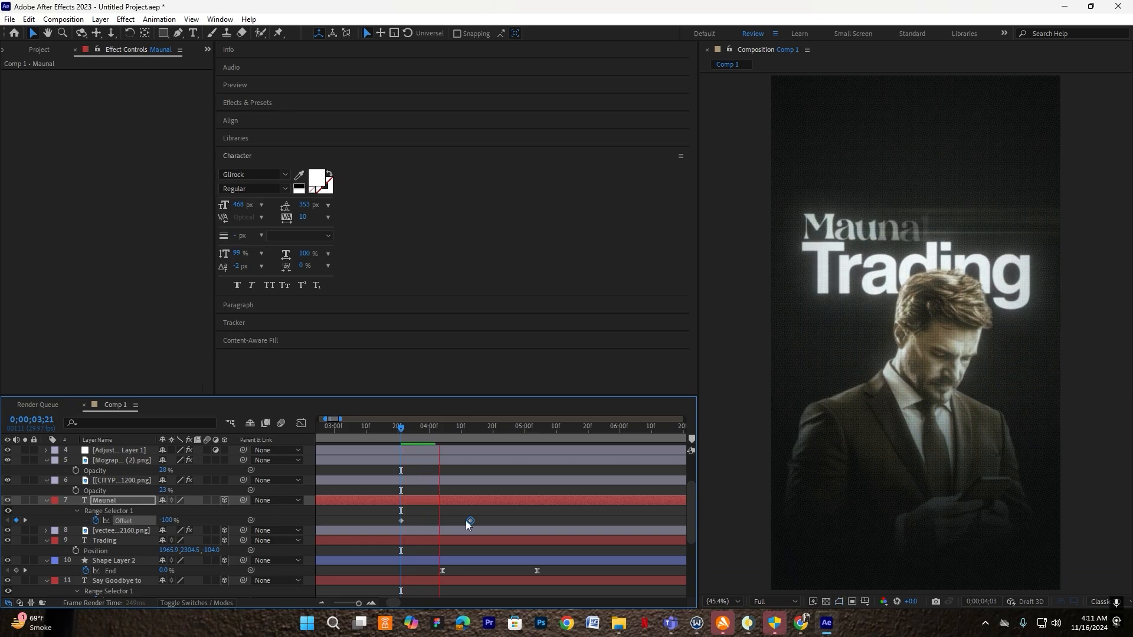
Replay the "Maunal" text reveal several times, starting from about 0;00;03;12 and 0;00;03;05
key("space")
left_click(372, 427)
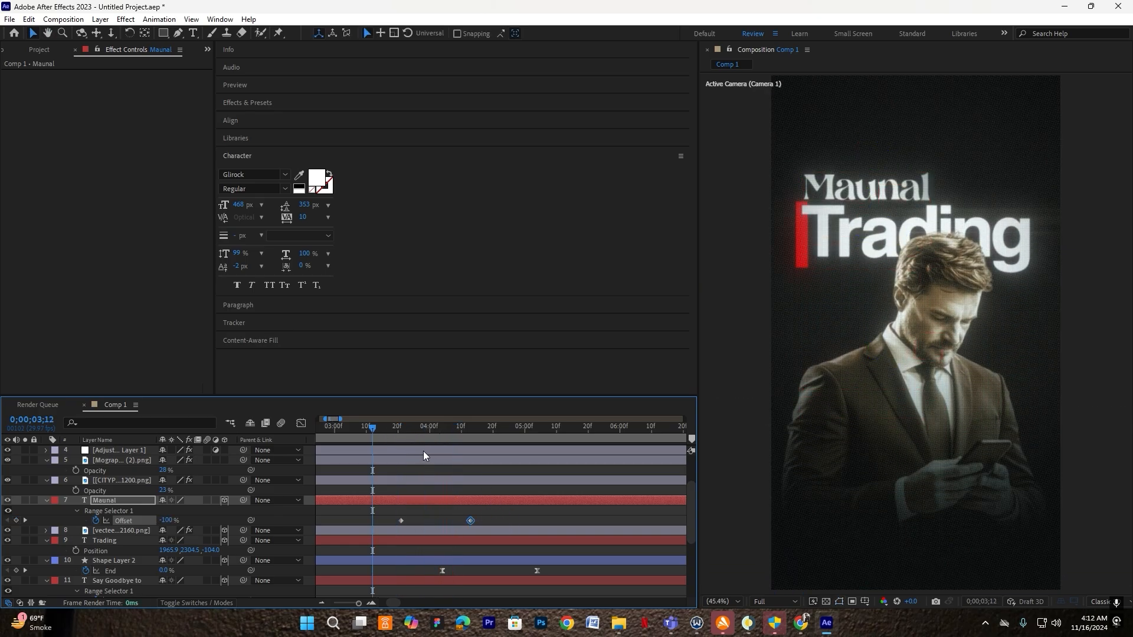
key("space")
left_click(423, 450)
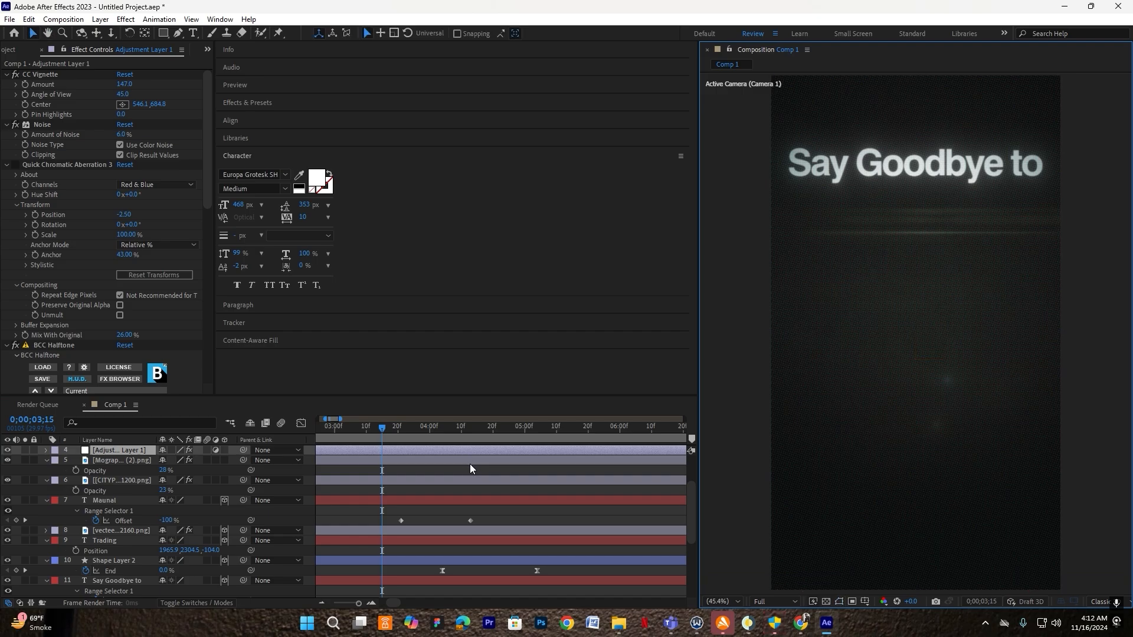
key("space")
left_click(351, 429)
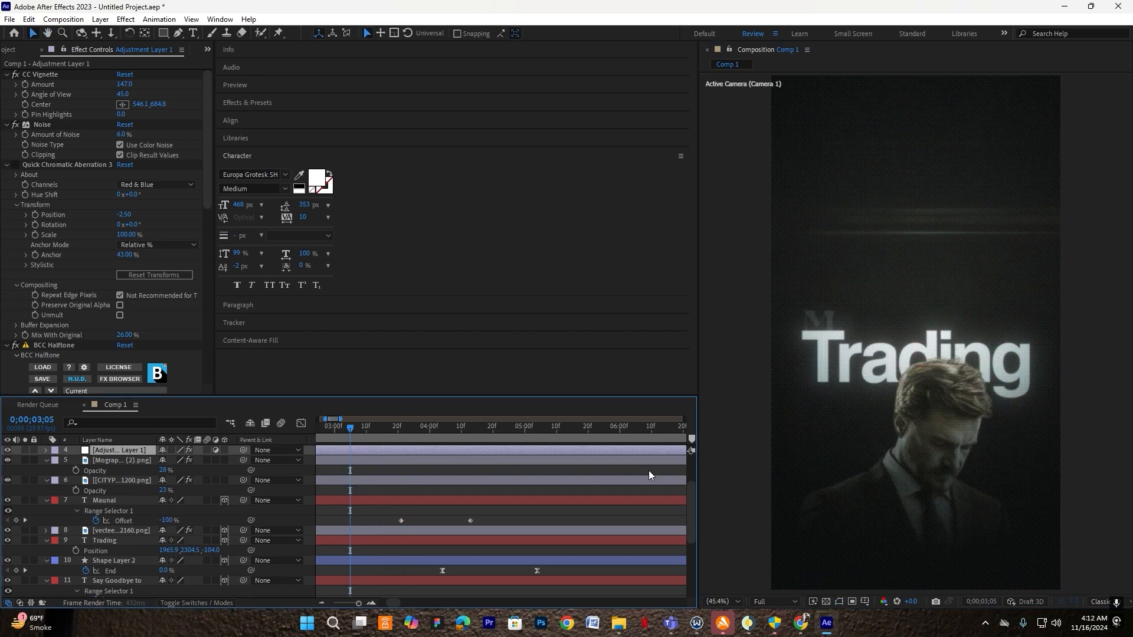
key("space")
key("space")
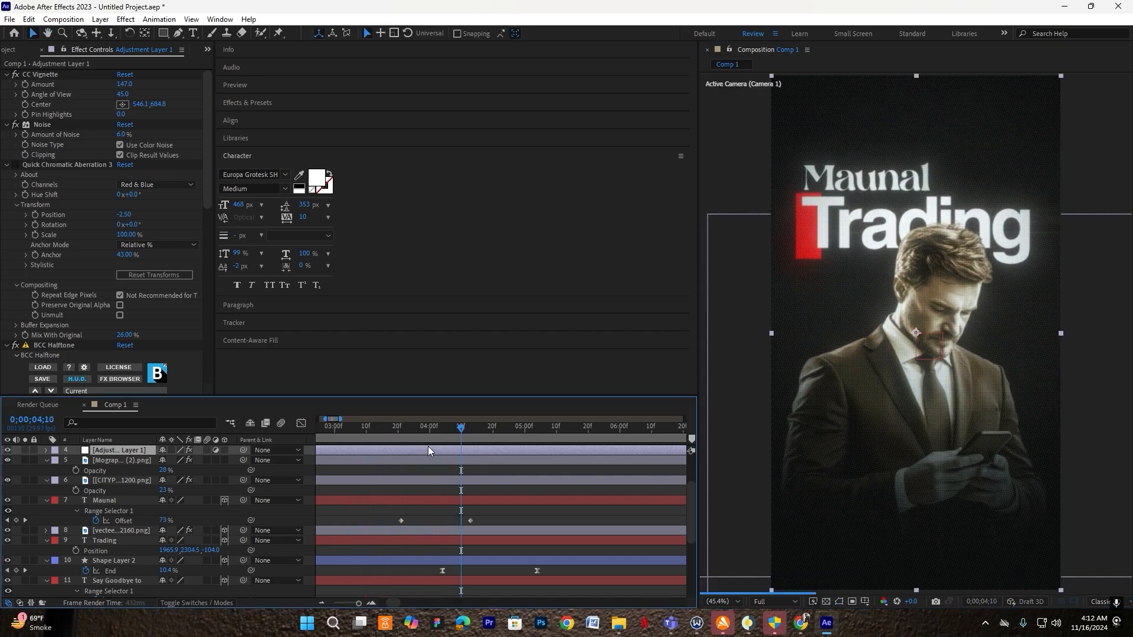
Keyframe the "Trading" layer's Opacity at 100% at 0;00;04;10 and at 0% at 0;00;04;03
left_click(125, 501)
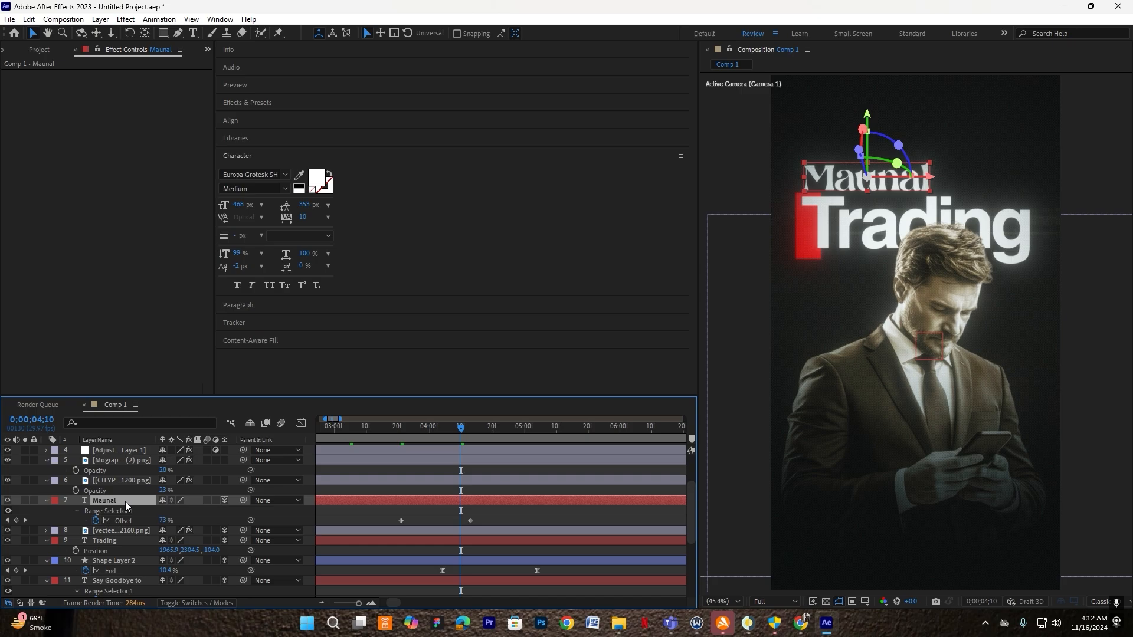
left_click(111, 541)
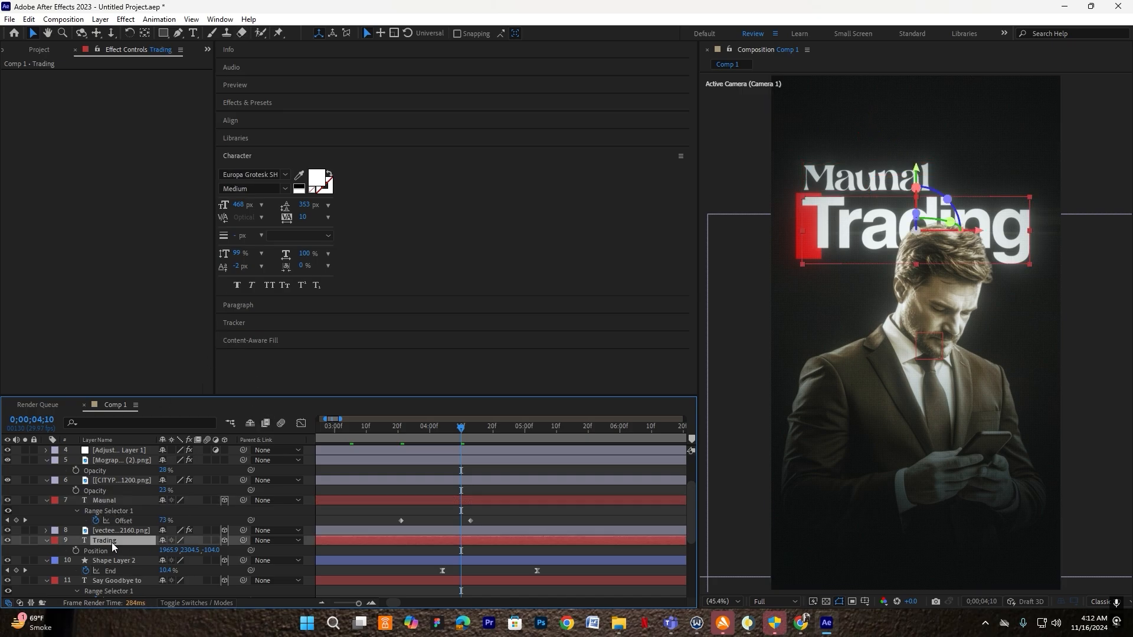
key("t")
left_click(75, 551)
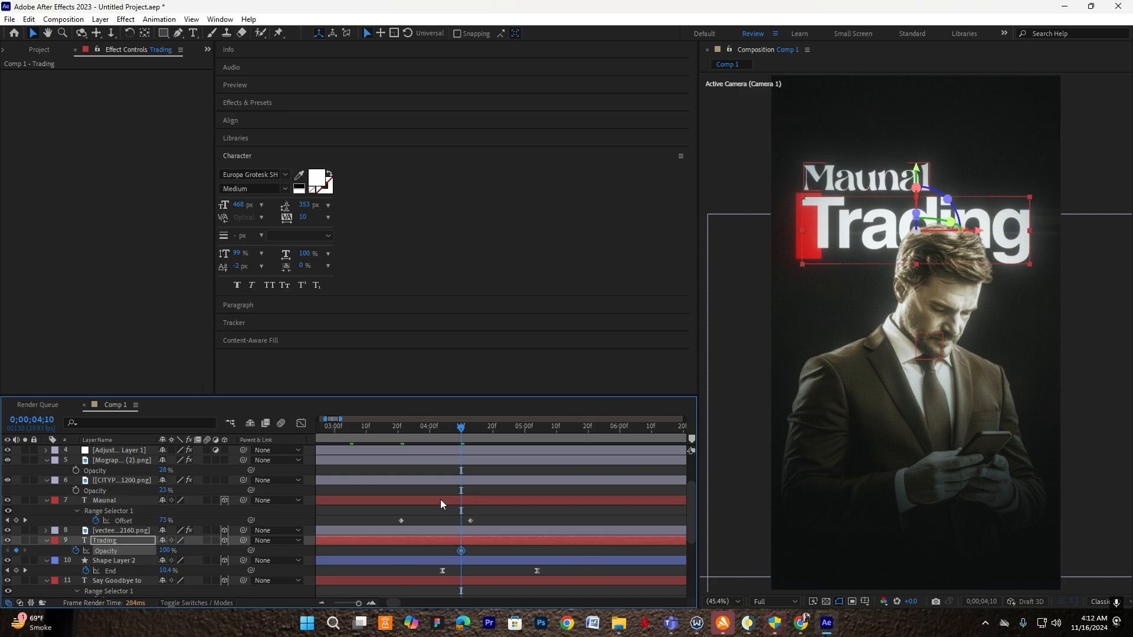
scroll(440, 499, "up", 1)
left_click_drag(483, 430, 439, 435)
left_click_drag(166, 551, 88, 550)
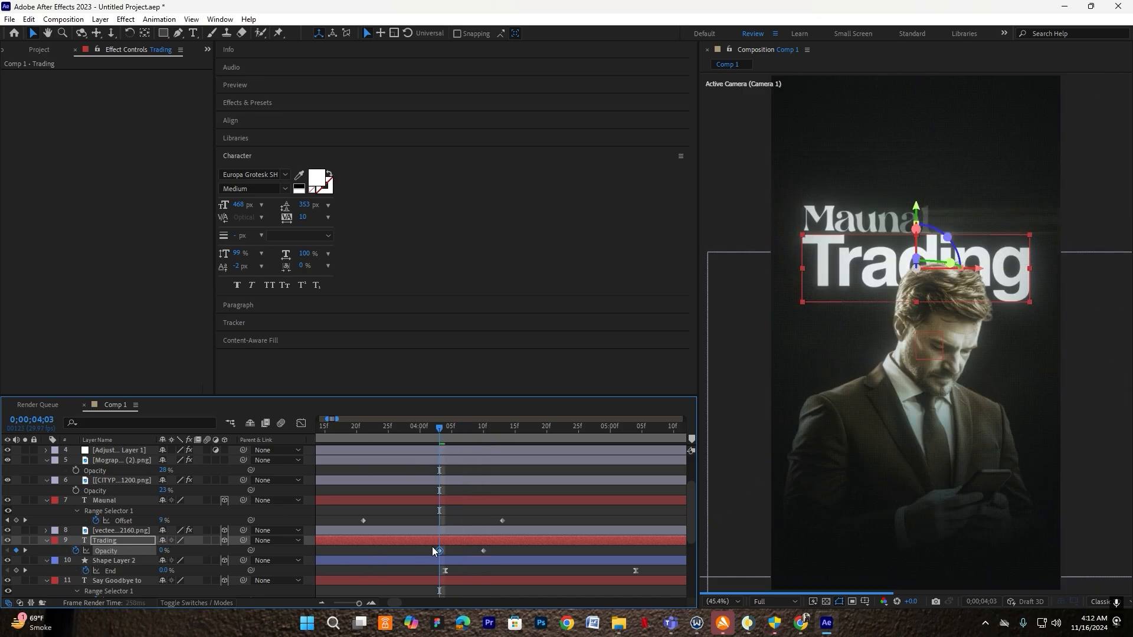
Shift both "Trading" Opacity keyframes to about 0;00;04;07 and 0;00;04;14 and apply Easy Ease to them
left_click_drag(461, 540, 486, 541)
left_click_drag(528, 548, 437, 550)
key("F9")
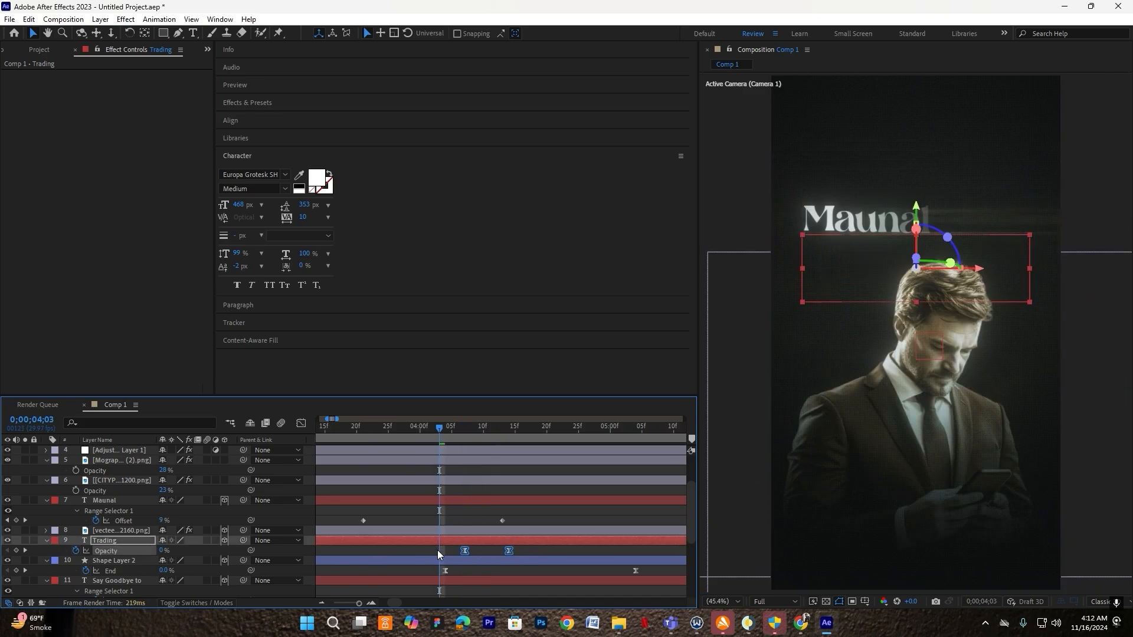
Preview the "Trading" fade-in against the red bar, replaying it from about 0;00;03;16 and 0;00;03;21
key("space")
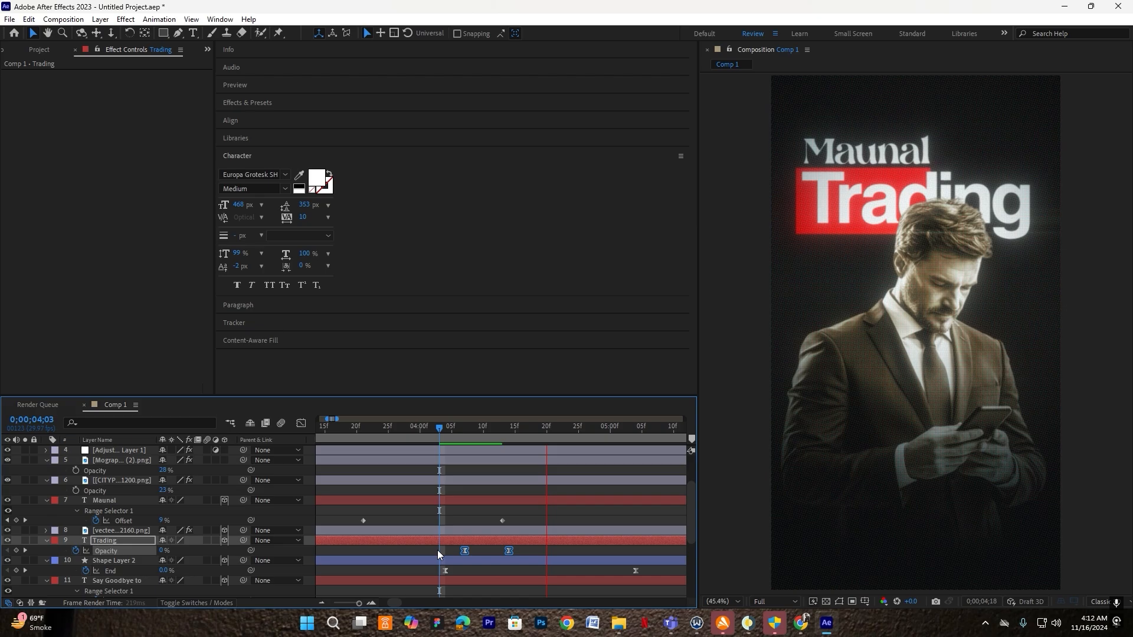
key("space")
left_click_drag(451, 429, 331, 431)
key("space")
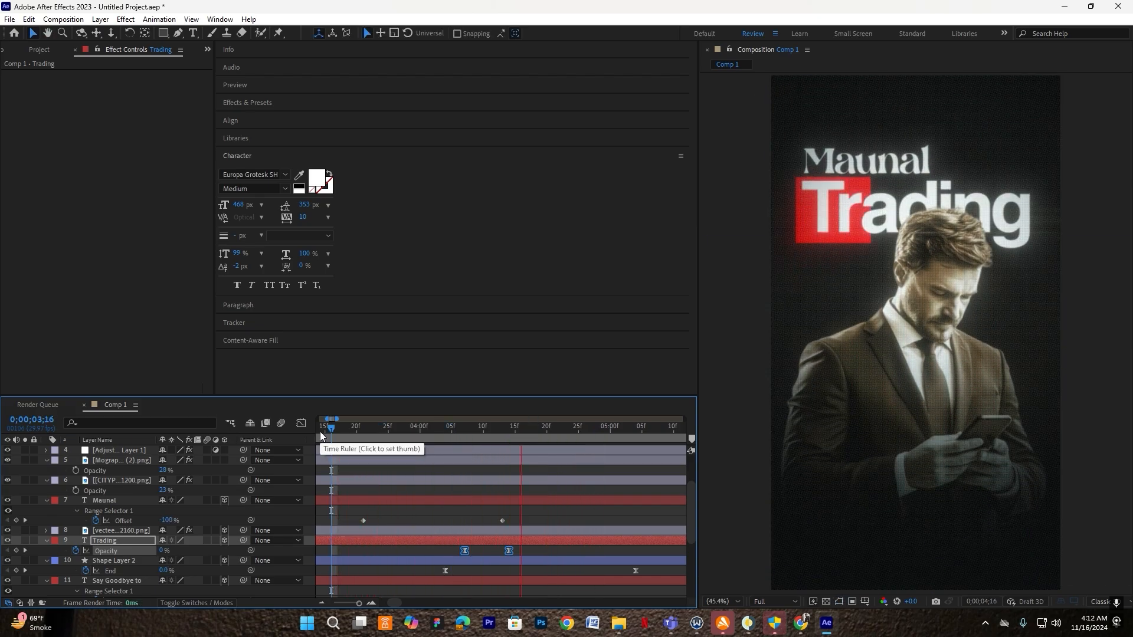
key("space")
left_click_drag(471, 433, 363, 434)
key("space")
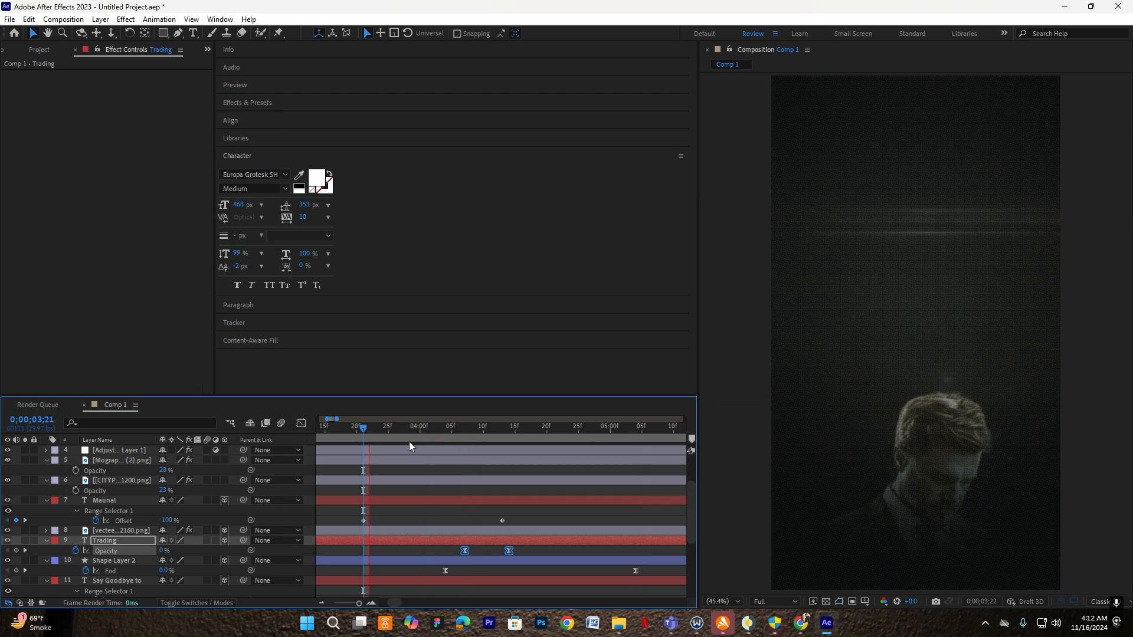
Move Shape Layer 2's last End keyframe to about 0;00;04;28 and preview the red bar reveal from 0;00;03;25
left_click_drag(635, 571, 601, 575)
left_click(607, 570)
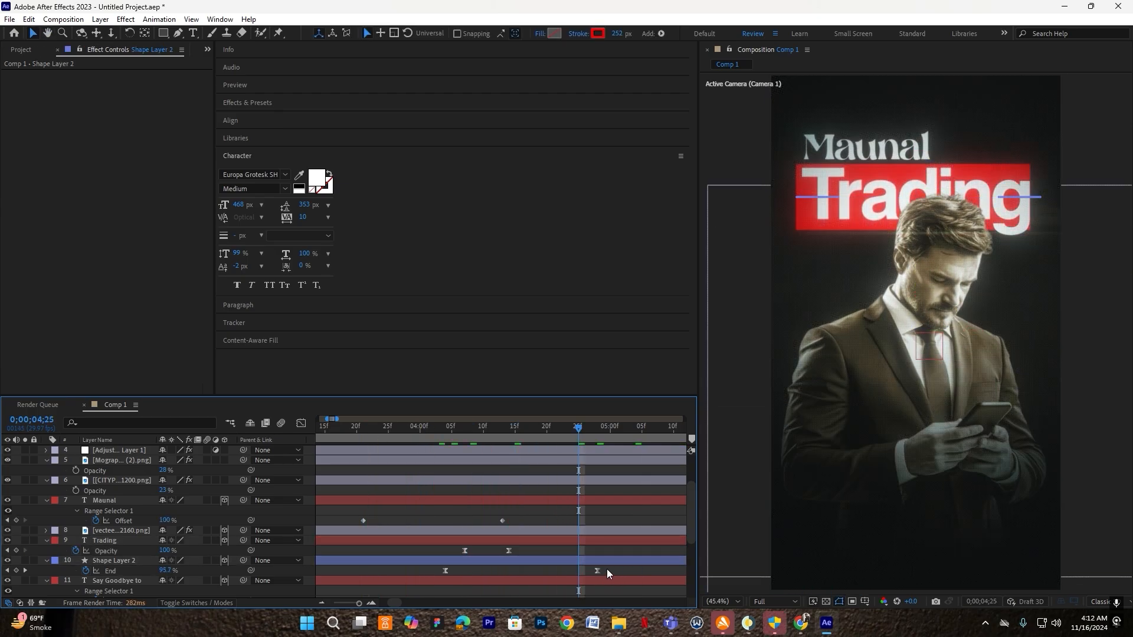
scroll(607, 569, "down", 1)
left_click(495, 436)
key("space")
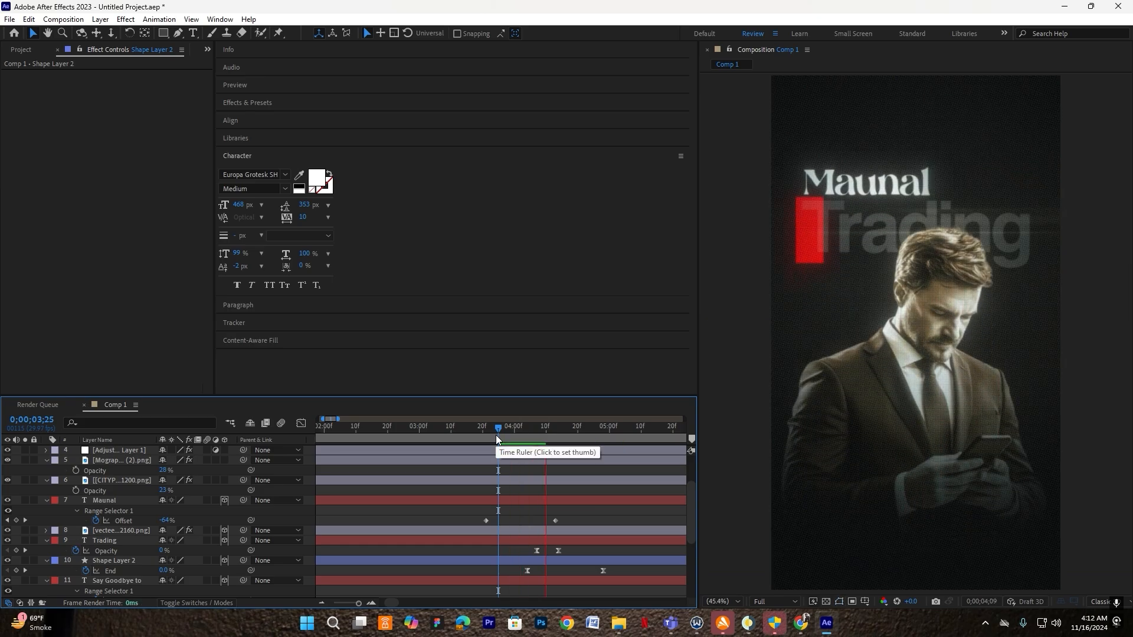
Preview the transition from "Say Goodbye to" to the "Maunal Trading" title from about 3 seconds
left_click(422, 436)
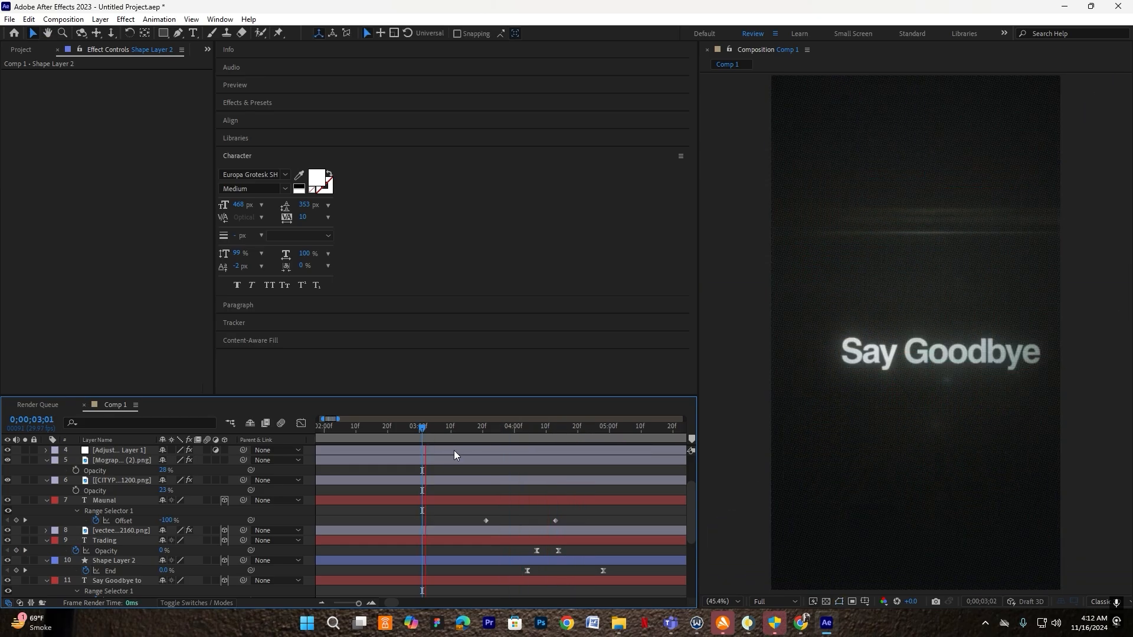
left_click(577, 454)
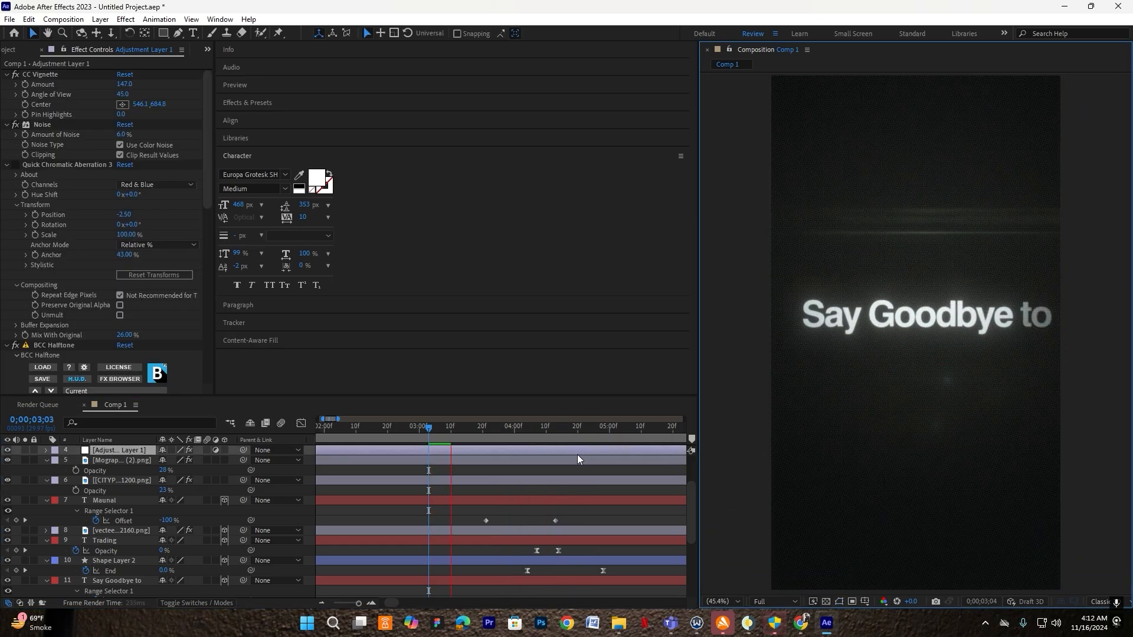
left_click_drag(599, 437, 441, 439)
key("space")
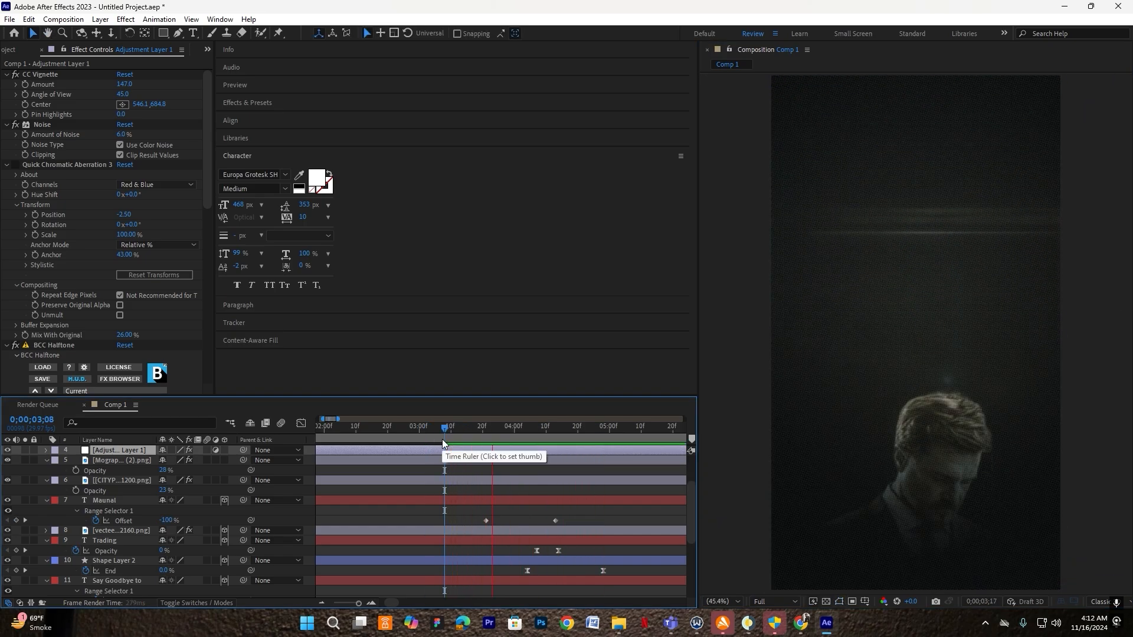
key("space")
Play the whole animation from the start of Comp 1 to check the camera move and title
key("minus")
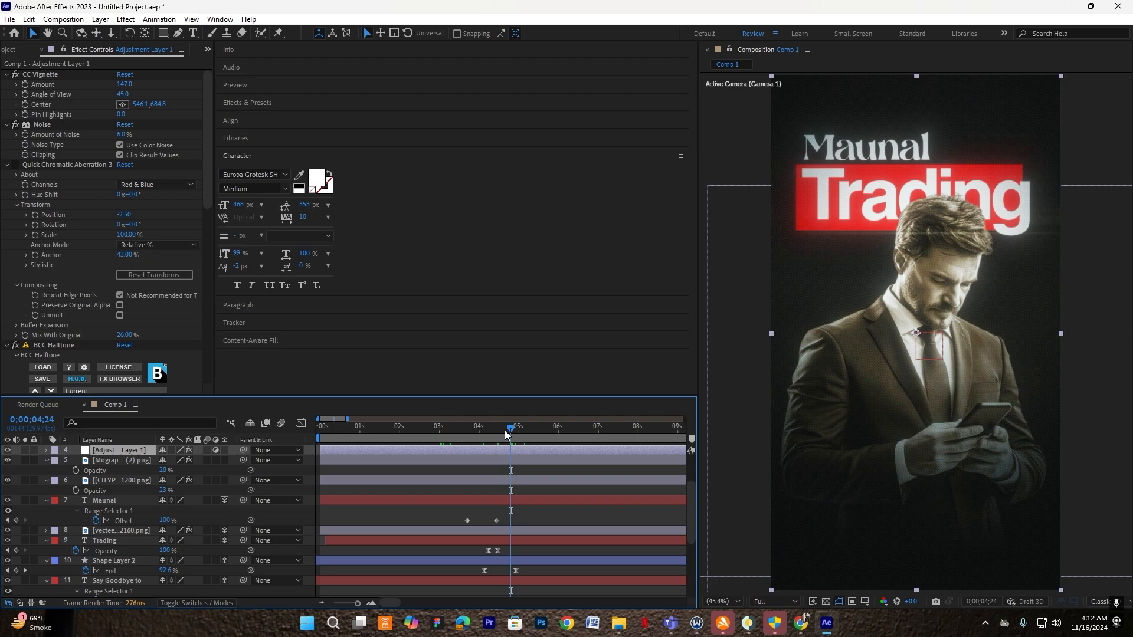
left_click_drag(508, 430, 214, 444)
key("space")
scroll(232, 441, "up", 3)
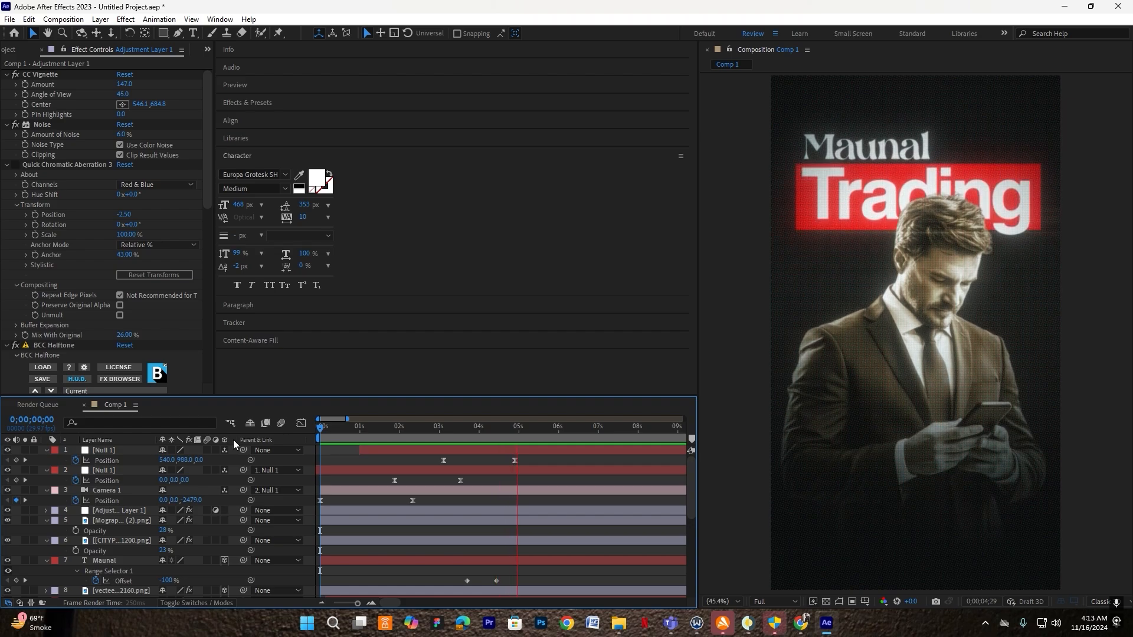
key("space")
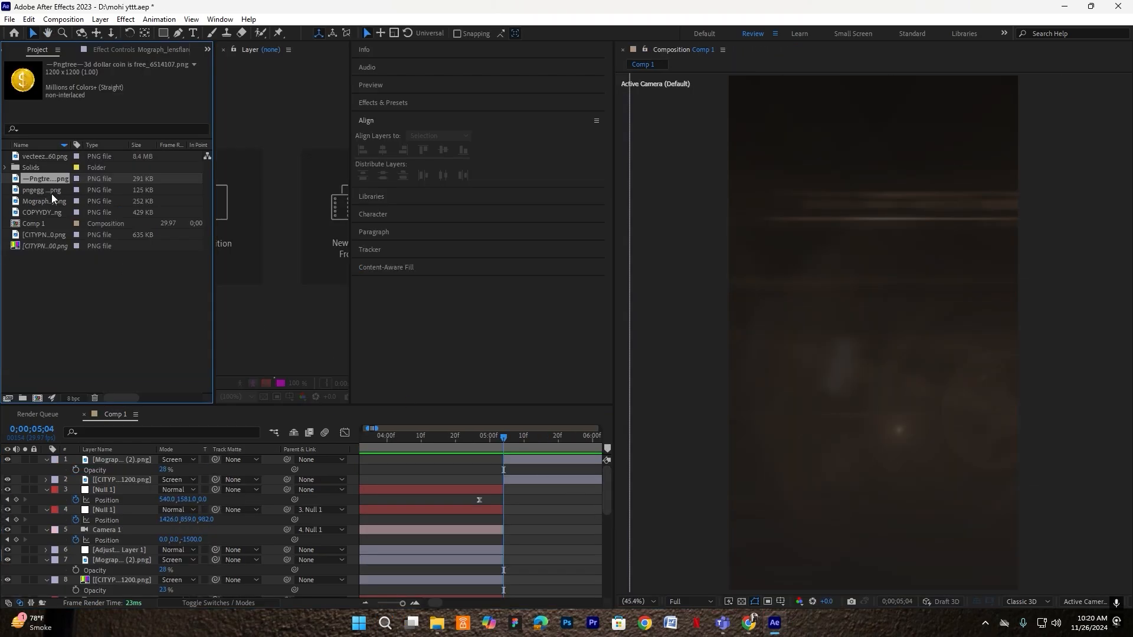
Add the suit image pngegg (31).png below the two flare layers, scale it to 249% and place it low in the frame
left_click(49, 190)
left_click_drag(30, 189, 262, 498)
key("s")
left_click_drag(838, 425, 836, 534)
left_click_drag(177, 499, 182, 500)
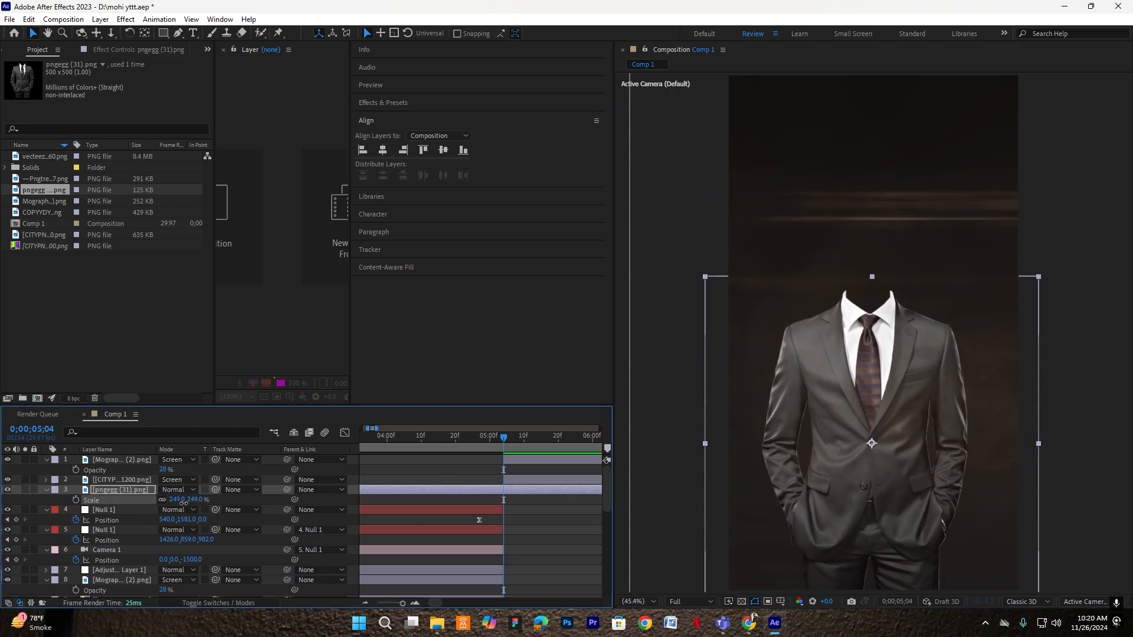
left_click_drag(894, 425, 893, 415)
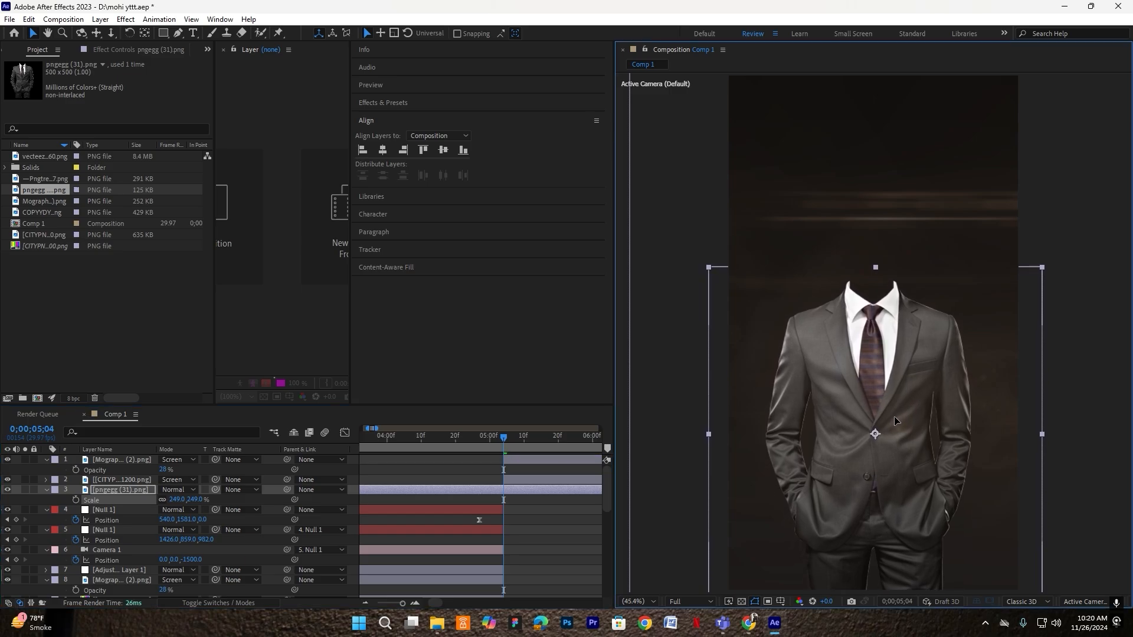
Add the 3D dollar coin image above the suit layer, scale it to 57% and position it as the suit's head
left_click(59, 203)
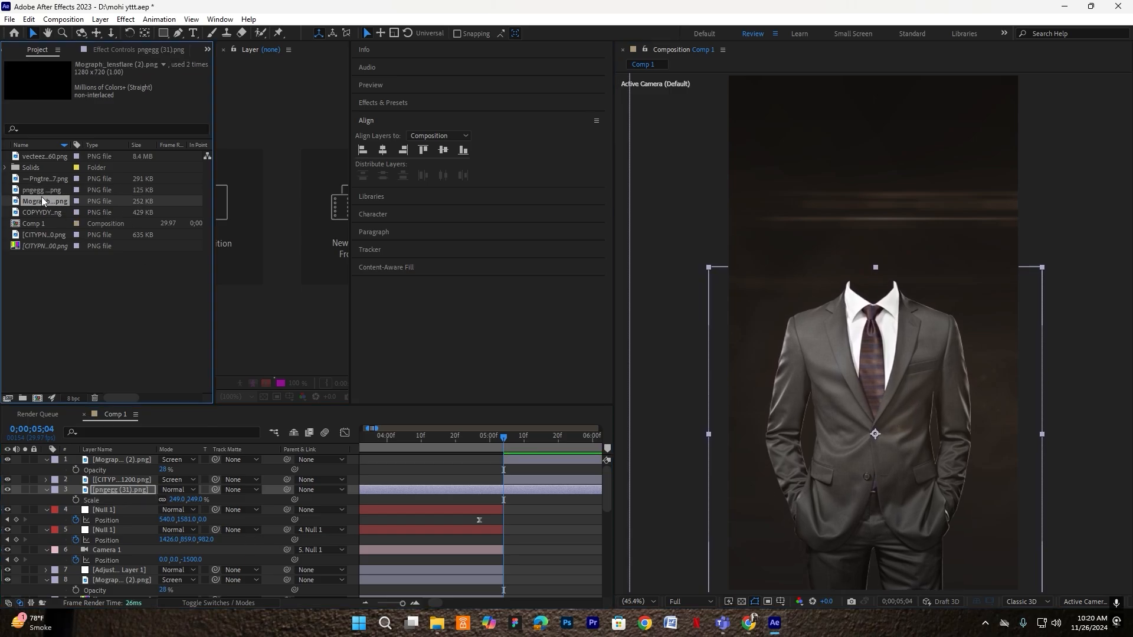
left_click(42, 212)
left_click(39, 190)
left_click(41, 179)
left_click_drag(44, 178, 160, 500)
left_click_drag(895, 345, 893, 247)
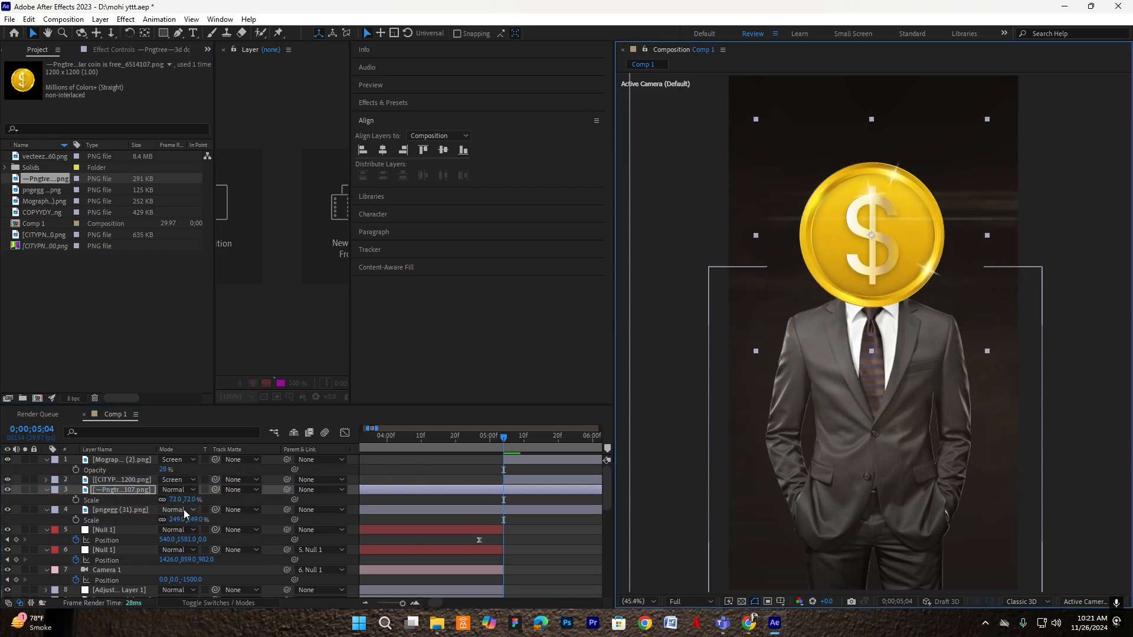
left_click_drag(178, 499, 170, 500)
mouse_move(856, 262)
left_mouse_down()
mouse_move(857, 279)
mouse_move(873, 271)
left_mouse_up()
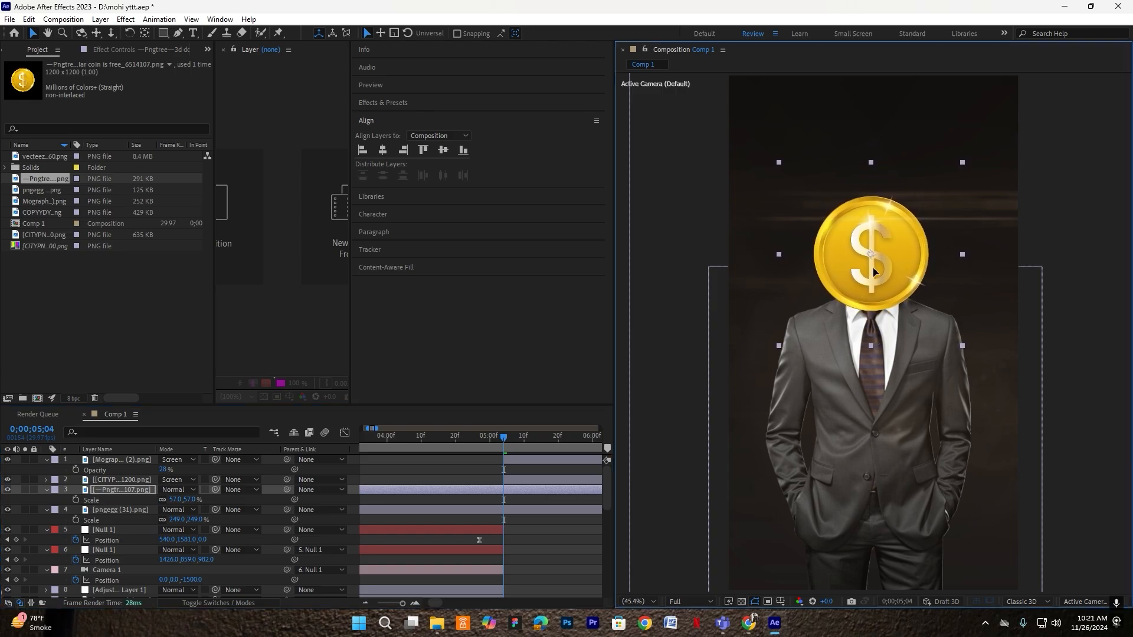
left_click_drag(873, 268, 875, 268)
Duplicate Adjustment Layer 1 and move the copy to the top of Comp 1's layer stack
left_click(123, 590)
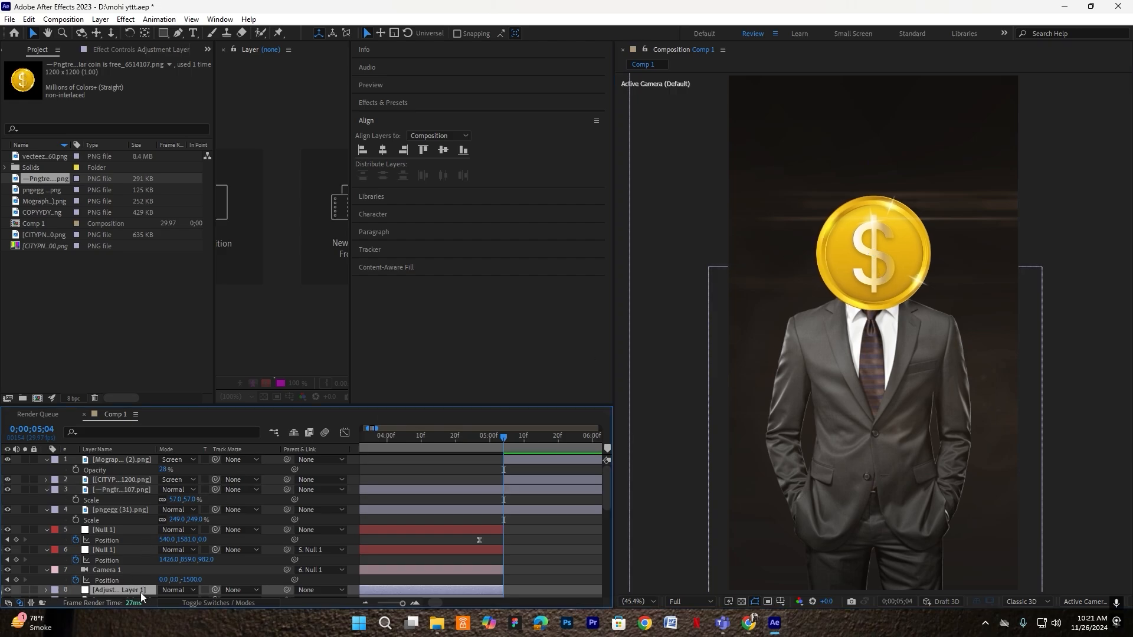
scroll(129, 584, "down", 3)
key("ctrl+d")
scroll(132, 547, "up", 1)
left_click_drag(130, 558, 125, 459)
Slide the top adjustment layer over the coin scene, split it at 0;00;05;04 and delete the part before that time
left_click_drag(504, 460, 566, 461)
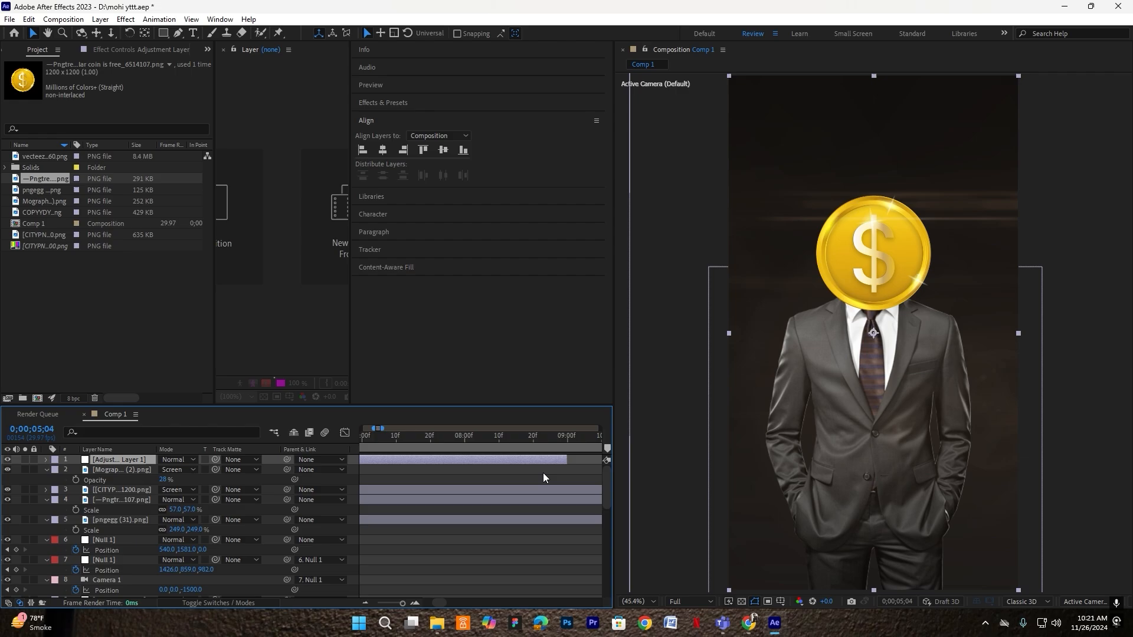
scroll(502, 500, "down", 3)
scroll(419, 461, "up", 4)
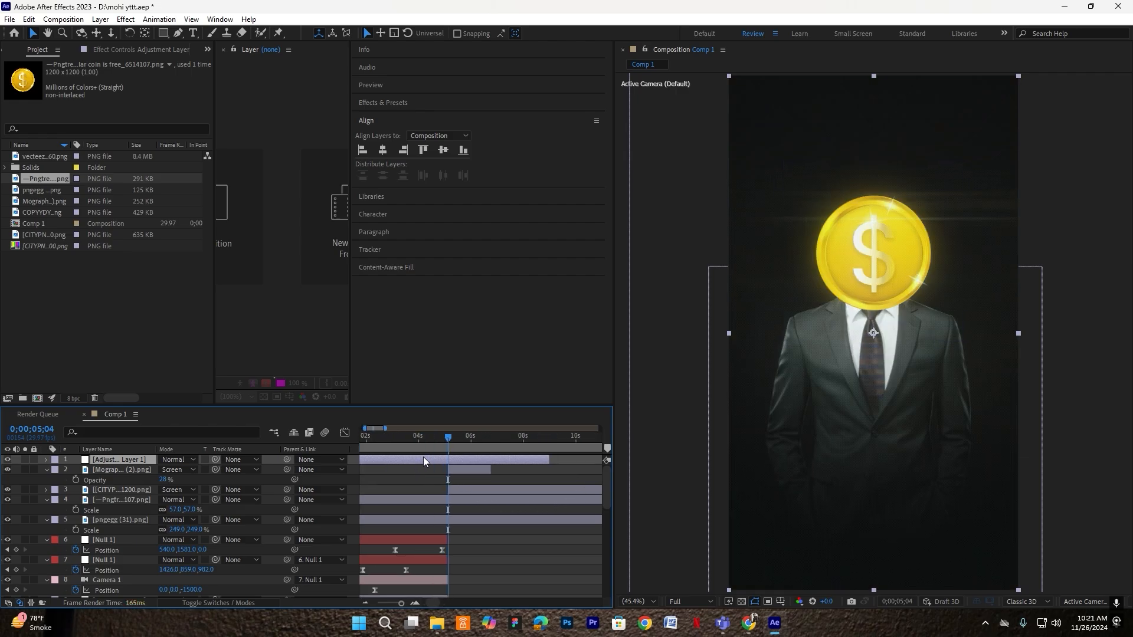
key("ctrl+shift+d")
left_click(476, 469)
key("Delete")
left_click(538, 462)
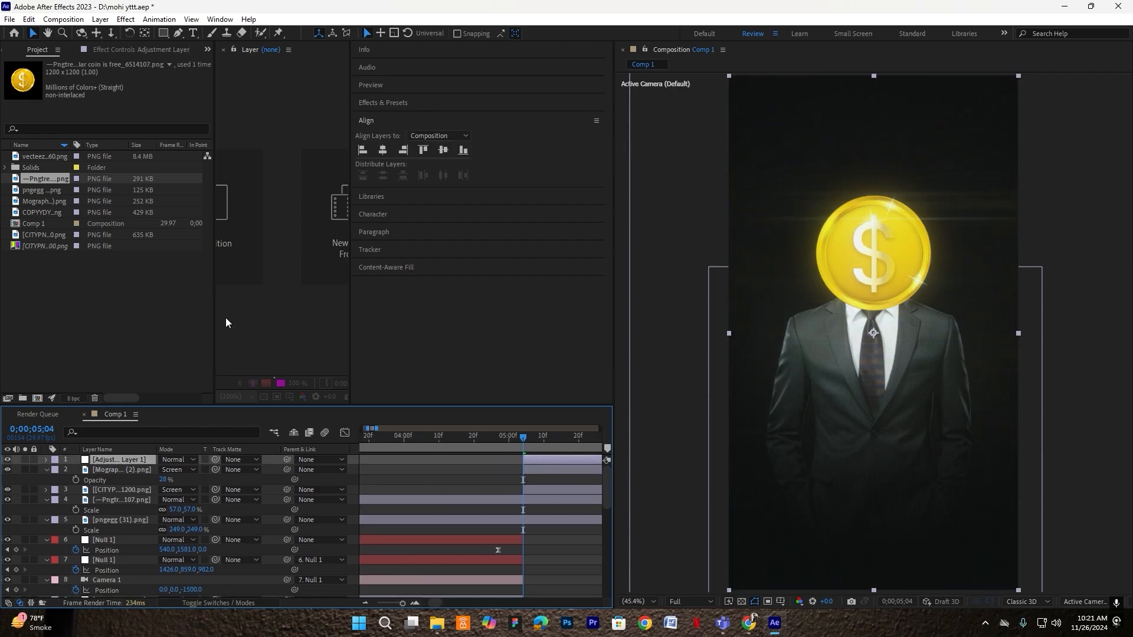
Set the CC Vignette Amount on the top adjustment layer to 100
left_click(125, 19)
left_click(139, 33)
left_click(125, 85)
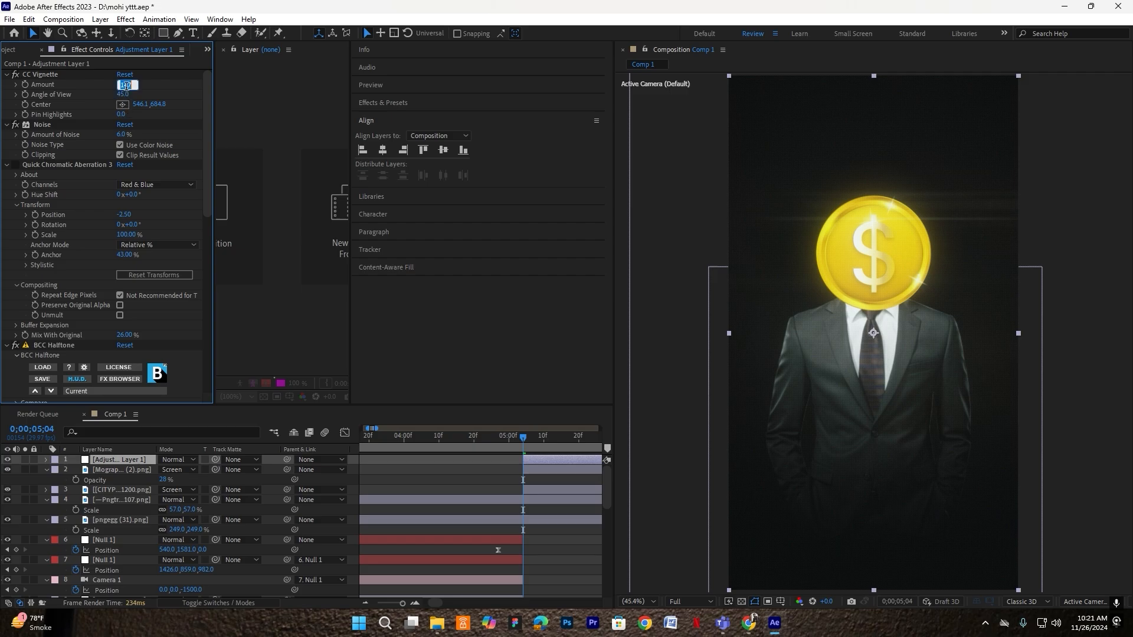
type("100")
key("Return")
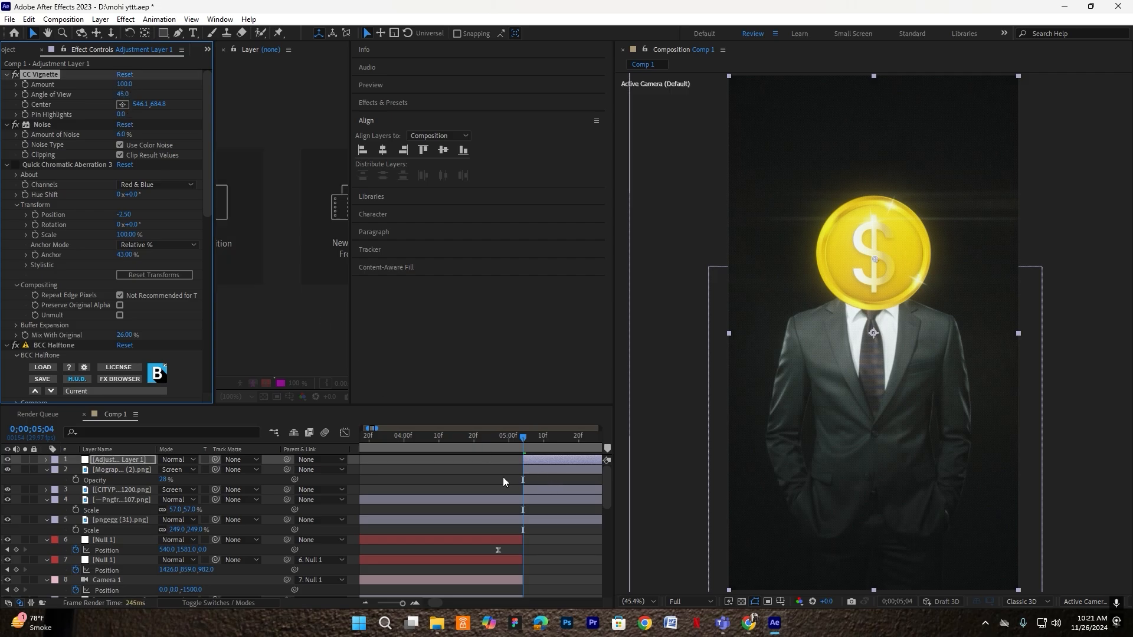
Pre-compose the coin and suit layers, moving all attributes into the new composition, and display the layer switches
left_click(118, 500)
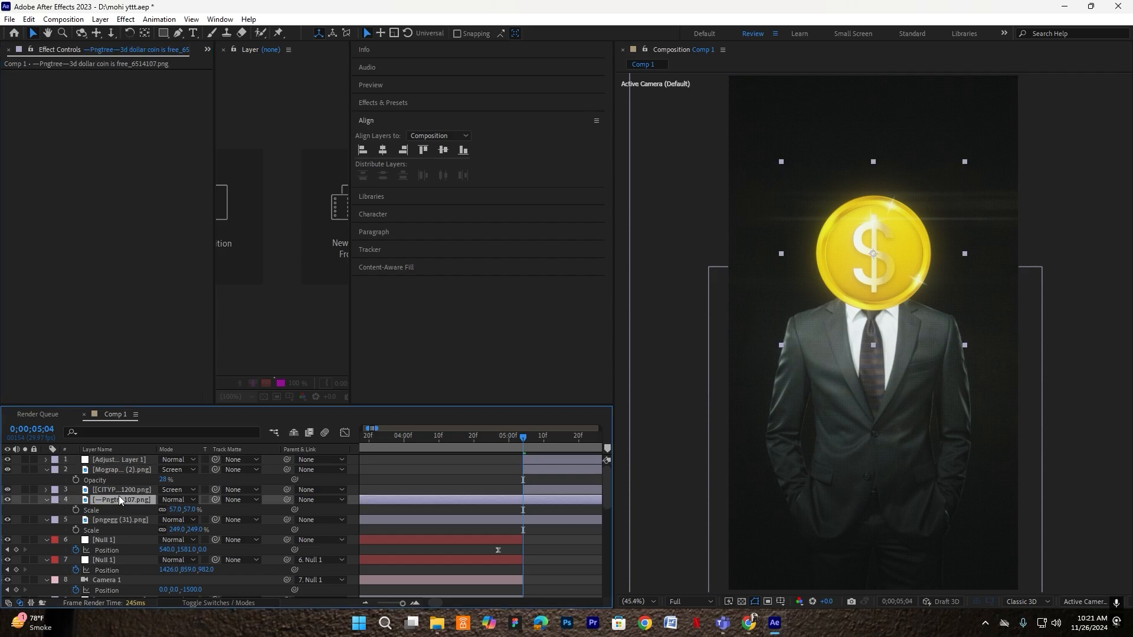
left_click(121, 521, "ctrl")
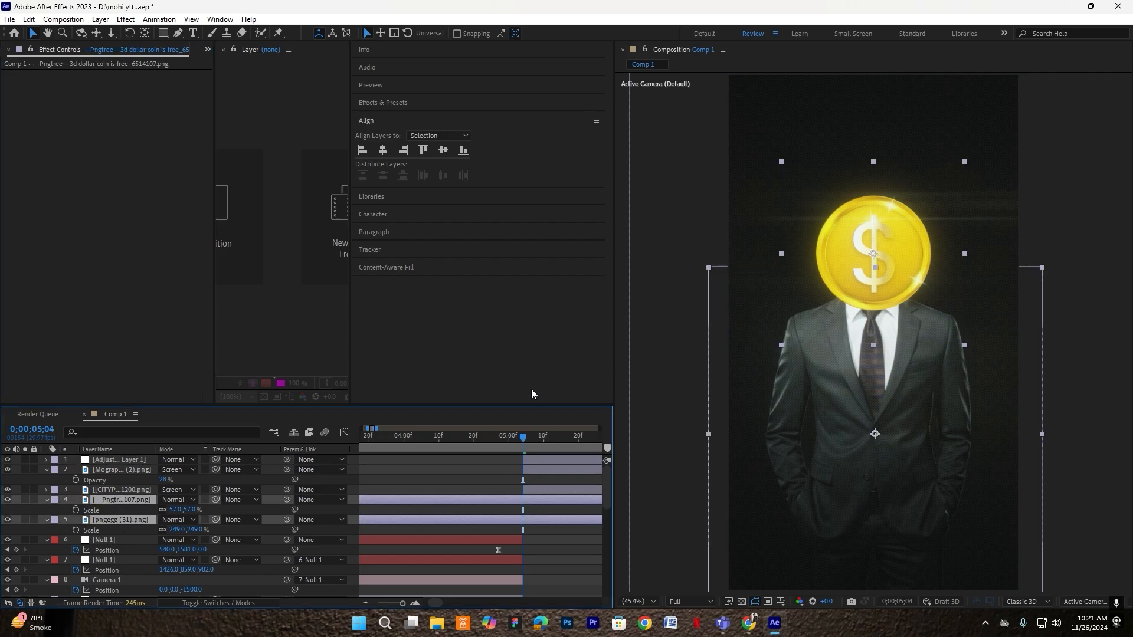
key("ctrl+shift+c")
left_click(468, 318)
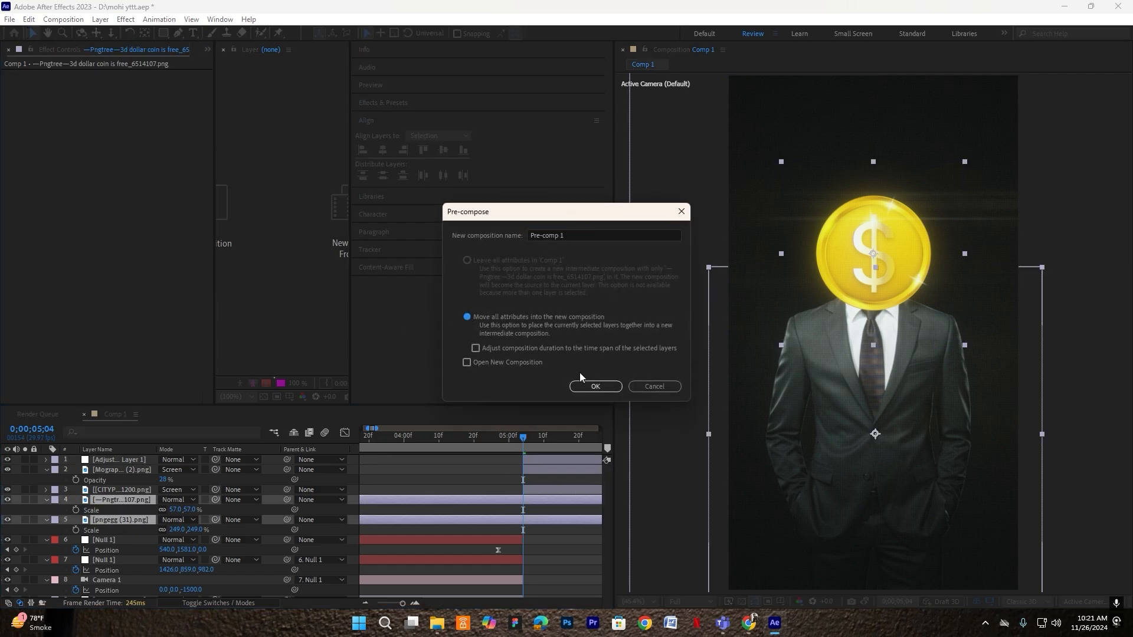
left_click(590, 387)
left_click(237, 602)
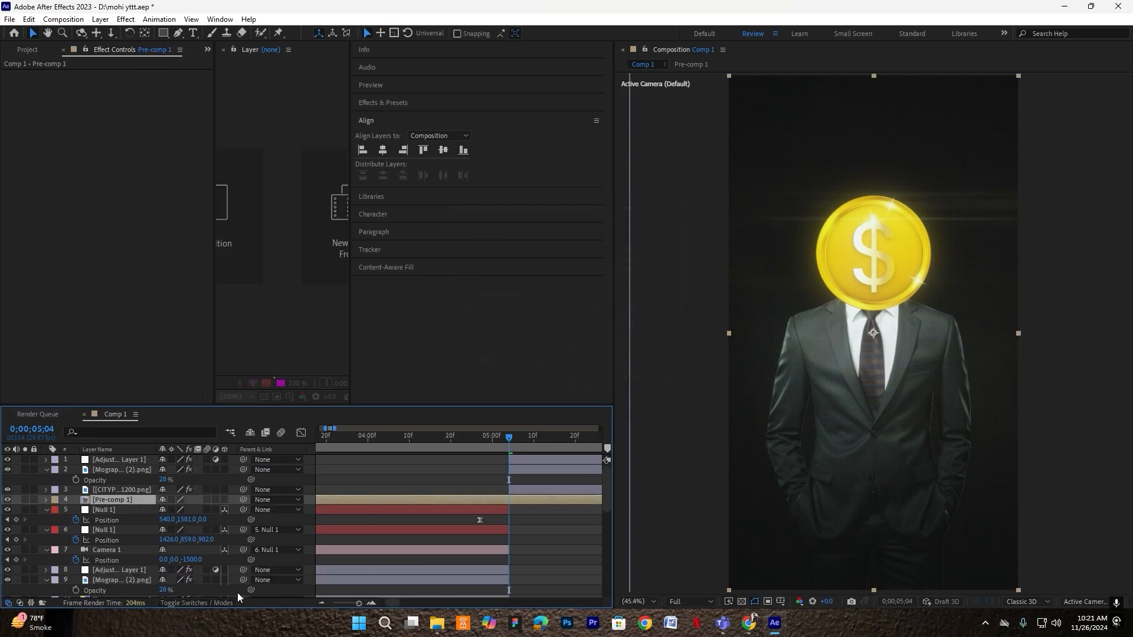
Make Pre-comp 1 a 3D layer, add a Position keyframe at 0;00;05;04 and shift that keyframe to shortly before 0;00;06;00
left_click(225, 500)
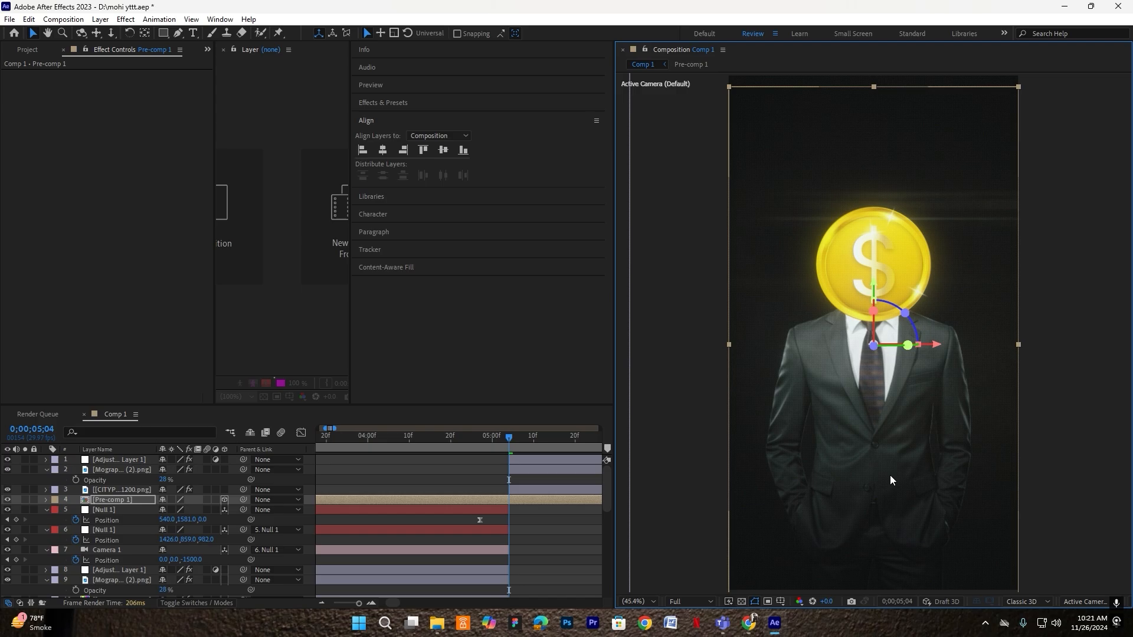
key("p")
left_click(76, 509)
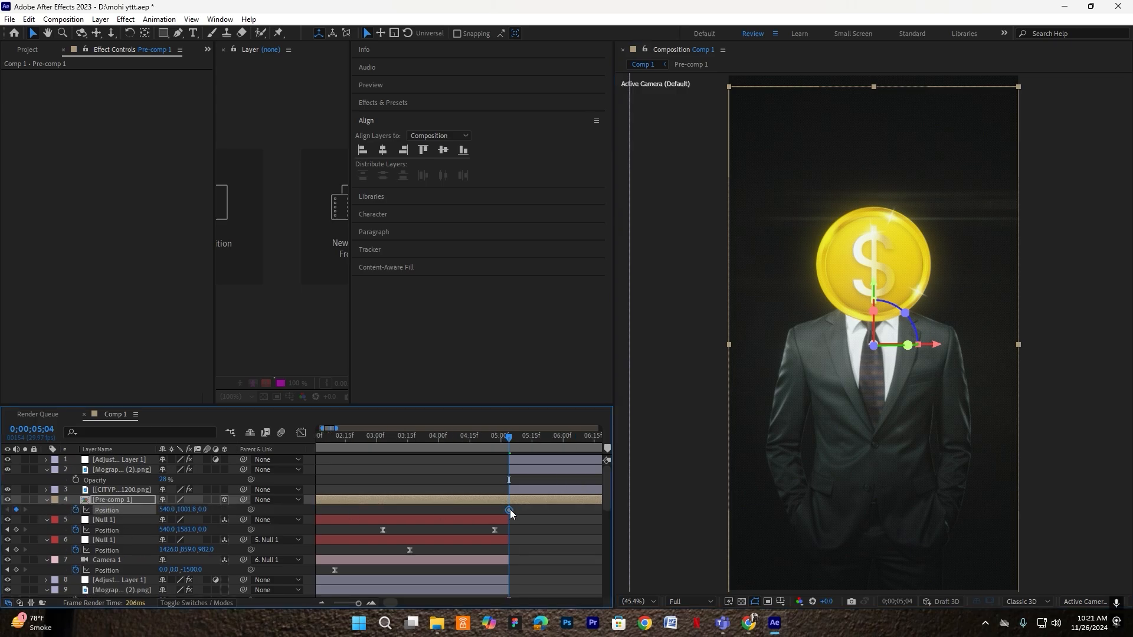
left_click_drag(587, 513, 582, 513)
scroll(583, 513, "down", 1)
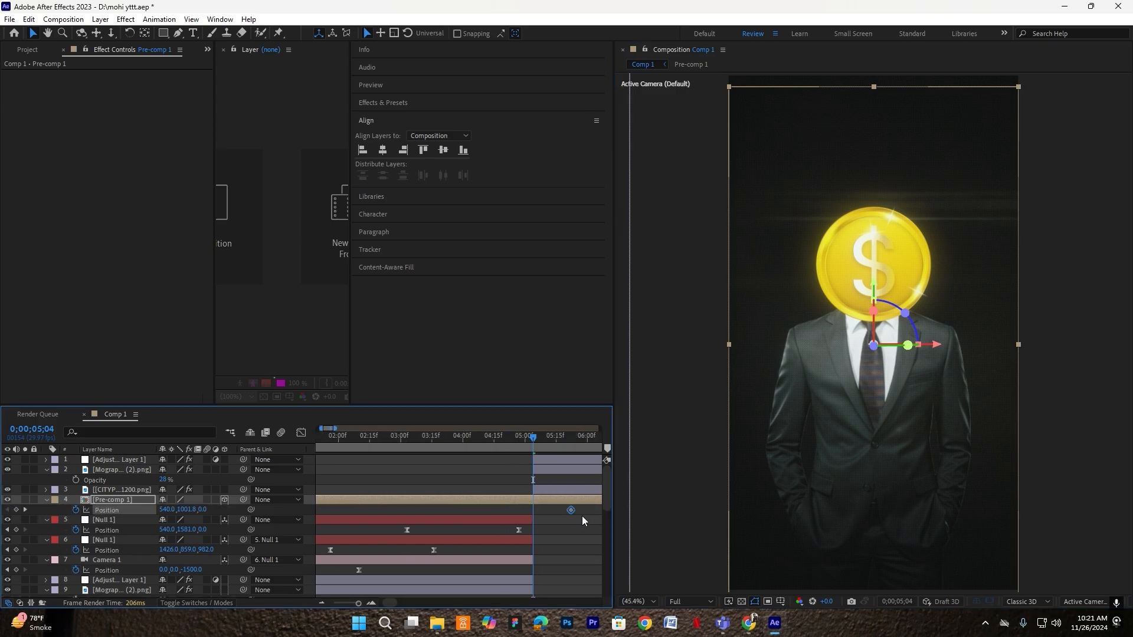
scroll(581, 516, "up", 1)
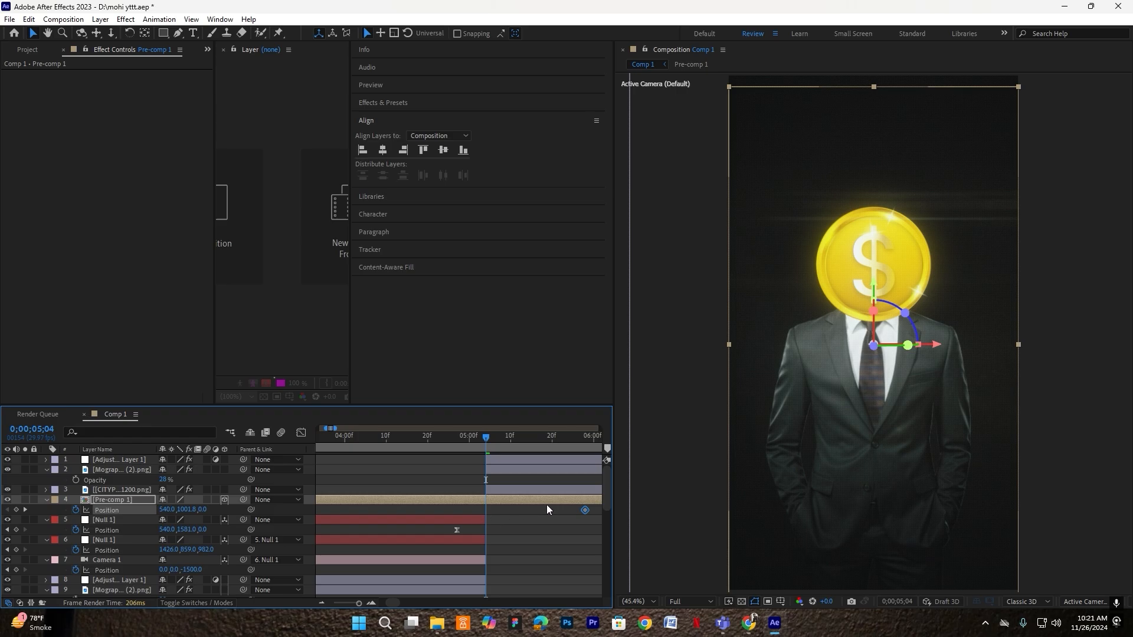
left_click(546, 506)
Set Pre-comp 1's Position Y to 2513.8 at 0;00;05;04, Easy Ease both keyframes and show their speed graph
left_click_drag(189, 510, 1066, 536)
left_click_drag(589, 505, 438, 518)
key("F9")
key("shift+F3")
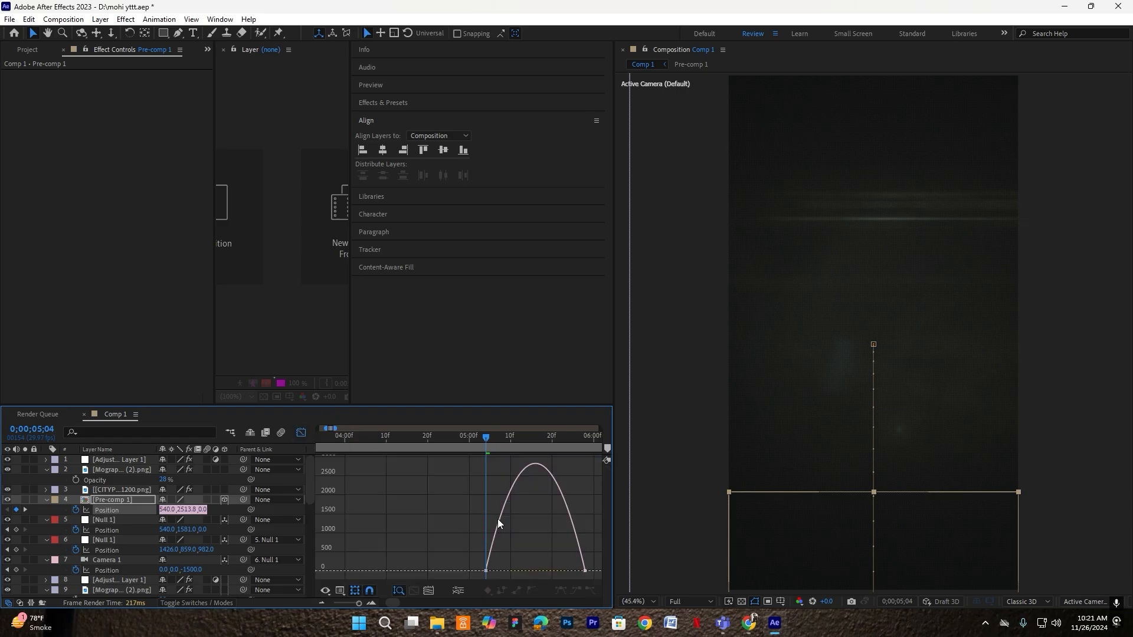
Reshape Pre-comp 1's speed graph so the rise starts very fast and slows gradually, and close the Graph Editor
left_click_drag(594, 559, 440, 579)
scroll(566, 568, "up", 1)
left_click_drag(569, 569, 323, 389)
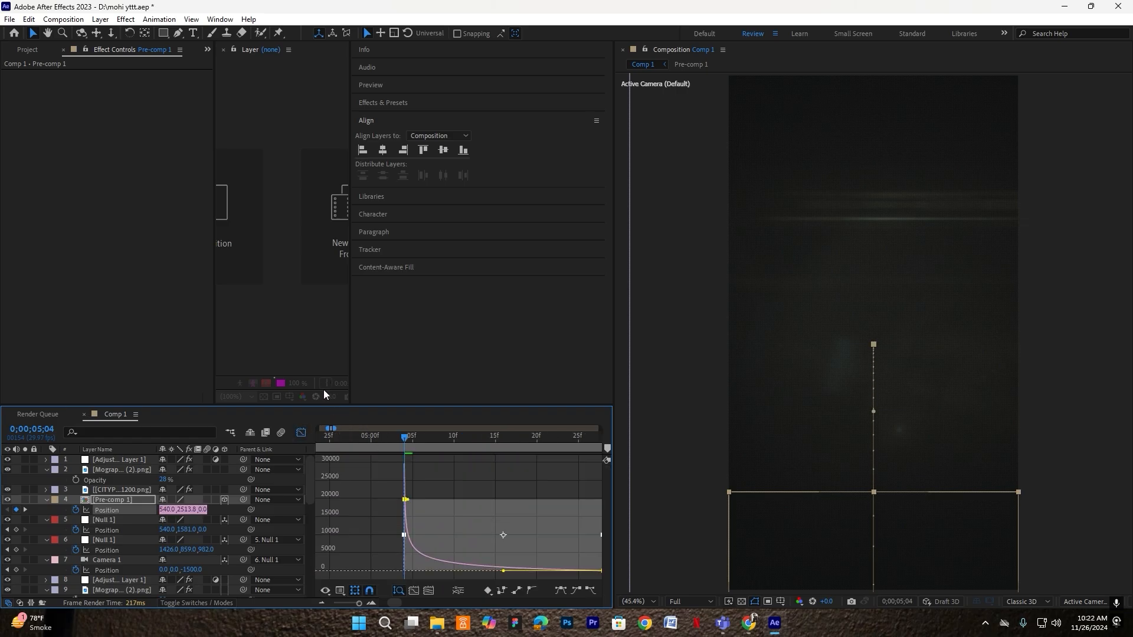
left_click(300, 431)
left_click(446, 509)
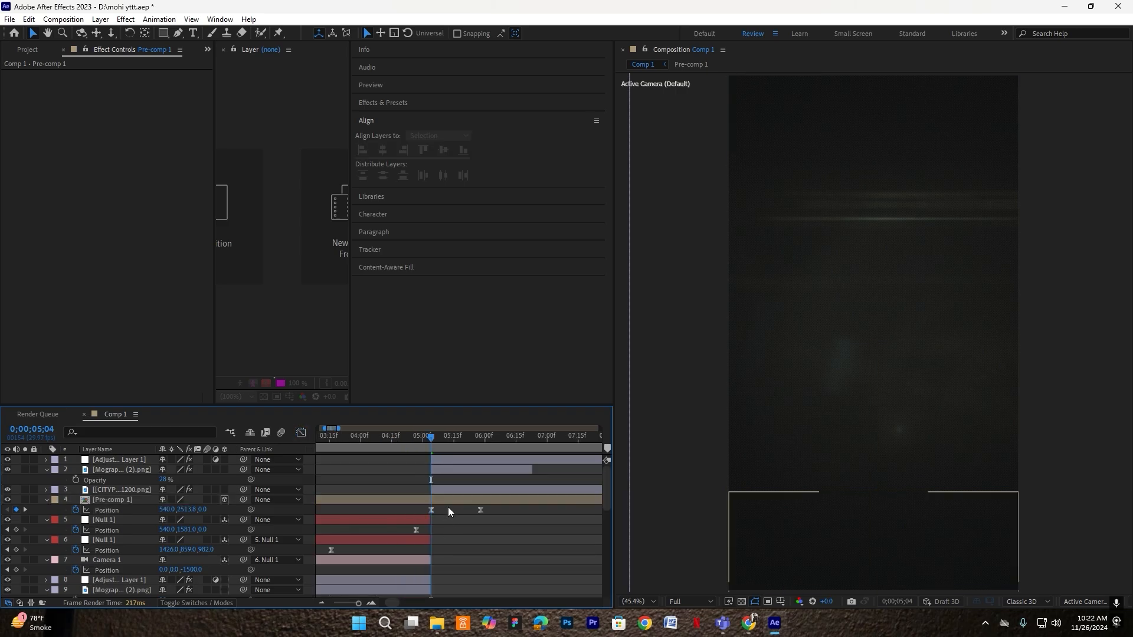
Preview the figure's rise and move Pre-comp 1's ending Position keyframe to 0;00;06;05
key("space")
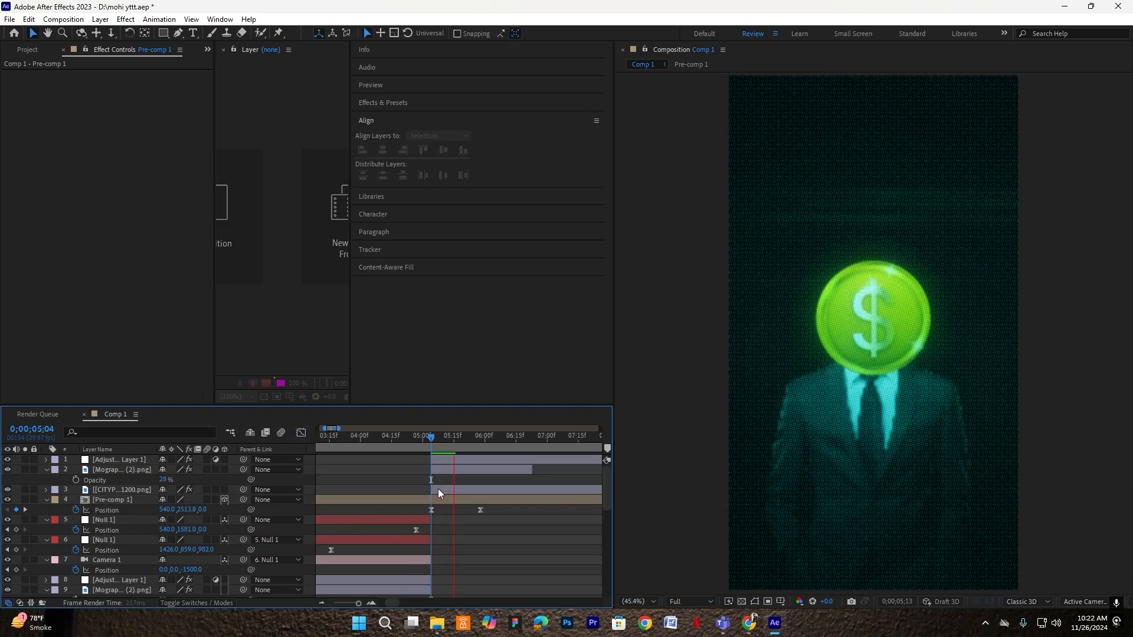
key("space")
left_click(481, 510)
left_click_drag(482, 511, 496, 510)
left_click_drag(461, 438, 410, 438)
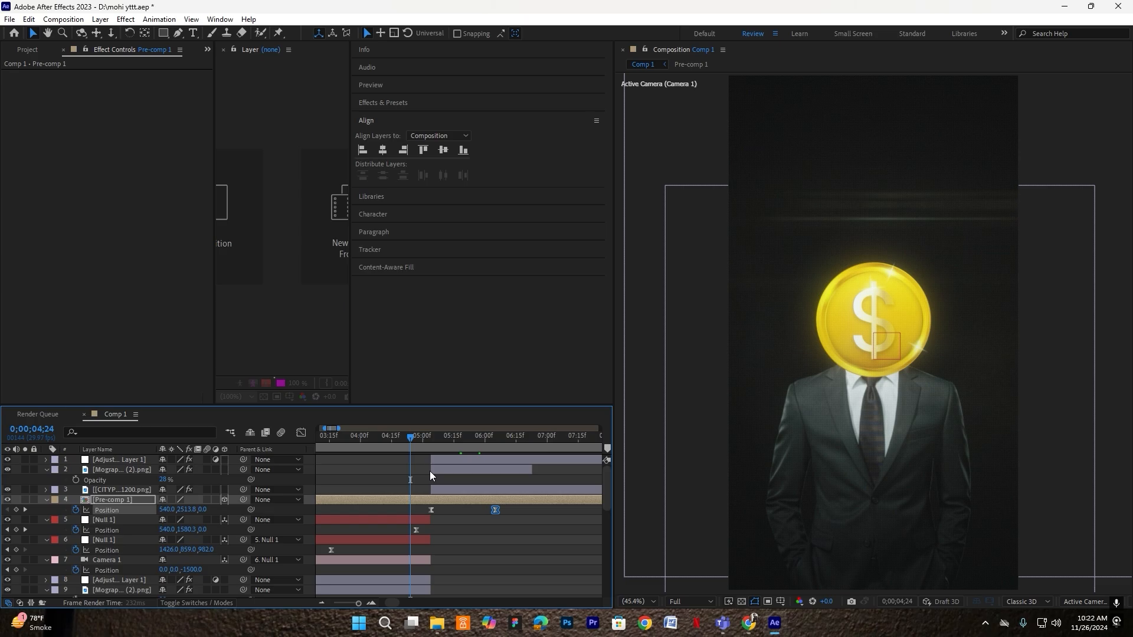
scroll(451, 481, "up", 1)
key("space")
left_click(738, 341)
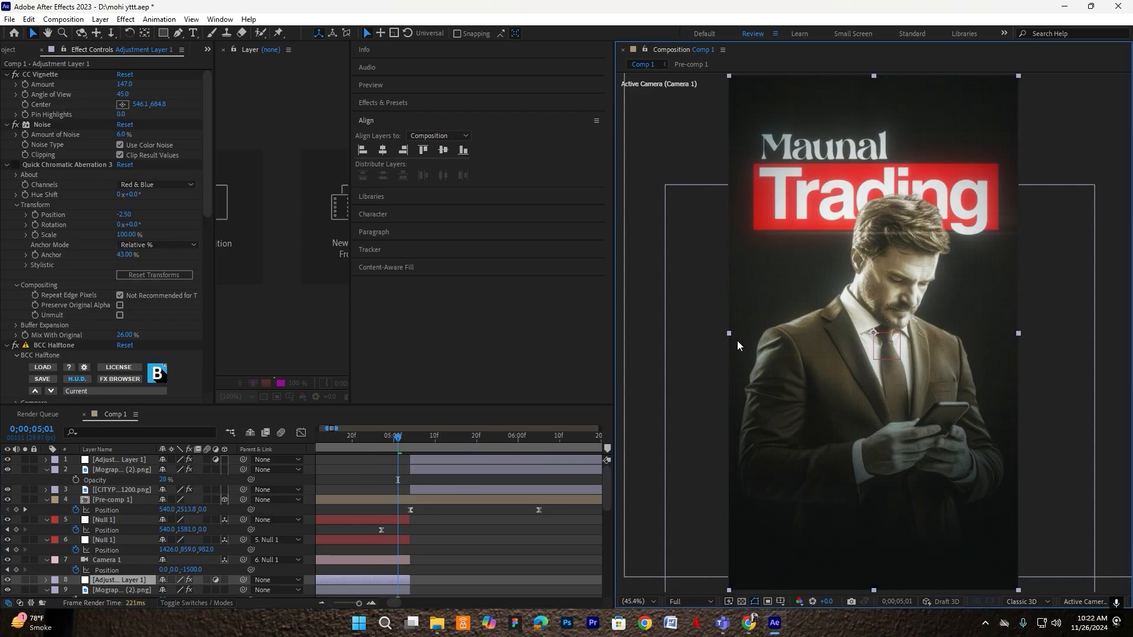
Set the preview resolution and the composition view resolution to Half, and play the transition into the coin scene
left_click(387, 84)
left_click(463, 473)
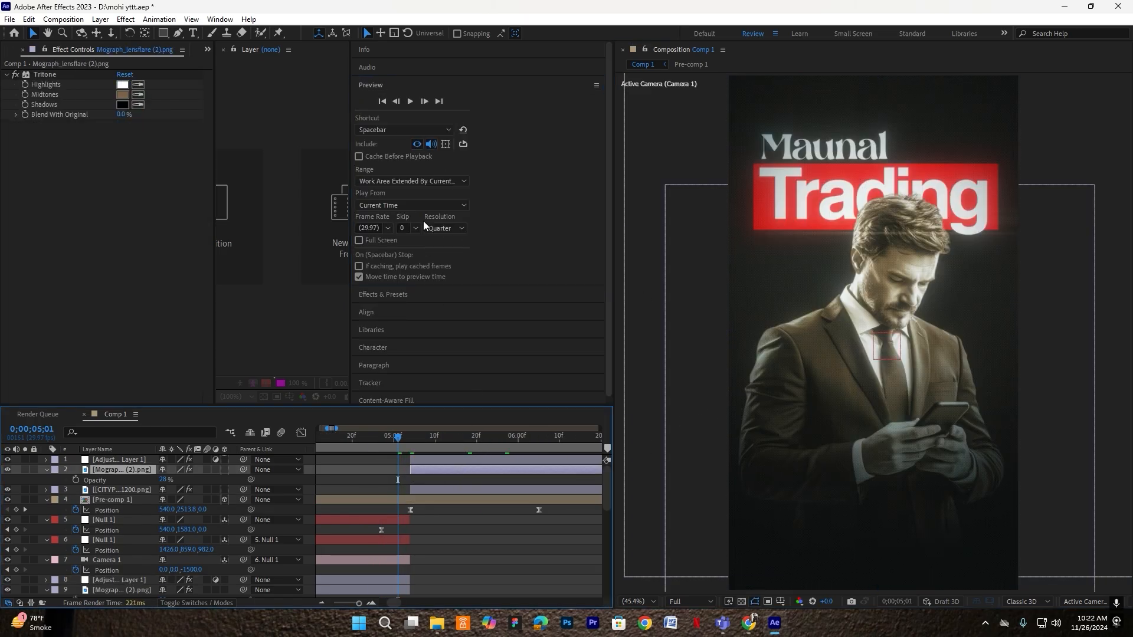
left_click(440, 229)
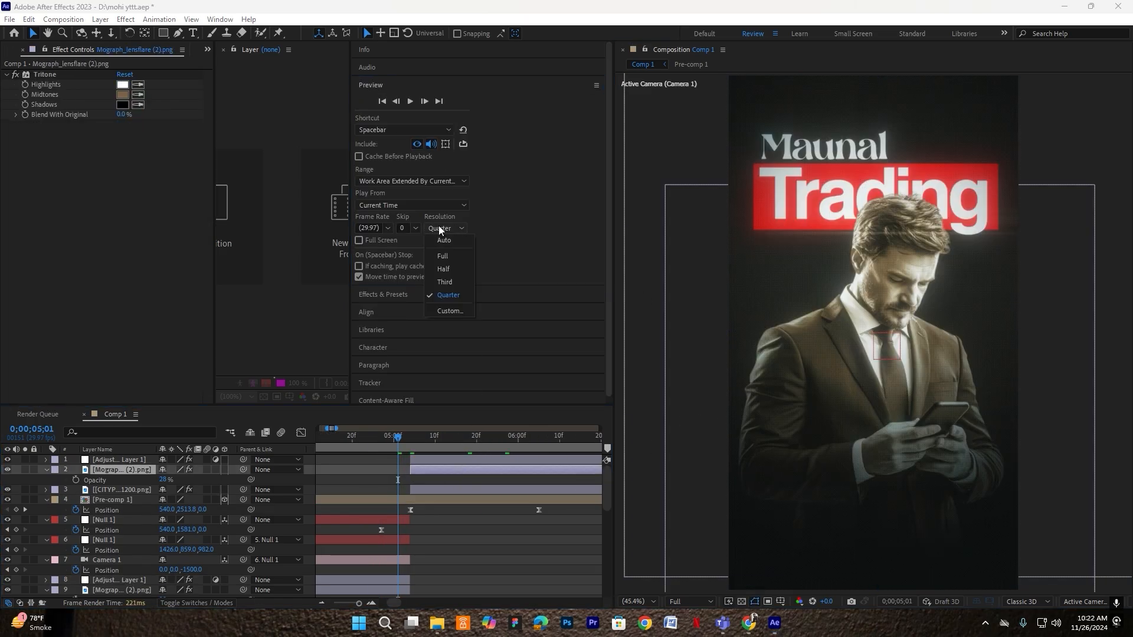
left_click(448, 269)
left_click(679, 600)
left_click(685, 547)
left_click(793, 508)
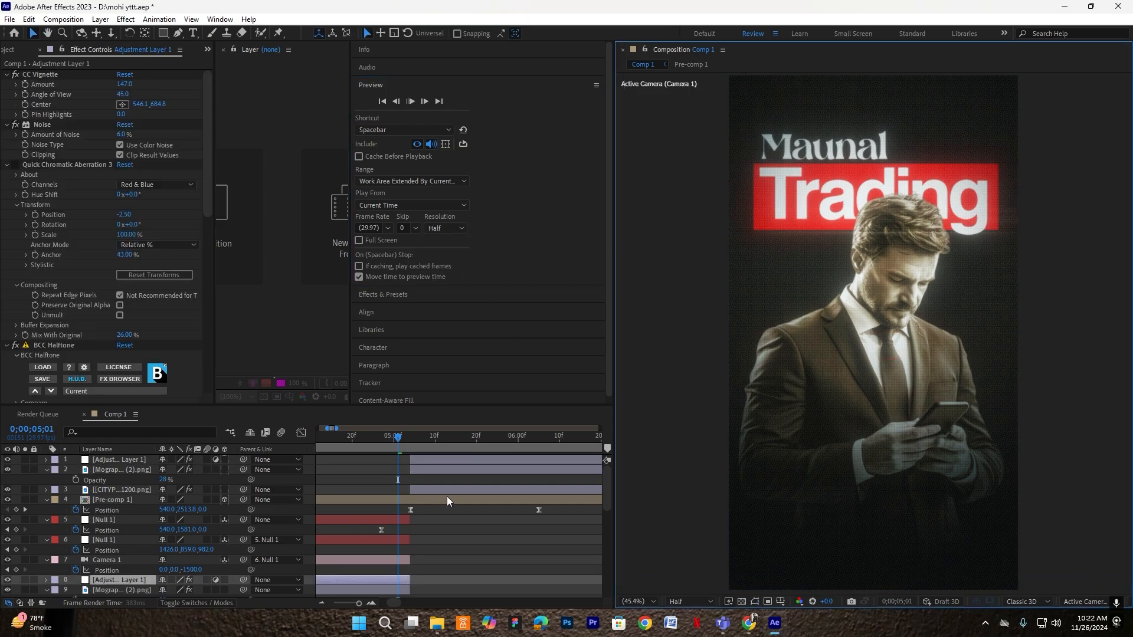
key("space")
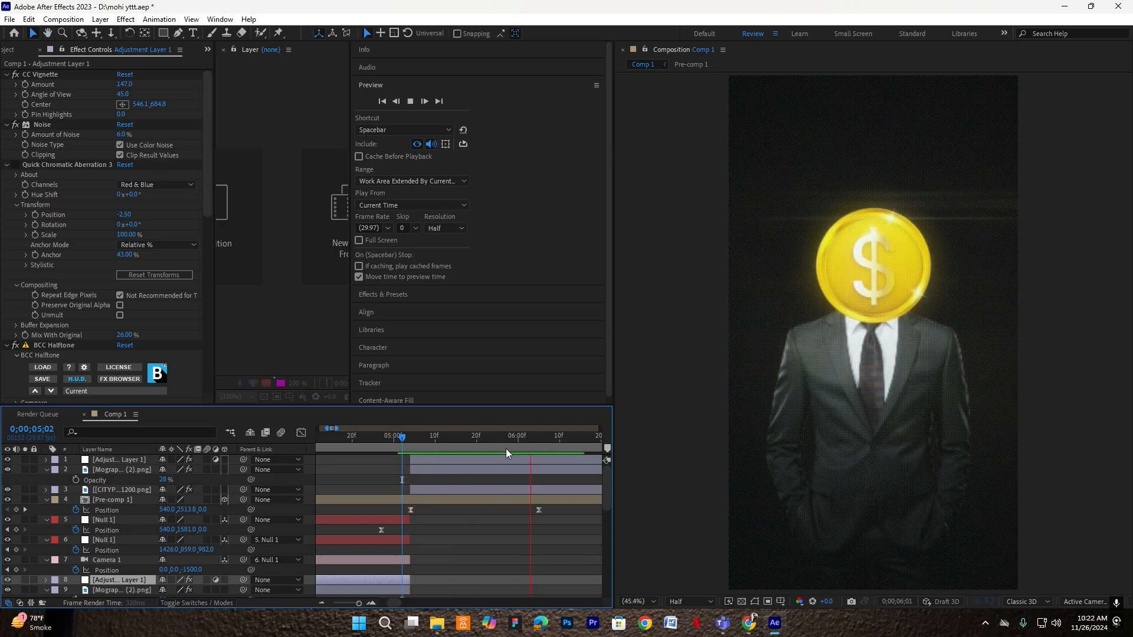
Add a text layer reading "Automated" over the coin figure with the current time at 0;00;06;05
left_click(541, 441)
left_click(499, 411)
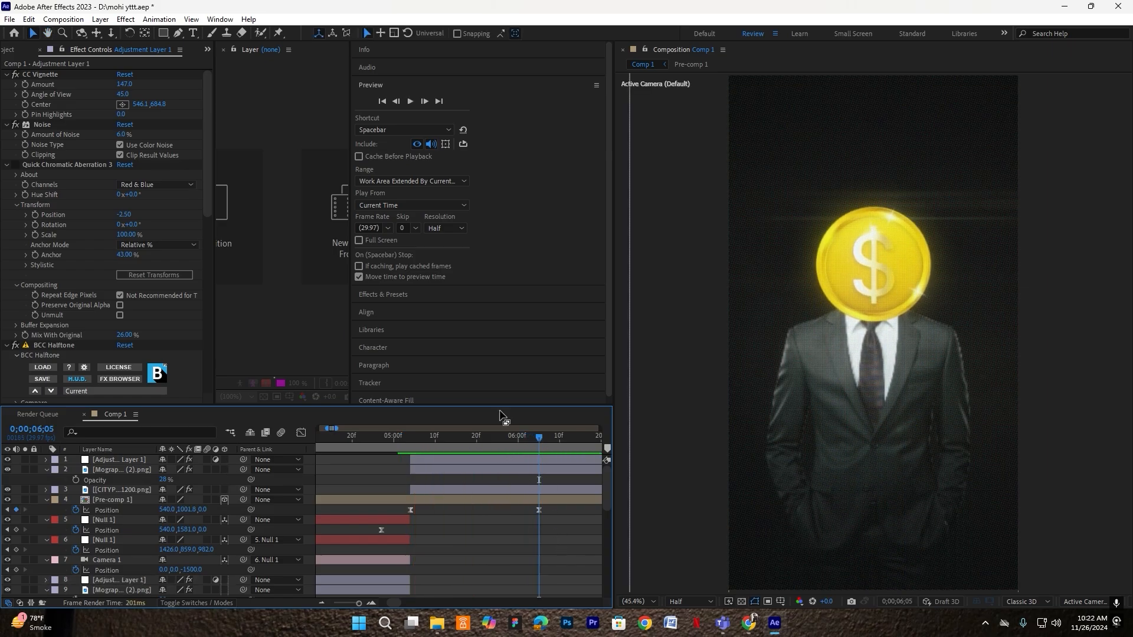
left_click(192, 32)
left_click(756, 282)
type("Au")
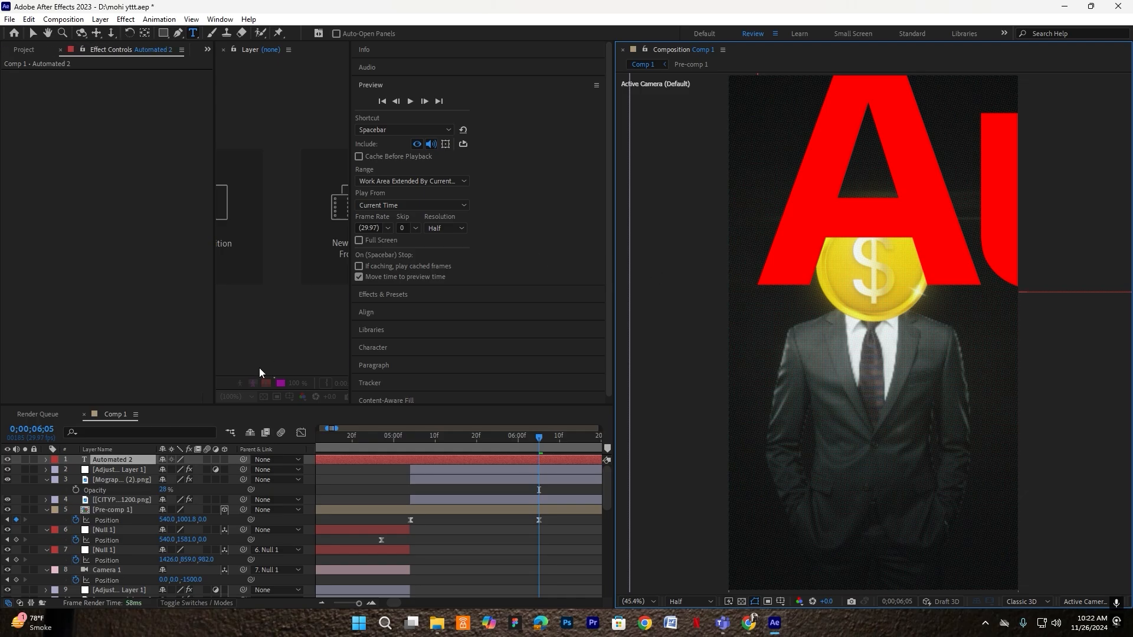
Center the Automated title in the frame, scale it to 11% and place it above the coin
left_click(145, 33)
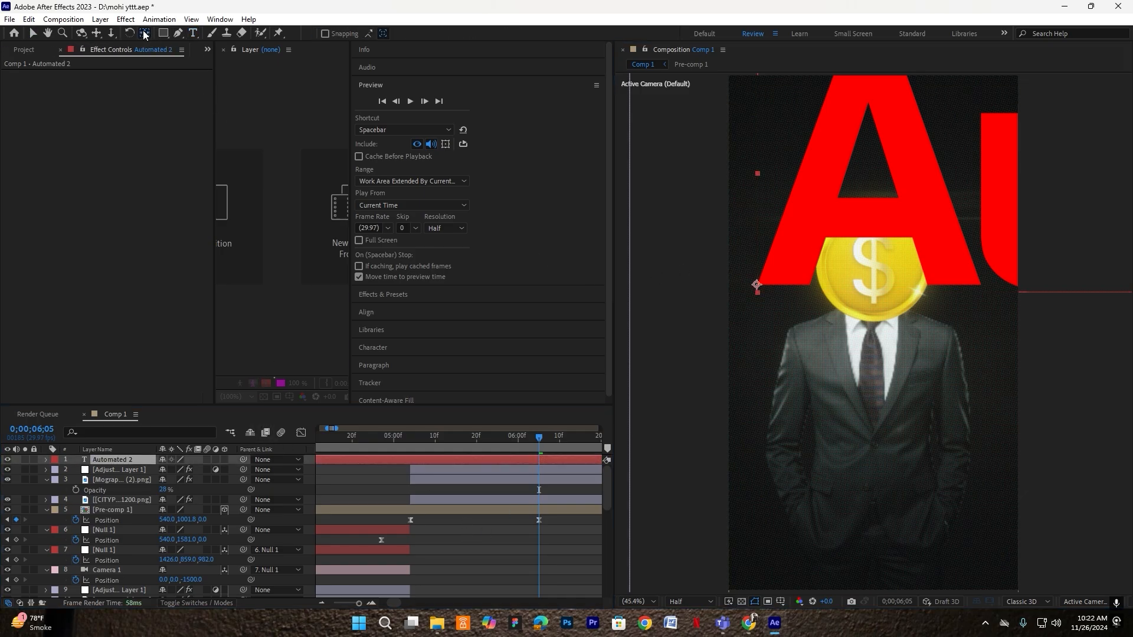
key("ctrl+Home")
key("s")
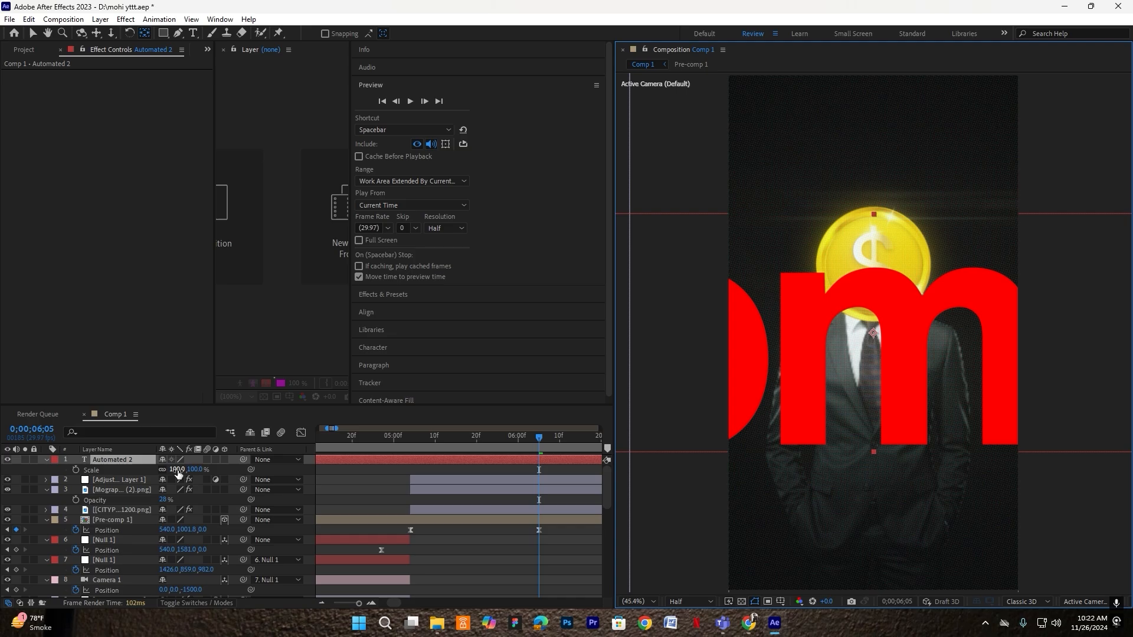
left_click_drag(177, 472, 138, 482)
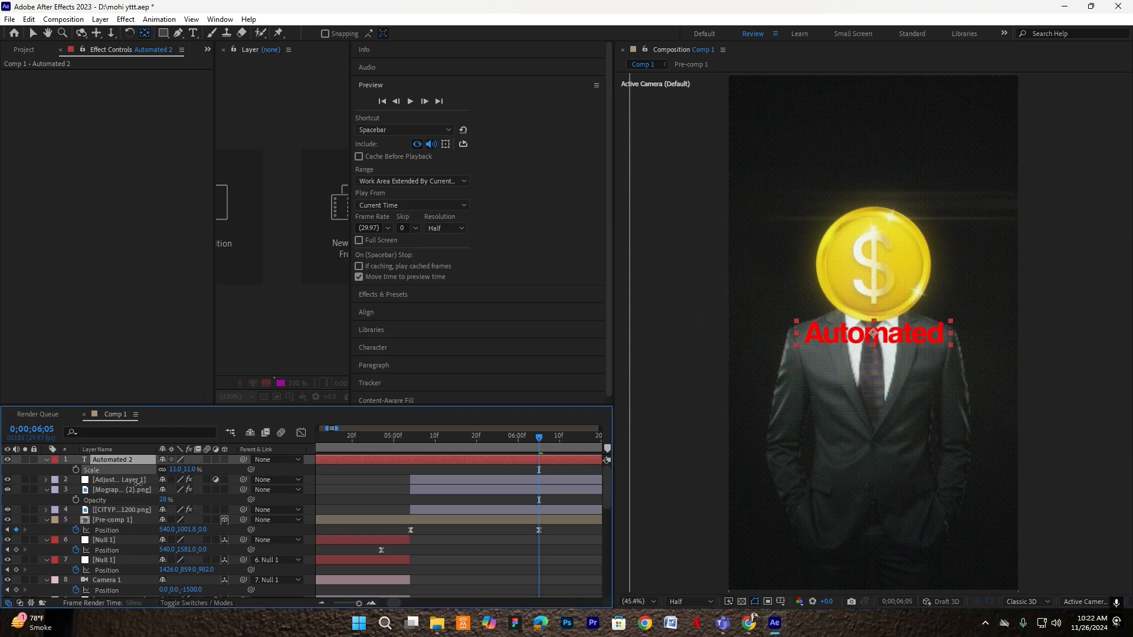
key("v")
left_click_drag(844, 331, 812, 165)
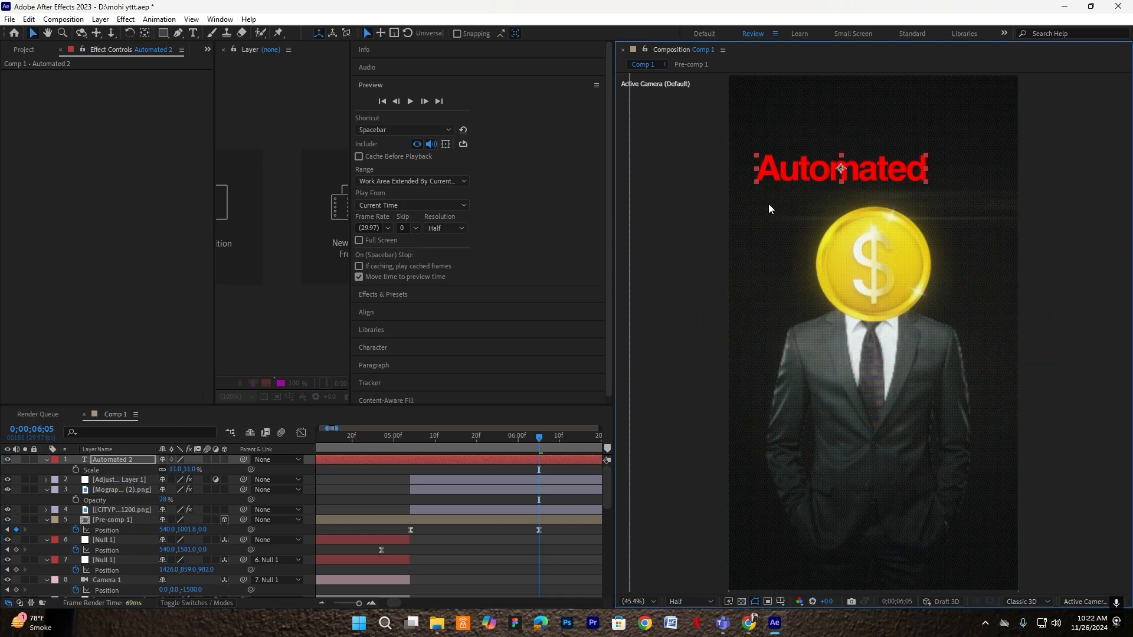
Set the fill color of the Automated title to white
left_click(118, 466)
left_click(373, 346)
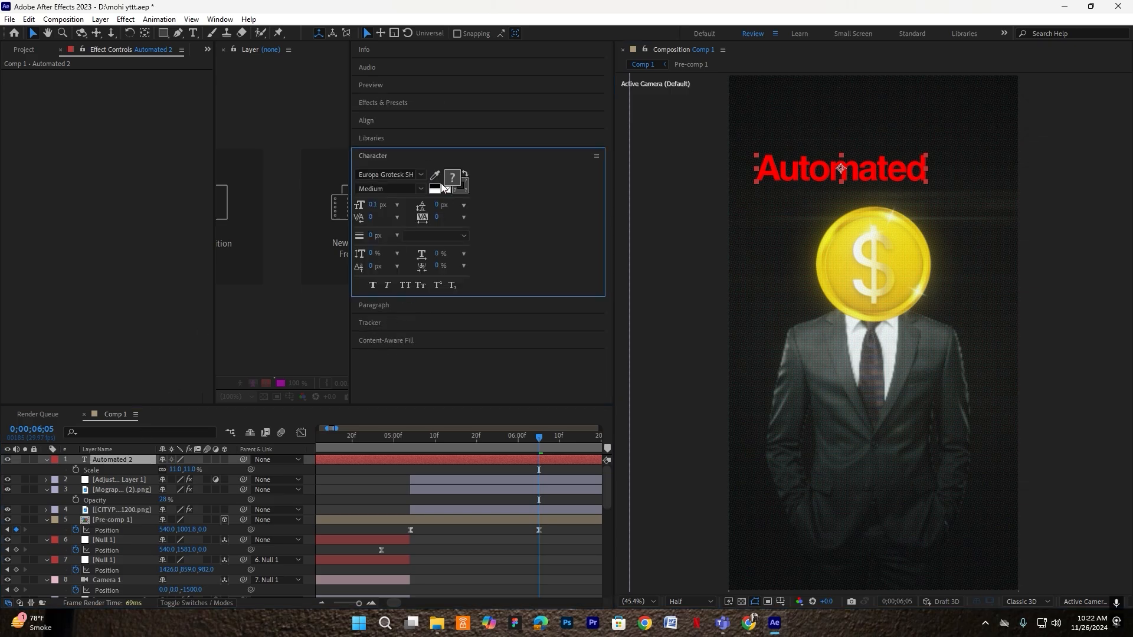
left_click(453, 177)
left_click(169, 216)
left_click(417, 217)
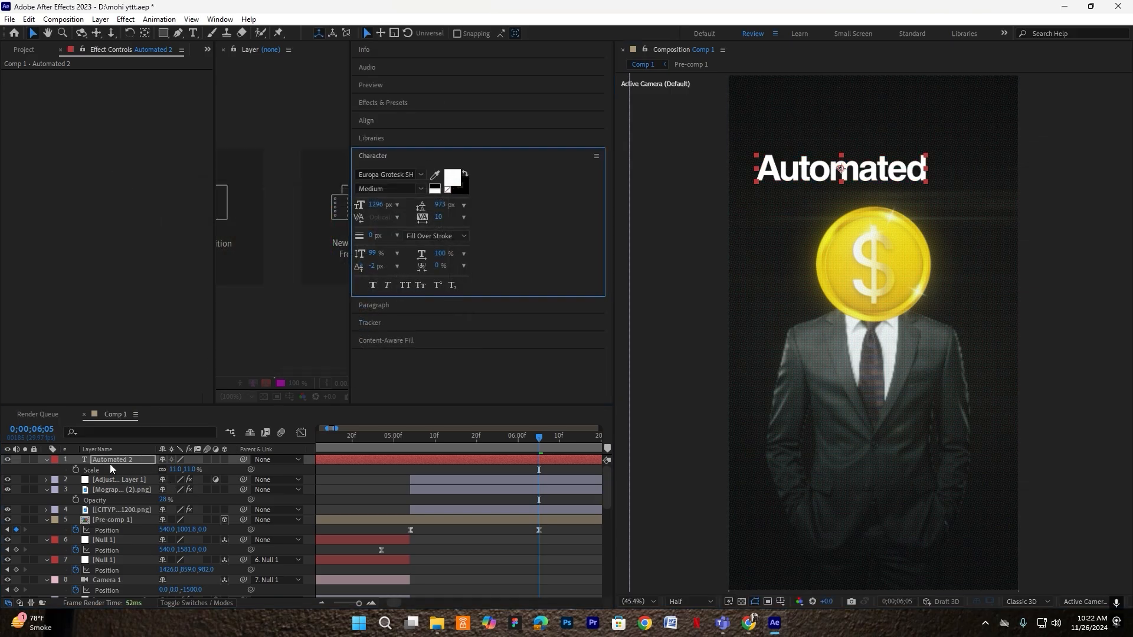
Move the Automated title below the lens flare layer and set its fill color to F0FF00
left_click_drag(110, 464, 110, 495)
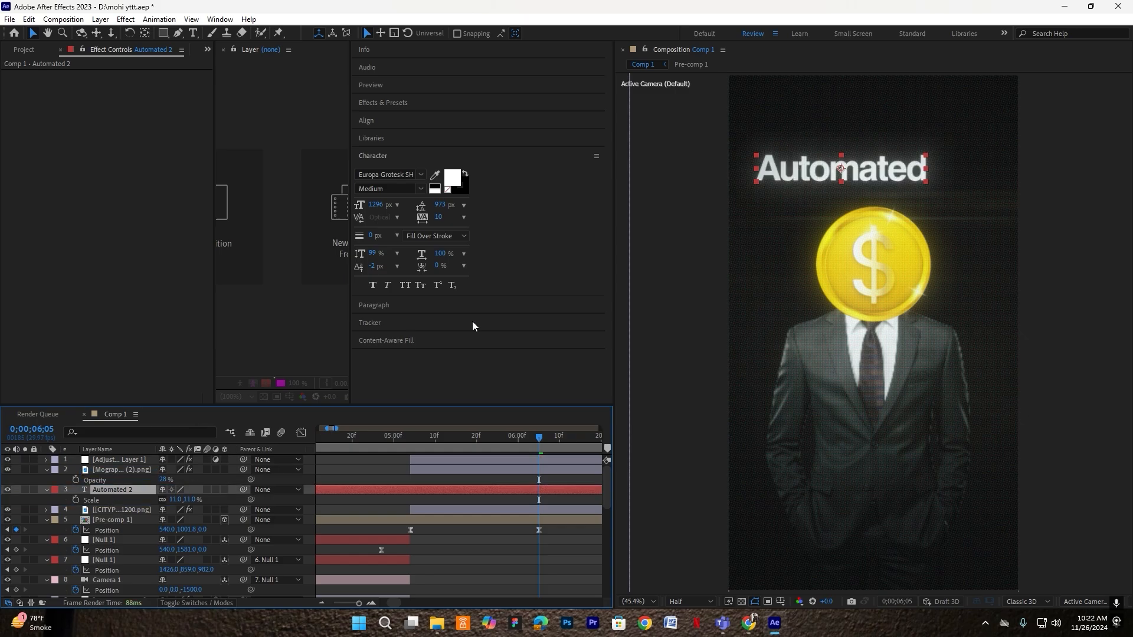
left_click(453, 177)
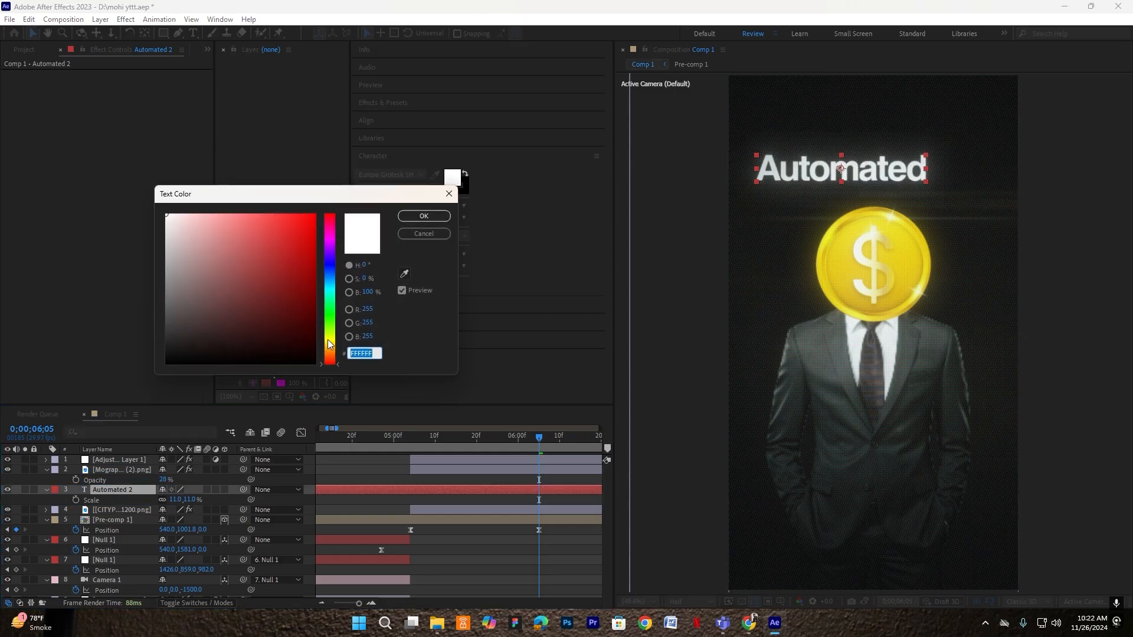
key("ctrl+v")
left_click(423, 219)
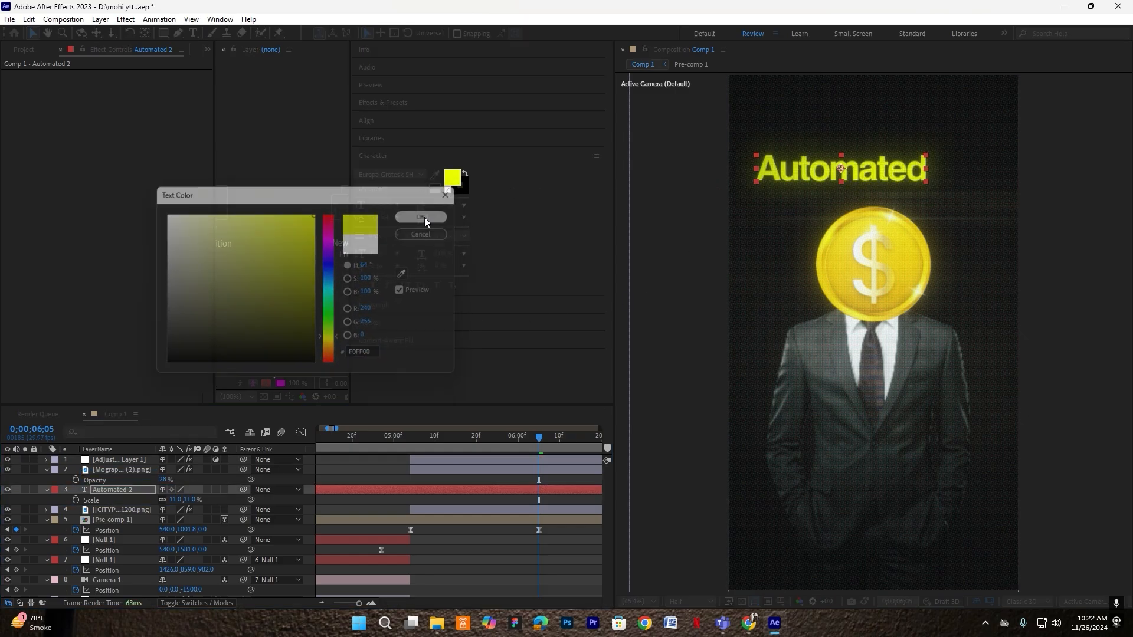
Scale the Automated title to 8% and lower Pre-comp 1 to Position Y 1076.8 at its 0;00;06;05 keyframe
left_click(174, 500)
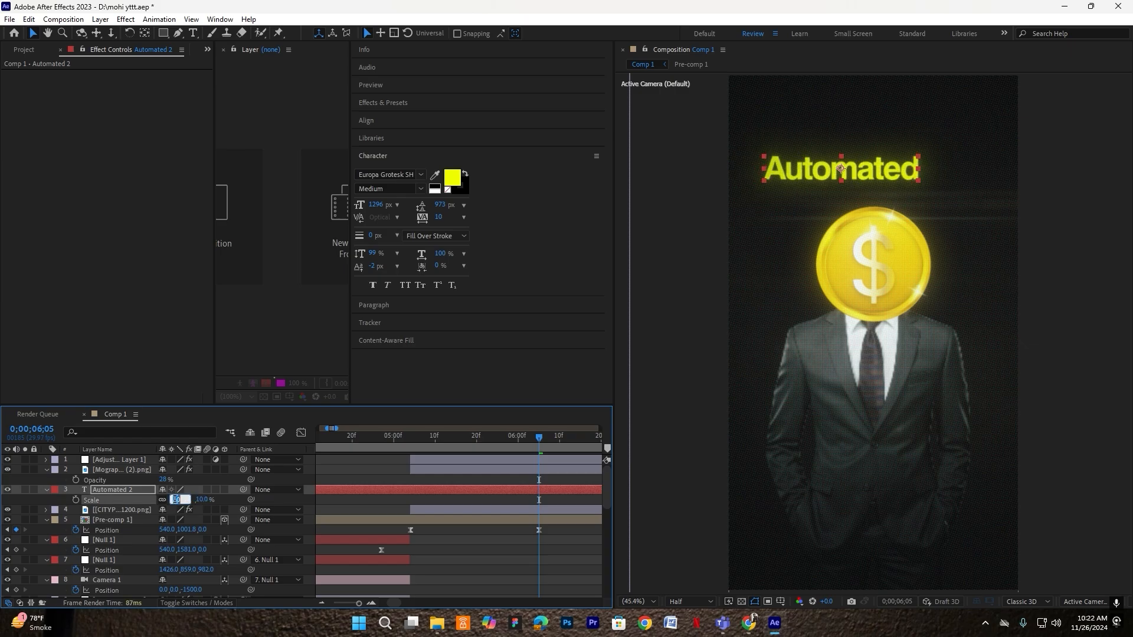
type("8")
key("Return")
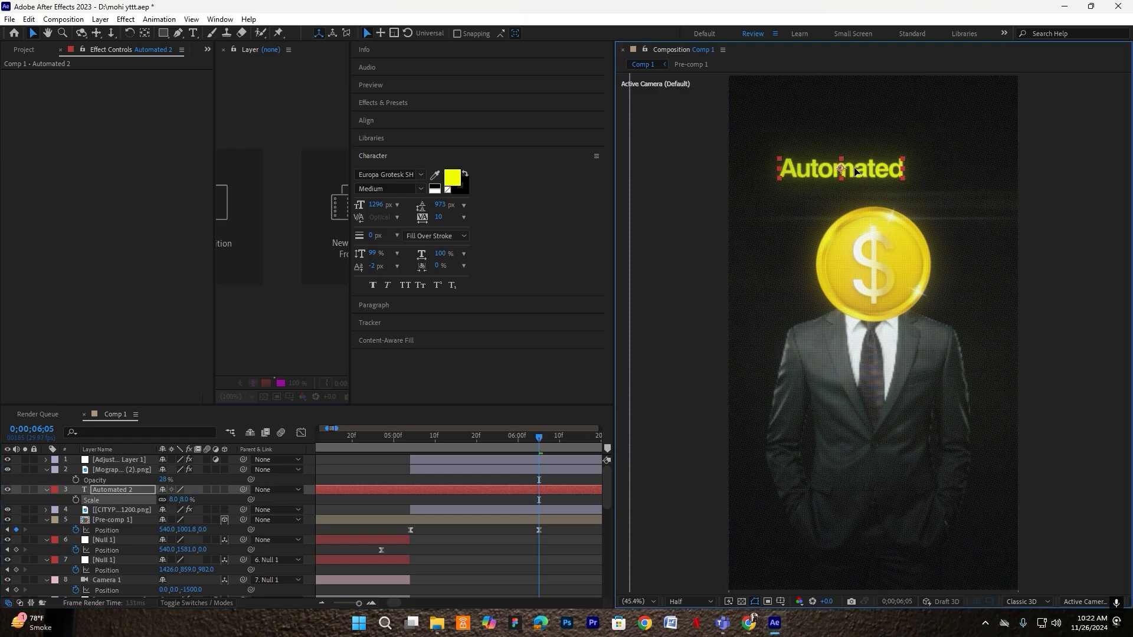
left_click(539, 520)
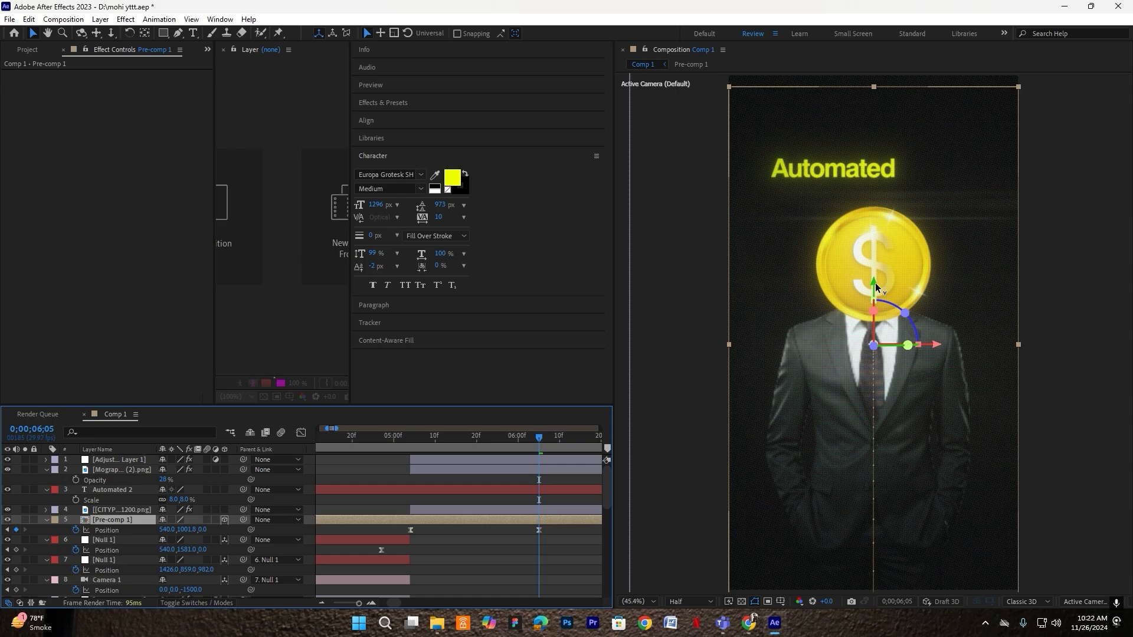
left_click_drag(876, 282, 874, 304)
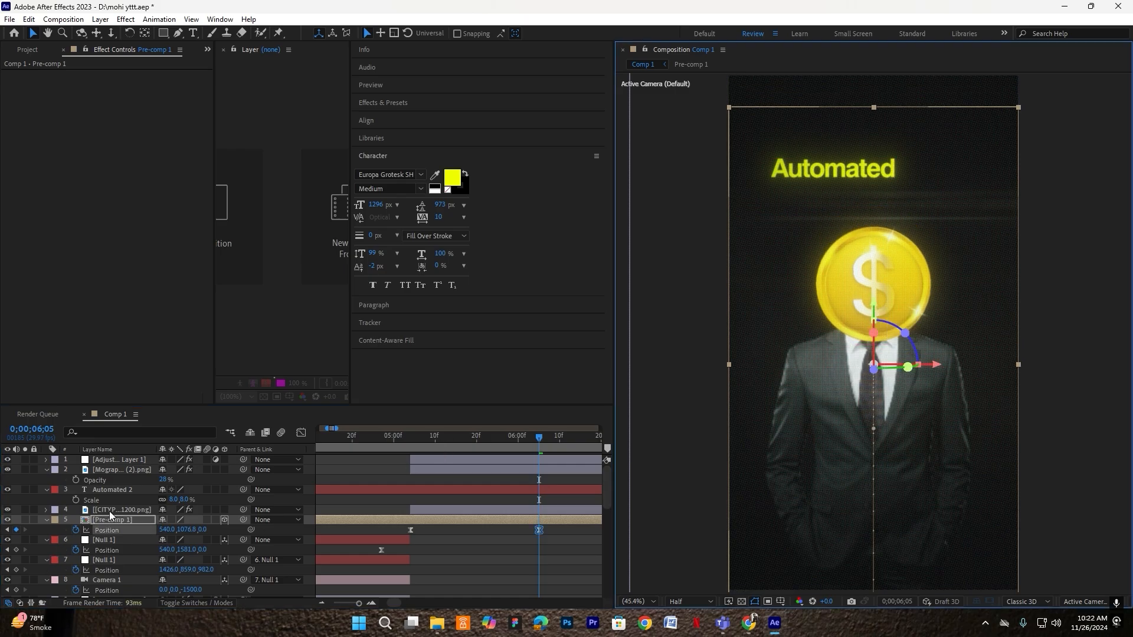
Make the Automated title a 3D layer, duplicate it and place the copy below the original, near the coin's top edge
left_click(123, 491)
left_click(225, 489)
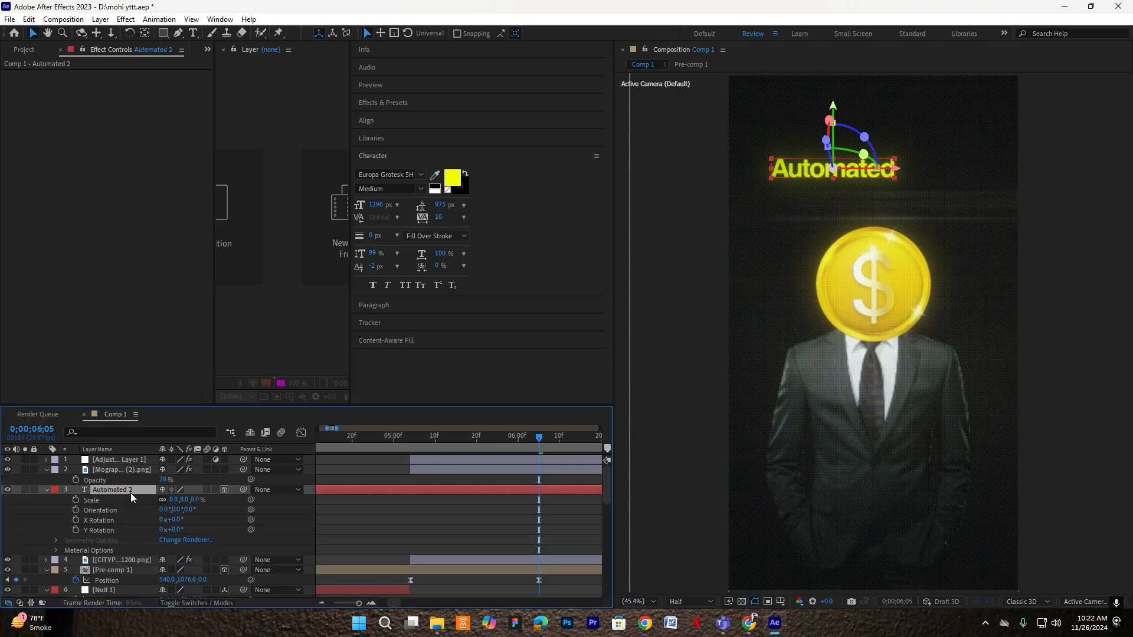
left_click(47, 490)
key("ctrl+d")
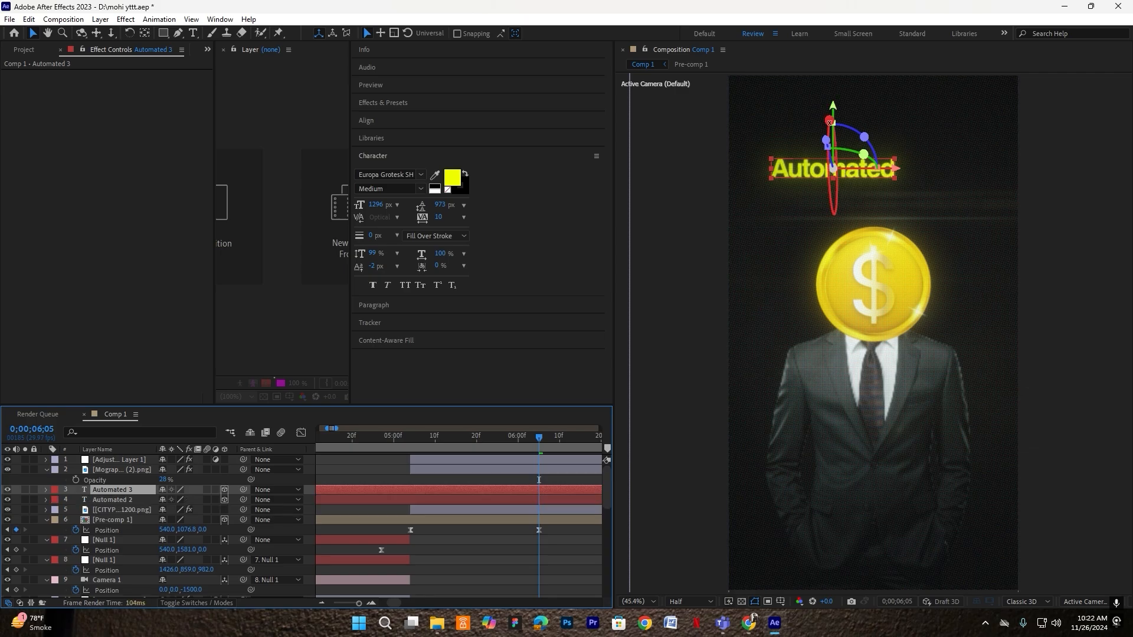
left_click_drag(804, 171, 796, 229)
Replace the duplicated title's text with "Copy Trader"
double_click(797, 229)
key("BackSpace")
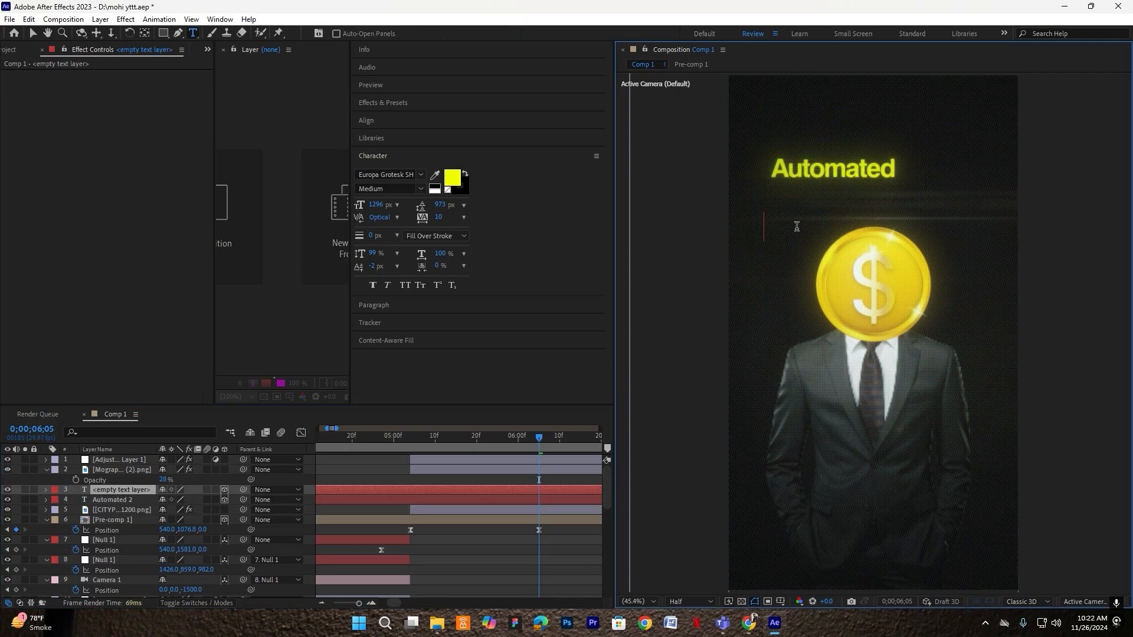
type("Copt")
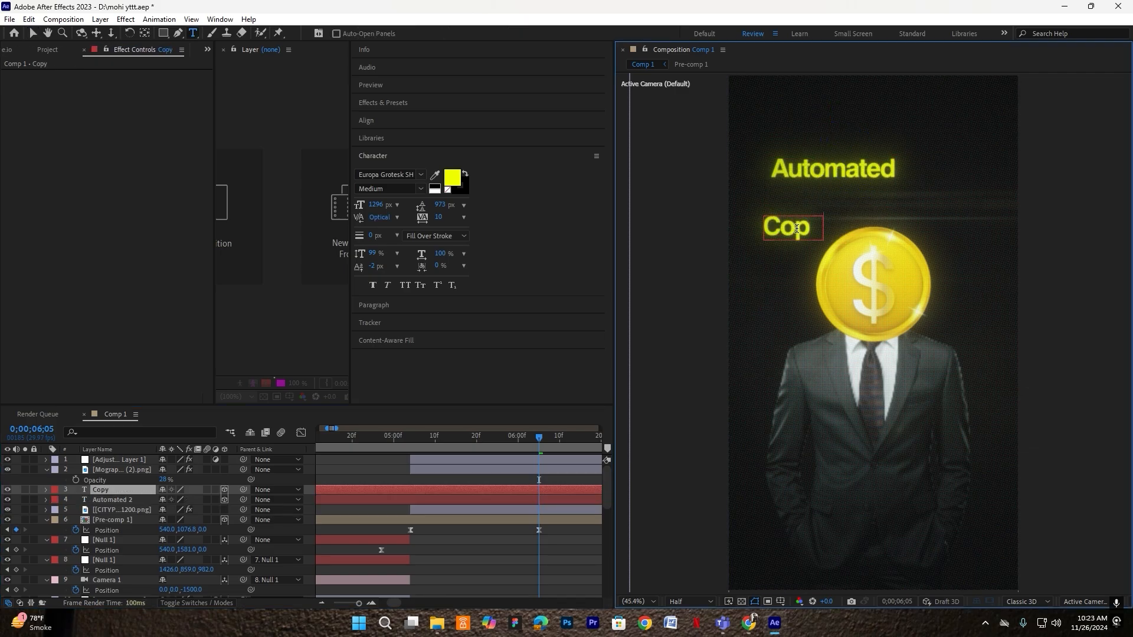
type(" Trader")
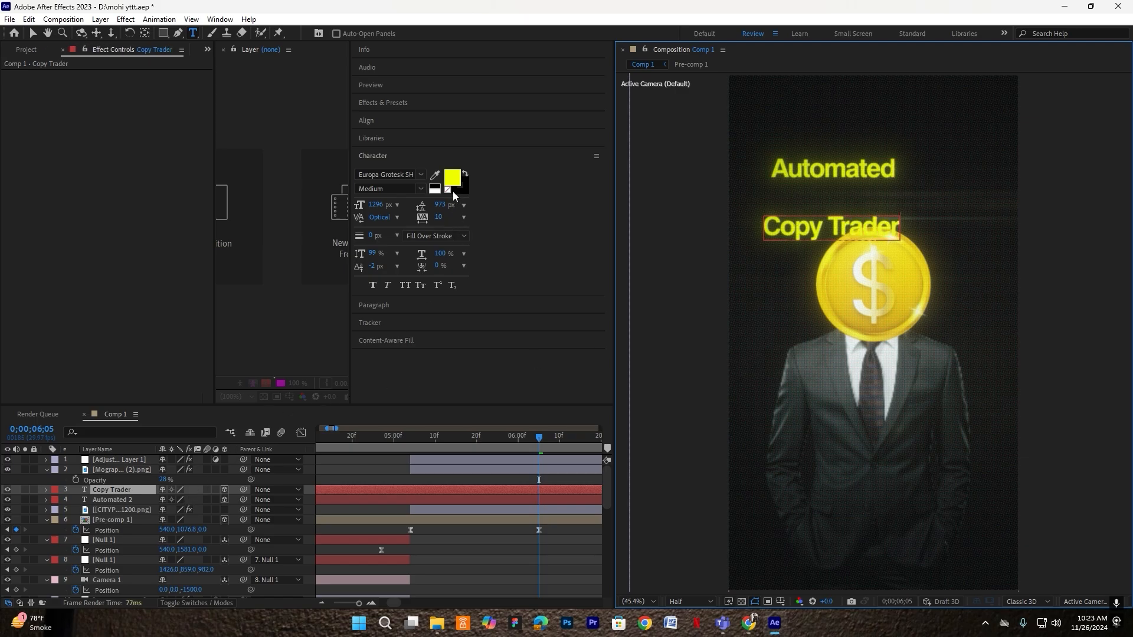
Try to change the Copy Trader title's fill color to white
left_click(453, 182)
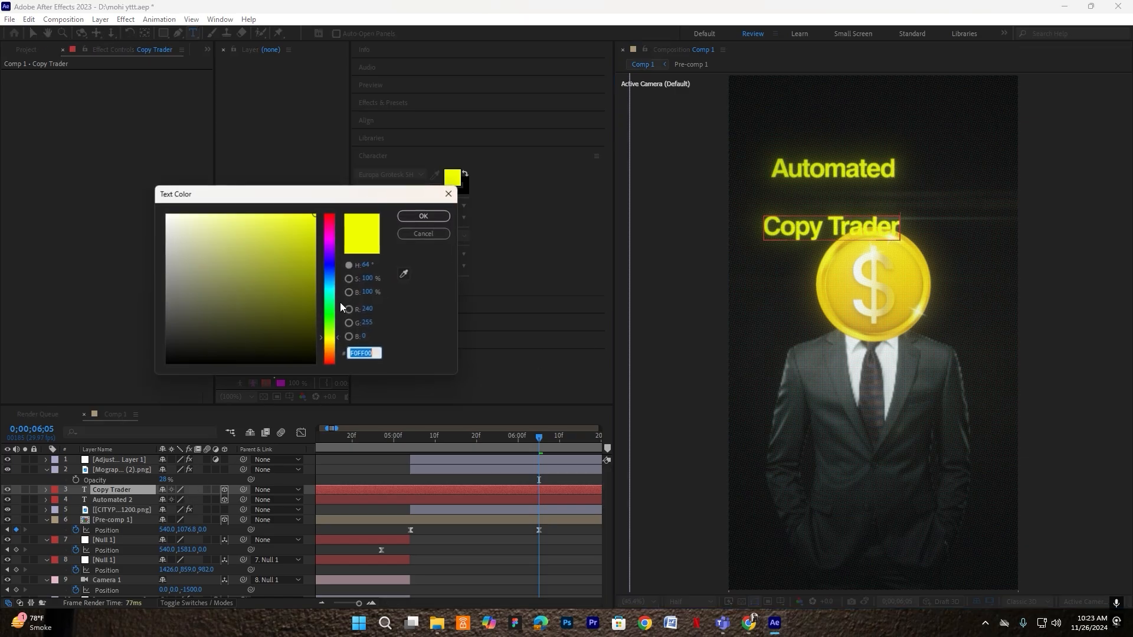
left_click_drag(248, 260, 93, 183)
left_click(423, 216)
Scale the Copy Trader title to 15% and center it between the Automated title and the coin
left_click(139, 495)
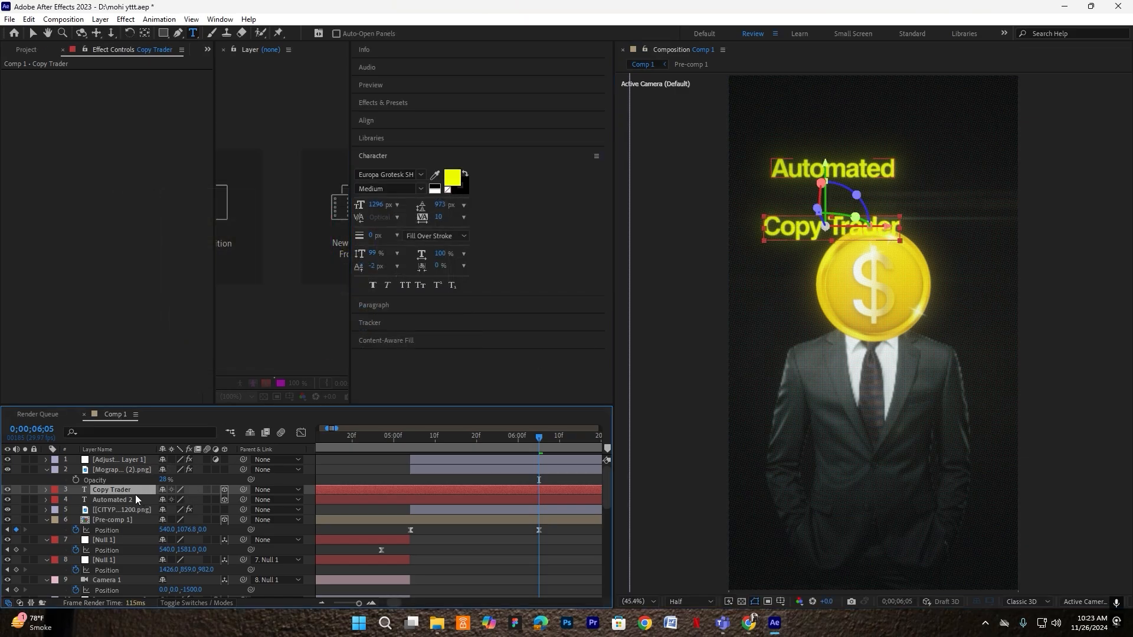
key("s")
left_click_drag(174, 500, 179, 499)
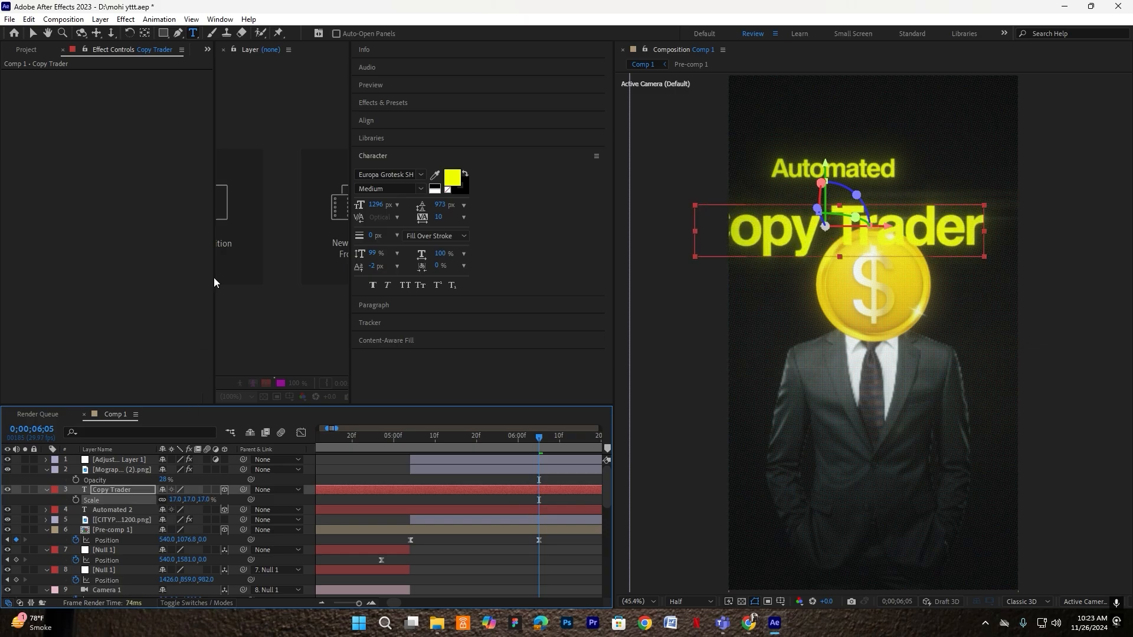
left_click(33, 33)
left_click_drag(804, 231, 840, 217)
left_click(176, 500)
type("15")
key("Return")
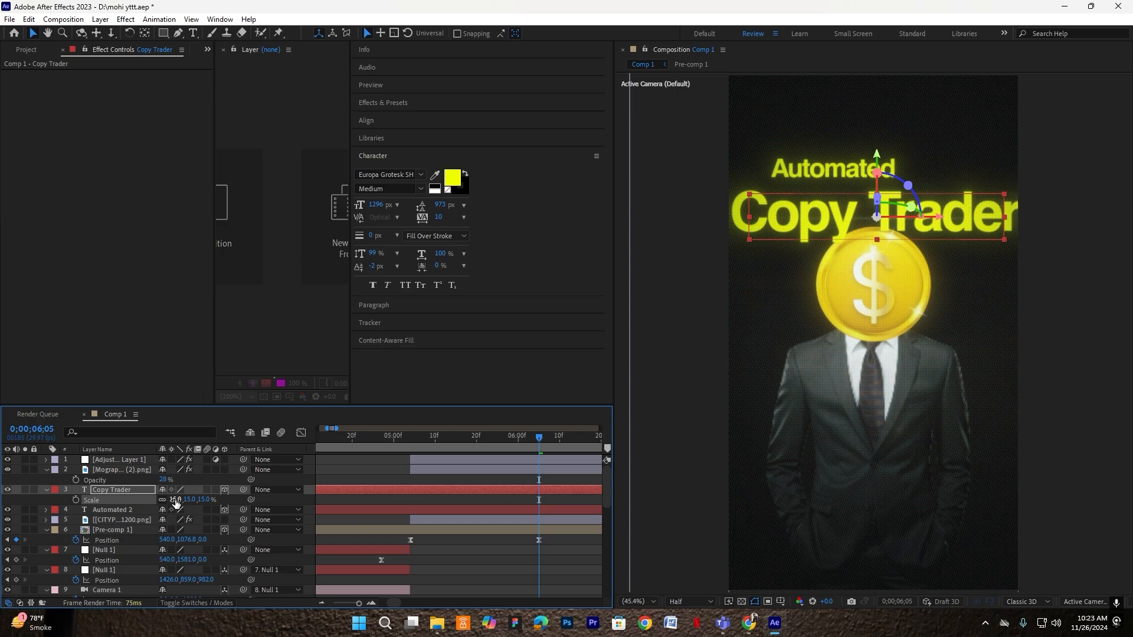
left_click_drag(827, 224, 829, 218)
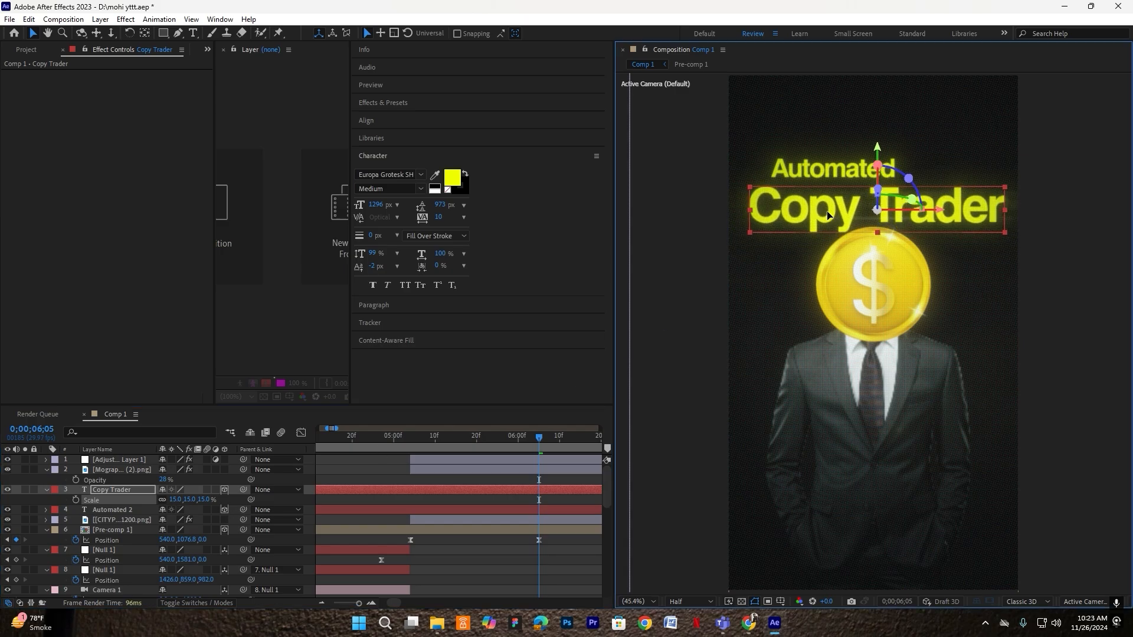
Set the Copy Trader title's fill color to FFFFFF
left_click(452, 178)
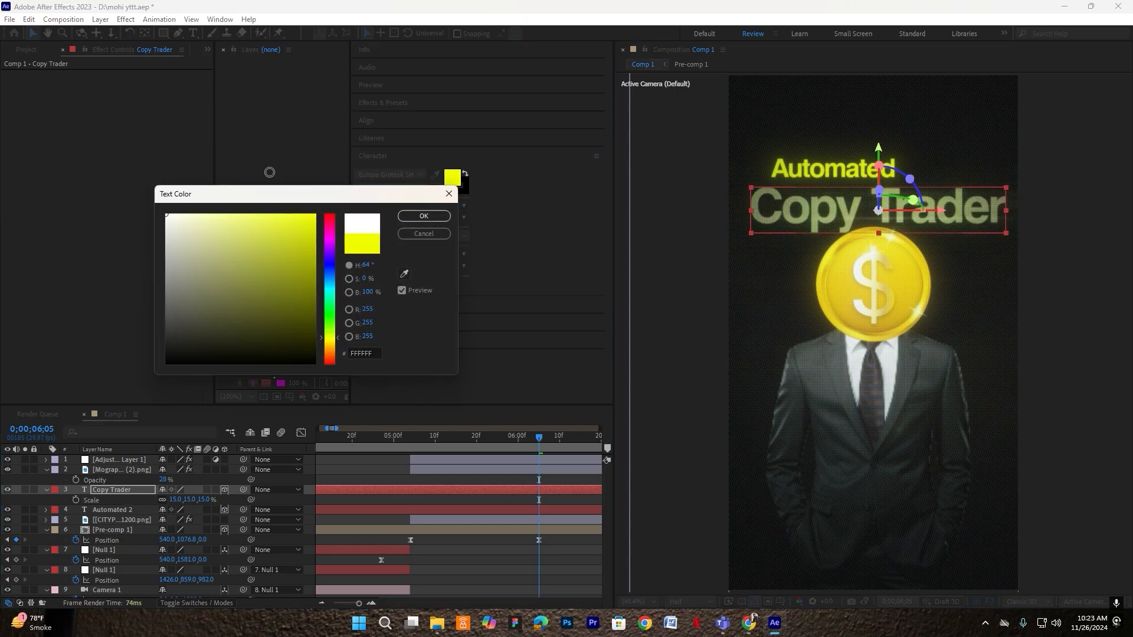
left_click(422, 212)
left_click(510, 560)
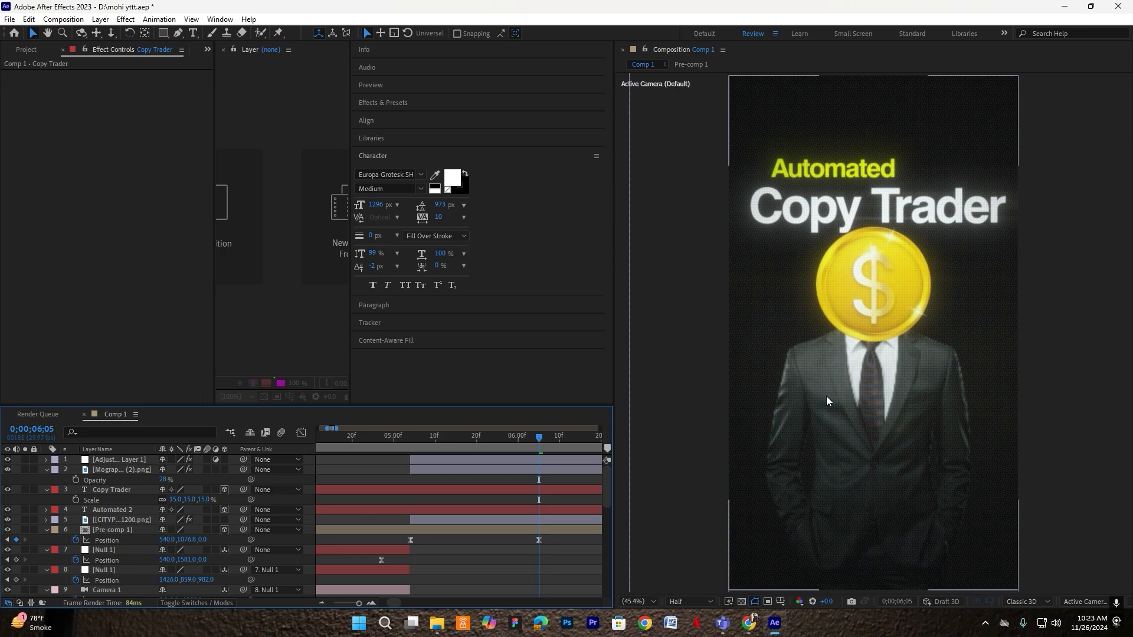
Select the Automated and Copy Trader titles together and shift both slightly down toward the coin
left_click(47, 489)
left_click(73, 500)
left_click(127, 489, "shift")
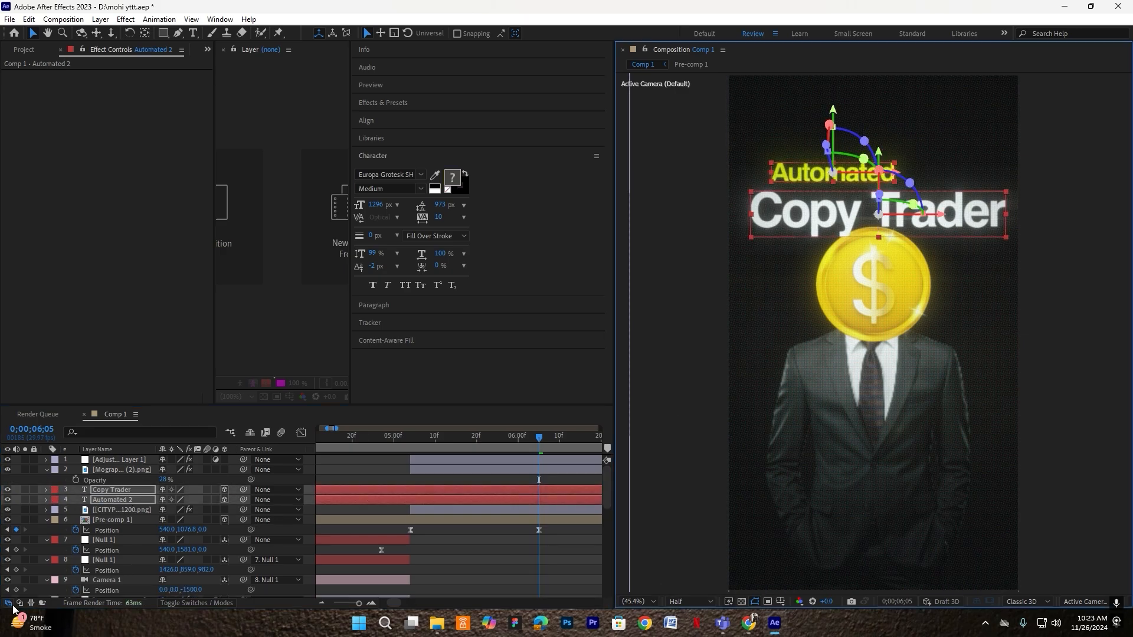
left_click(465, 572)
Move the Copy Trader layer below Pre-comp 1 and nudge the title down so the coin overlaps its lower edge
left_click_drag(116, 493, 129, 526)
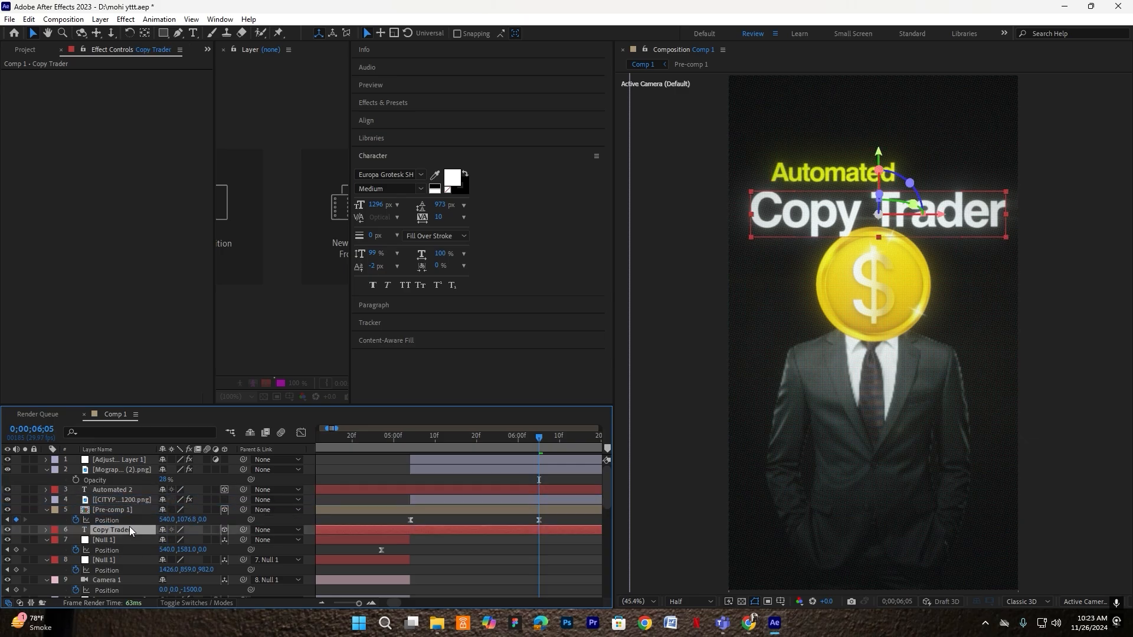
left_click_drag(840, 222, 840, 225)
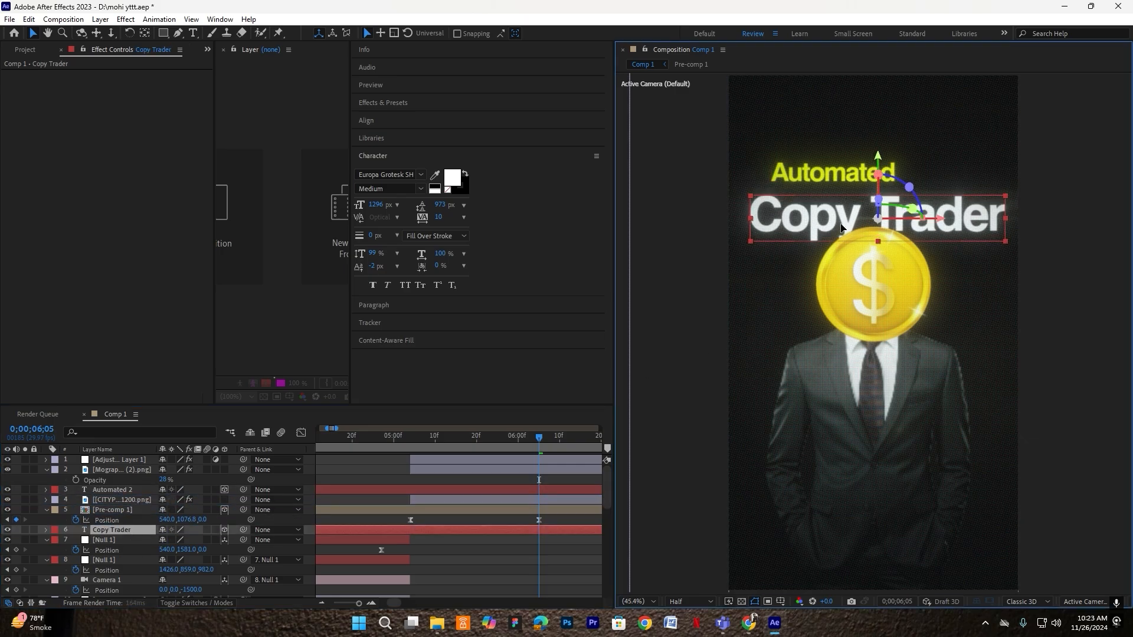
left_click(483, 548)
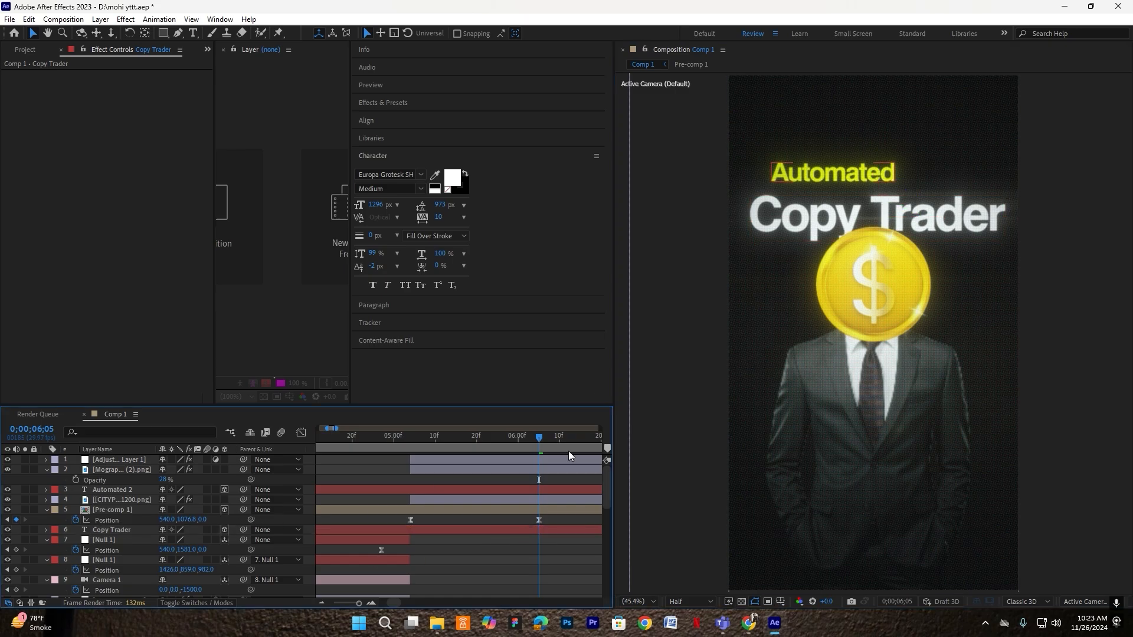
Move the Automated title down and to the left, just above the start of the Copy Trader line
left_click(112, 529)
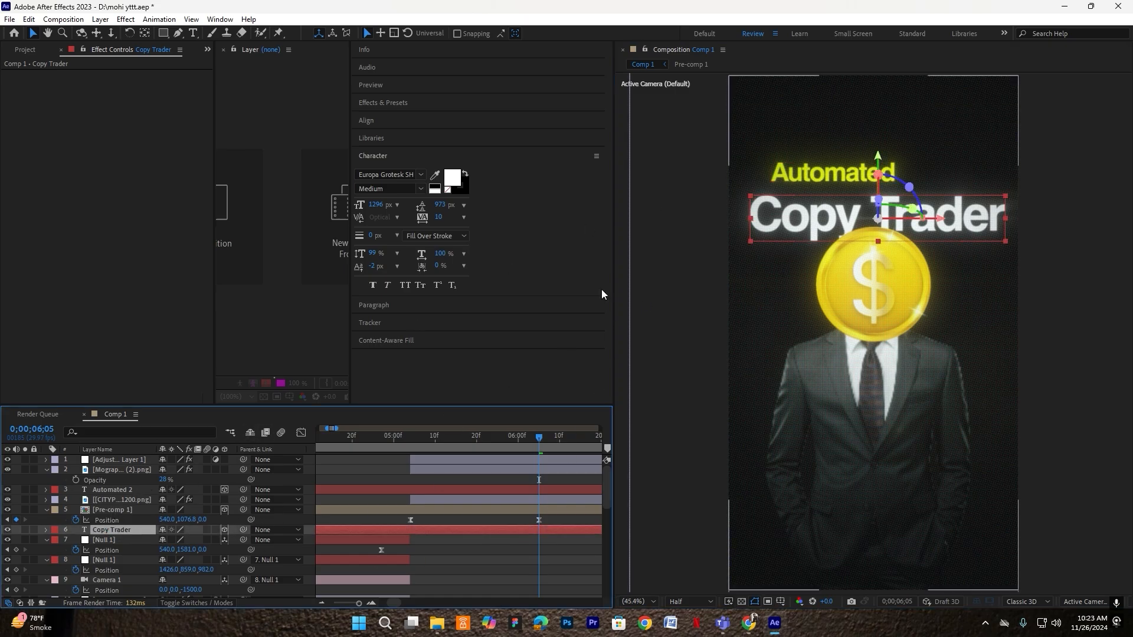
left_click(112, 490)
left_click_drag(788, 168, 777, 179)
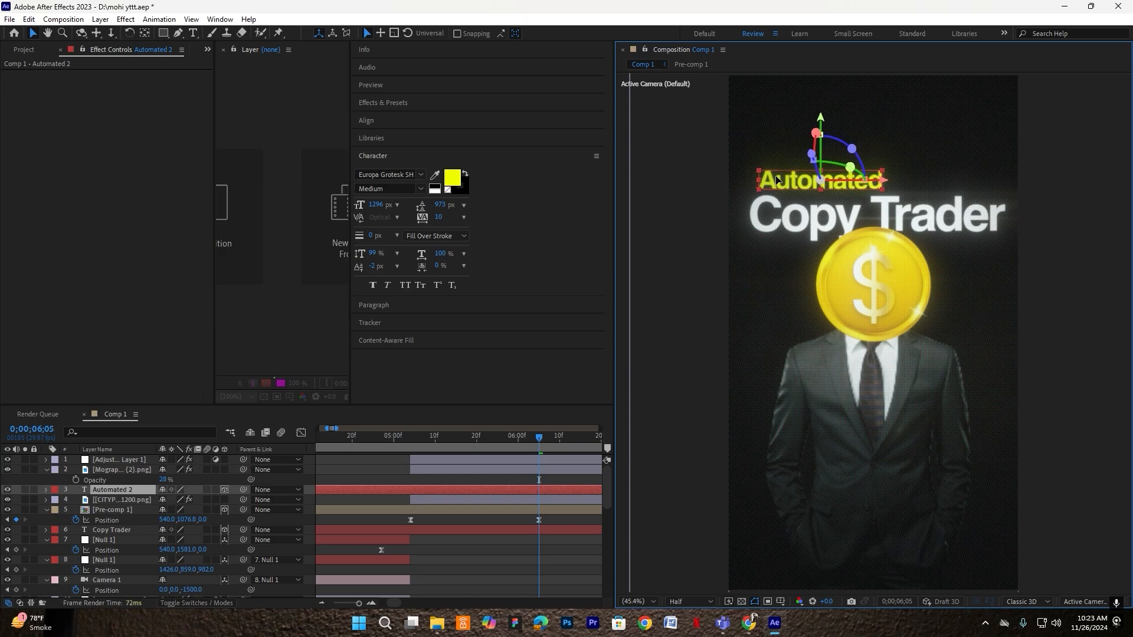
left_click(547, 545)
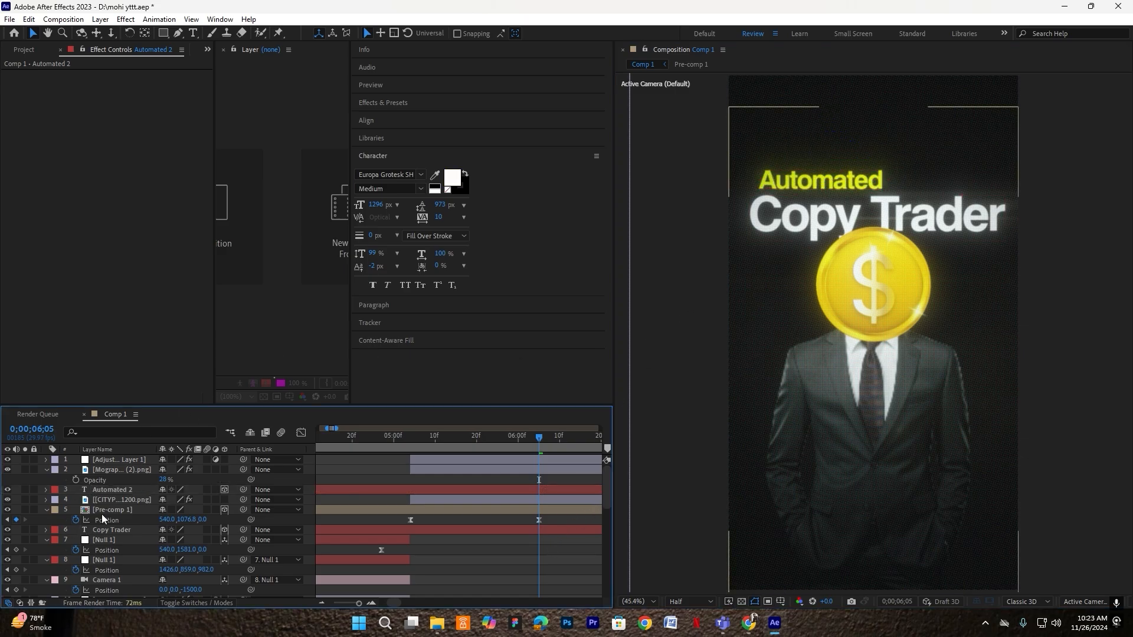
left_click(114, 490)
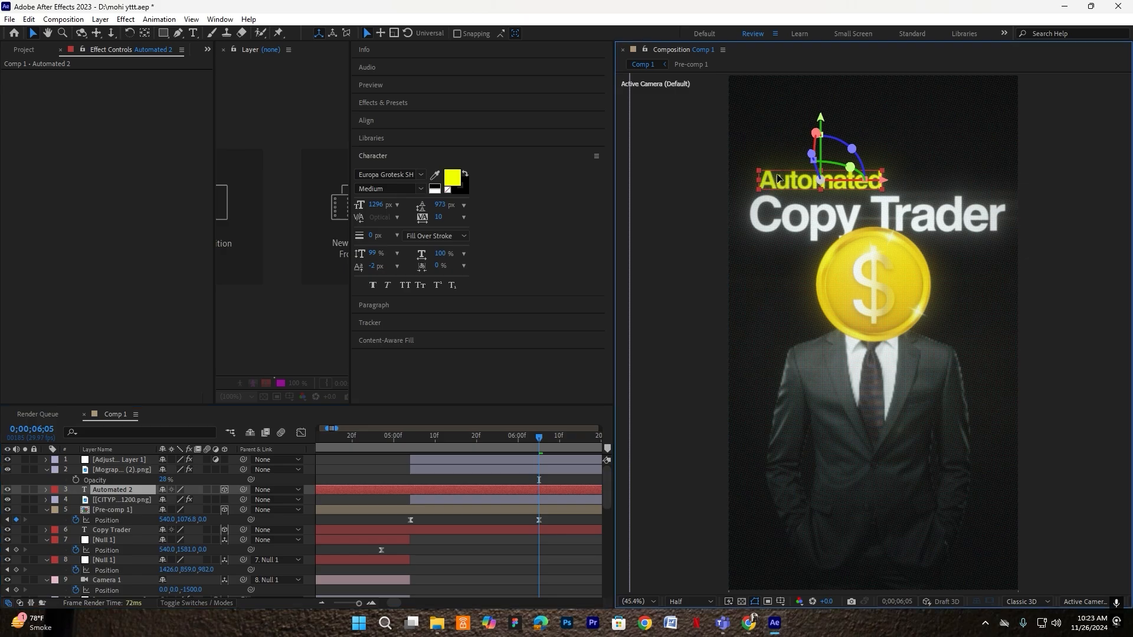
left_click_drag(778, 178, 777, 176)
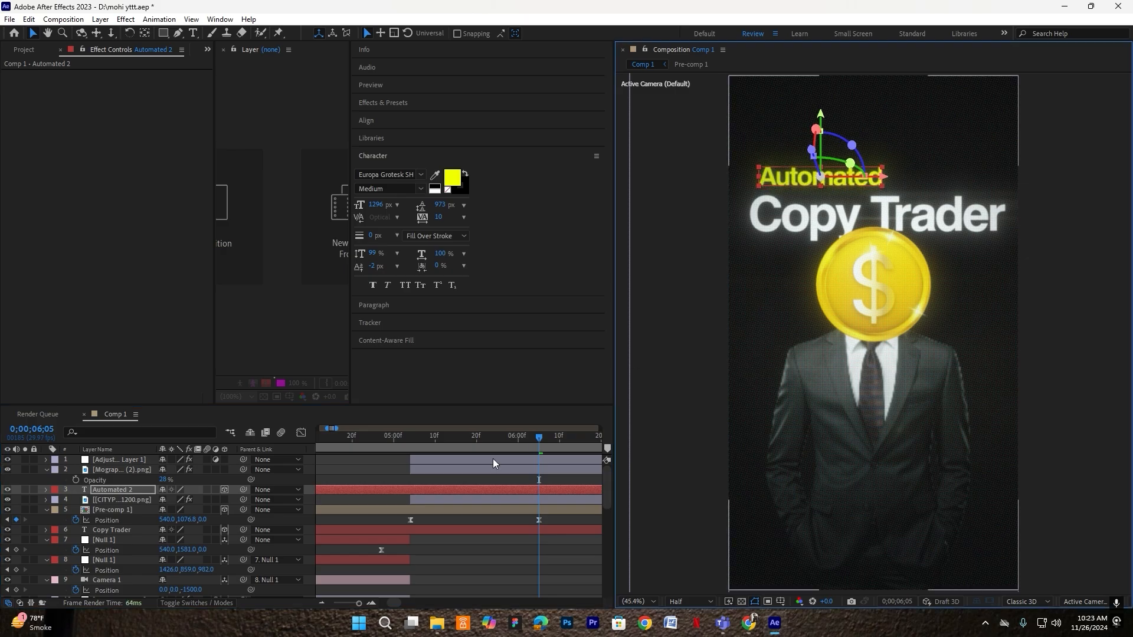
left_click(483, 538)
Open Pre-comp 1, reveal the coin layer's rotation properties and make it a 3D layer
double_click(129, 511)
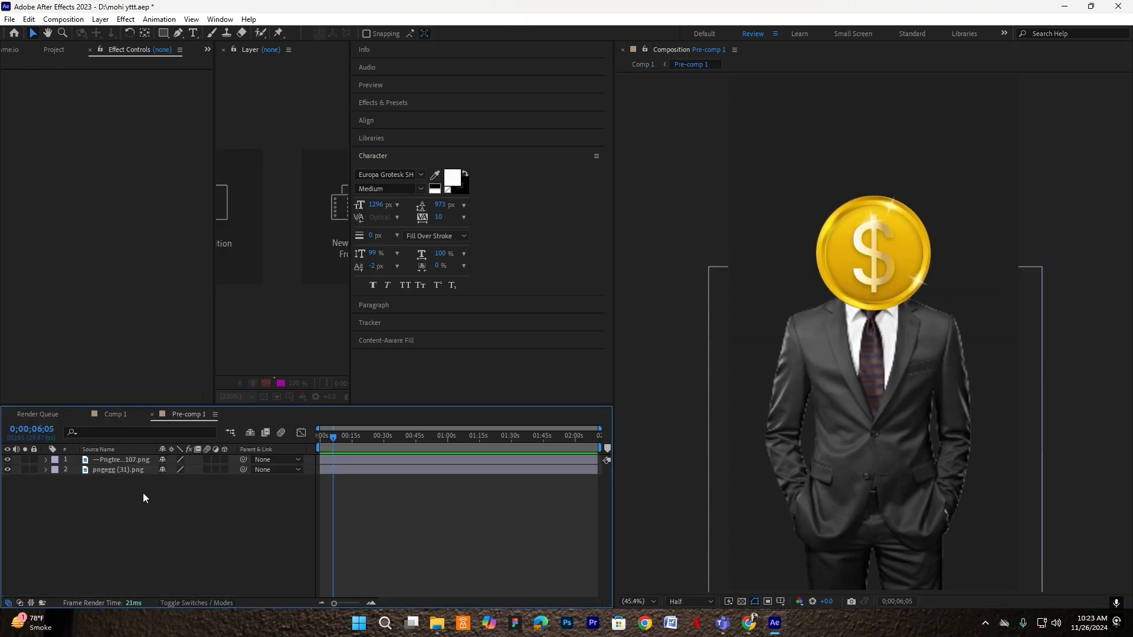
left_click(112, 461)
left_click(114, 469)
left_click(125, 459)
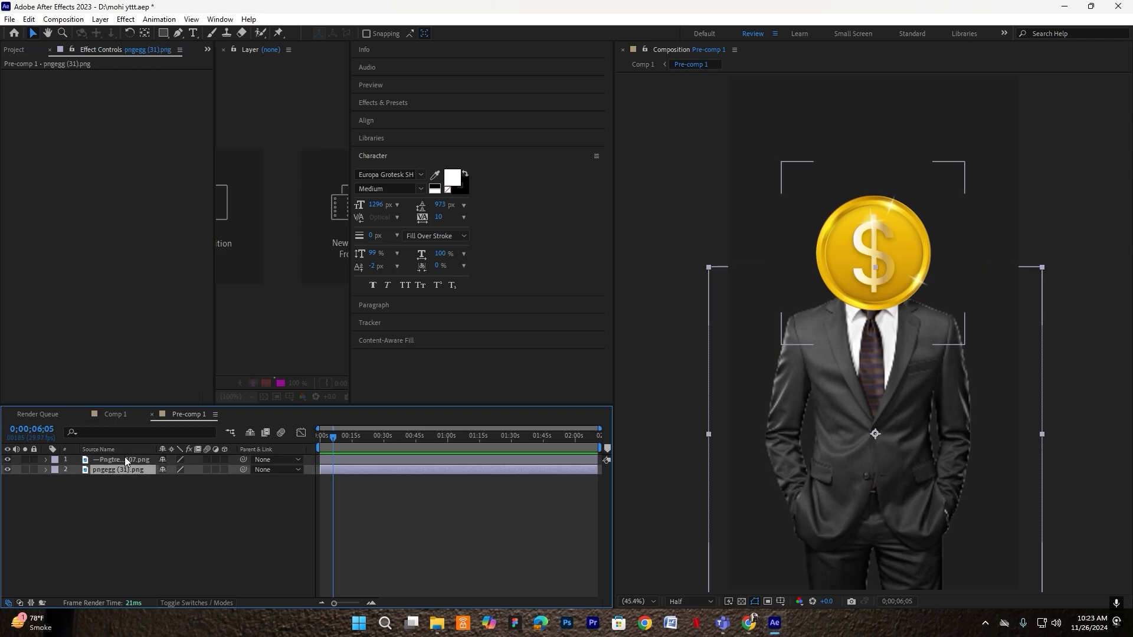
key("r")
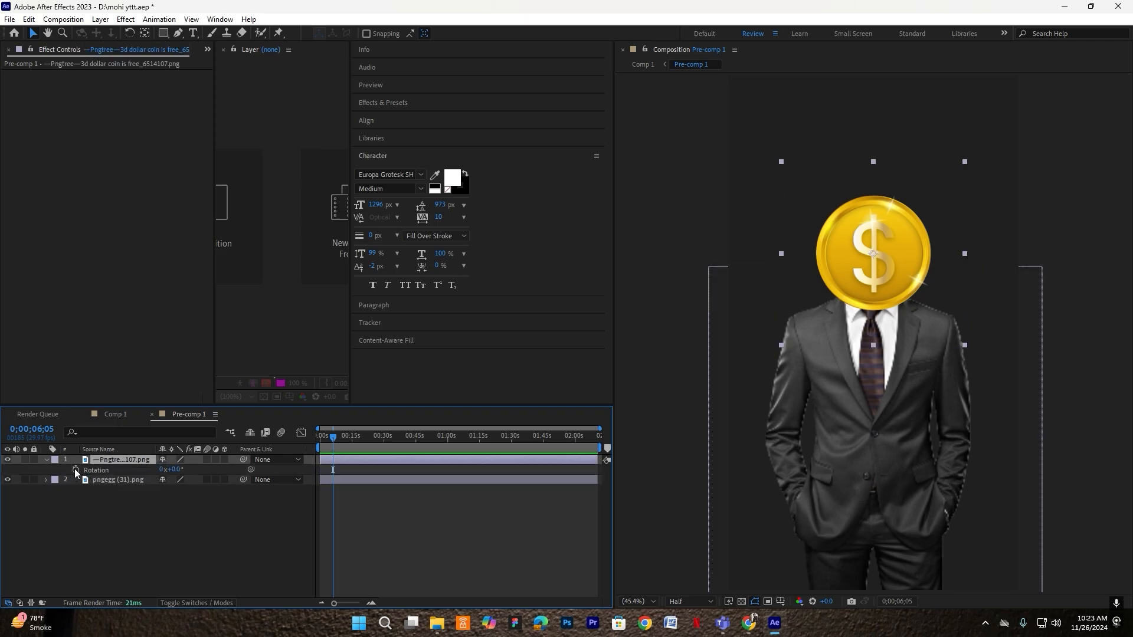
left_click(224, 459)
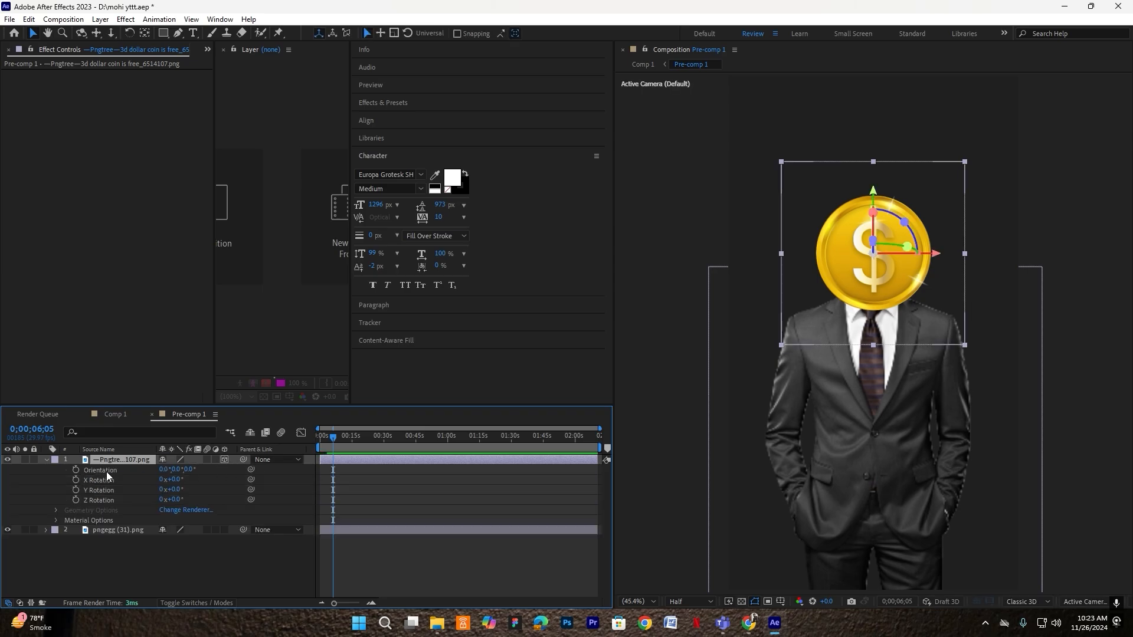
Add an Orientation keyframe to the coin layer and move it to the start of Pre-comp 1
left_click(76, 470)
key("equal")
key("equal")
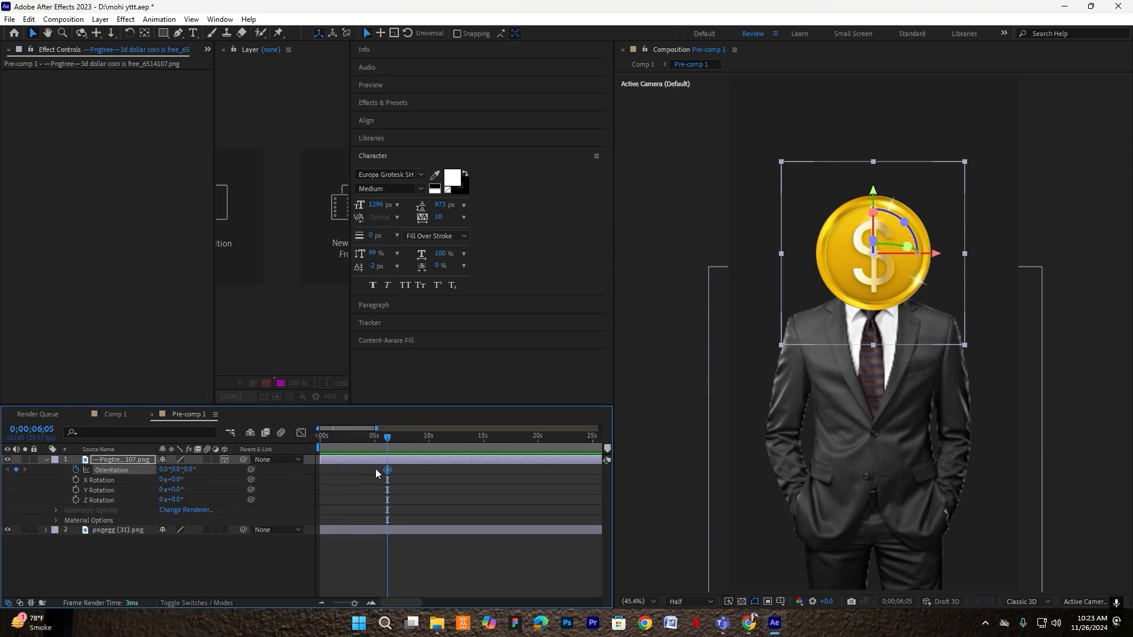
left_click_drag(385, 469, 323, 480)
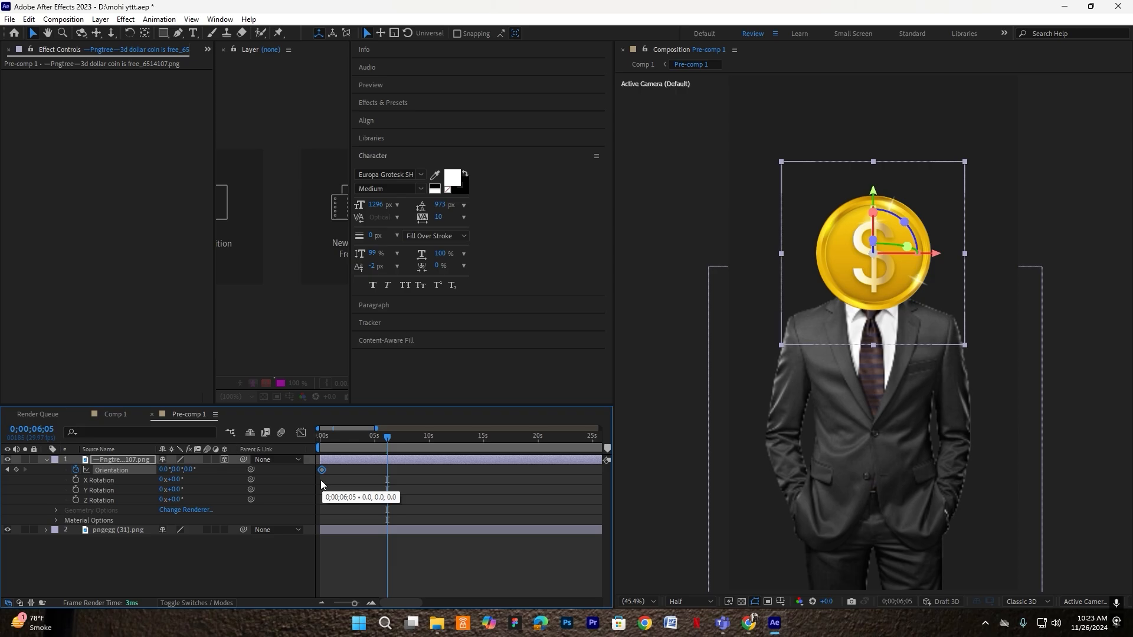
key("minus")
left_click(378, 467)
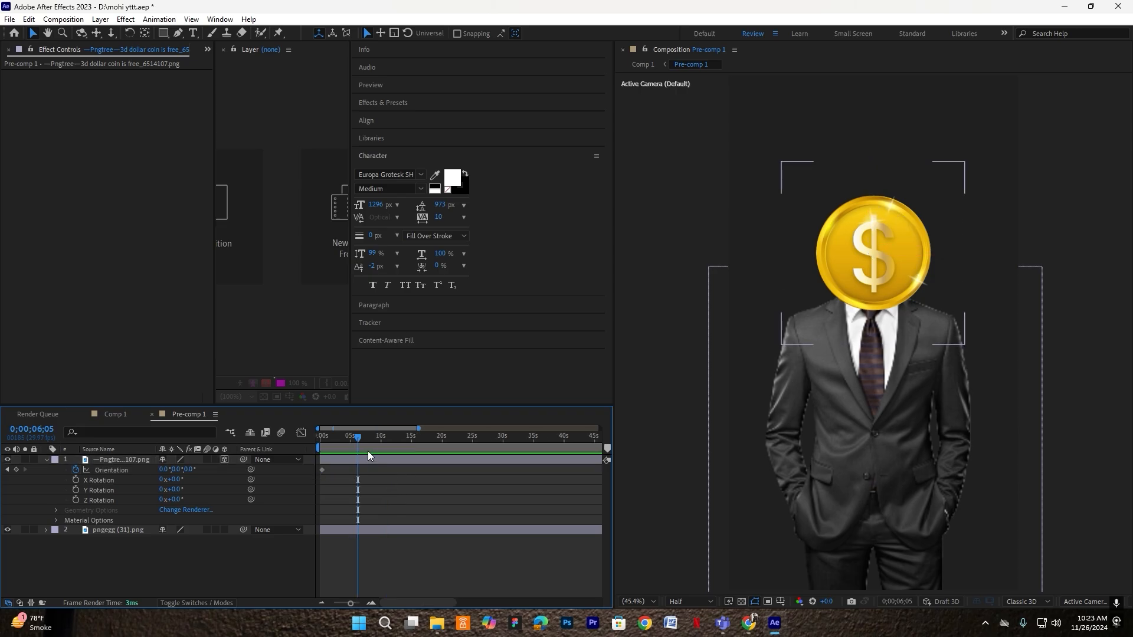
At 0;00;18;00, set the coin's Y Orientation to 178° to create a second keyframe
left_click_drag(412, 449, 423, 449)
left_click(437, 459)
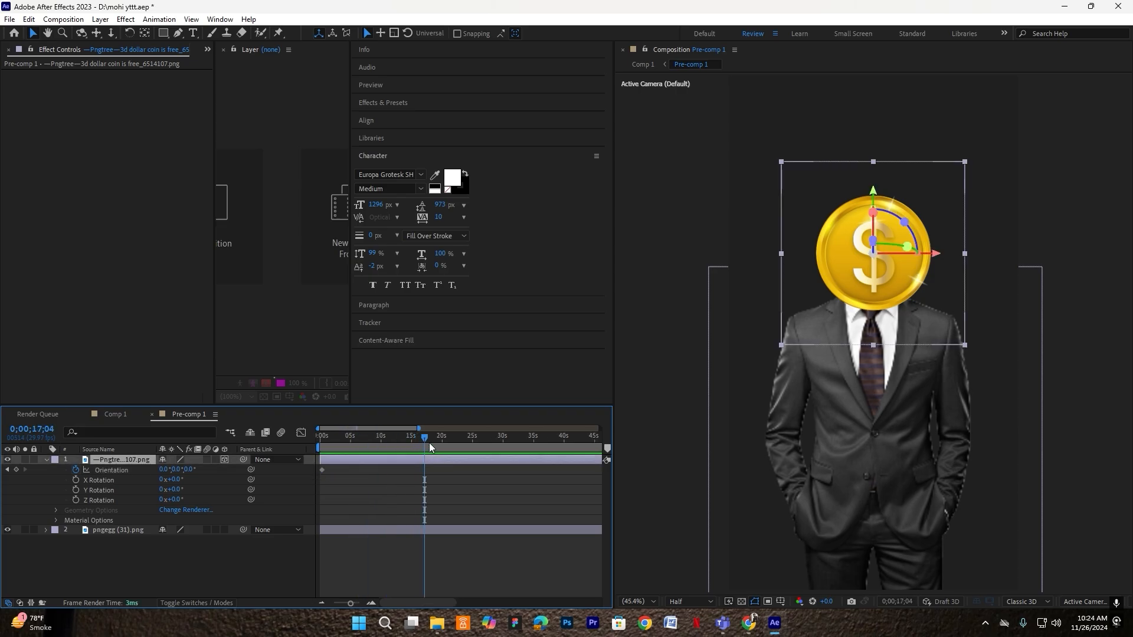
left_click(430, 442)
left_click_drag(177, 472, 278, 473)
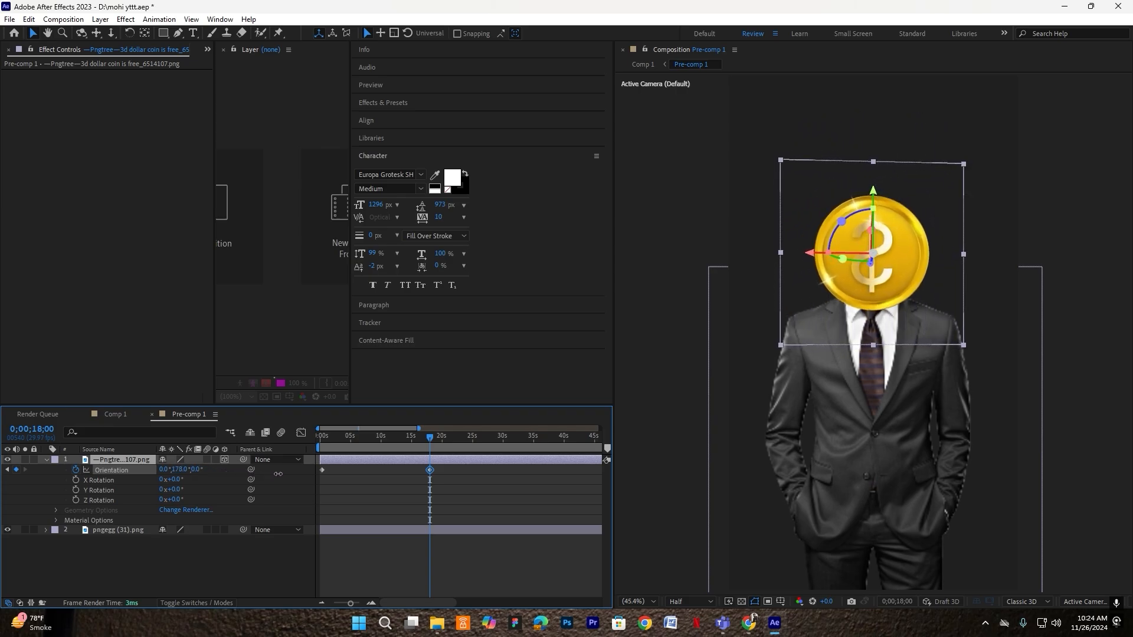
Move the coin's second Orientation keyframe earlier, to between 2 and 3 seconds
left_click_drag(426, 440, 313, 444)
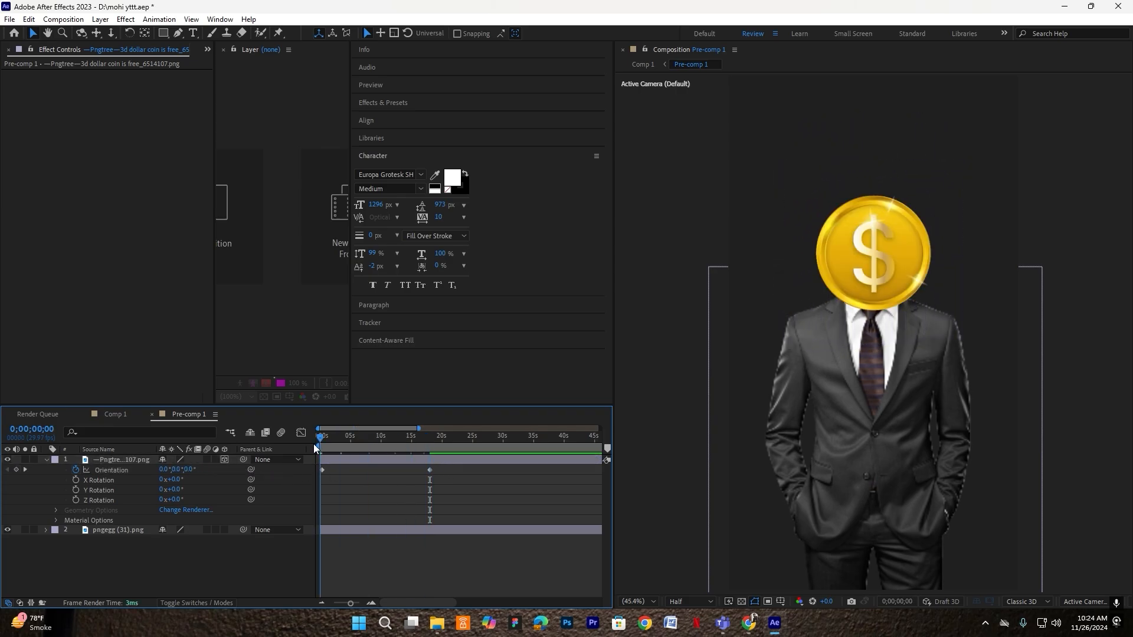
left_click_drag(429, 469, 304, 475)
key("=")
key("=")
key("=")
mouse_move(345, 440)
left_mouse_down()
mouse_move(306, 448)
mouse_move(334, 459)
left_mouse_up()
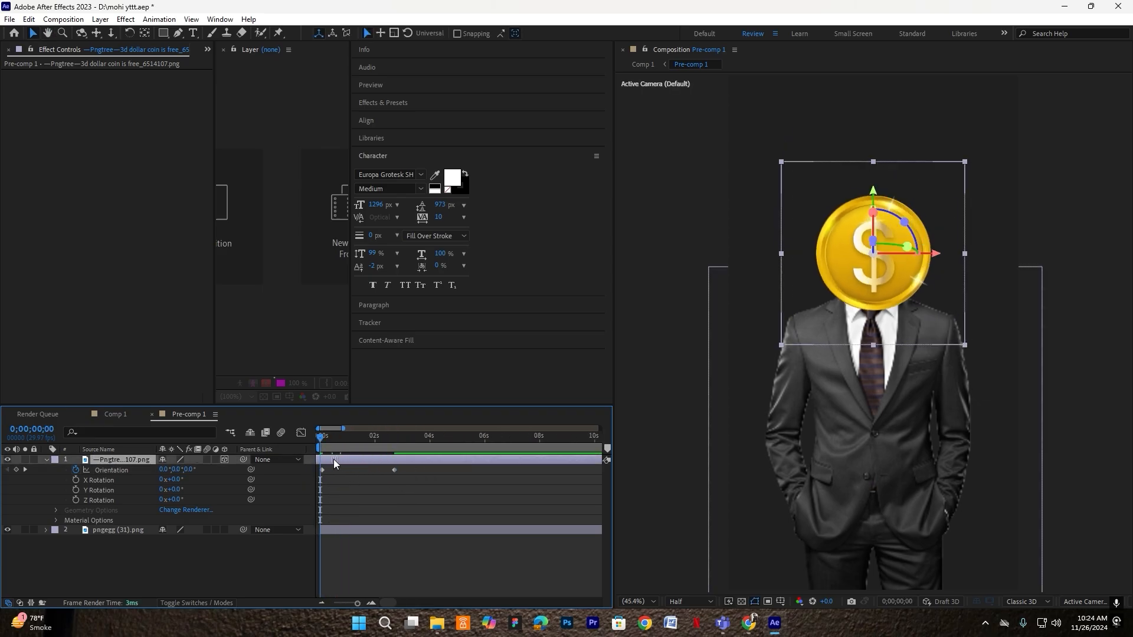
Apply Easy Ease to both of the coin's Orientation keyframes and preview the spin
left_click_drag(414, 470, 311, 473)
key("F9")
left_click(343, 475)
key("space")
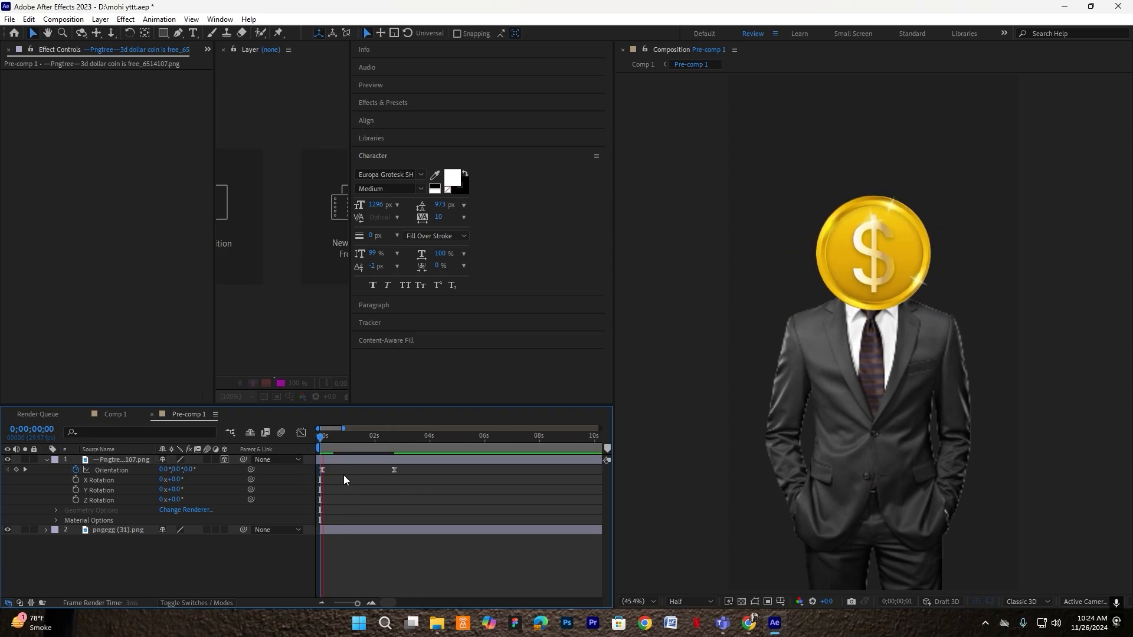
Speed up the coin's spin by moving its second Orientation keyframe to just before 2 seconds, and preview it
left_click_drag(395, 470, 368, 469)
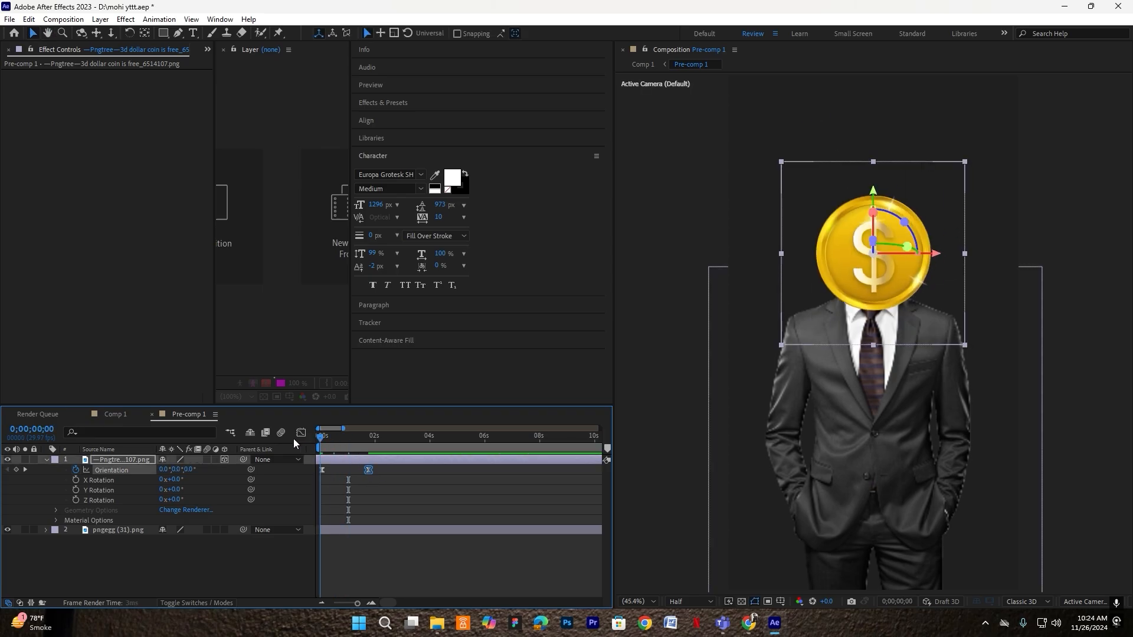
key("space")
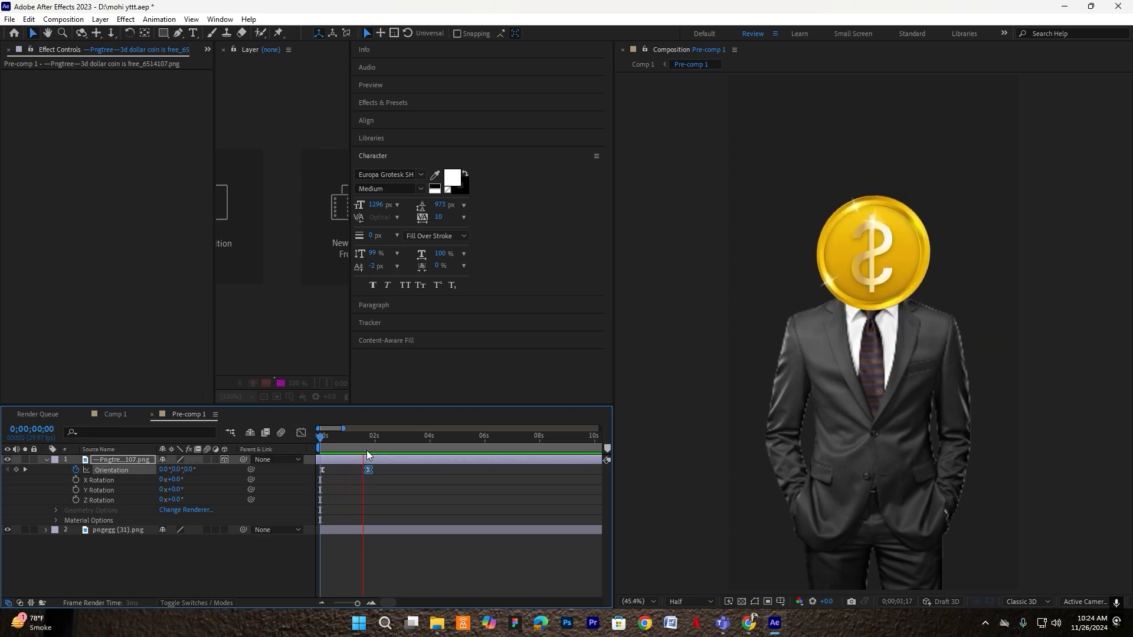
left_click(378, 491)
Return to Comp 1 and preview the figure's rise from 0;00;05;02
left_click(120, 415)
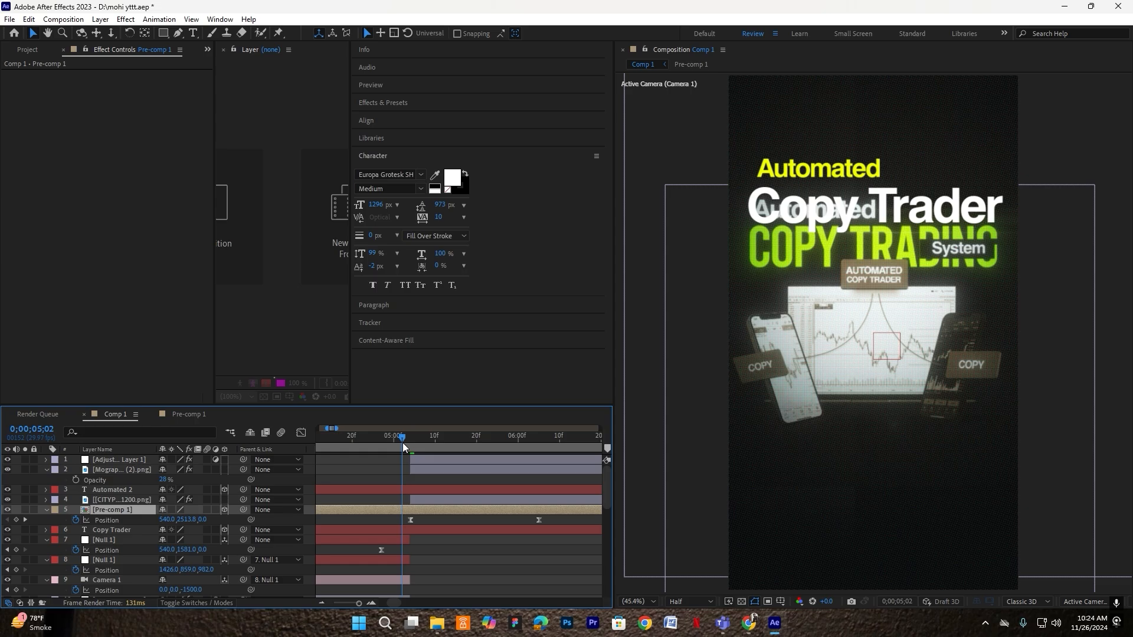
left_click(402, 442)
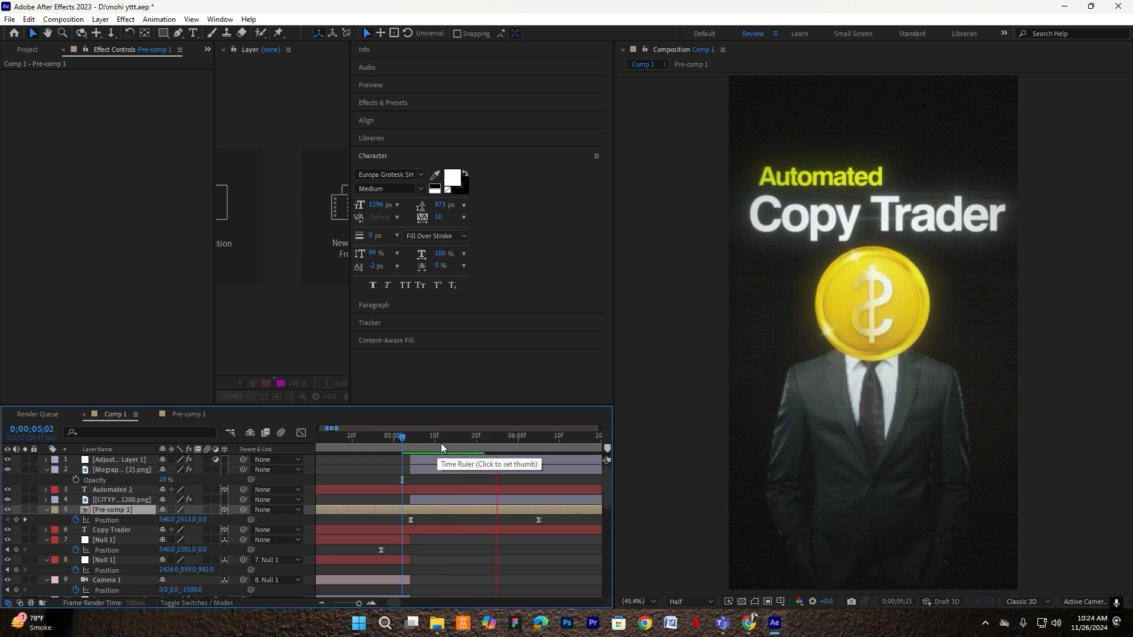
key("space")
Shift the coin layer in Pre-comp 1 to start a little past 4 seconds, and preview Comp 1 from 0;00;05;00
left_click_drag(487, 437, 436, 453)
double_click(448, 511)
left_click(407, 462)
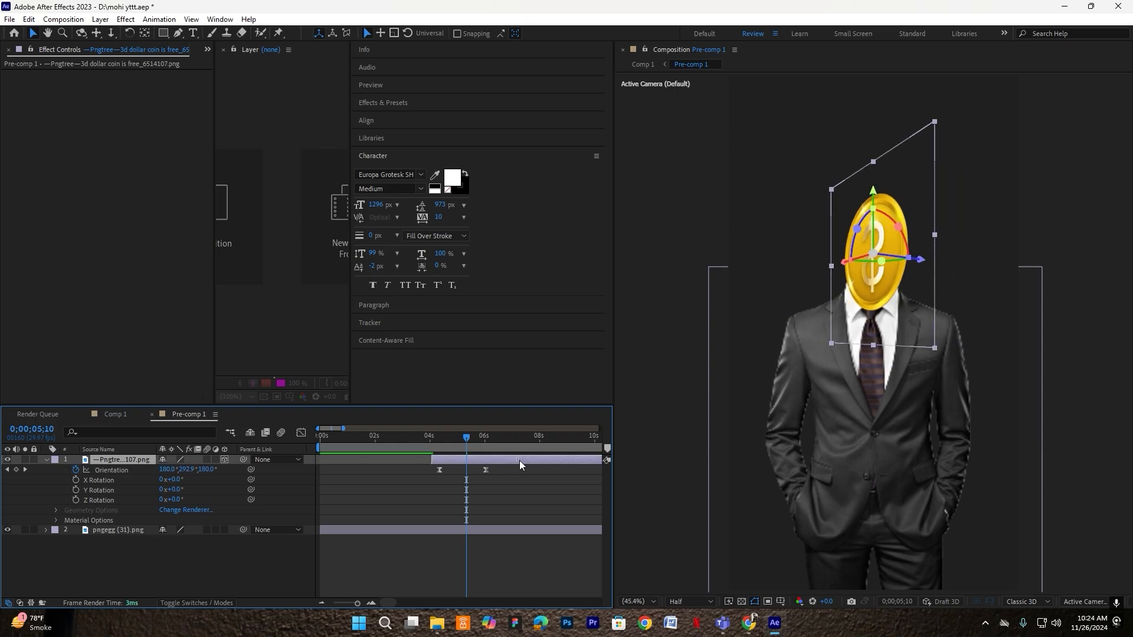
left_click_drag(539, 459, 545, 459)
left_click(114, 415)
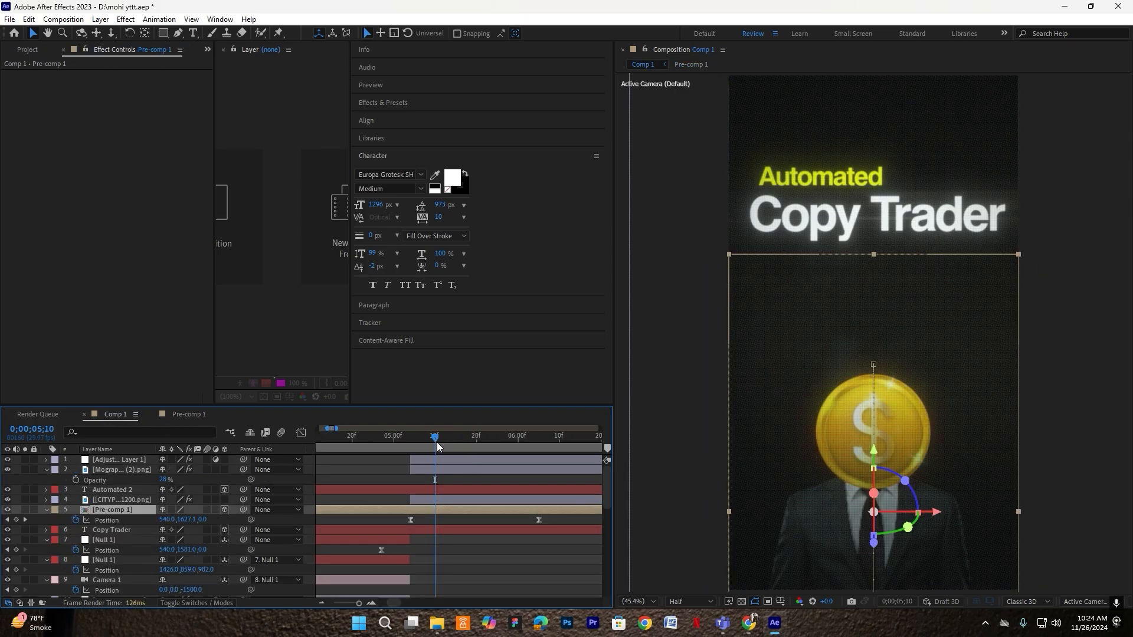
left_click_drag(436, 438, 393, 438)
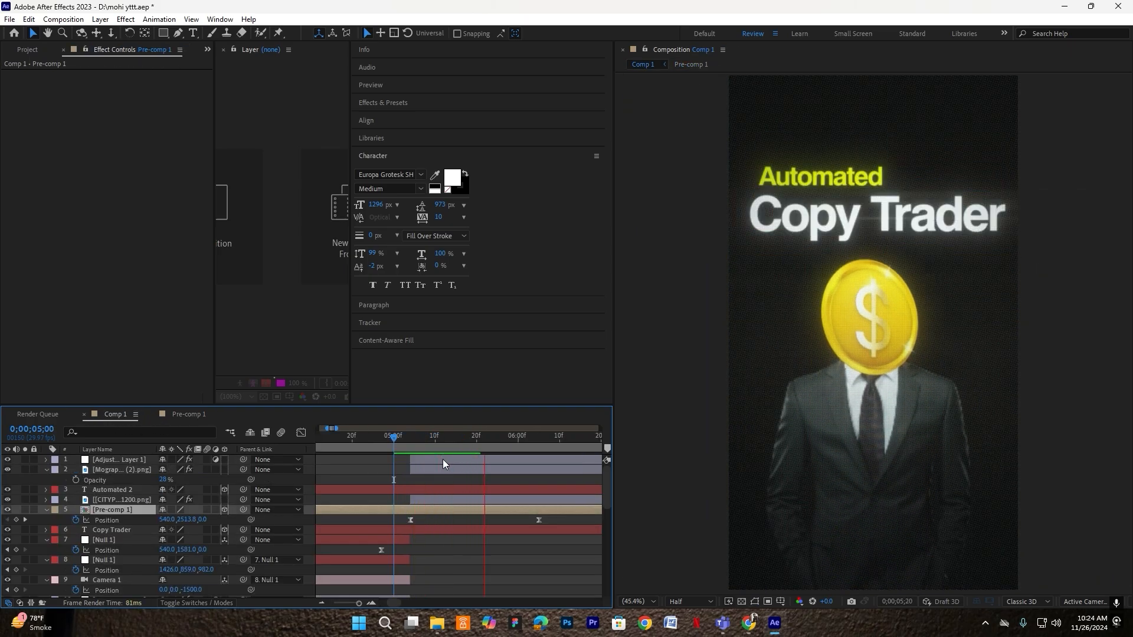
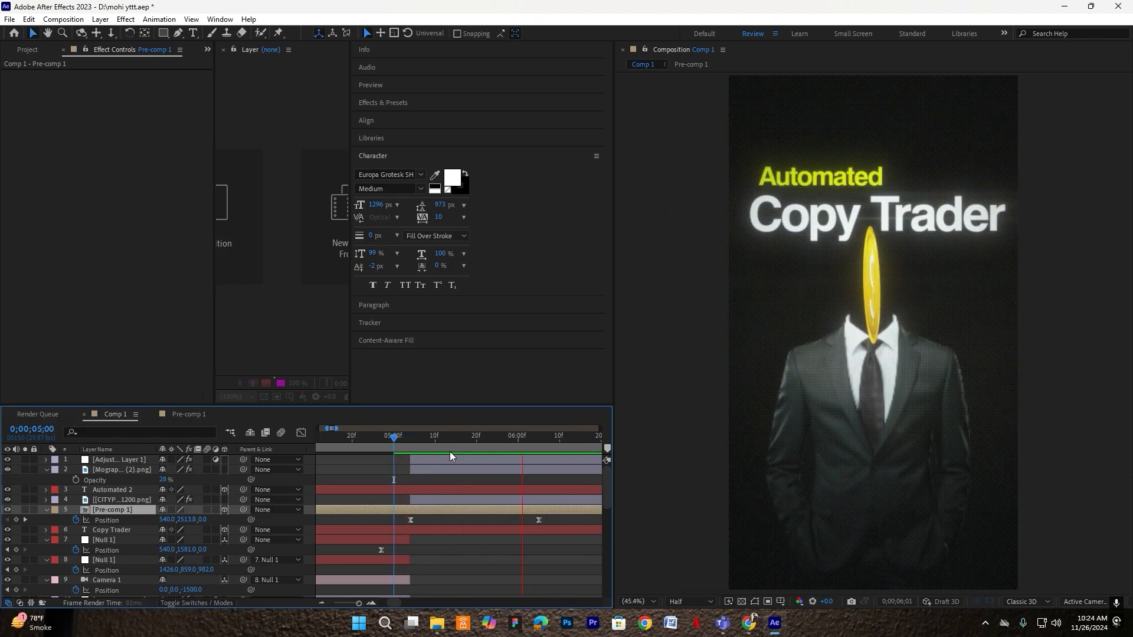
Apply the "mohi main text" animation preset to the Automated 2 text layer at 0;00;05;11
key("space")
scroll(440, 484, "down", 1)
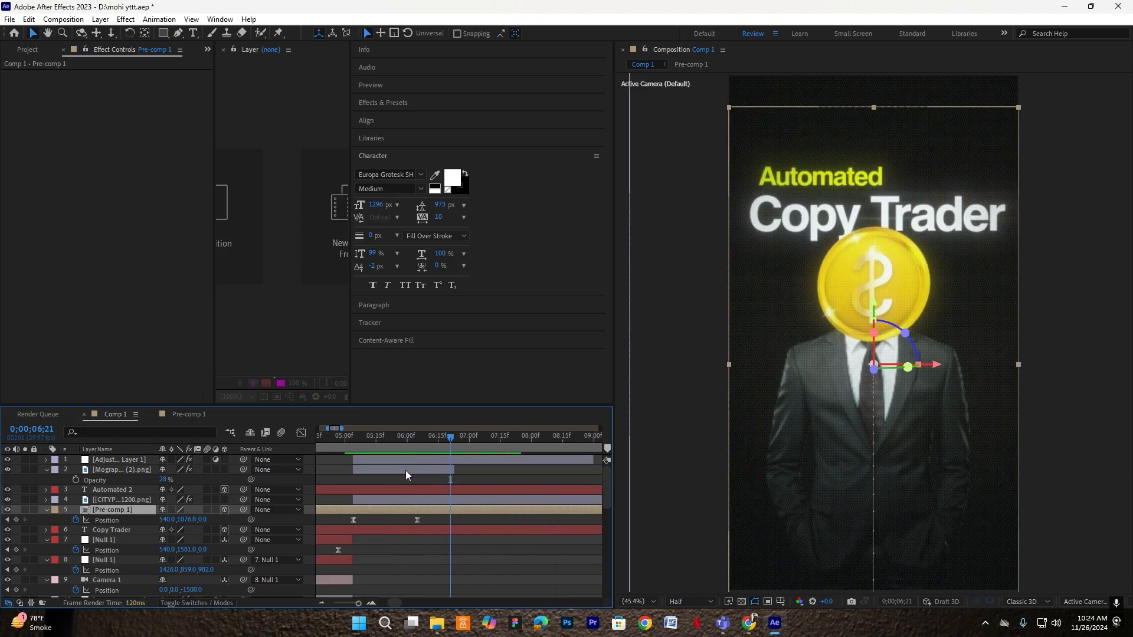
scroll(352, 459, "up", 1)
left_click(380, 442)
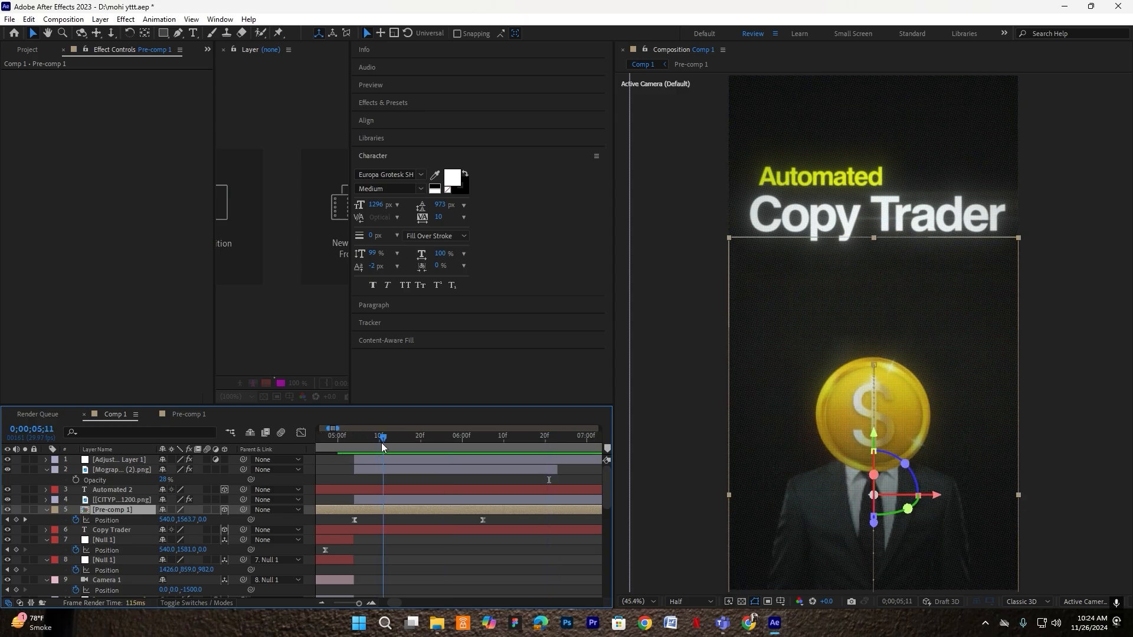
left_click(115, 490)
key("ctrl+space")
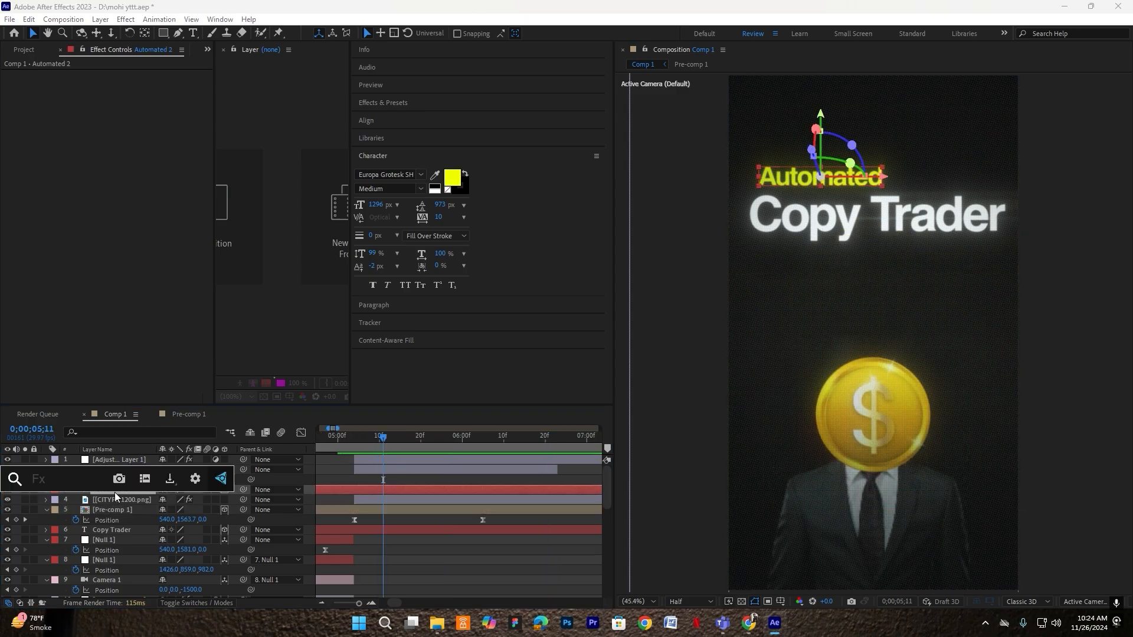
type("mohi m")
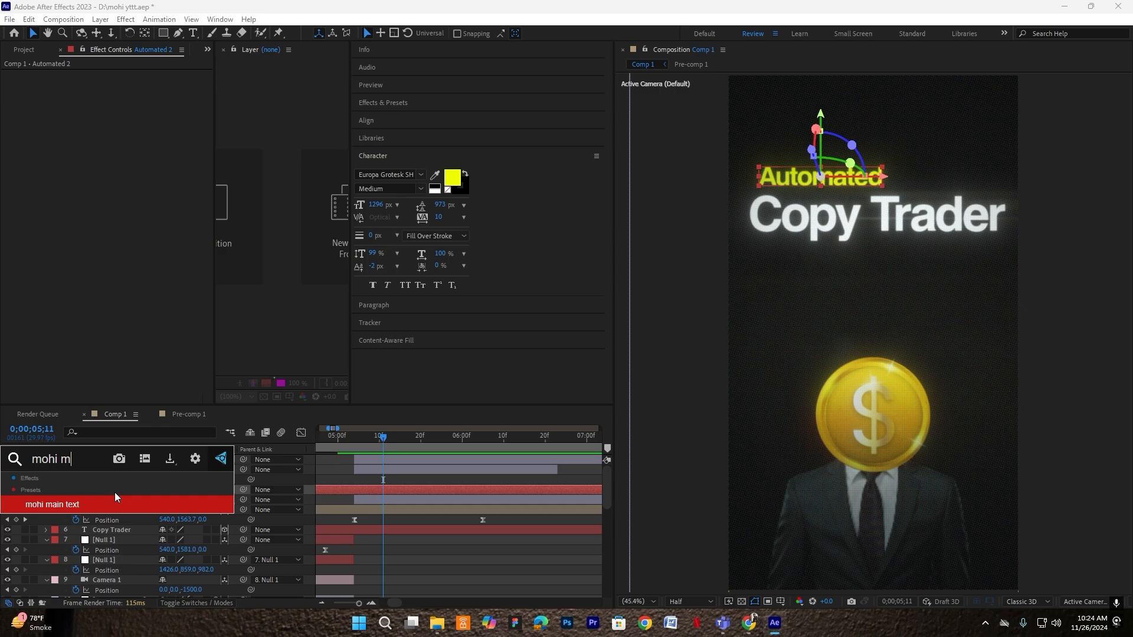
left_click(103, 505)
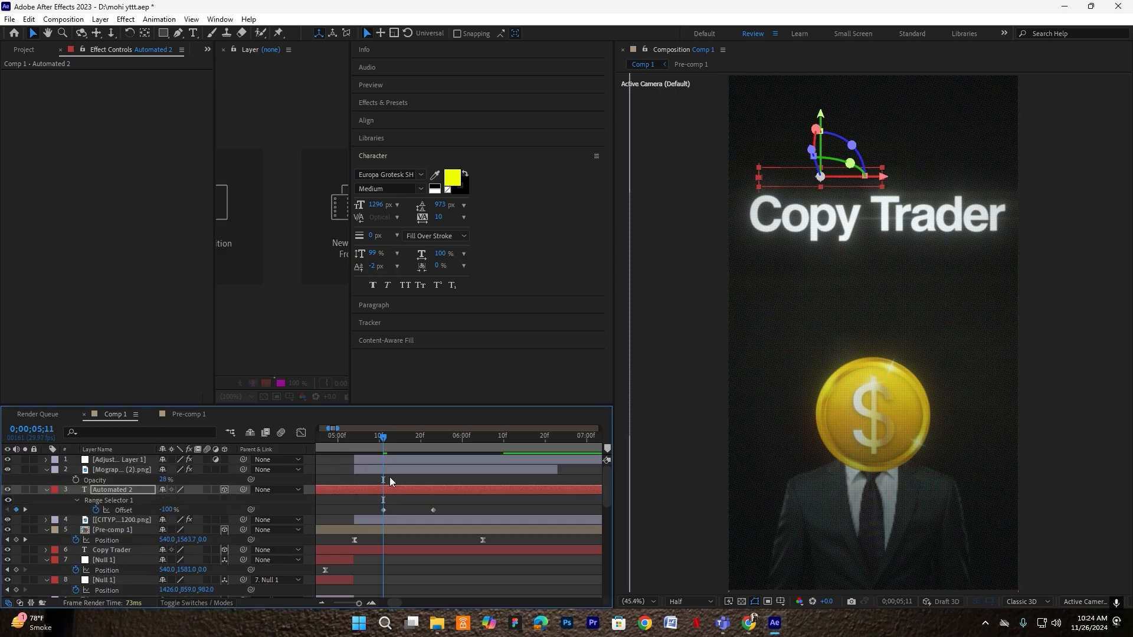
Shift the Automated 2 layer earlier so its text animation starts at about 0;00;05;07, and preview it from 0;00;05;00
left_click_drag(370, 493, 362, 493)
left_click_drag(372, 438, 338, 442)
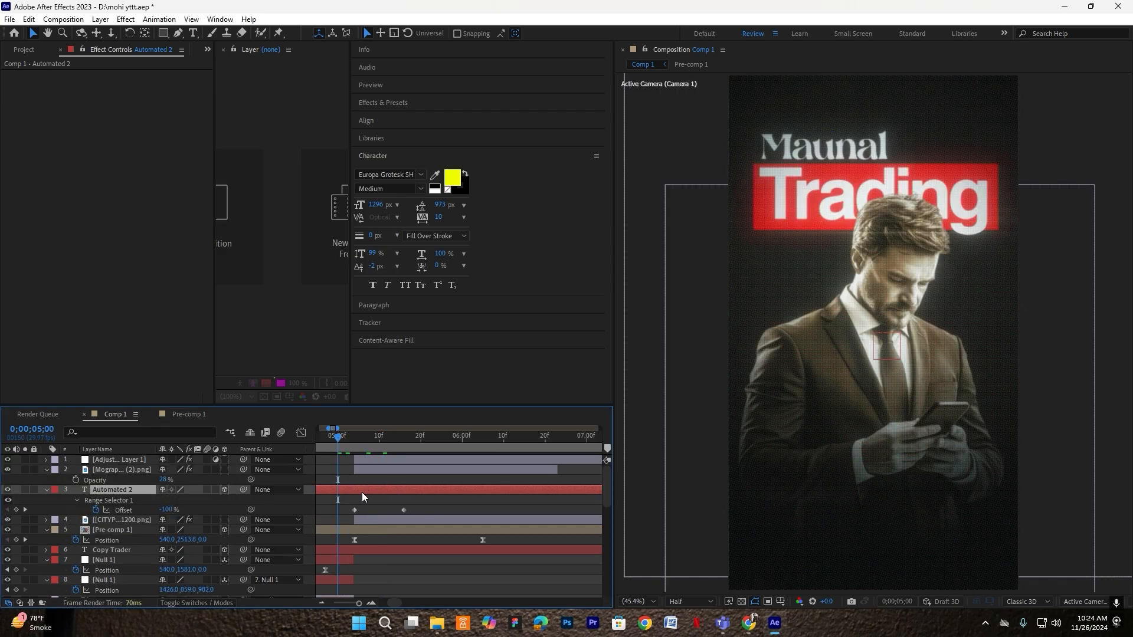
left_click_drag(358, 491, 369, 489)
key("space")
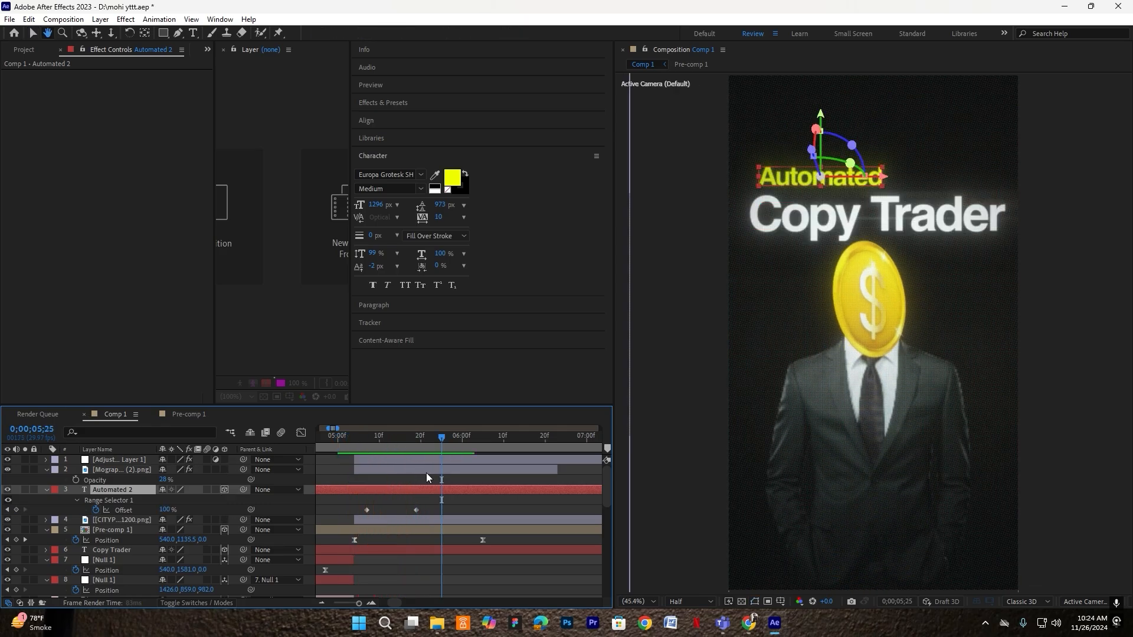
Apply the Fade Up Words animation preset to the Copy Trader text layer at 0;00;05;25
key("space")
left_click(433, 550)
key("ctrl+space")
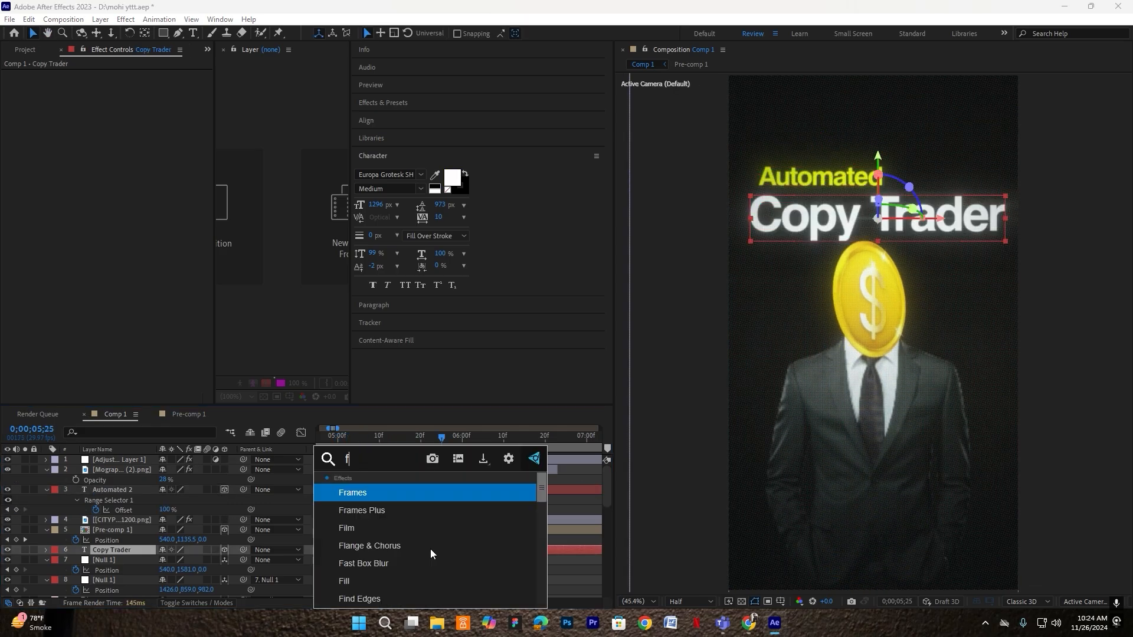
type("fade up")
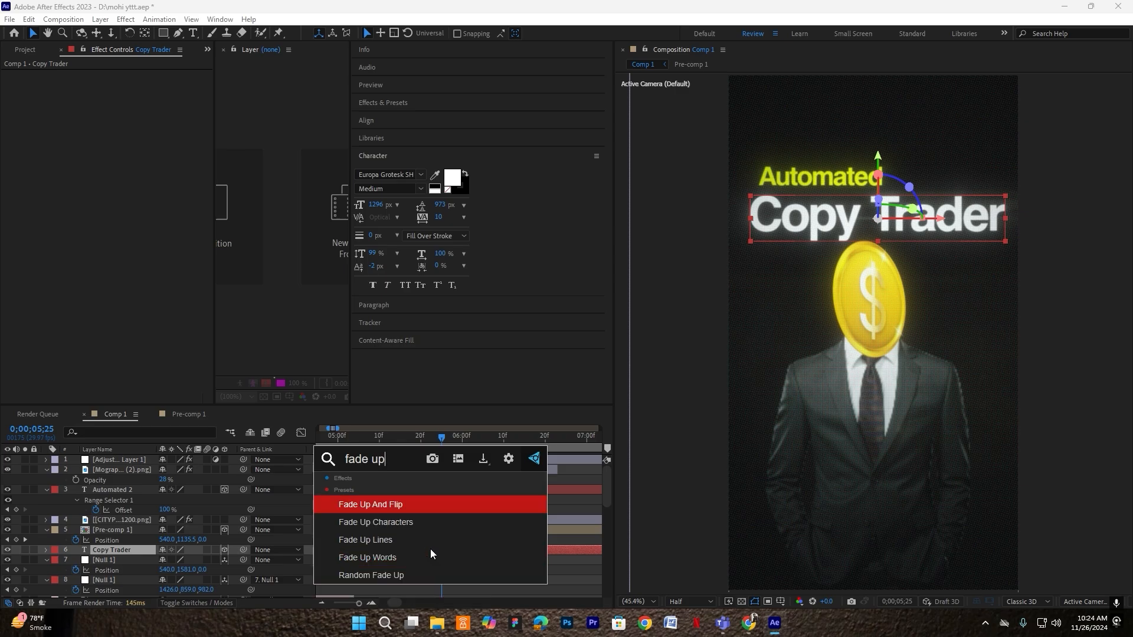
left_click(396, 559)
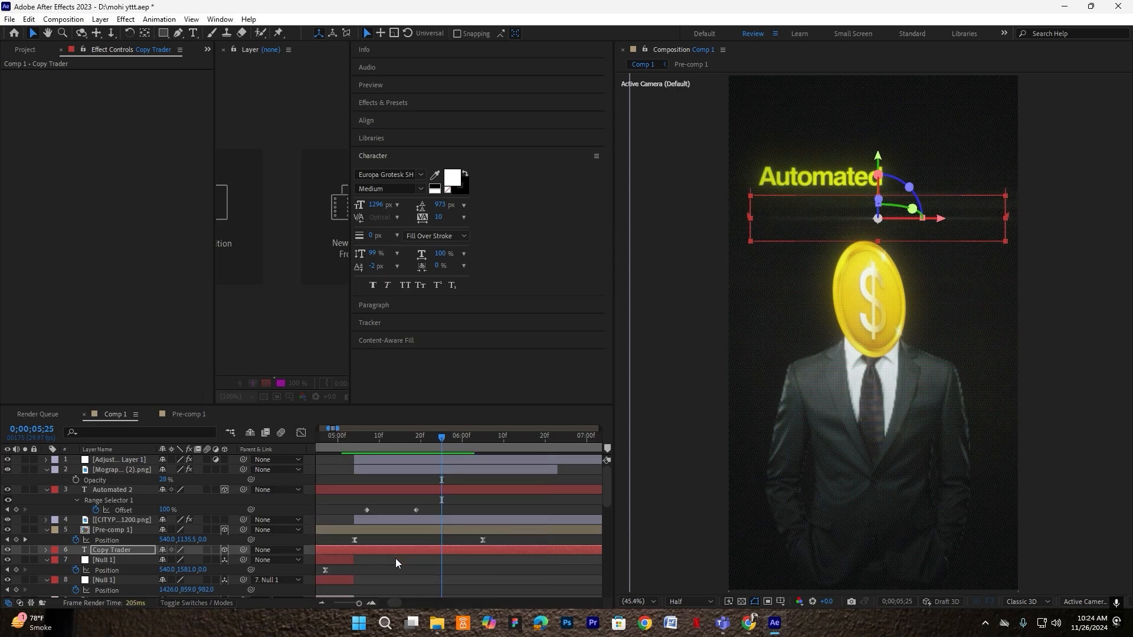
Retime the Copy Trader fade to run from about 0;00;05;12 to 0;00;06;04, and preview it from 0;00;05;00
key("u")
left_click_drag(587, 571, 554, 573)
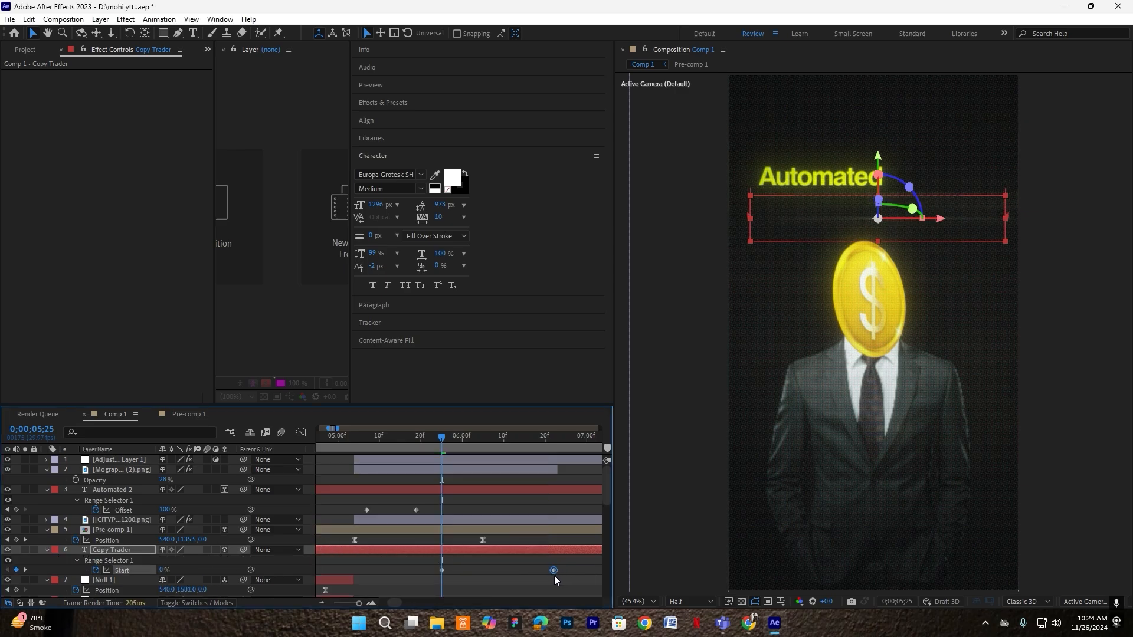
left_click_drag(493, 550, 439, 553)
left_click_drag(433, 448, 328, 450)
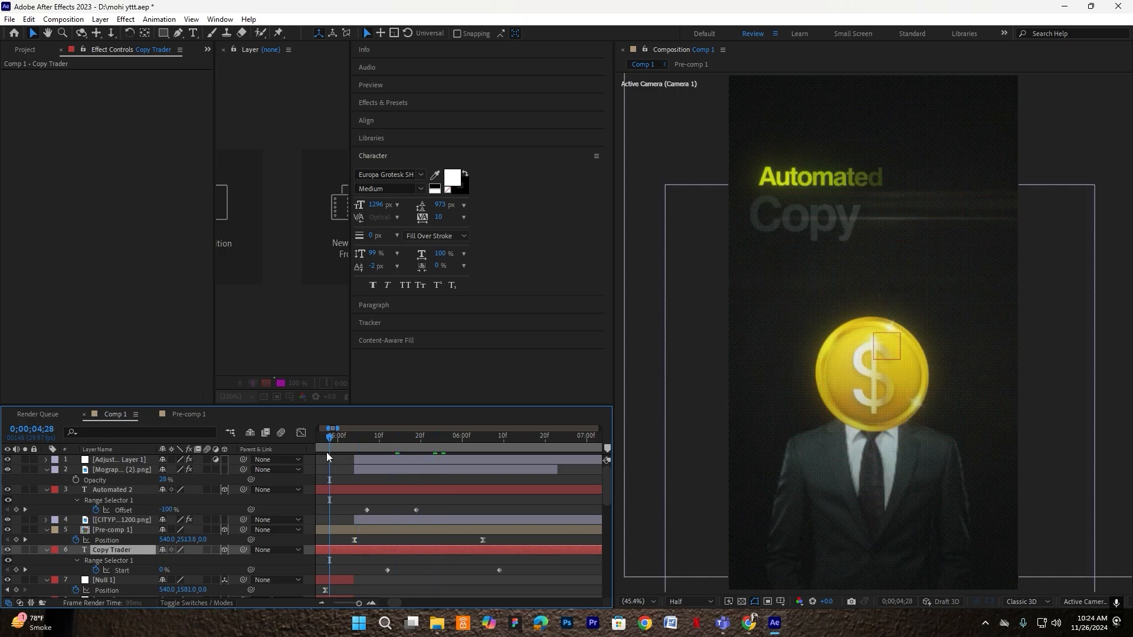
key("space")
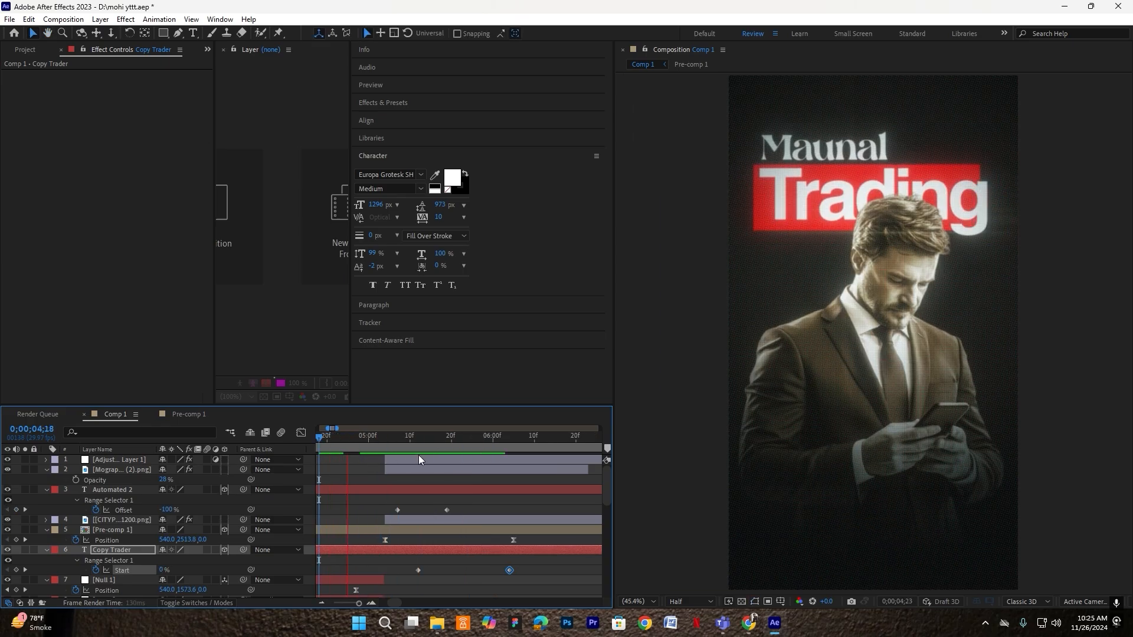
left_click(368, 437)
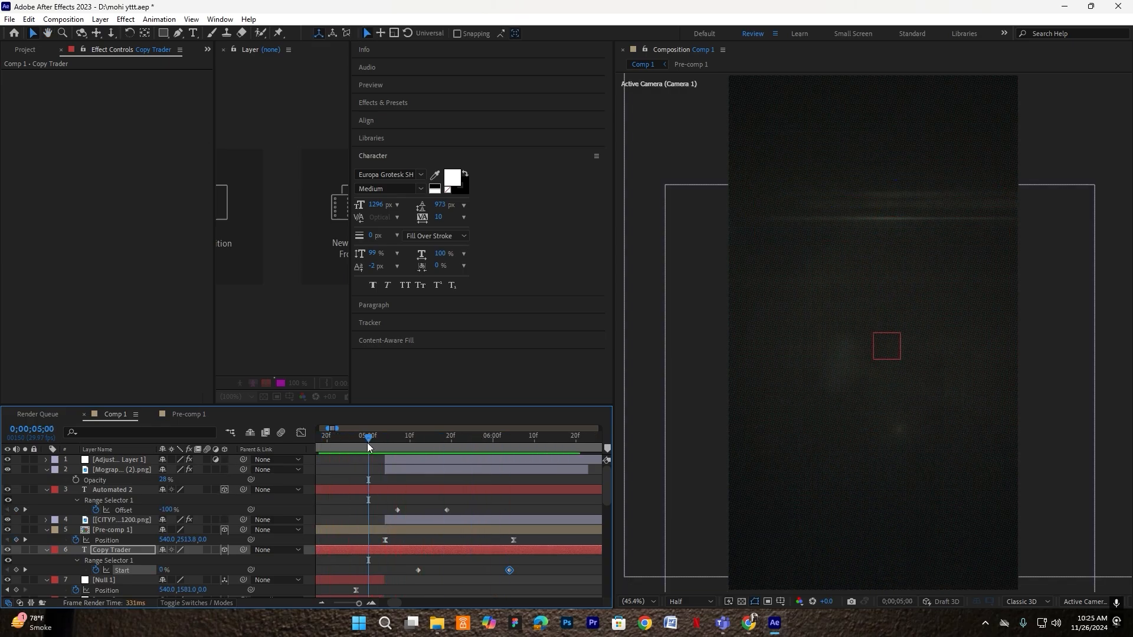
key("space")
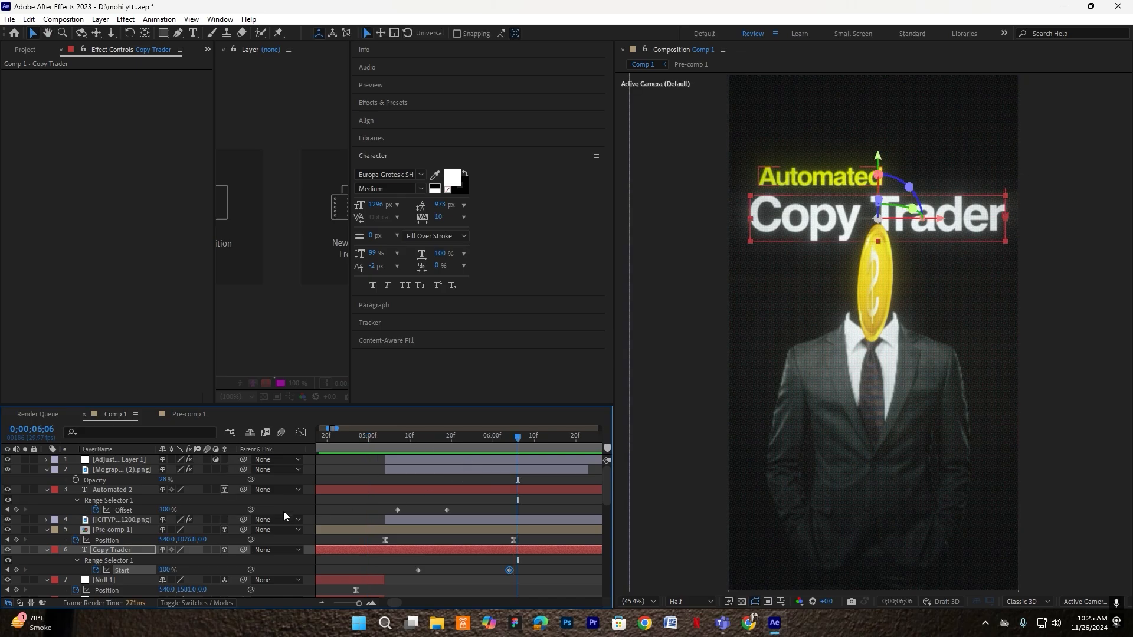
Add a 50mm one-node camera named Camera 2 to Comp 1 and place it above the adjustment layer
right_click(319, 476)
right_click(309, 476)
mouse_move(340, 329)
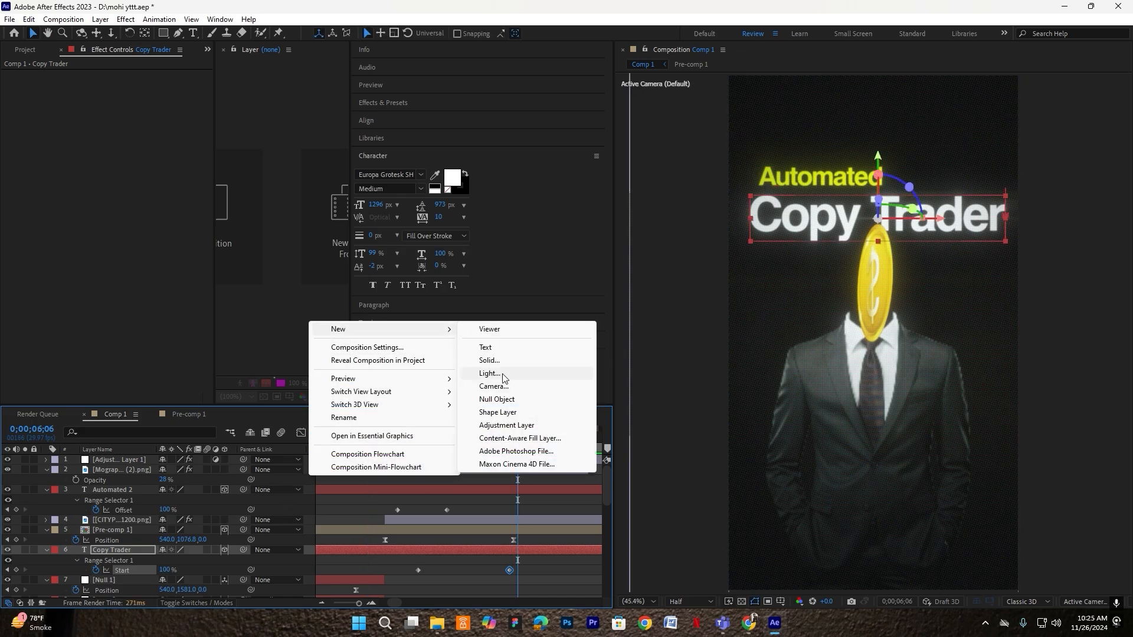
left_click(502, 386)
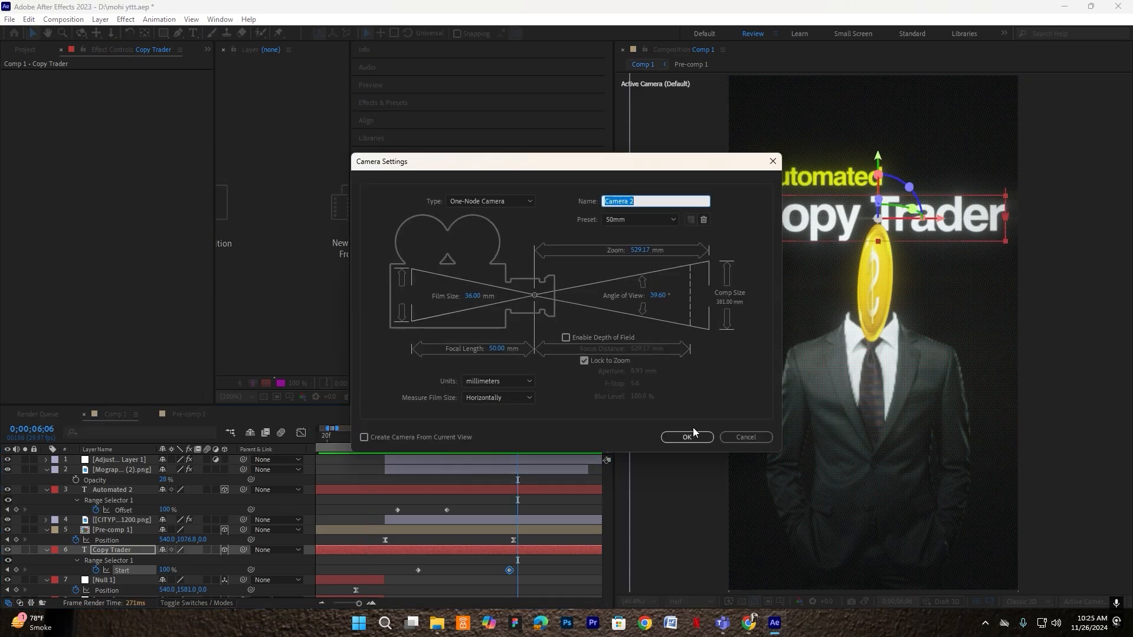
left_click(685, 434)
left_click_drag(125, 454, 123, 459)
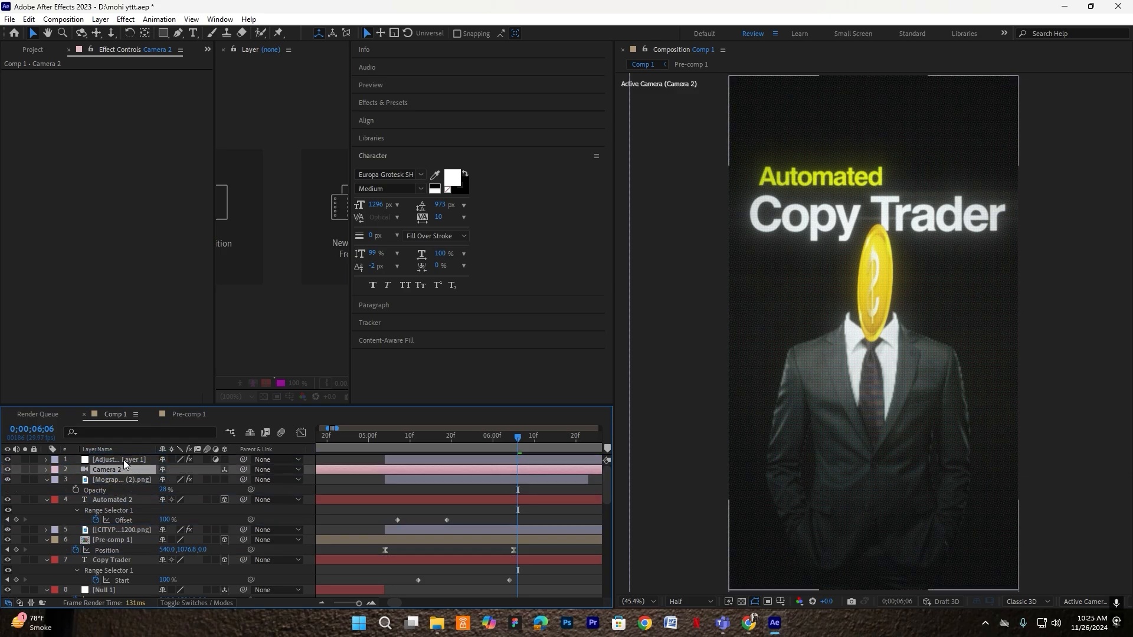
Keyframe Camera 2's Position at about 0;00;06;08 and at 0;00;05;04, pulling the Z value at the earlier keyframe back past -2231
key("p")
left_click(75, 469)
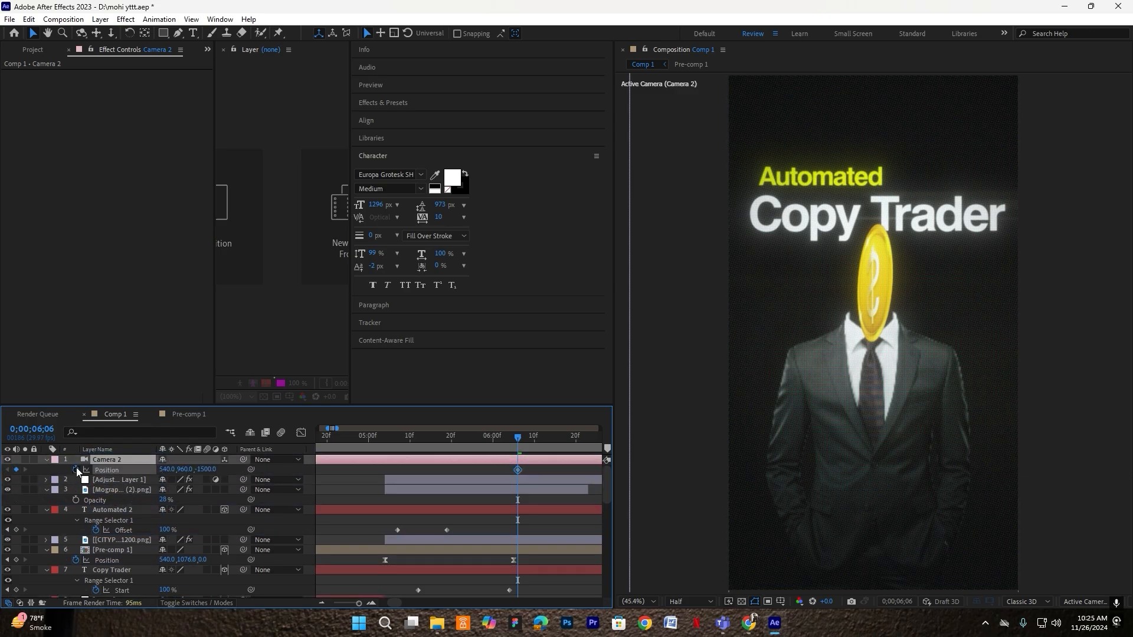
left_click_drag(524, 470, 391, 458)
left_click(392, 459)
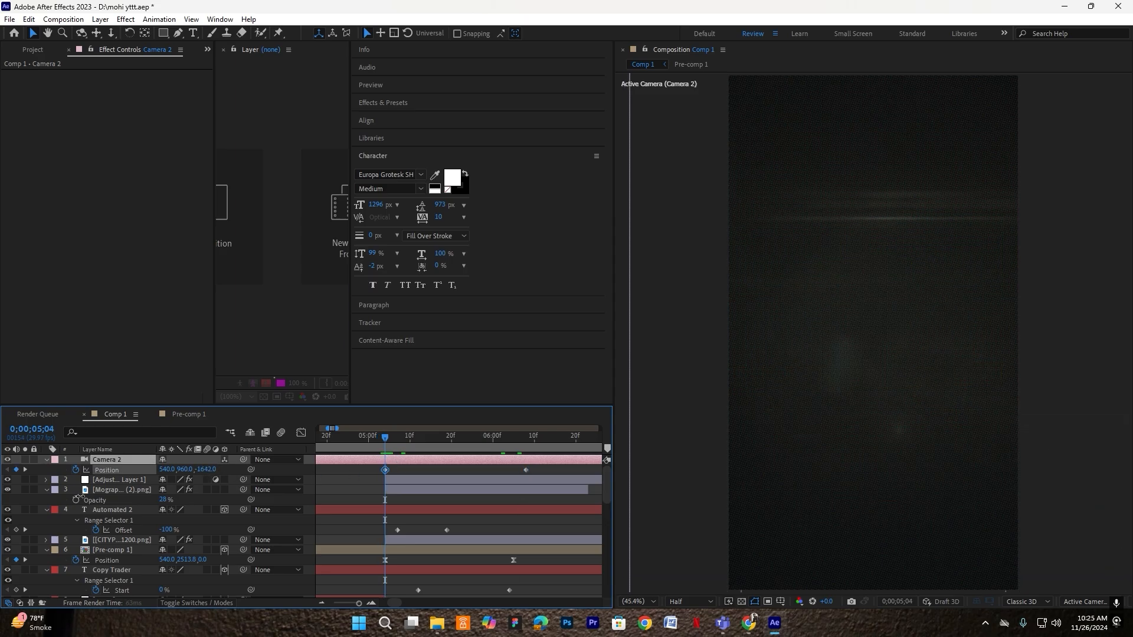
mouse_move(206, 470)
left_mouse_down()
mouse_move(189, 471)
mouse_move(207, 471)
left_mouse_up()
left_click_drag(115, 483, 21, 485)
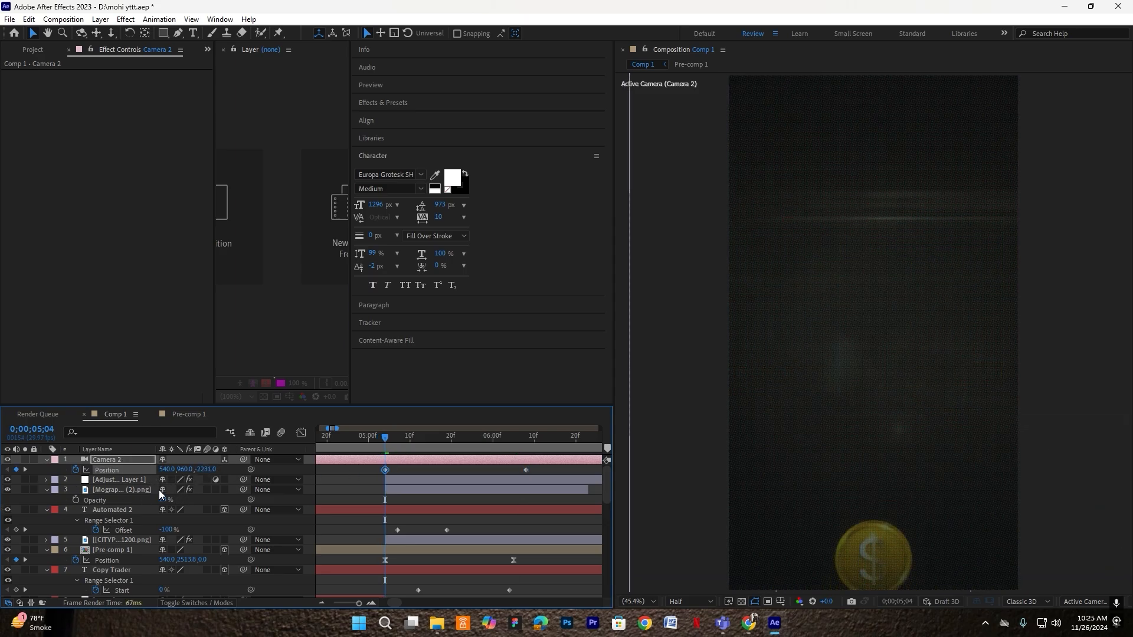
left_click_drag(207, 473, 2, 485)
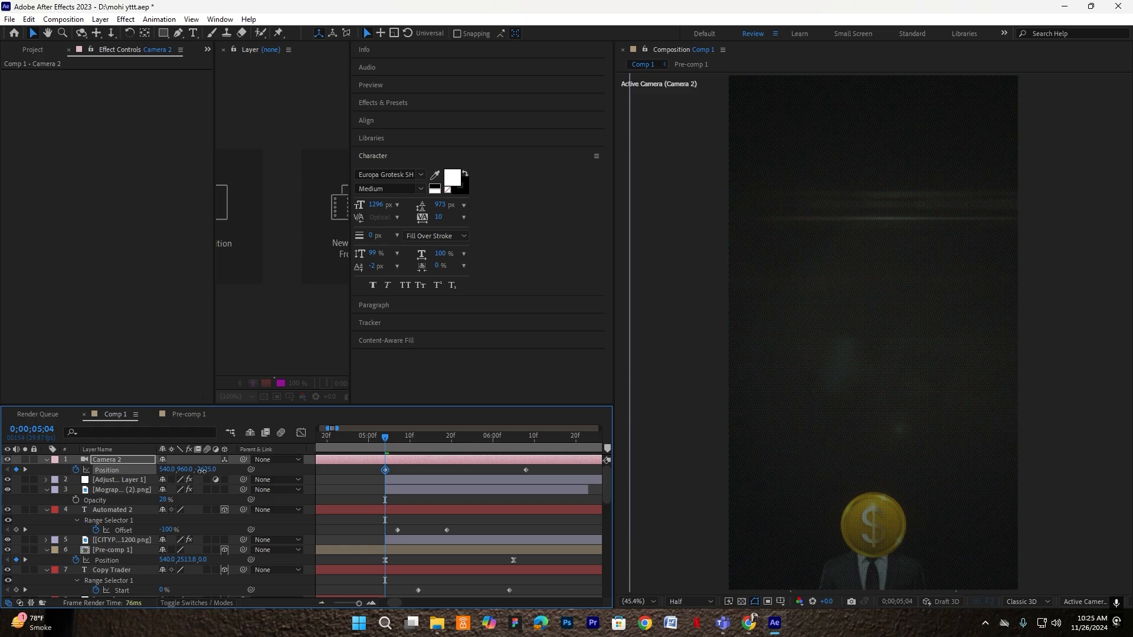
At 0;00;05;04, set Camera 2's Z position to -2754 and Pre-comp 1's Y position to 3328.8
left_click_drag(202, 470, 101, 475)
left_click(424, 550)
left_click_drag(187, 560, 399, 469)
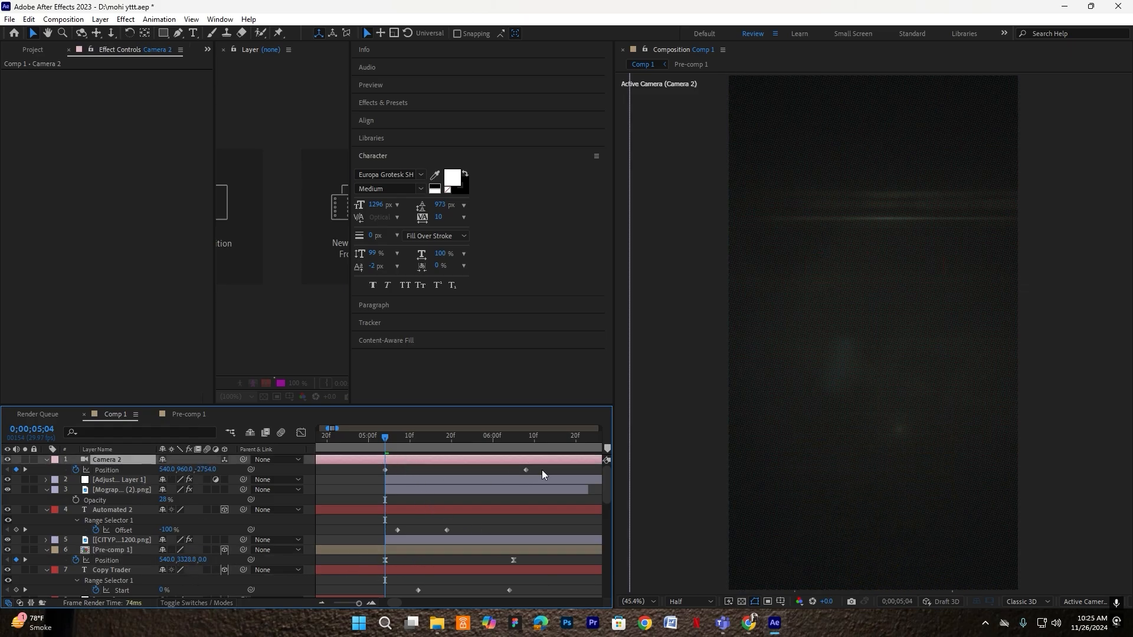
Easy-ease Camera 2's position keyframes and reshape the speed graph for a fast start with a long slow-down
left_click_drag(541, 470, 360, 477)
left_click(301, 432)
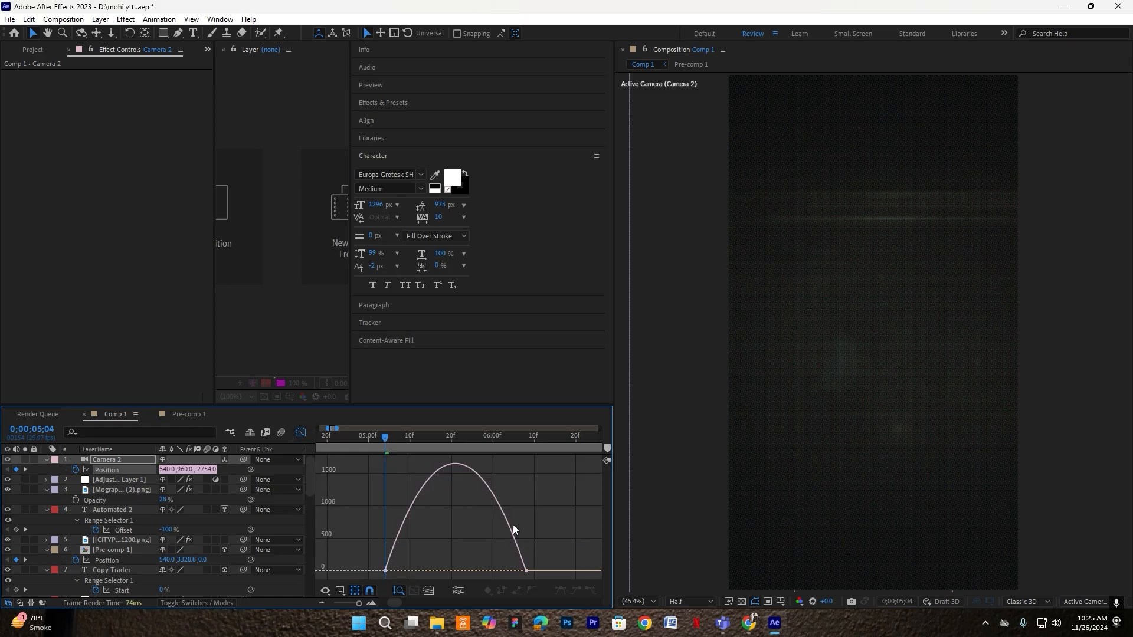
left_click_drag(505, 570, 336, 450)
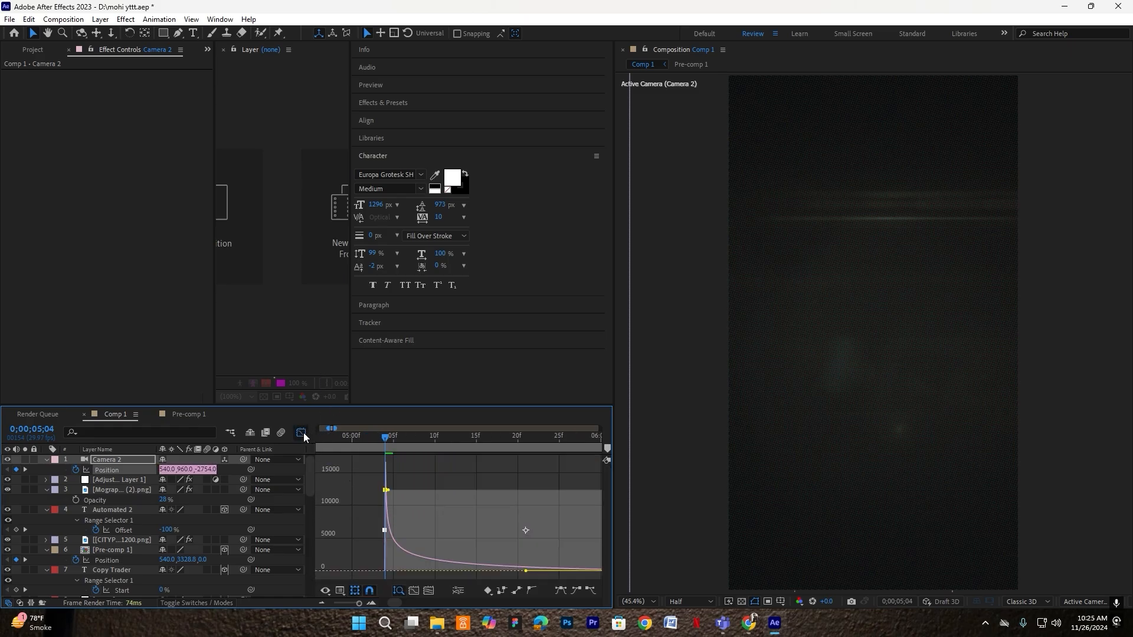
left_click(301, 433)
left_click(341, 446)
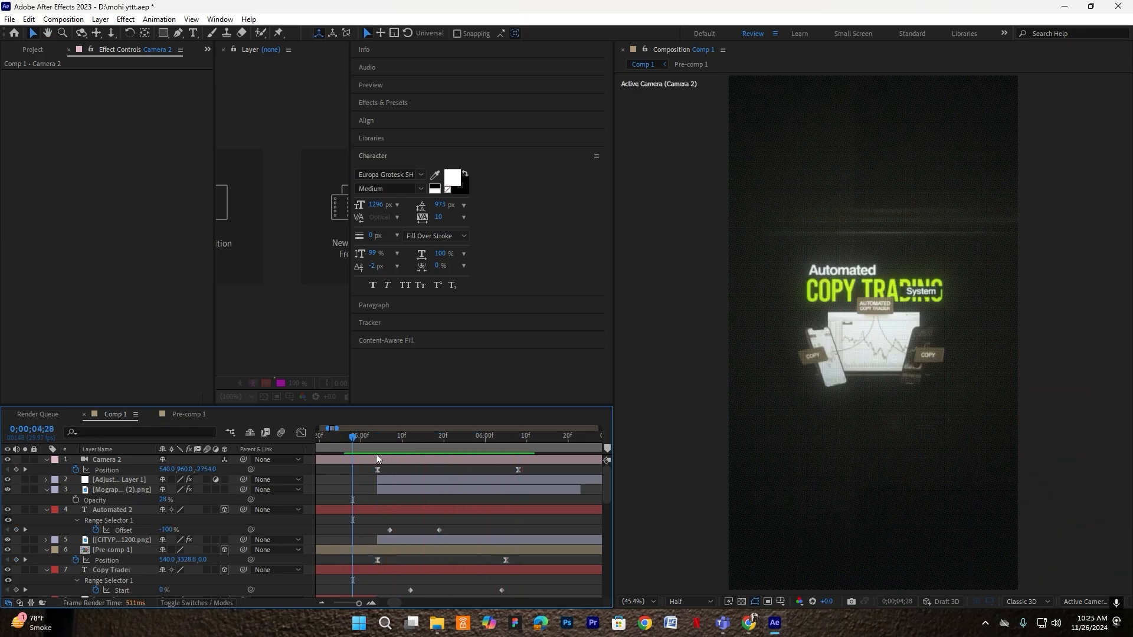
Move Camera 2's ending position keyframe to about 0;00;06;18 and preview the camera move
left_click_drag(518, 469, 559, 469)
left_click_drag(431, 449, 352, 452)
left_click(764, 470)
key("space")
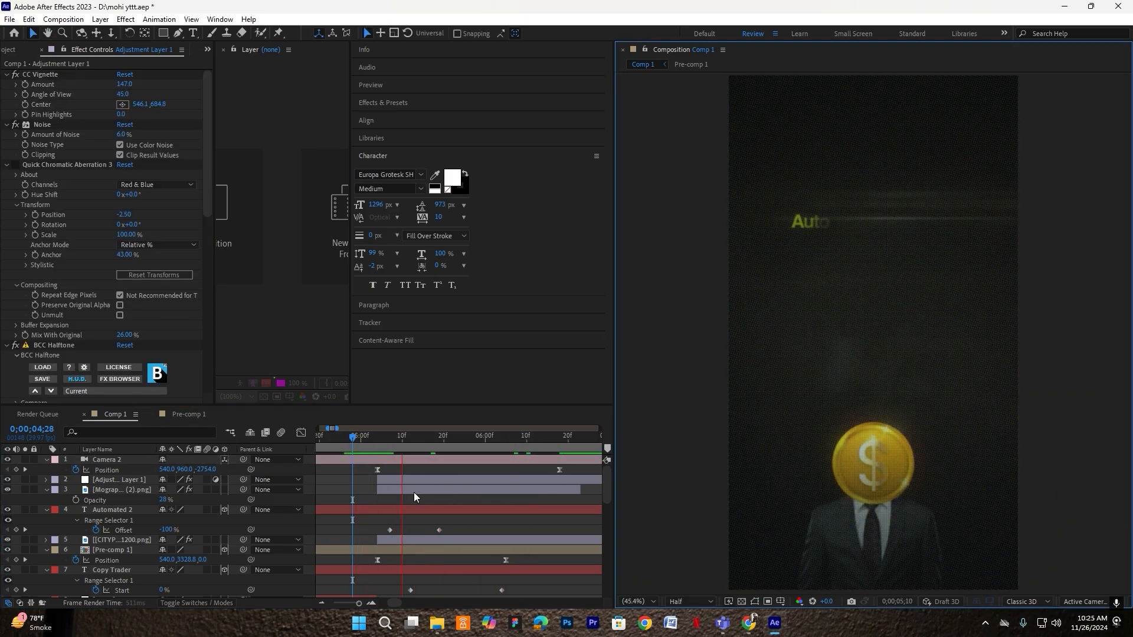
key("space")
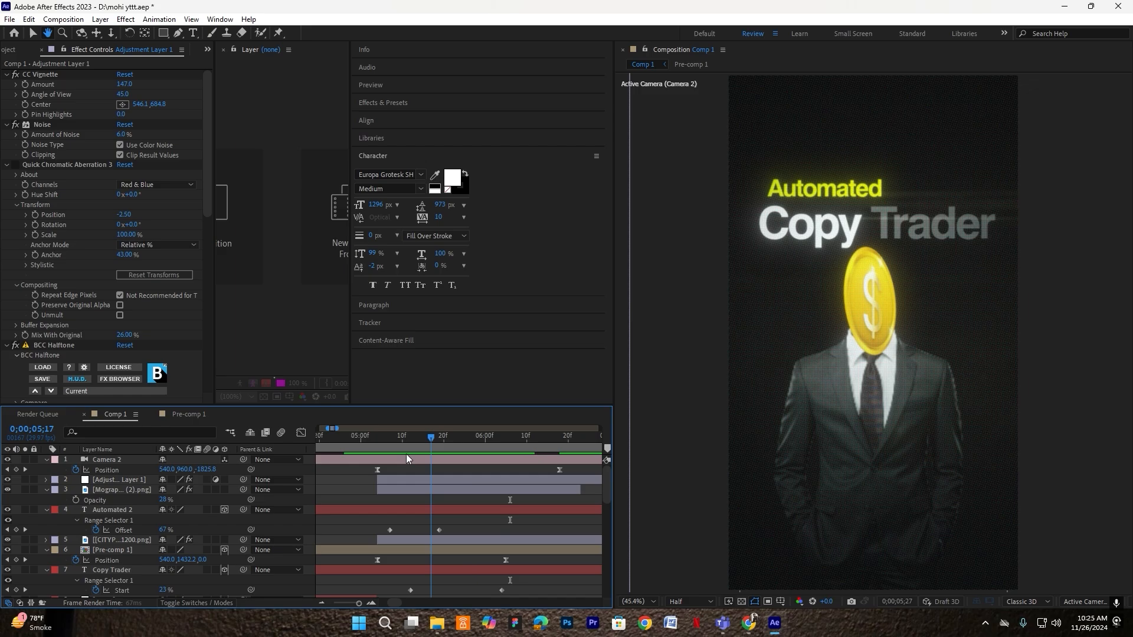
key("space")
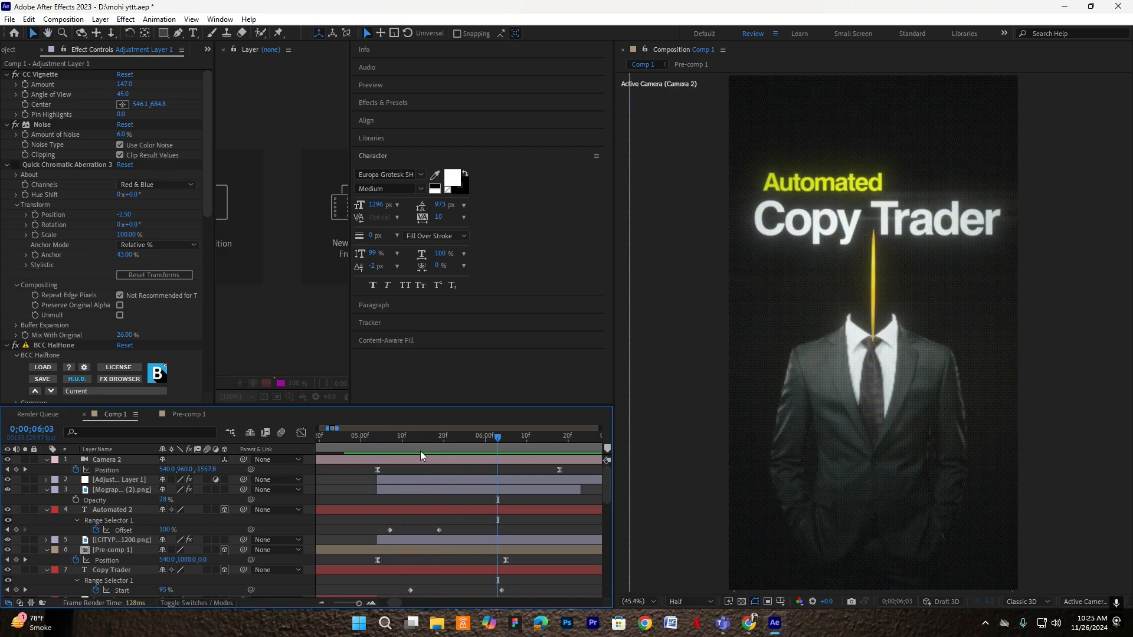
key("space")
Keyframe Camera 2's orientation from 21° on Z at 0;00;05;04 to 0° at the ending position keyframe
left_click(387, 459)
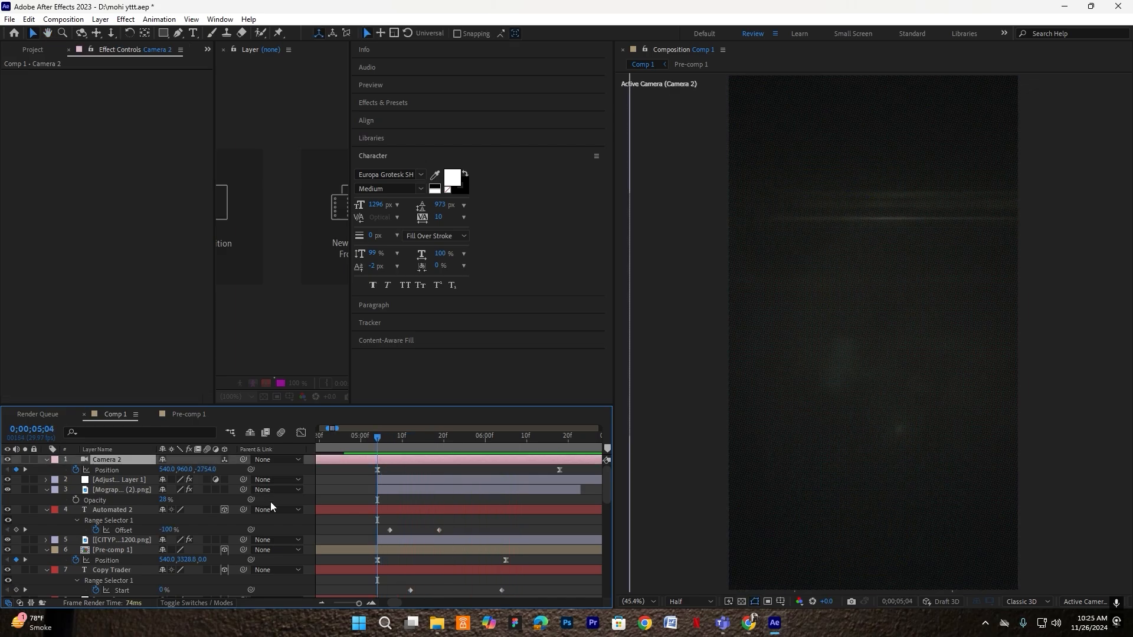
key("r")
left_click(73, 470)
key("u")
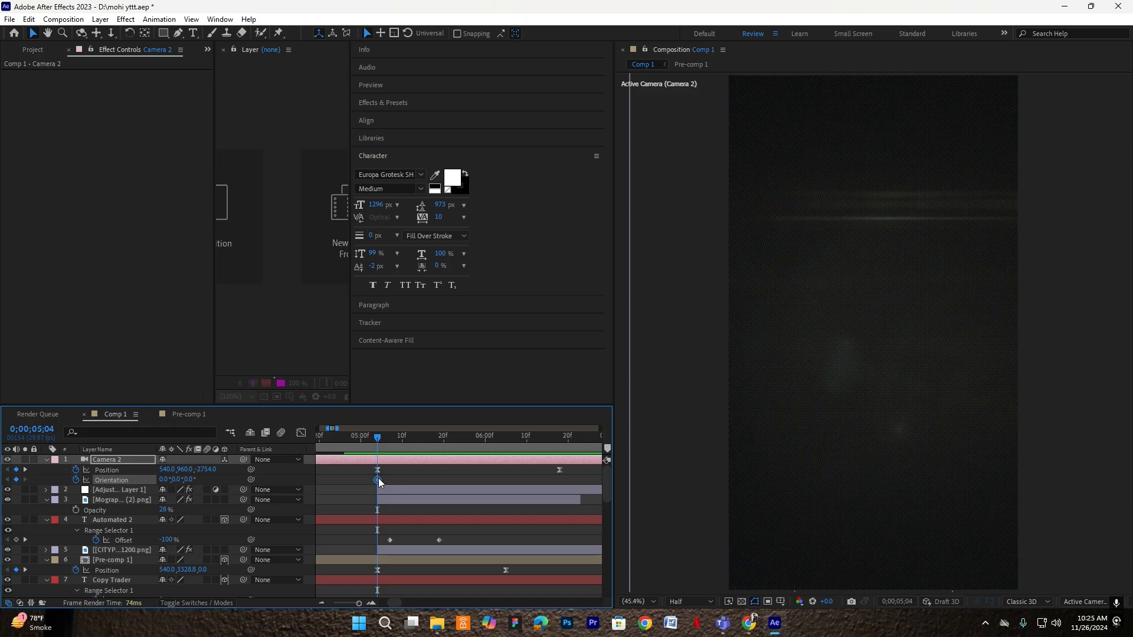
left_click_drag(378, 479, 560, 481)
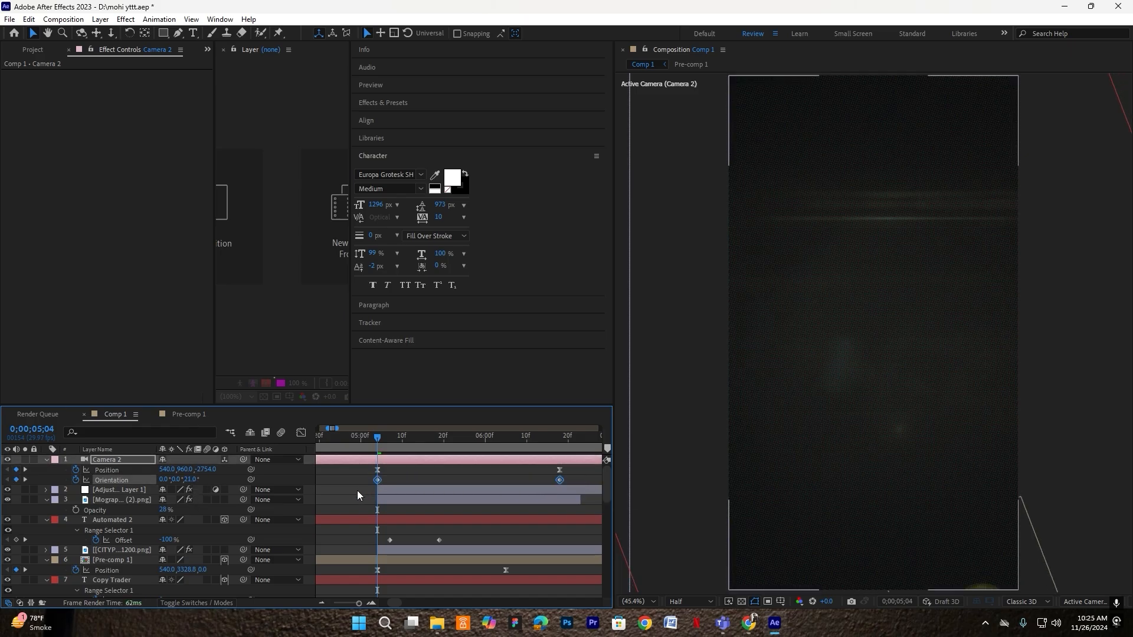
Reshape the speed graph of Camera 2's orientation keyframes so the rotation starts fast and eases out slowly
left_click(301, 434)
left_click_drag(583, 543, 318, 581)
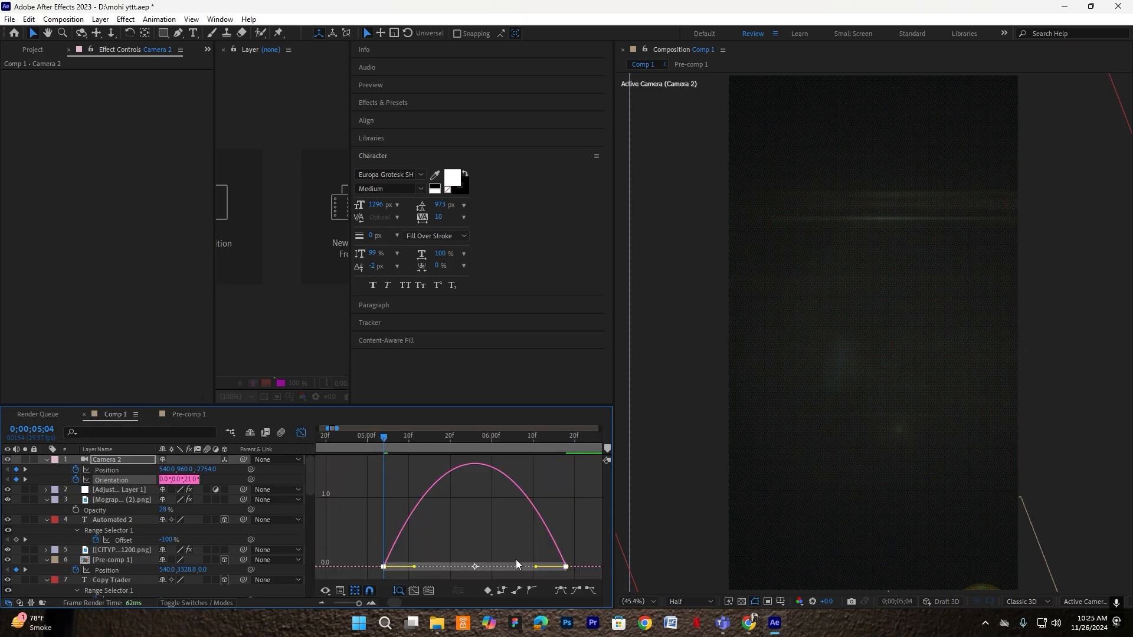
left_click_drag(536, 567, 308, 423)
left_click(301, 433)
Play back the transition from just before 5 seconds to check the combined camera push and rotation
left_click(475, 442)
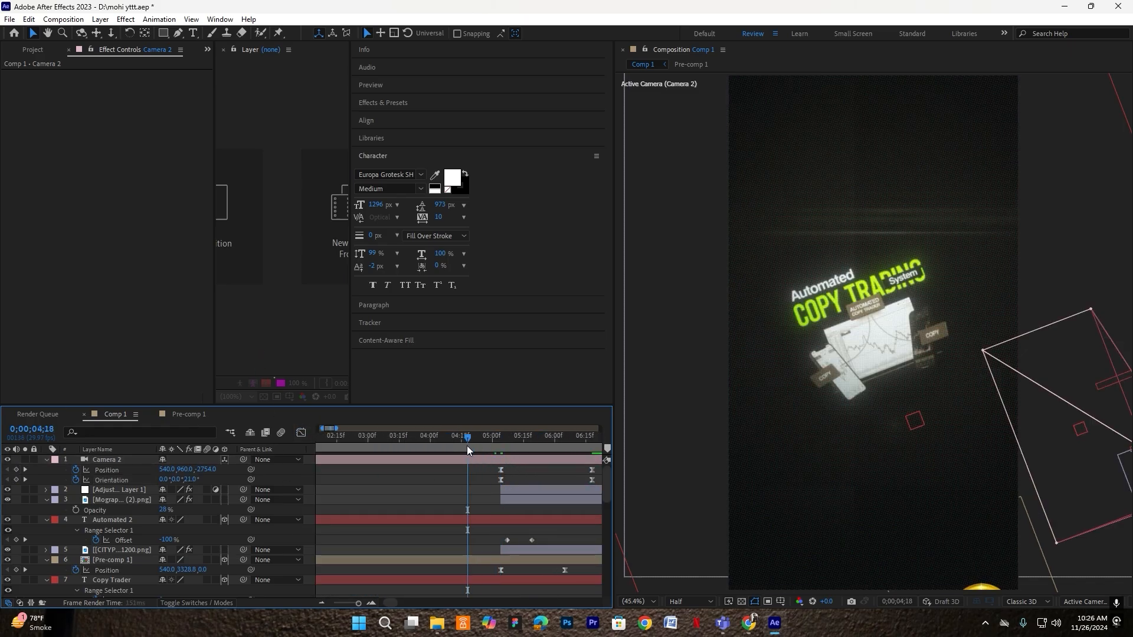
scroll(501, 481, "up", 2)
scroll(381, 466, "down", 1)
left_click(412, 442)
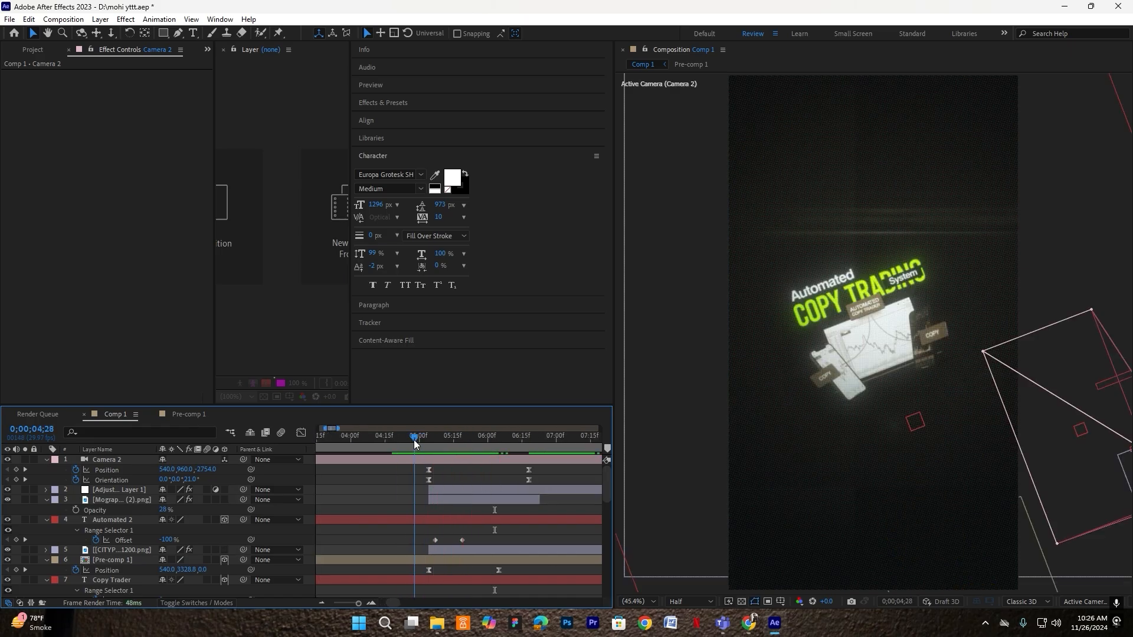
left_click(416, 442)
key("space")
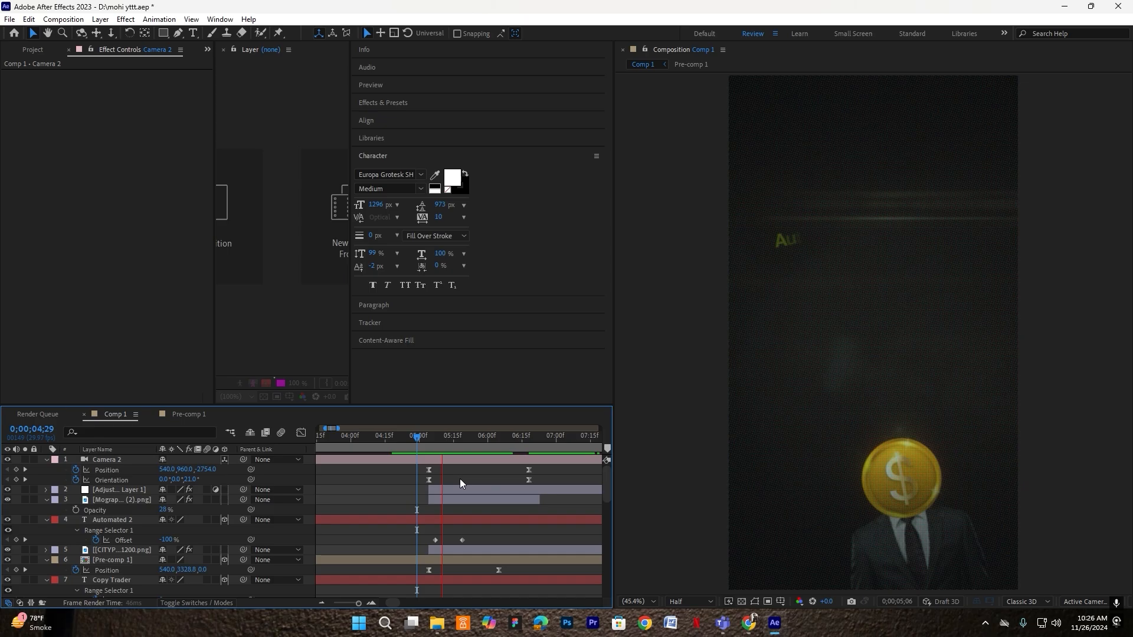
key("space")
left_click(410, 441)
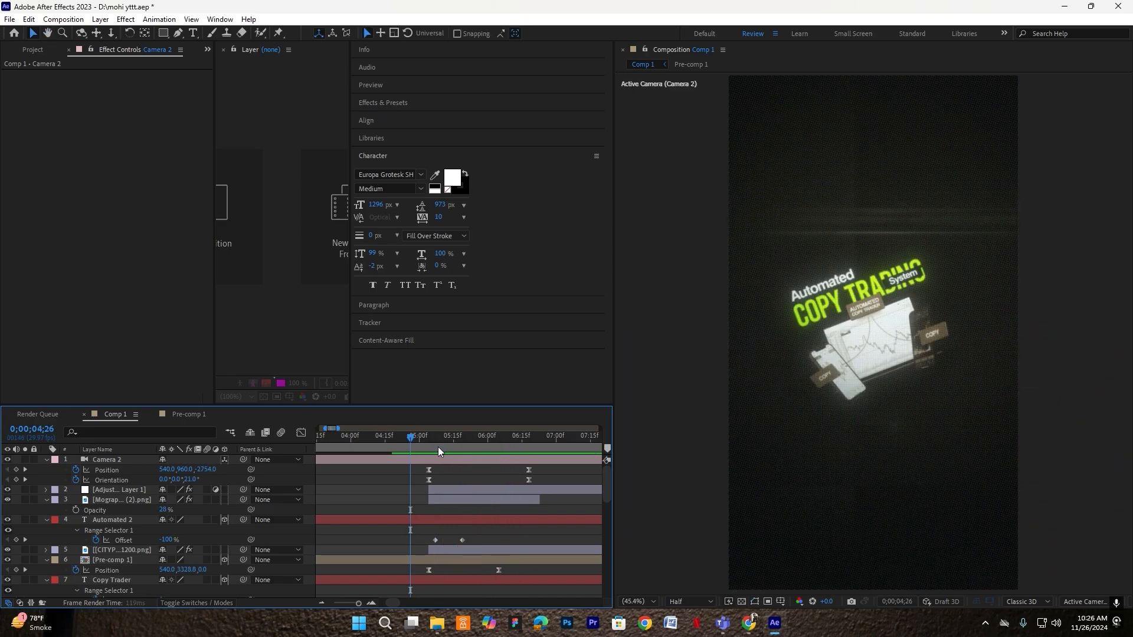
key("space")
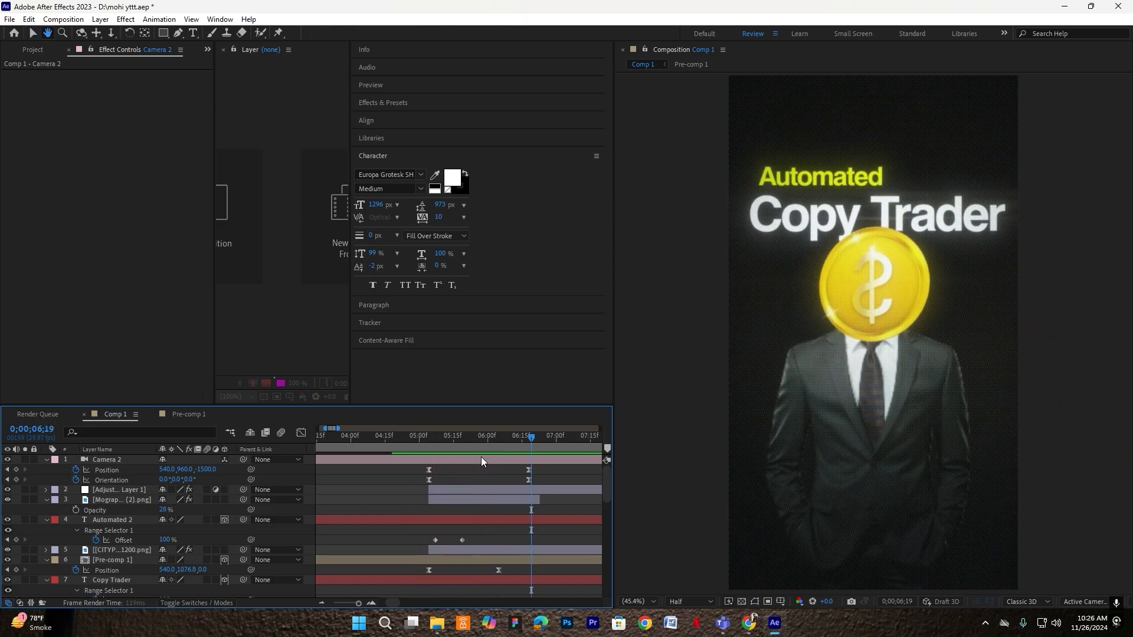
left_click(415, 445)
key("space")
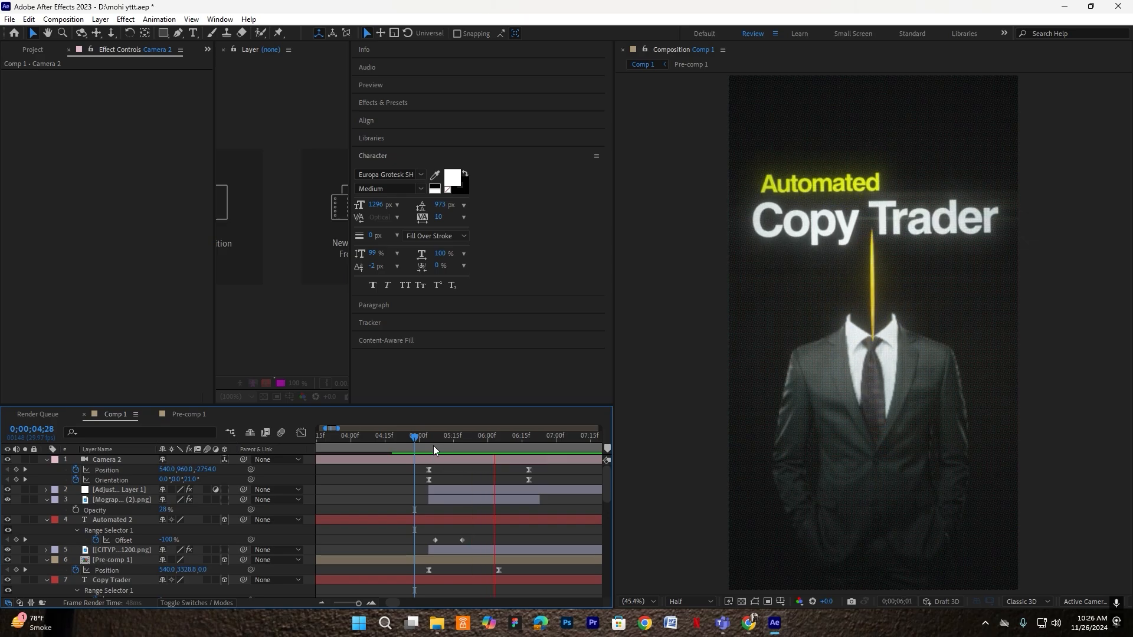
key("space")
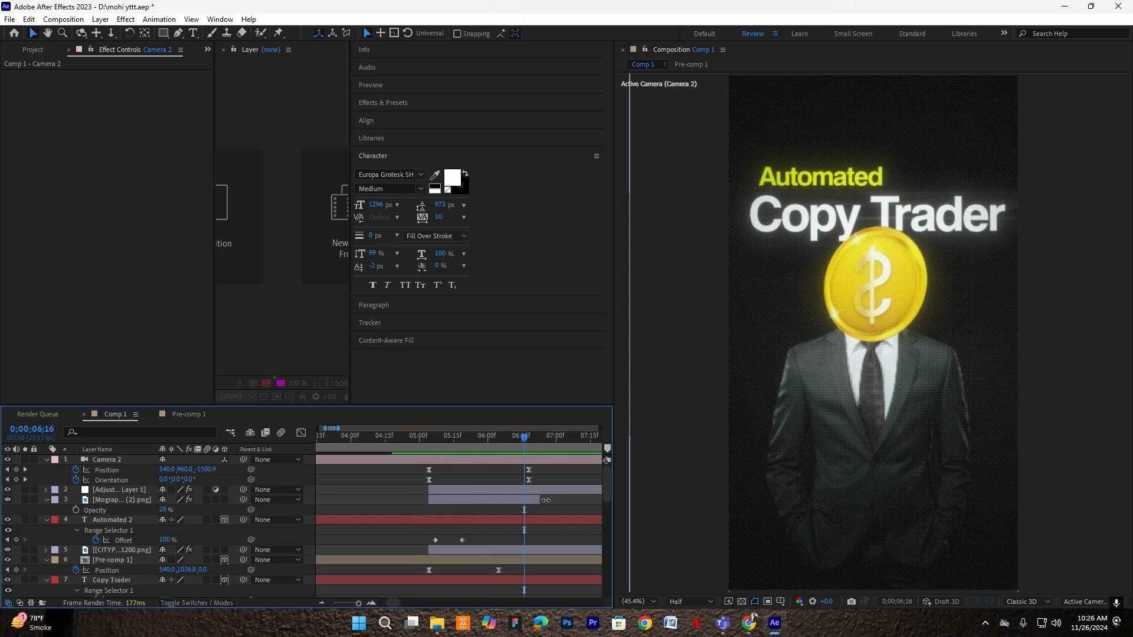
Add a new null object above Camera 2 and parent the camera to it
scroll(546, 500, "up", 3)
left_click_drag(479, 477, 480, 476)
scroll(480, 476, "down", 1)
left_click(472, 460)
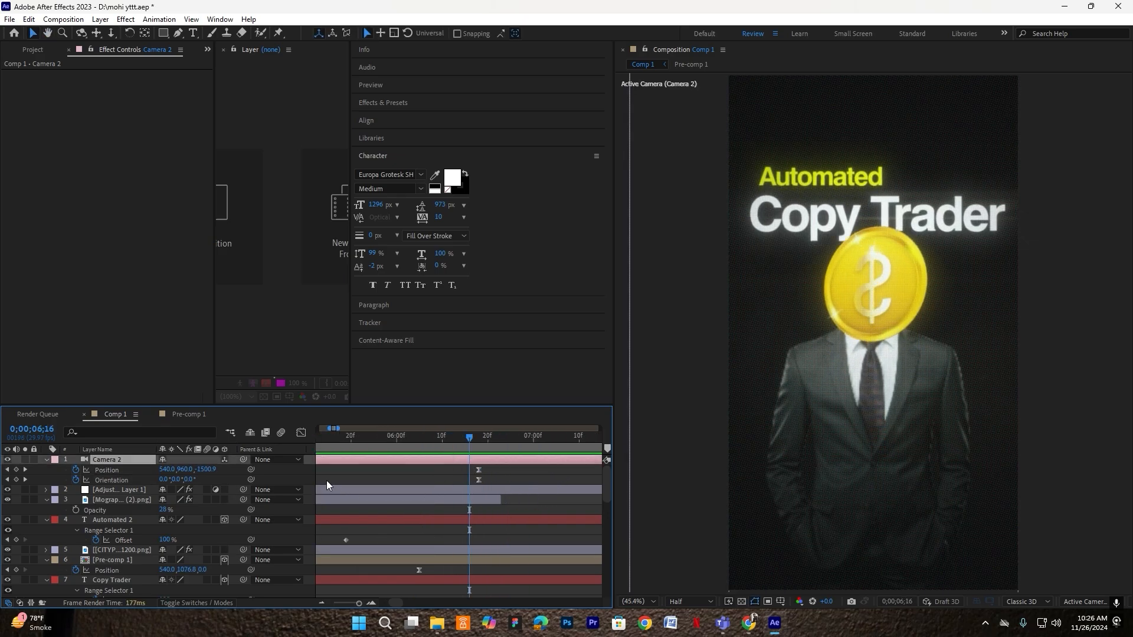
right_click(308, 471)
mouse_move(339, 325)
left_click(494, 395)
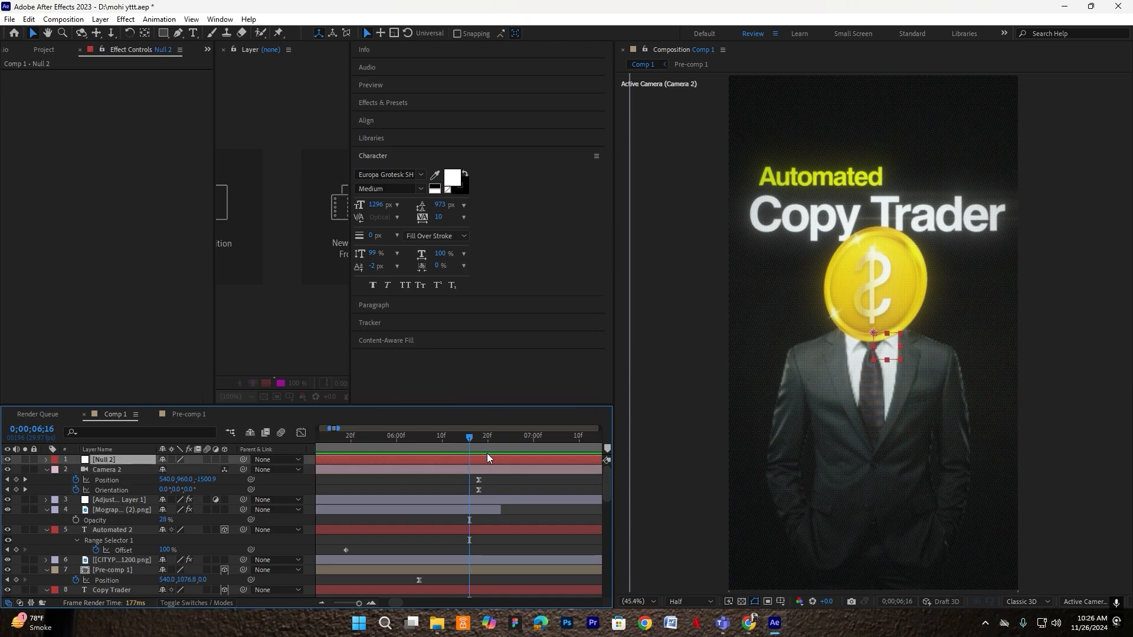
left_click(243, 472)
left_click_drag(133, 458, 131, 459)
Make the new null a 3D layer and add a position keyframe at 0;00;06;16
left_click(131, 459)
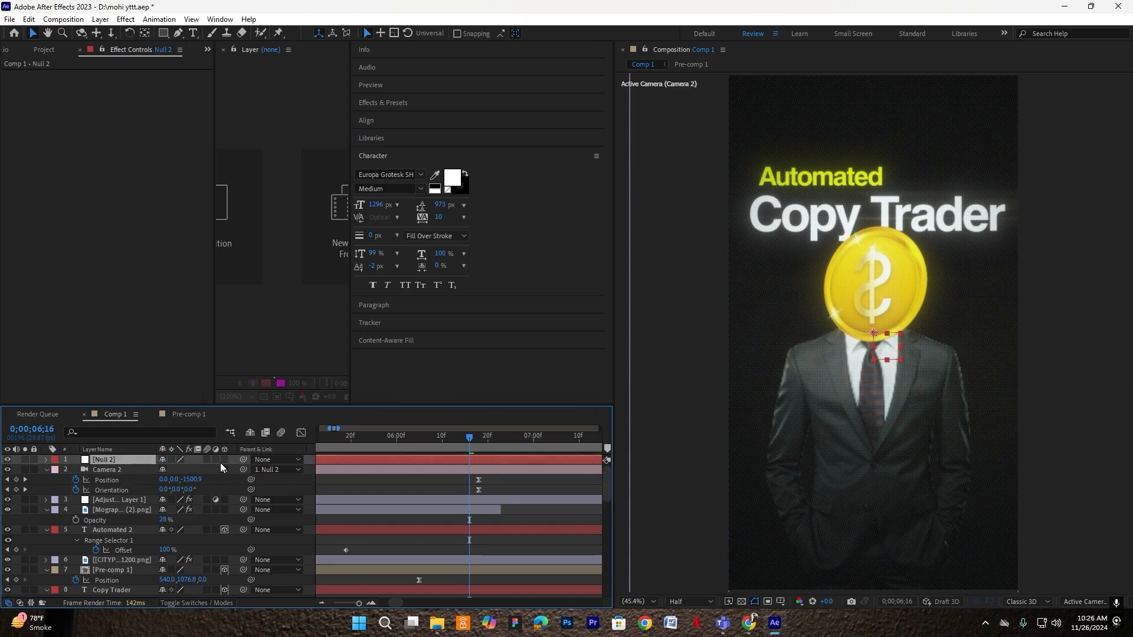
left_click(225, 460)
key("p")
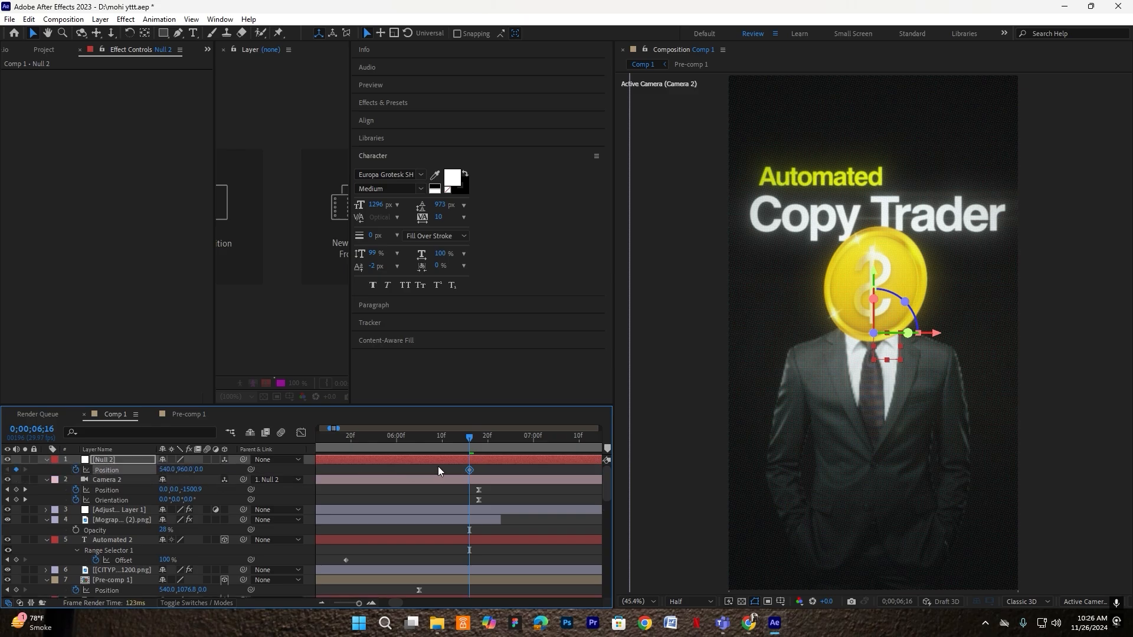
Extend the lens flare image layer to about 9 seconds and lengthen the upper Black Solid 1 background layer
scroll(480, 472, "down", 2)
left_click_drag(485, 521, 506, 522)
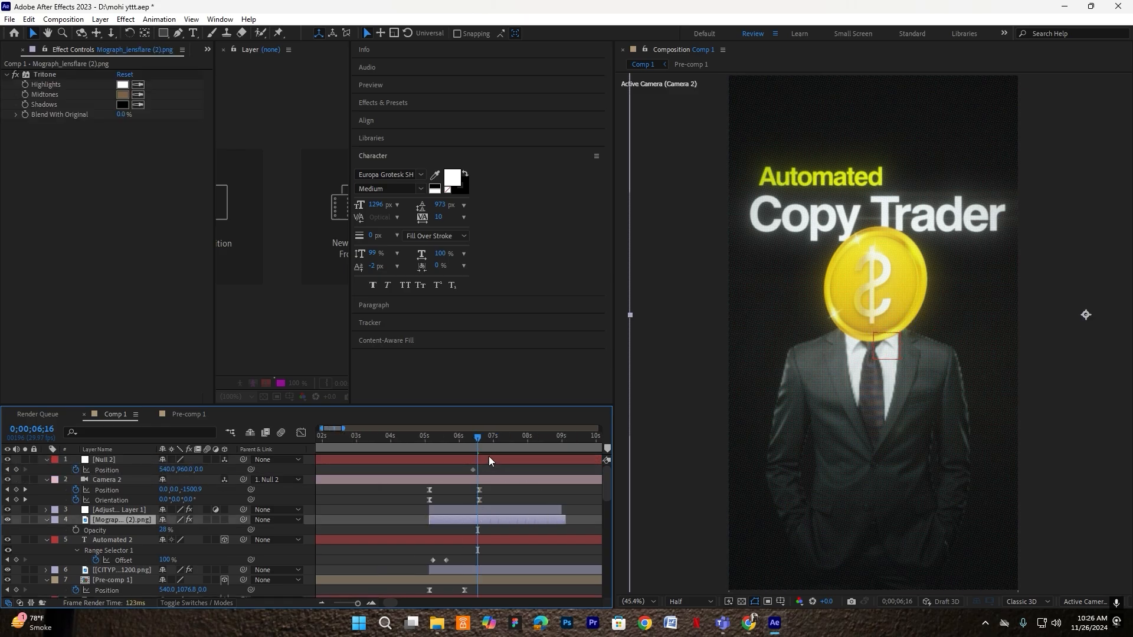
scroll(489, 457, "up", 2)
left_click_drag(529, 439, 543, 448)
scroll(531, 453, "down", 1)
left_click(547, 459)
scroll(519, 484, "down", 4)
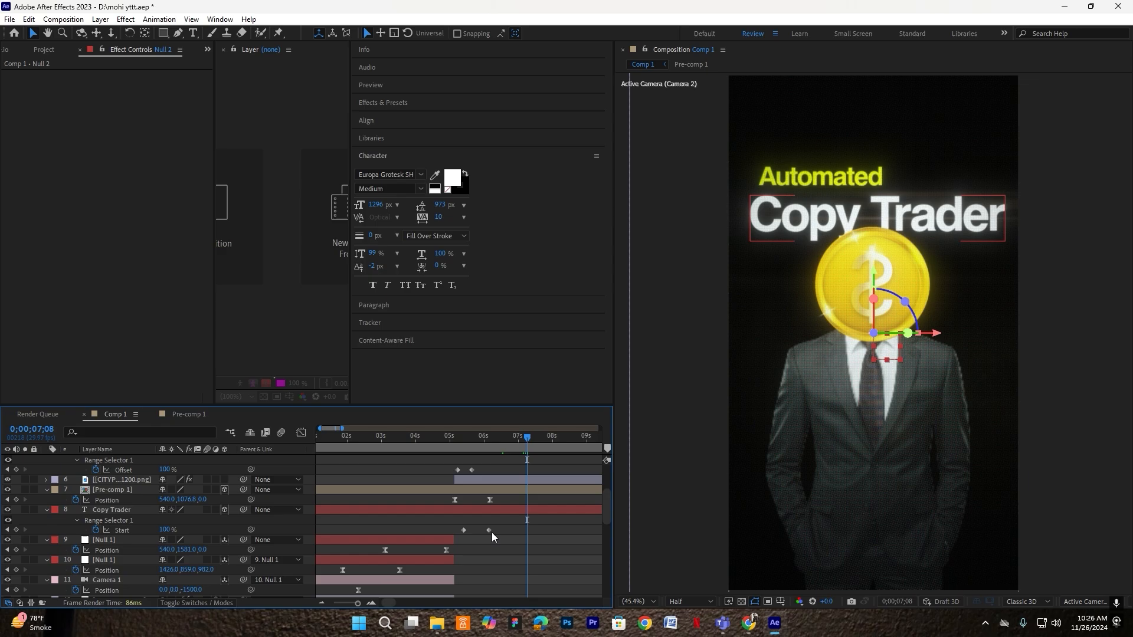
scroll(511, 524, "down", 2)
scroll(565, 531, "down", 8)
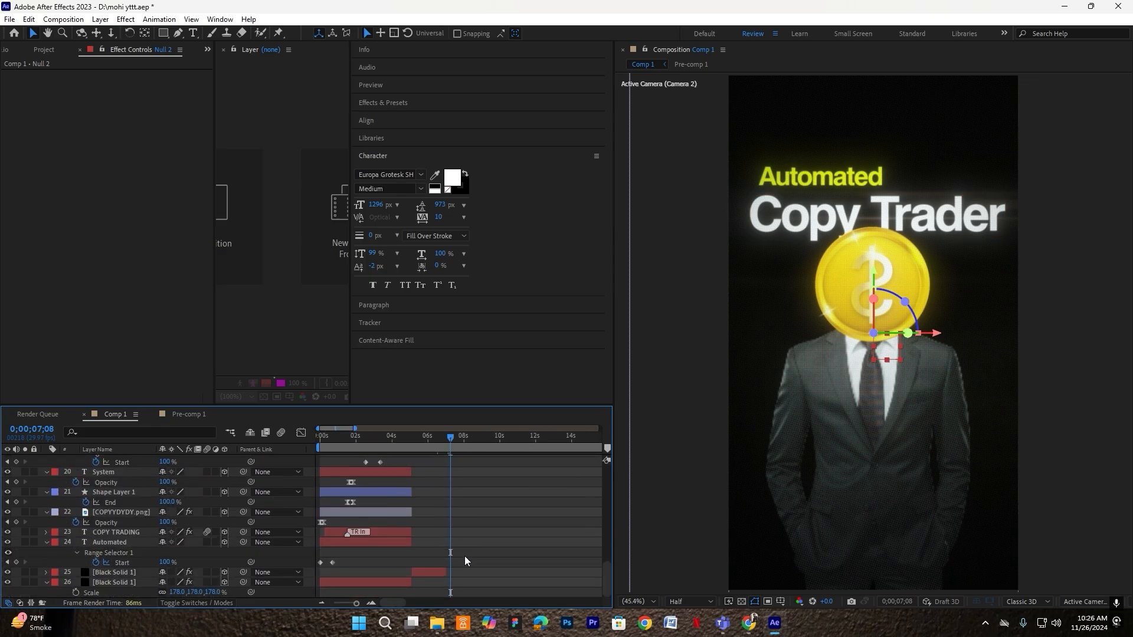
left_click_drag(446, 572, 610, 581)
scroll(531, 519, "up", 10)
scroll(462, 463, "up", 2)
Set the camera null's Z position to 434 at 0;00;07;16 to push the view closer
left_click(459, 460)
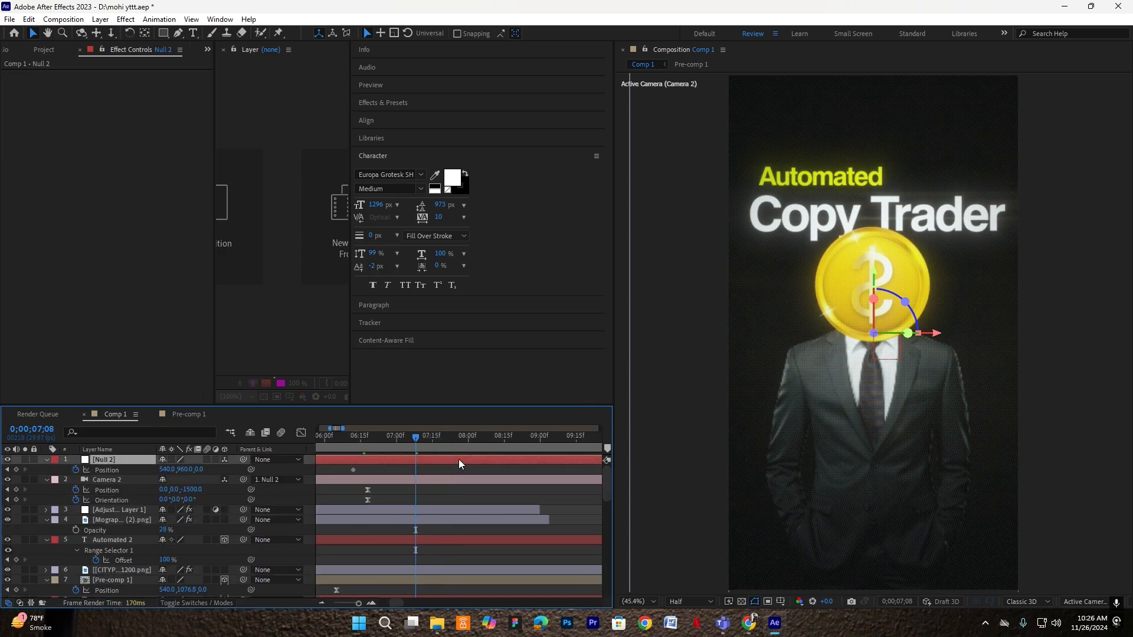
left_click(434, 442)
left_click_drag(192, 471, 481, 493)
scroll(435, 473, "down", 2)
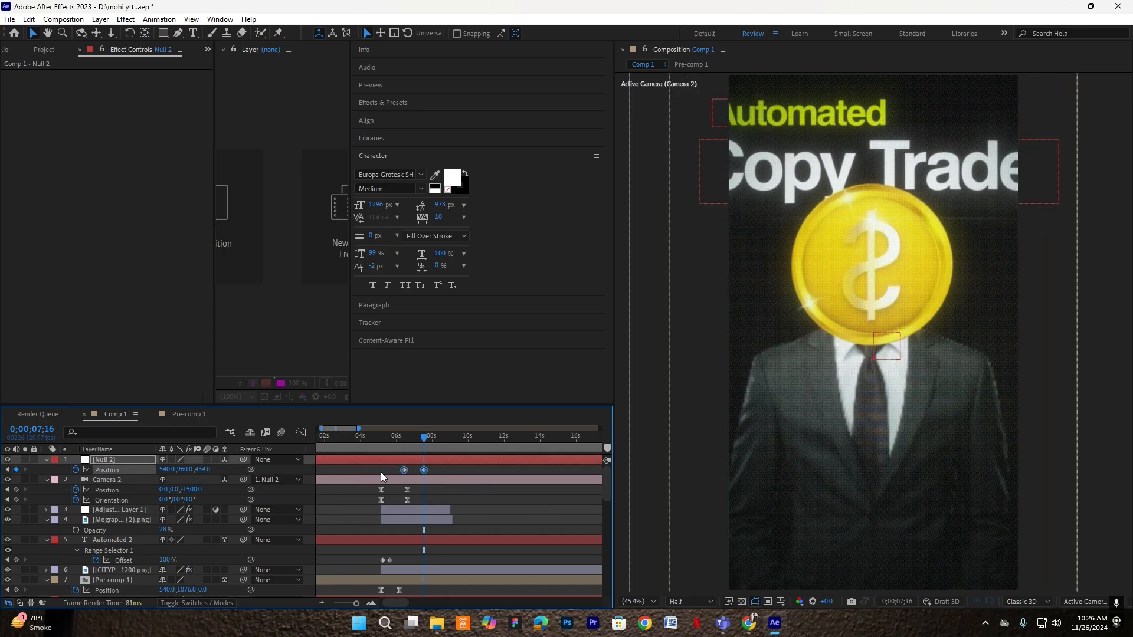
Easy-ease the null's position keyframes and stretch the incoming influence of the last one for a long slow-down
scroll(380, 472, "up", 3)
key("F9")
left_click(302, 432)
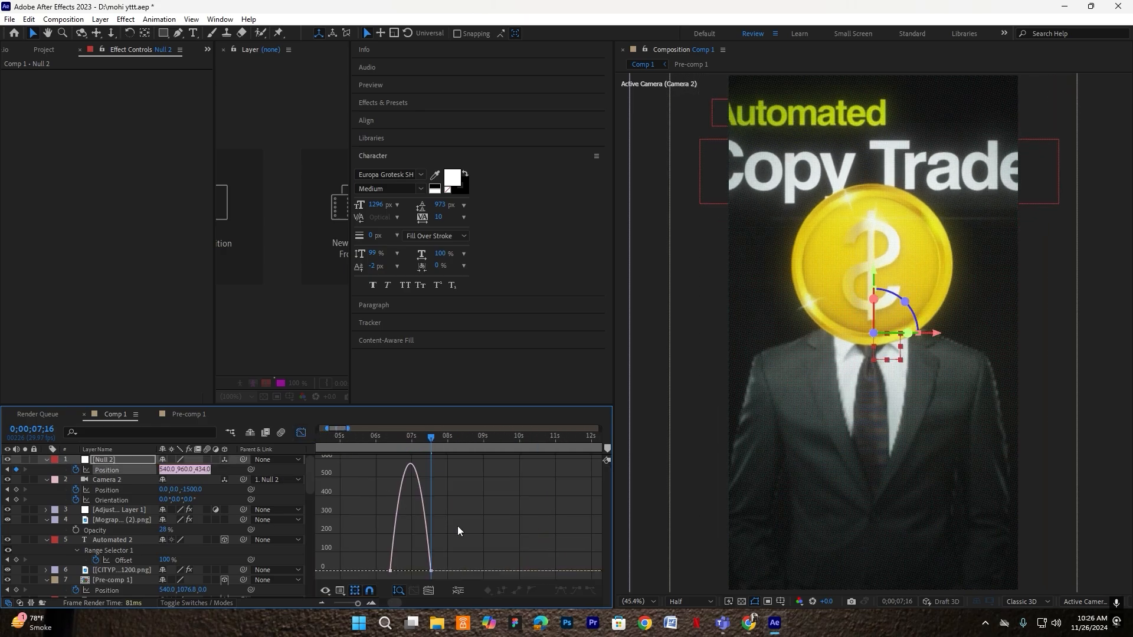
scroll(448, 573, "up", 2)
left_click_drag(527, 569, 441, 565)
key("shift+F3")
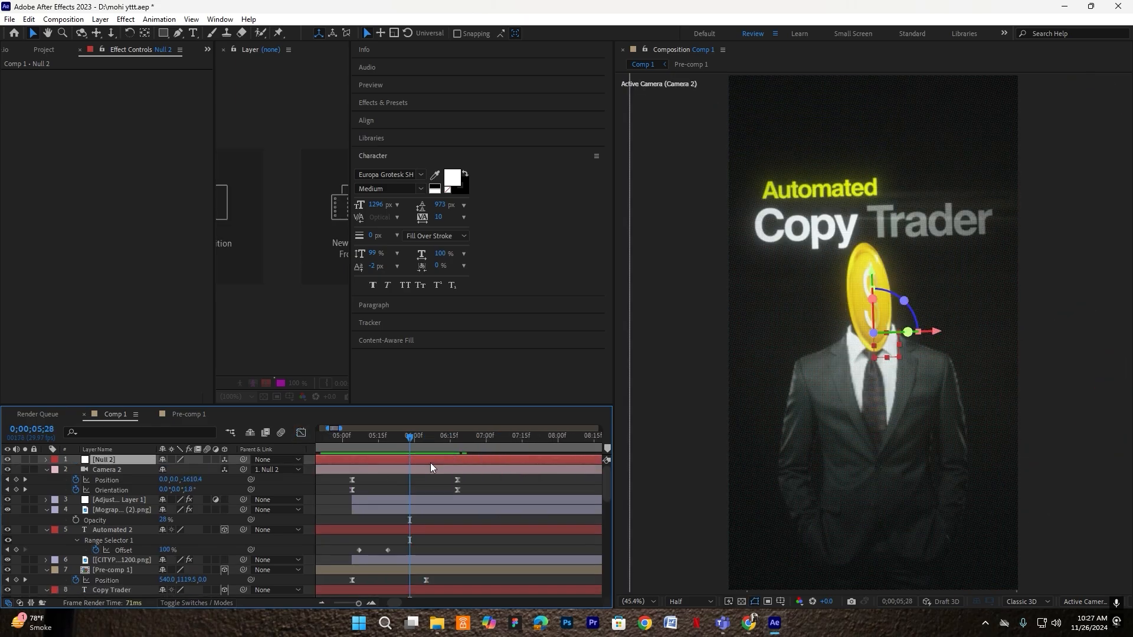
Undo the last two changes, shift the null's position keyframes slightly earlier to overlap the camera move, and preview the result
left_click(425, 466)
key("ctrl+z")
key("ctrl+z")
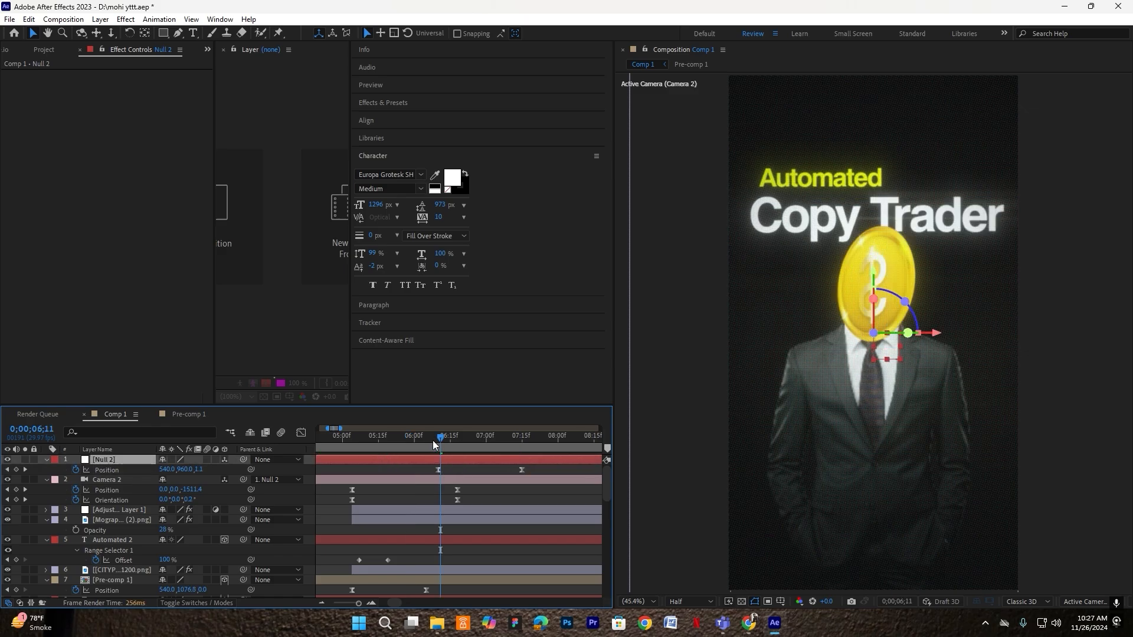
left_click_drag(433, 440, 347, 440)
key("space")
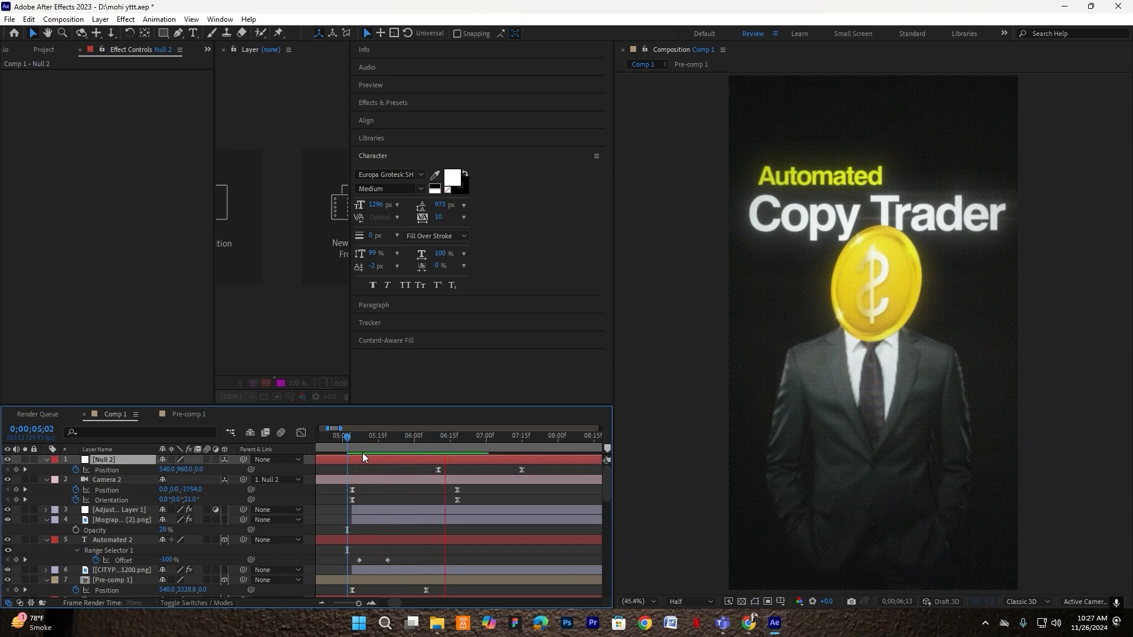
left_click(355, 449)
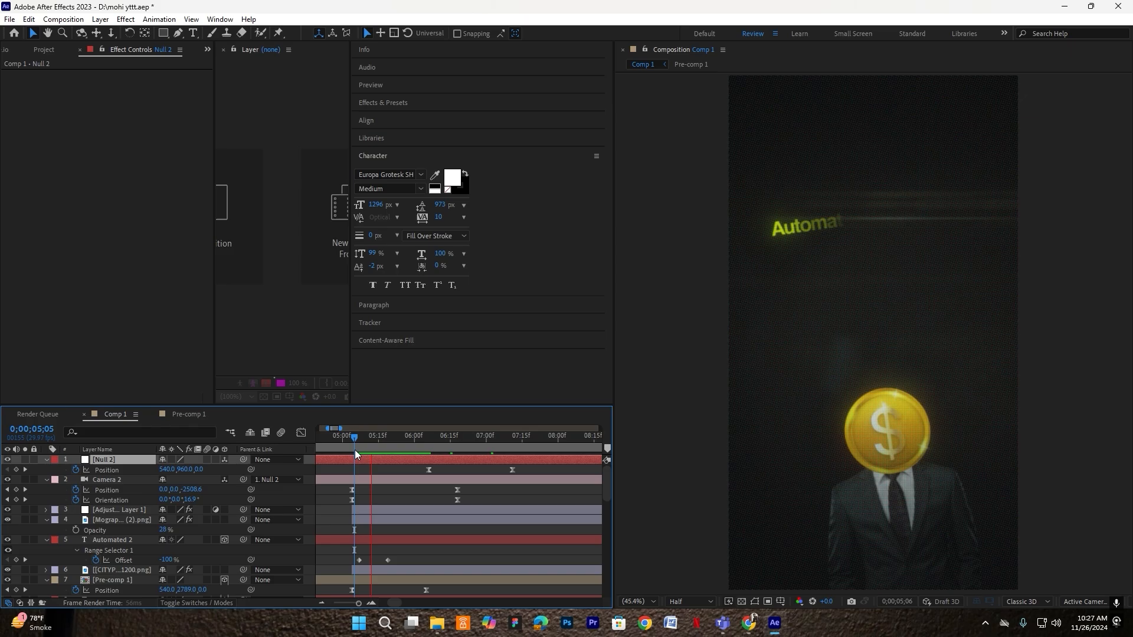
key("space")
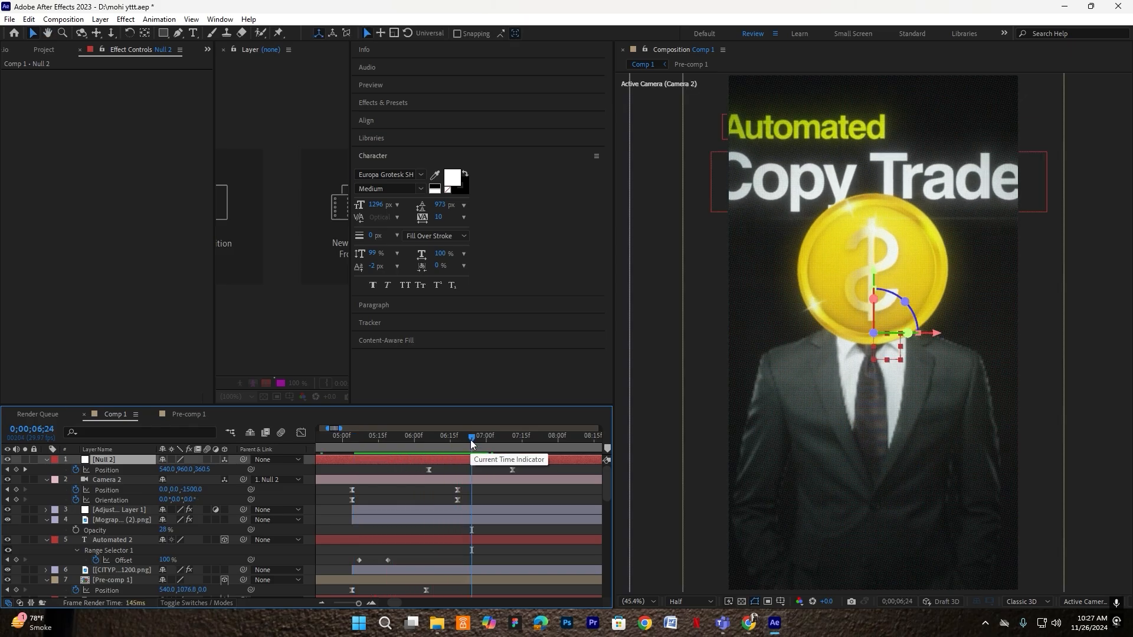
Trim the ends of the Automated 2, CITYP image, Pre-comp 1 and Copy Trader layers to 0;00;06;21
mouse_move(470, 440)
left_mouse_down()
mouse_move(440, 445)
mouse_move(463, 448)
left_mouse_up()
left_click(466, 482)
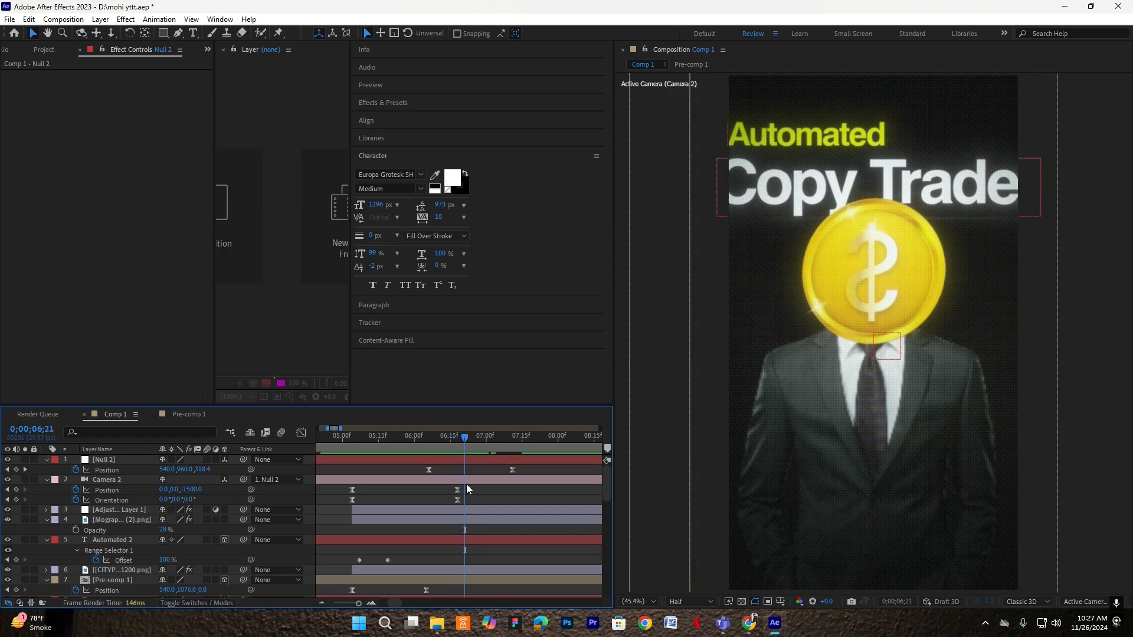
scroll(469, 492, "down", 1)
left_click(466, 483)
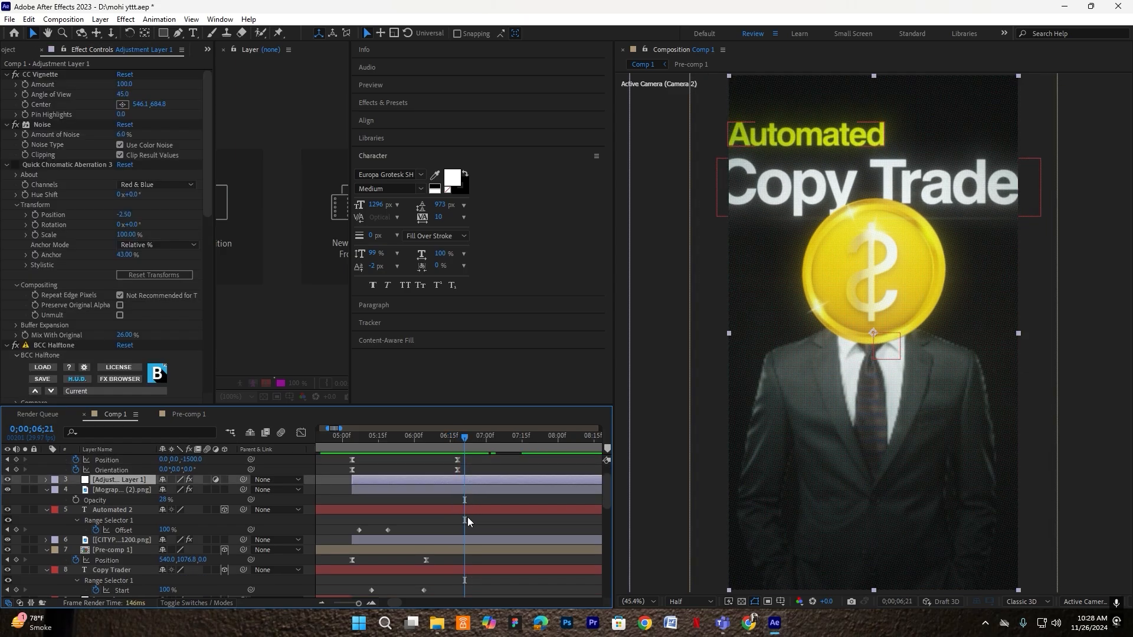
left_click(468, 510)
left_click(467, 570, "shift")
key("alt+bracketright")
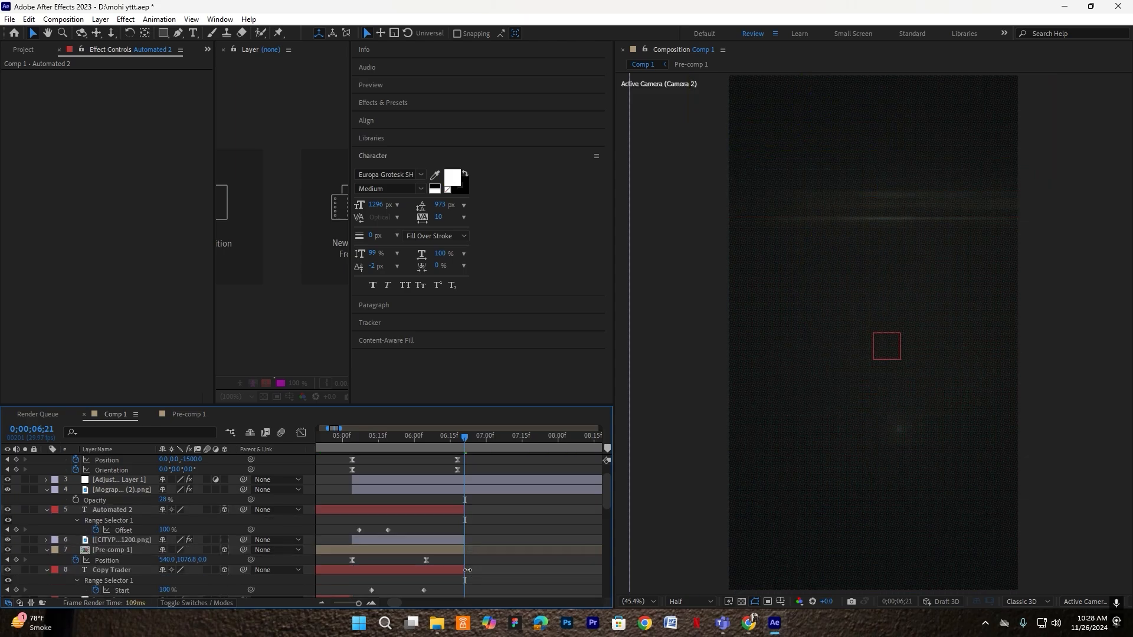
scroll(493, 540, "up", 1)
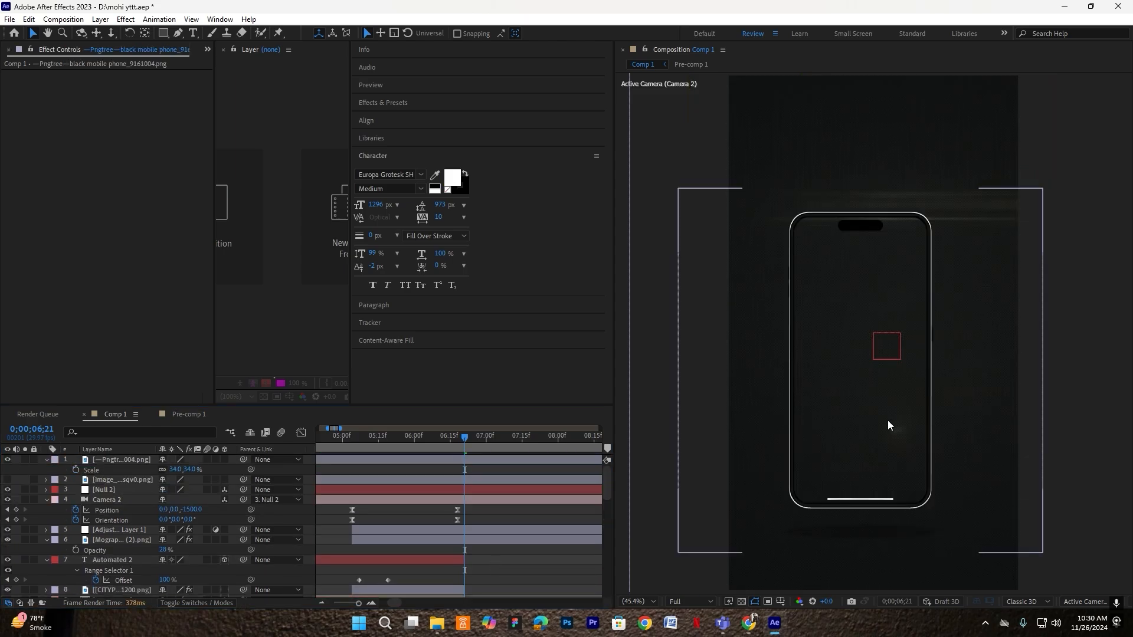
Centre the phone frame image in the composition and briefly show the app screenshot layer before hiding it again
left_click(882, 421)
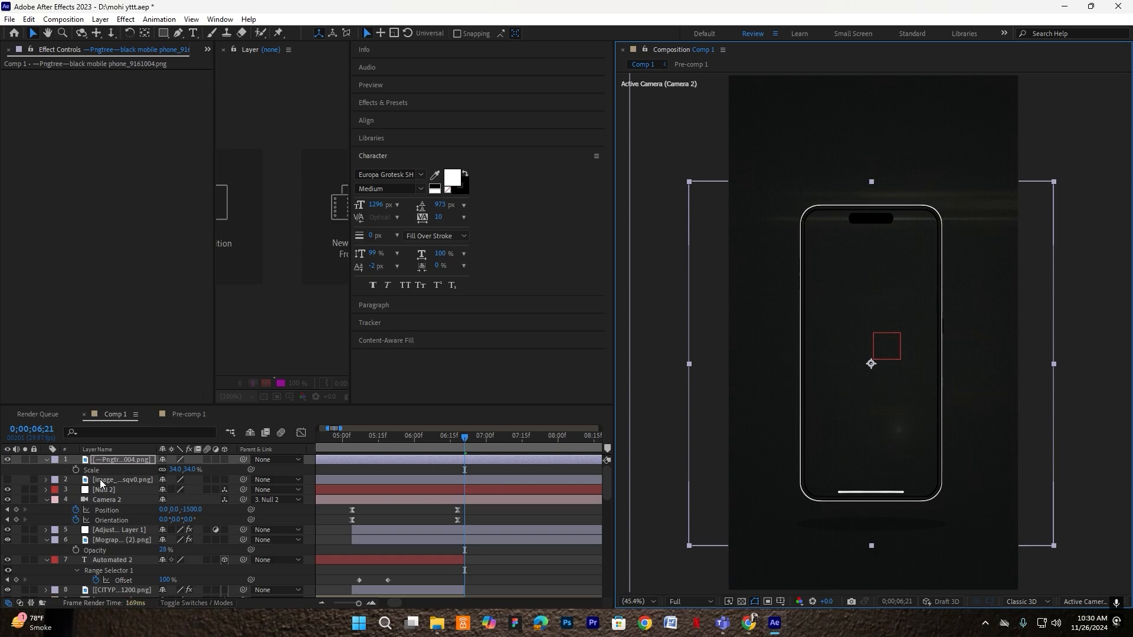
left_click(101, 480)
left_click(8, 480)
left_click_drag(109, 480, 113, 455)
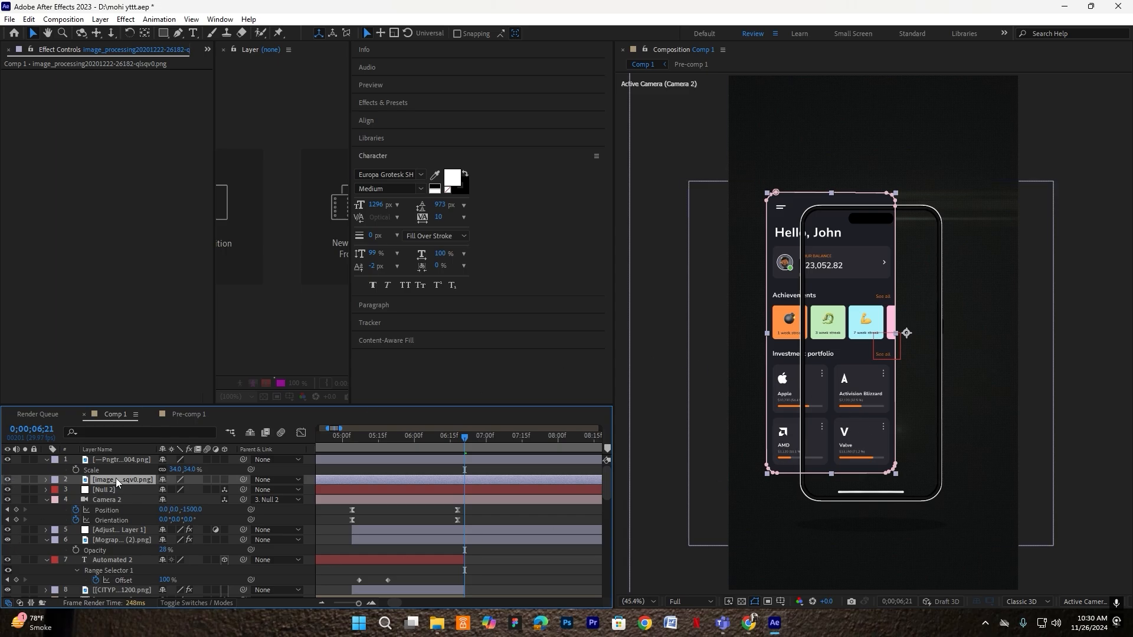
left_click(7, 480)
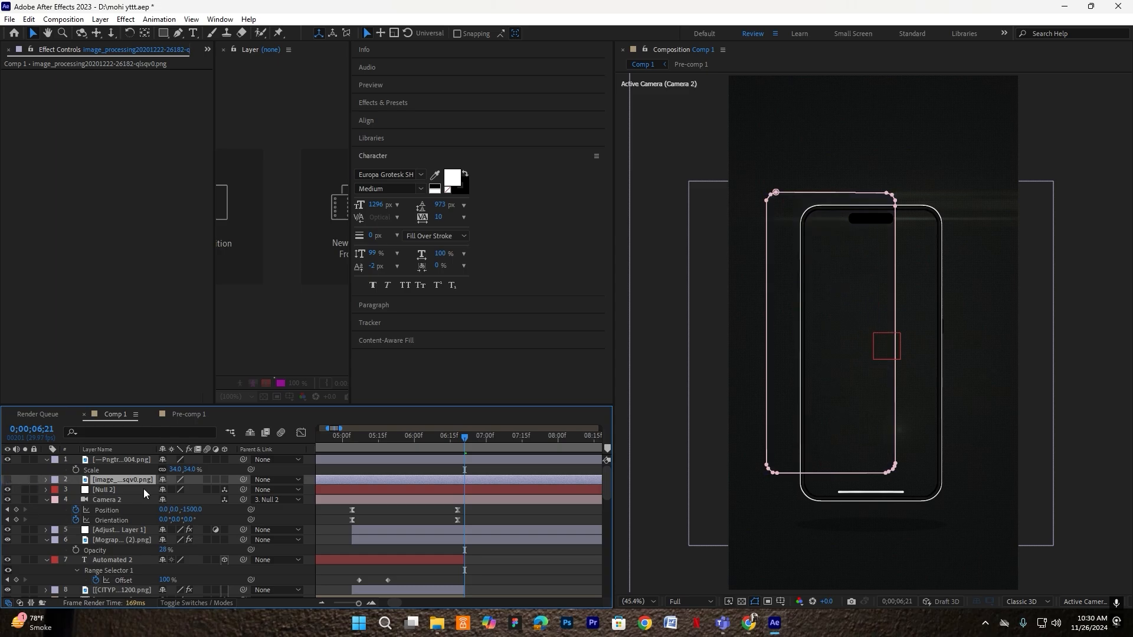
Start a new white-filled shape with the Pen tool by tracing the inner upper corners of the phone screen
left_click(178, 33)
scroll(814, 228, "up", 4)
left_click(784, 252)
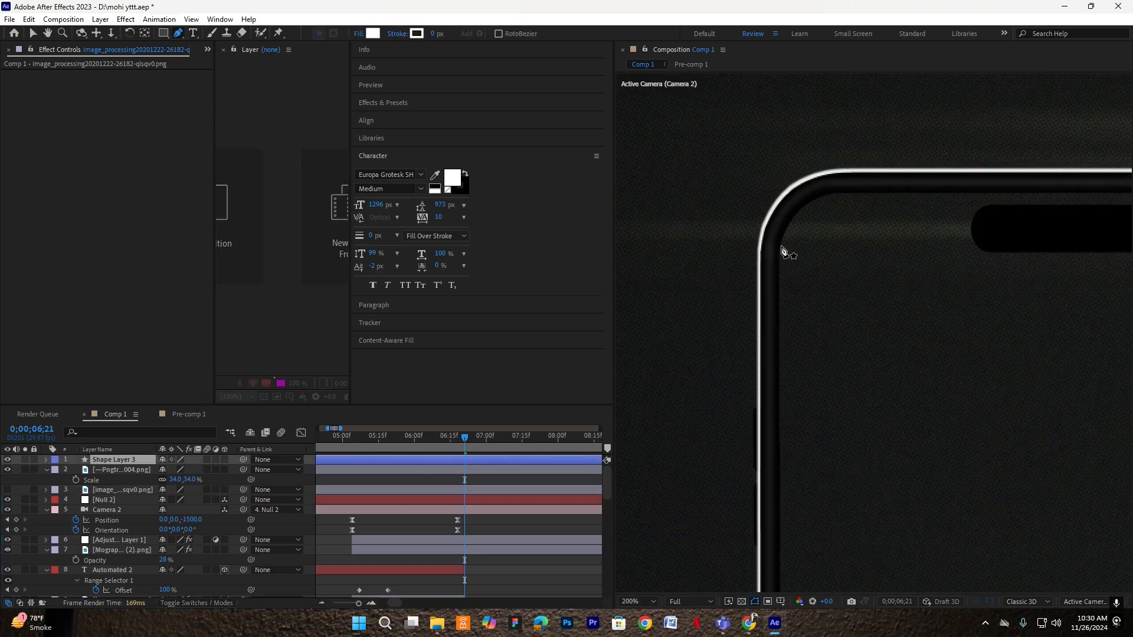
left_click_drag(781, 247, 790, 232)
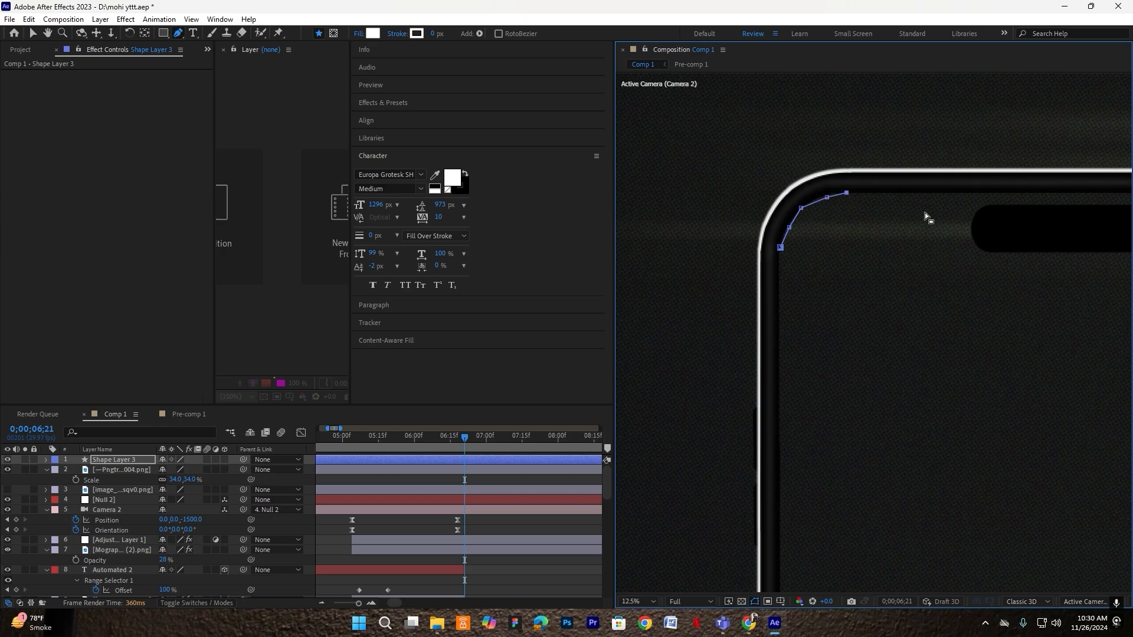
scroll(903, 210, "up", 4)
left_click(901, 203)
left_click(915, 207)
left_click(925, 219)
Trace the phone screen's lower corners and close the shape so it fills the screen area
scroll(921, 352, "down", 3)
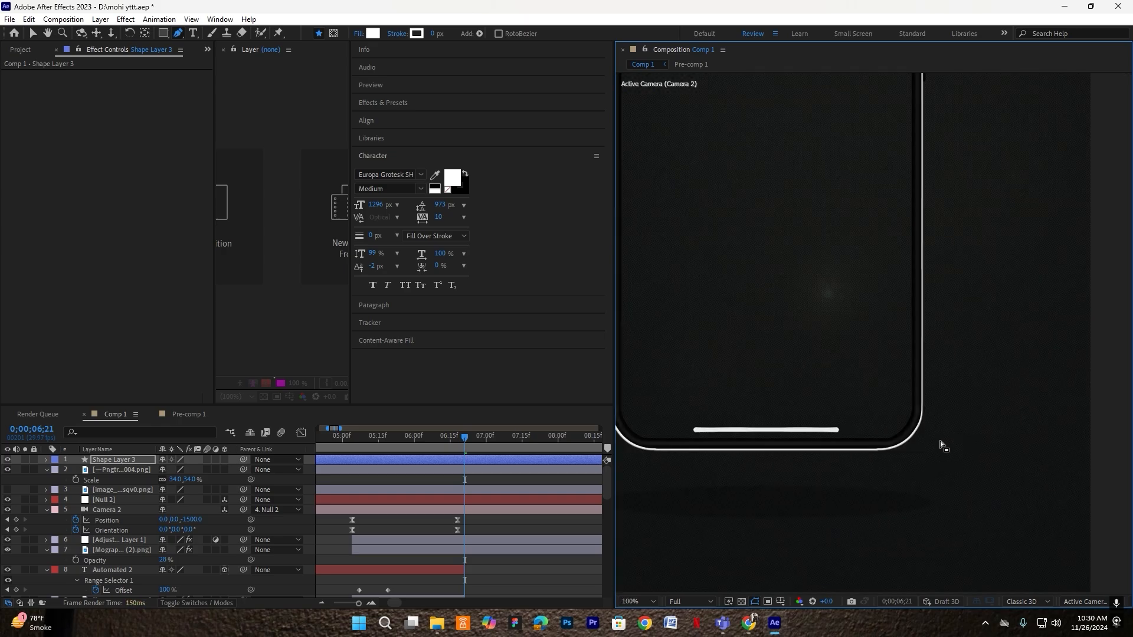
scroll(941, 445, "up", 3)
left_click(885, 369)
scroll(813, 443, "down", 5)
scroll(783, 450, "up", 4)
scroll(1066, 334, "up", 2)
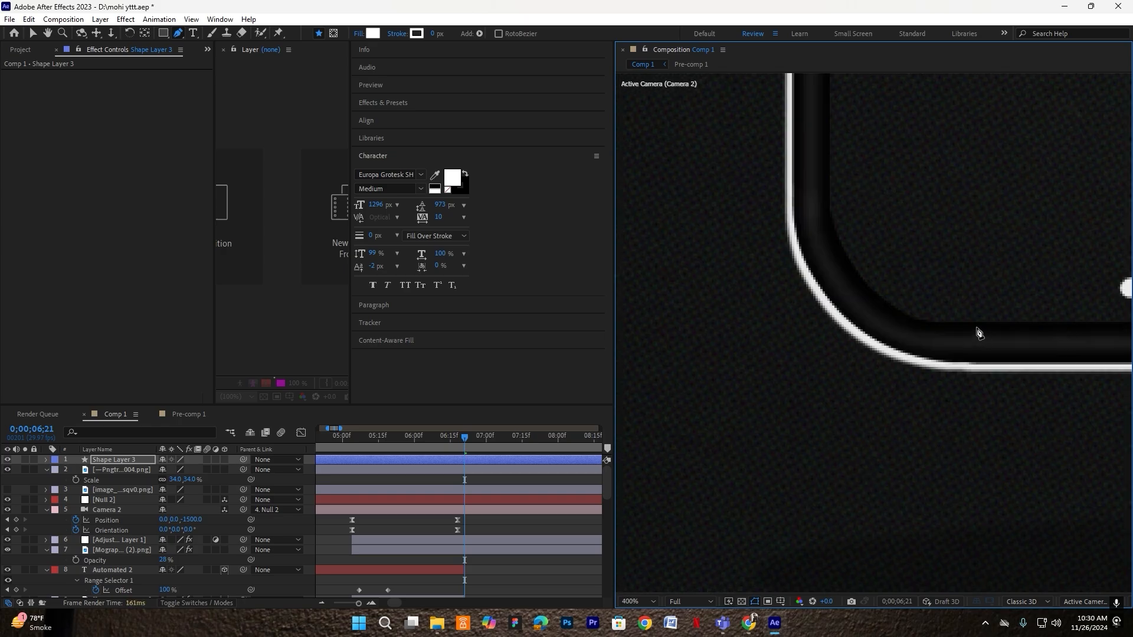
left_click(976, 327)
left_click(933, 321)
left_click(906, 314)
left_click(865, 277)
left_click(833, 227)
left_click(635, 382)
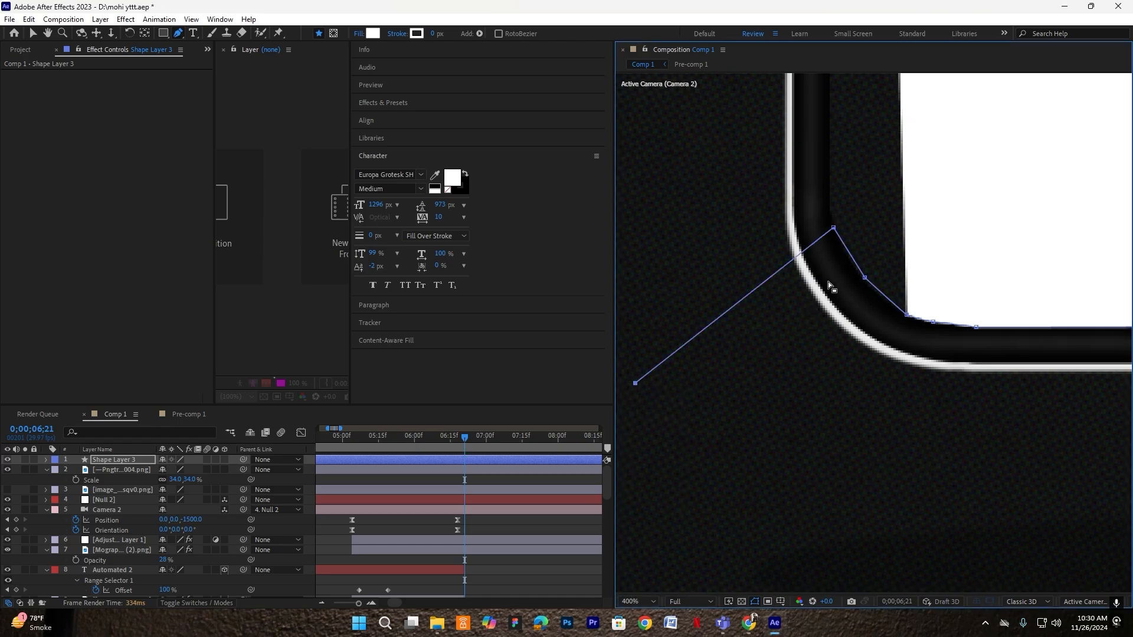
scroll(829, 286, "down", 6)
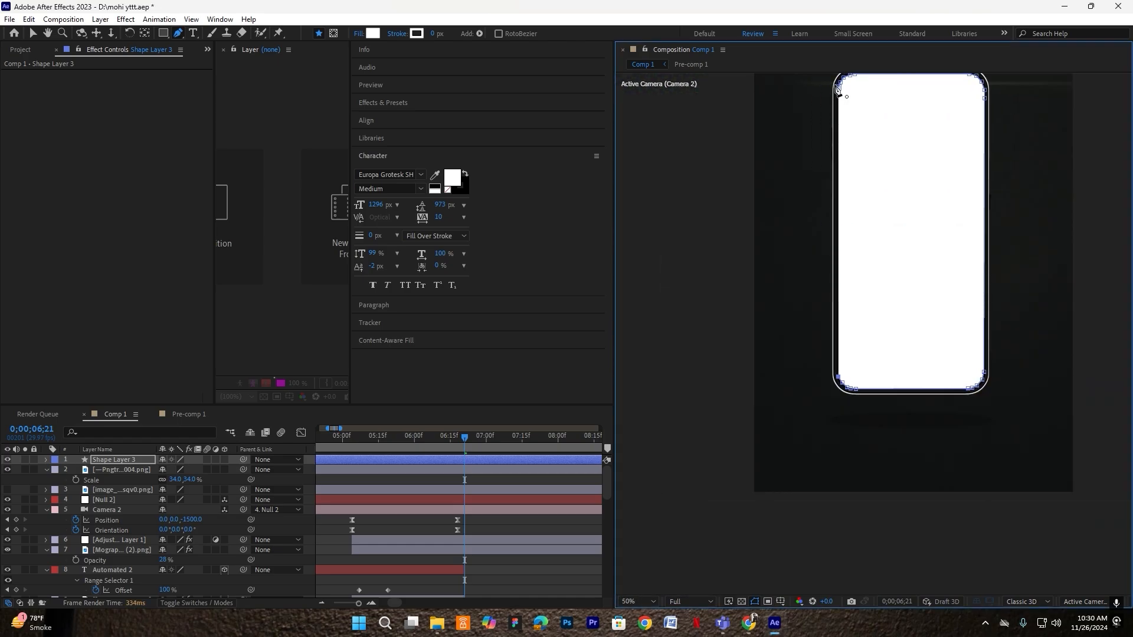
Fit the composition in view and place Shape Layer 3 directly beneath the phone frame layer
left_click(634, 601)
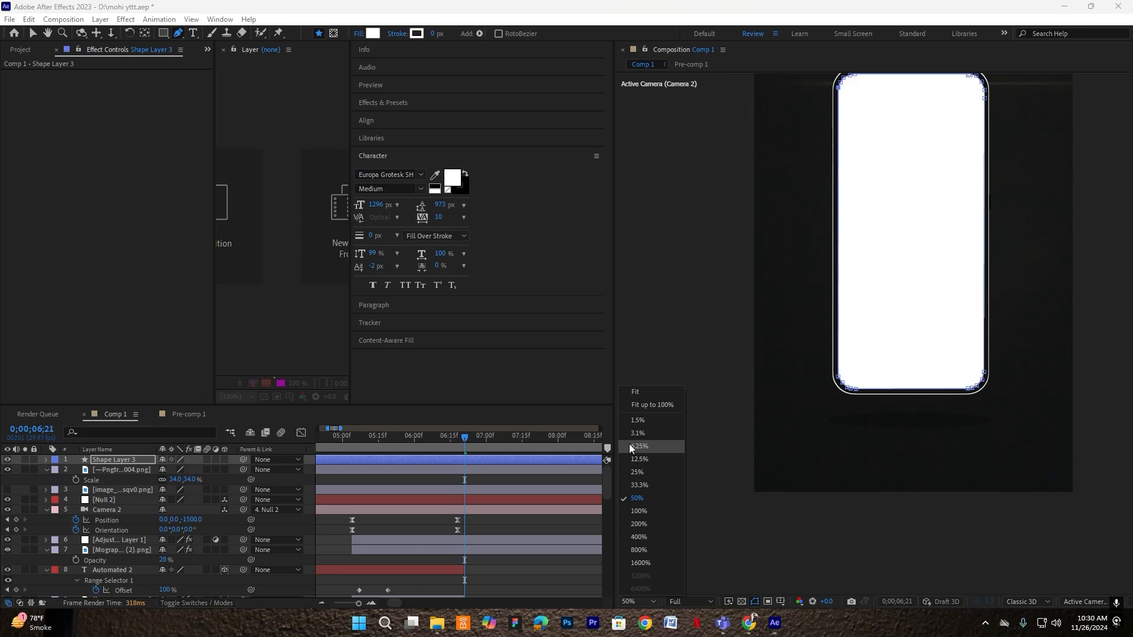
left_click(640, 396)
left_click_drag(121, 461, 119, 479)
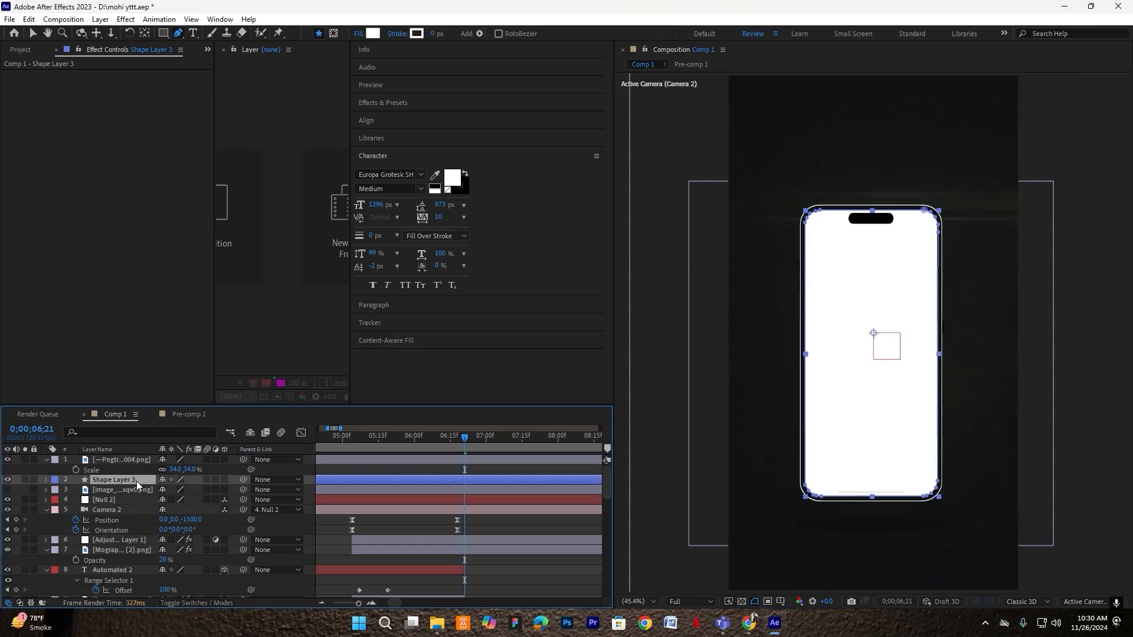
left_click(494, 526)
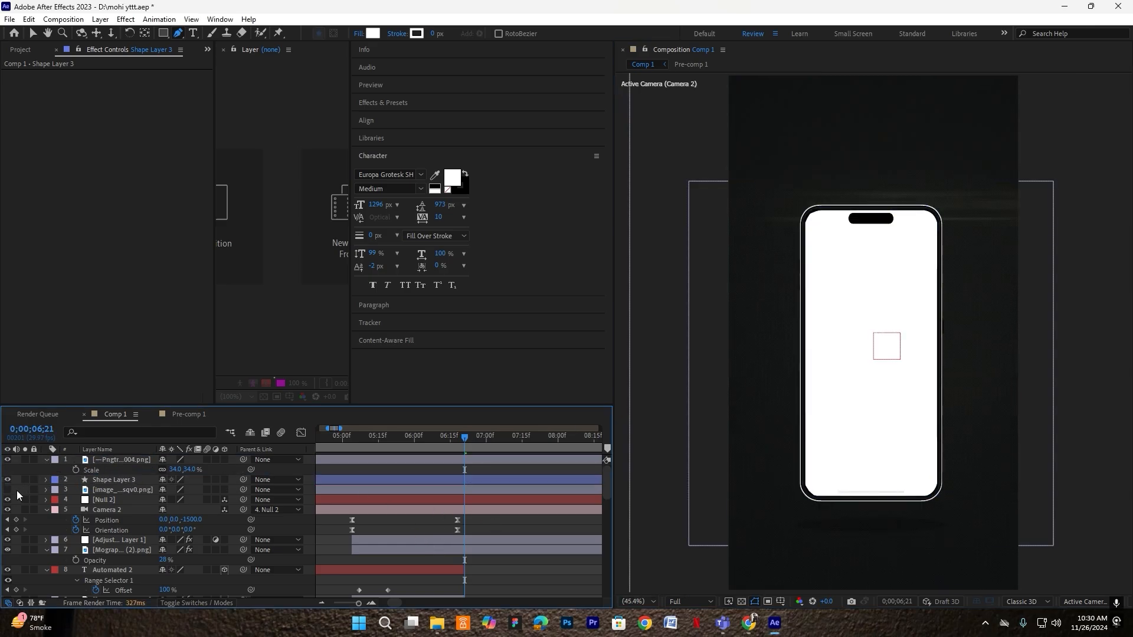
Show the app screenshot layer, stack it above Shape Layer 3, and position it over the phone screen
left_click_drag(118, 490, 159, 481)
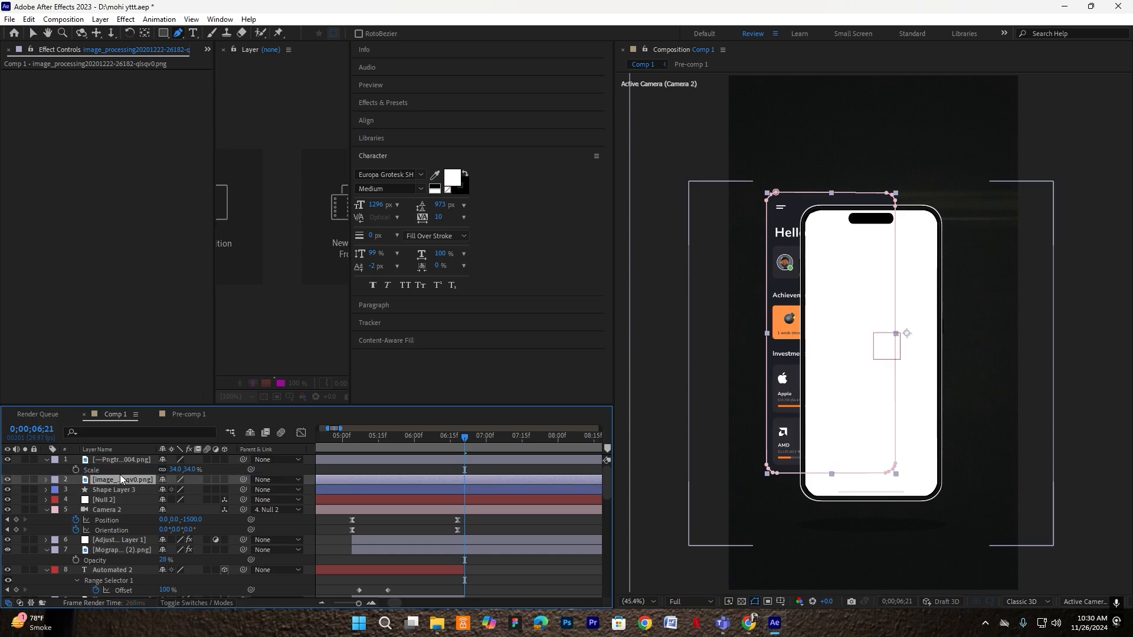
key("v")
left_click_drag(814, 437, 853, 453)
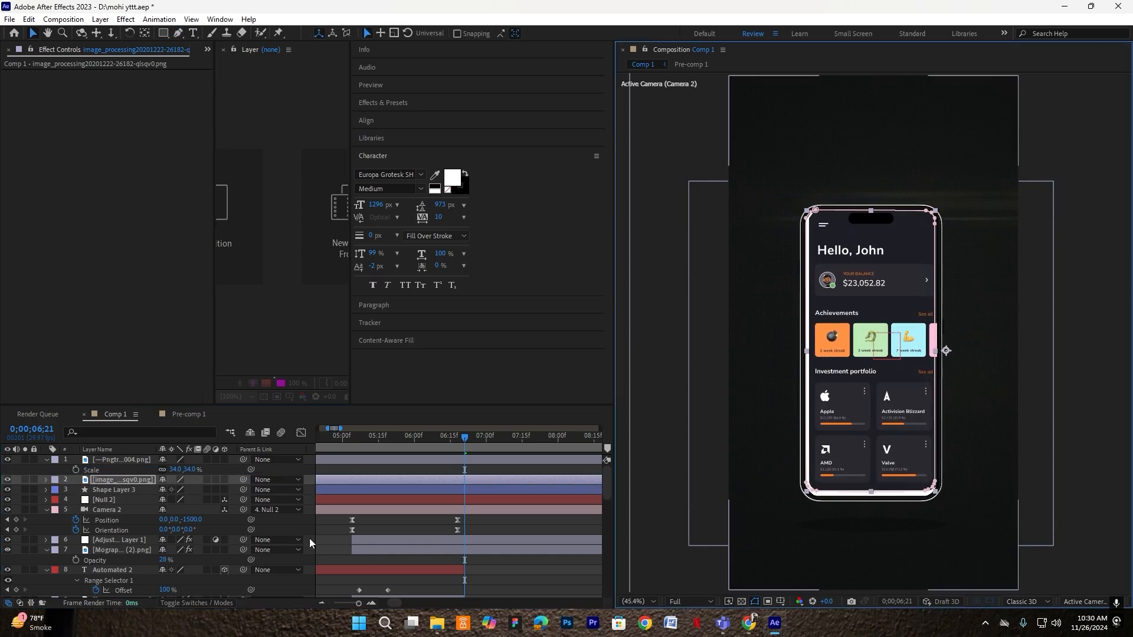
Use Shape Layer 3 as the app screenshot's track matte and scale the screenshot to 105% to fill the phone screen
left_click(198, 603)
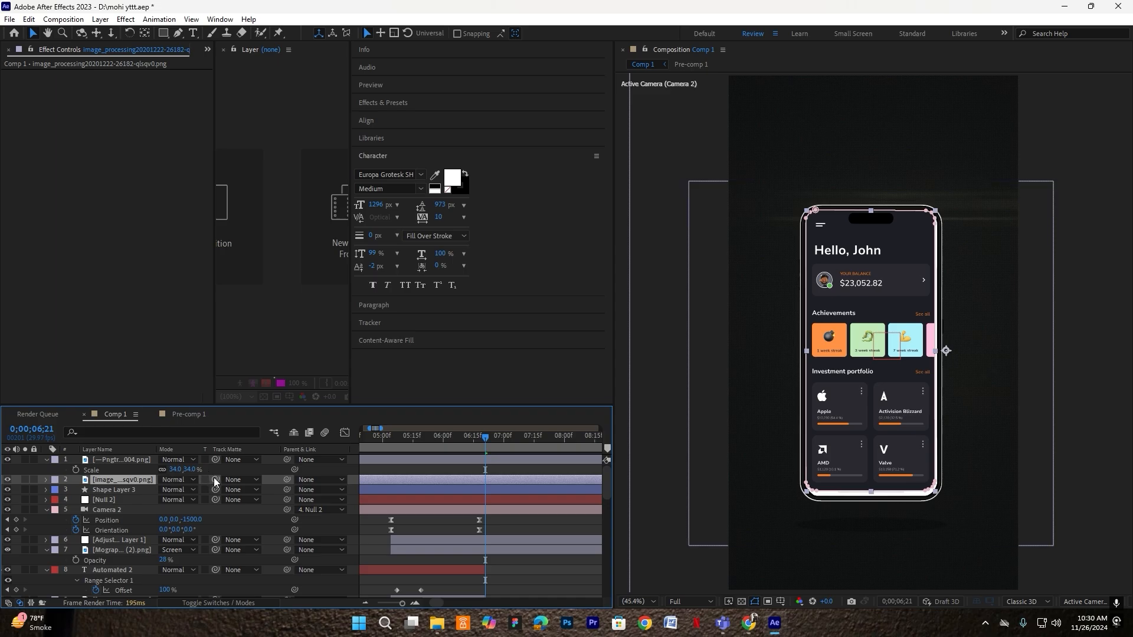
left_click_drag(129, 490, 128, 490)
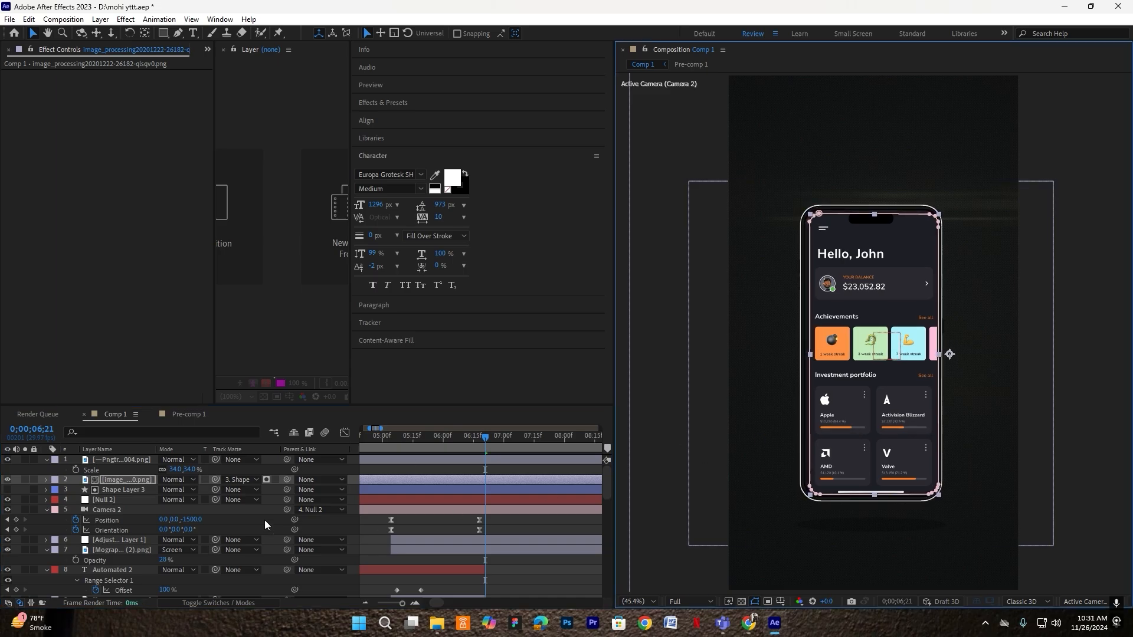
key("s")
left_click_drag(179, 489, 182, 489)
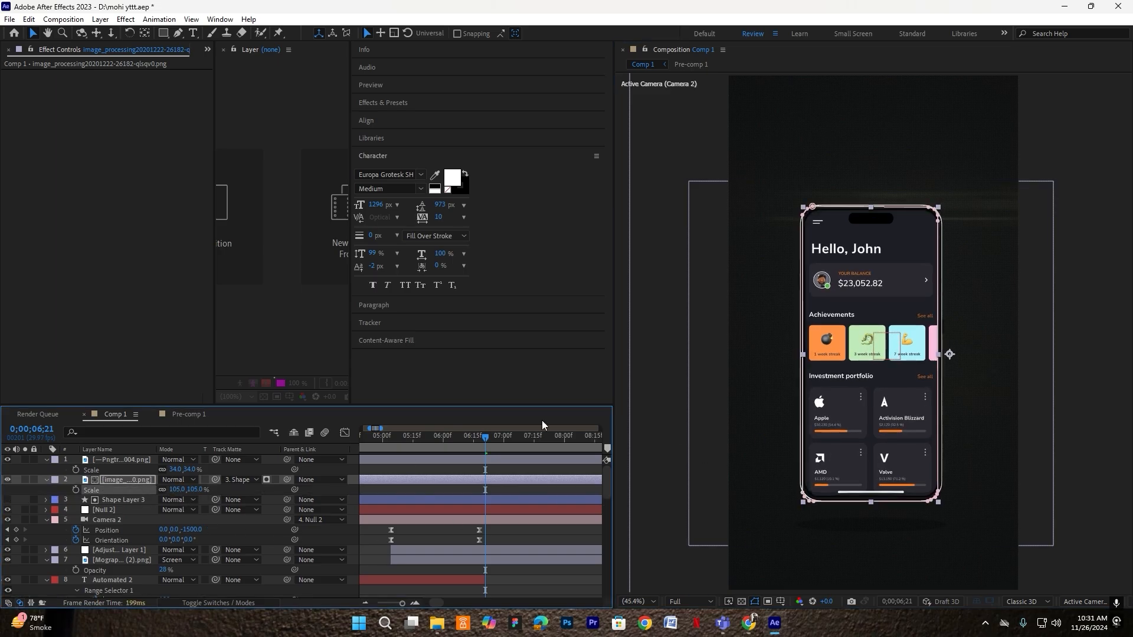
left_click_drag(877, 423, 876, 421)
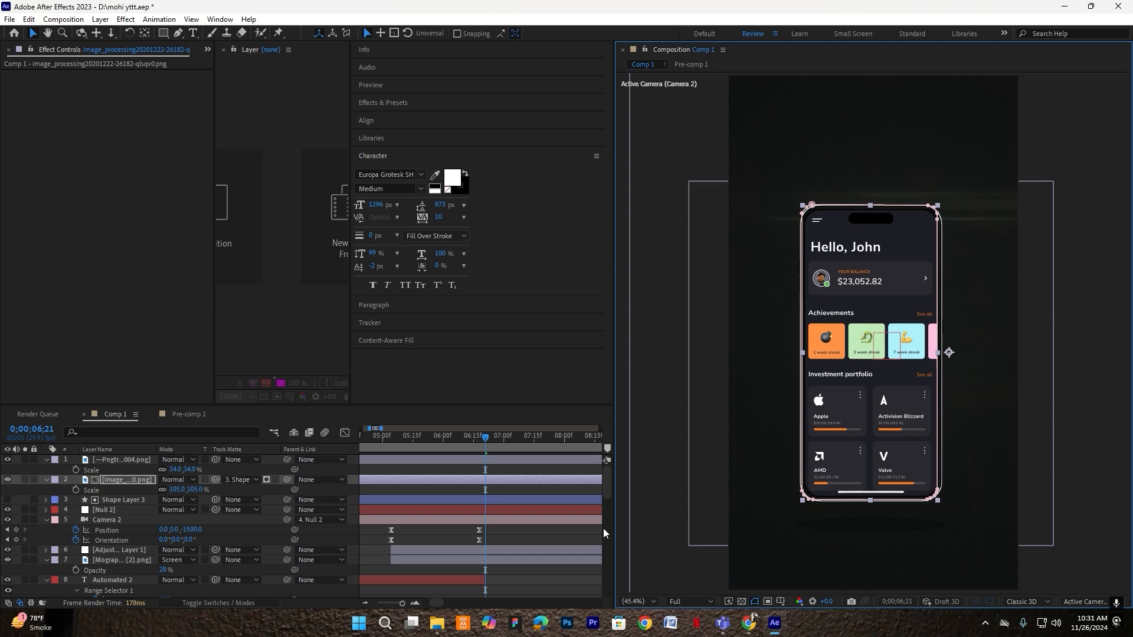
left_click(531, 491)
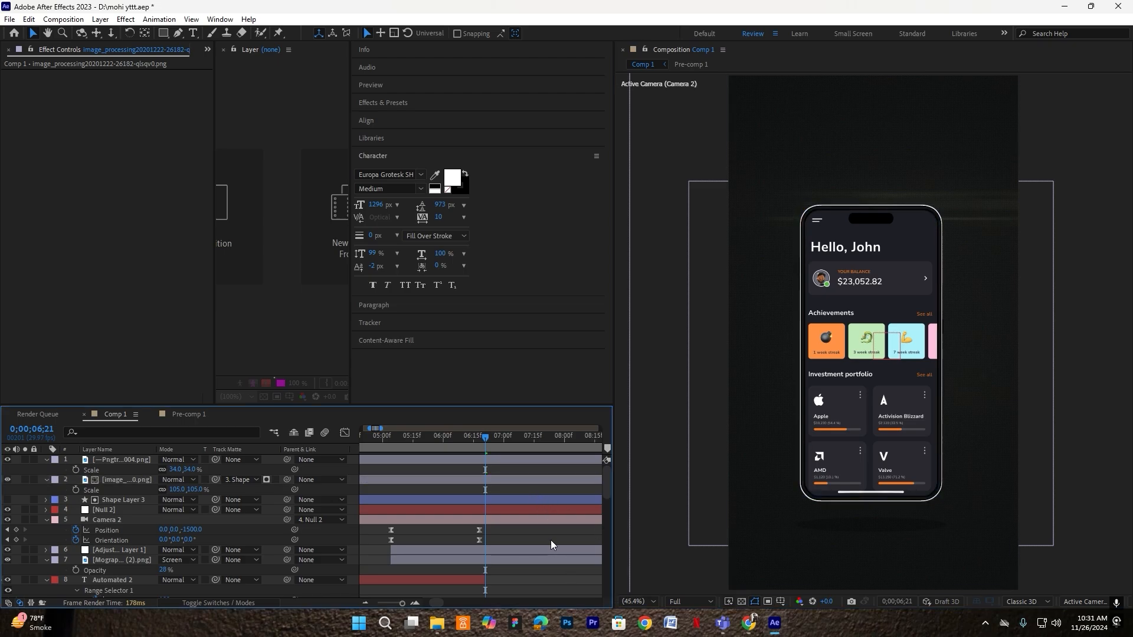
Pre-compose the phone frame, app screenshot and Shape Layer 3, moving all attributes into Pre-comp 2
left_click(116, 459)
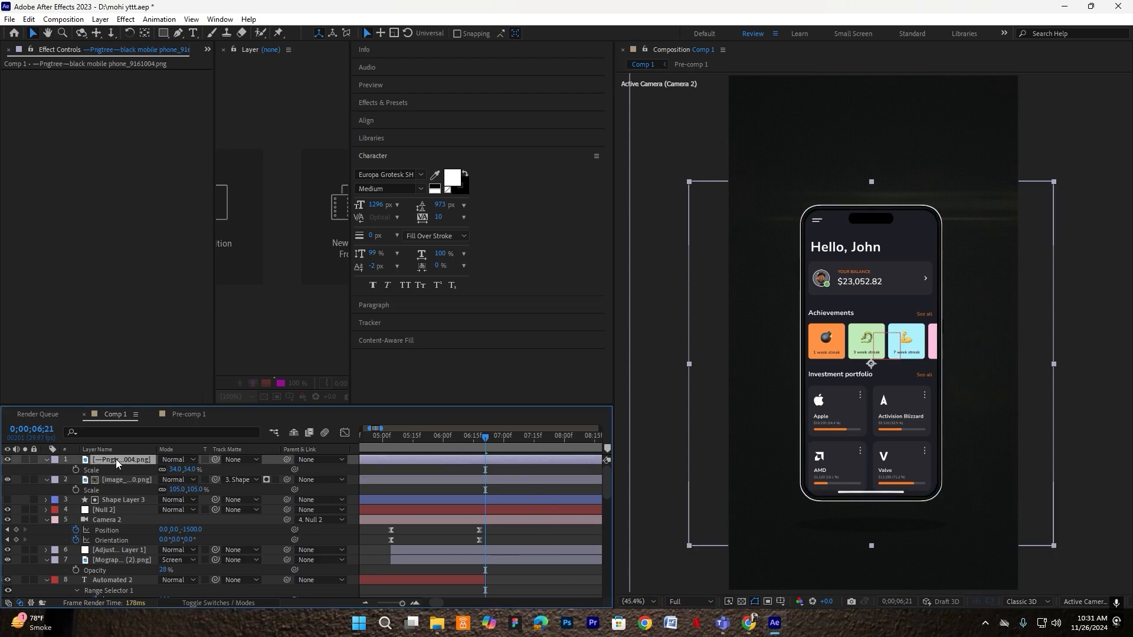
left_click(114, 480, "ctrl")
left_click(118, 500, "ctrl")
key("ctrl+shift+c")
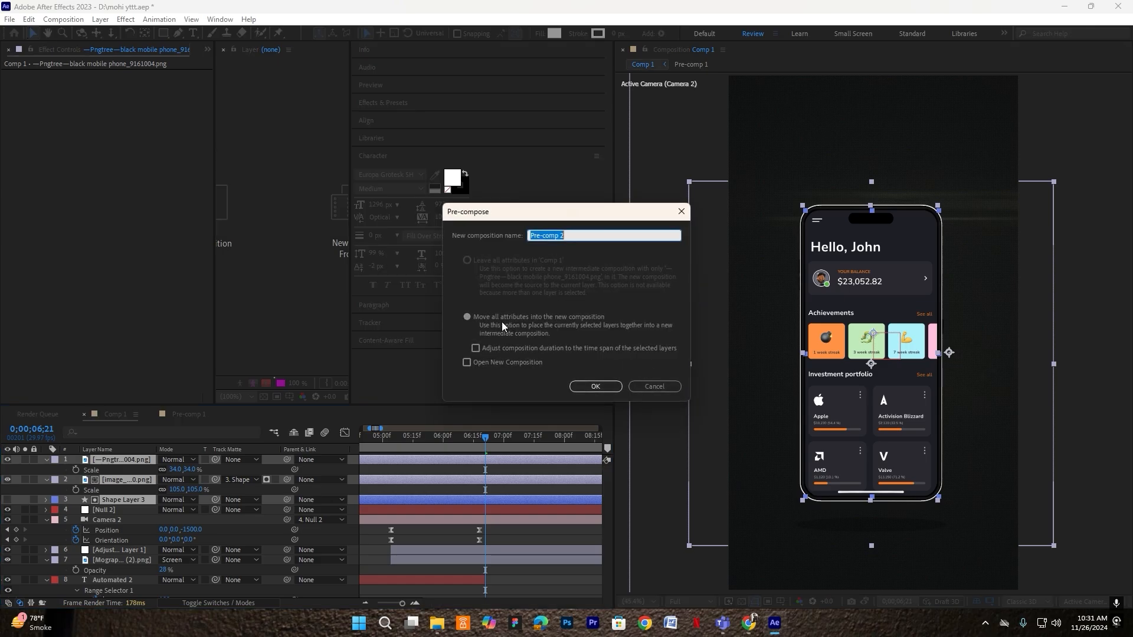
left_click(596, 388)
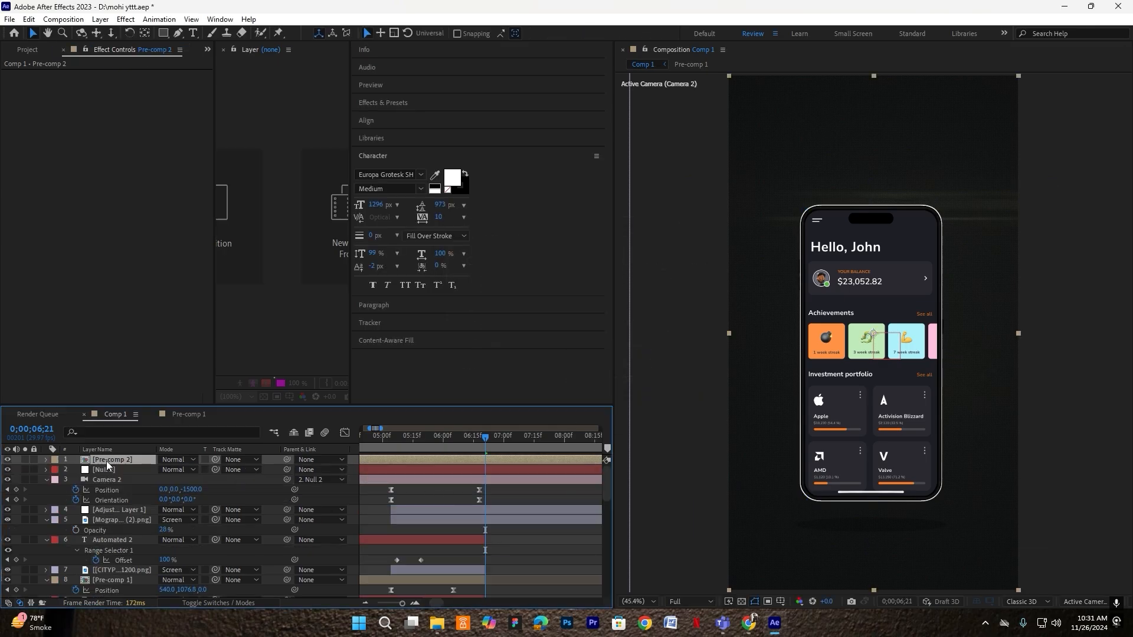
Move Pre-comp 2 below the adjustment layer, scale it to 90%, and centre the phone vertically in the frame
left_click_drag(107, 465, 110, 515)
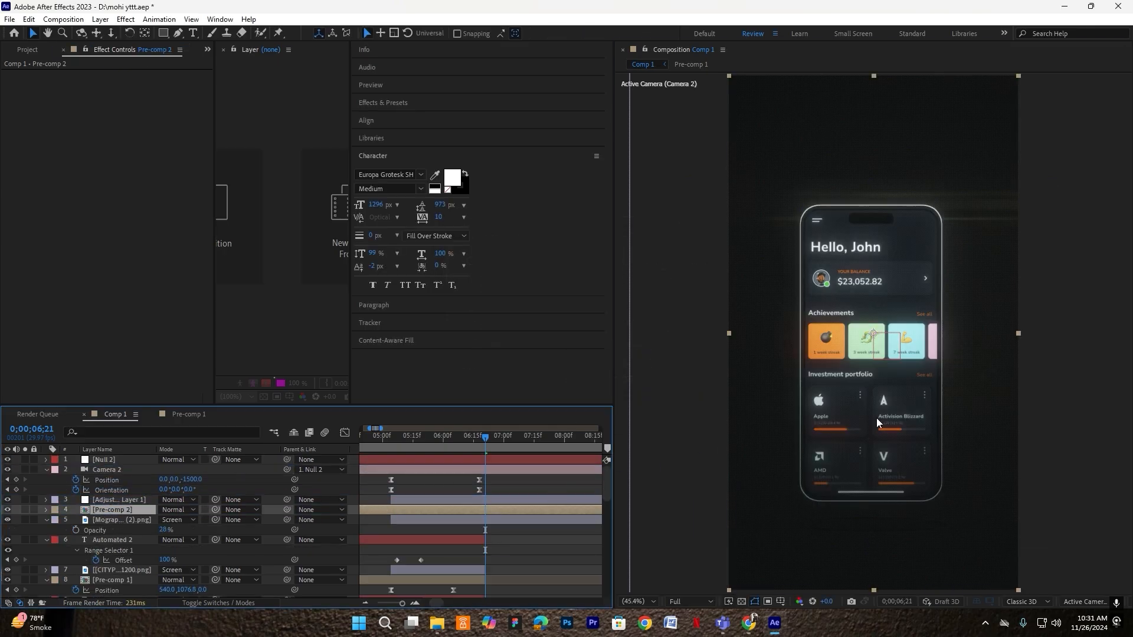
key("s")
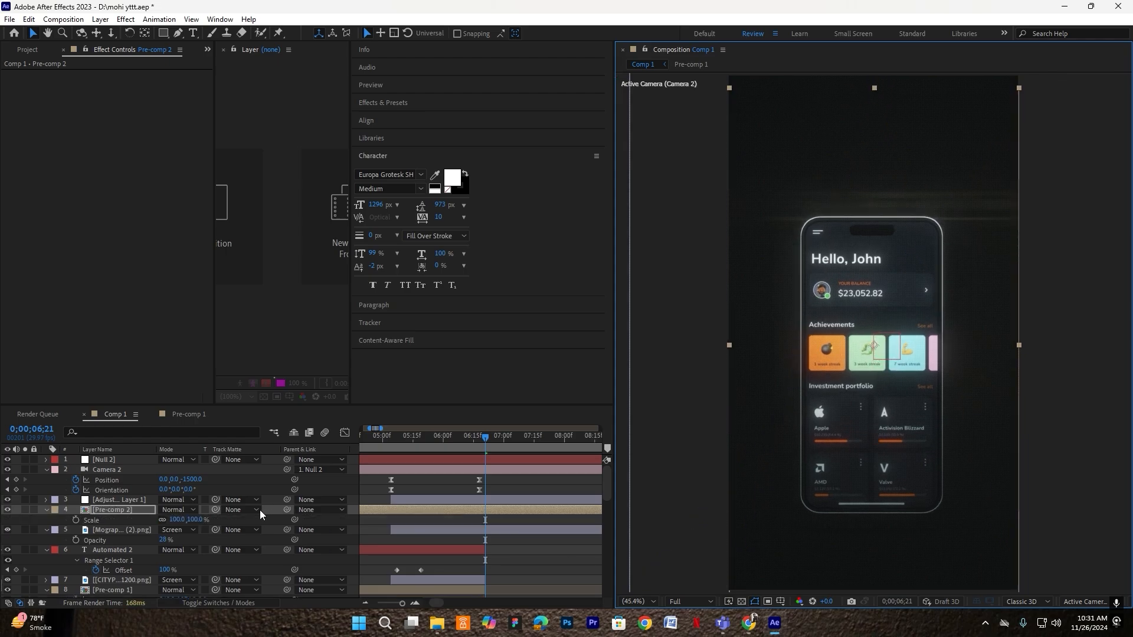
left_click(177, 520)
key("Return")
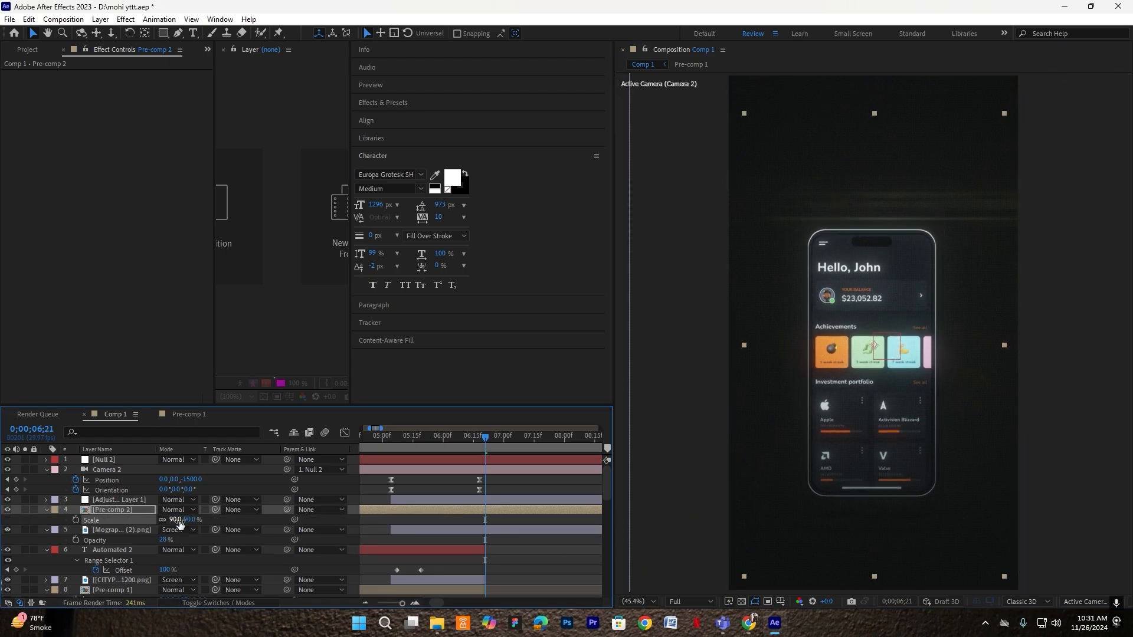
left_click_drag(865, 378, 864, 360)
Make Pre-comp 2 a 3D layer and move it below the Mograph image layer
left_click(239, 602)
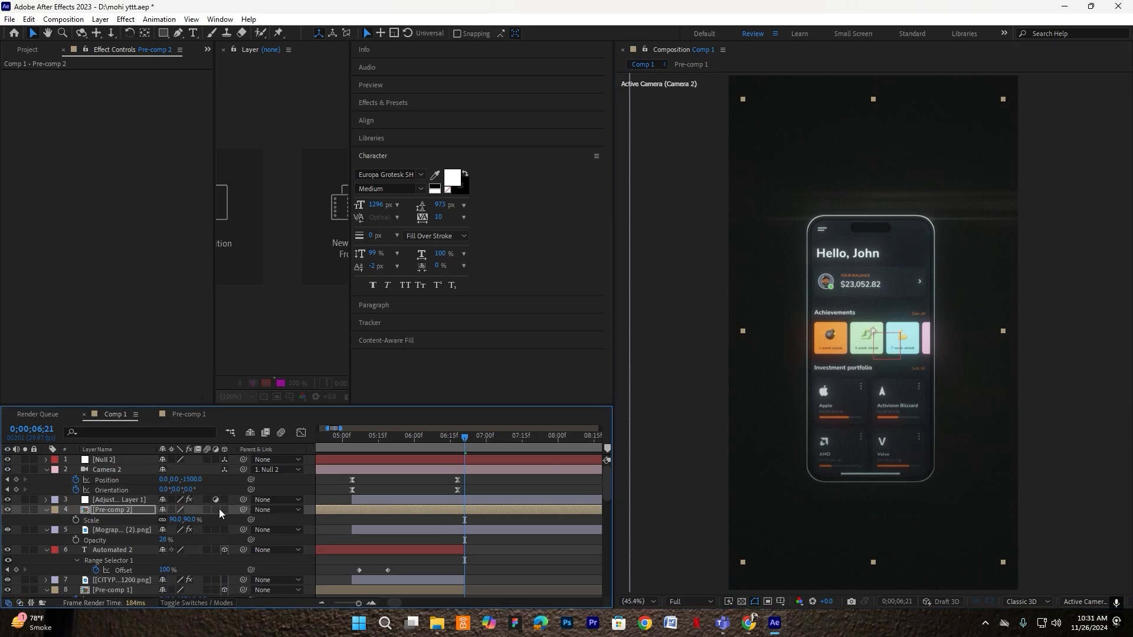
left_click(216, 509)
left_click(224, 510)
scroll(458, 536, "down", 3)
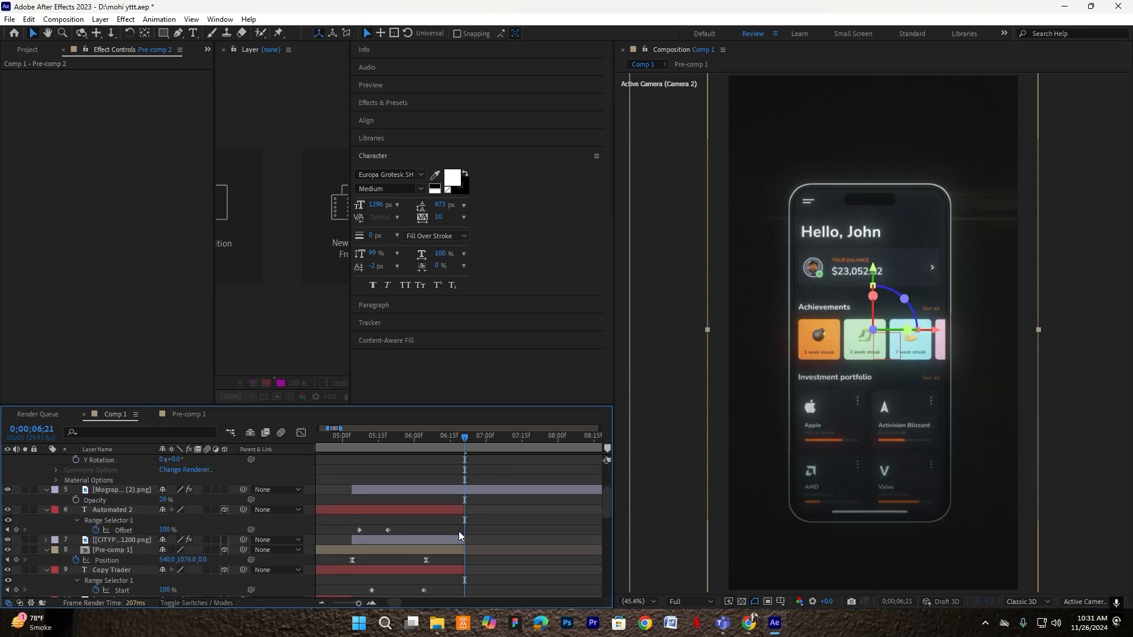
scroll(460, 513, "up", 3)
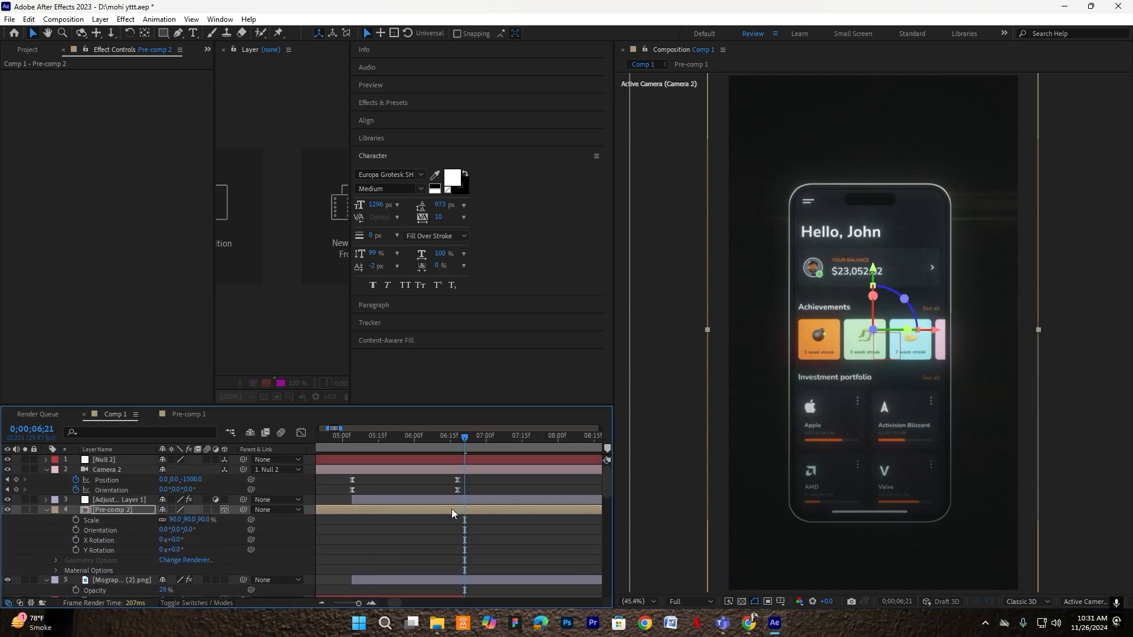
left_click(46, 510)
left_click_drag(101, 509, 107, 535)
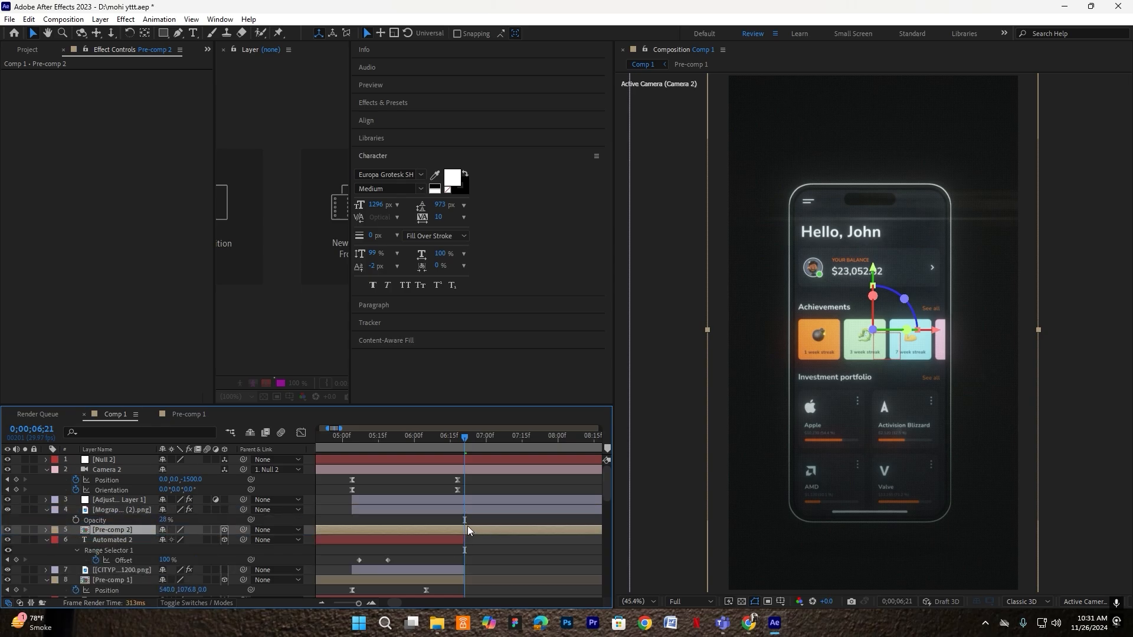
Split Pre-comp 2 at 0;00;06;21 and delete the earlier part so the phone starts there
scroll(467, 526, "up", 2)
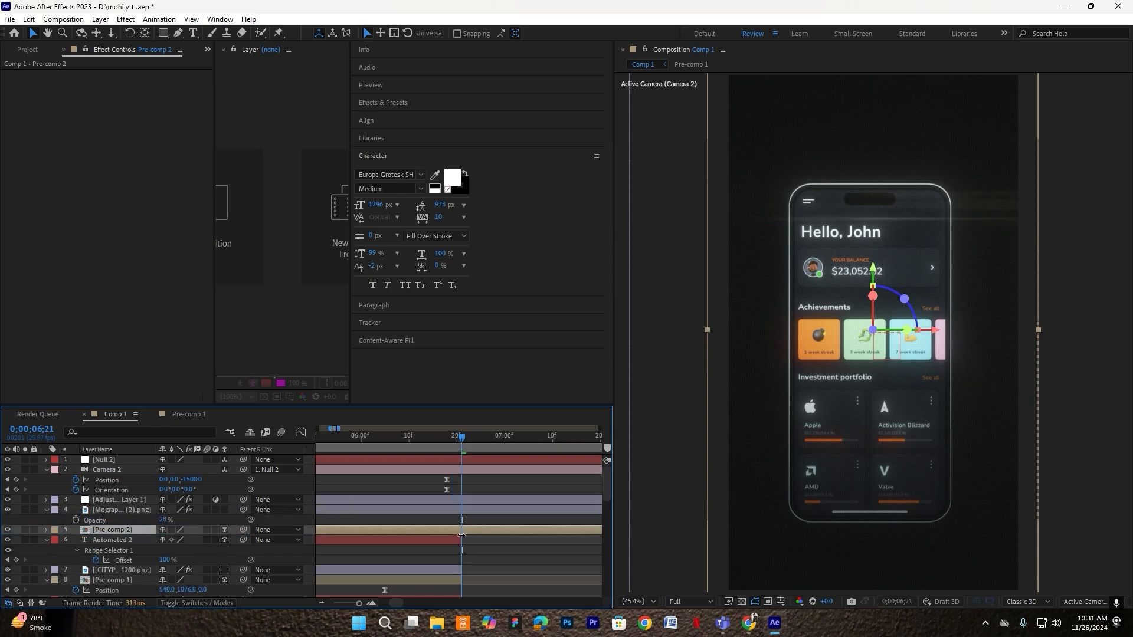
key("ctrl+d")
left_click(454, 541)
key("Delete")
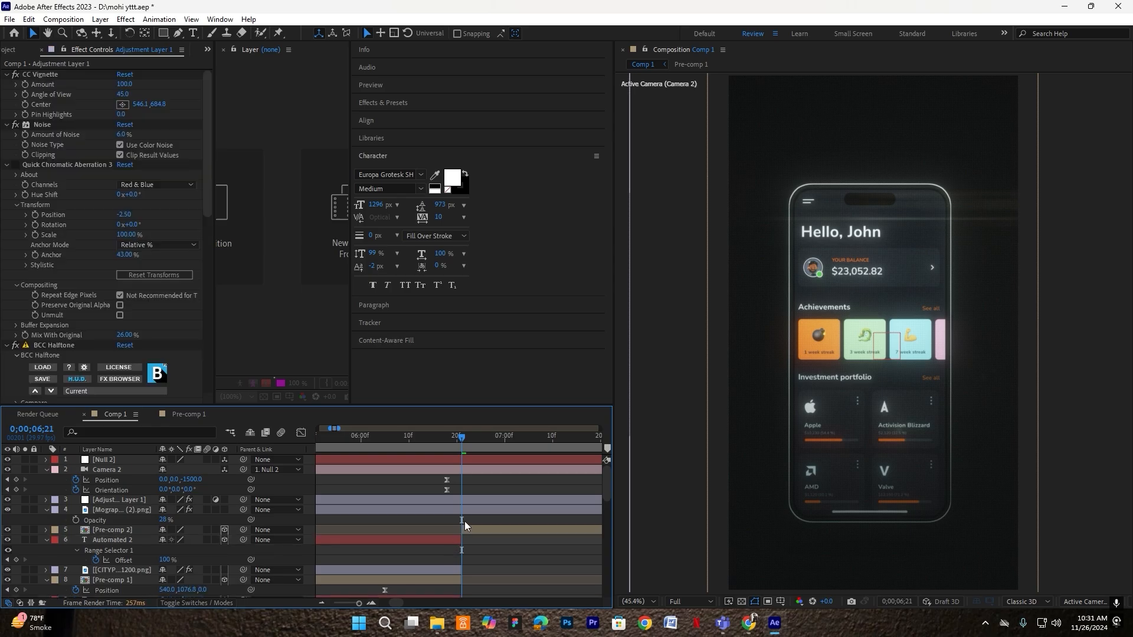
Scale Pre-comp 2 down to 68% and shift Null 2's two position keyframes a few frames later
scroll(457, 484, "up", 2)
mouse_move(476, 435)
left_mouse_down()
mouse_move(435, 442)
mouse_move(485, 440)
mouse_move(447, 448)
mouse_move(475, 447)
left_mouse_up()
left_click(336, 531)
key("s")
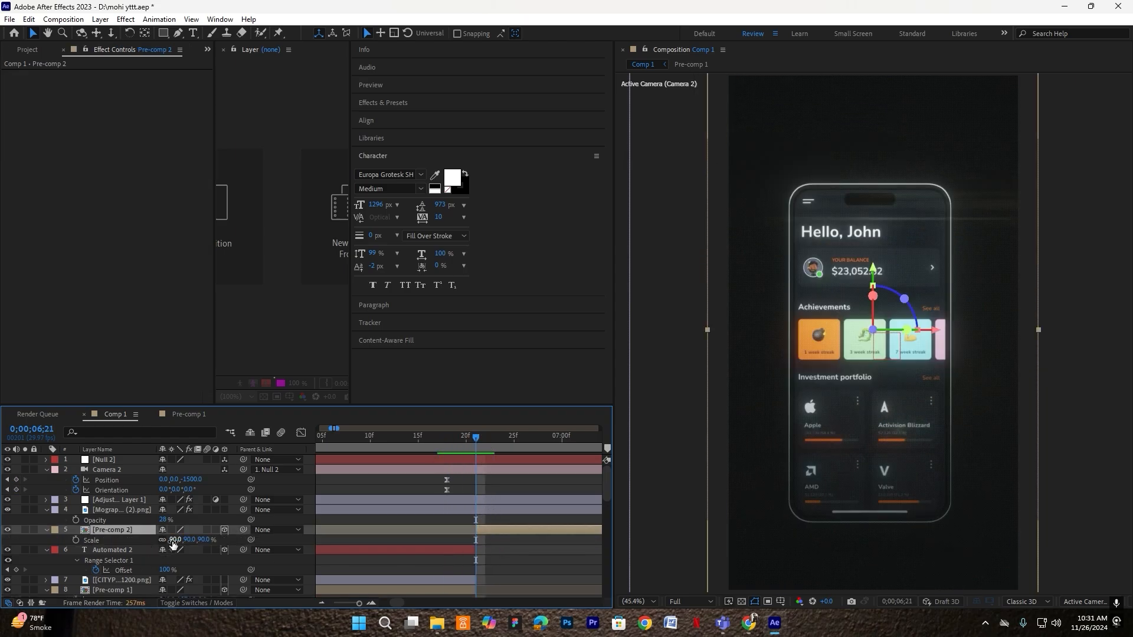
left_click_drag(175, 541, 171, 541)
scroll(501, 471, "down", 3)
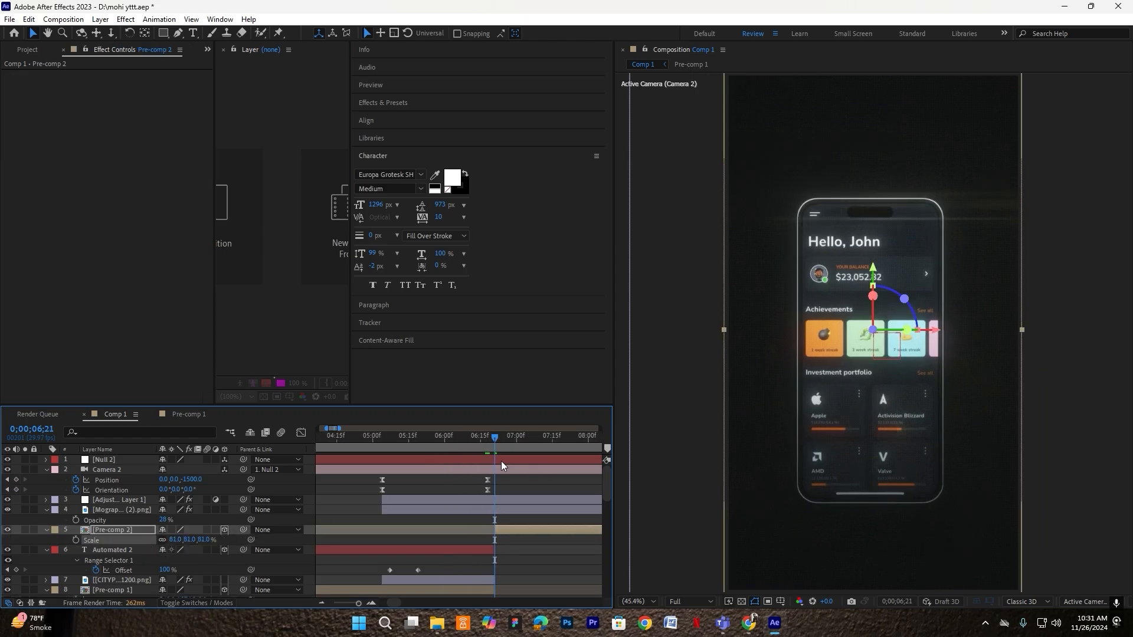
left_click(500, 461)
key("p")
left_click(544, 446)
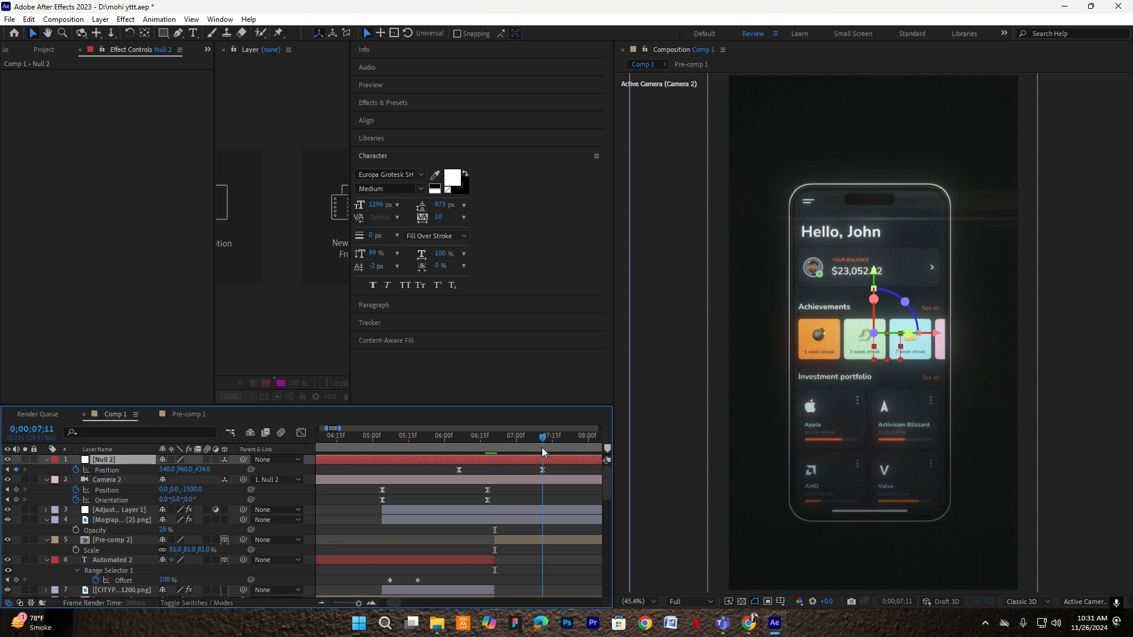
left_click(536, 536)
Preview the camera move and the cut to the phone, starting from 0;00;05;01
left_click(409, 446)
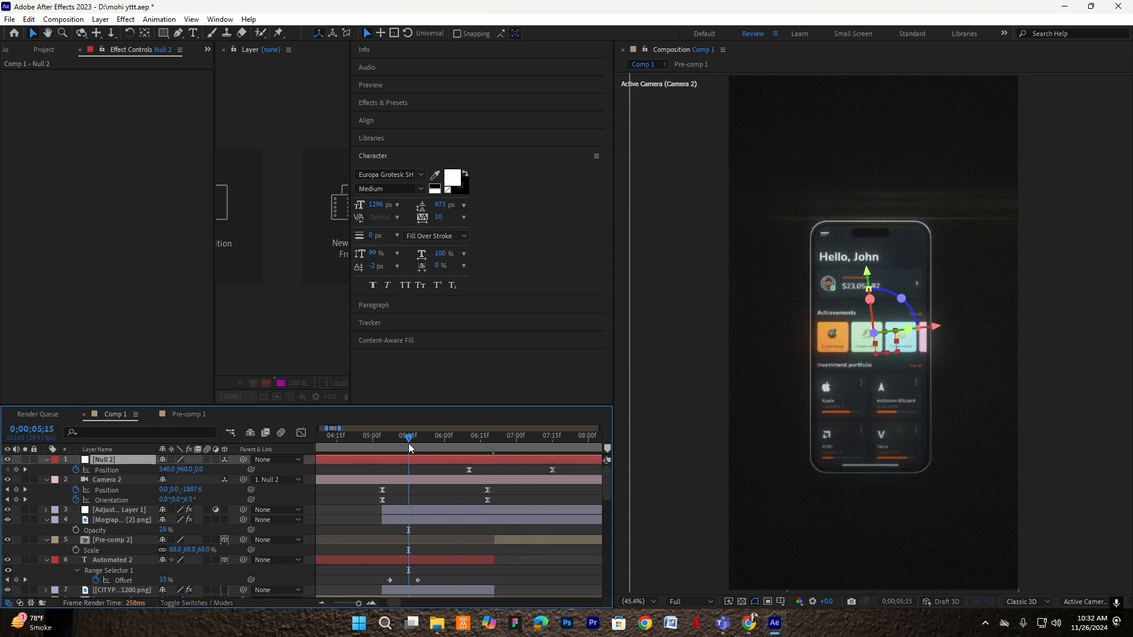
key("space")
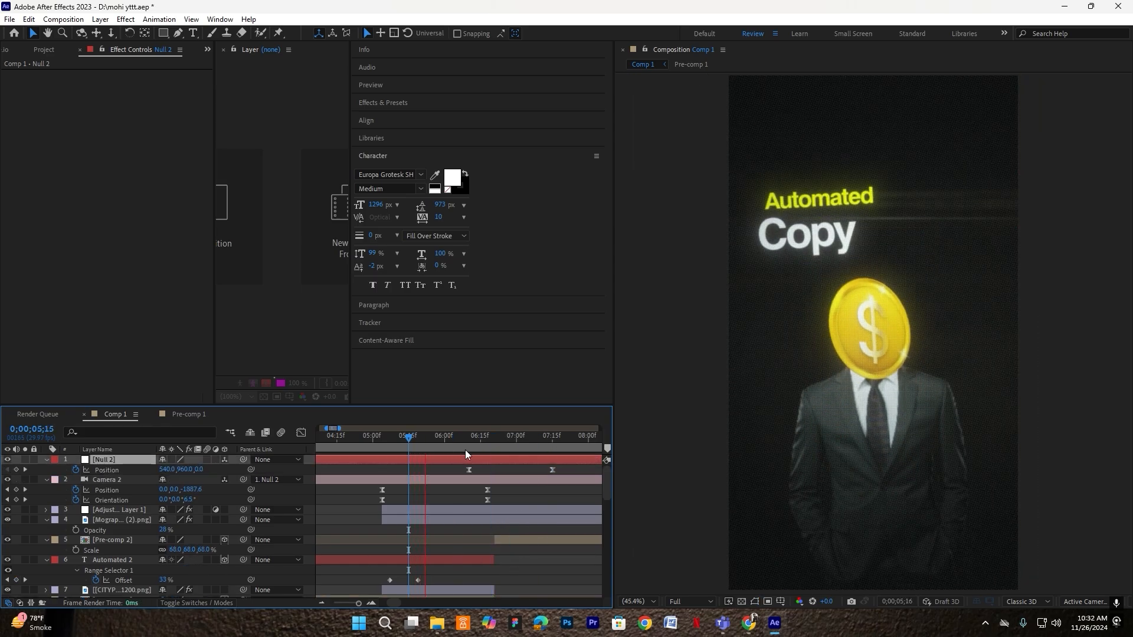
left_click_drag(409, 447, 375, 456)
key("space")
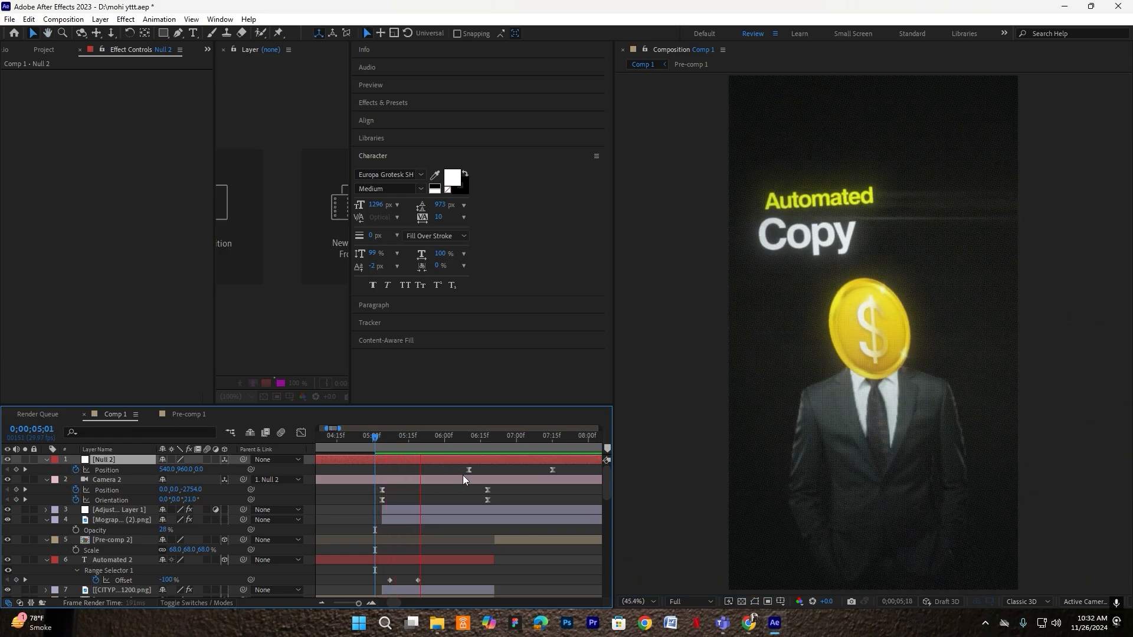
key("space")
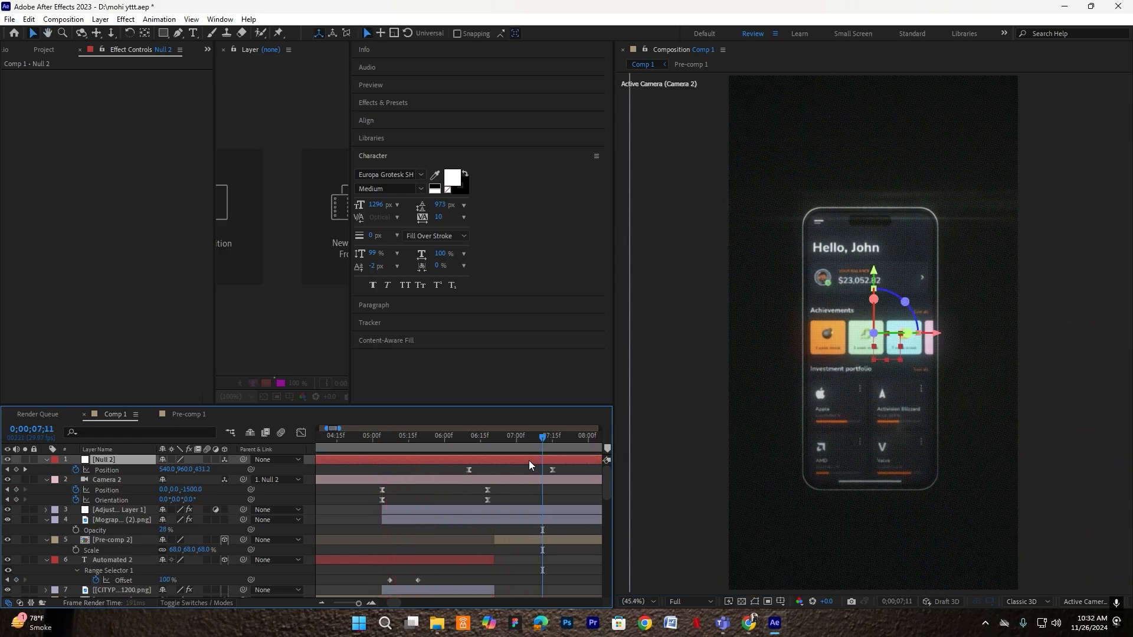
Add a new adjustment layer at 0;00;06;21 and place it directly above Adjustment Layer 1
mouse_move(485, 444)
left_mouse_down()
mouse_move(467, 444)
mouse_move(495, 438)
left_mouse_up()
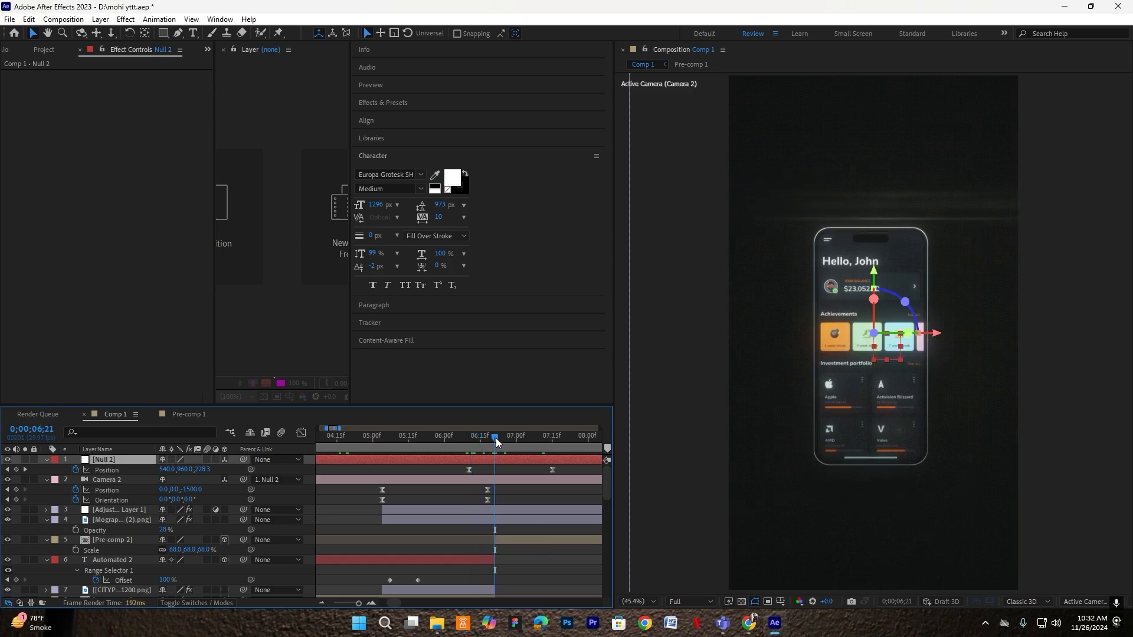
left_click(502, 539)
right_click(307, 347)
mouse_move(339, 355)
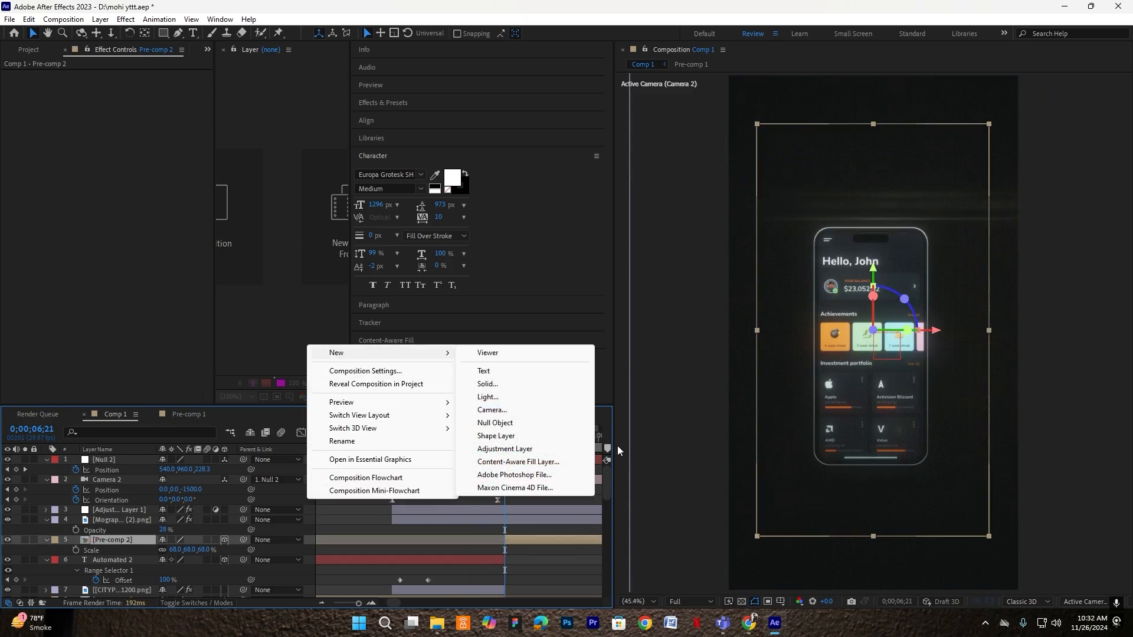
left_click(519, 447)
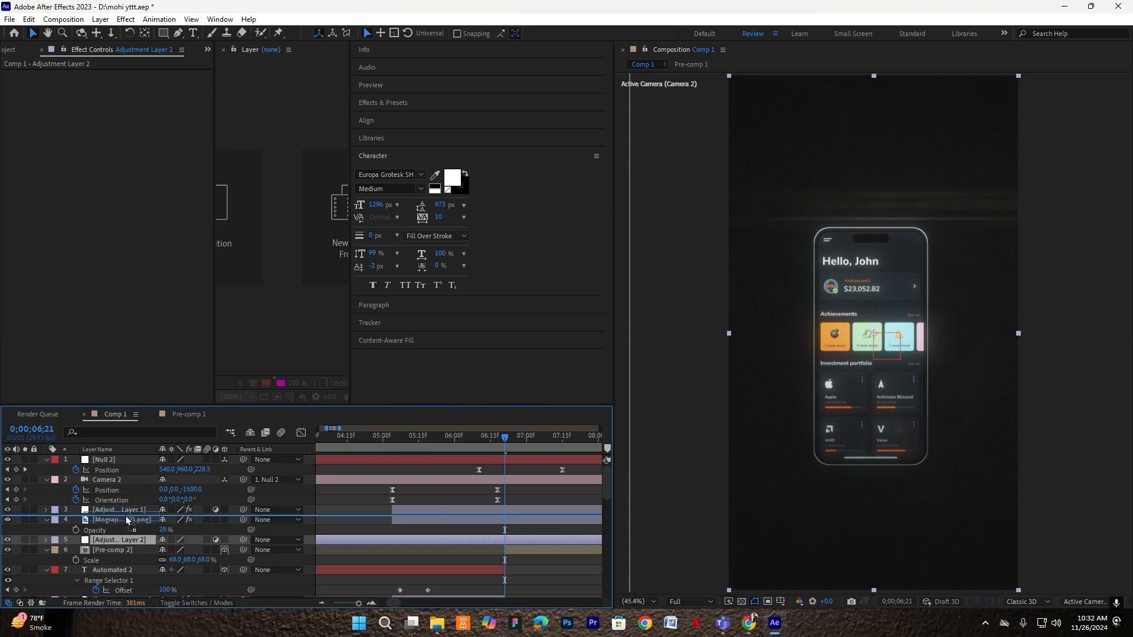
left_click_drag(126, 516, 132, 497)
Find the S_DissolveShake effect and apply it to Adjustment Layer 2
key("ctrl+space")
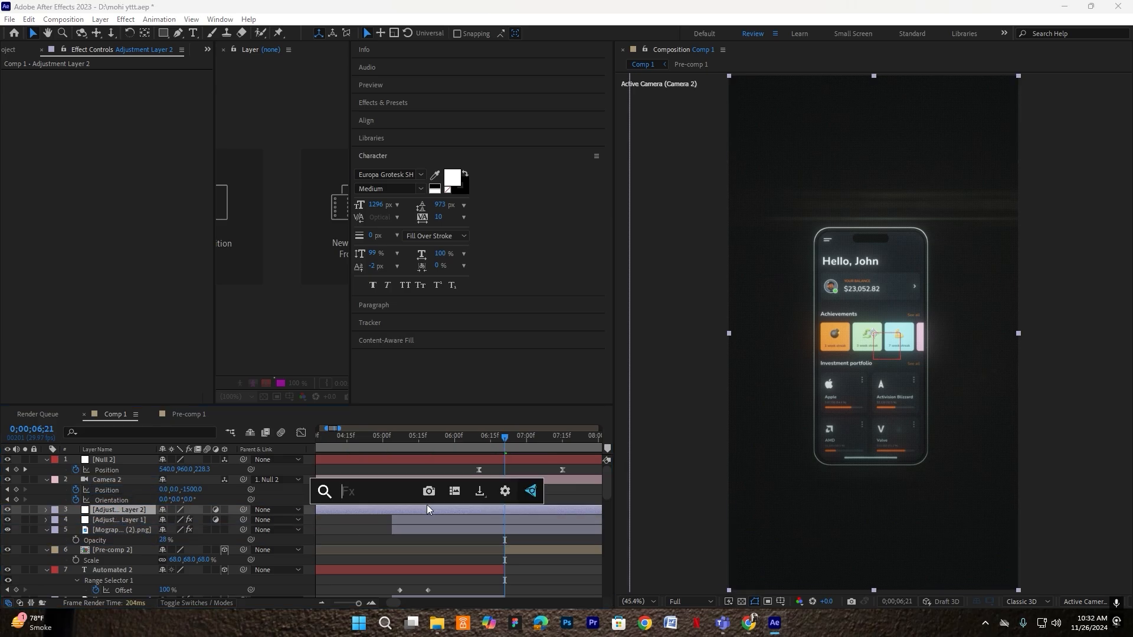
type("shk")
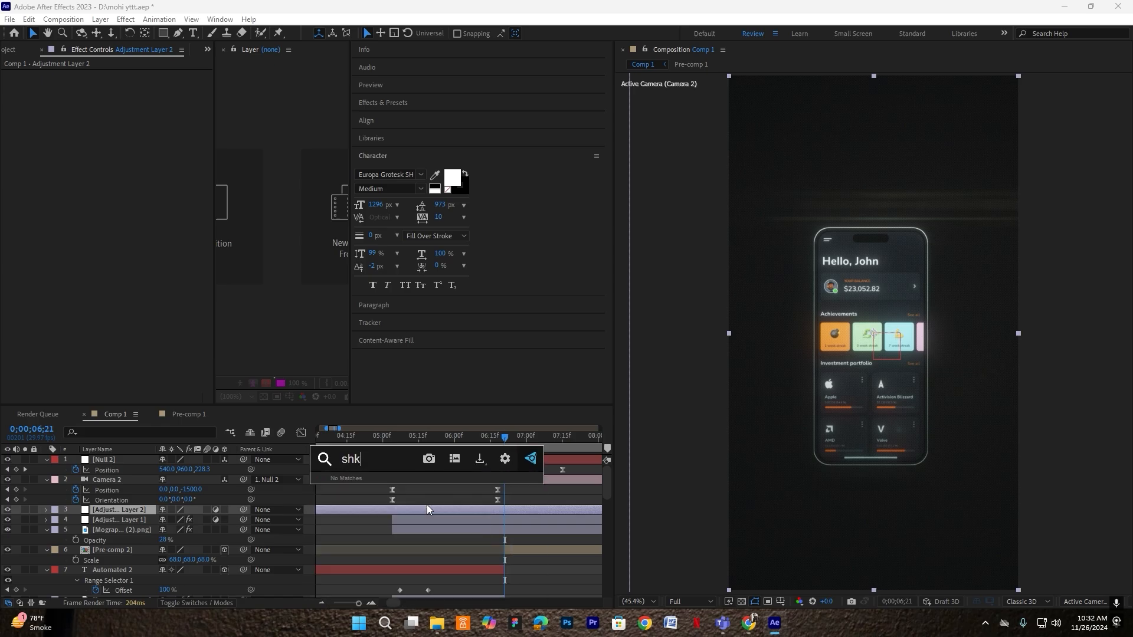
key("BackSpace")
type("ak")
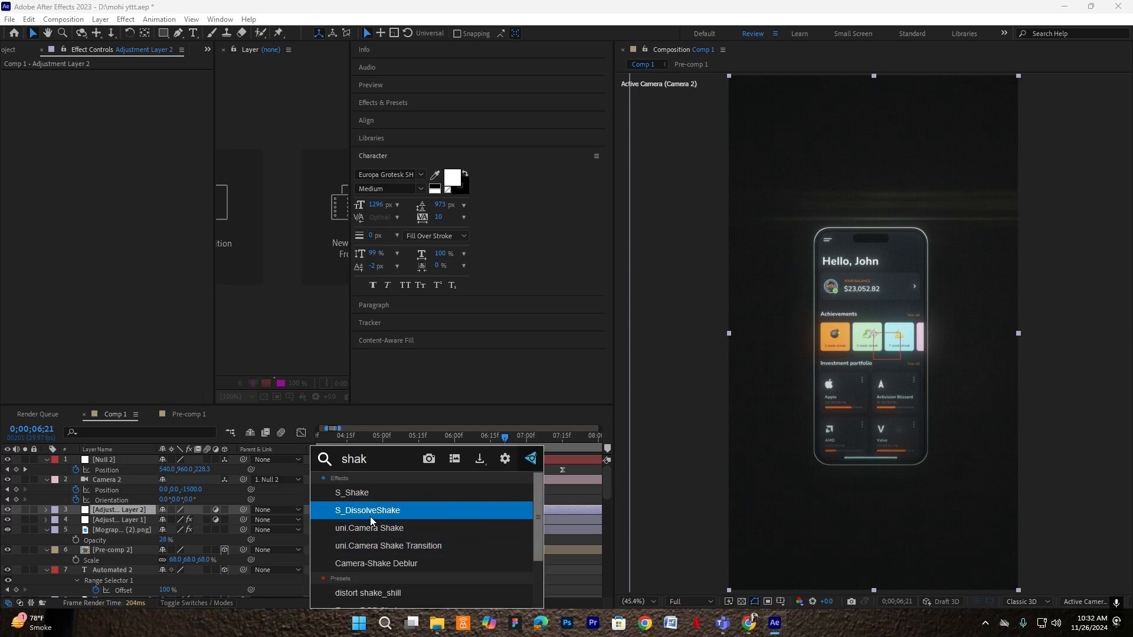
left_click(370, 515)
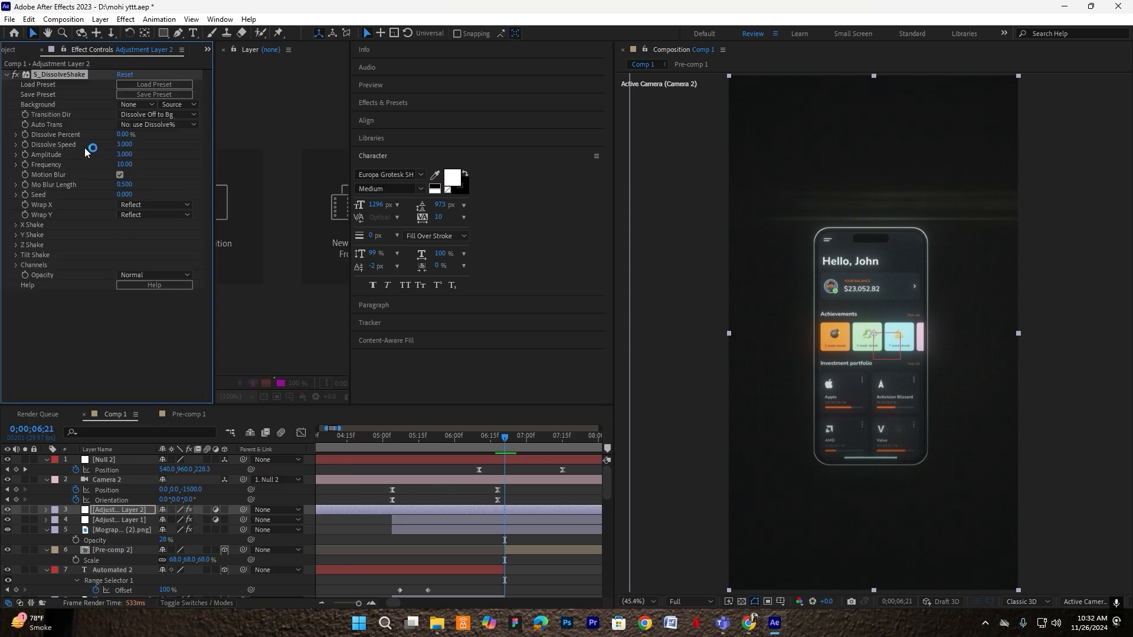
Set S_DissolveShake's X Rand Amp to 125 and Y Rand Amp to 95
left_click(15, 224)
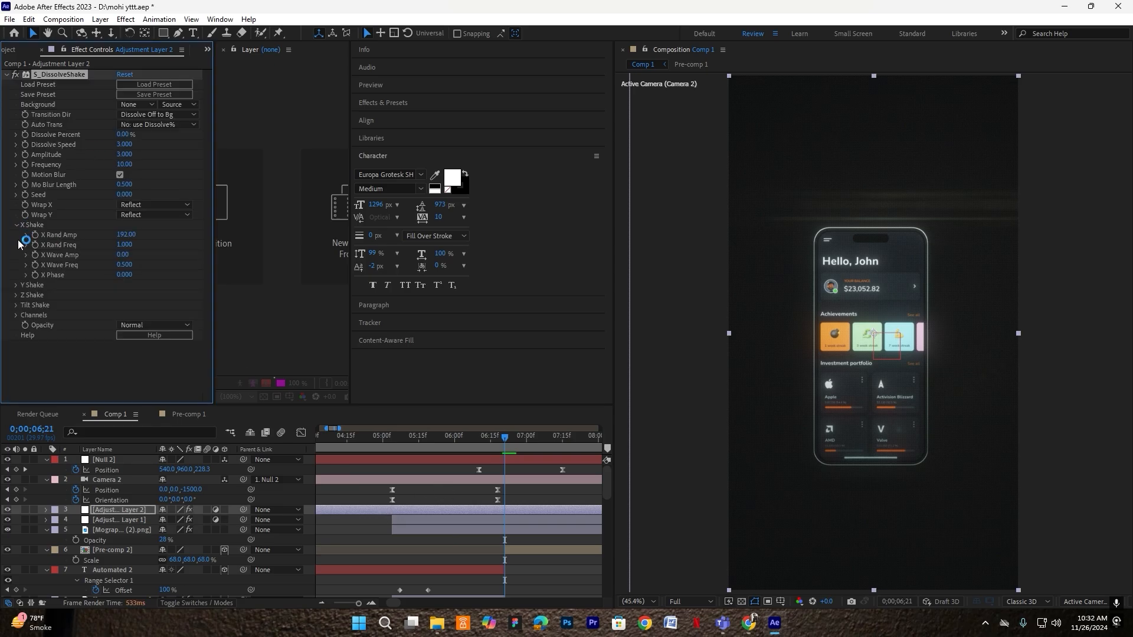
left_click(15, 225)
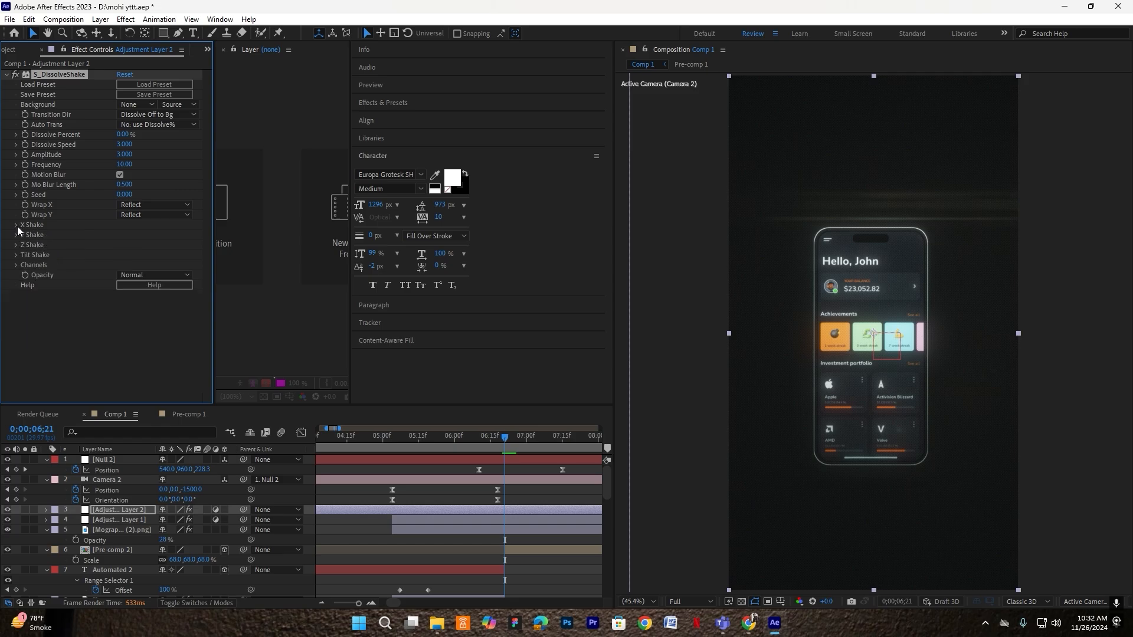
left_click(16, 225)
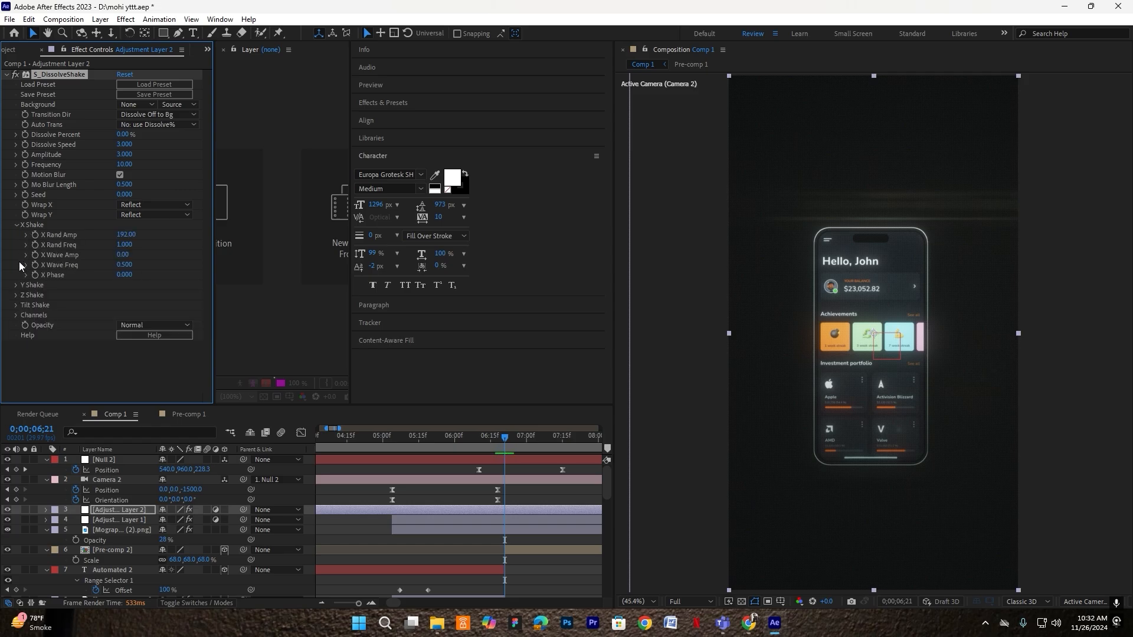
left_click(16, 285)
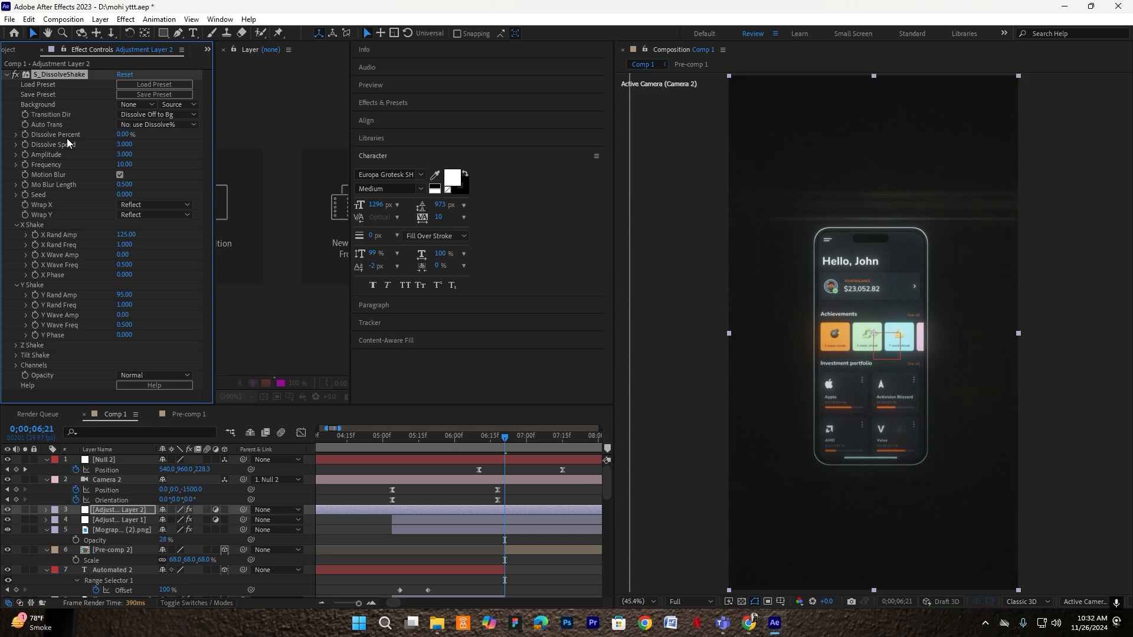
Keyframe the shake's Dissolve Percent at 0;00;06;21 with a value of 15%
left_click(26, 135)
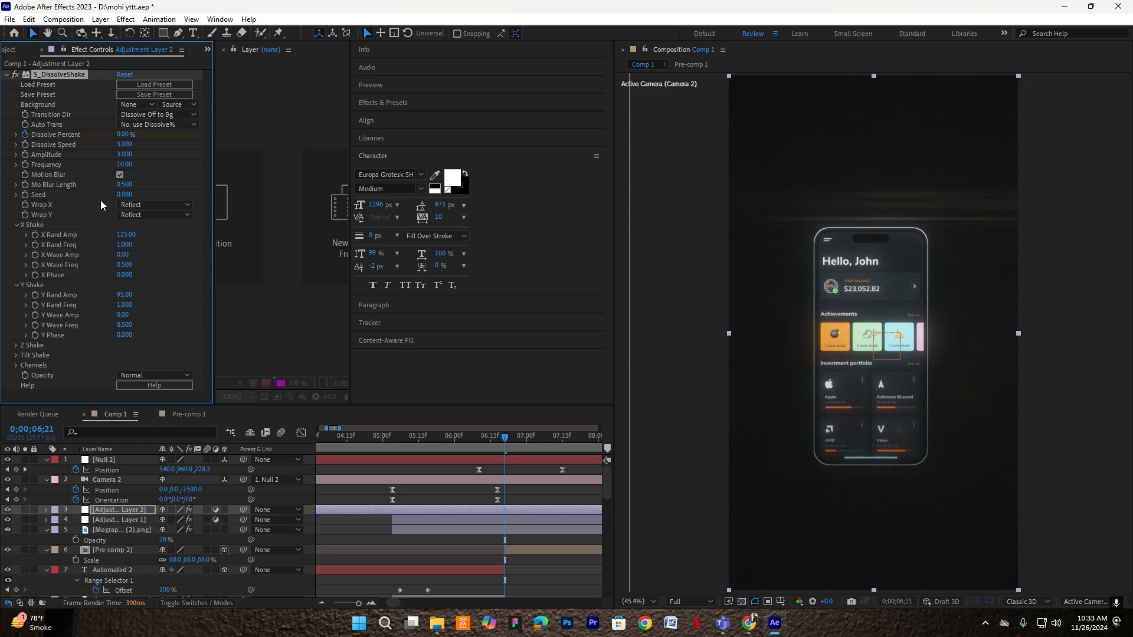
key("u")
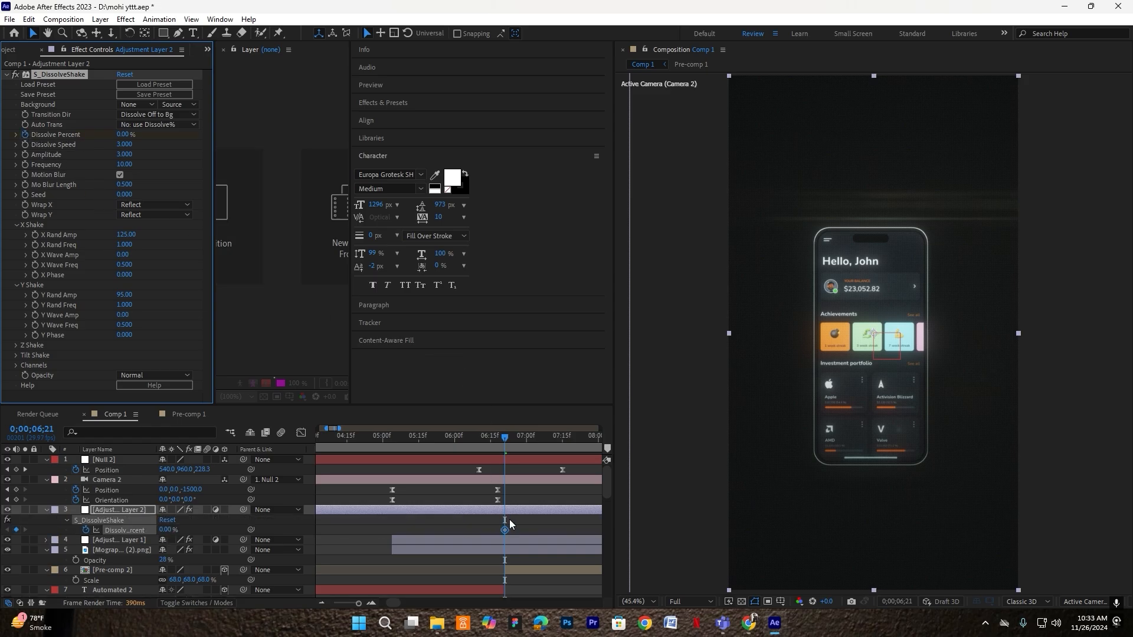
scroll(505, 534, "down", 2)
scroll(518, 505, "up", 2)
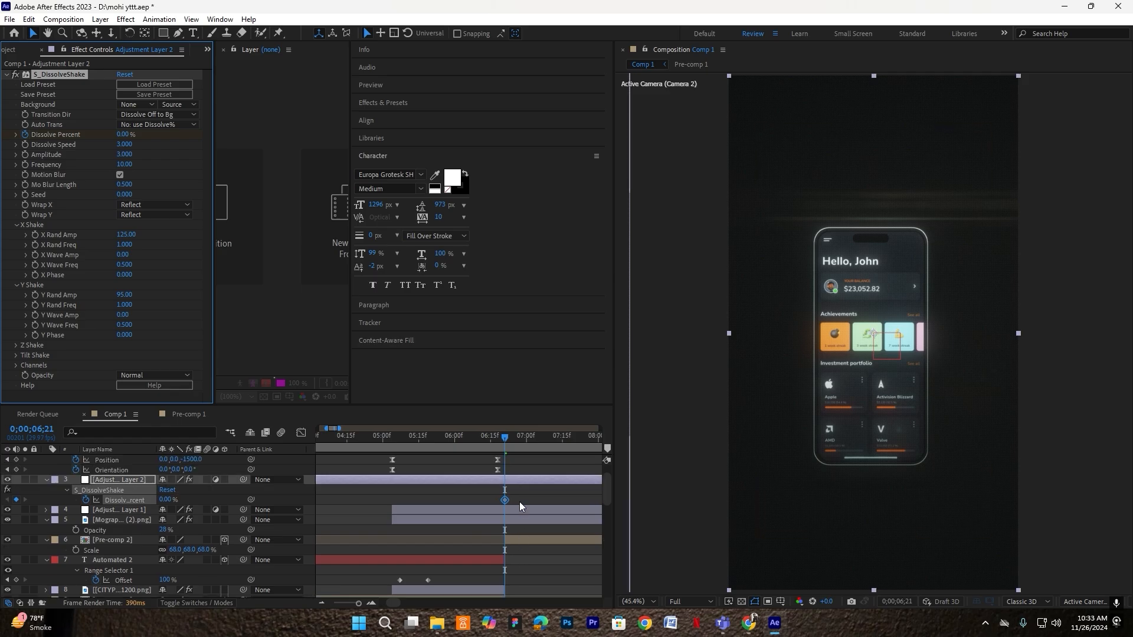
scroll(505, 530, "up", 2)
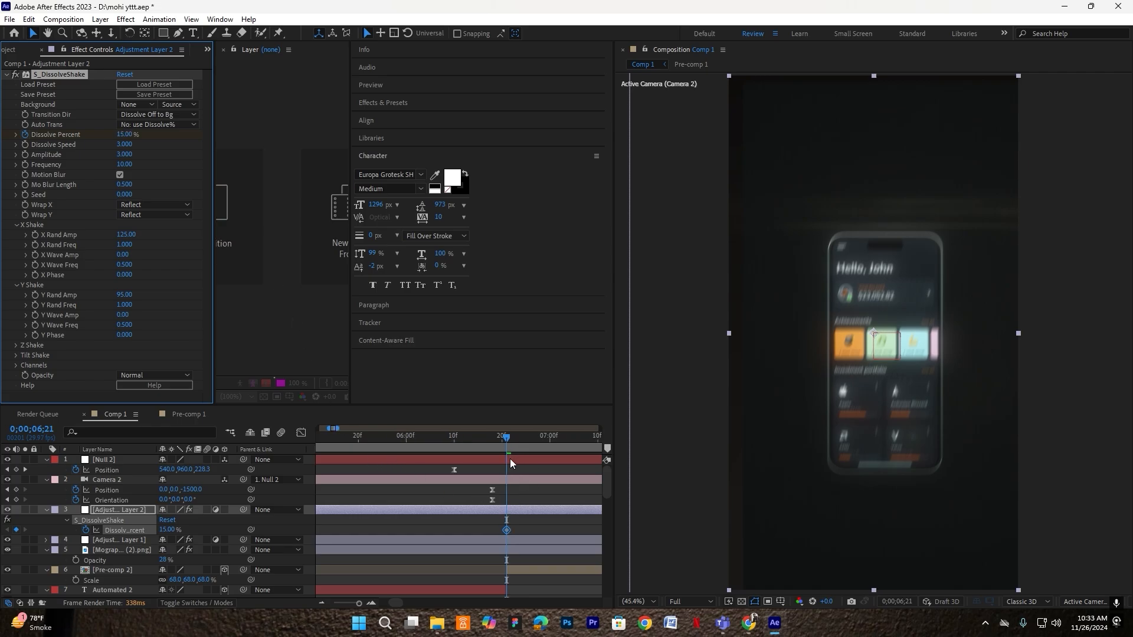
scroll(510, 459, "down", 1)
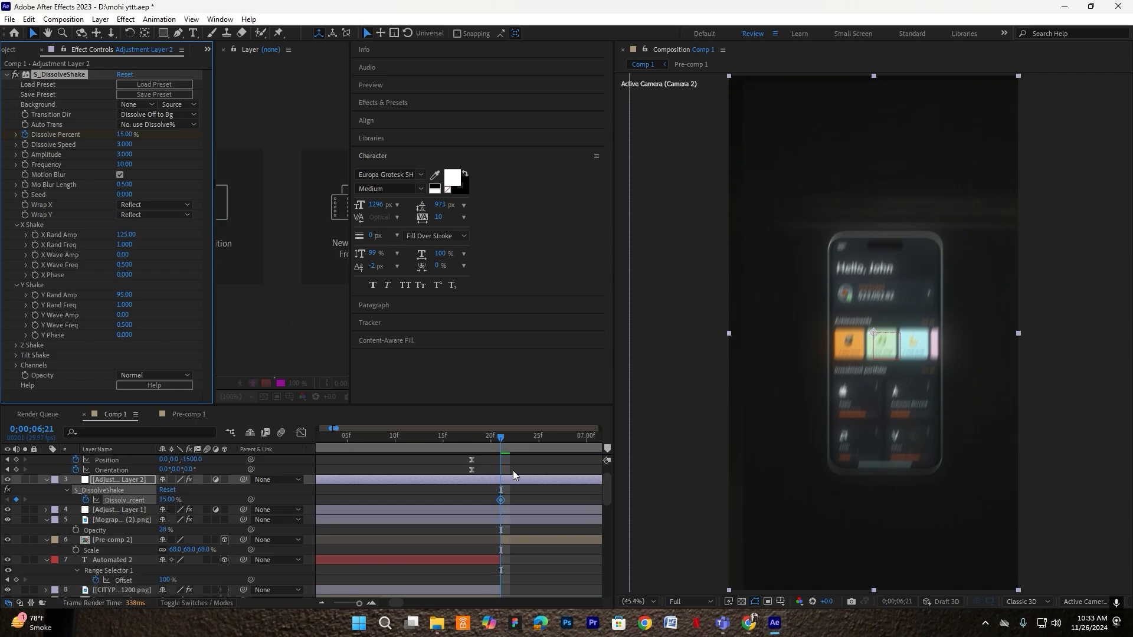
Add 0% Dissolve Percent keyframes at 0;00;06;20 and 0;00;06;27, and move the 15% keyframe to 0;00;06;22
left_click_drag(499, 443, 489, 444)
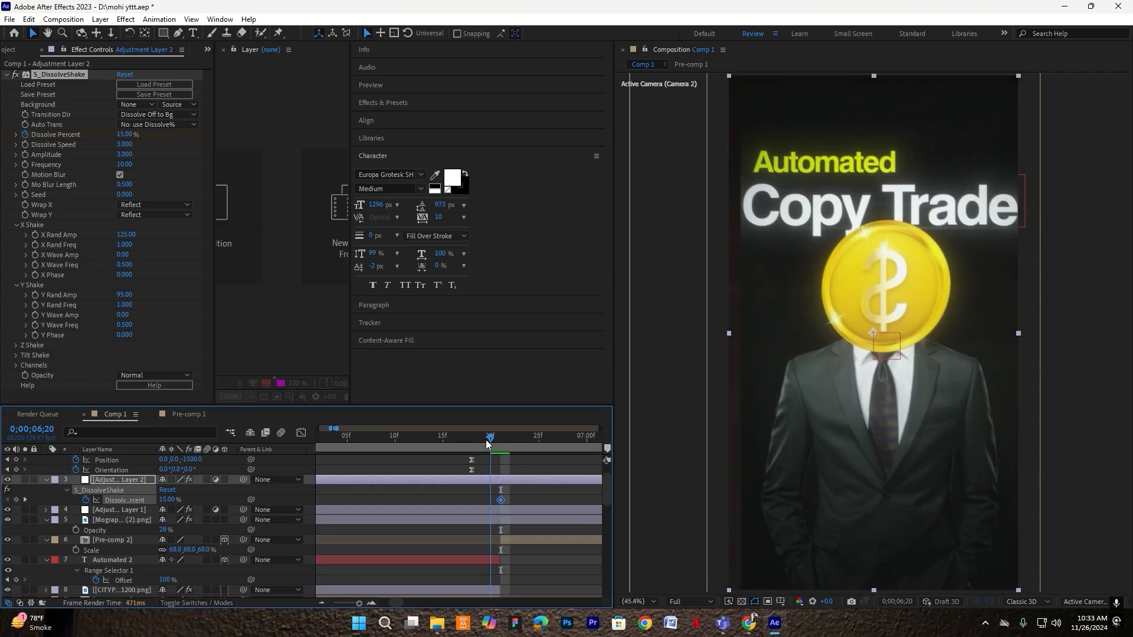
left_click(123, 135)
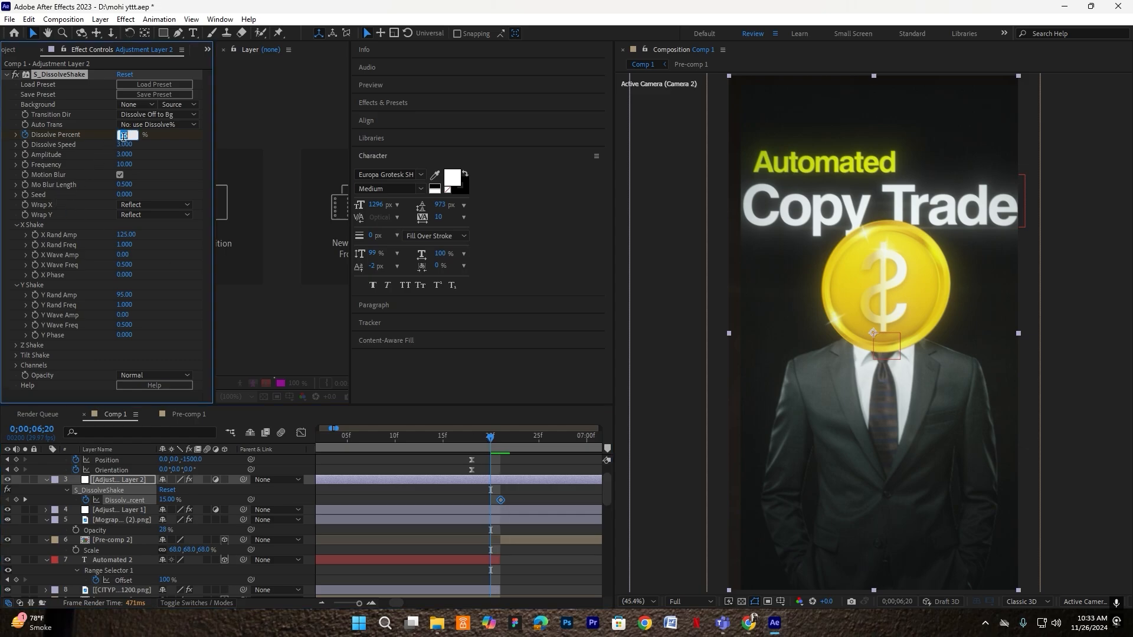
key("Return")
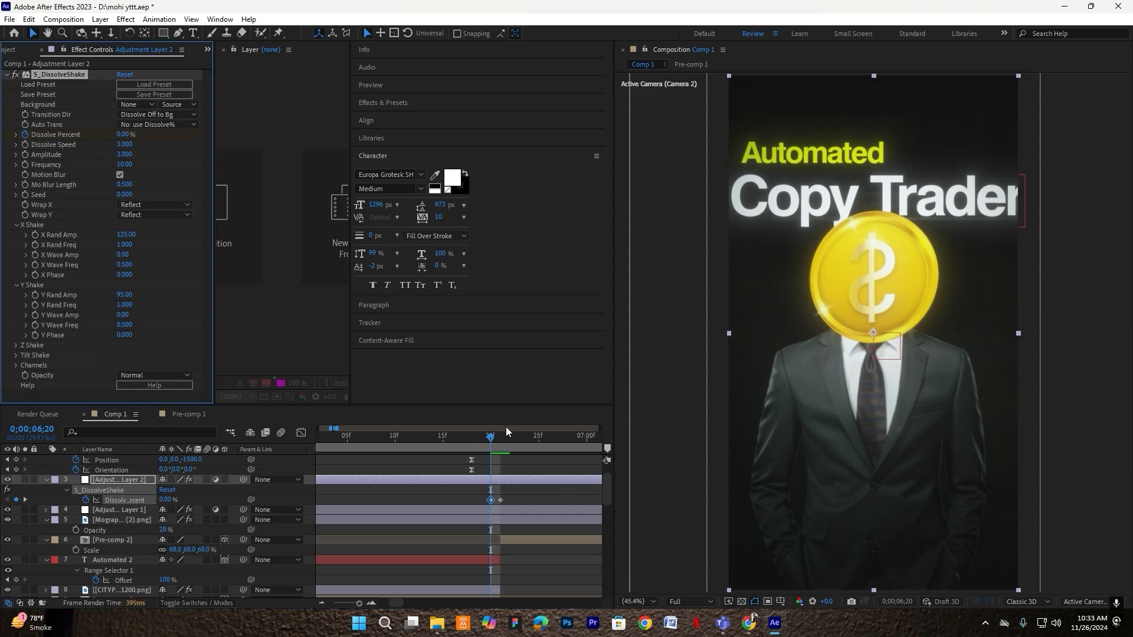
left_click_drag(500, 500, 511, 501)
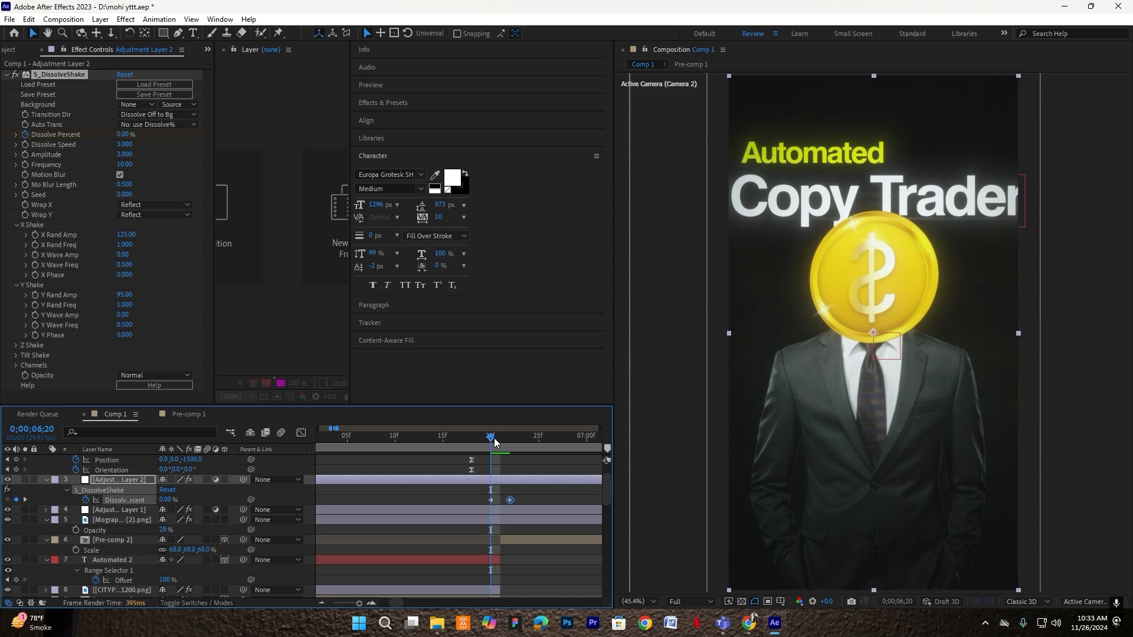
left_click_drag(494, 437, 560, 444)
Reshape the Dissolve Percent speed graph so the value drops sharply after the middle keyframe and eases gradually into the last one
left_click_drag(535, 494, 376, 504)
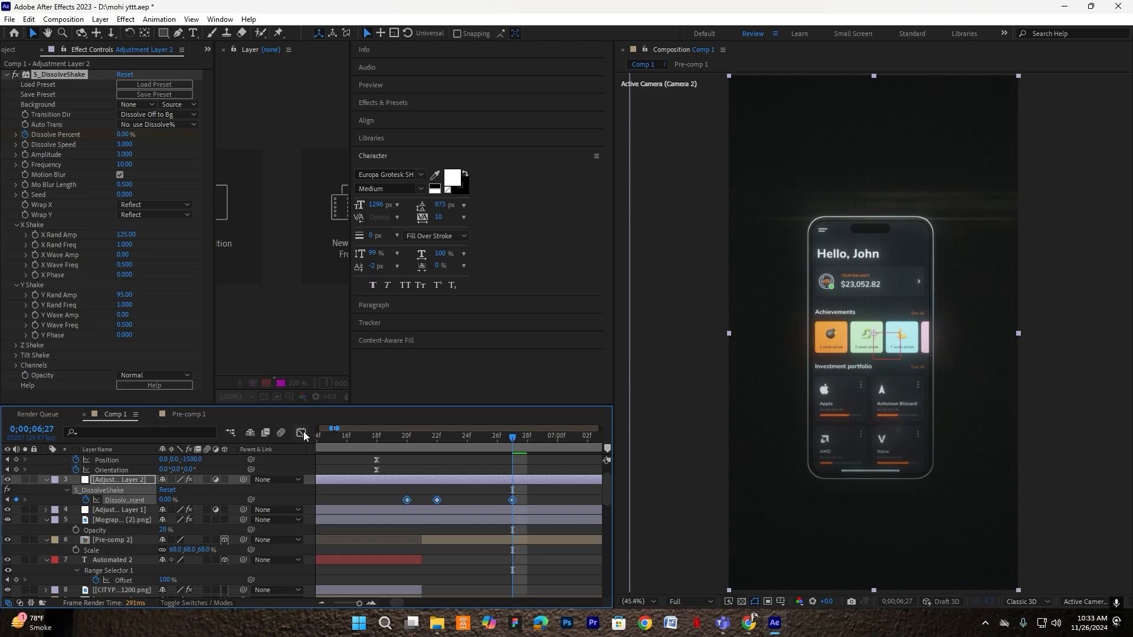
left_click_drag(529, 499, 381, 504)
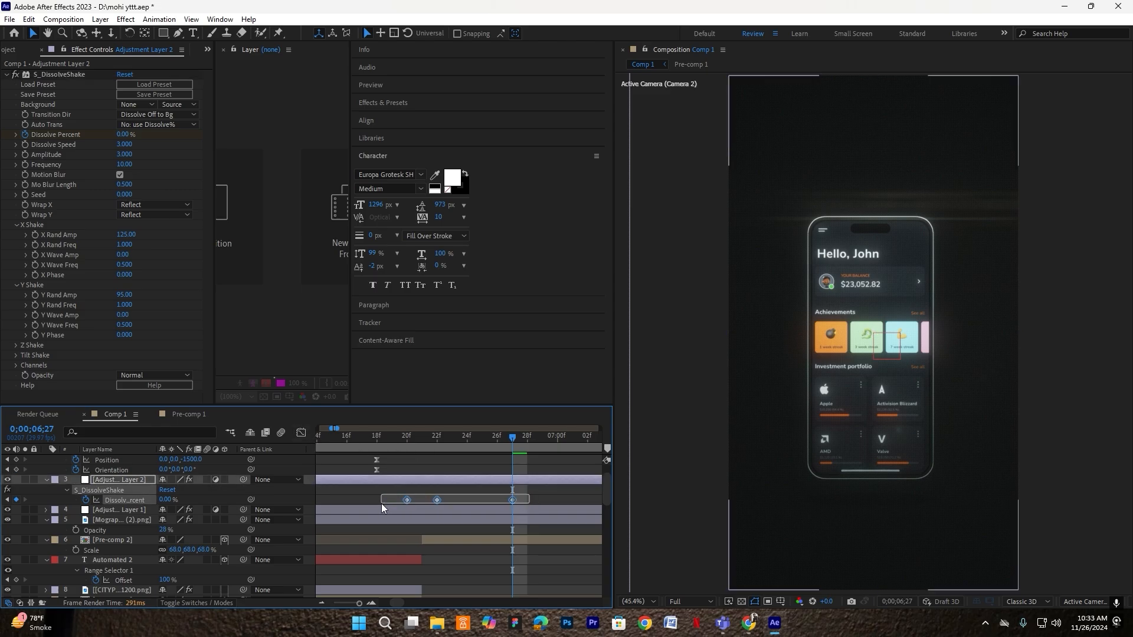
left_click(301, 432)
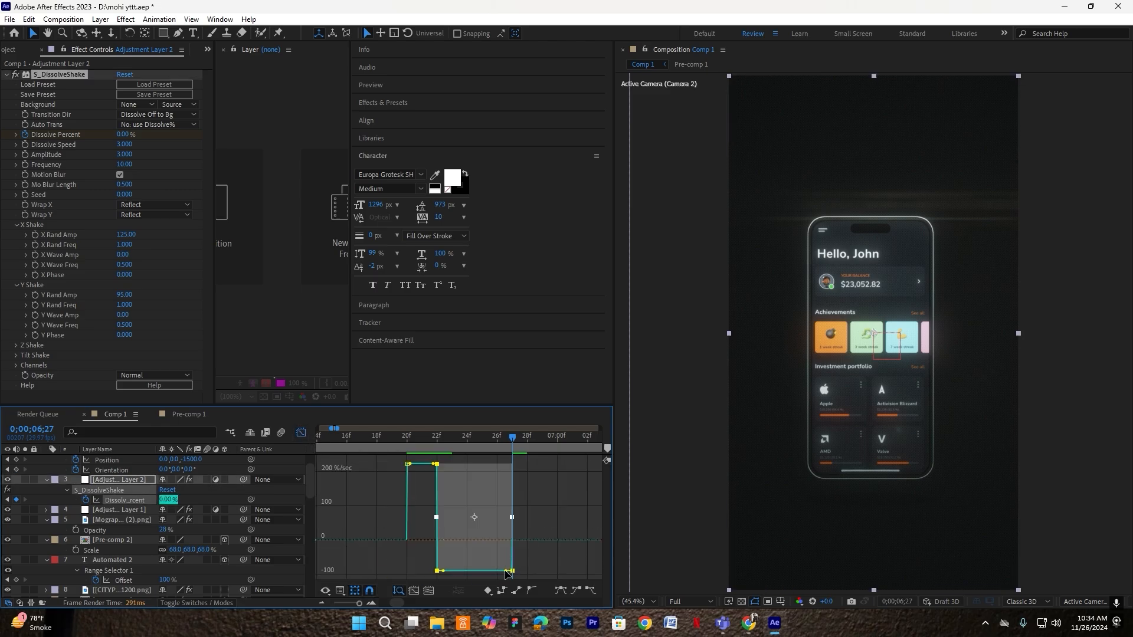
left_click_drag(506, 570, 408, 534)
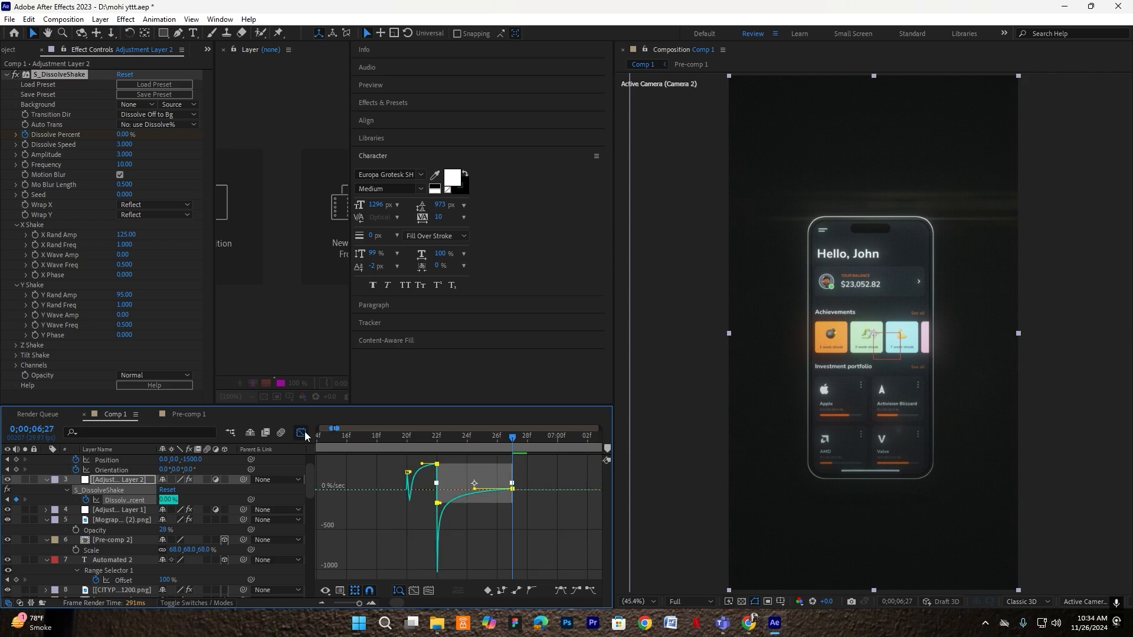
left_click(302, 434)
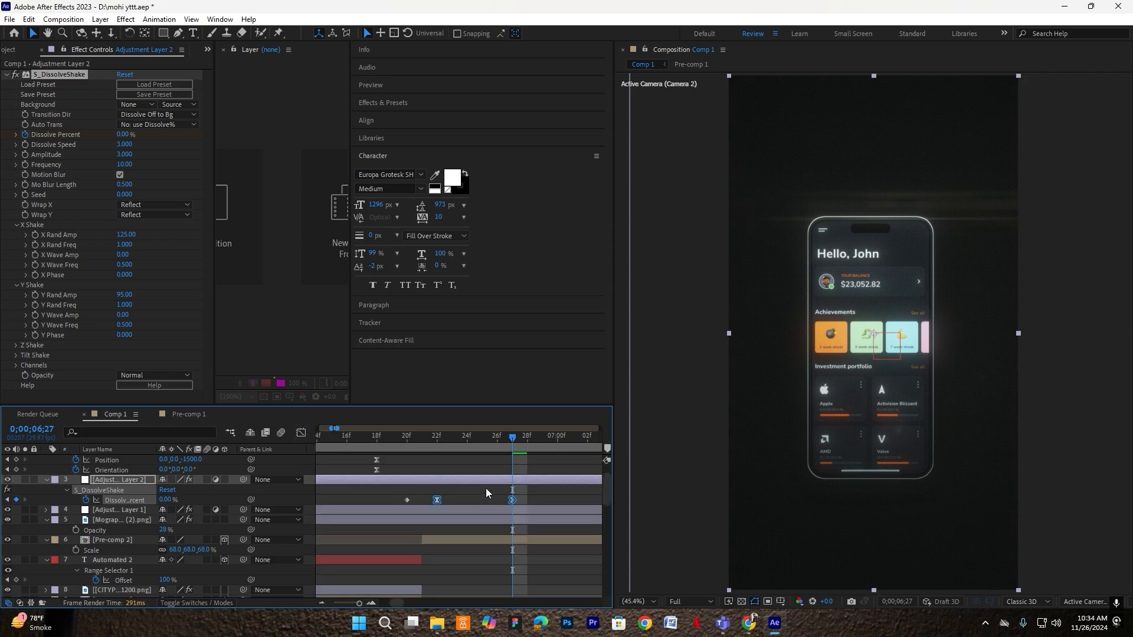
left_click(486, 487)
Preview the shake transition from the coin-head scene to the phone
left_click_drag(503, 437, 358, 448)
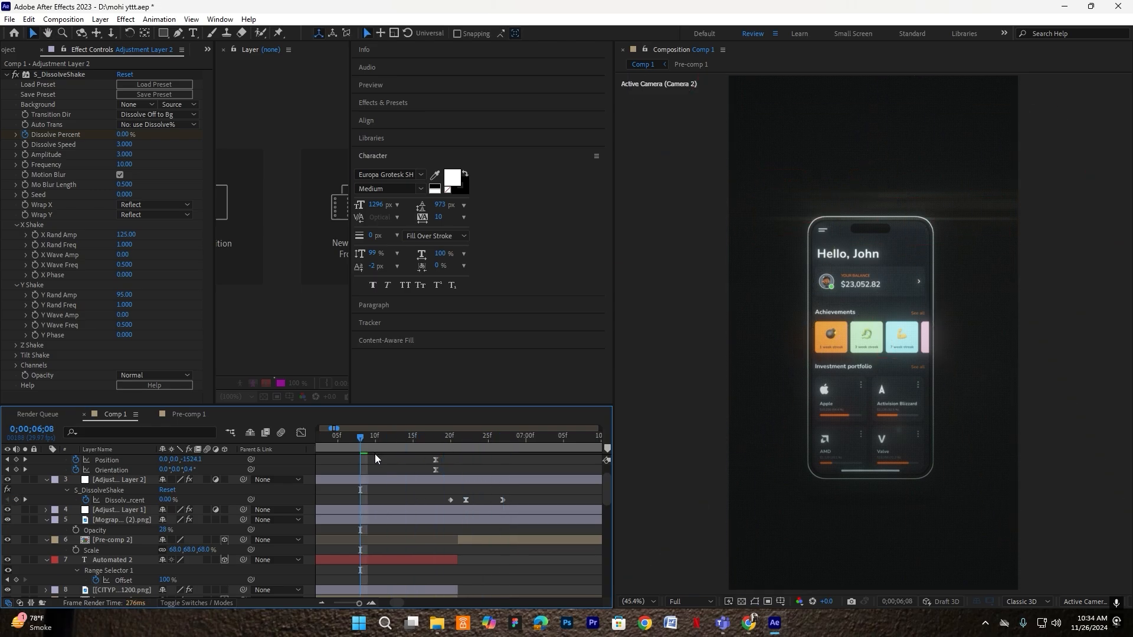
key("space")
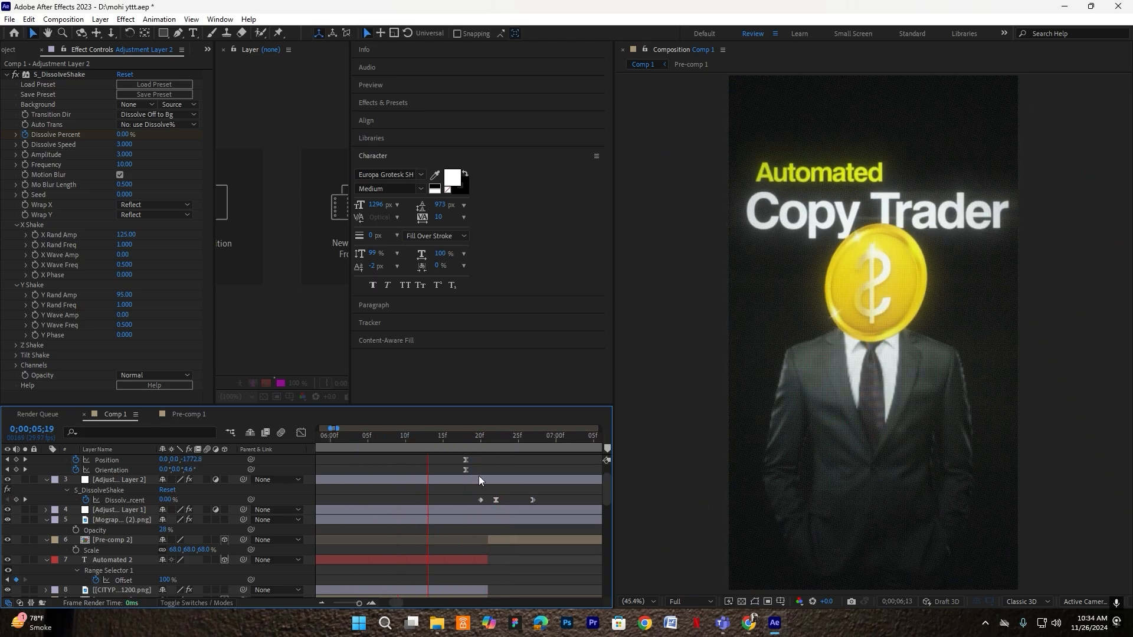
key("space")
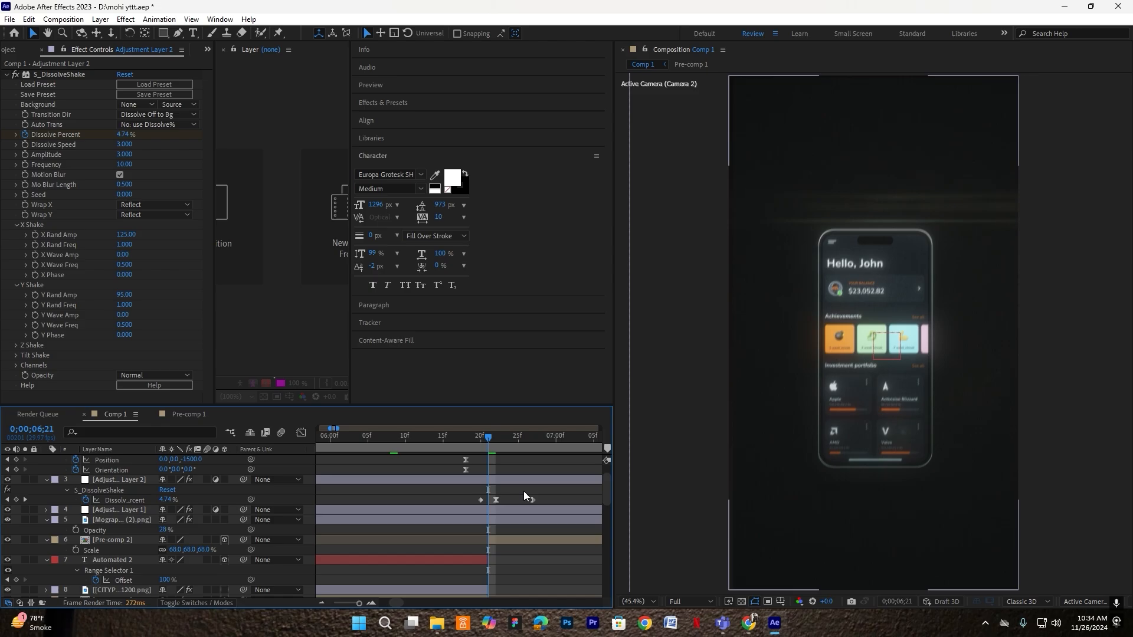
Replay the animation from 0;00;05;06 through the cut to the phone scene
left_click_drag(466, 443, 336, 452)
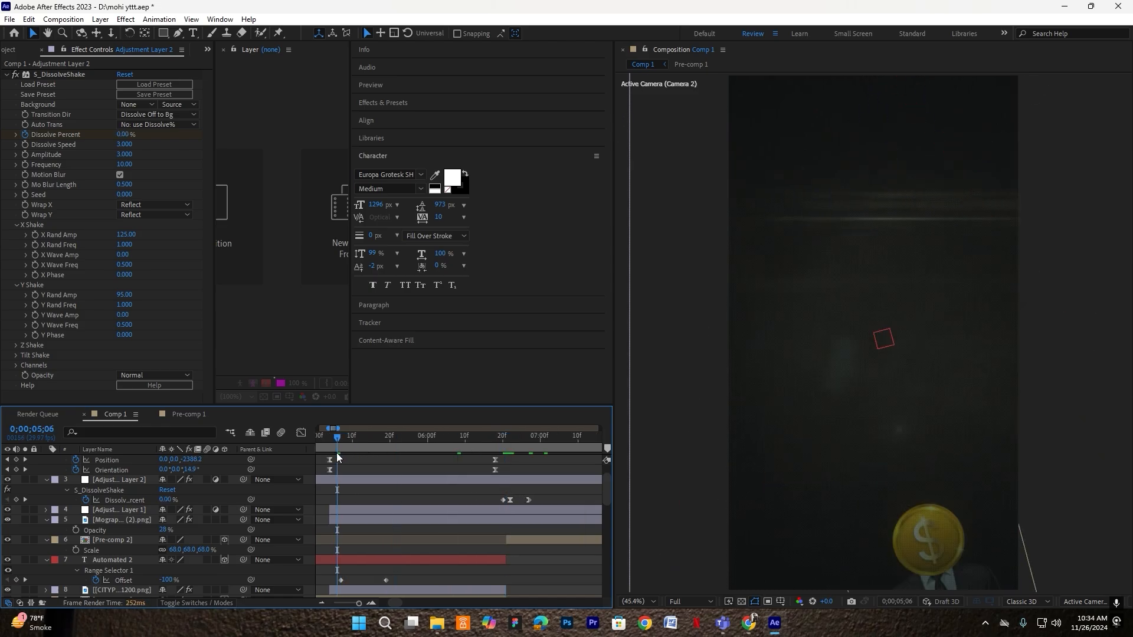
key("space")
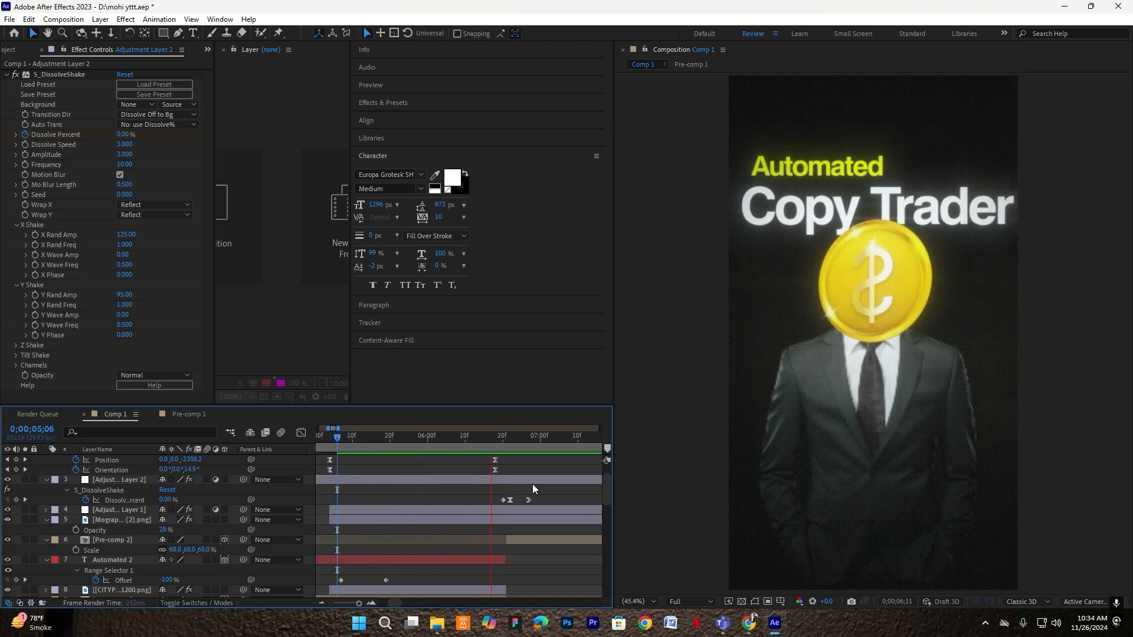
key("space")
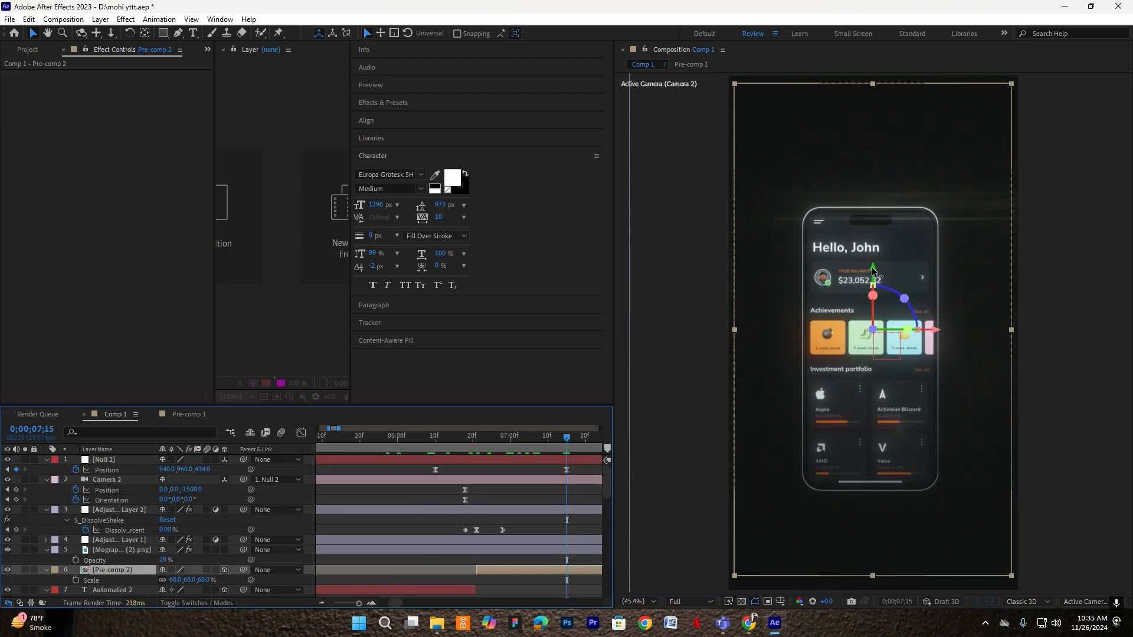
Move the phone pre-comp slightly lower in the frame
left_click_drag(872, 269, 872, 287)
left_click(557, 500)
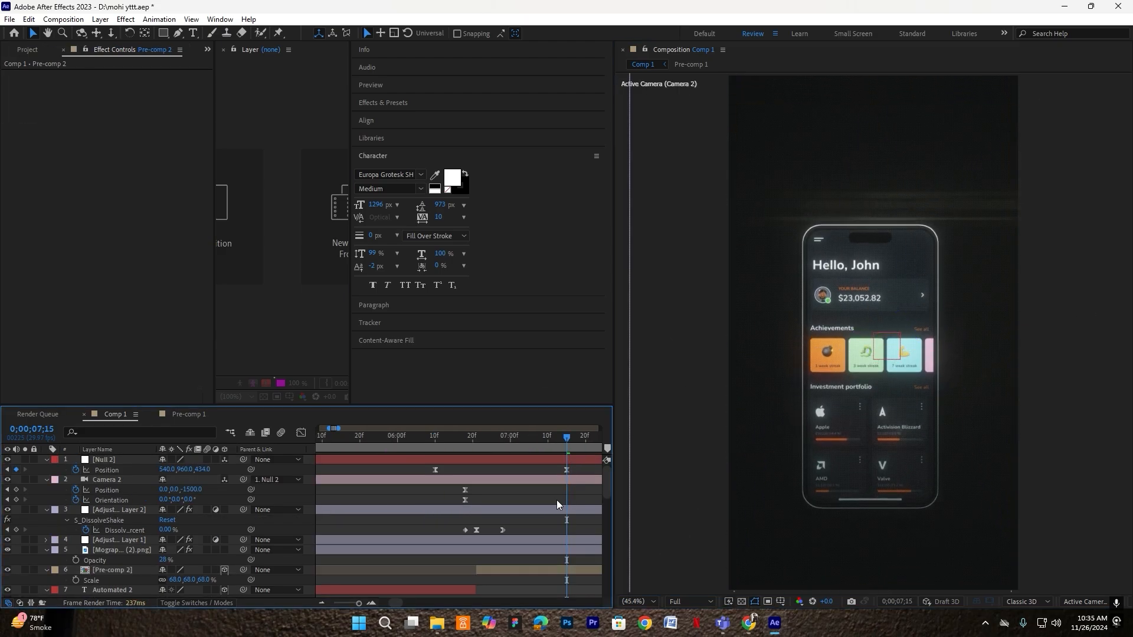
Add a text layer reading "mirror", with its anchor point centred, in the middle of the composition
left_click(193, 34)
left_click(747, 334)
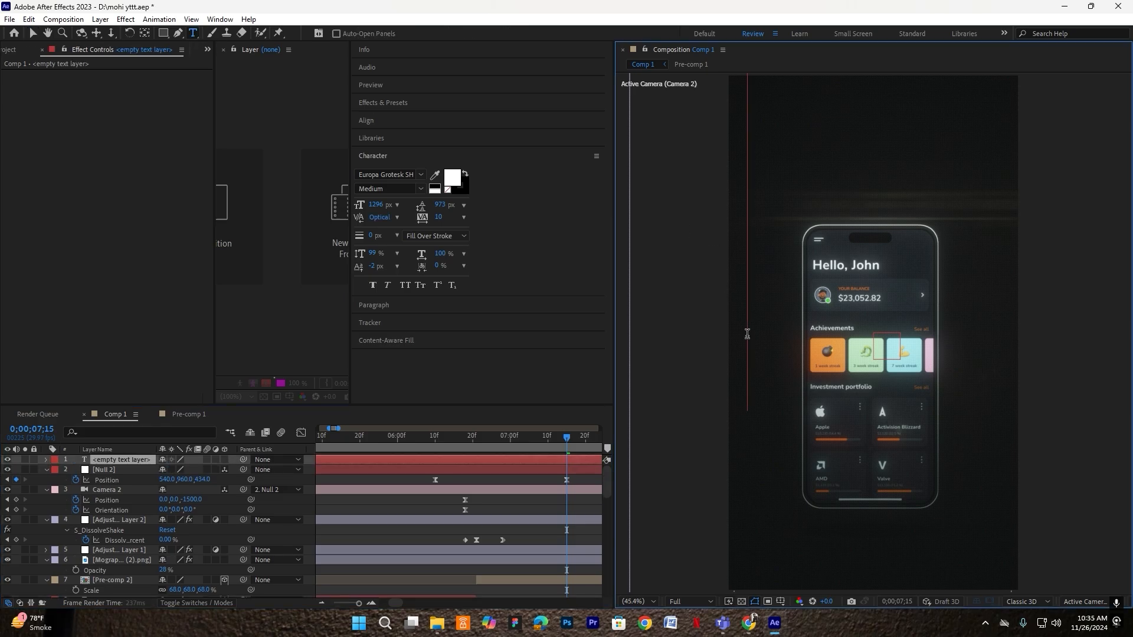
type("mir")
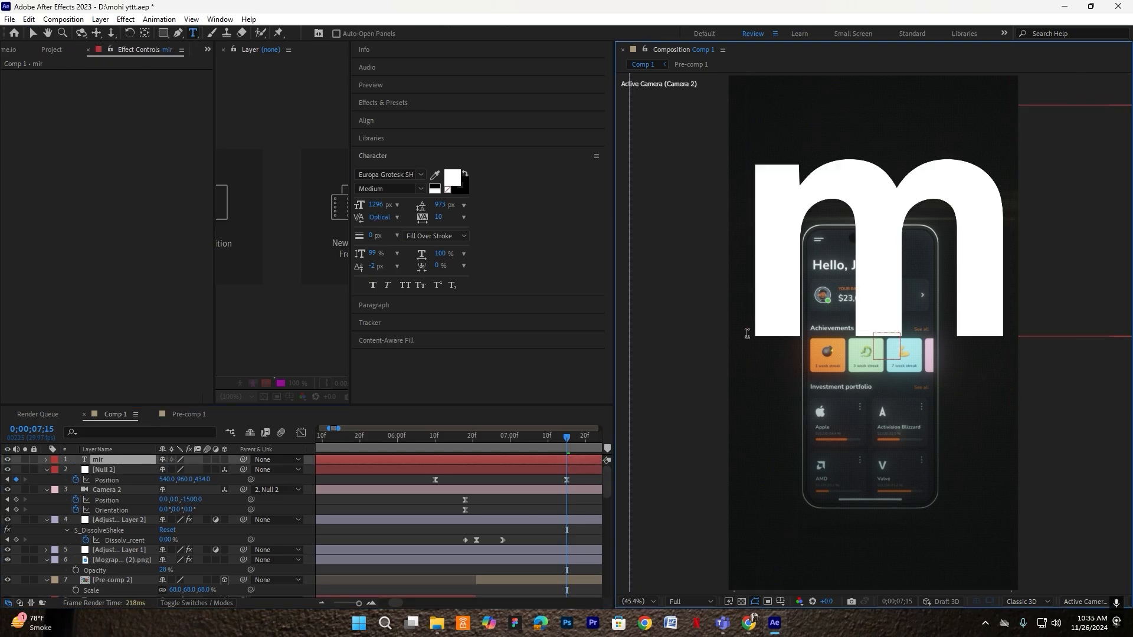
type("ror")
left_click(116, 443)
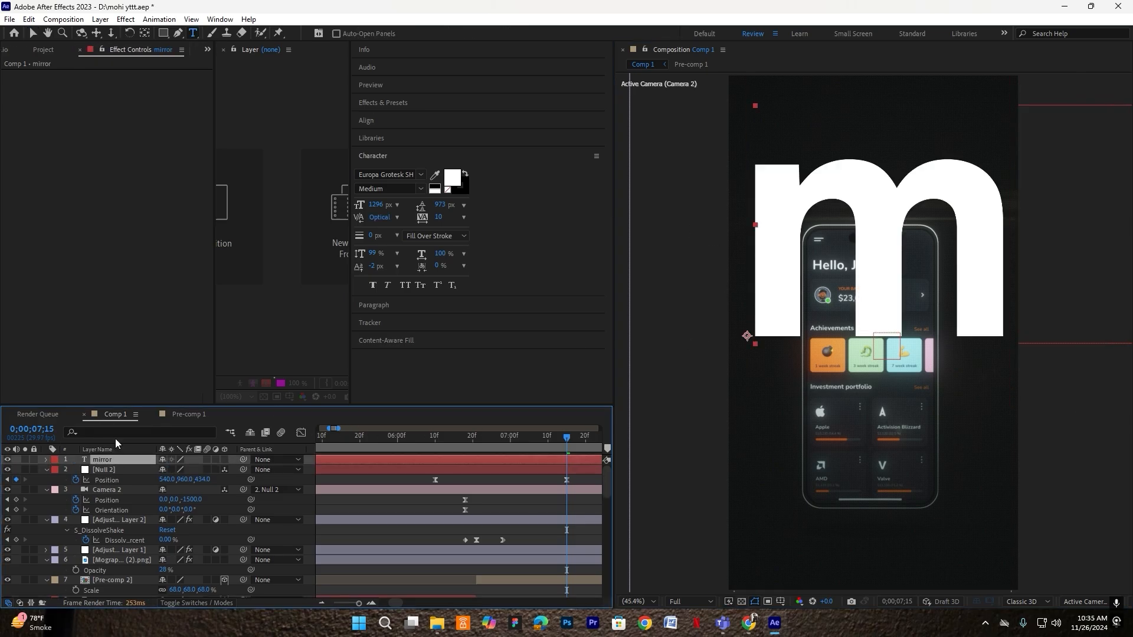
double_click(143, 33, "ctrl")
key("ctrl+Home")
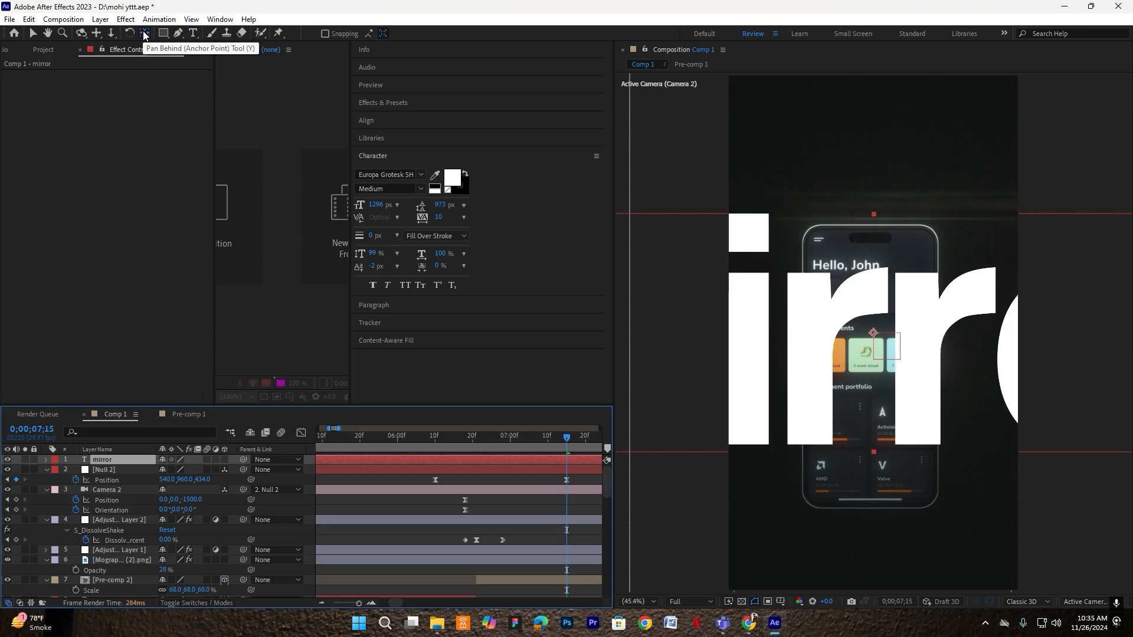
Scale the "mirror" text to 13% and place it above the phone
key("s")
left_click(177, 469)
type("12")
key("Return")
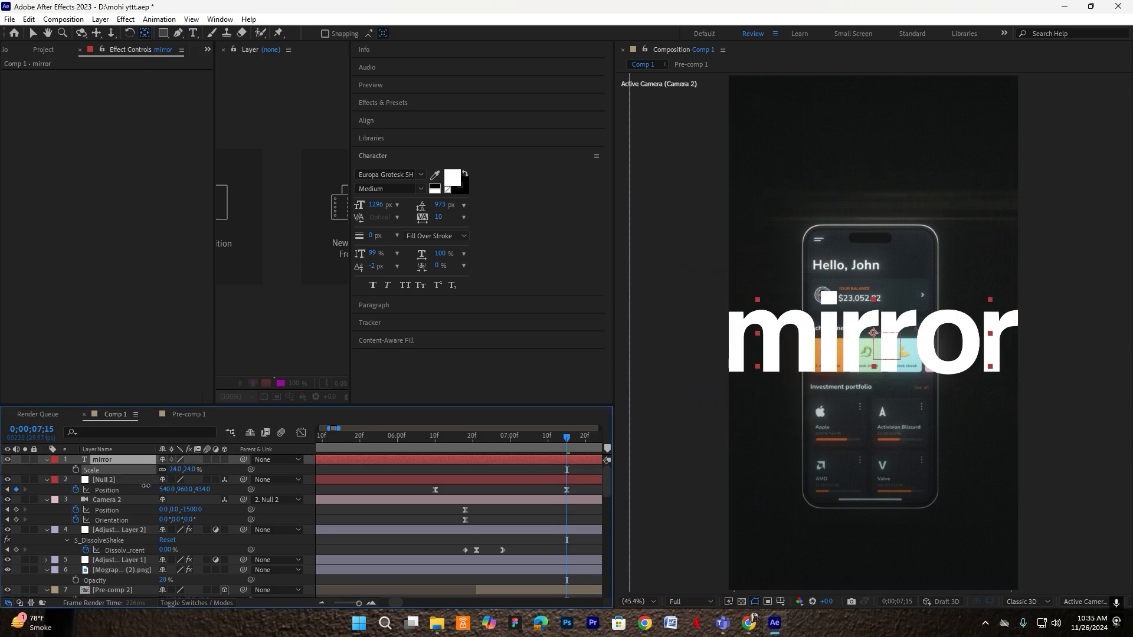
left_click_drag(142, 489, 144, 489)
key("v")
left_click_drag(876, 337, 830, 202)
Move the "mirror" layer directly above Pre-comp 2 in the stack and make it a 3D layer positioned over the phone's top
left_click_drag(104, 458, 106, 490)
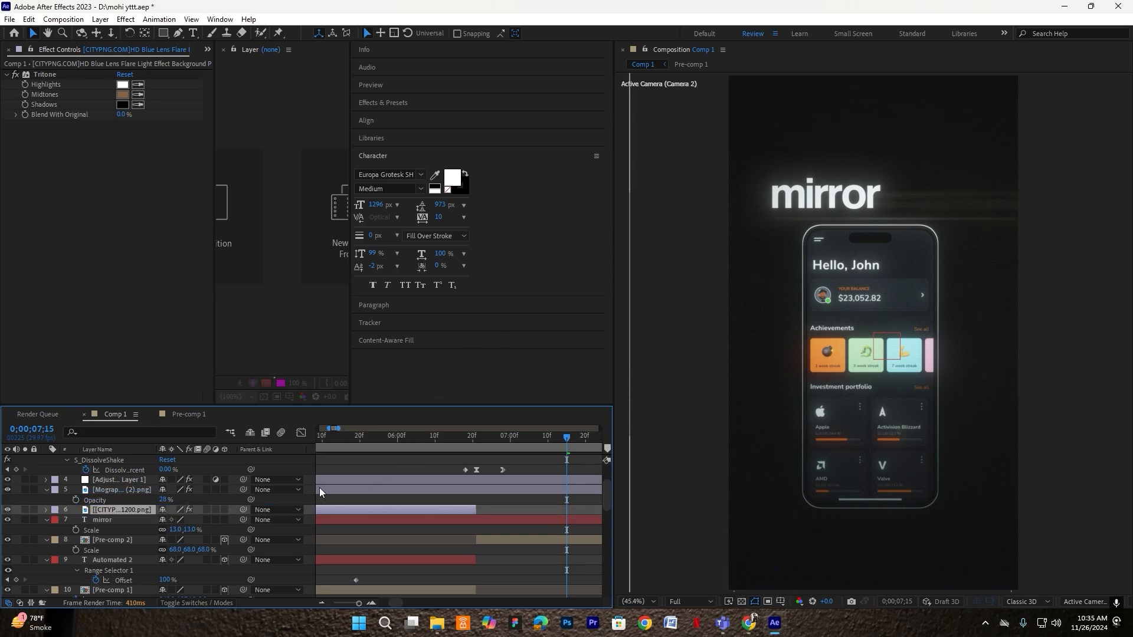
left_click(145, 519)
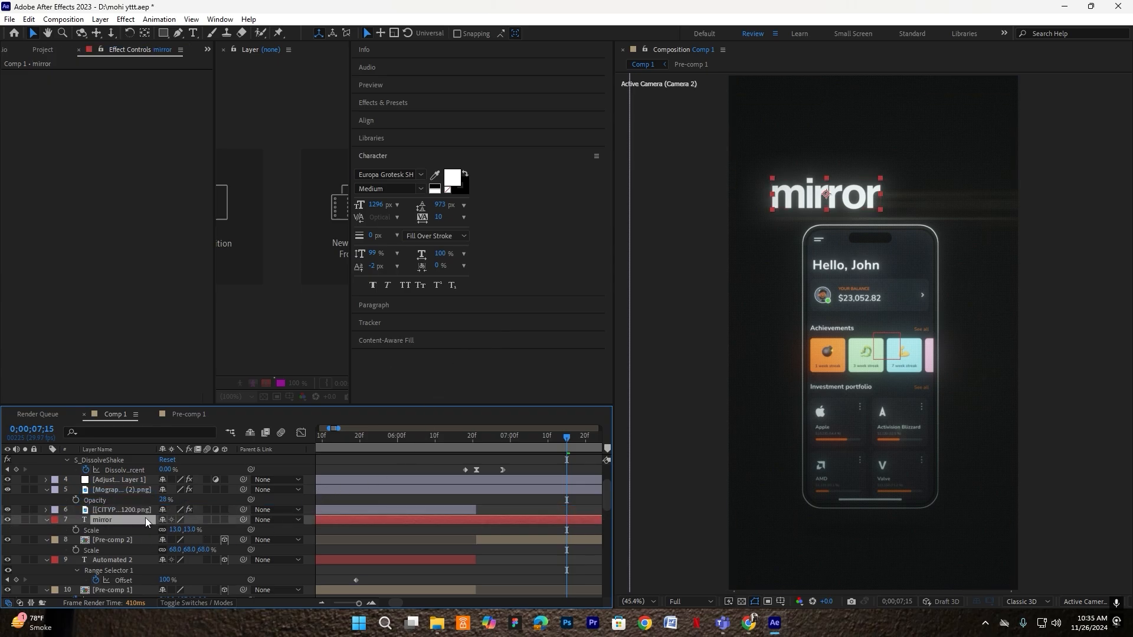
left_click(225, 520)
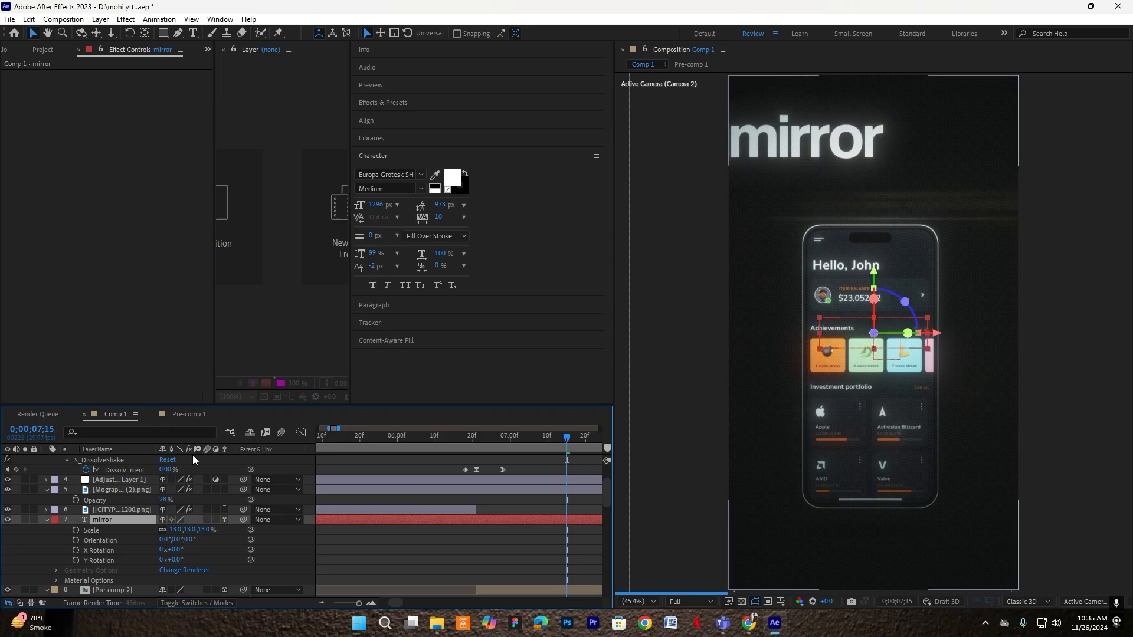
left_click_drag(845, 333, 826, 178)
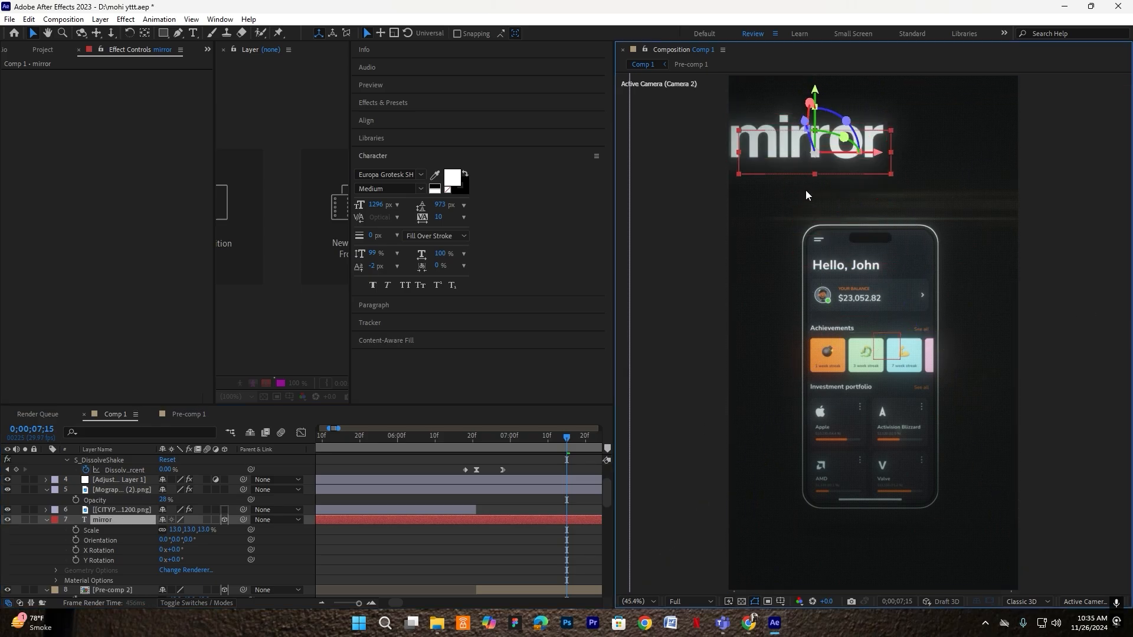
Scale the 3D "mirror" text down to 8% and set it closer to the phone
left_click(139, 510)
key("s")
left_click(125, 529)
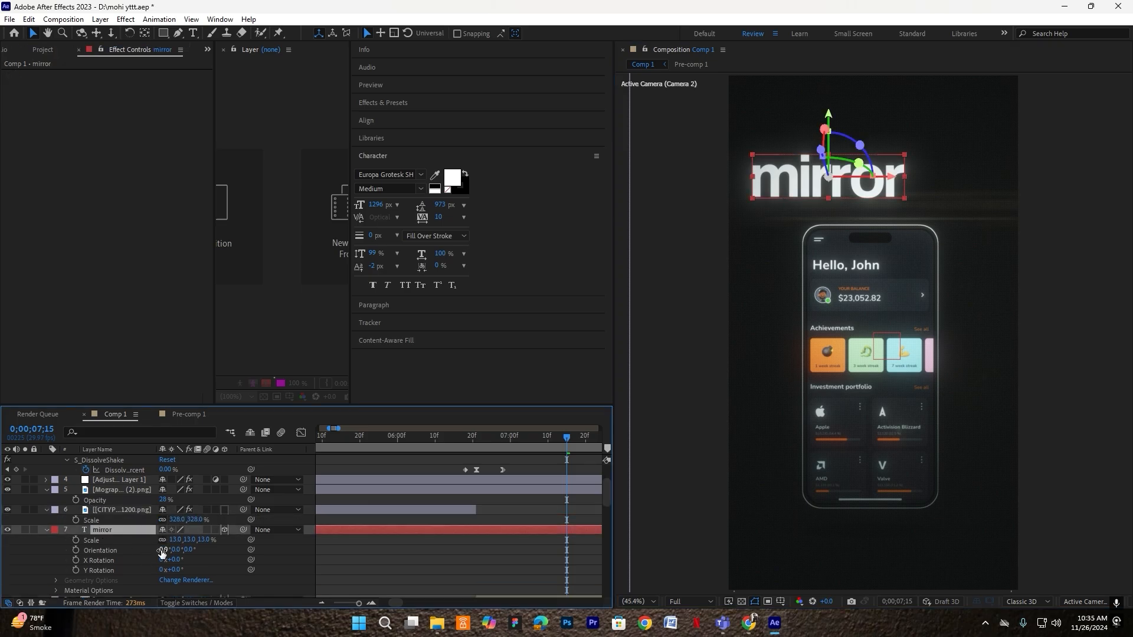
left_click(177, 539)
type("10")
key("Return")
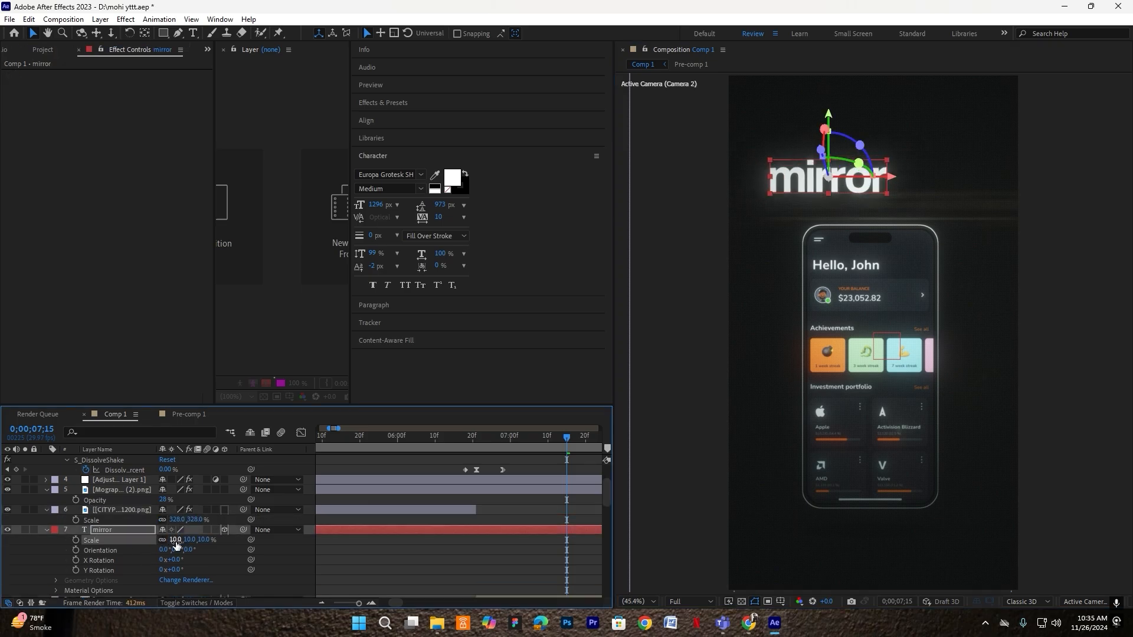
key("Return")
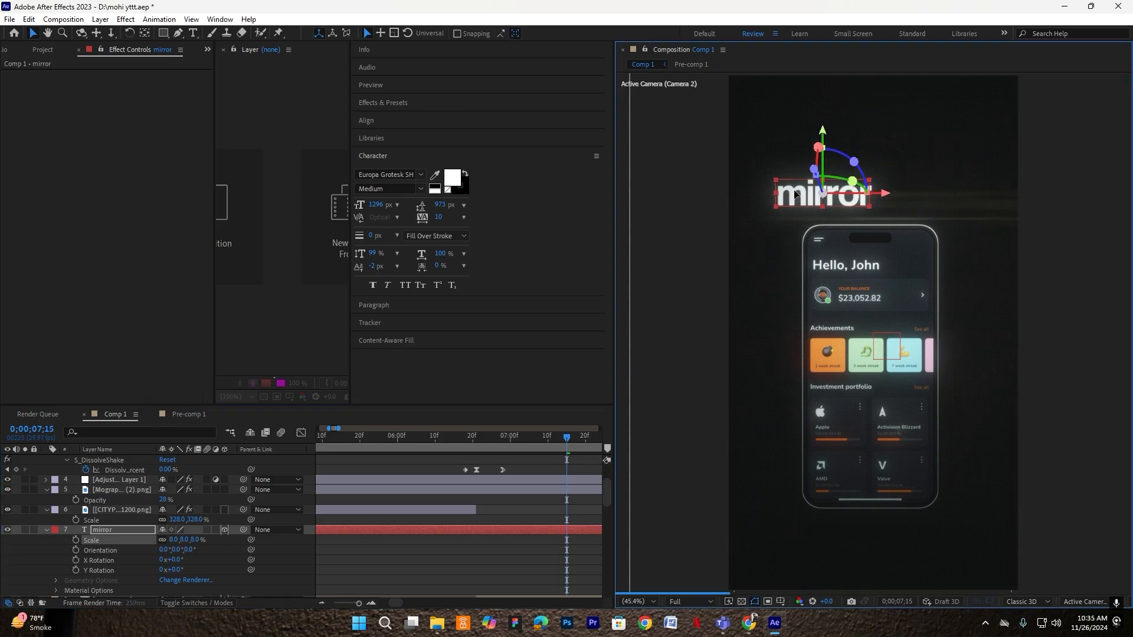
Nudge the phone pre-comp a little further down, away from the "mirror" text
left_click(47, 530)
left_click(110, 540)
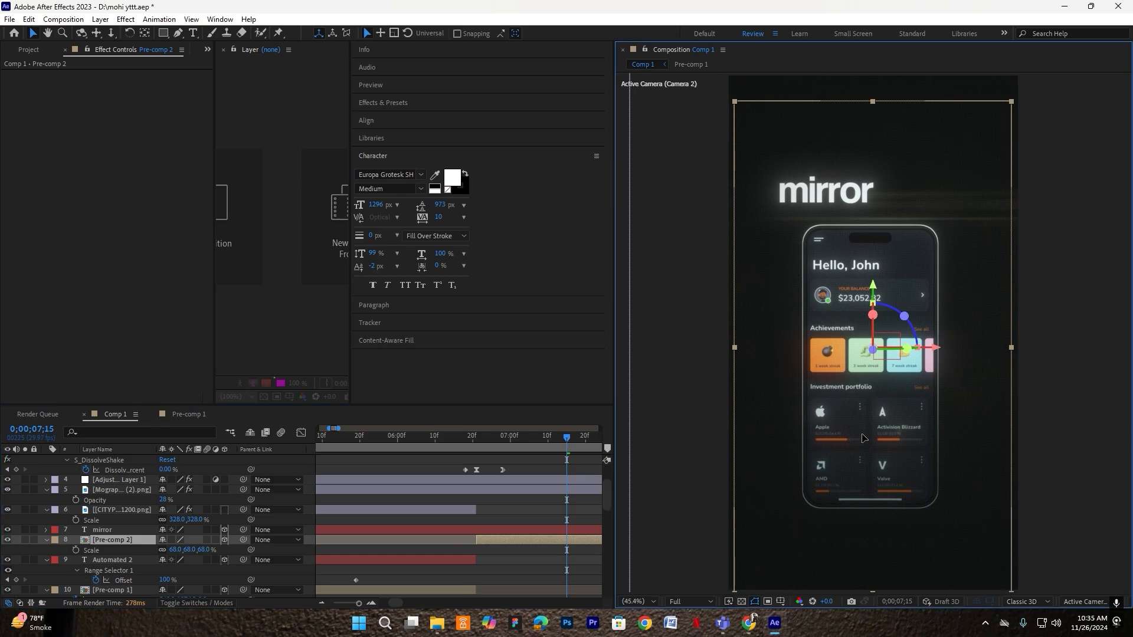
left_click_drag(862, 438, 864, 443)
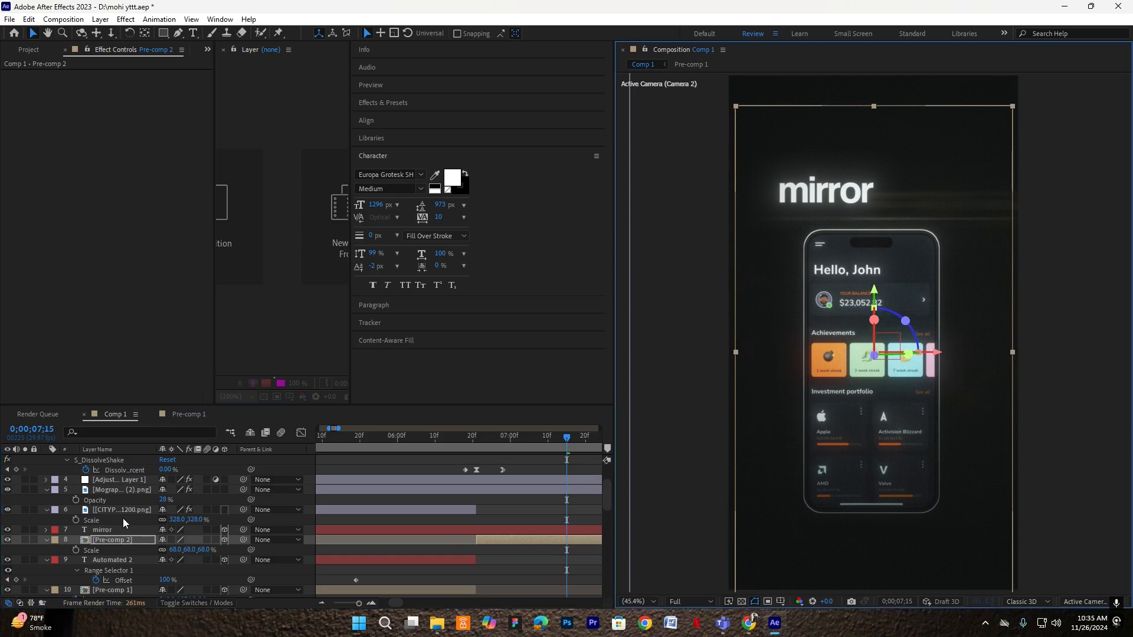
Duplicate the "mirror" text, move the copy below it and change its wording to "Trades"
left_click(124, 530)
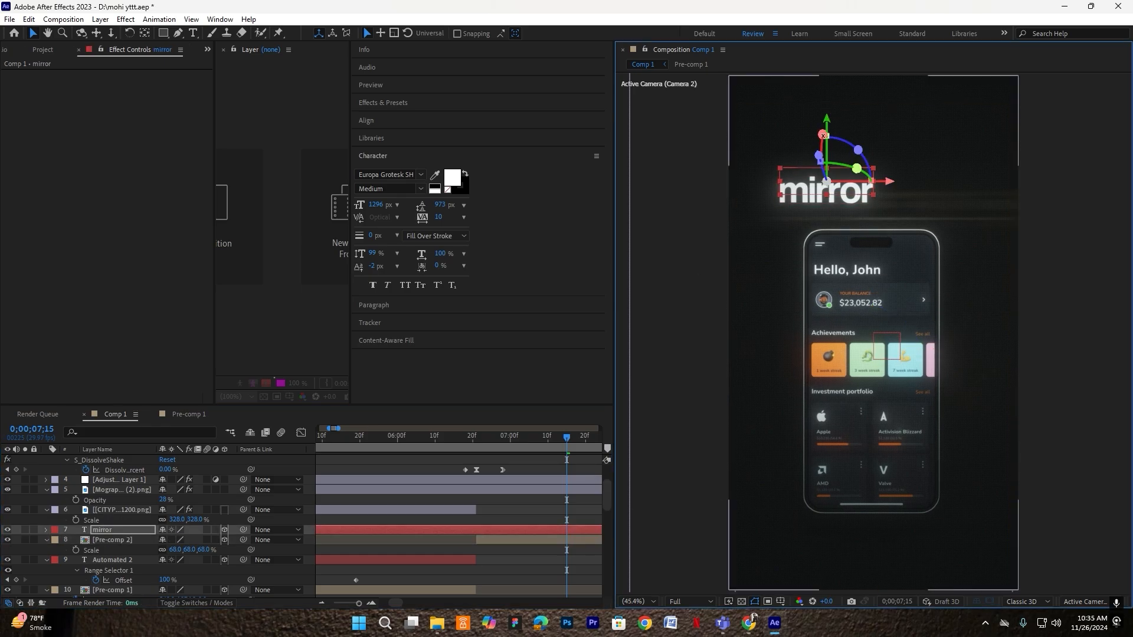
key("ctrl+d")
left_click_drag(788, 182, 788, 232)
double_click(806, 239)
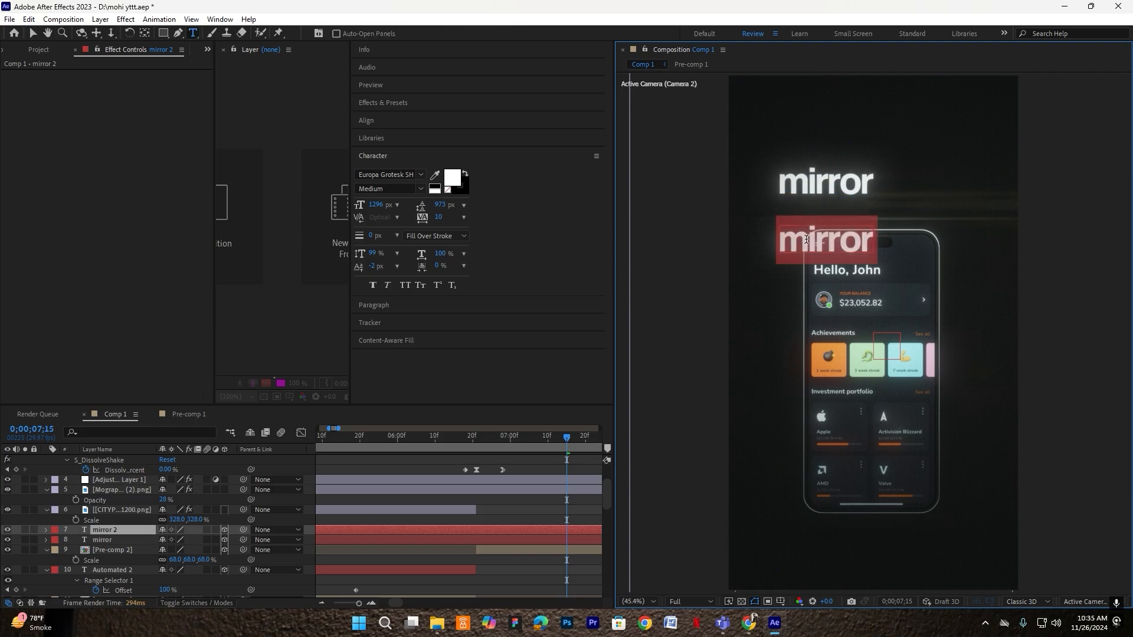
key("BackSpace")
type("Tra")
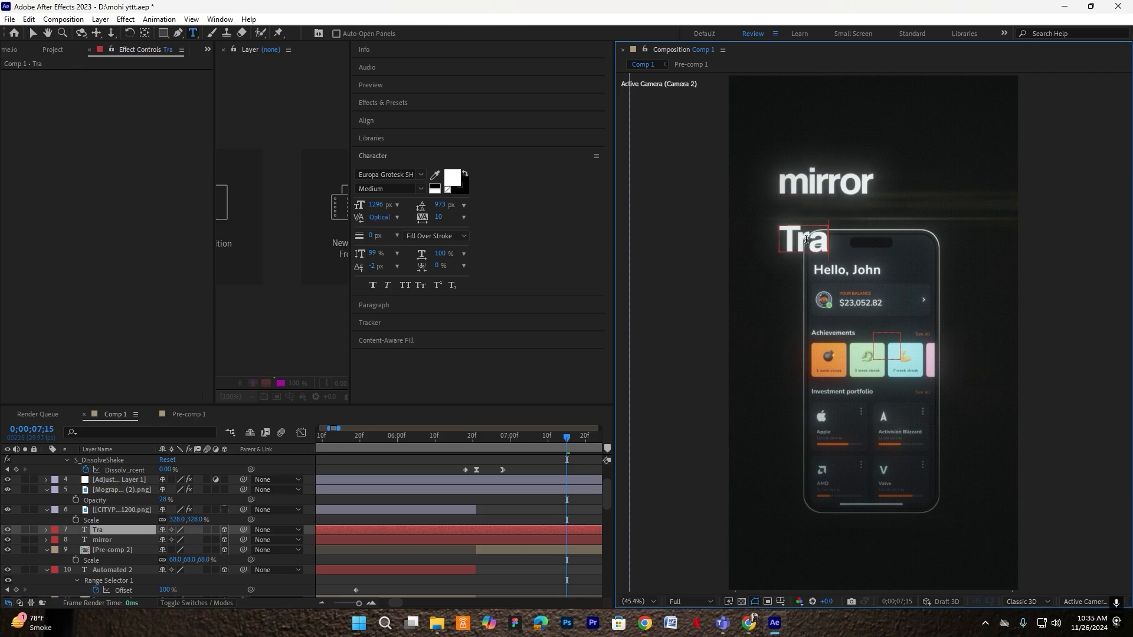
type("des")
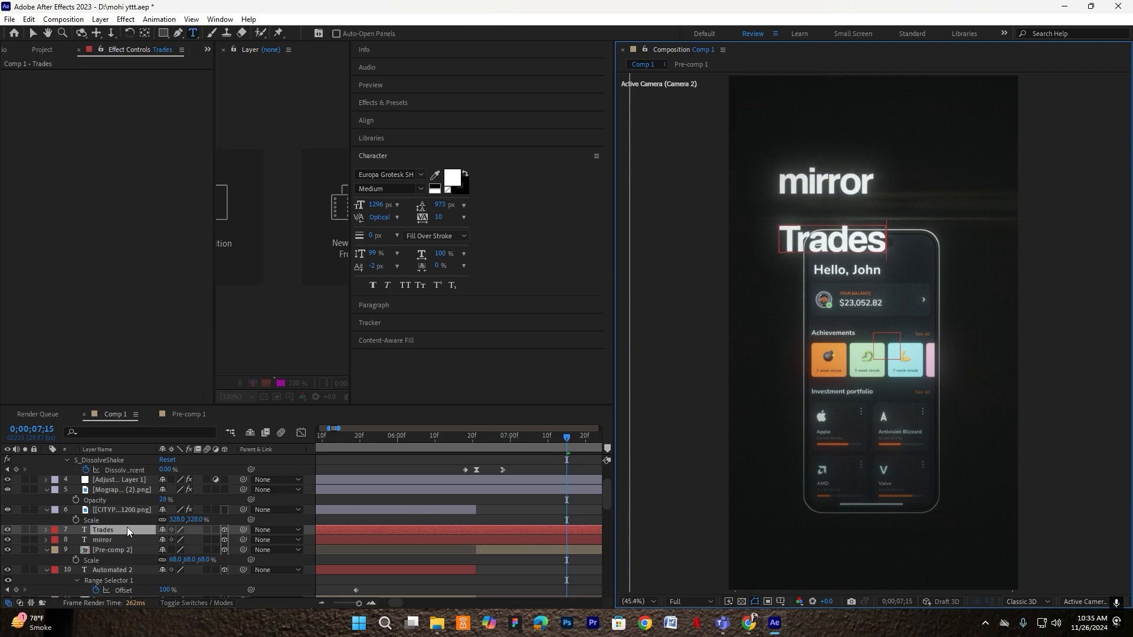
Scale the "Trades" text up to 14% from its centre and move its layer beneath the phone pre-comp
left_click(127, 531)
left_click(145, 33)
key("s")
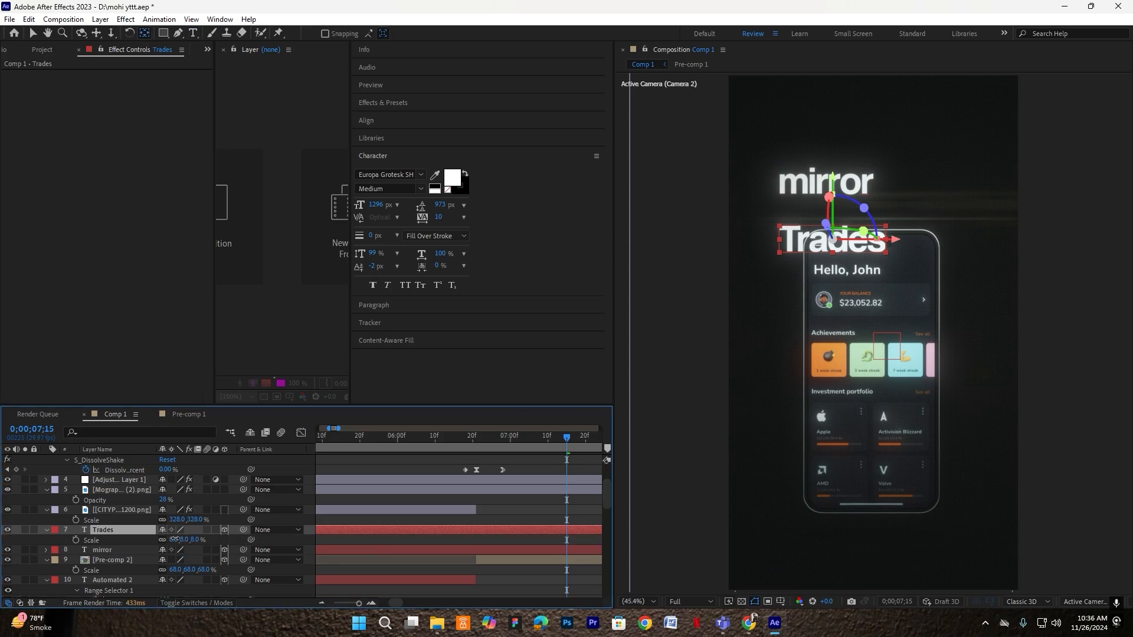
left_click_drag(175, 538, 179, 539)
left_click_drag(109, 531, 106, 570)
Set the "Trades" text's scale to 18% and position it partly behind the top of the phone
key("v")
left_click_drag(799, 265, 830, 229)
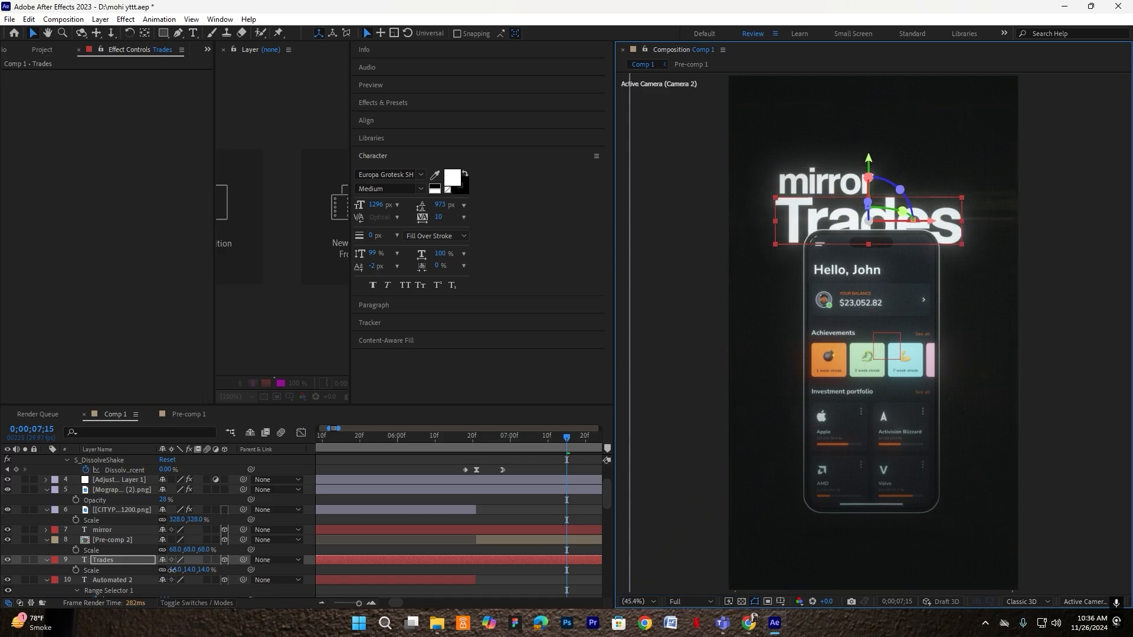
left_click_drag(172, 570, 163, 572)
left_click_drag(820, 232, 823, 230)
Change the "Trades" text's fill colour to a saturated golden yellow
left_click(452, 179)
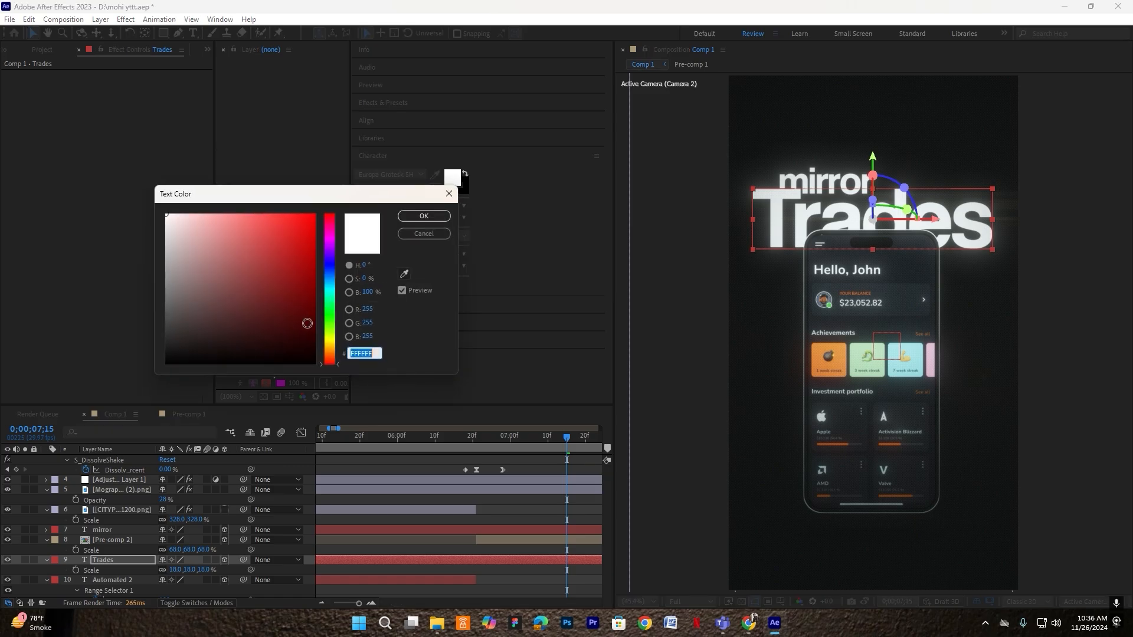
left_click(330, 344)
left_click_drag(286, 311, 316, 213)
left_click(411, 216)
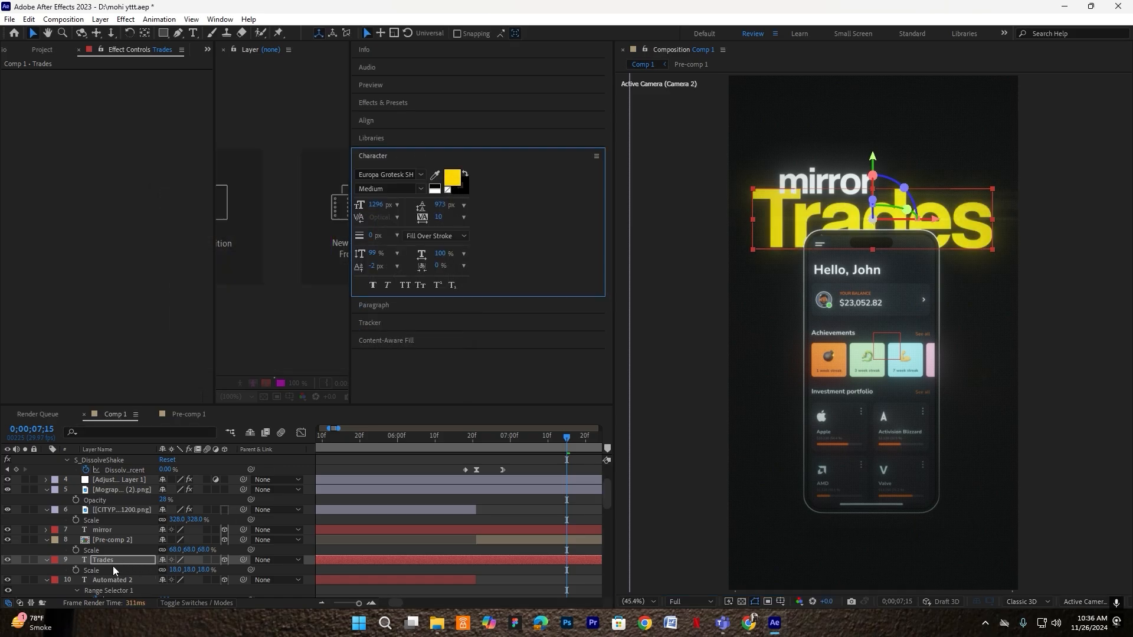
Align the "mirror" text above the left end of "Trades" and nudge "Trades" into place
left_click(111, 530)
left_click_drag(806, 189, 787, 168)
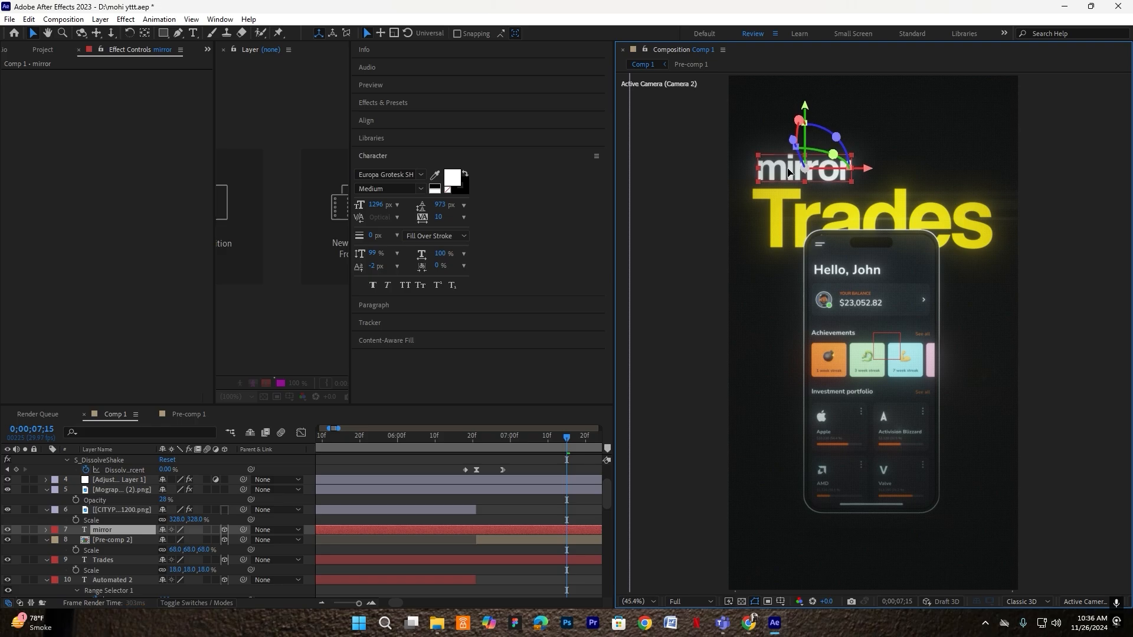
left_click(844, 236)
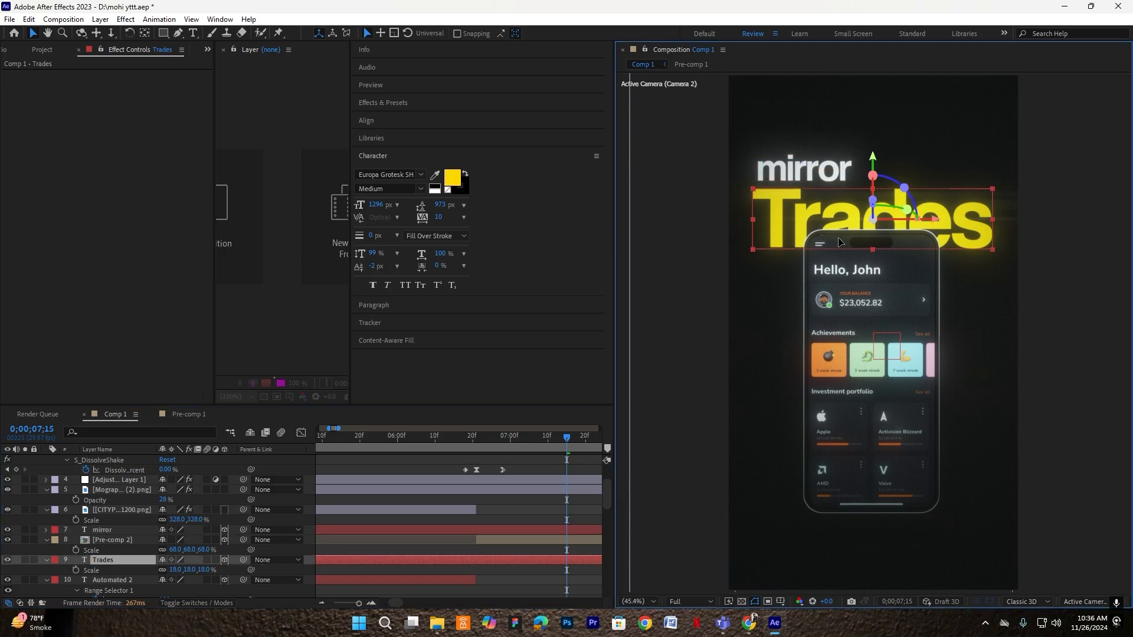
left_click_drag(844, 241, 840, 241)
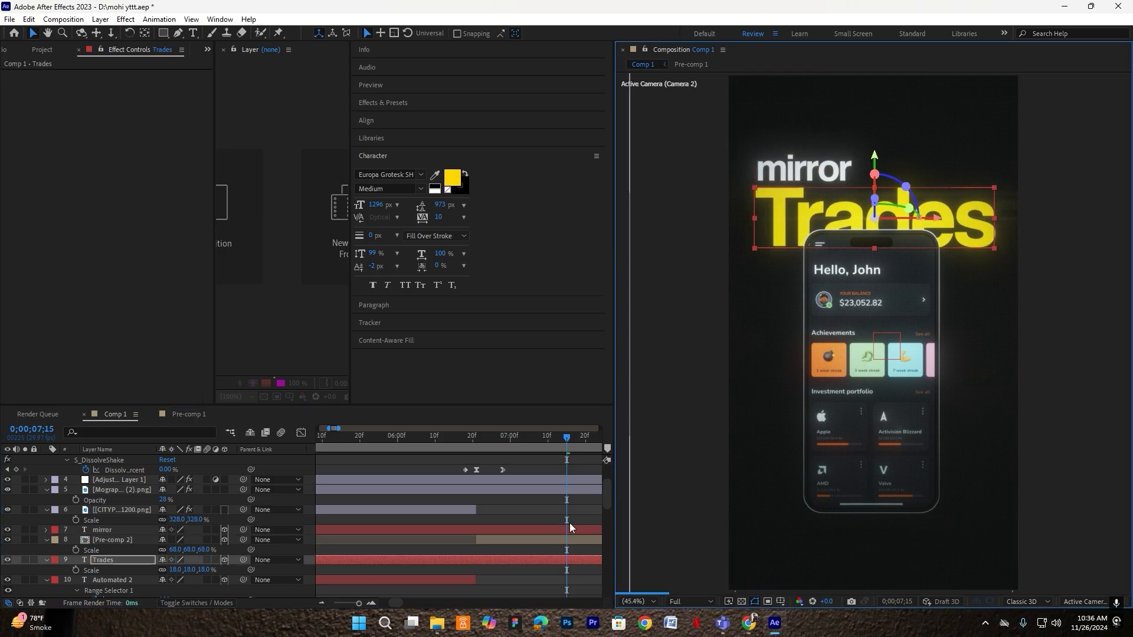
Split the "Trades" and "mirror" text layers at 0;00;06;21 and delete their earlier parts
left_click(473, 442)
scroll(482, 536, "down", 2)
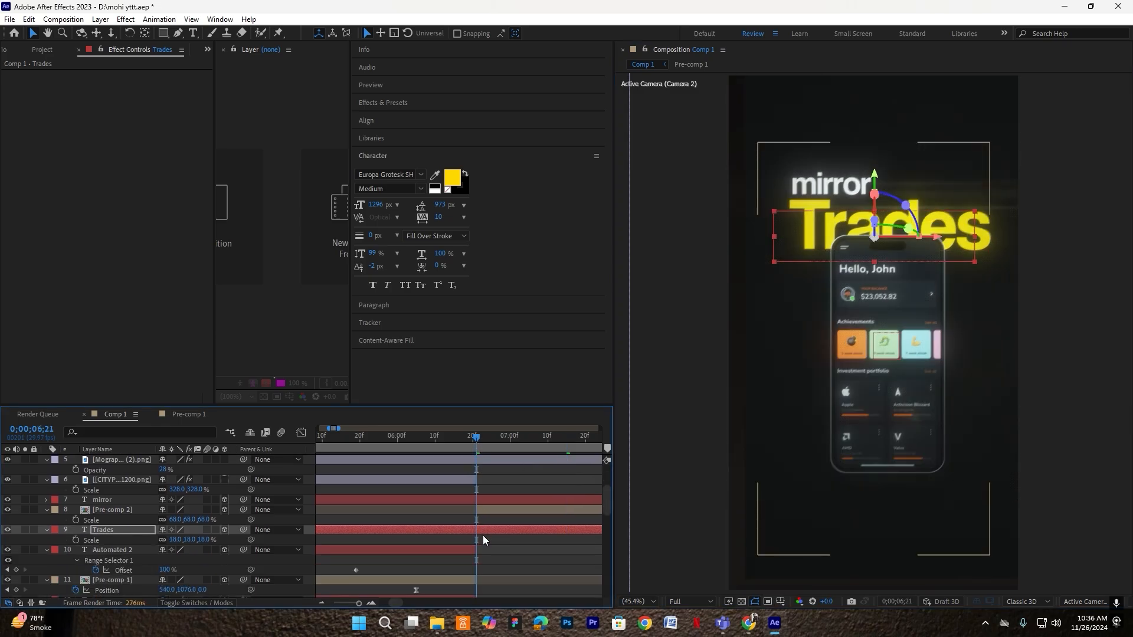
key("ctrl+shift+d")
left_click(465, 540)
key("Delete")
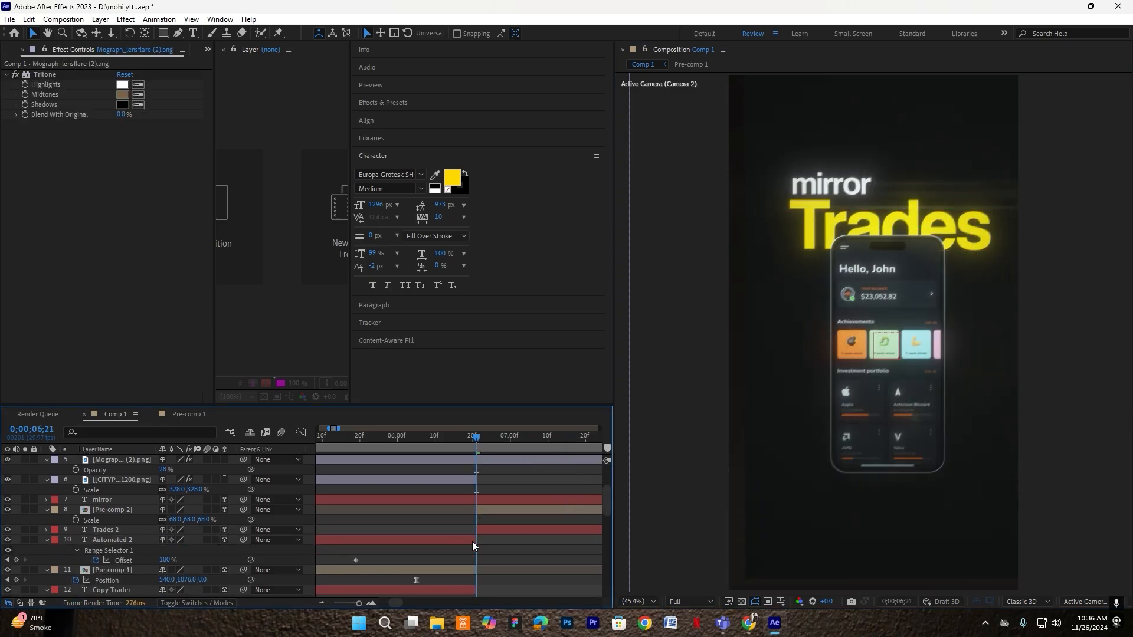
left_click(472, 499)
key("ctrl+shift+d")
left_click(470, 509)
key("Delete")
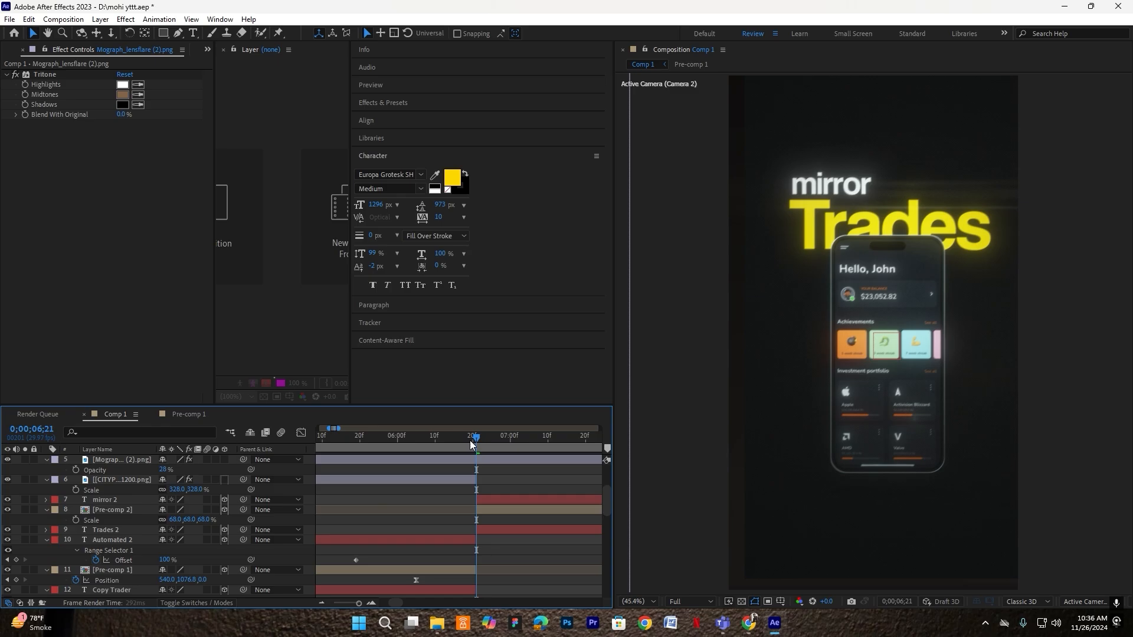
Preview the animation from 0;00;05;21 and set the composition's preview resolution to Half
left_click(362, 443)
key("space")
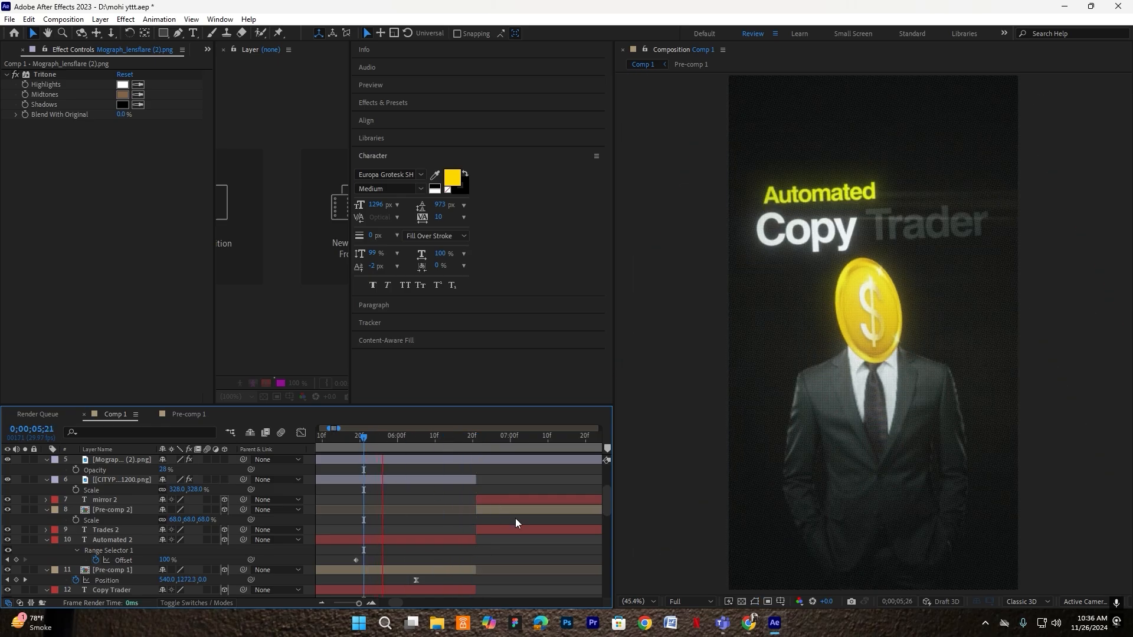
left_click(759, 446)
left_click(690, 601)
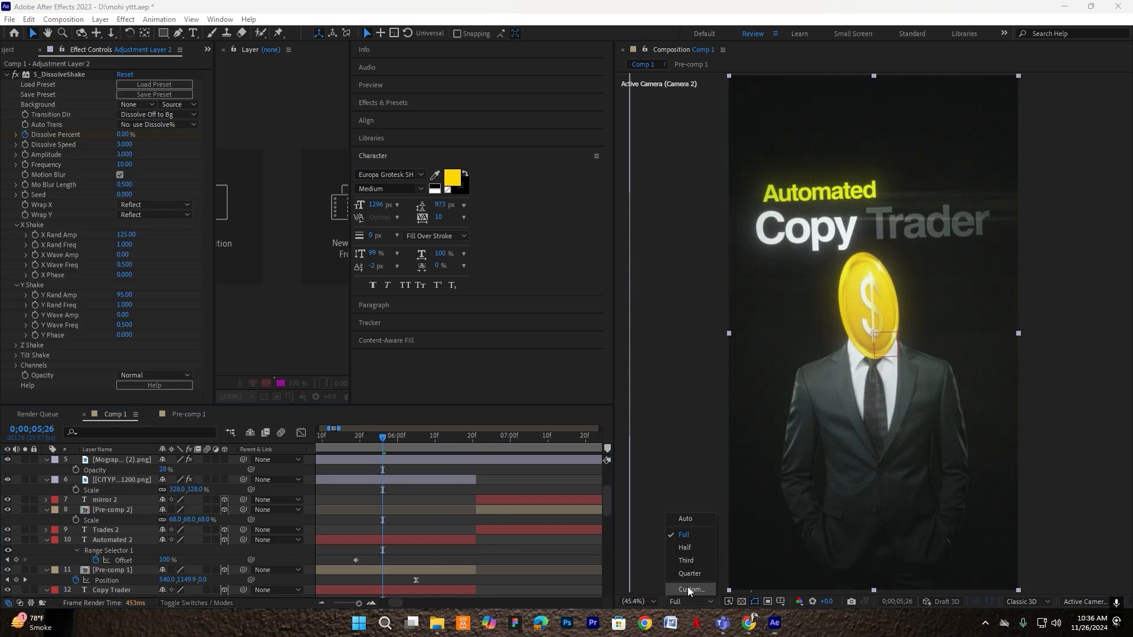
left_click(685, 551)
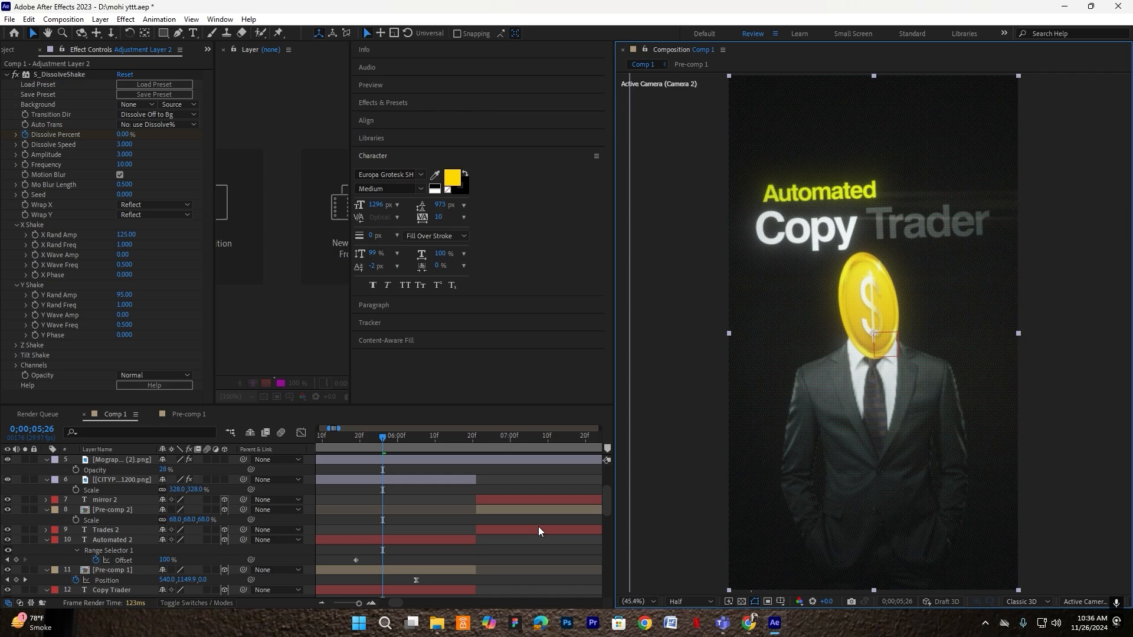
Preview the shake transition from the "Automated Copy Trader" scene to the phone scene from several start points
key("space")
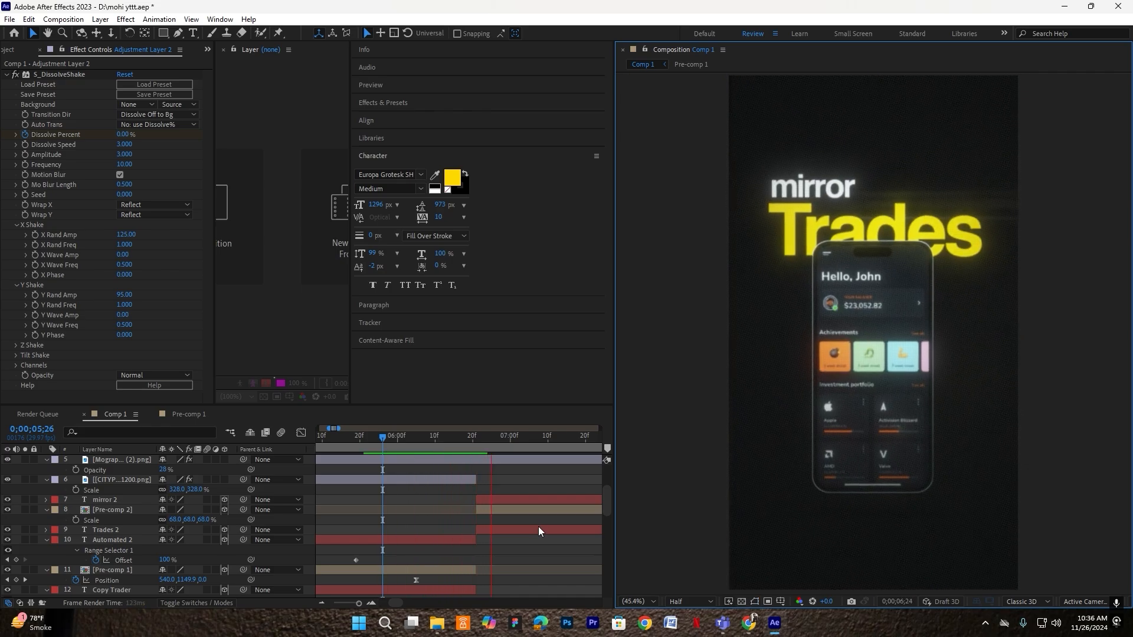
key("space")
left_click_drag(458, 438, 437, 451)
scroll(508, 472, "up", 3)
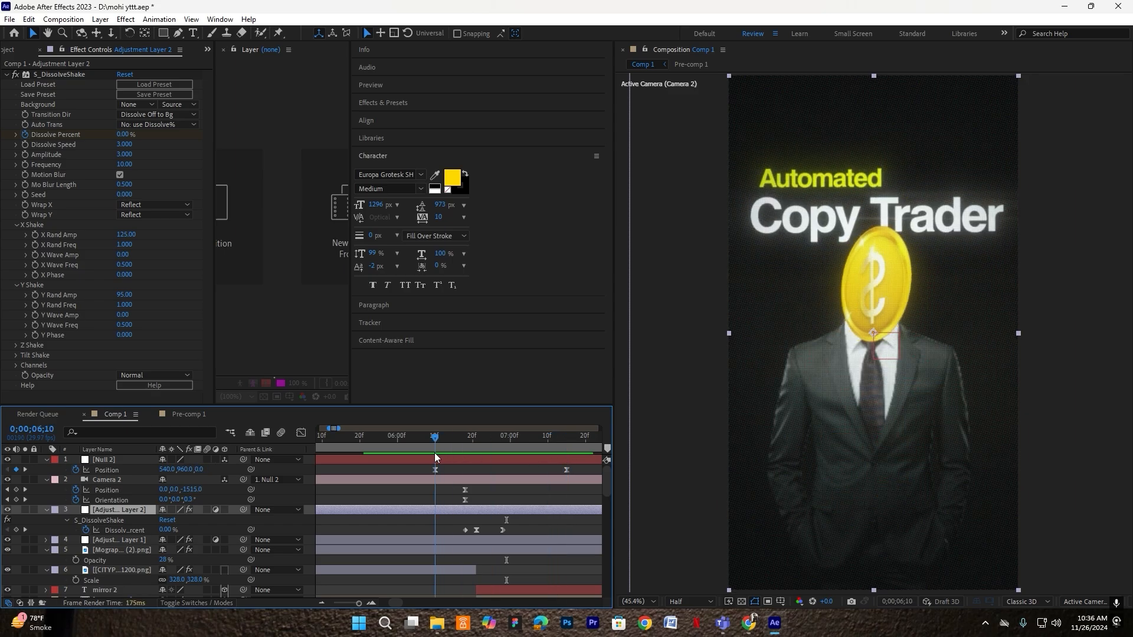
key("space")
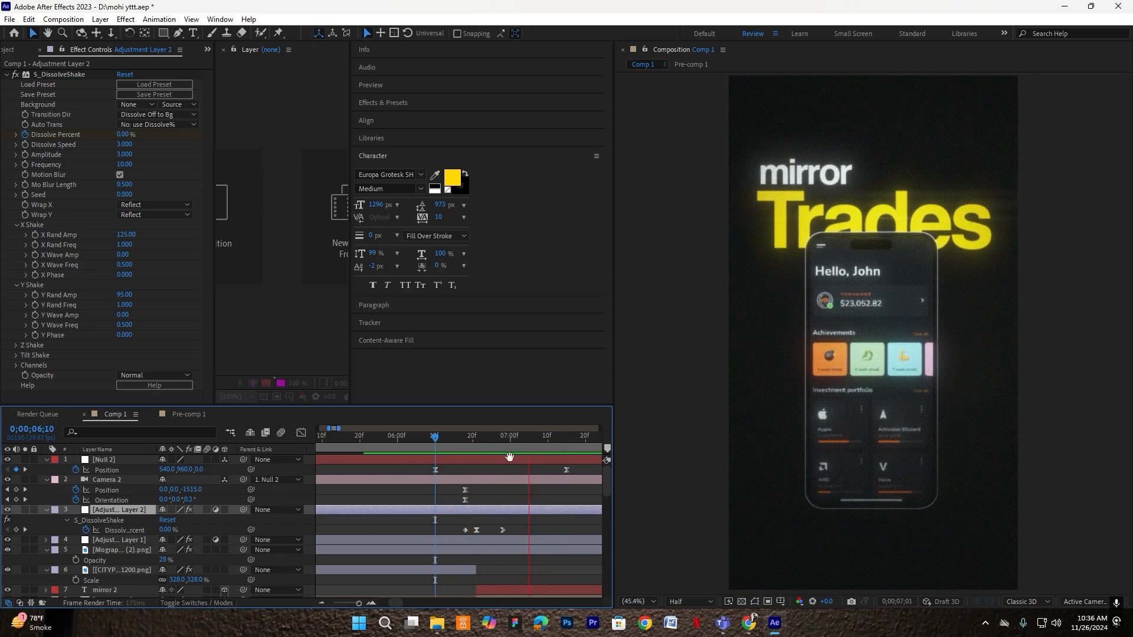
key("space")
left_click_drag(435, 440, 356, 450)
key("space")
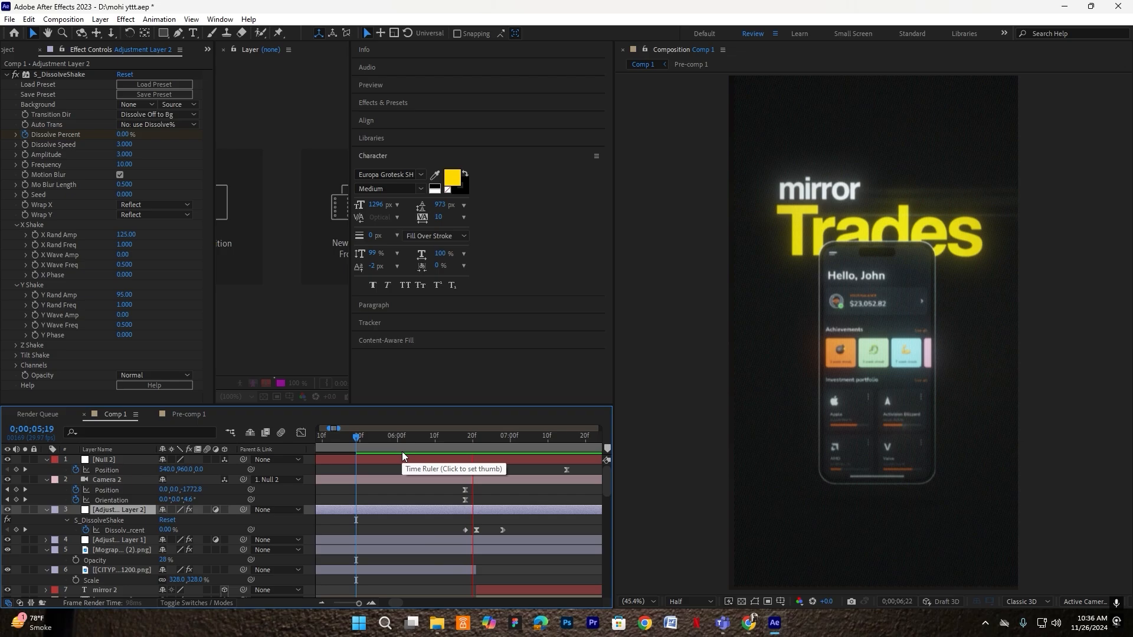
key("space")
Apply the Fade Up Lines preset to the "mirror" text layer and shift the layer earlier so its fade begins at the scene cut
scroll(494, 492, "down", 2)
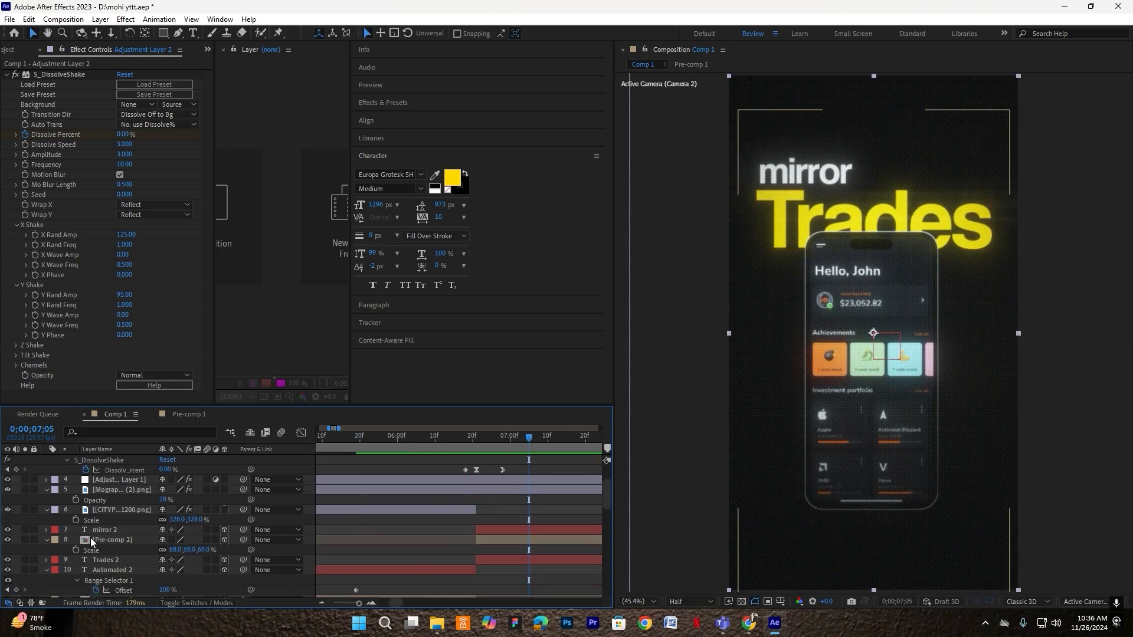
left_click(111, 530)
key("ctrl+space")
type("fade up")
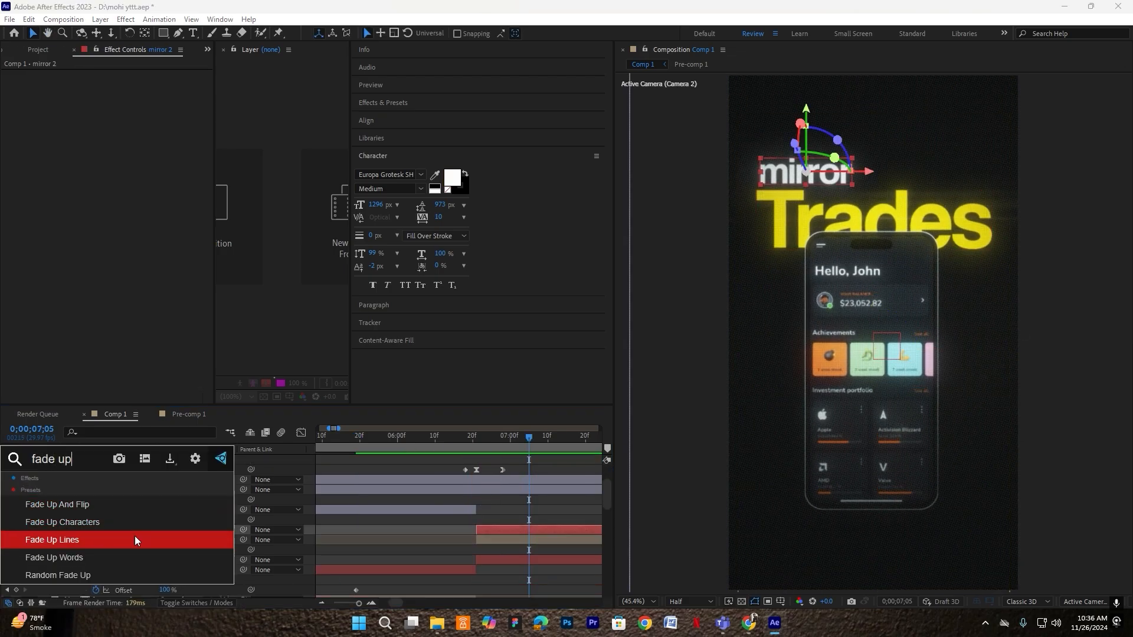
left_click(135, 536)
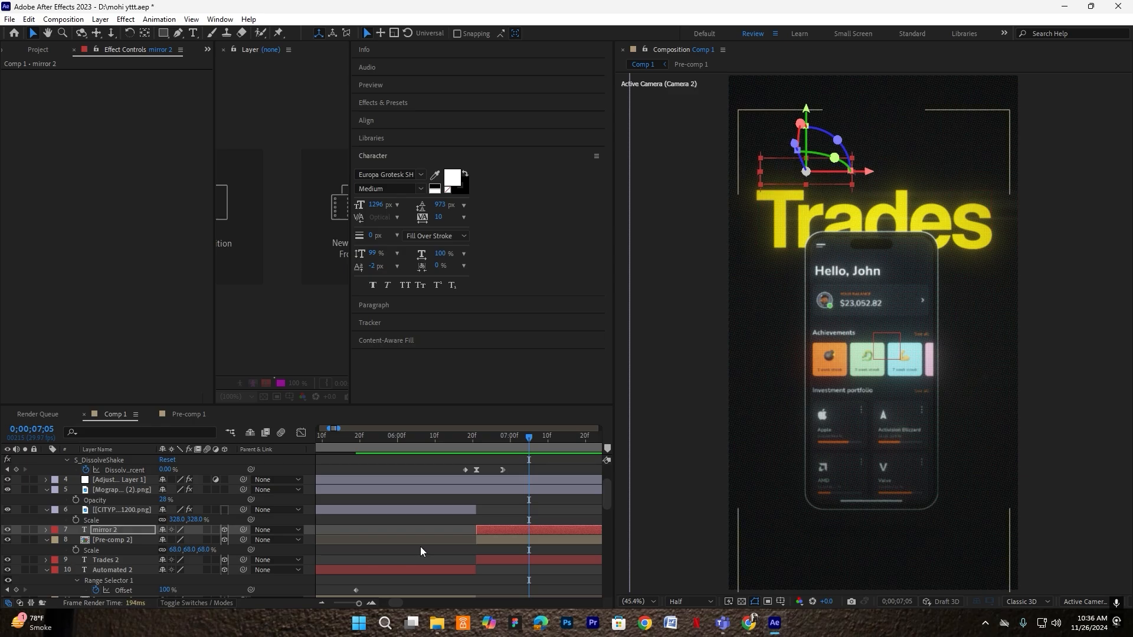
key("u")
key("minus")
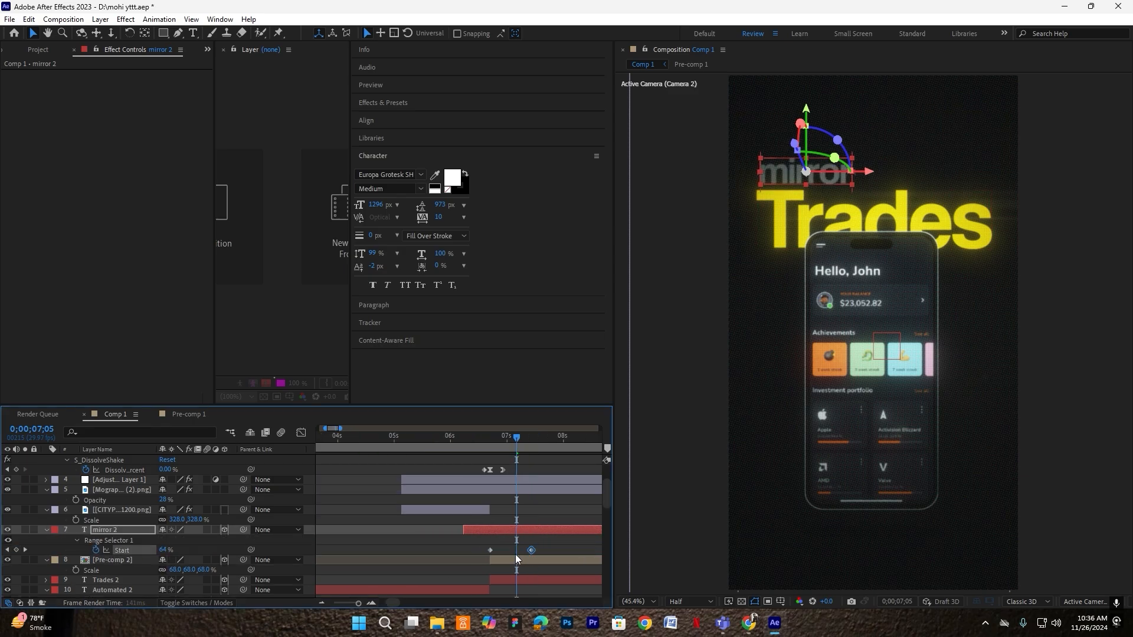
left_click(472, 439)
key("equal")
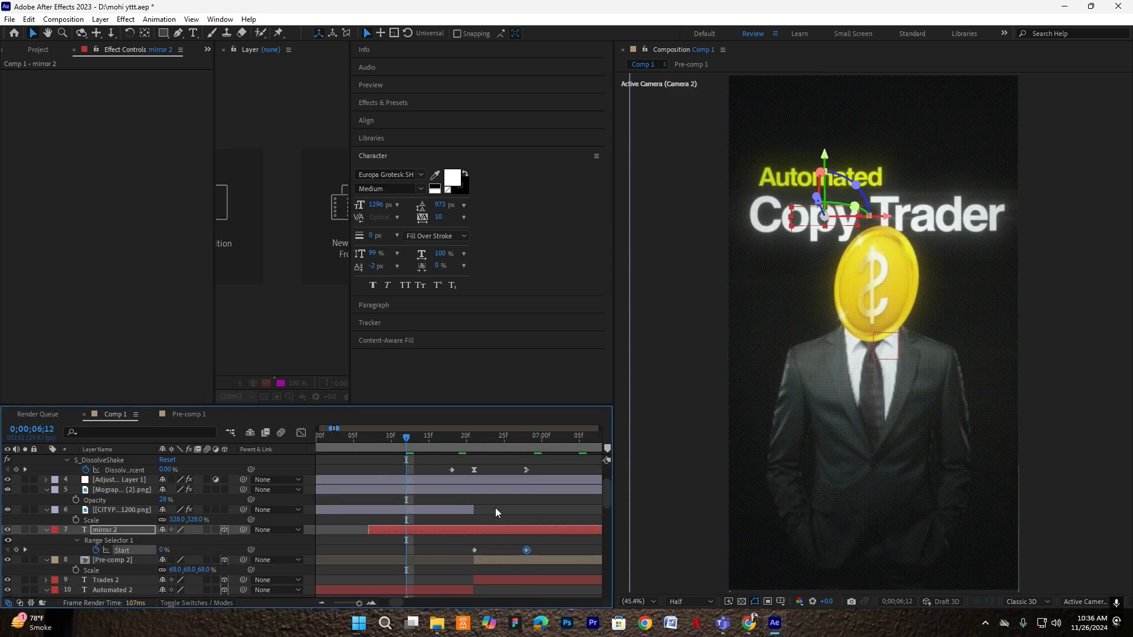
Copy Animator 1 from the "mirror" text layer onto the "Trades" text layer and reveal its Start keyframes
double_click(45, 530)
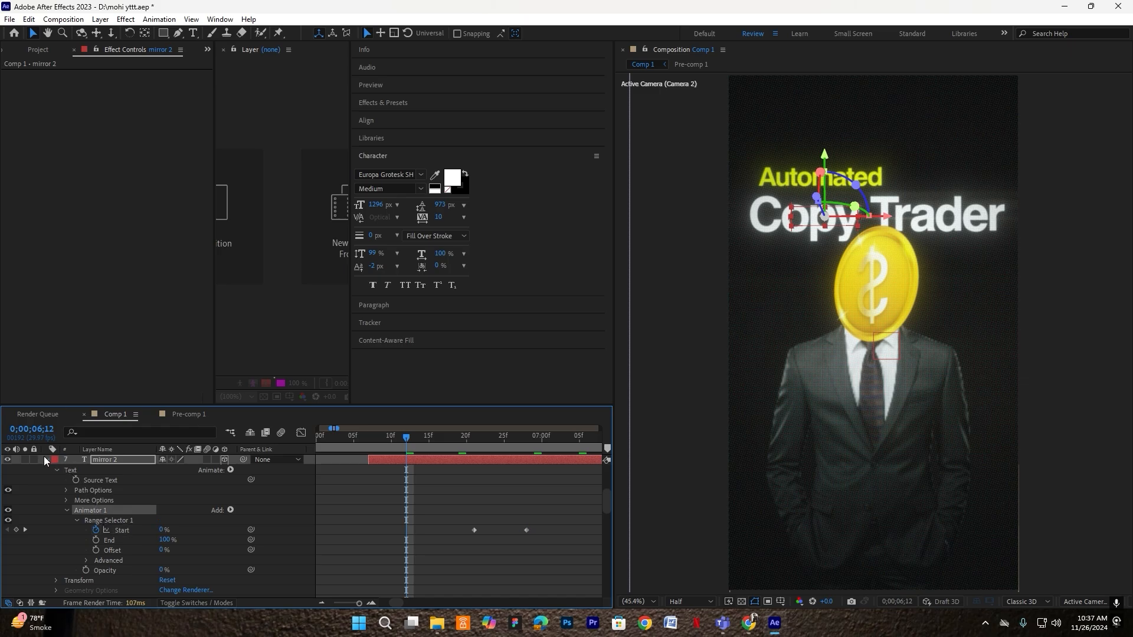
left_click(46, 459)
scroll(476, 489, "down", 2)
scroll(476, 462, "up", 3)
left_click_drag(476, 443, 480, 445)
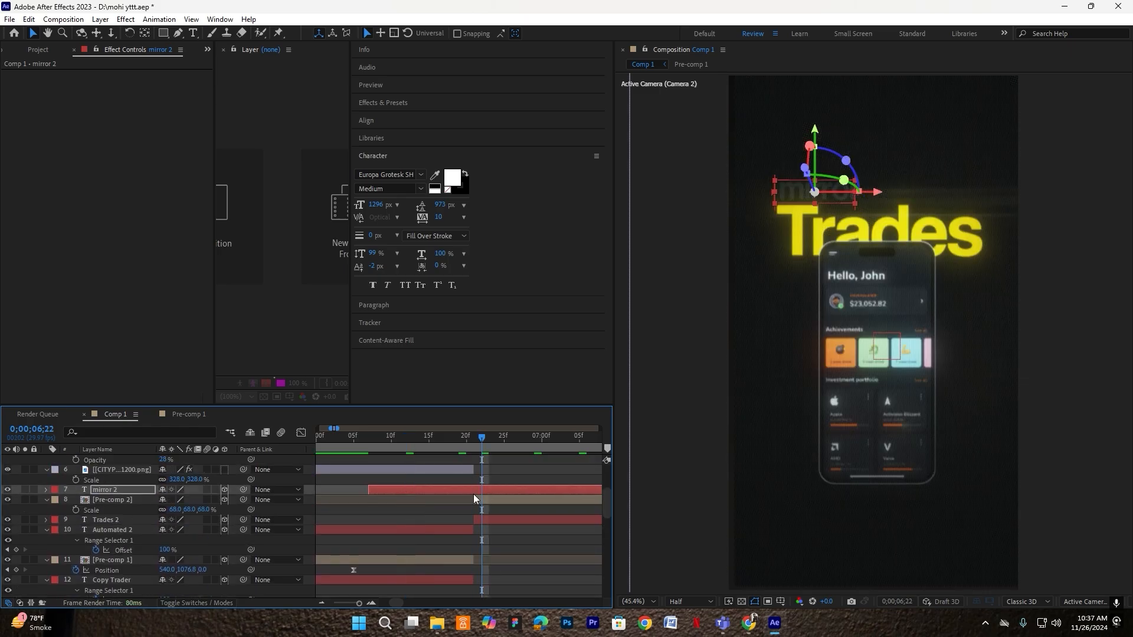
left_click(481, 518)
key("u")
Offset the "Trades" layer so its fade starts shortly after the "mirror" fade, and preview the text reveal
left_click_drag(496, 519, 490, 525)
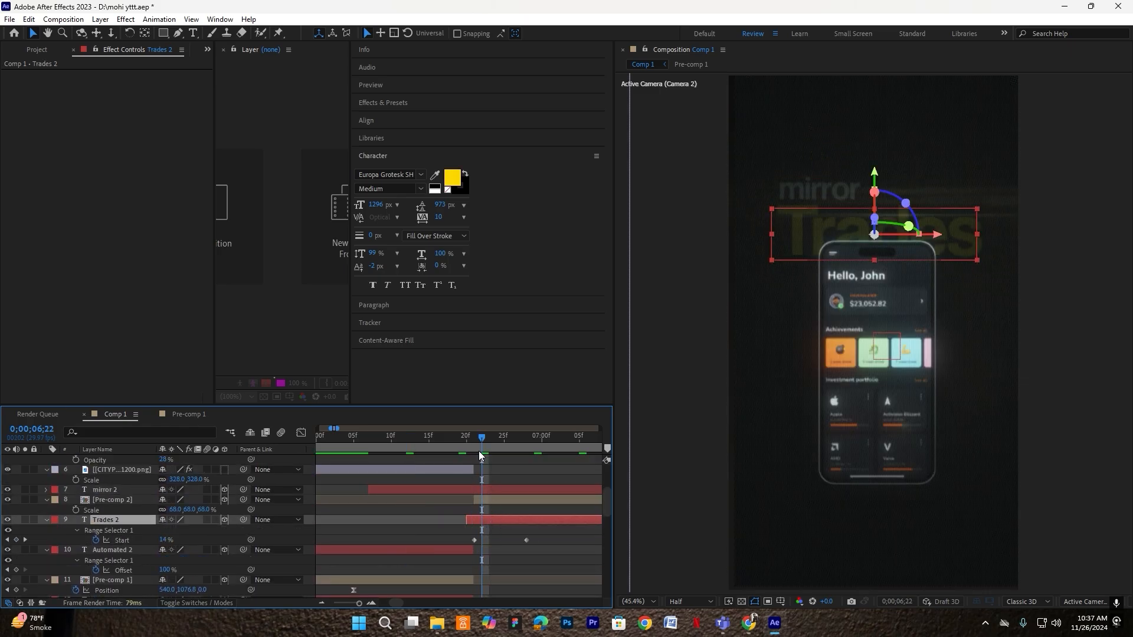
left_click_drag(479, 451, 376, 451)
left_click_drag(481, 520, 497, 518)
key("space")
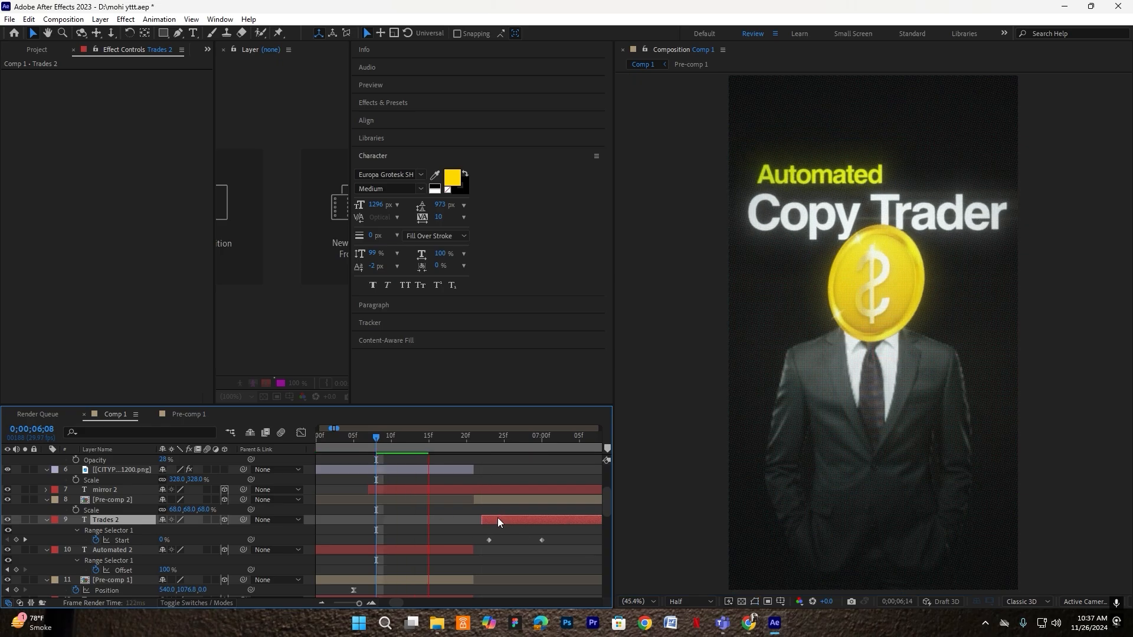
key("space")
left_click_drag(413, 445, 391, 446)
key("space")
key("space")
Shift the "Trades" layer three frames later to start at 0;00;06;25 and preview the reveal
left_click_drag(523, 526, 544, 525)
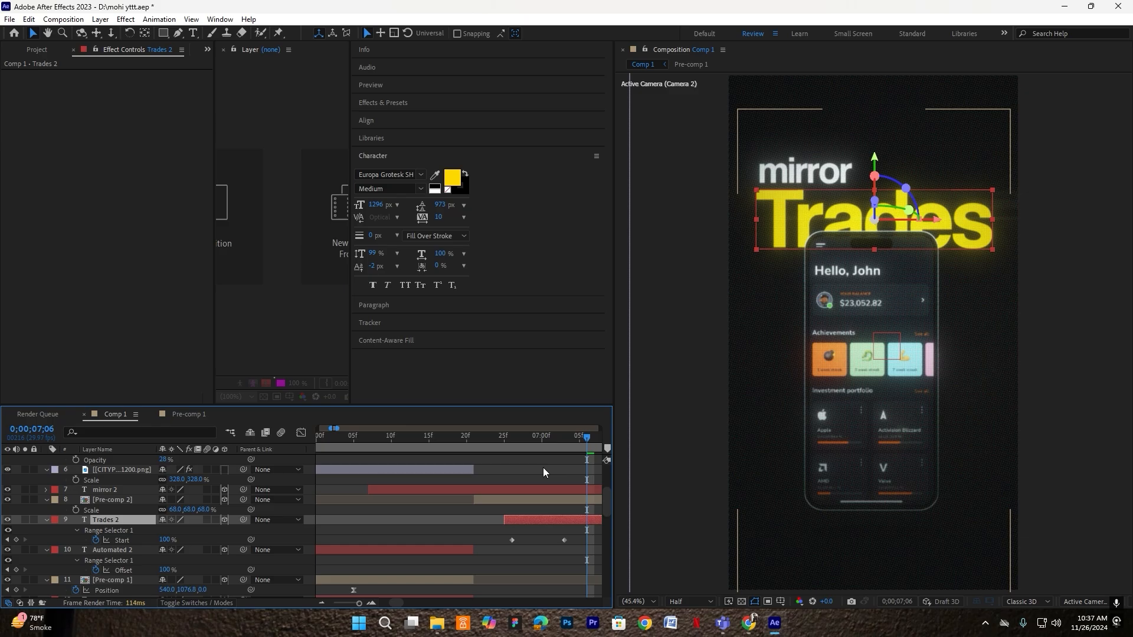
left_click(391, 446)
key("space")
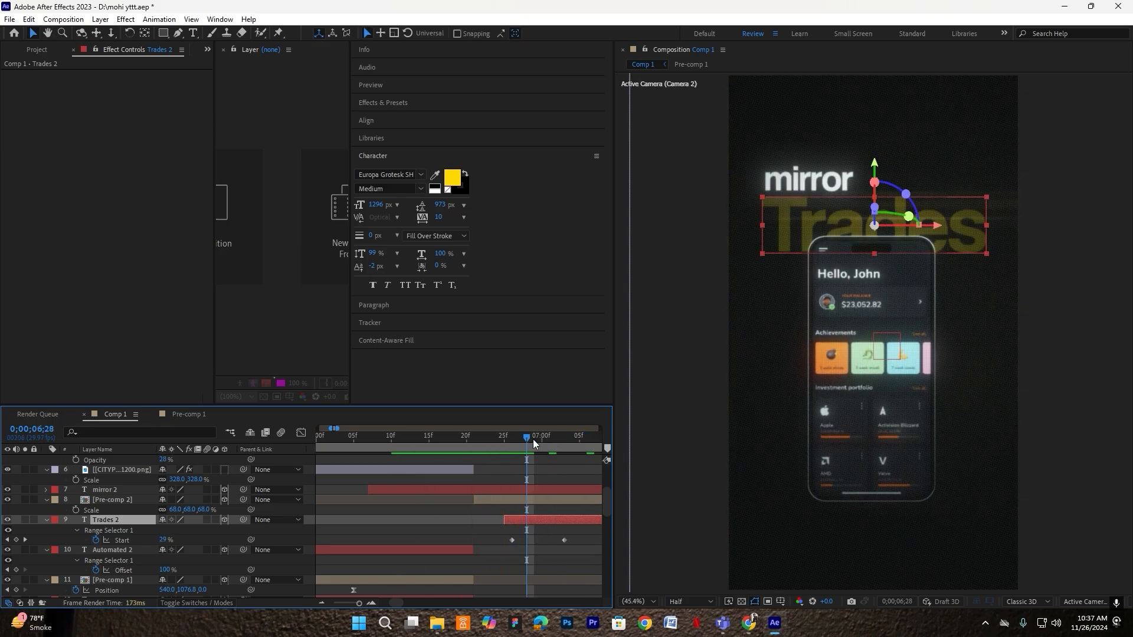
left_click(840, 365)
key("space")
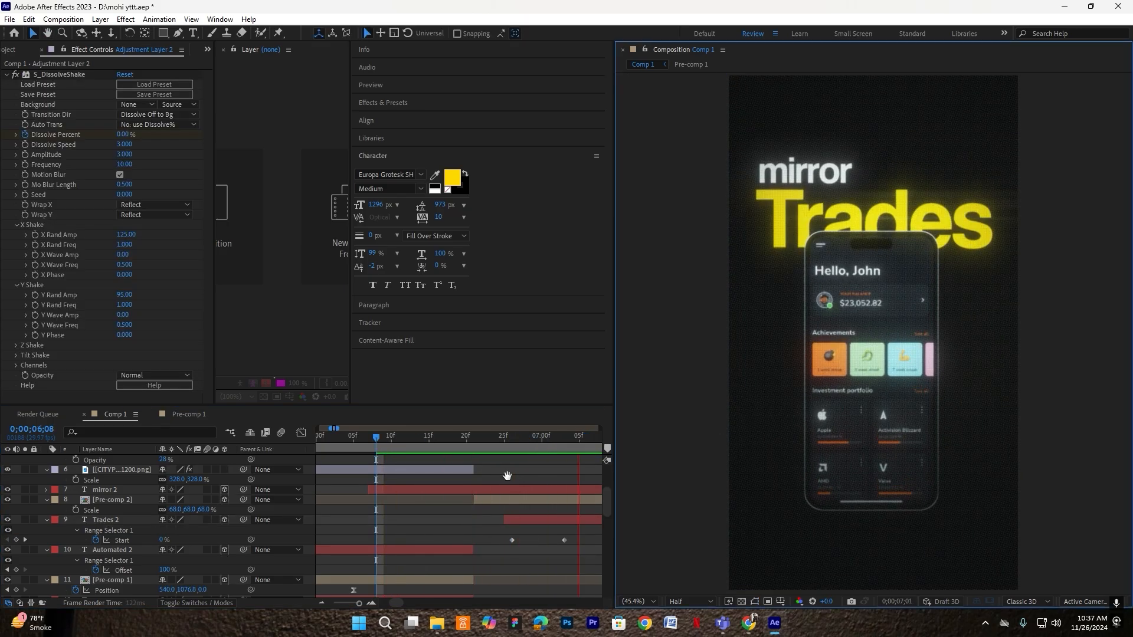
Shift the "Trades" layer two frames earlier to start at 0;00;06;23 and preview the timing
scroll(507, 475, "down", 1)
left_click(435, 445)
key("space")
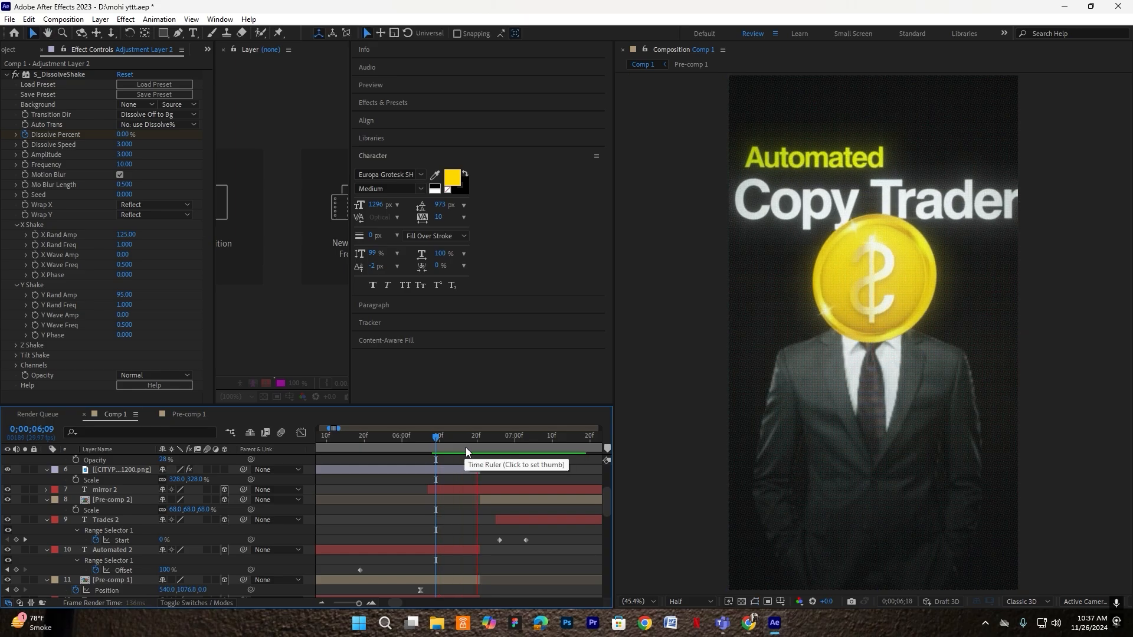
left_click_drag(519, 521, 511, 521)
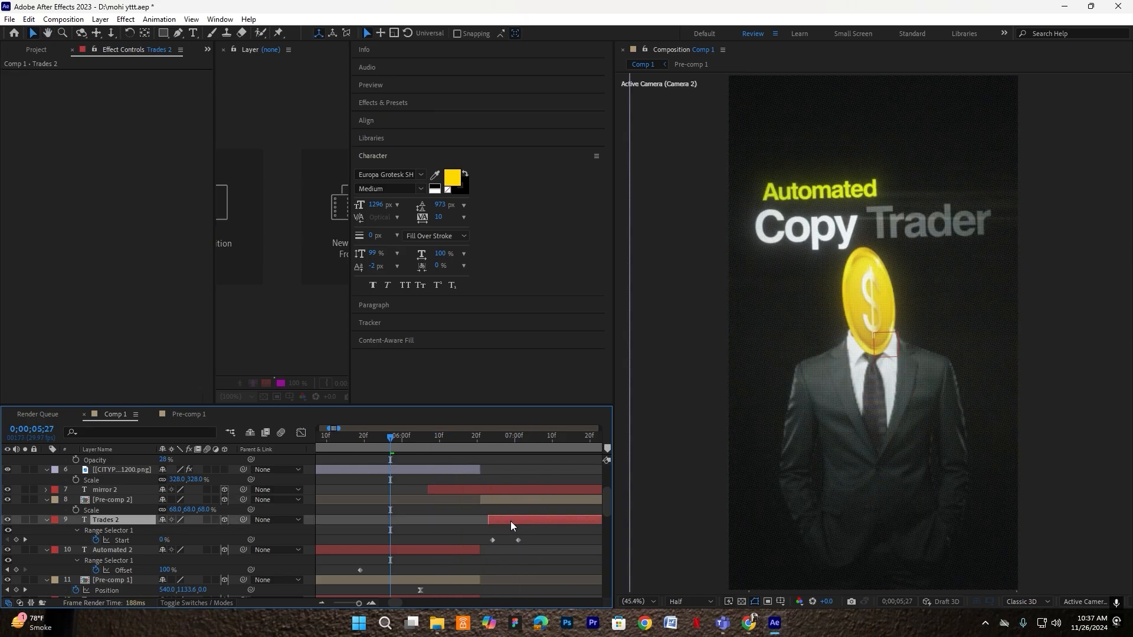
key("space")
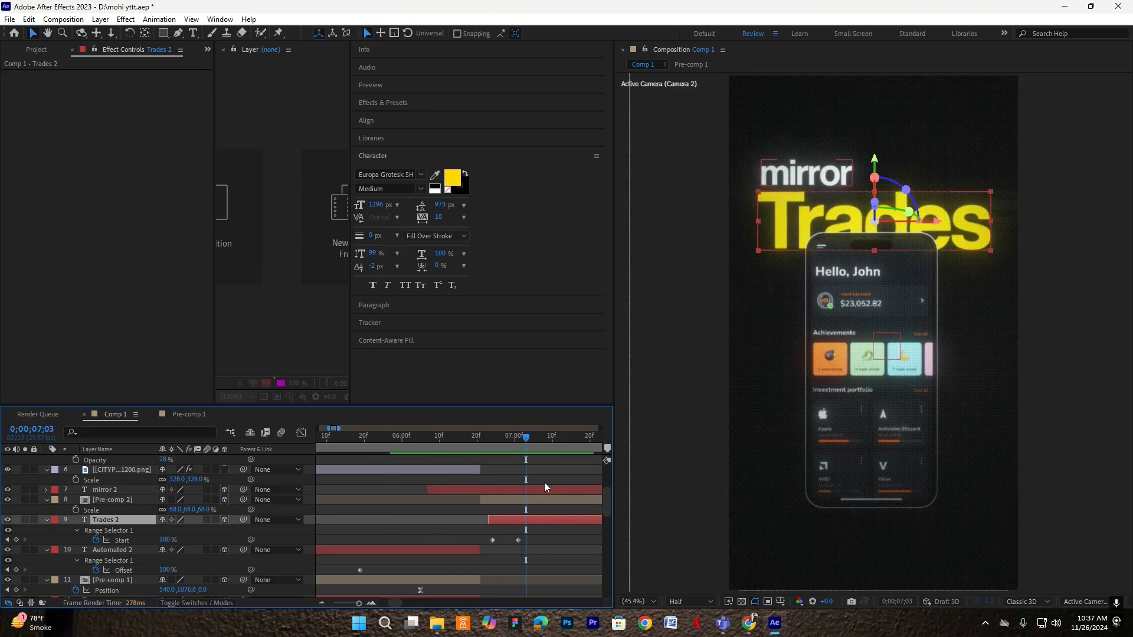
Duplicate the Null 2 layer and delete the second Position keyframe from the upper copy
scroll(567, 519, "up", 4)
left_click(560, 460)
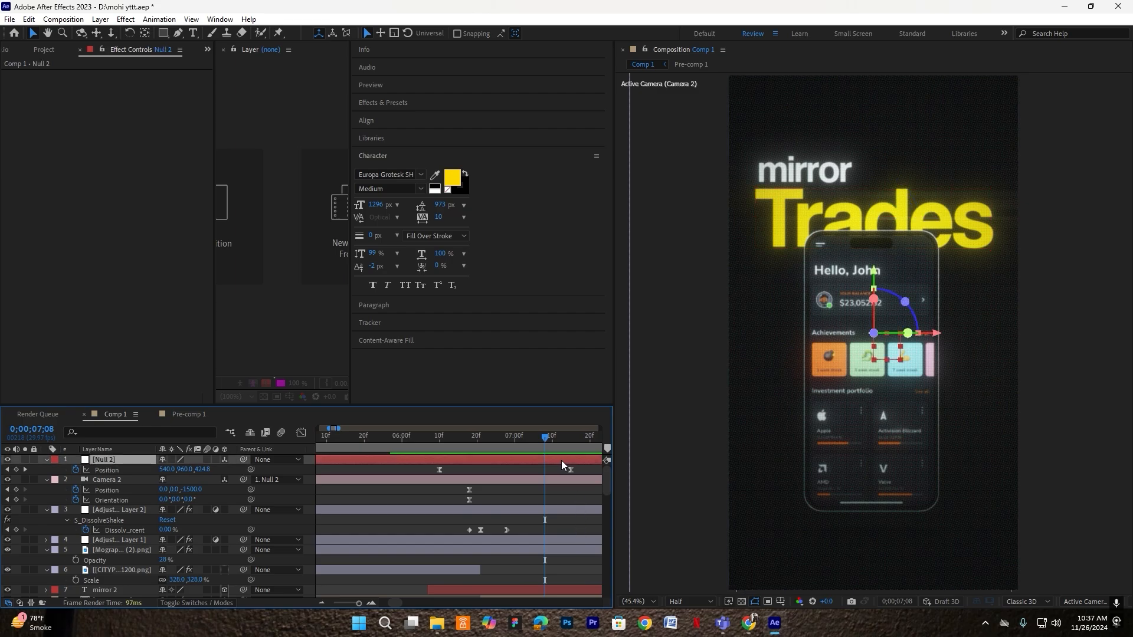
key("ctrl+d")
left_click(571, 478)
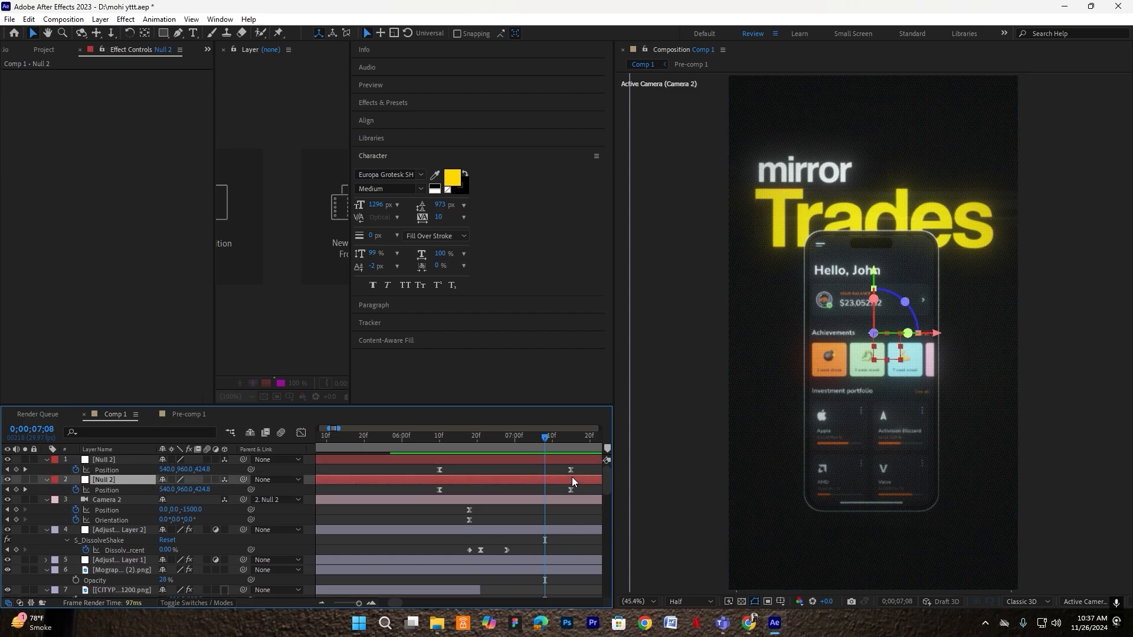
left_click(570, 470)
key("Delete")
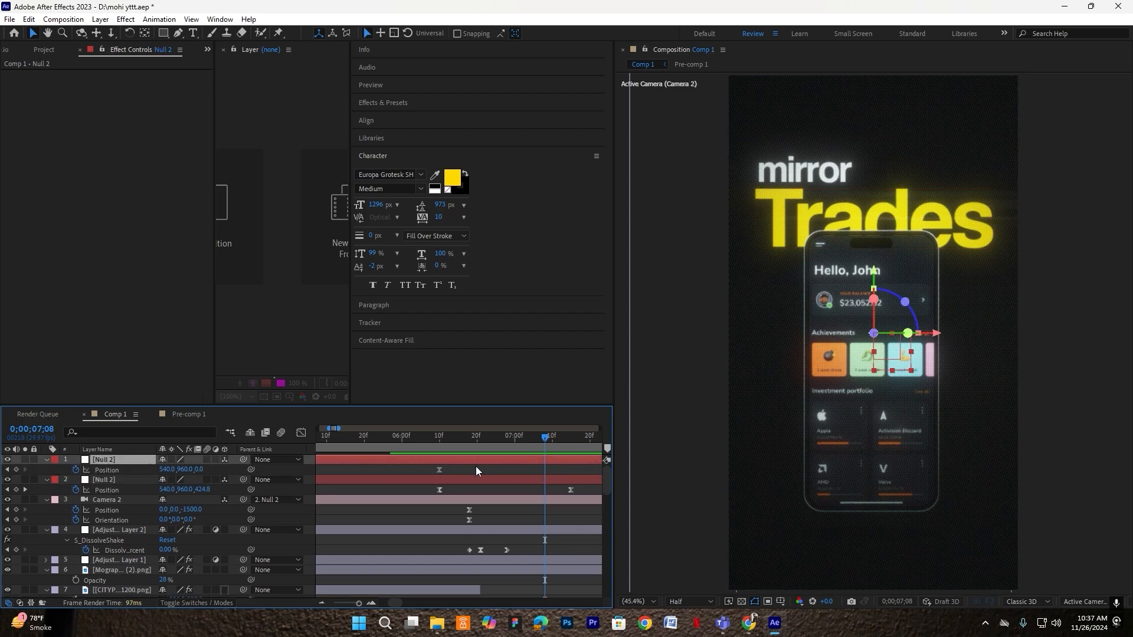
Move the upper null's remaining Position keyframe to 0;00;07;07 and parent the lower Null 2 layer to the upper null
left_click_drag(440, 469, 540, 469)
left_click(148, 480)
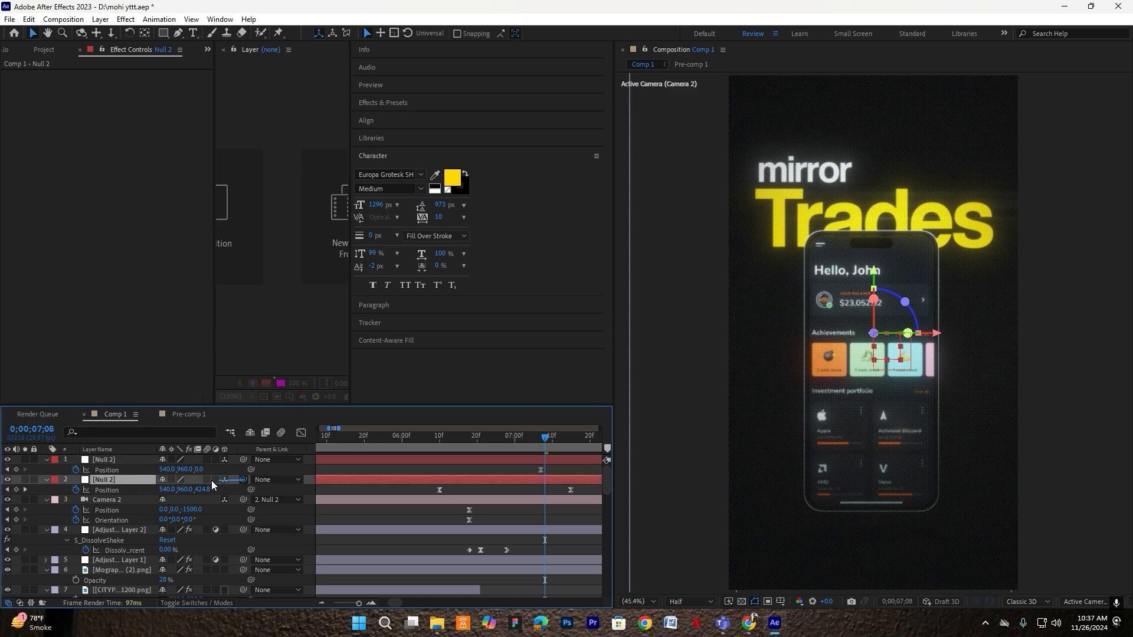
left_click_drag(211, 480, 141, 460)
Keyframe the upper null's Position at 0;00;08;01 with the values 1011, 1903, 601
key("minus")
key("minus")
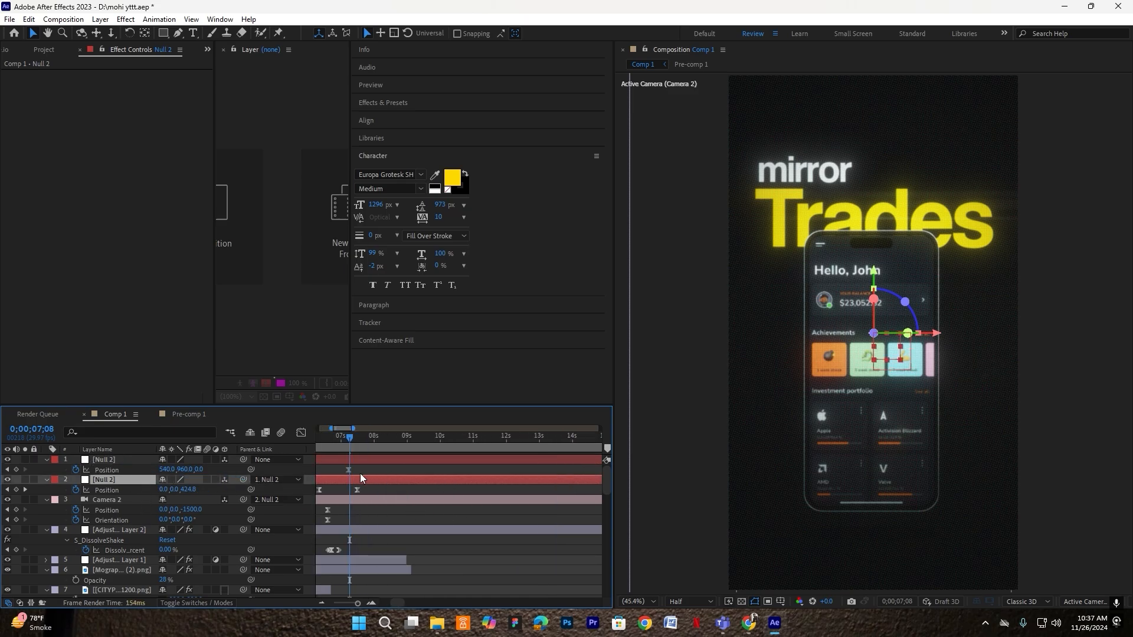
key("equal")
key("equal")
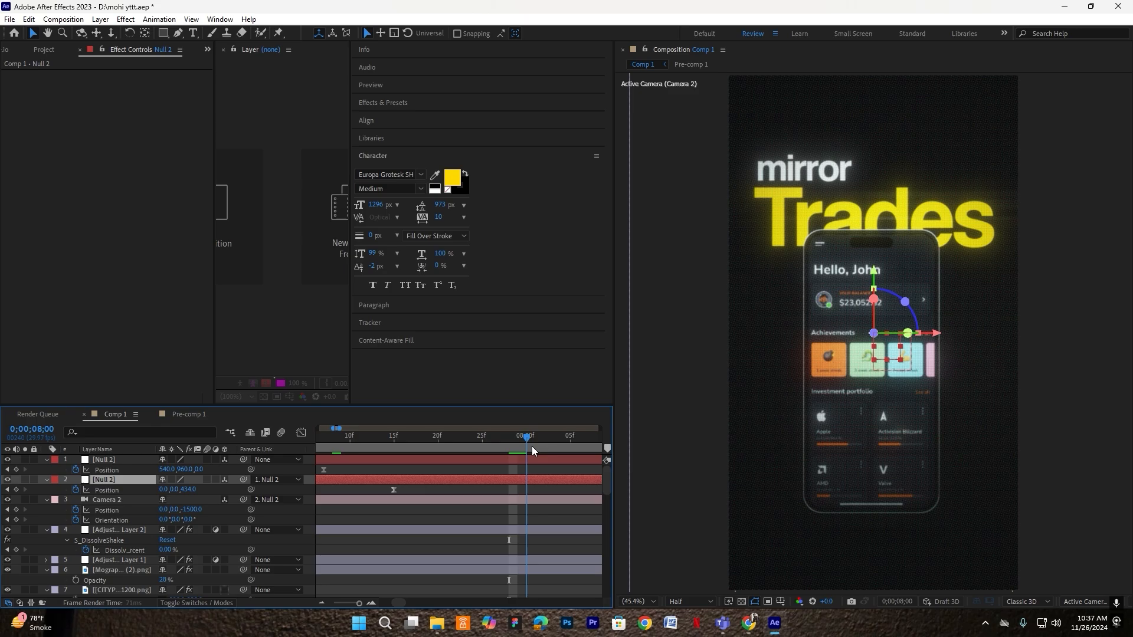
left_click(532, 451)
key("minus")
left_click_drag(167, 470, 208, 476)
left_click_drag(409, 499, 562, 518)
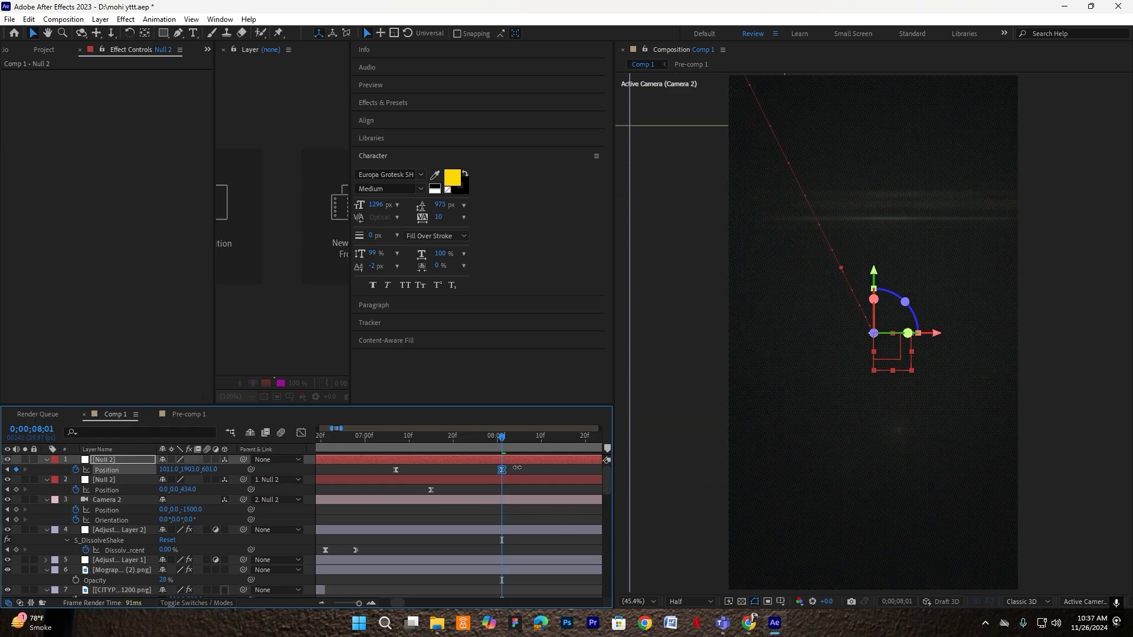
Reshape the upper null's Position speed curve so the move peaks early and eases slowly into the last keyframe
left_click(416, 470)
left_click_drag(515, 470, 323, 459)
key("shift+F3")
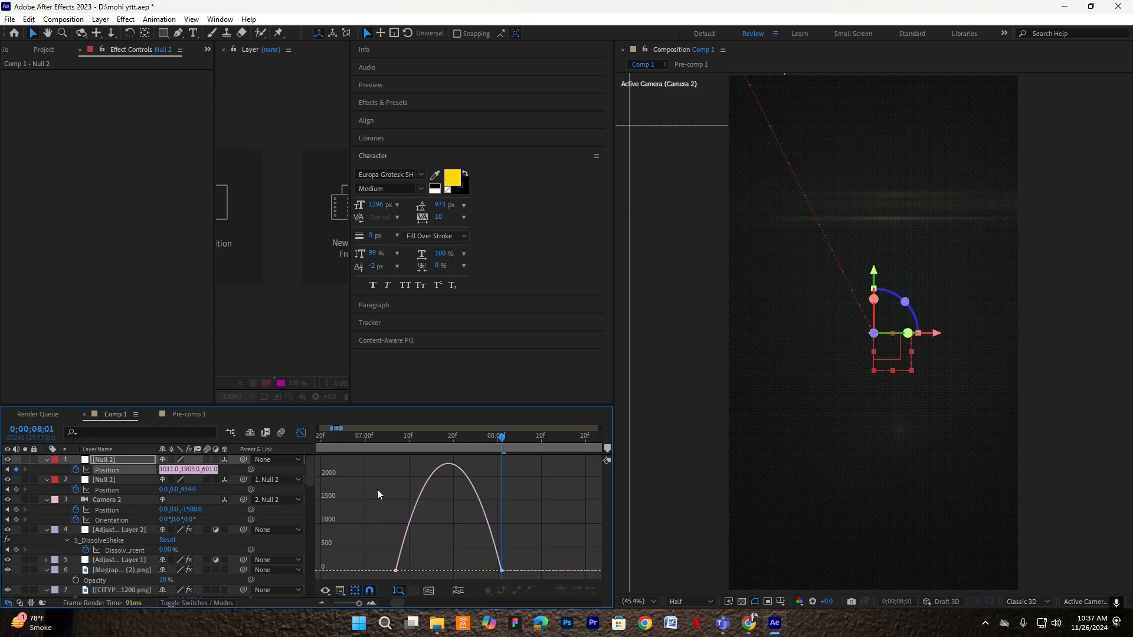
left_click_drag(461, 568, 456, 569)
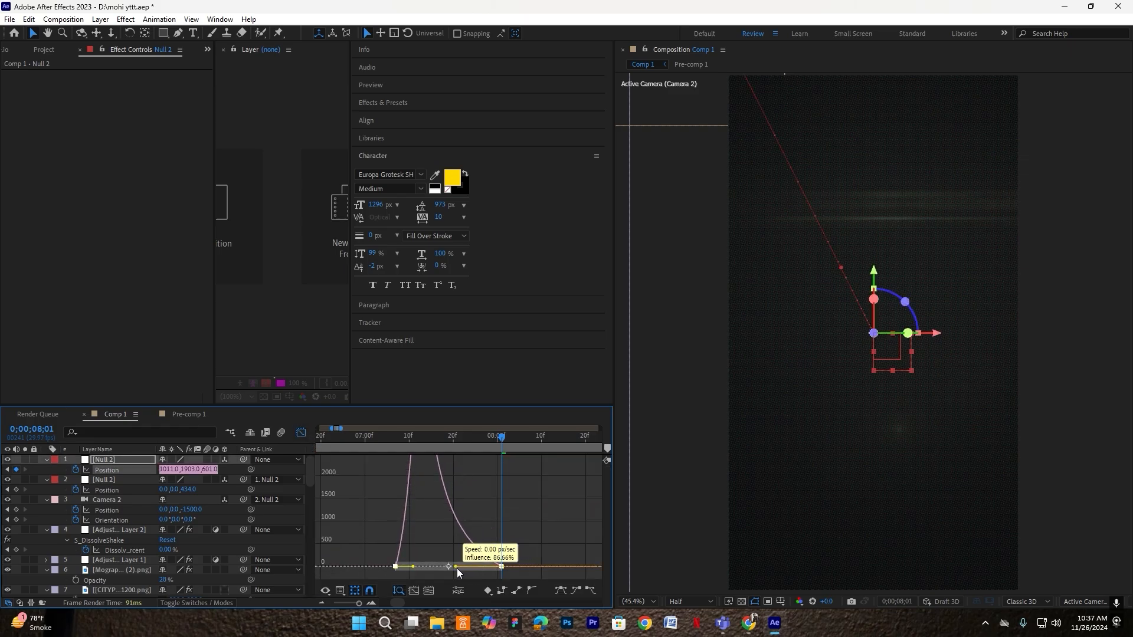
left_click(302, 432)
Preview the new camera move from 0;00;06;28
left_click(409, 437)
left_click(356, 438)
key("space")
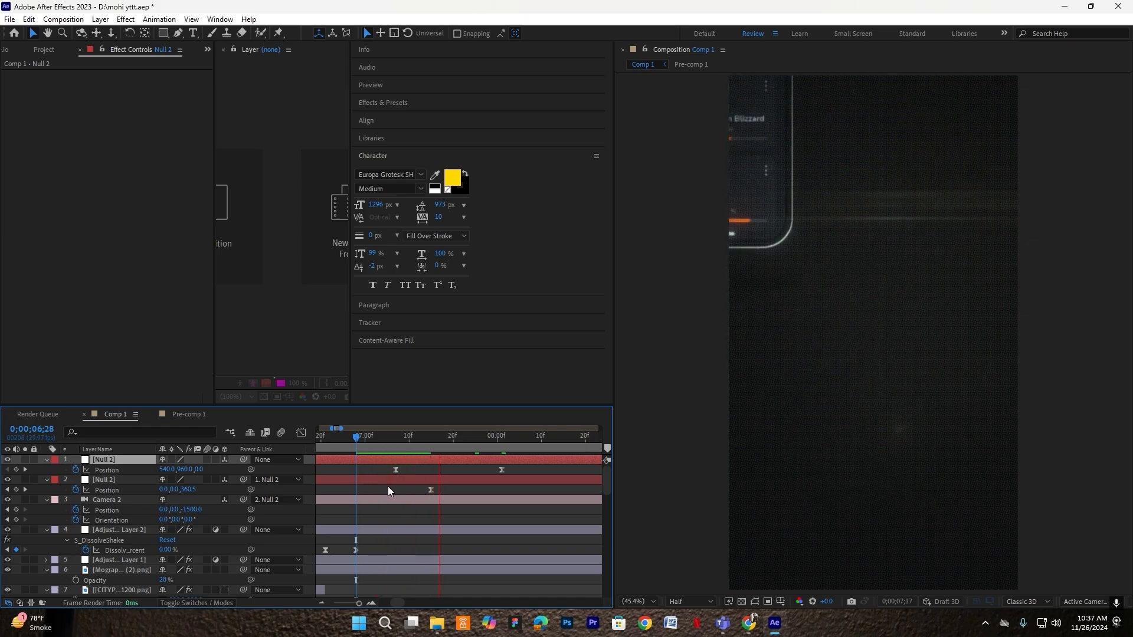
Duplicate the Pre-comp 2 phone layer, move the copy above the CITYP image layer and centre it in the camera view at 0;00;08;01
left_click(501, 447)
scroll(119, 559, "down", 3)
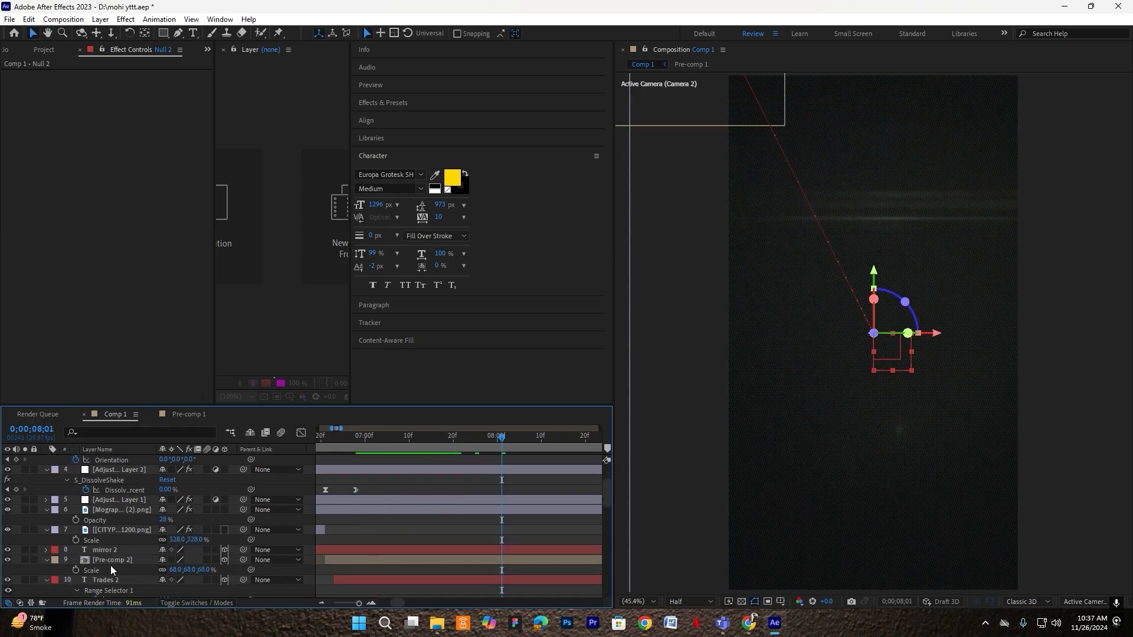
left_click(112, 561)
key("ctrl+d")
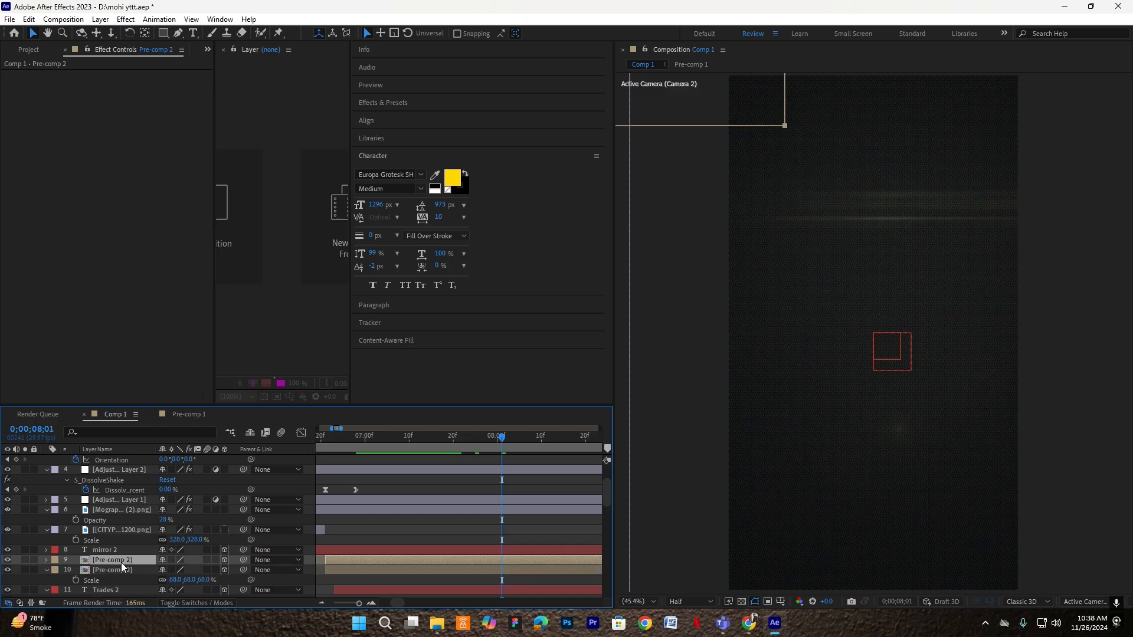
mouse_move(122, 562)
left_mouse_down()
mouse_move(126, 458)
mouse_move(123, 556)
left_mouse_up()
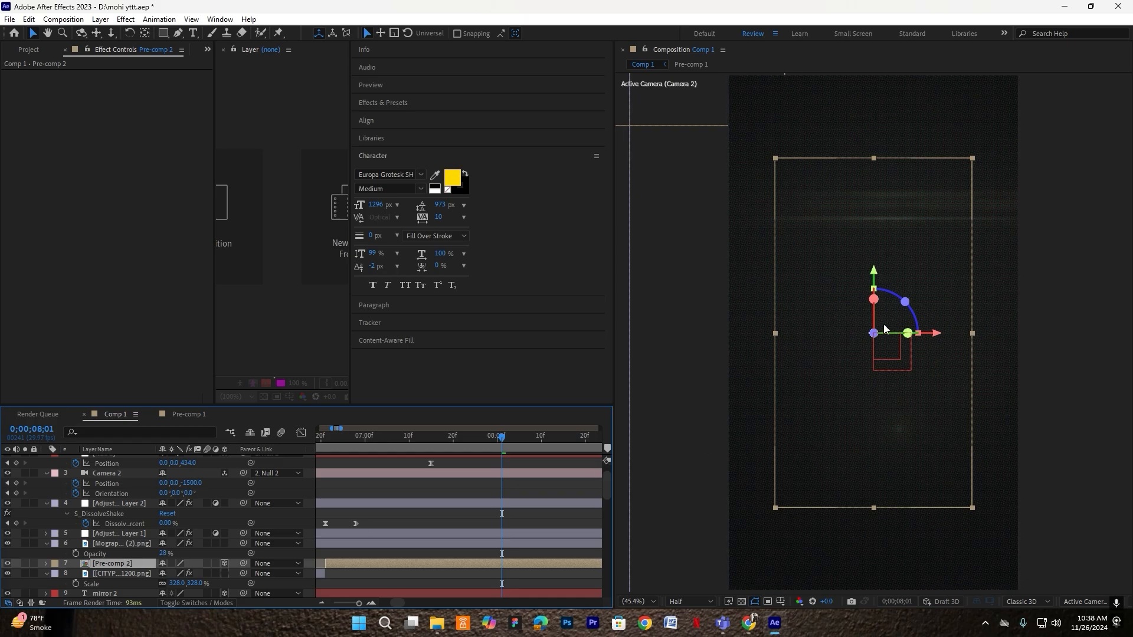
Bring the duplicated phone layer closer to the camera, using a temporary two-view layout with the Top view
left_click_drag(872, 332, 686, 391)
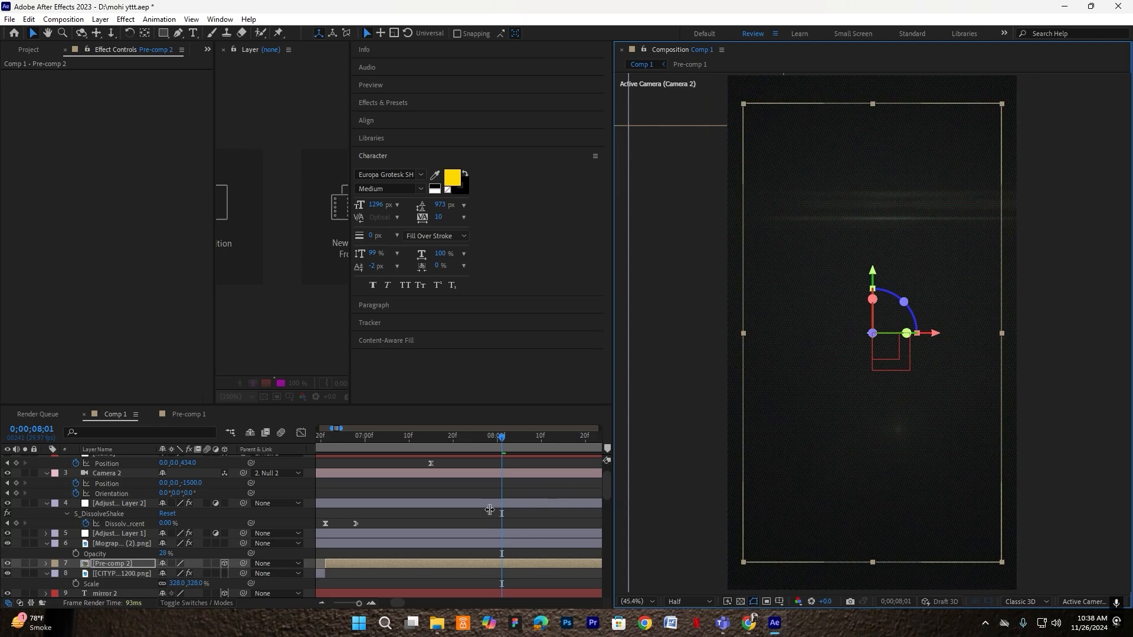
left_click_drag(614, 505, 415, 505)
left_click(1103, 601)
left_click(1072, 561)
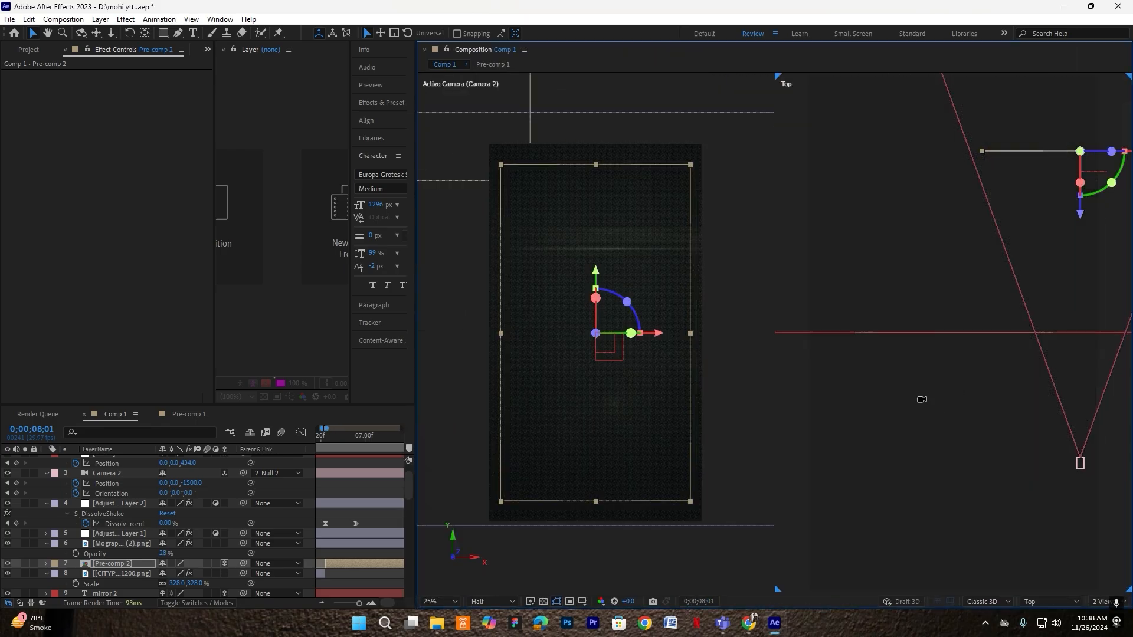
left_click_drag(966, 391, 965, 418)
left_click(1093, 602)
left_click(1088, 550)
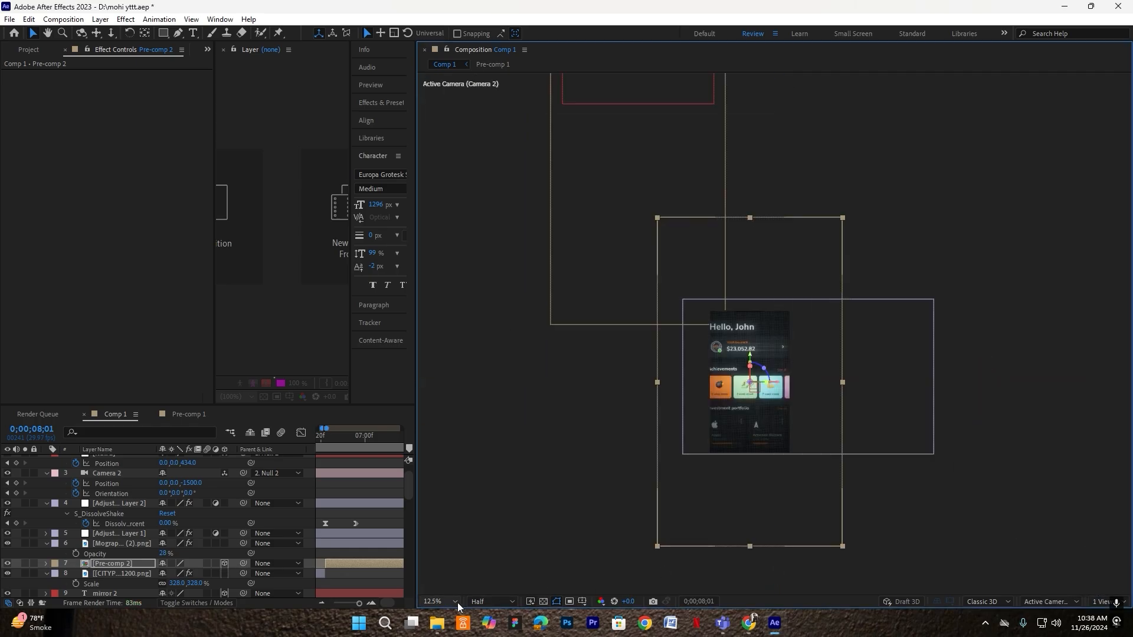
Fit the composition in its viewer and set the Pre-comp 2 phone layer's Scale to 28%, keeping it centred in the camera view
left_click(455, 601)
left_click(444, 385)
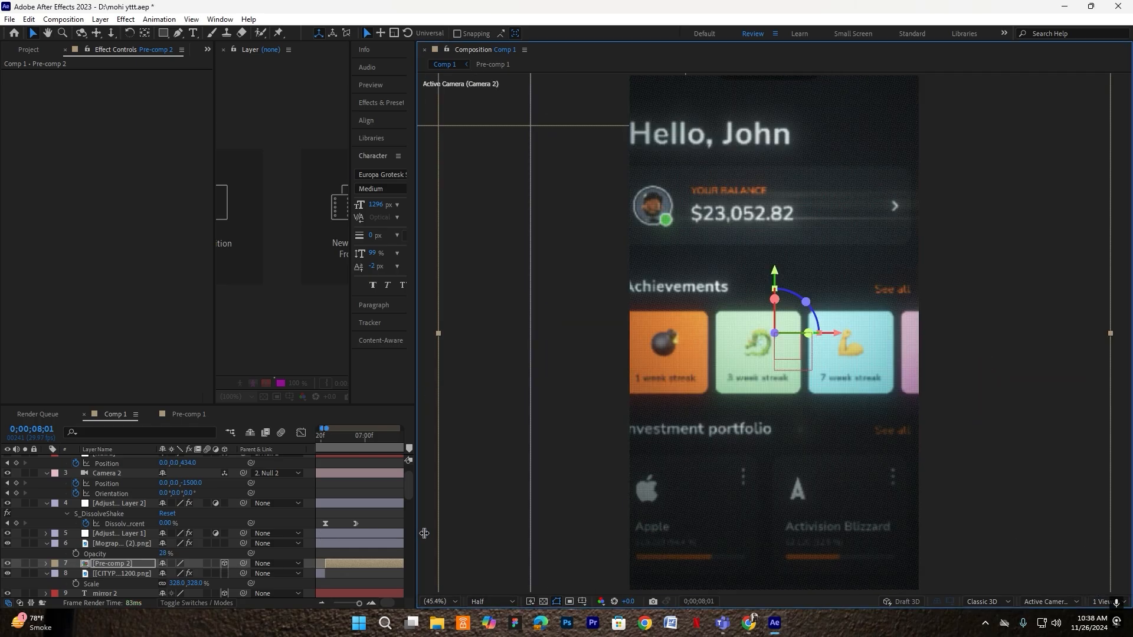
left_click_drag(424, 533, 672, 533)
key("s")
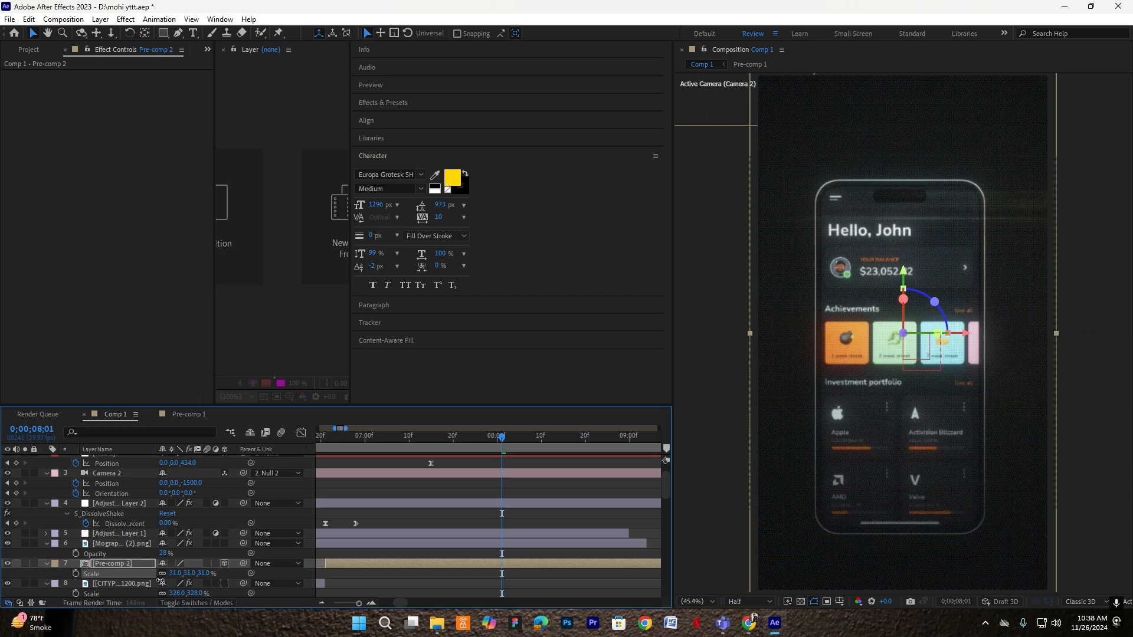
left_click_drag(160, 580, 160, 581)
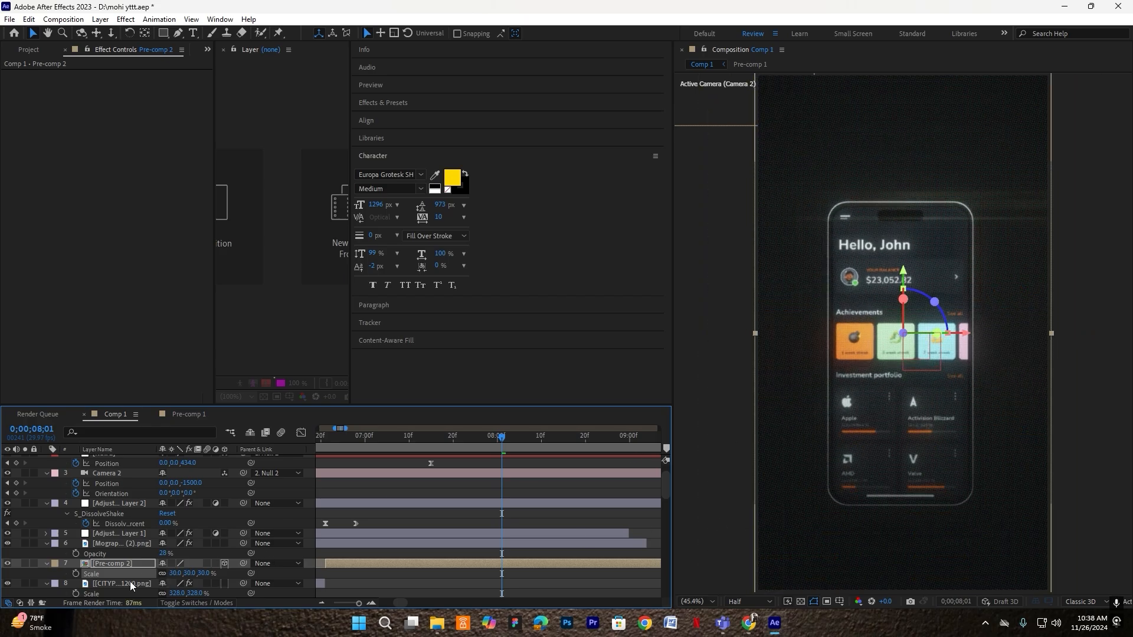
key("Return")
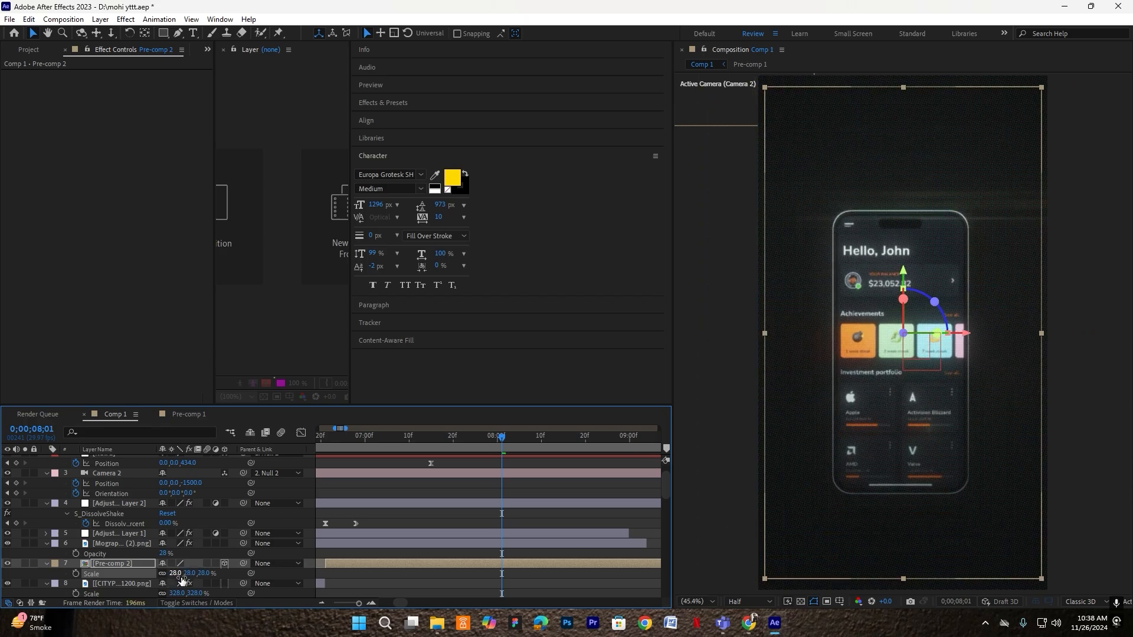
scroll(514, 512, "up", 2)
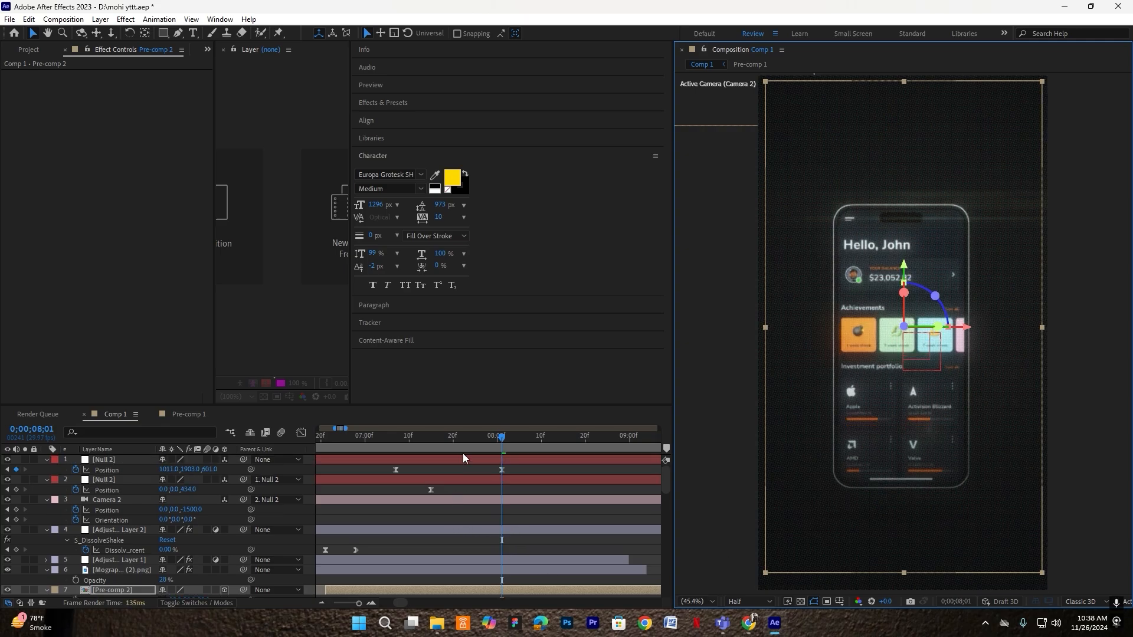
Preview the camera move to the second phone from 0;00;06;23 and again from 0;00;07;02
left_click(334, 451)
key("space")
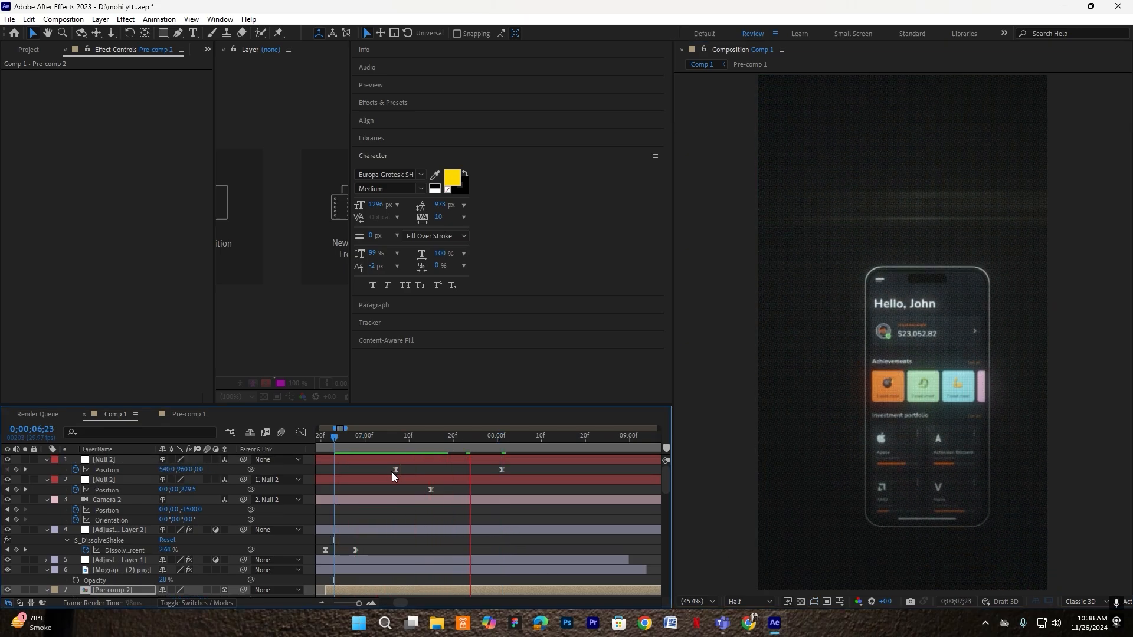
left_click_drag(407, 443, 372, 450)
key("space")
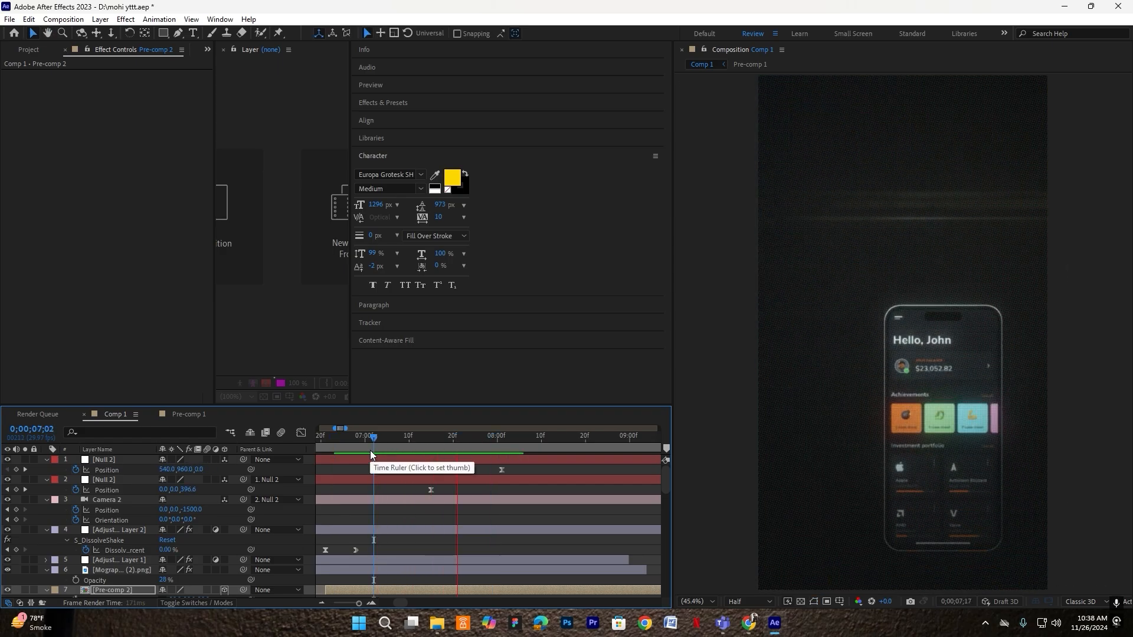
Shift the upper null's last Position keyframe to about 0;00;08;05 and inspect its speed curve in the graph
key("space")
left_click_drag(501, 469, 519, 469)
left_click_drag(533, 466, 369, 482)
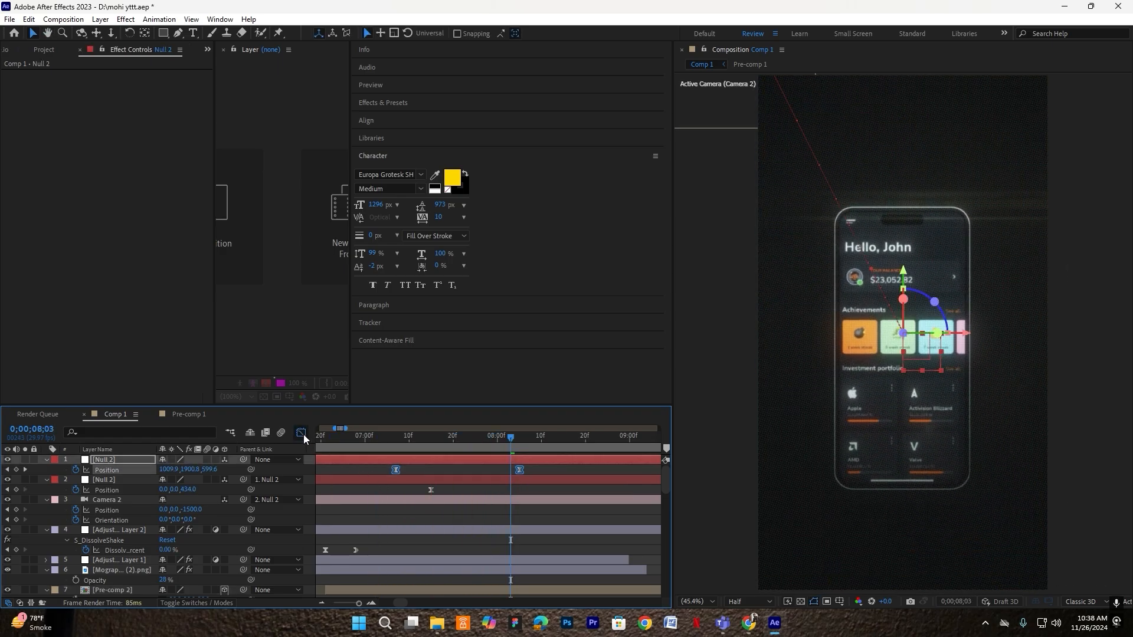
left_click(301, 433)
left_click_drag(568, 468, 333, 586)
left_click_drag(467, 570, 474, 571)
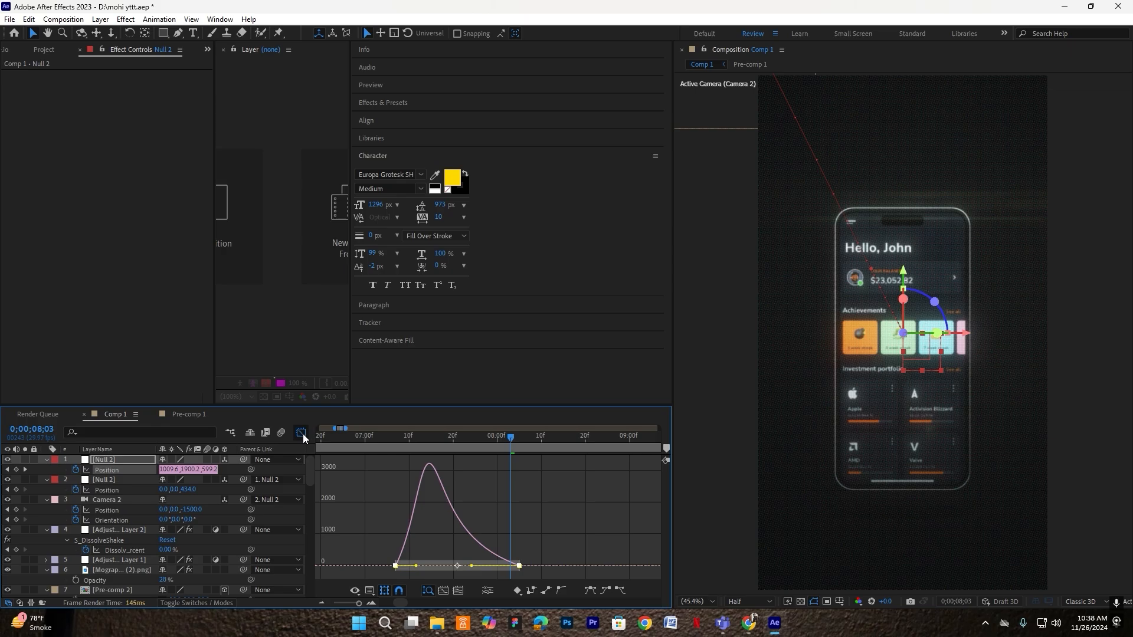
Preview the move from 0;00;06;24 and extend it by shifting the upper null's last Position keyframe to about 0;00;08;26
left_click(301, 432)
left_click(492, 459)
left_click(338, 437)
key("space")
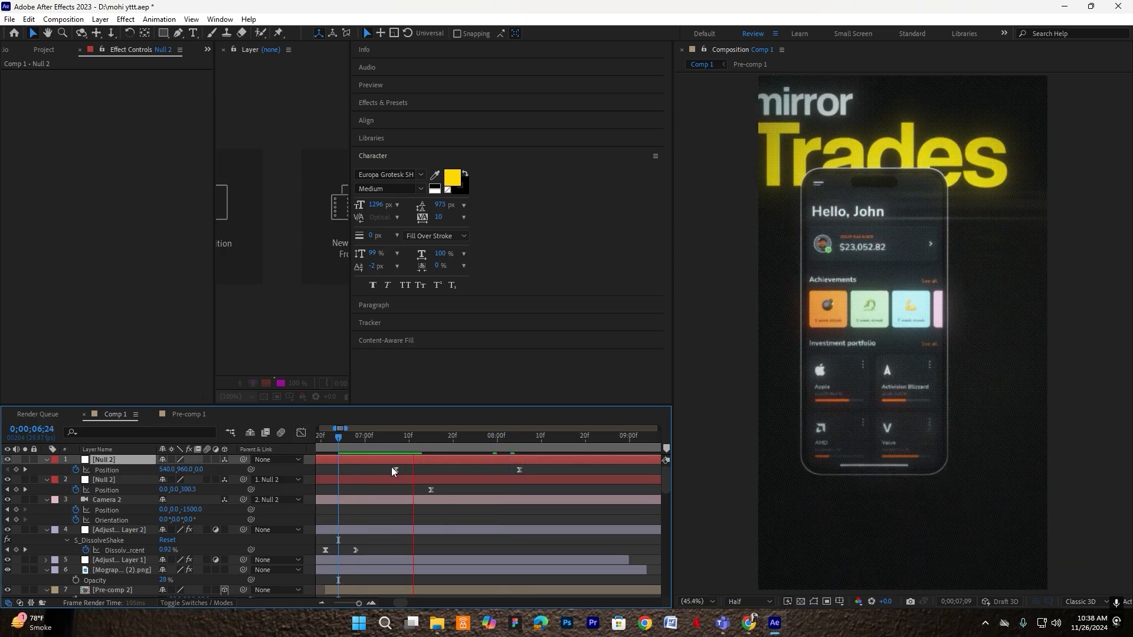
left_click_drag(477, 440, 321, 458)
key("space")
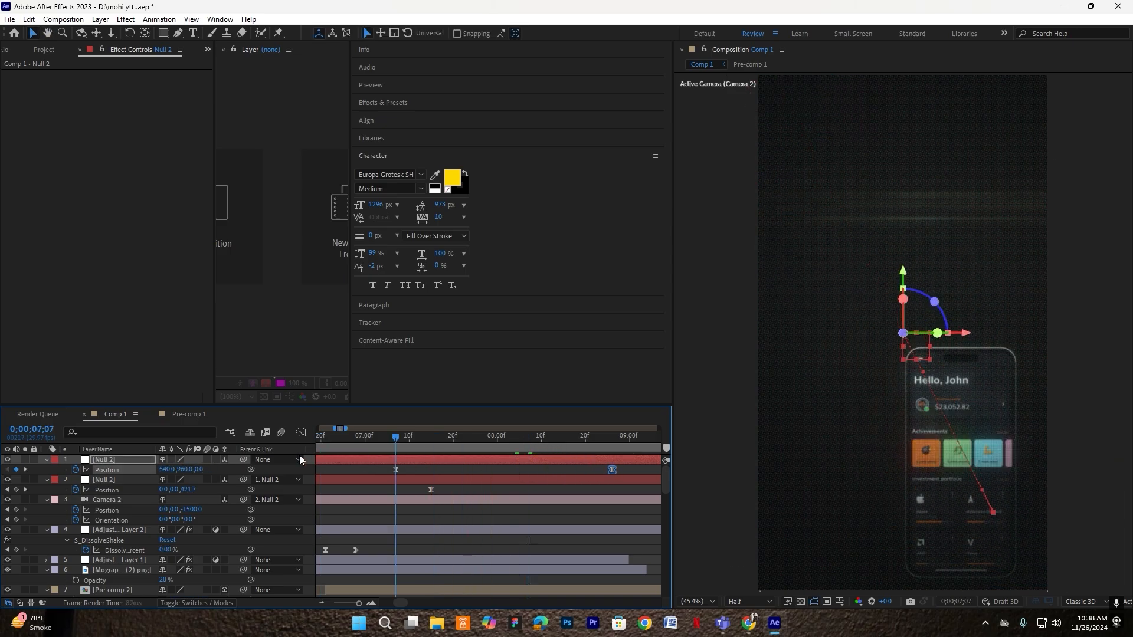
Preview the slower camera move from the "Automated Copy Trader" scene through to the second phone
key("space")
key("space")
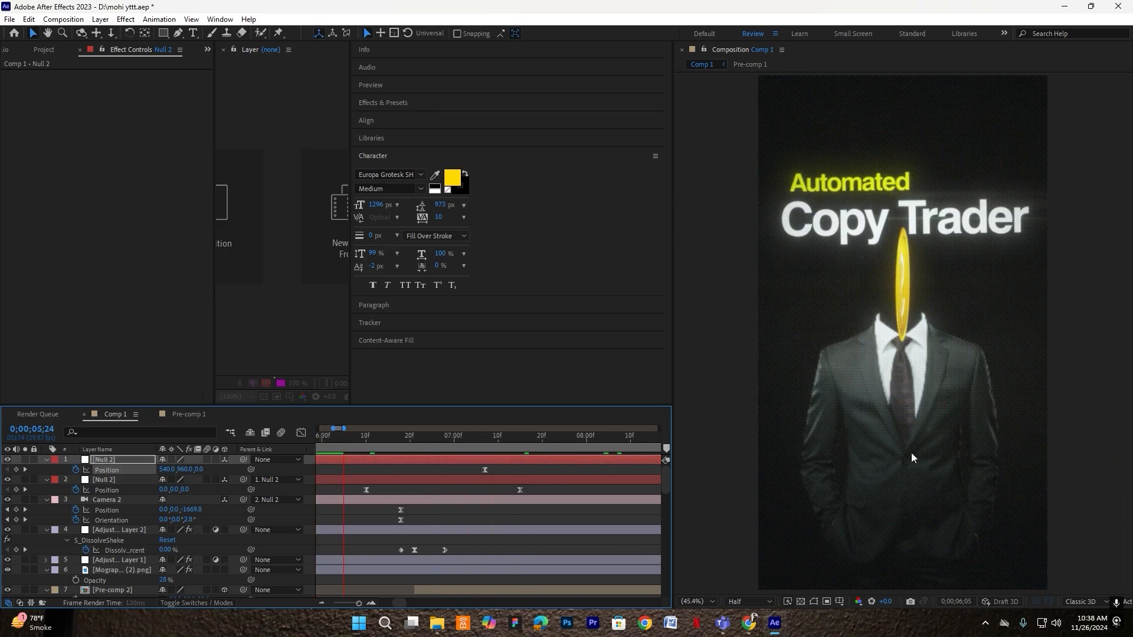
left_click(907, 450)
key("space")
scroll(491, 506, "down", 2)
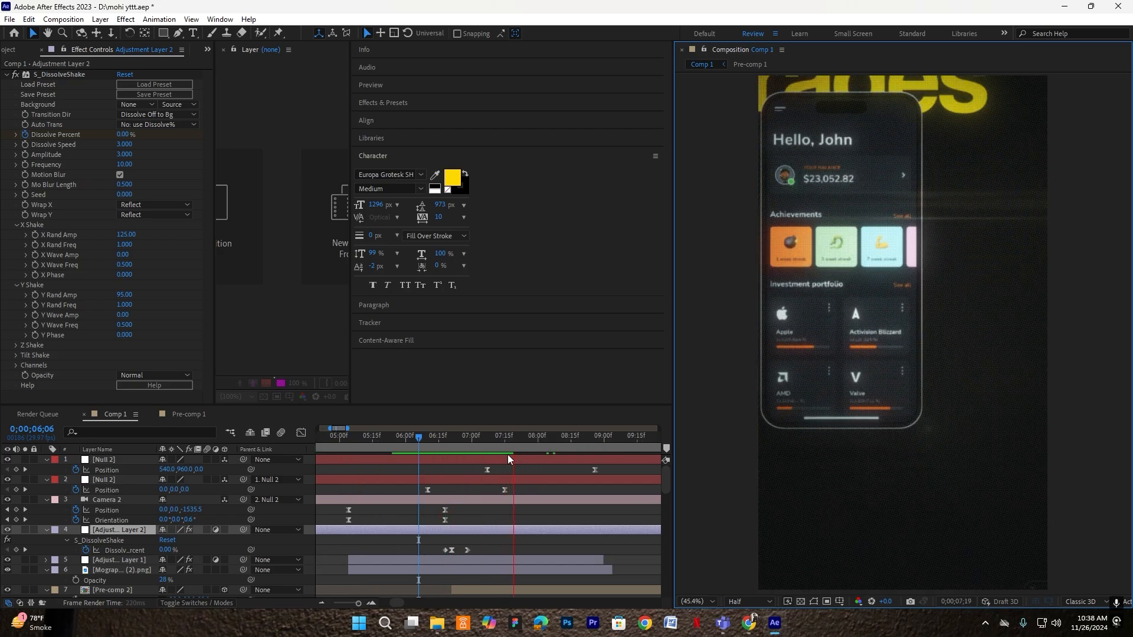
left_click(445, 452)
key("space")
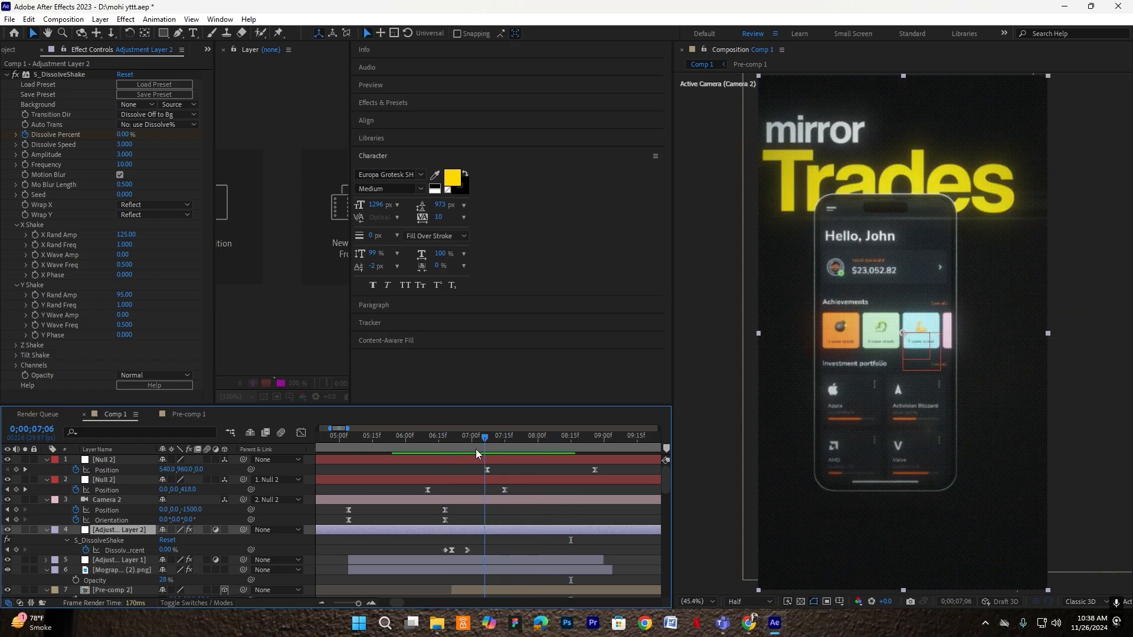
left_click(456, 450)
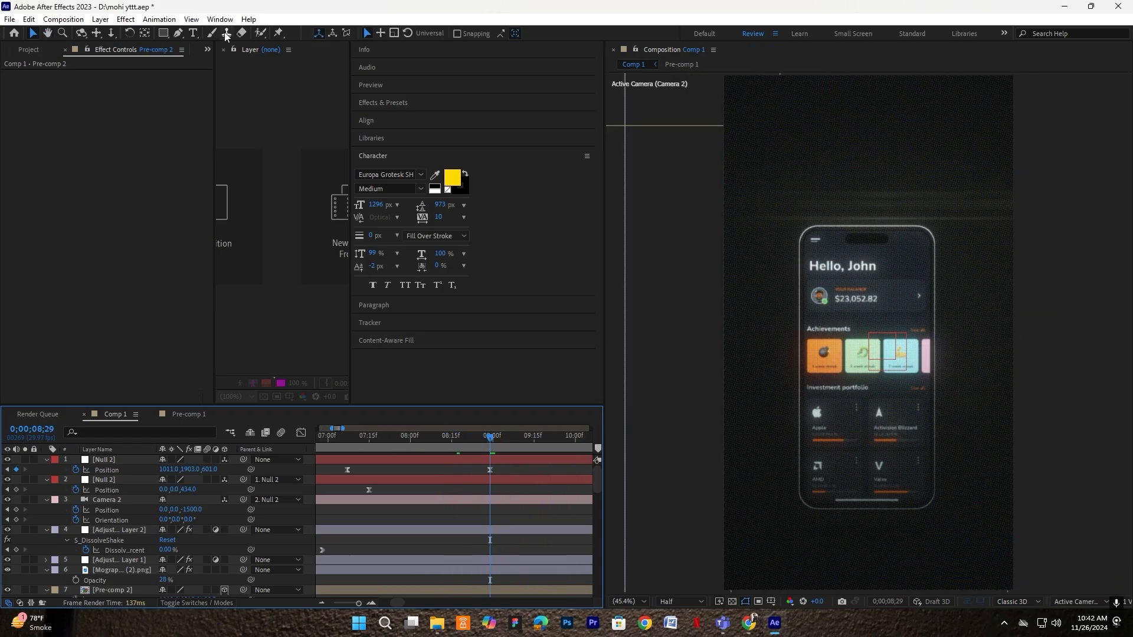
Add the text "Directly into" at 0;00;08;29, centre it in the frame and scale it to 12%
key("ctrl+t")
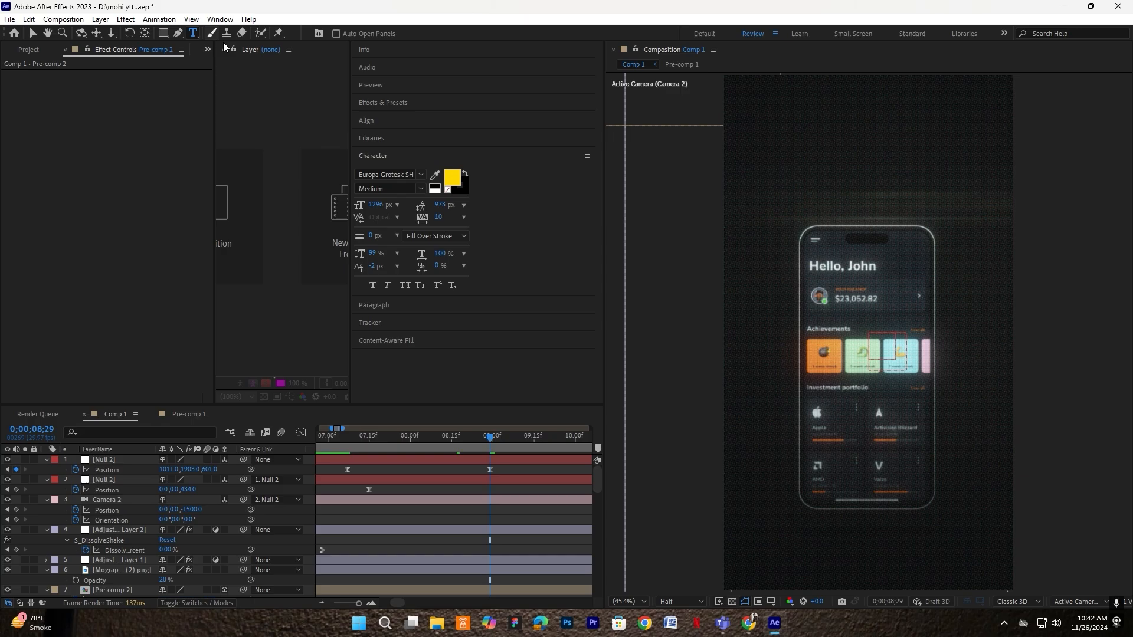
left_click(760, 239)
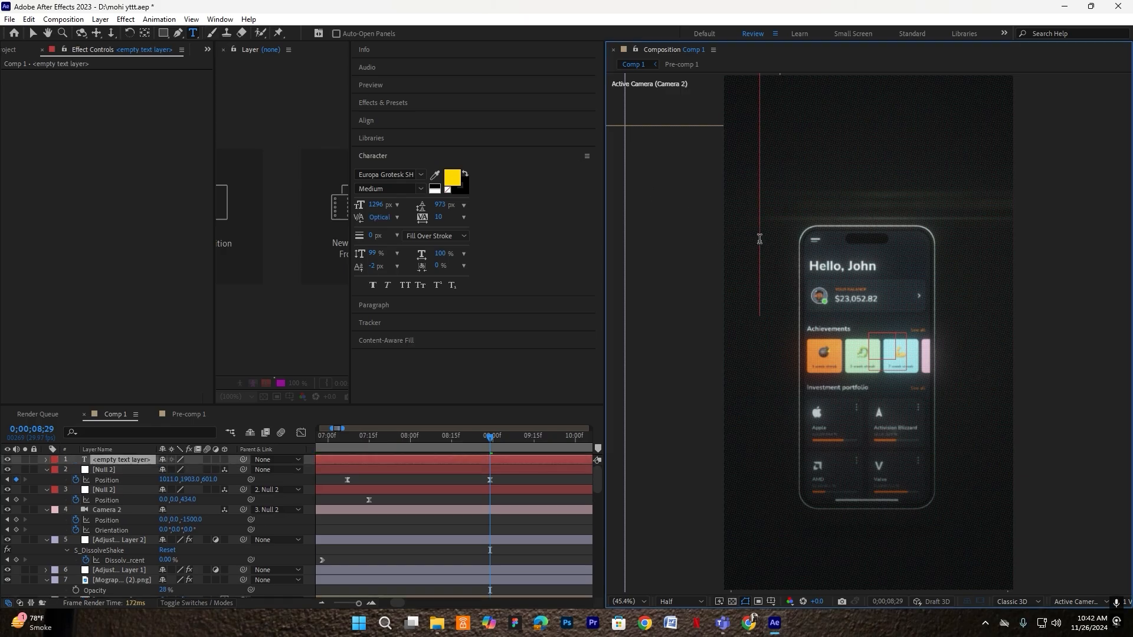
type("Directly into")
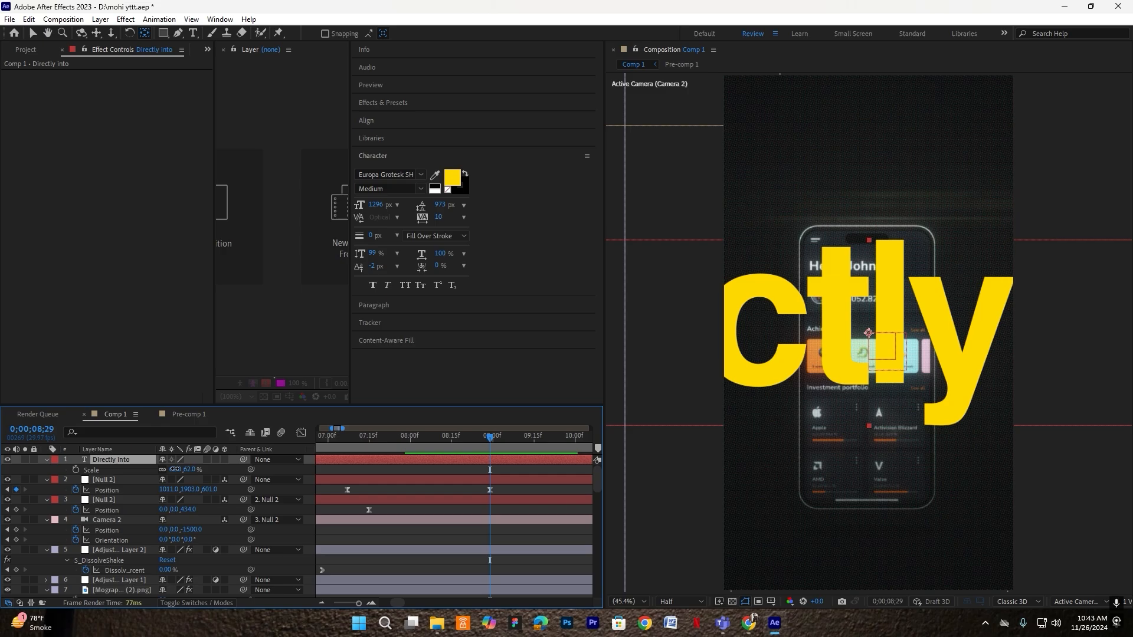
left_click_drag(182, 469, 150, 481)
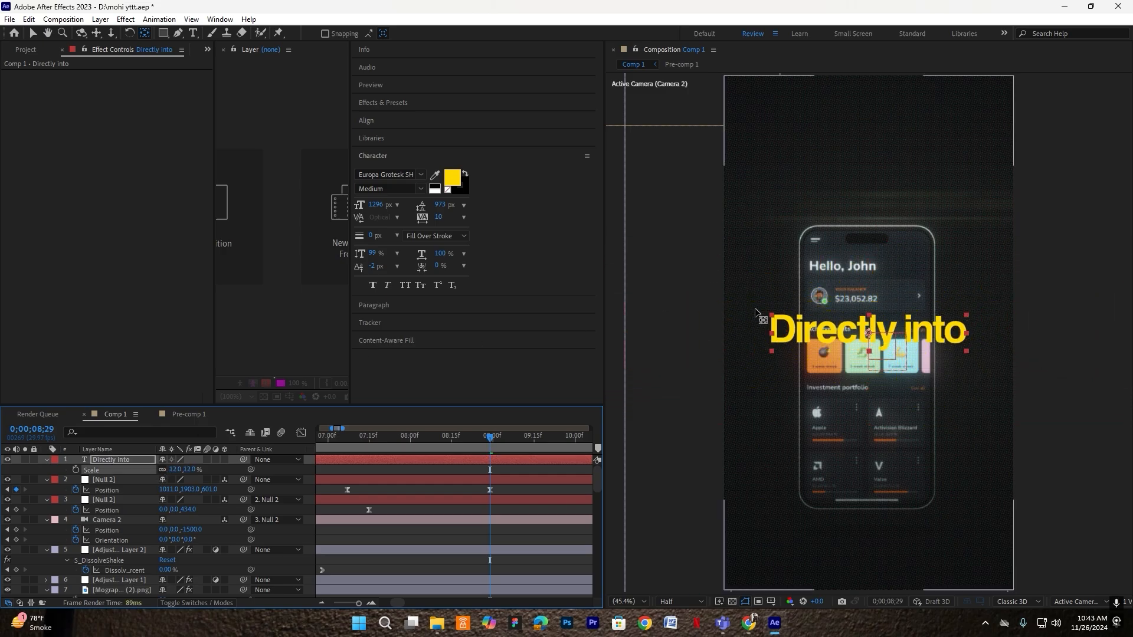
Set the "Directly into" text's font to Glirock Regular with tracking 10
key("v")
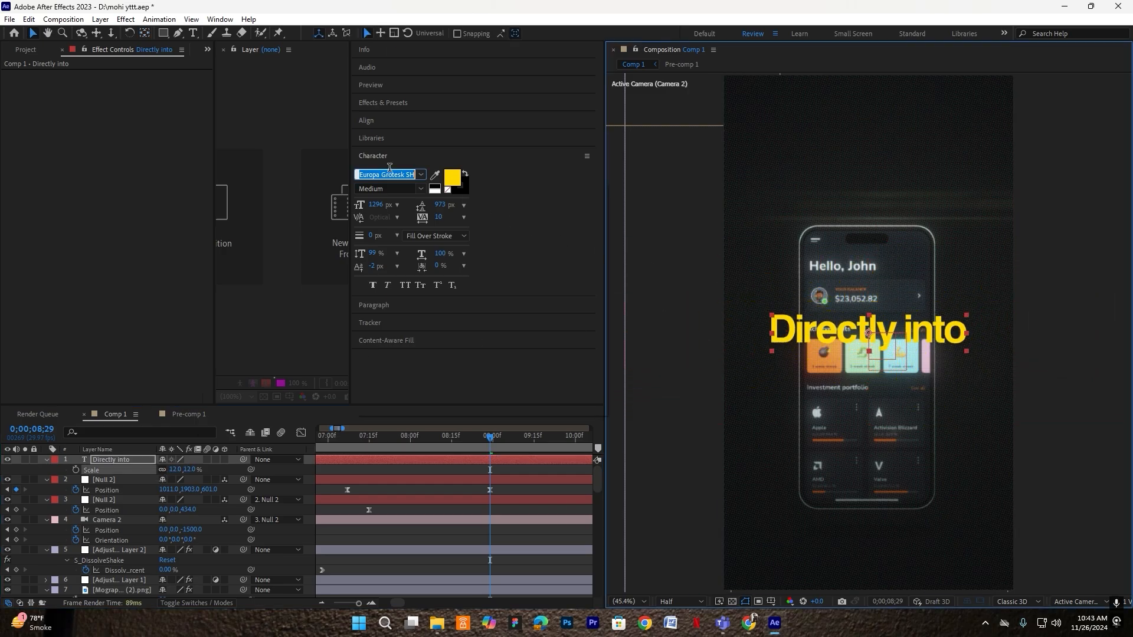
type("gl")
left_click(407, 207)
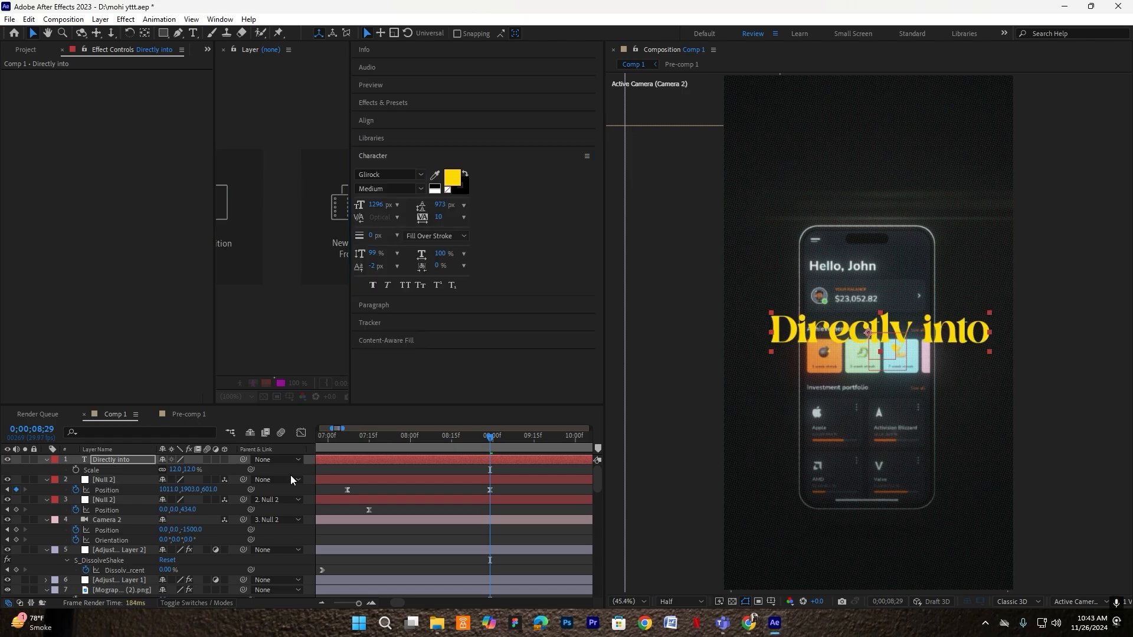
left_click(464, 217)
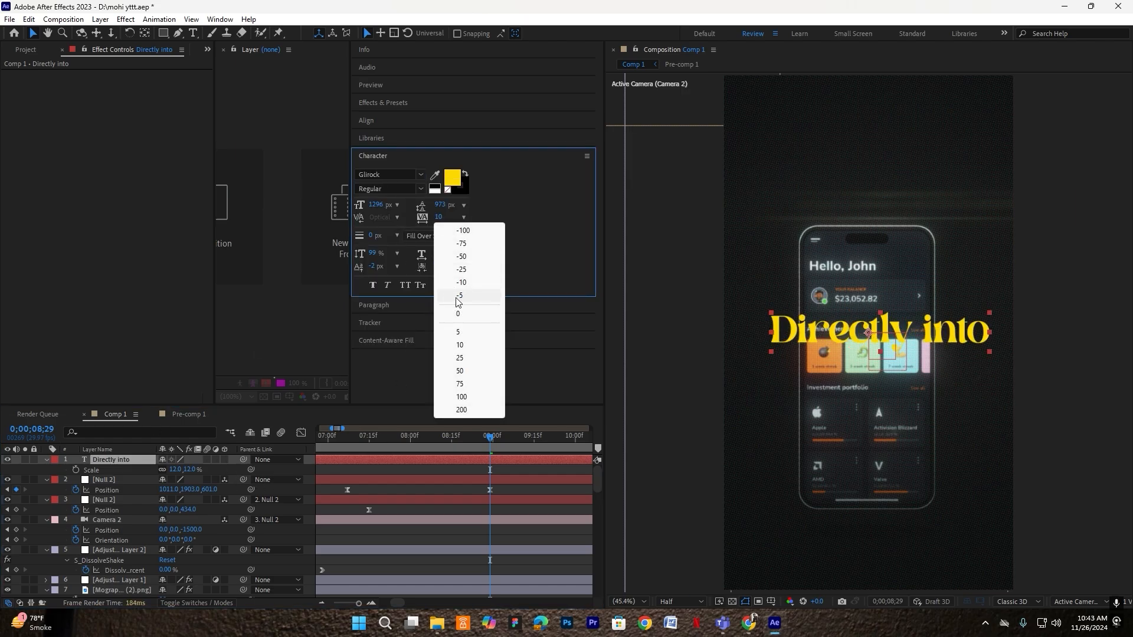
left_click(461, 344)
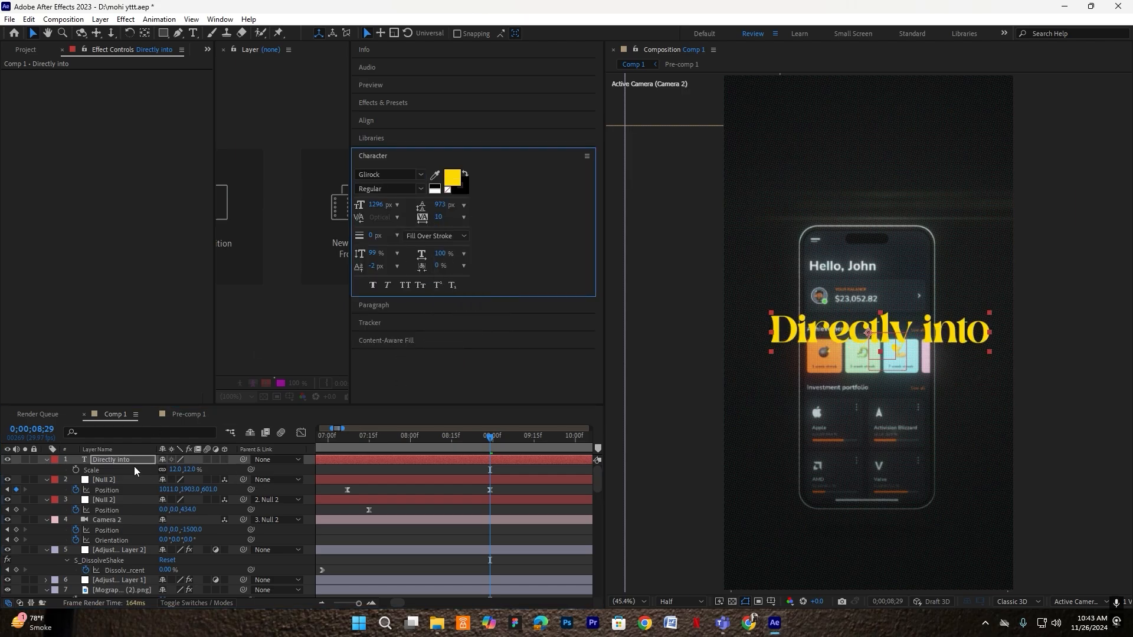
Move the "Directly into" layer below Adjustment Layer 1 and position the text above the phone, with preview resolution at Full
left_click_drag(133, 466, 121, 572)
left_click_drag(876, 343, 874, 206)
left_click(681, 602)
left_click(675, 536)
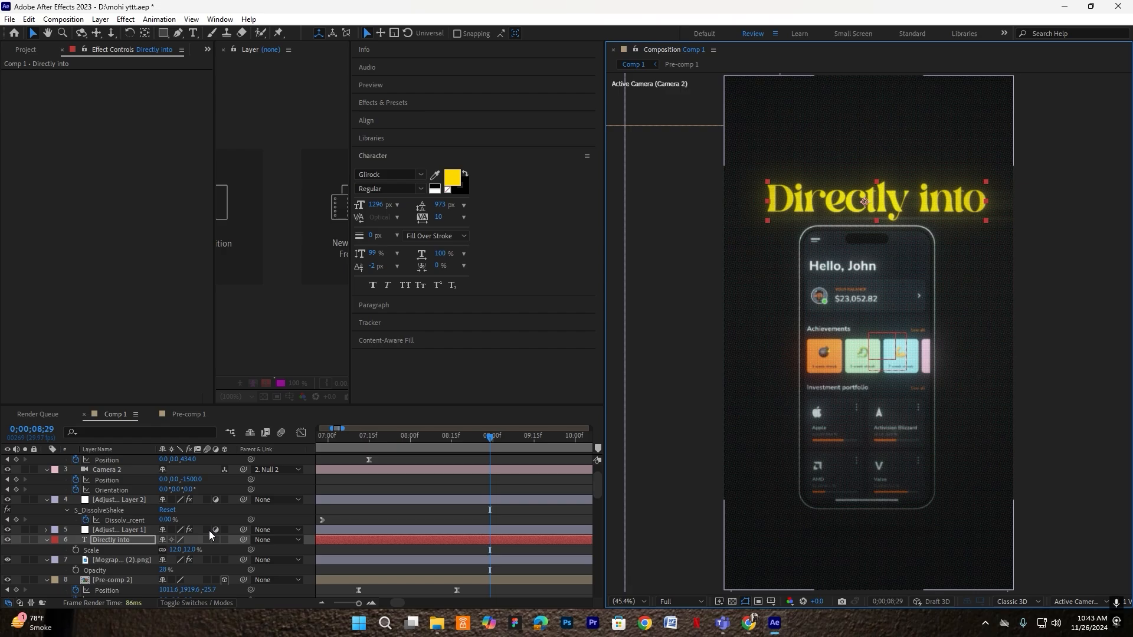
Reduce the "Directly into" text to 9% scale and nudge it slightly higher above the phone
left_click(176, 549)
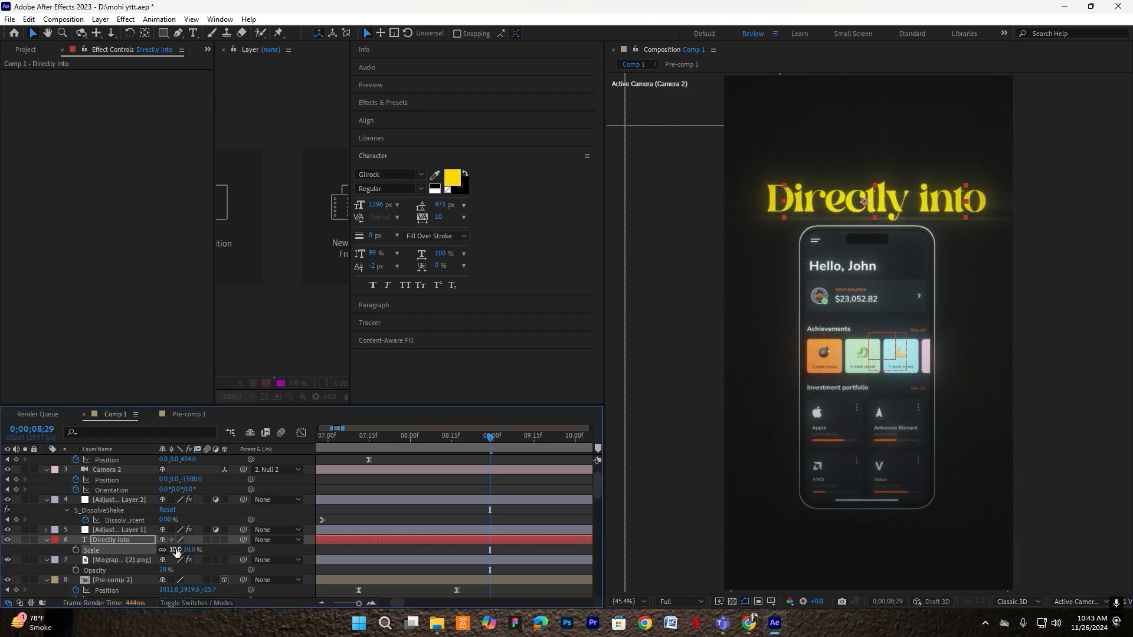
left_click_drag(944, 186, 938, 172)
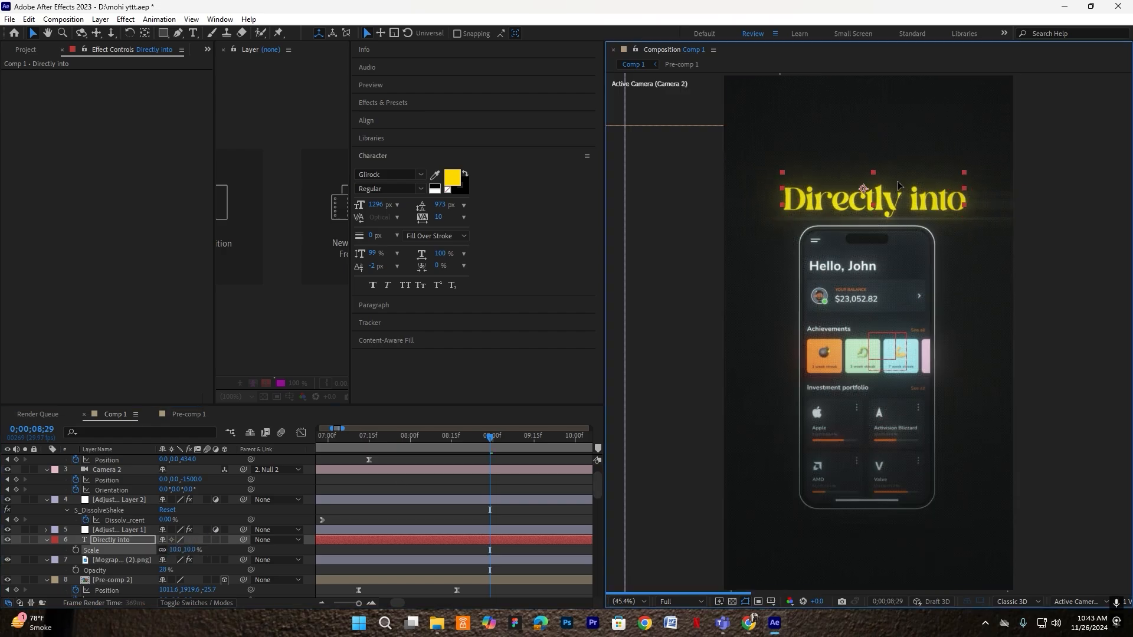
left_click(175, 550)
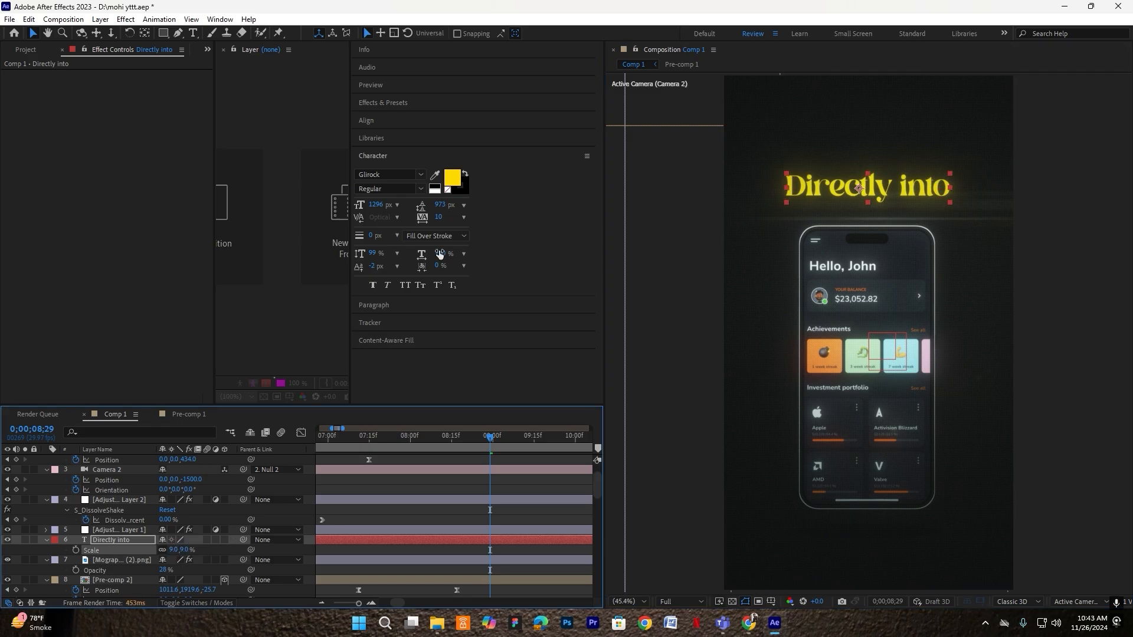
Change the "Directly into" text's fill colour to white
left_click(446, 182)
left_click_drag(179, 232, 124, 202)
left_click(416, 217)
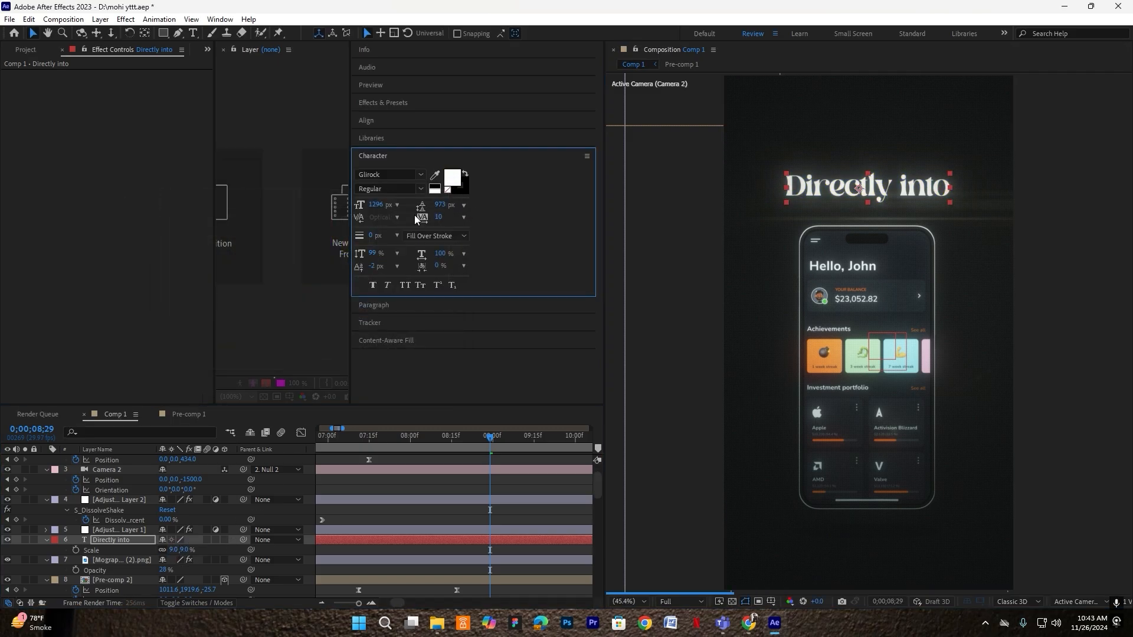
Make the "Directly into" layer 3D and move it back above the phone
left_click(47, 539)
left_click(224, 540)
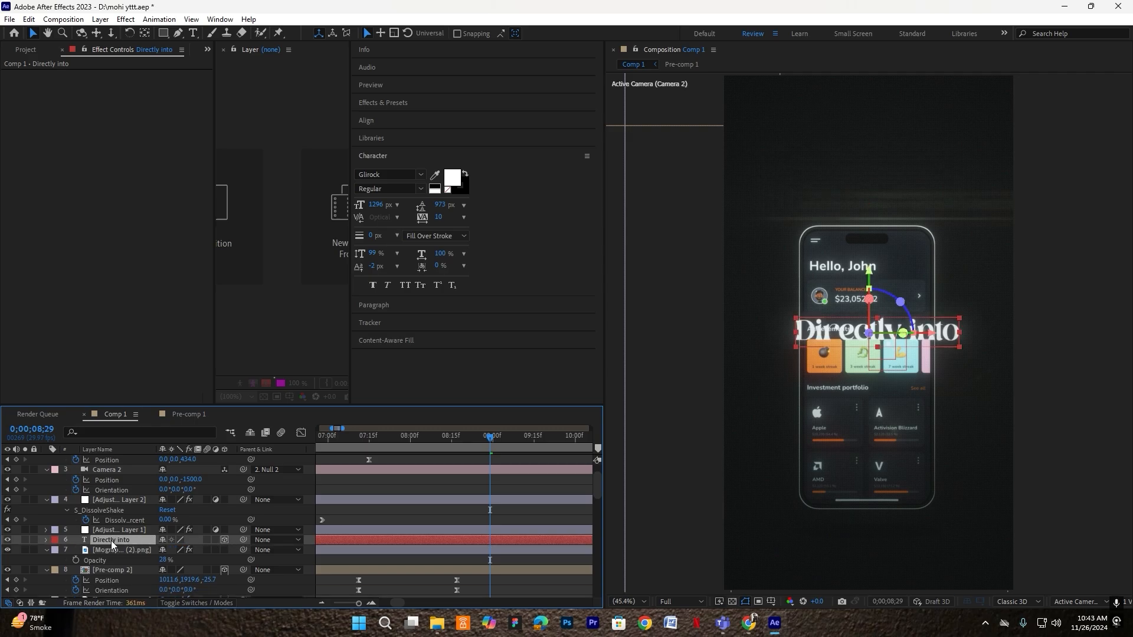
left_click_drag(827, 334, 826, 183)
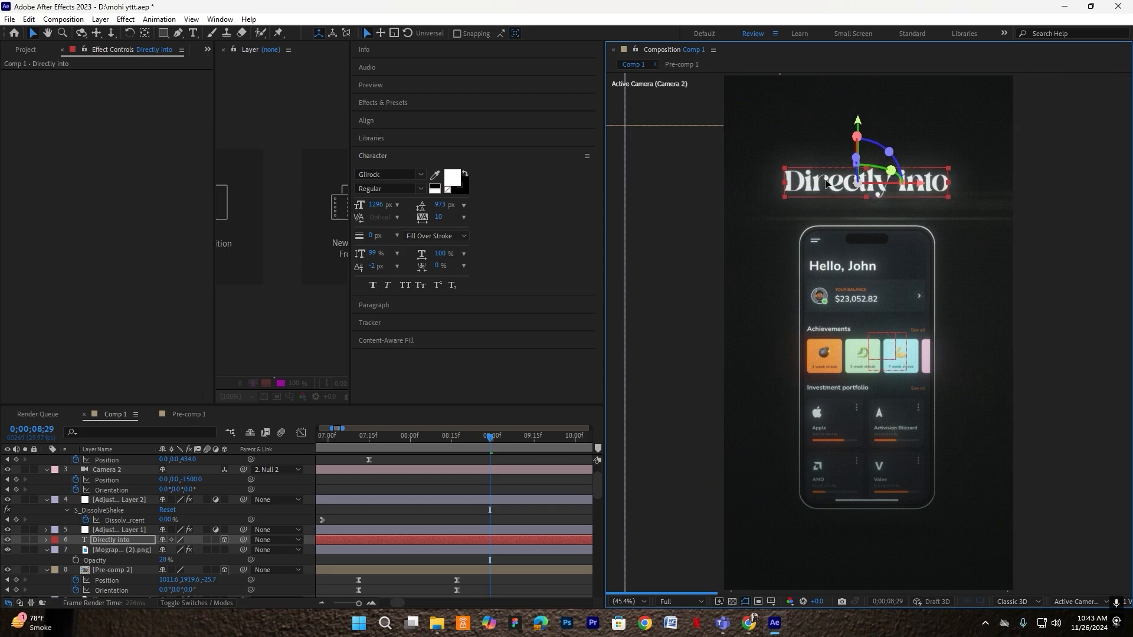
Duplicate the "Directly into" layer, place the copy just below the original and change its text to "Your Account"
key("ctrl+d")
left_click_drag(858, 122, 858, 181)
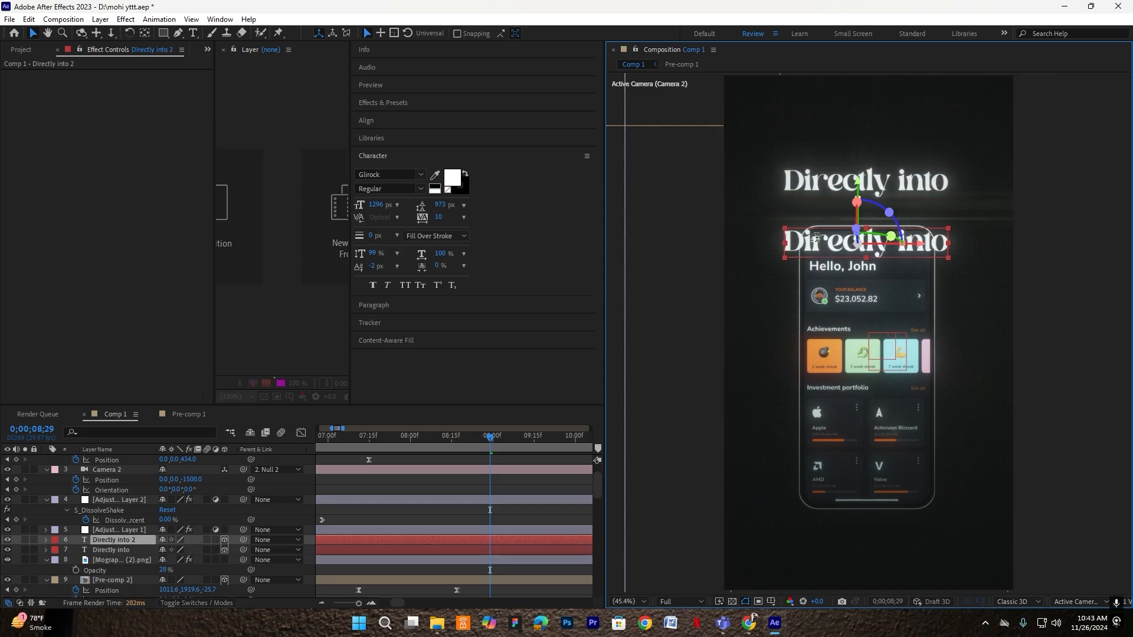
double_click(817, 238)
key("BackSpace")
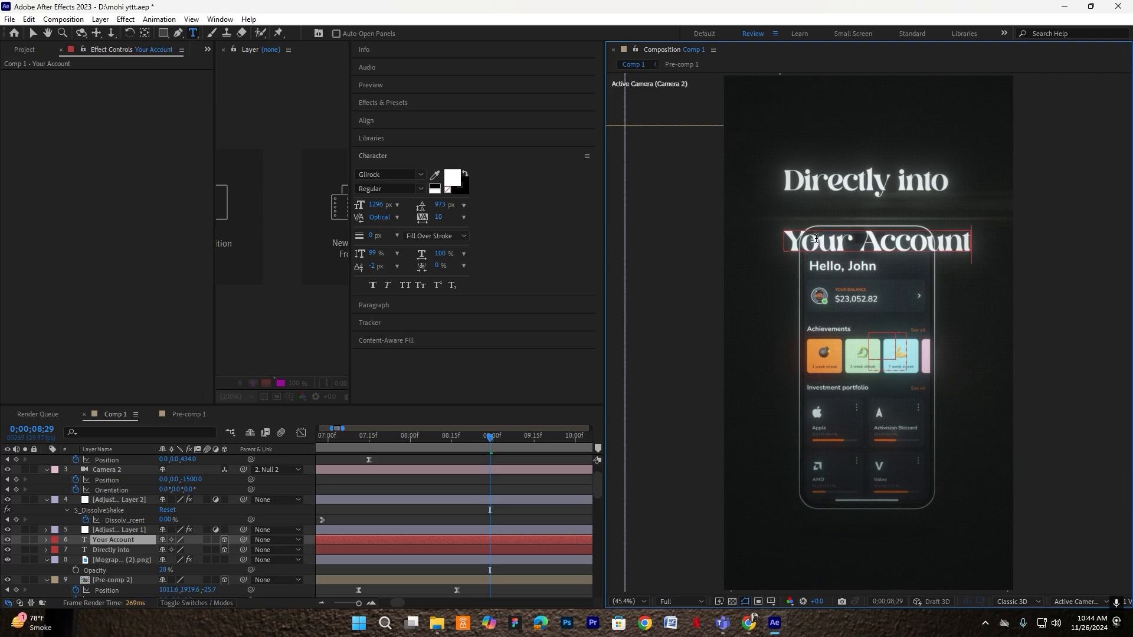
Change the font of the whole "Your Account" text to Europa Grotesk SH Medium
key("ctrl+a")
left_click(372, 174)
type("gro")
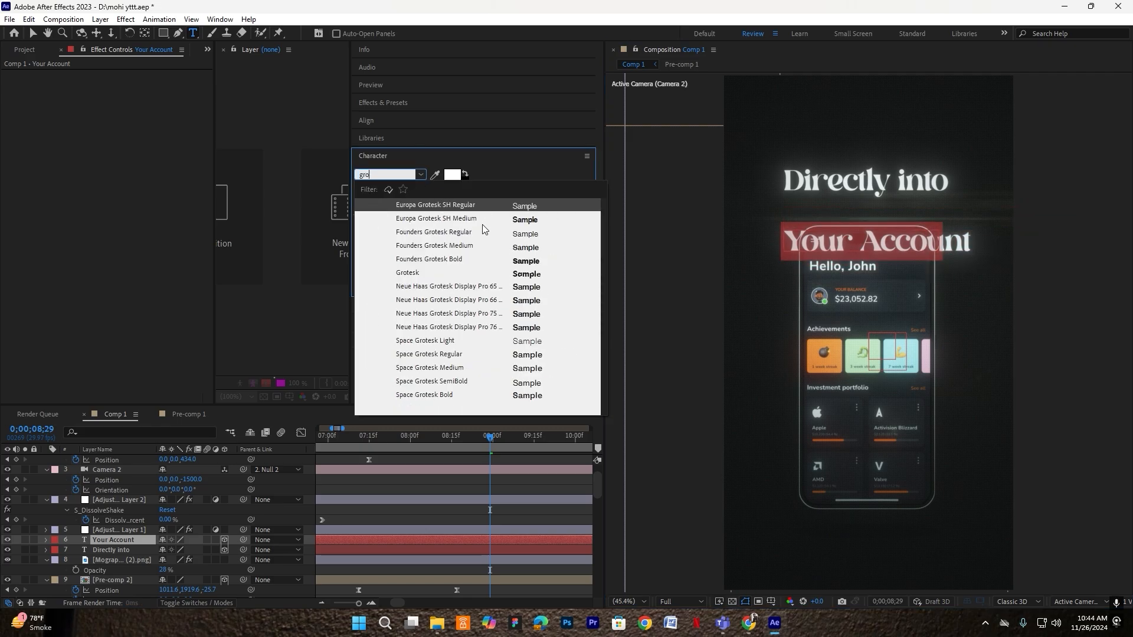
left_click(463, 218)
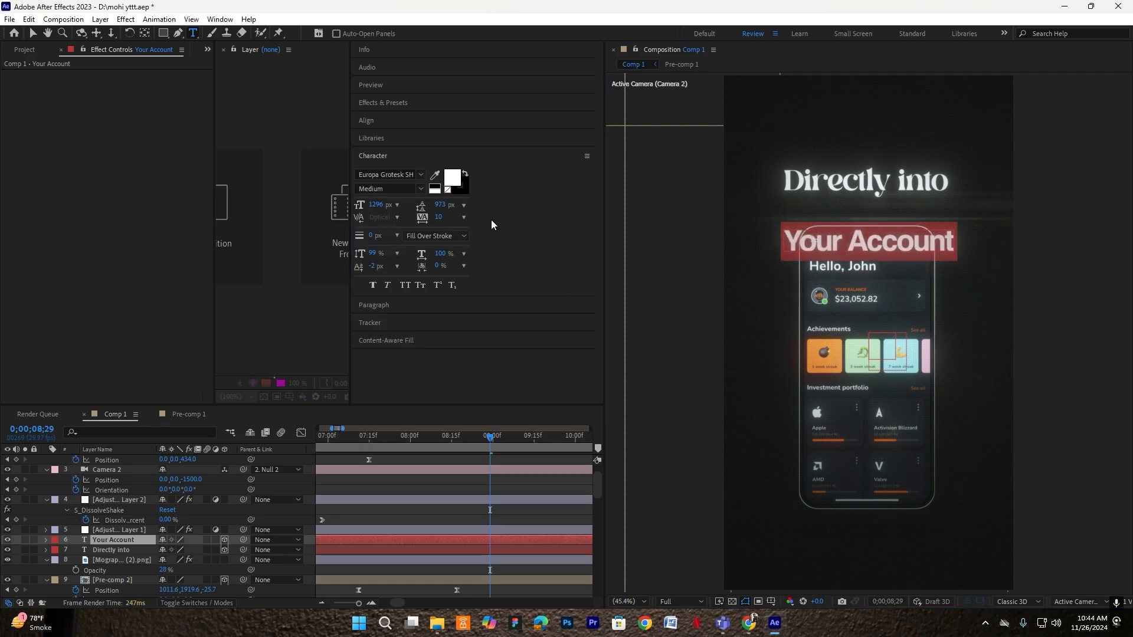
Scale the "Your Account" text to 13% and place its layer beneath the phone's Pre-comp 2 in the layer stack
left_click(127, 539)
key("s")
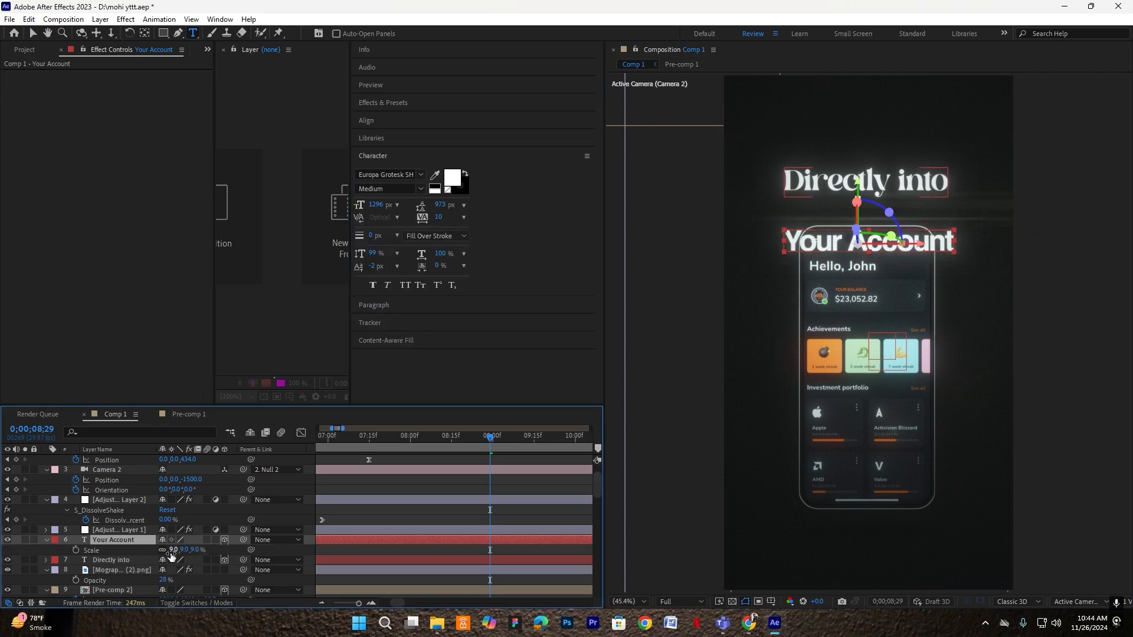
type("13")
key("Return")
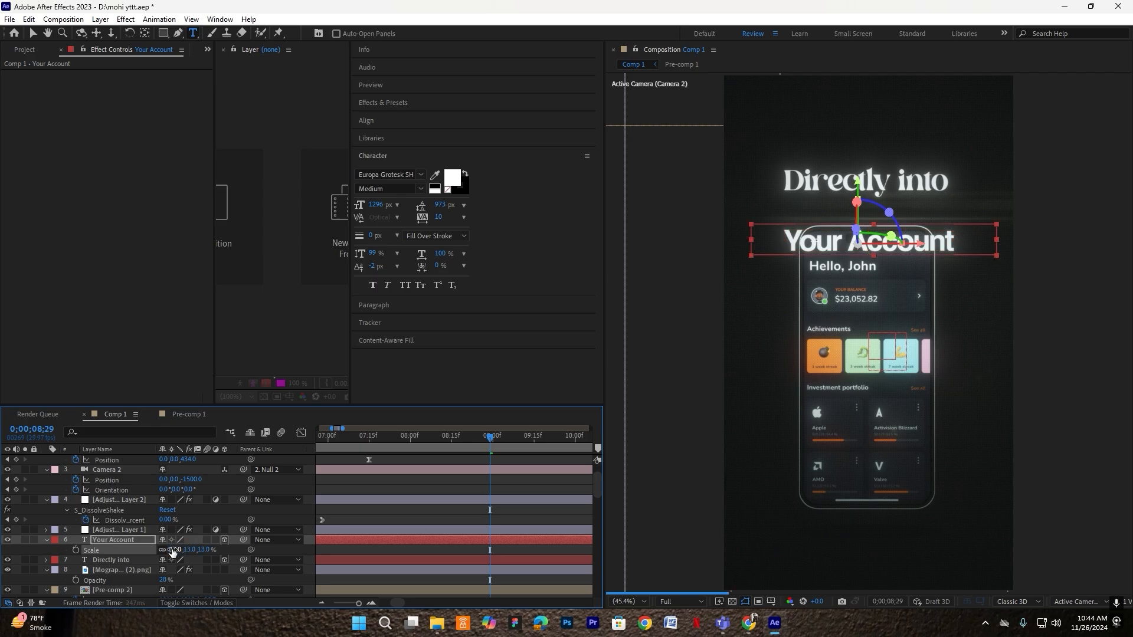
key("v")
mouse_move(121, 550)
left_mouse_down()
mouse_move(118, 583)
mouse_move(115, 571)
left_mouse_up()
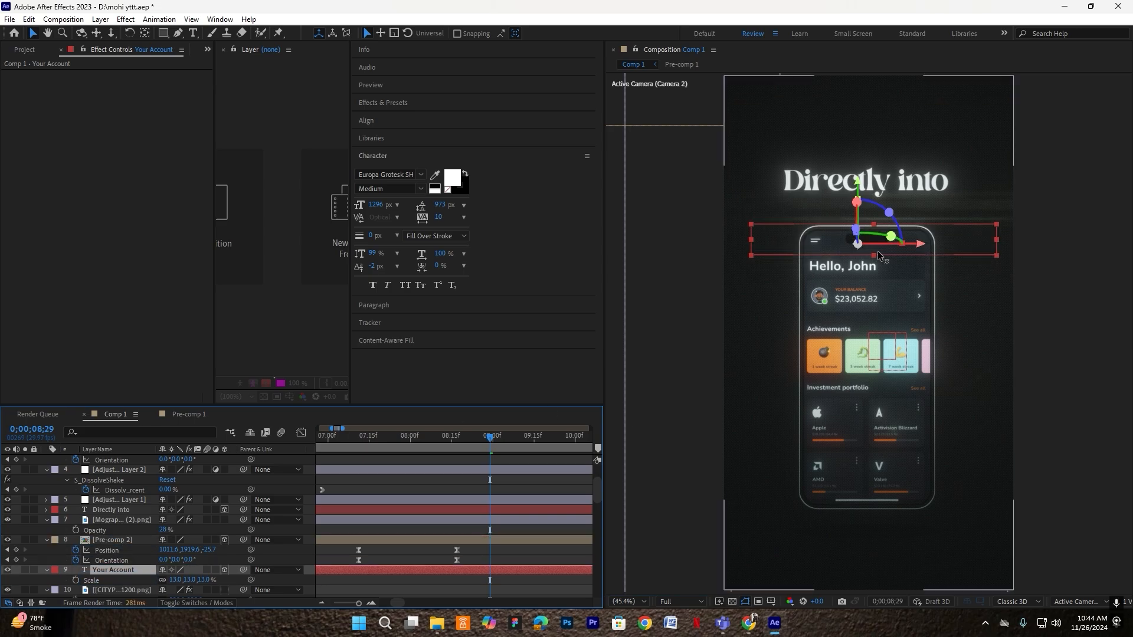
left_click_drag(816, 251, 816, 229)
Show a two-view layout with the Top view and place the "Directly into" layer beneath Pre-comp 2 in the stack
left_click(106, 538)
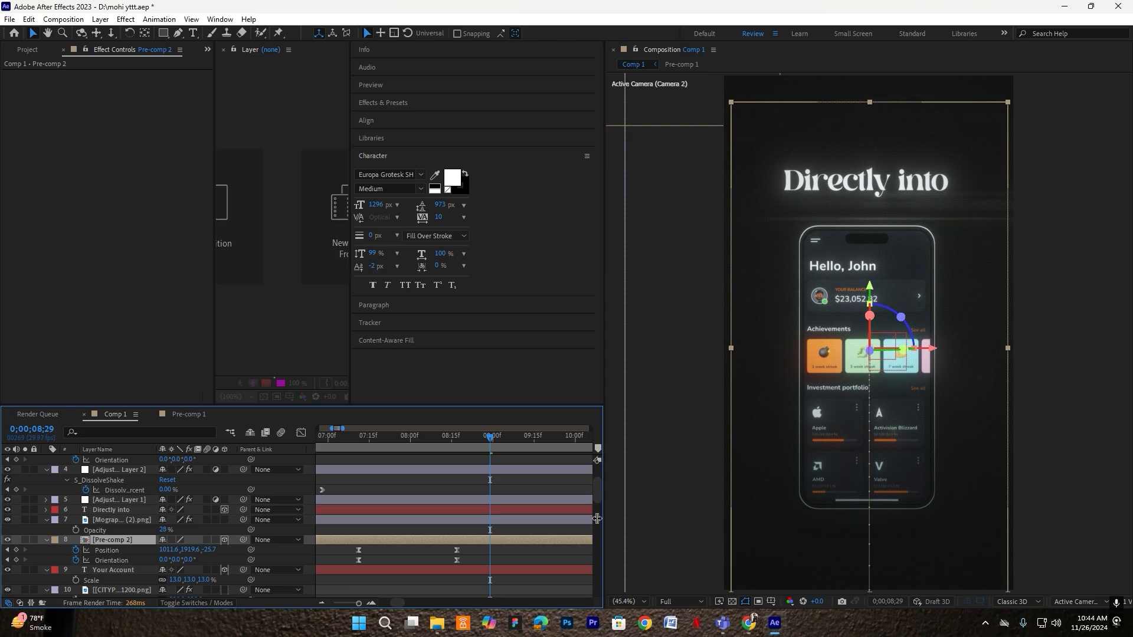
left_click_drag(603, 520, 465, 520)
left_click(1099, 602)
left_click(1069, 556)
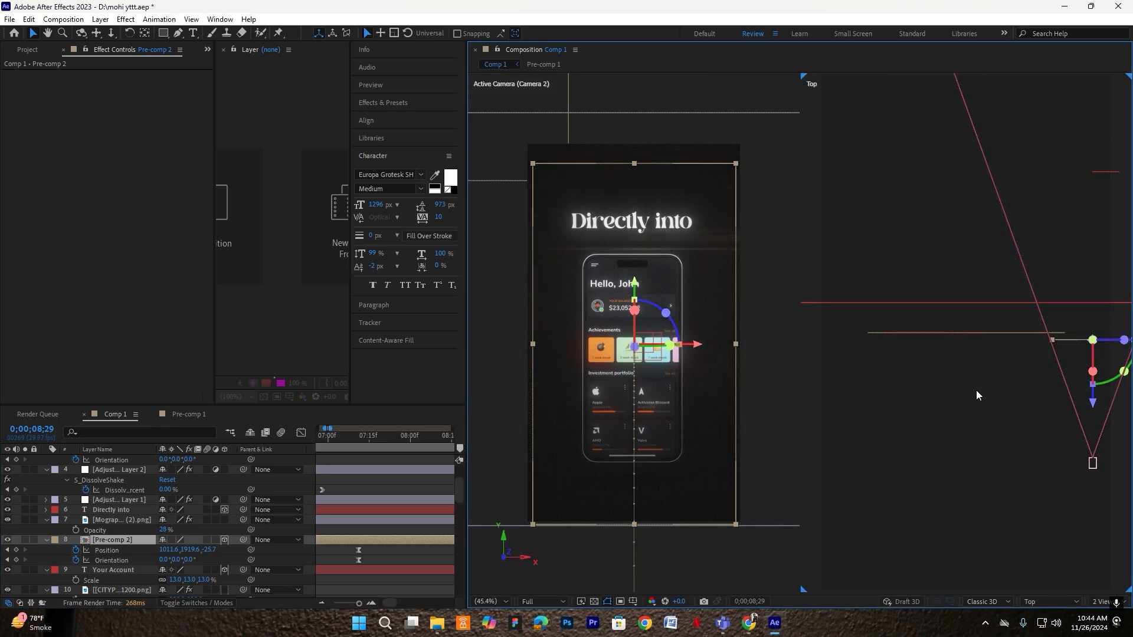
left_click(122, 510)
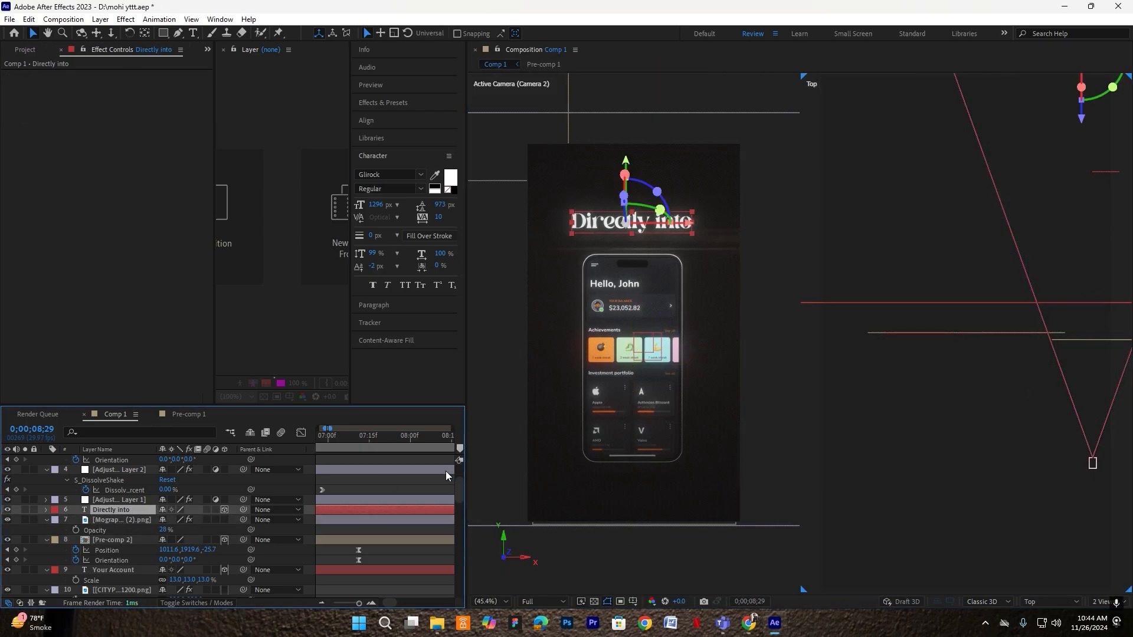
left_click_drag(121, 539, 122, 539)
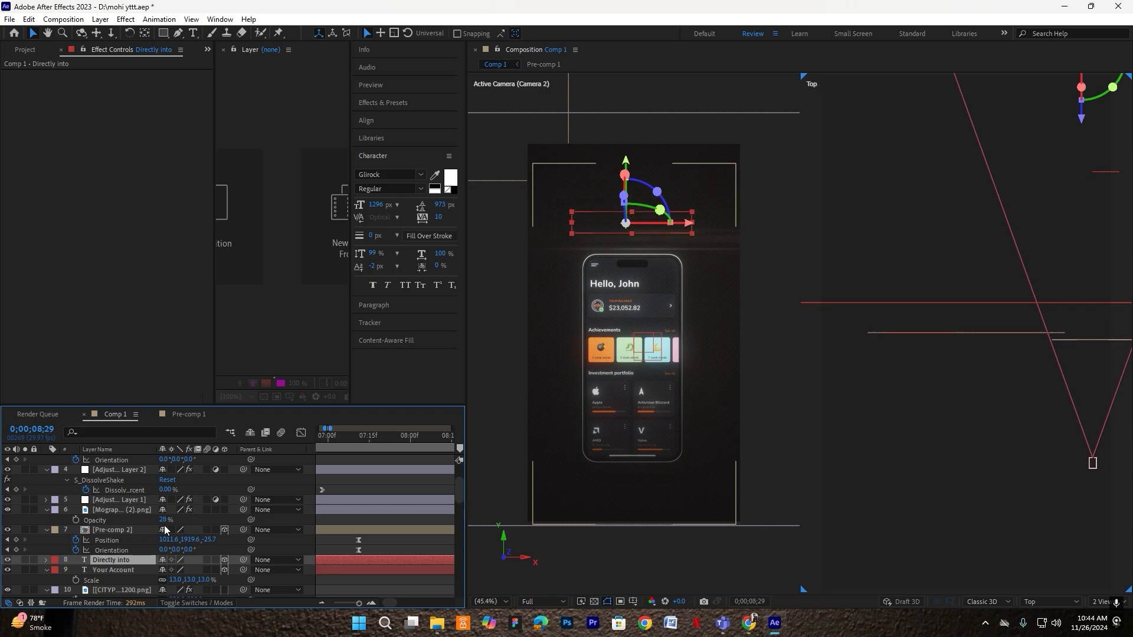
Move both title text layers forward in depth to the phone's plane, and return to a single camera view fitted to the panel
left_click(121, 570)
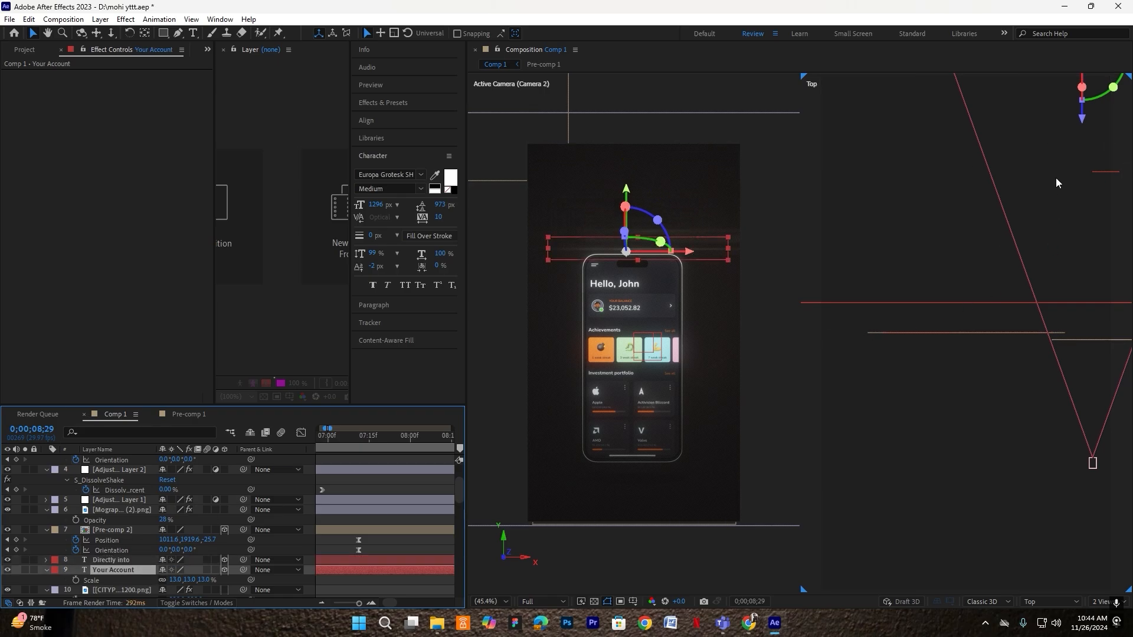
left_click(124, 560, "ctrl")
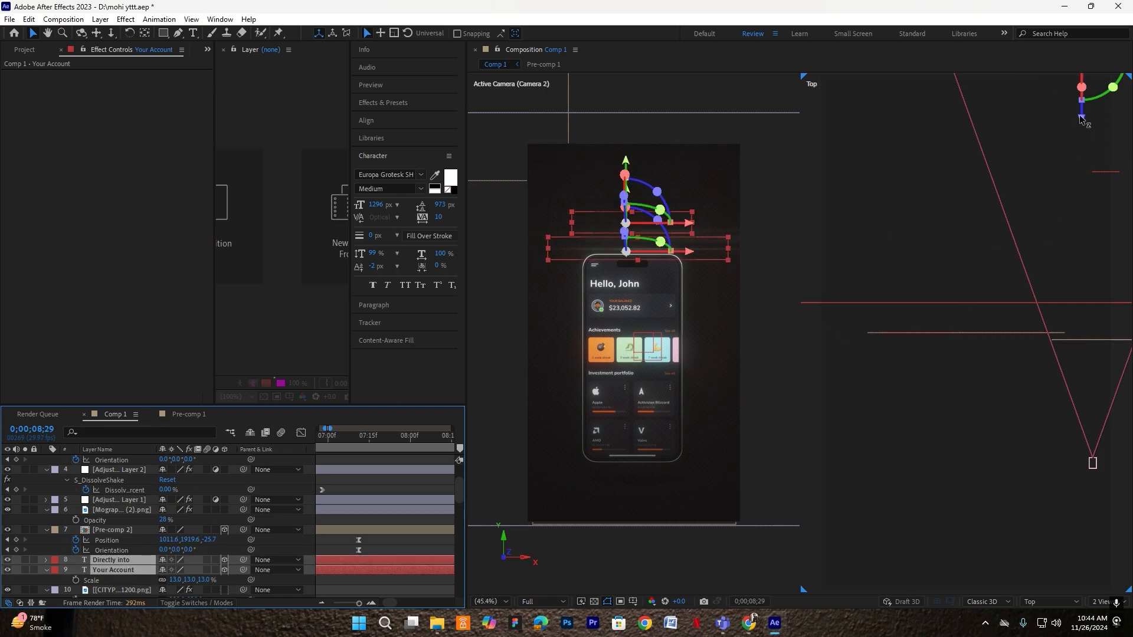
left_click_drag(1082, 118, 1062, 416)
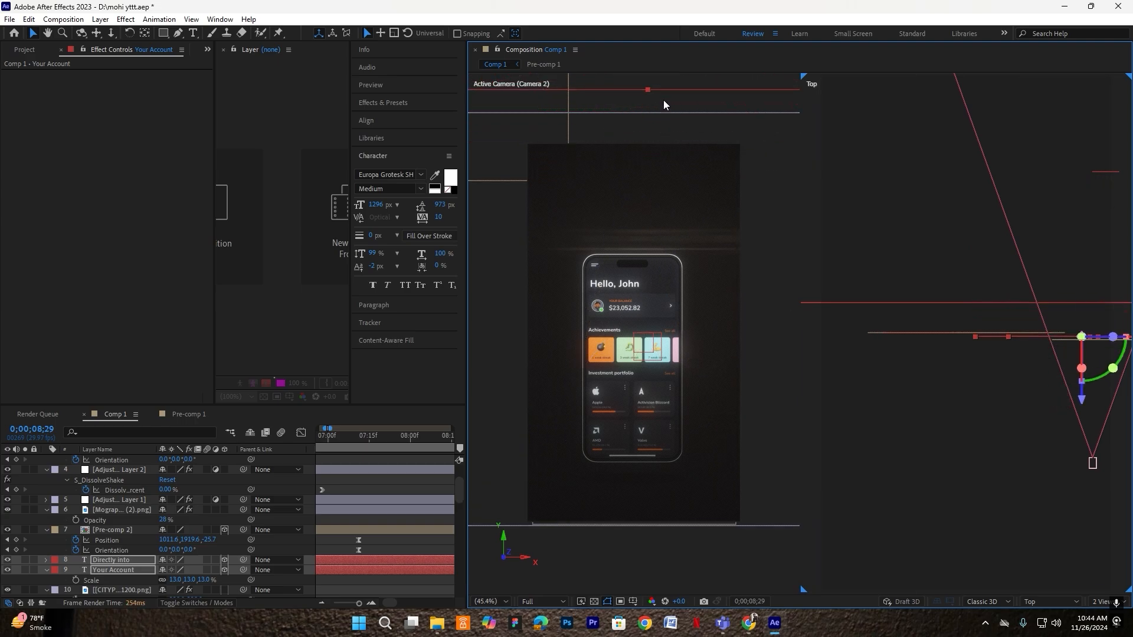
left_click(1102, 602)
left_click(1071, 548)
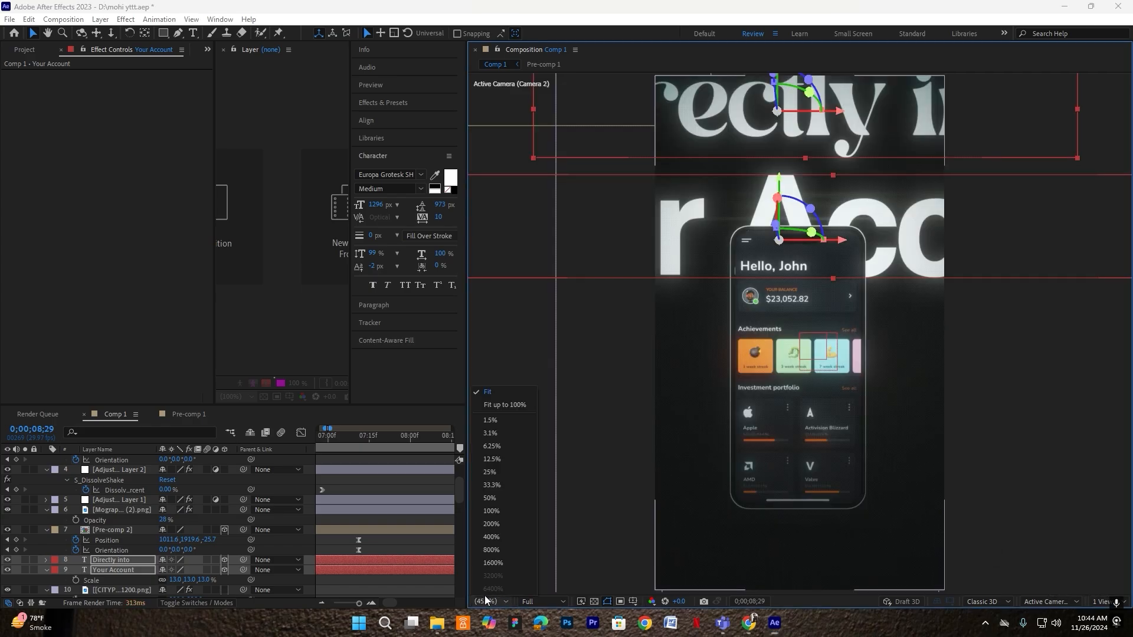
left_click(487, 391)
Scale the "Directly into" text to 2.5% and centre it above the phone
left_click(123, 561)
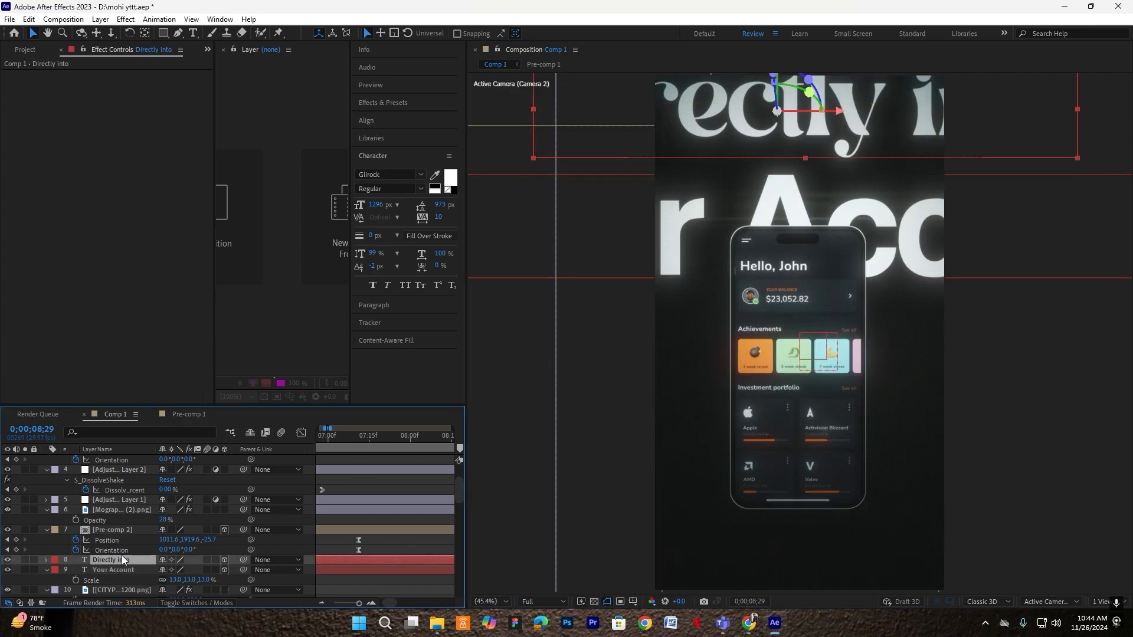
key("s")
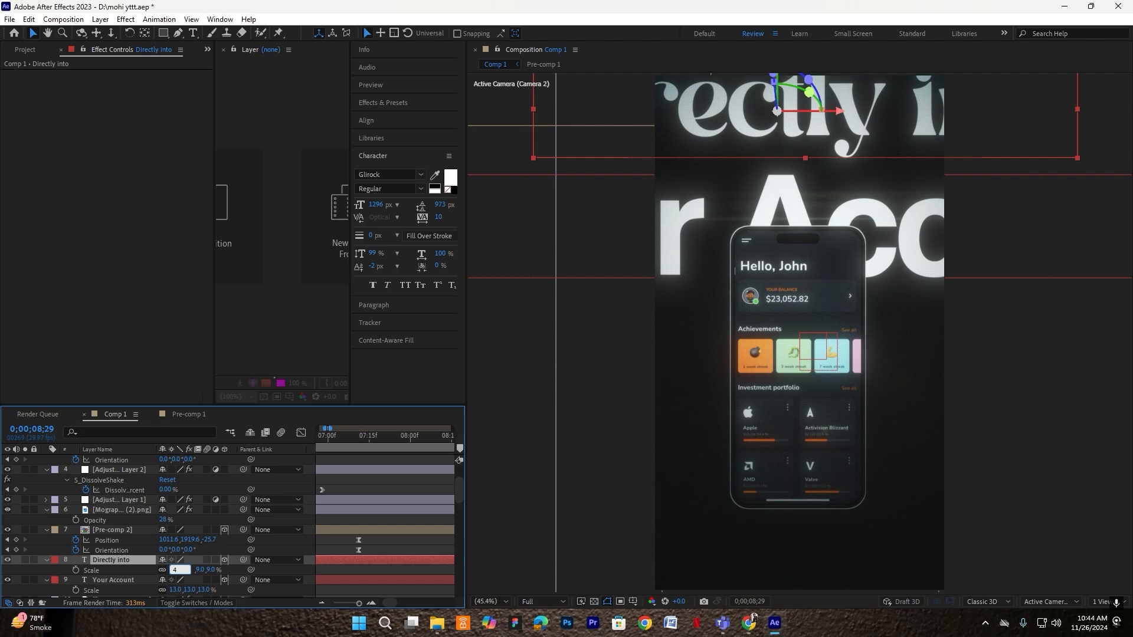
type("4")
key("Return")
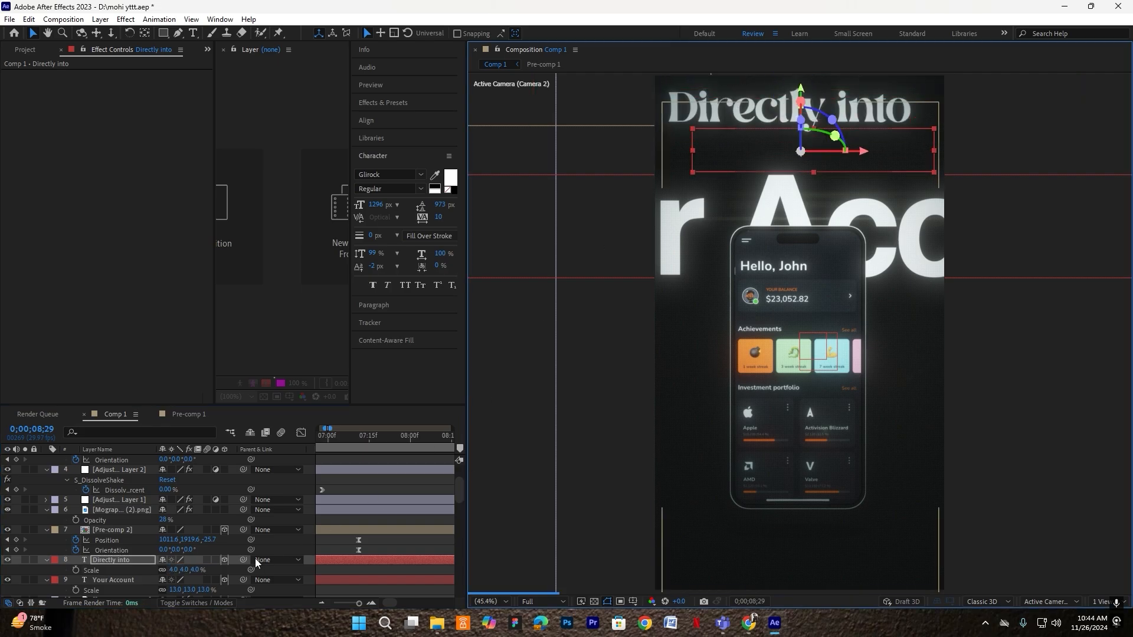
left_click(174, 570)
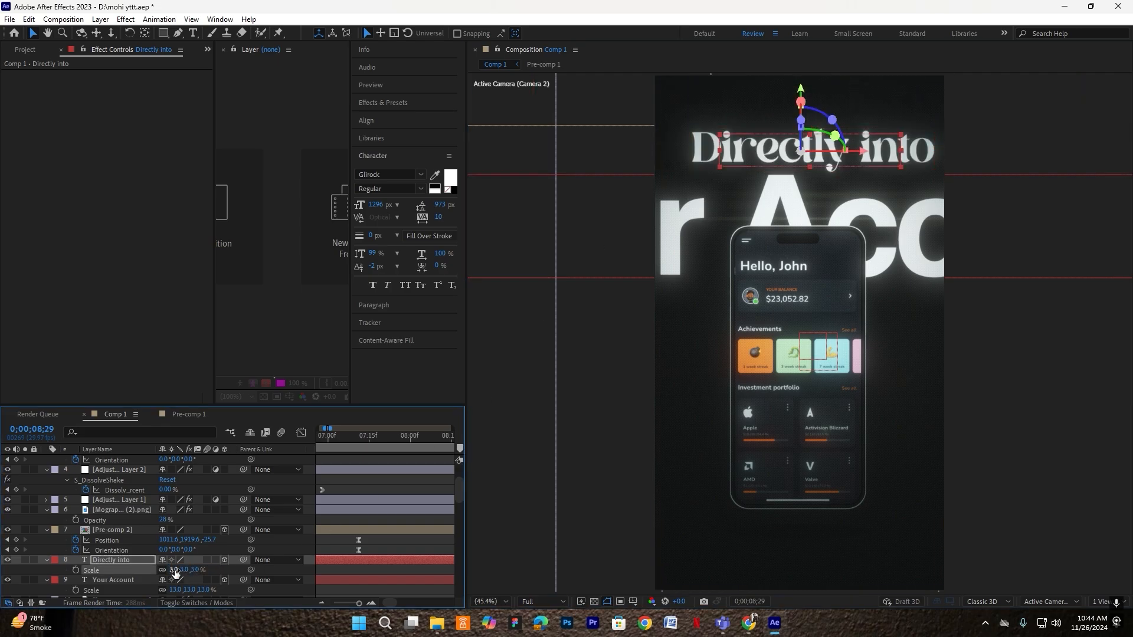
left_click_drag(766, 147, 751, 163)
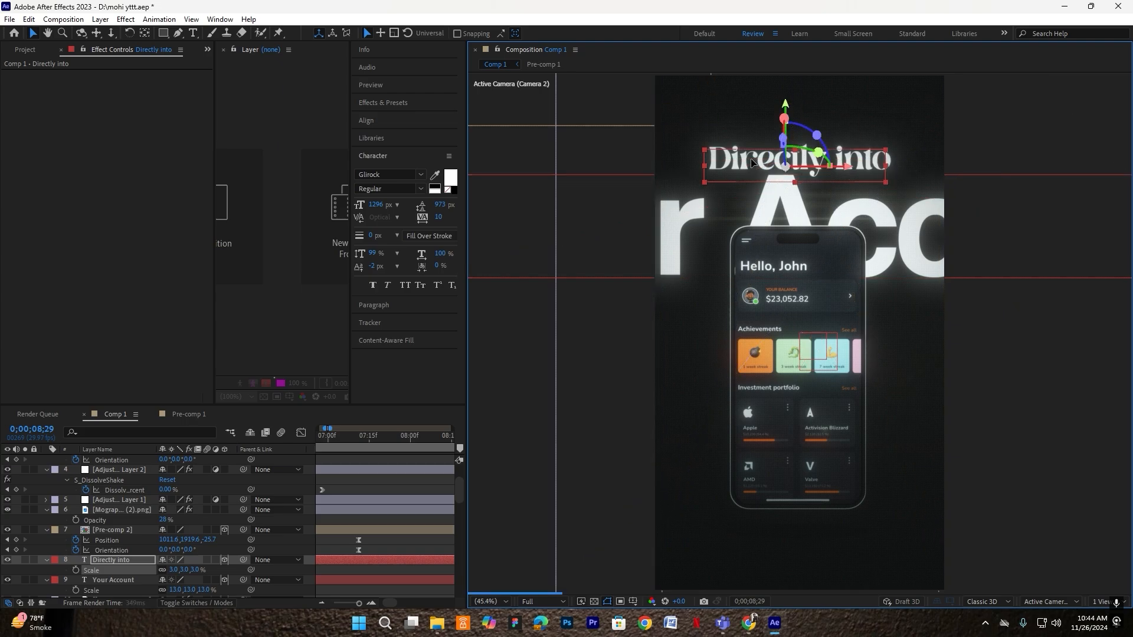
left_click(174, 570)
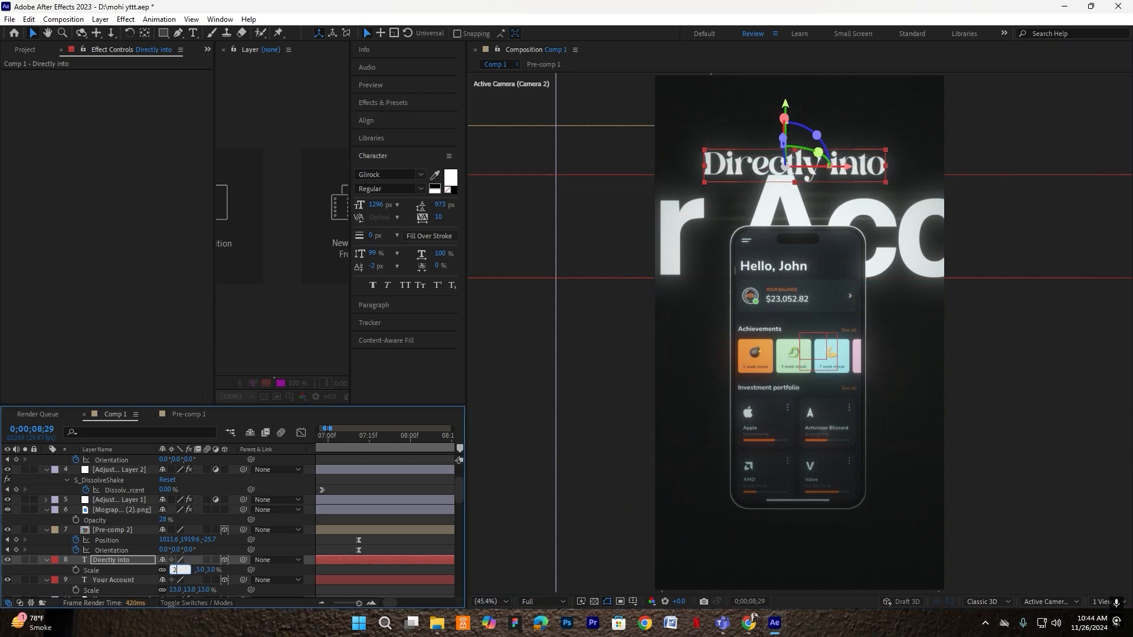
left_click(757, 168)
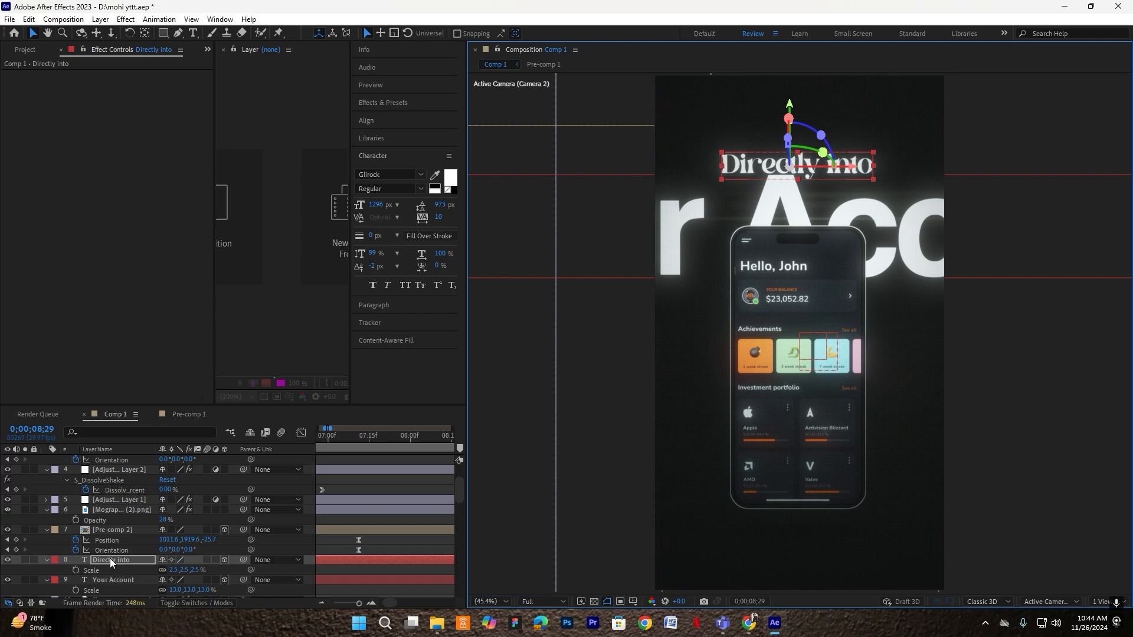
Scale the "Your Account" text to 4% and position it between "Directly into" and the phone
left_click(109, 531)
left_click(105, 580)
scroll(142, 575, "down", 3)
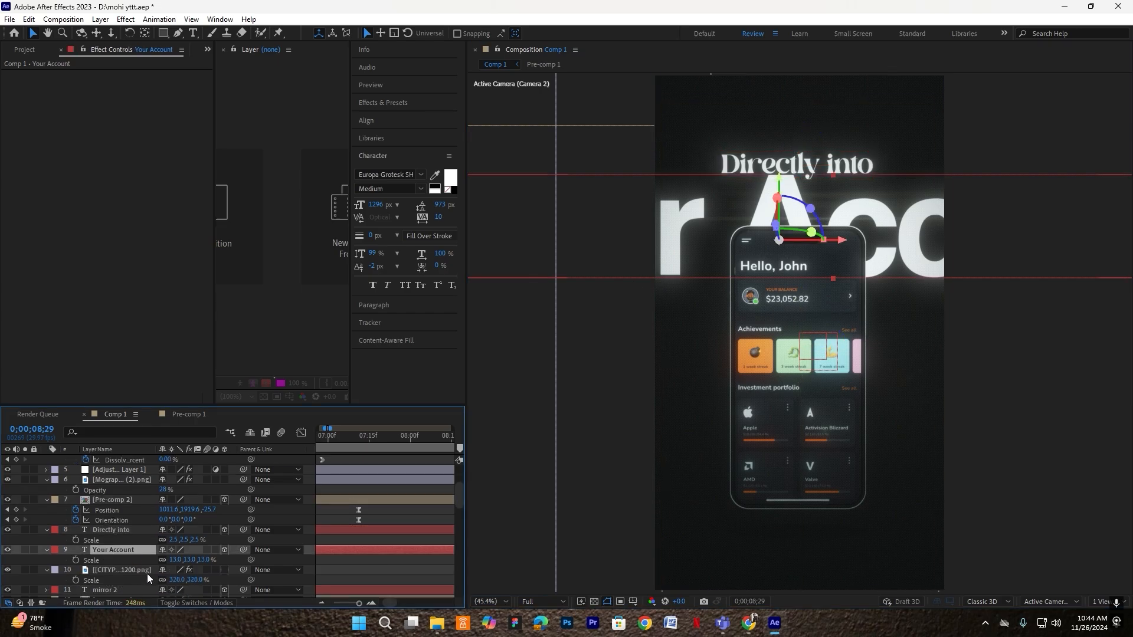
type("6")
key("Return")
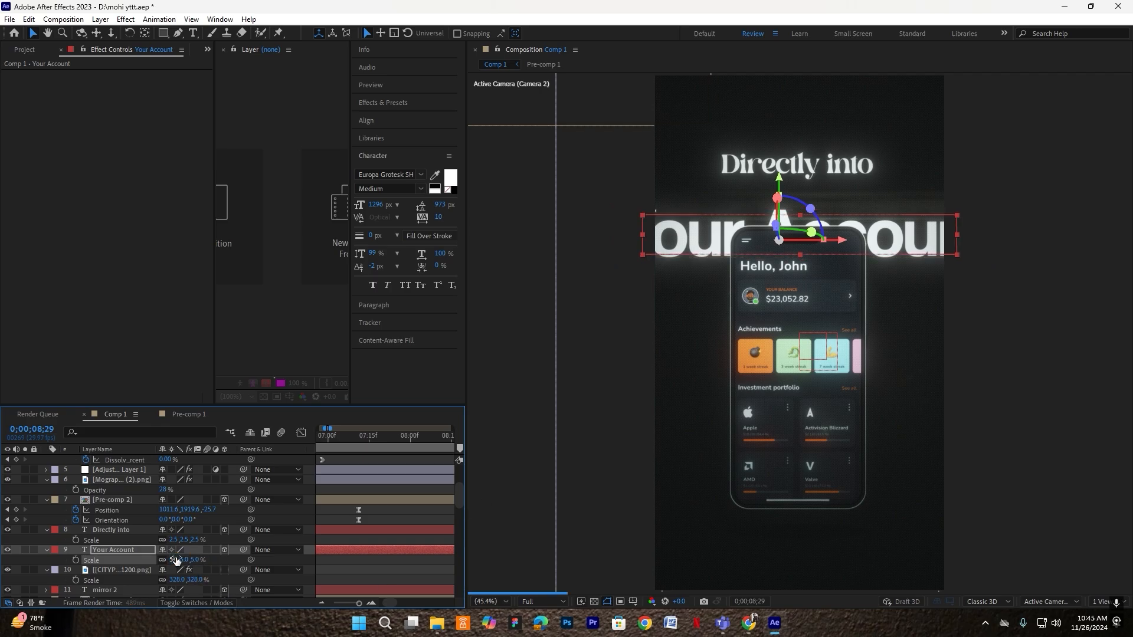
left_click(176, 559)
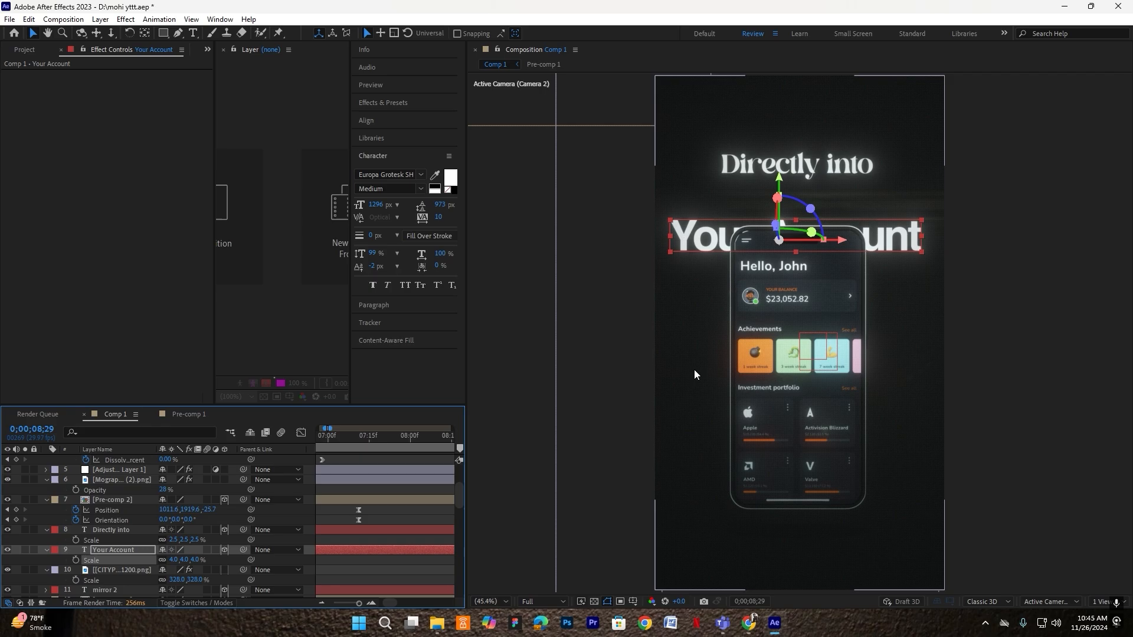
left_click_drag(742, 241, 750, 204)
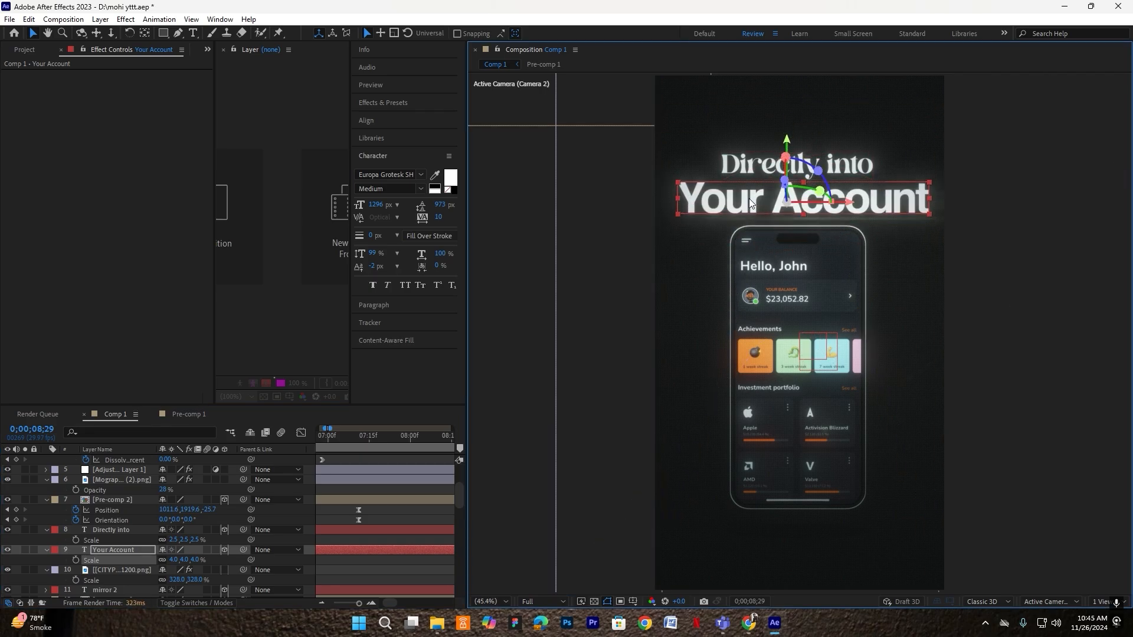
Change the "Your Account" text's fill colour to bright yellow-green
left_click(450, 178)
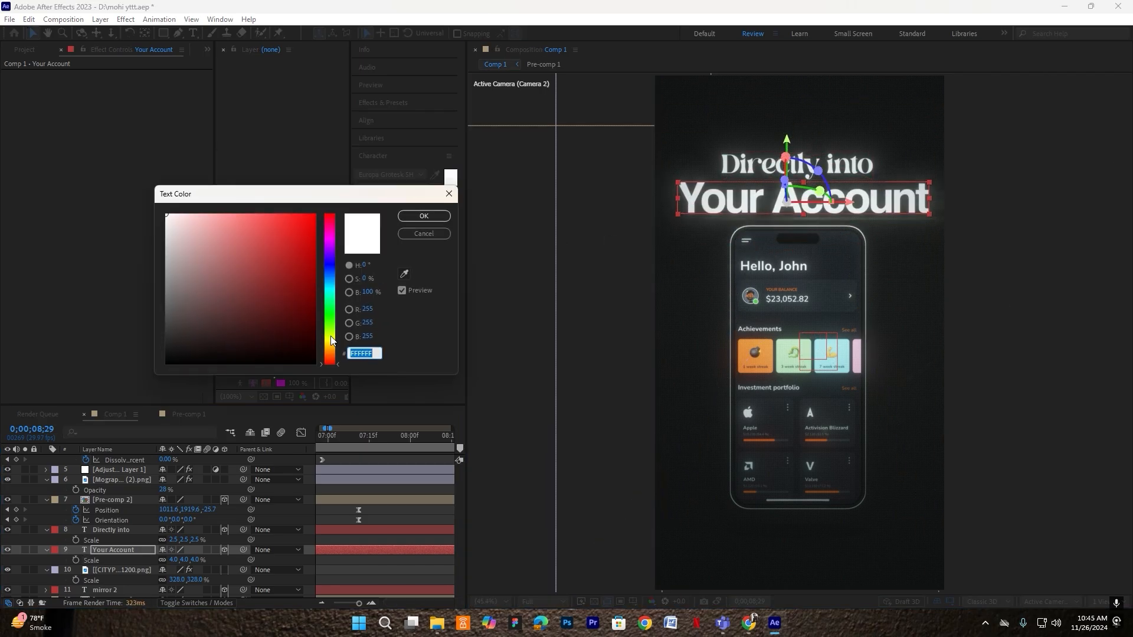
left_click(330, 336)
left_click_drag(255, 257, 391, 208)
left_click(415, 214)
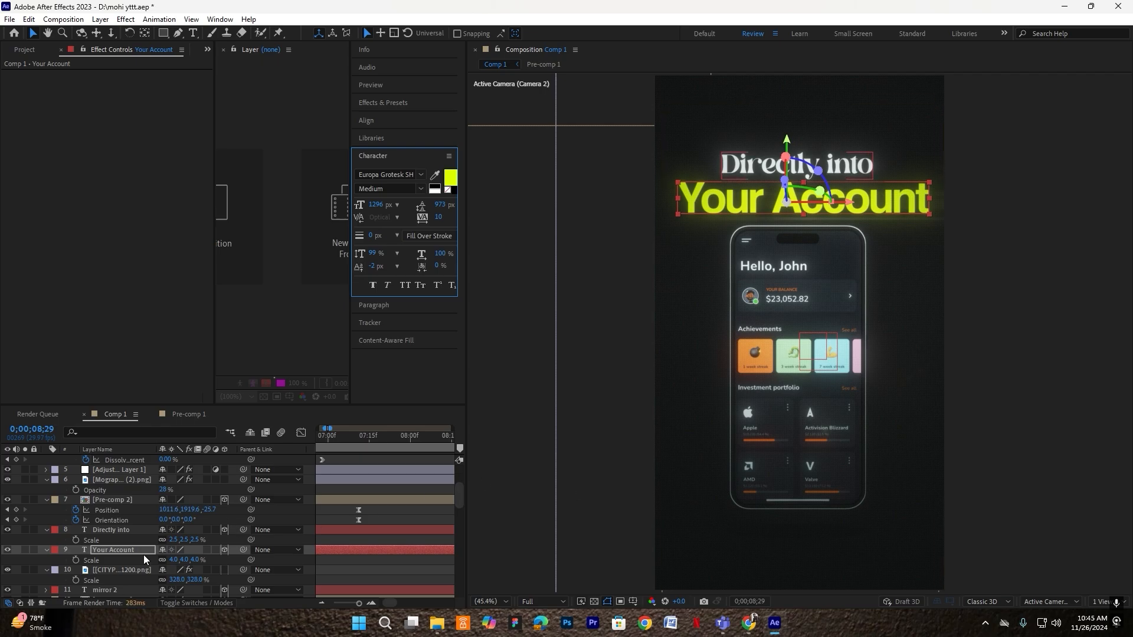
Set the "Your Account" scale to 3.7% and shift both title lines slightly down towards the phone
left_click(177, 560)
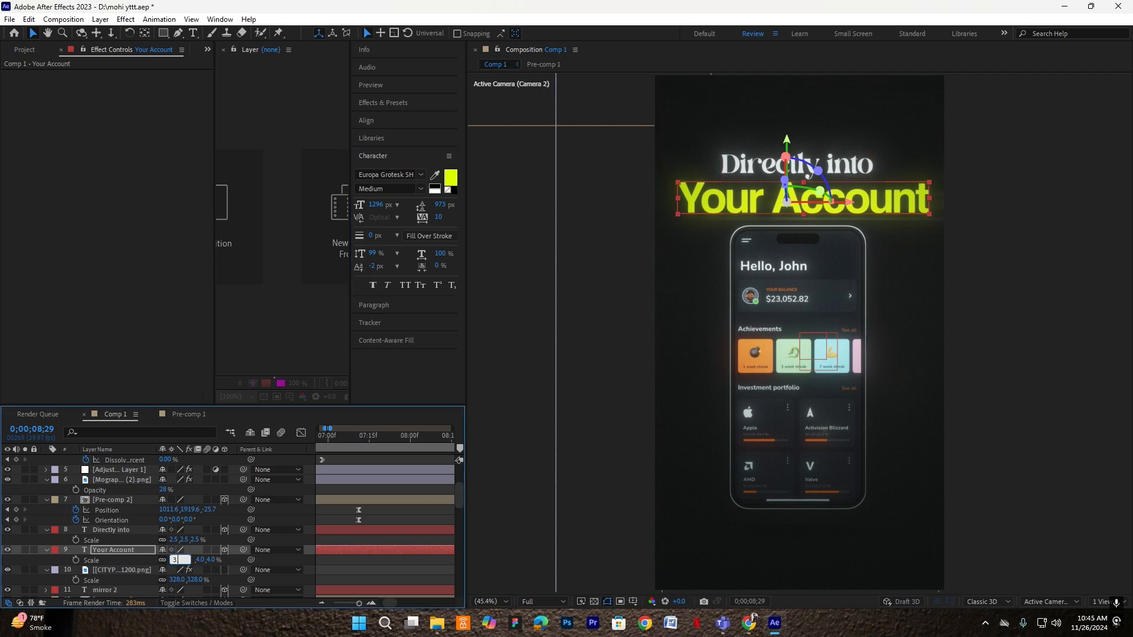
type("3.7")
key("Return")
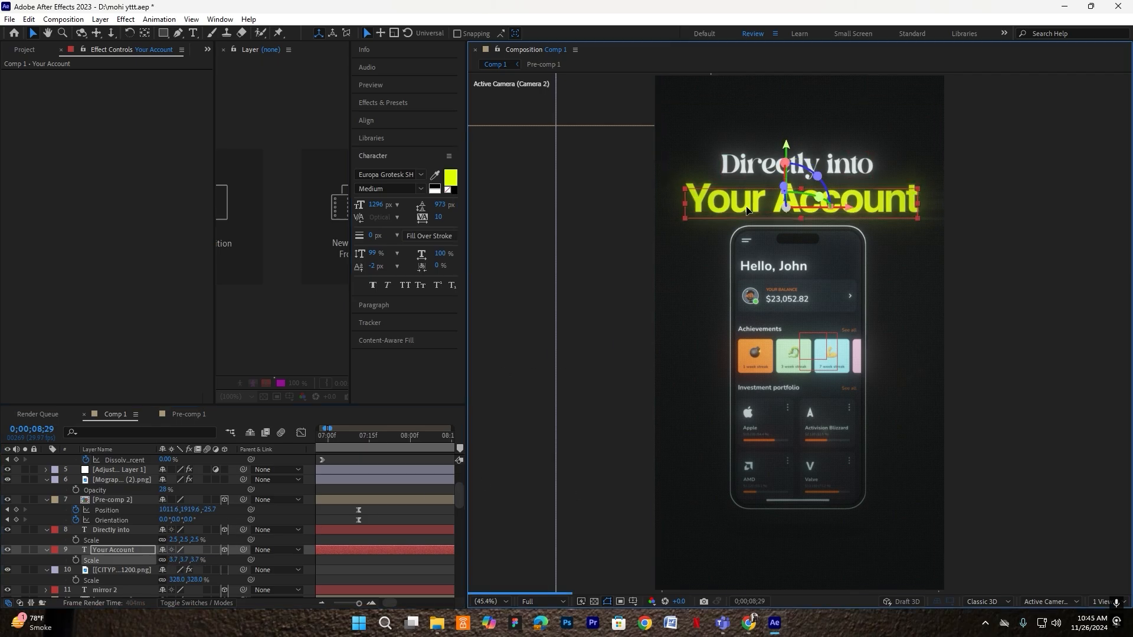
left_click_drag(746, 209, 747, 219)
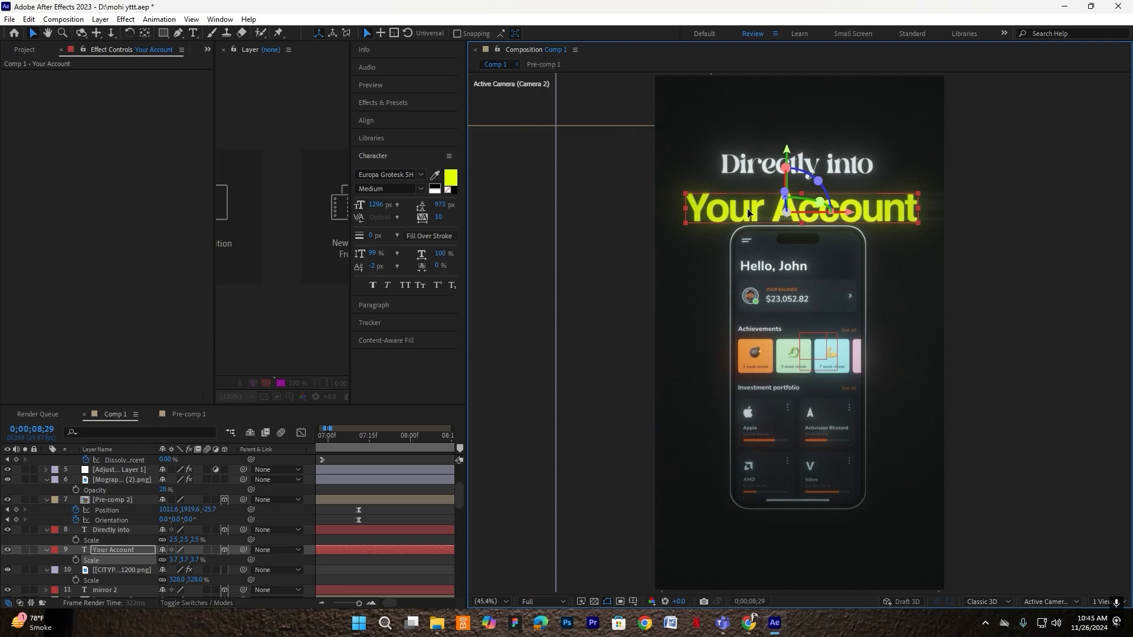
left_click(118, 529)
left_click_drag(759, 163, 759, 170)
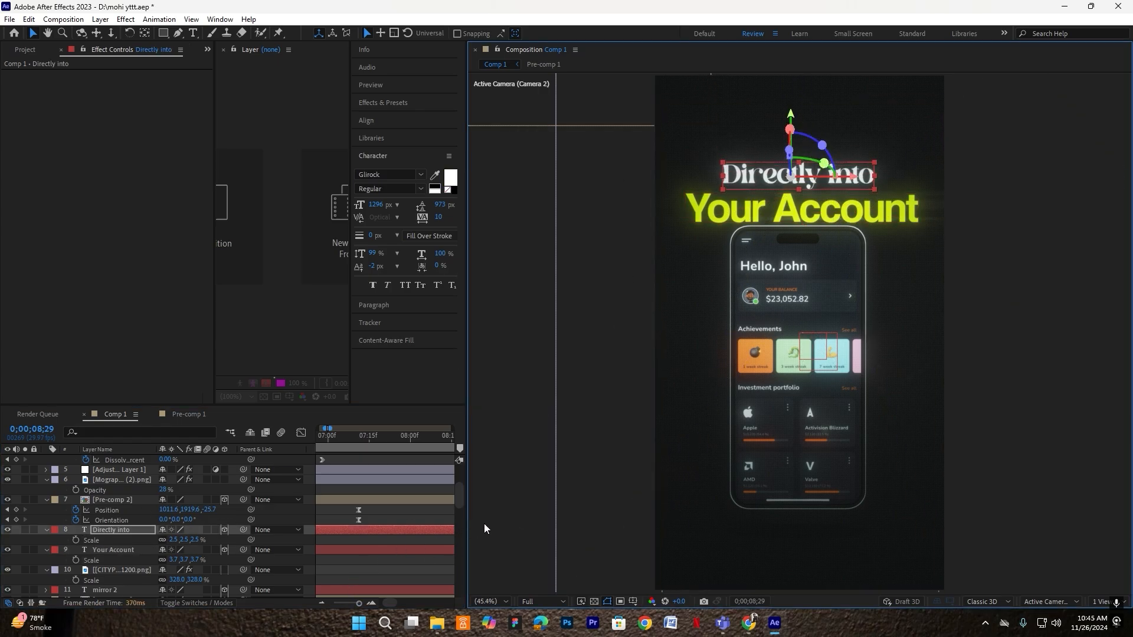
Widen the timeline and preview the animation from 0;00;06;12
left_click_drag(467, 525, 642, 525)
scroll(490, 525, "up", 3)
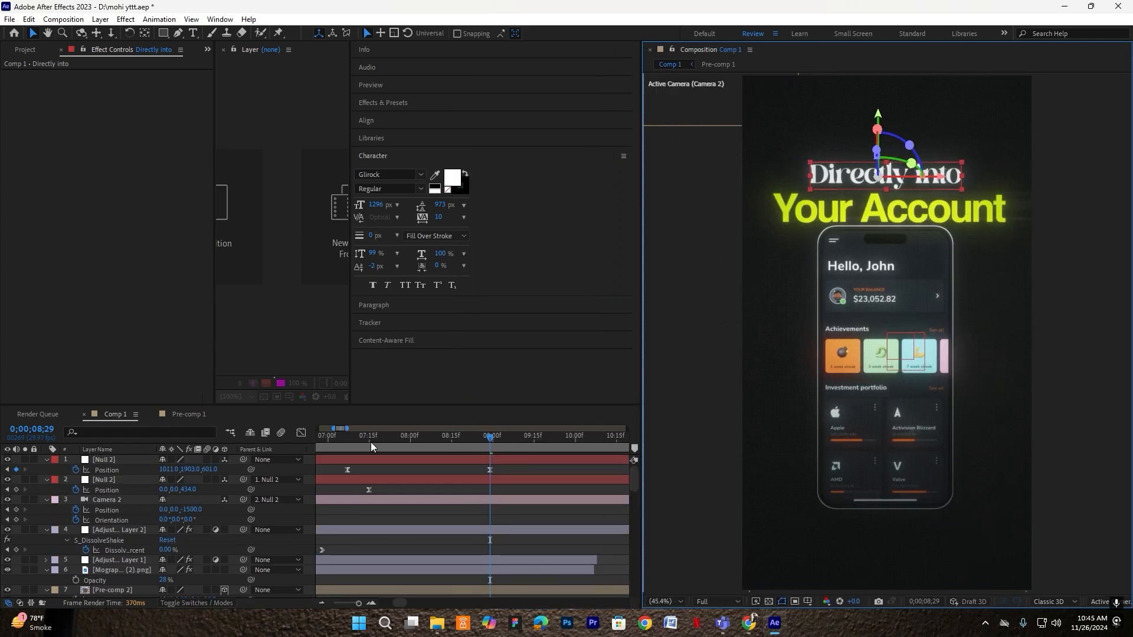
scroll(422, 491, "down", 3)
left_click(108, 539)
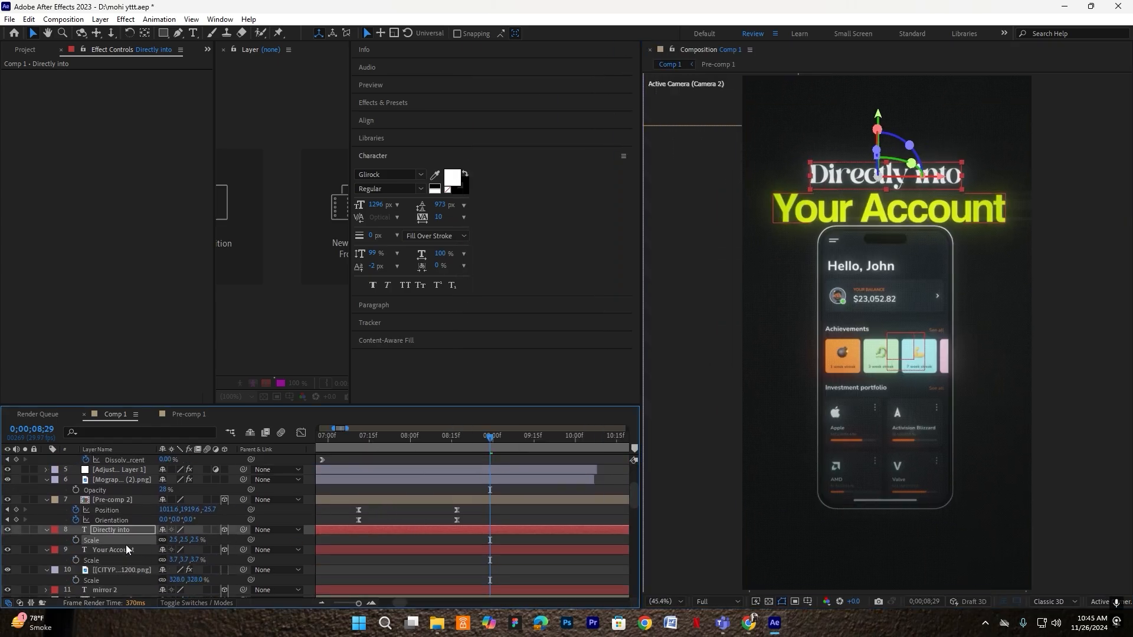
left_click(100, 549)
scroll(402, 480, "up", 2)
scroll(402, 480, "down", 1)
left_click(388, 439)
scroll(367, 487, "up", 1)
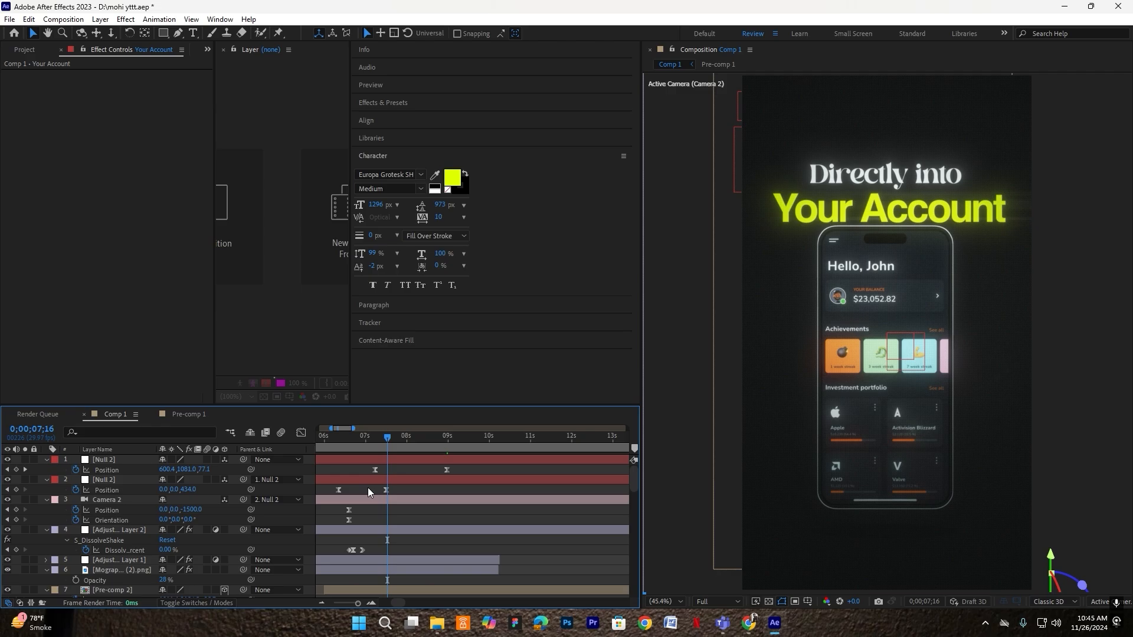
left_click(339, 443)
key("space")
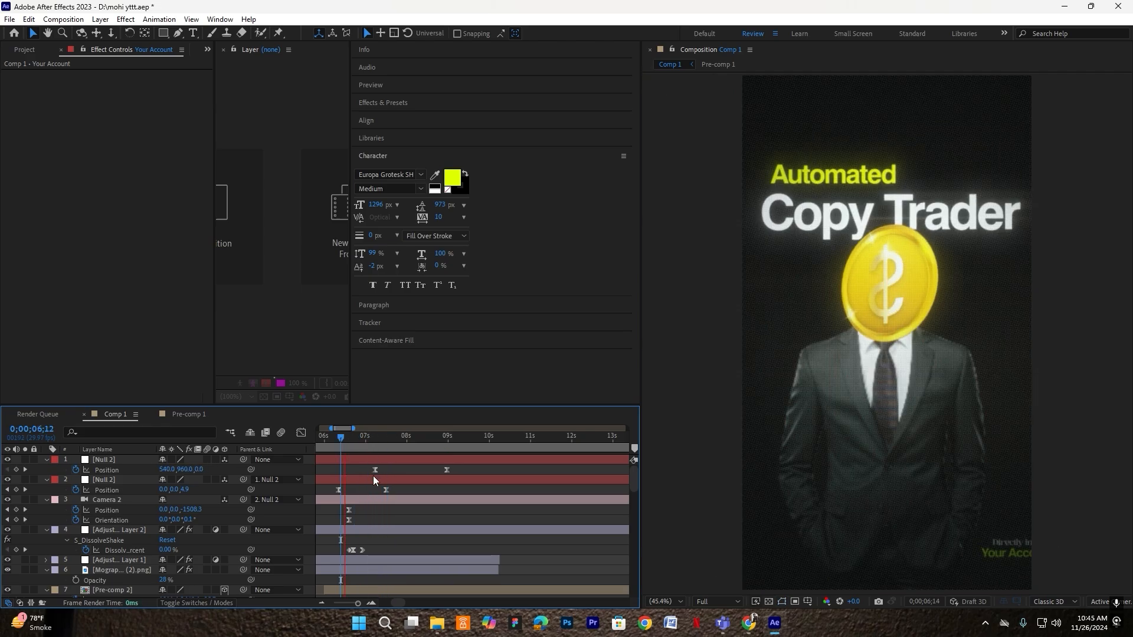
key("space")
Set the preview resolution to Half and play the transition from "Copy Trader" to the second phone scene
left_click(725, 601)
left_click(717, 553)
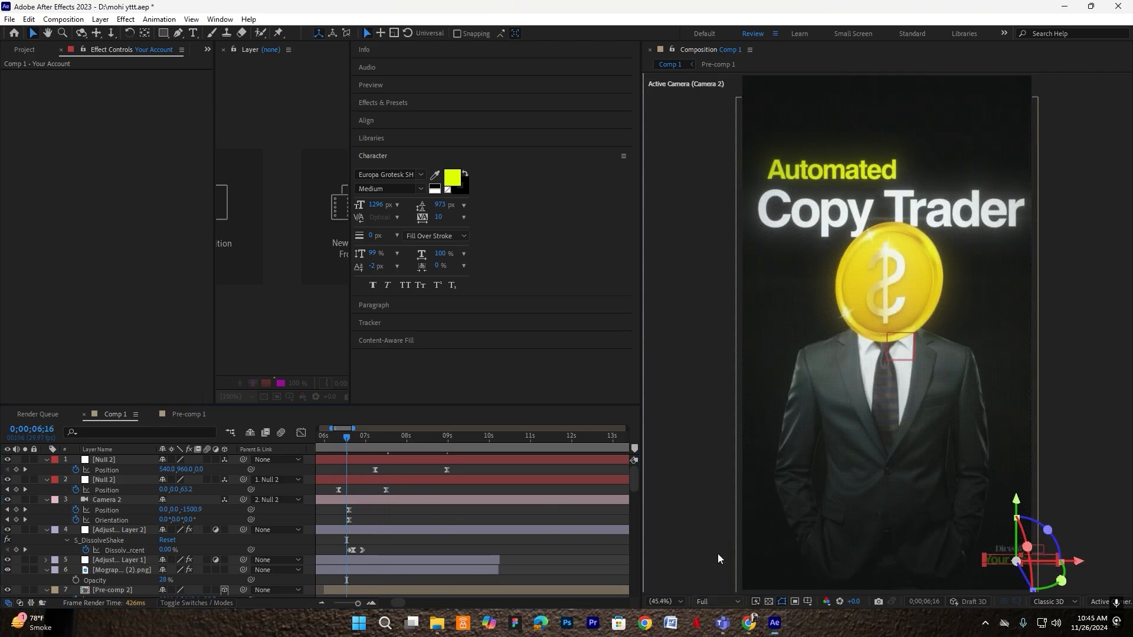
left_click(706, 599)
left_click(718, 547)
left_click(413, 529)
key("space")
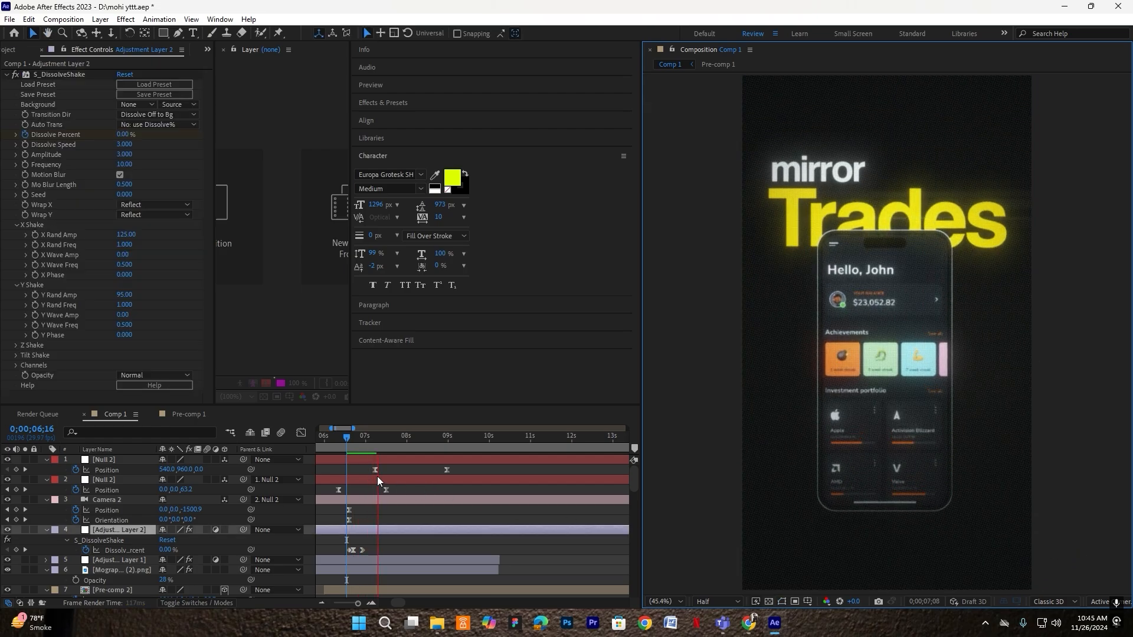
key("space")
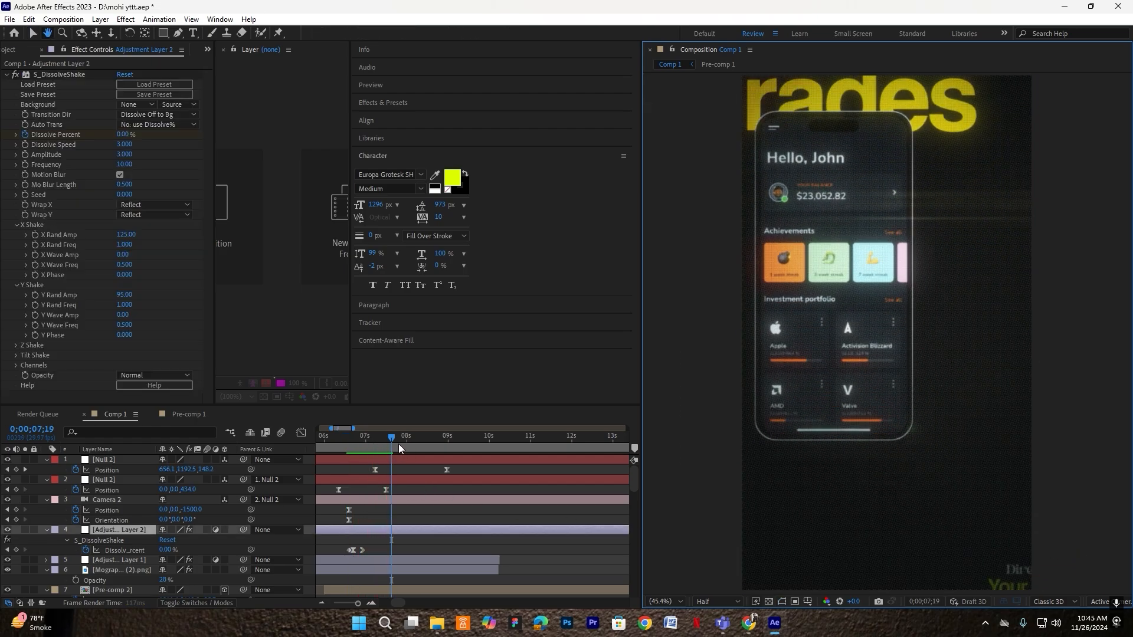
Preview the camera move from "mirror Trades" to the "Directly into Your Account" phone, starting at 0;00;06;23 and again at 0;00;06;26
left_click(356, 441)
key("space")
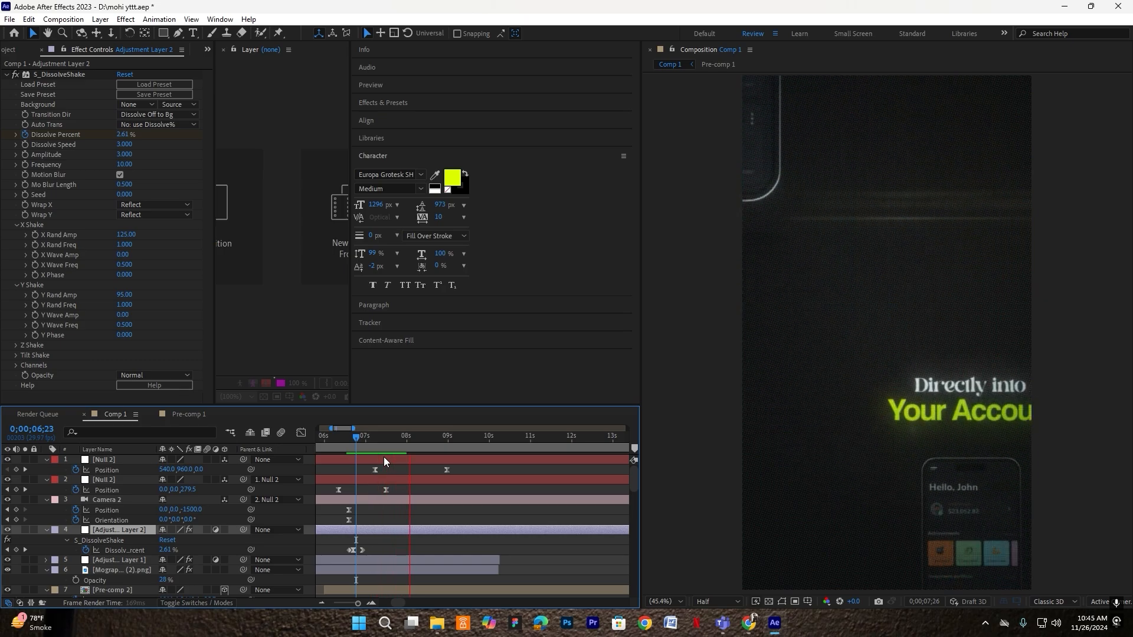
left_click(363, 449)
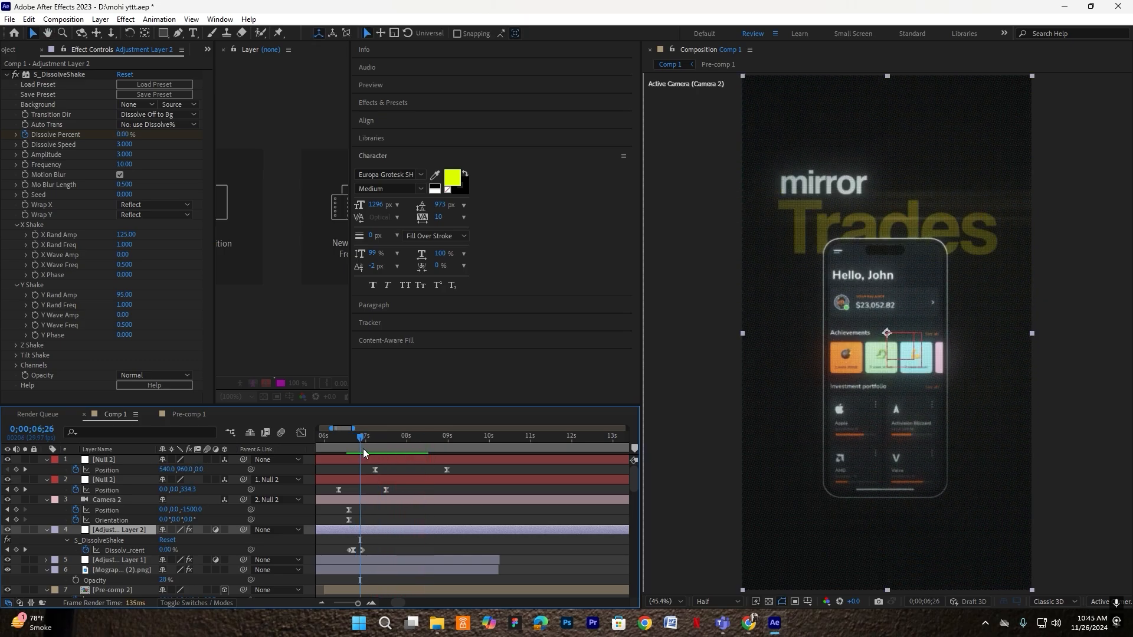
key("space")
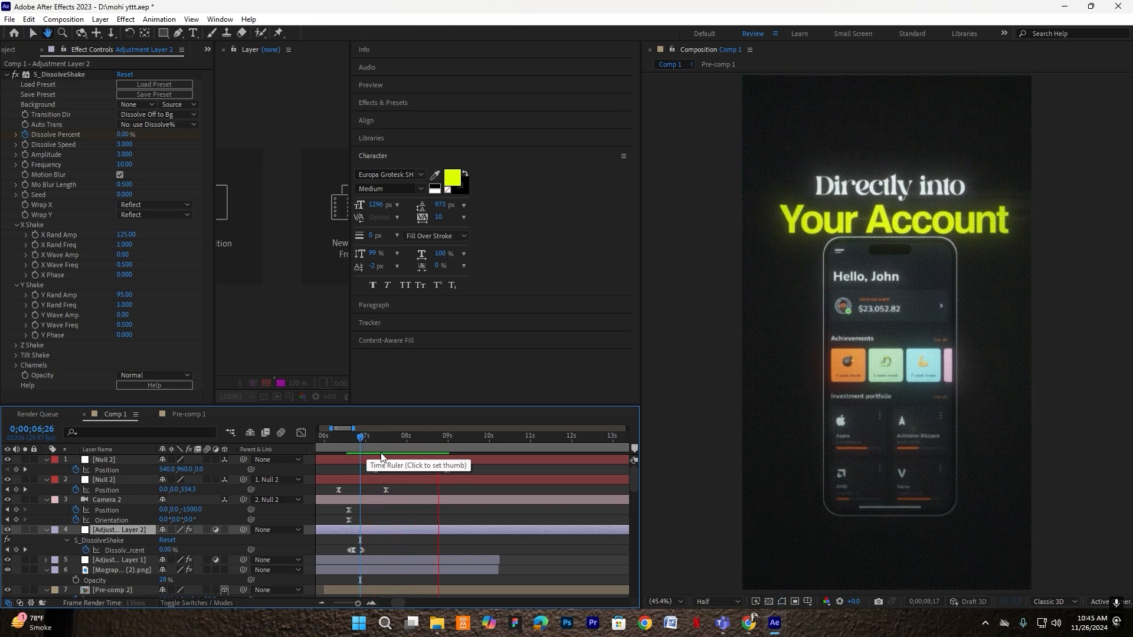
key("space")
Apply the Fade Up Words preset to the "Directly into" text layer at 0;00;08;12 and reveal its Range Selector keyframes
left_click(423, 444)
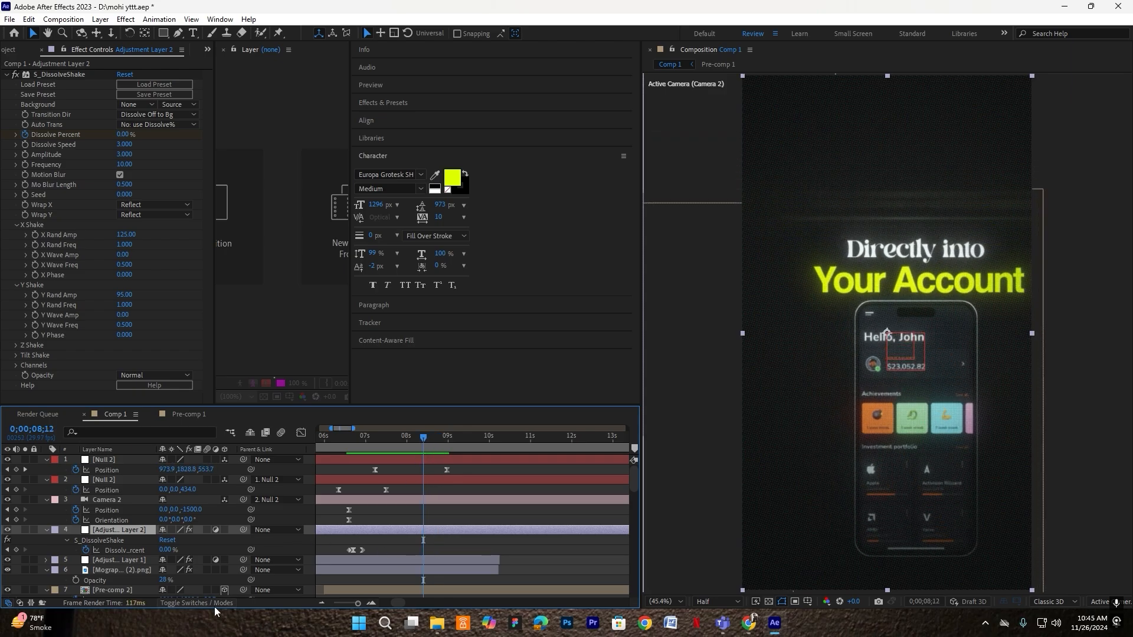
scroll(129, 568, "down", 1)
left_click(129, 586)
scroll(130, 582, "down", 1)
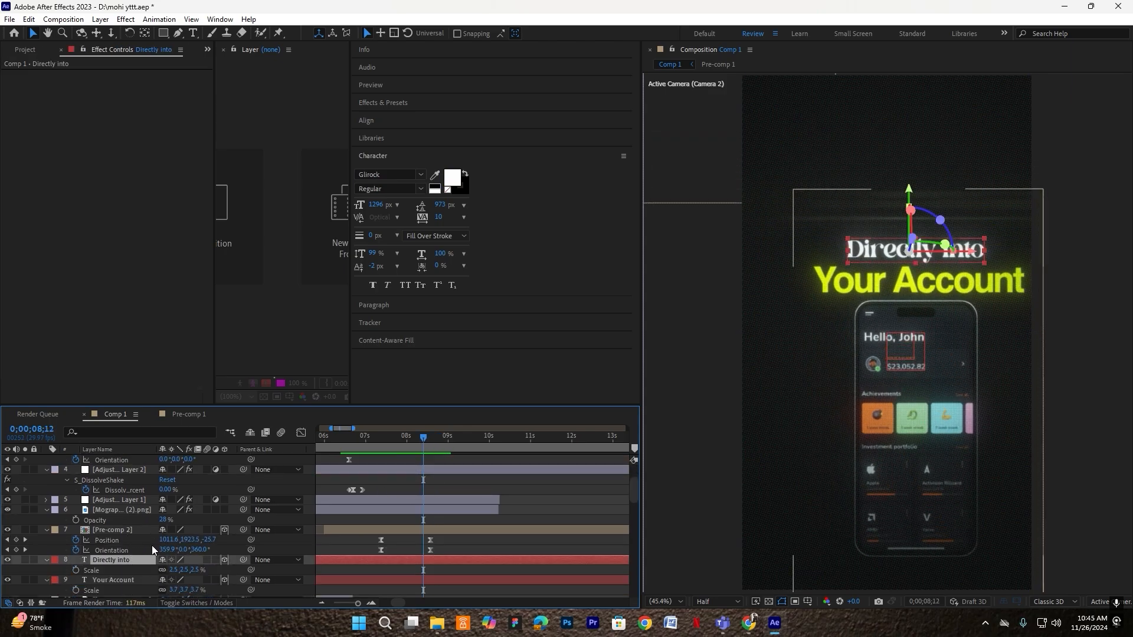
key("ctrl+space")
type("fade up")
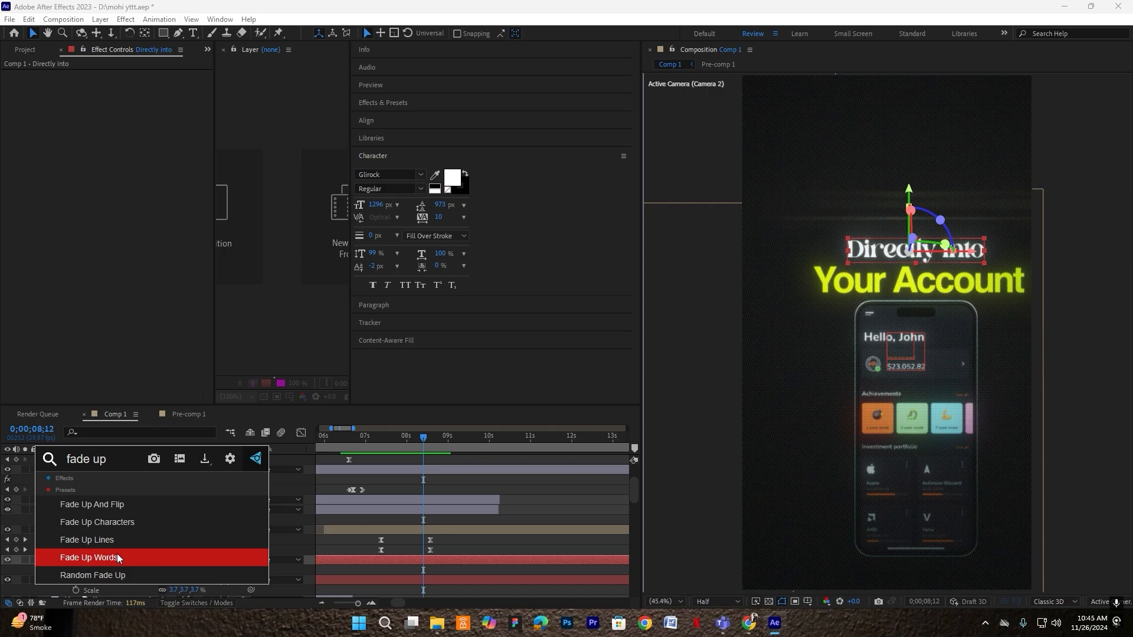
left_click(116, 554)
key("u")
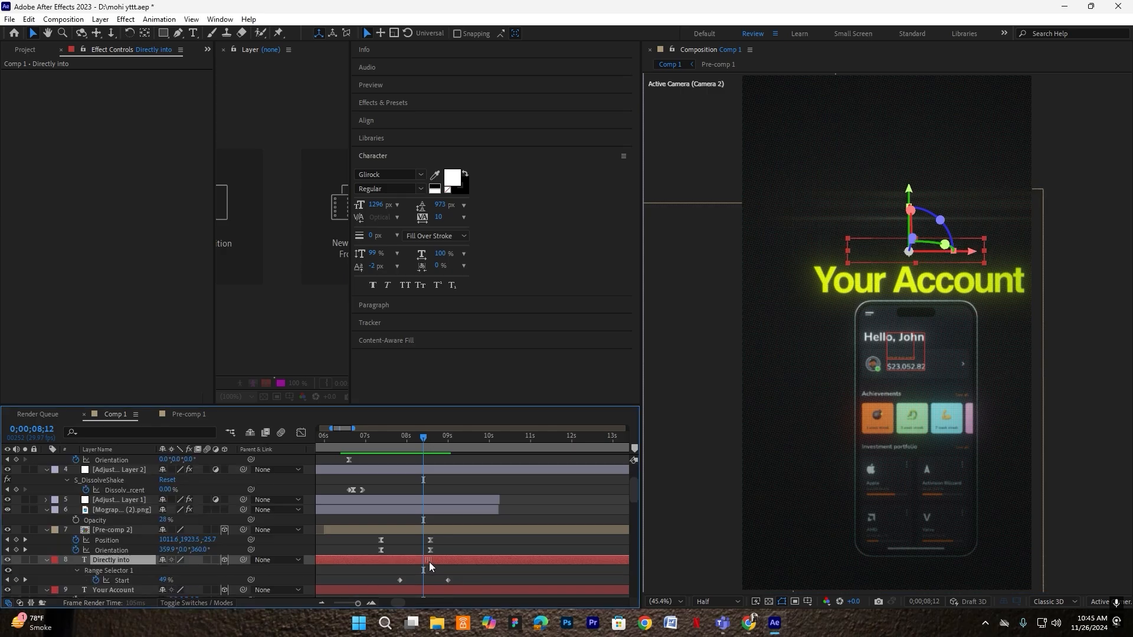
Preview the "Directly into" word fade from 0;00;07;03 and 0;00;07;12 with the timeline zoomed in on its keyframes
left_click_drag(421, 448, 369, 457)
scroll(384, 484, "down", 2)
key("space")
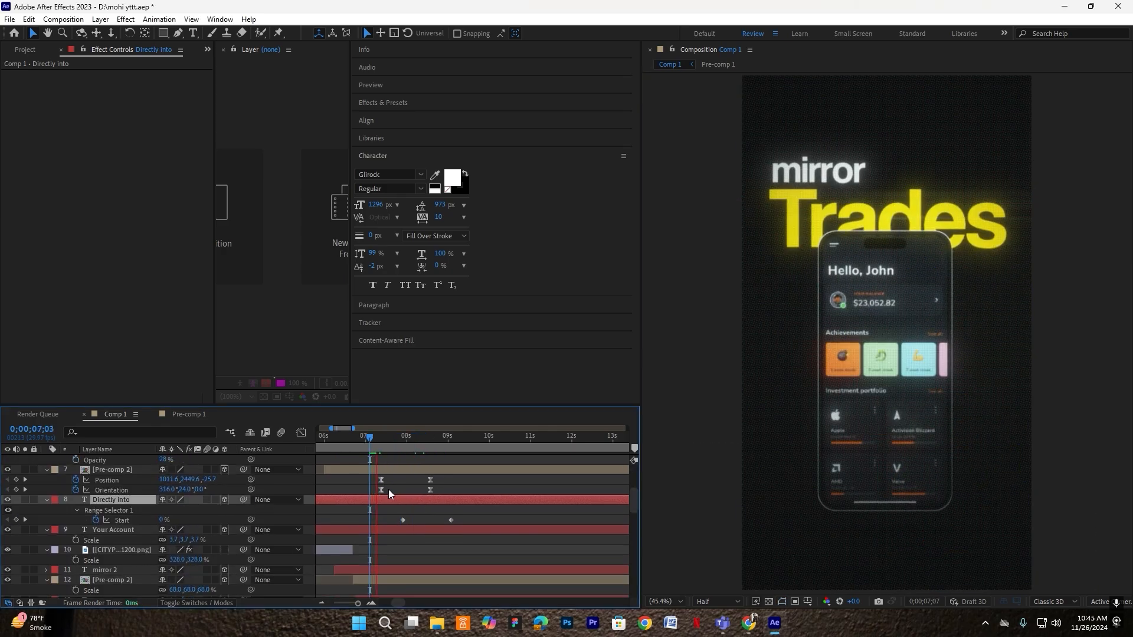
scroll(394, 500, "up", 3)
scroll(438, 498, "down", 3)
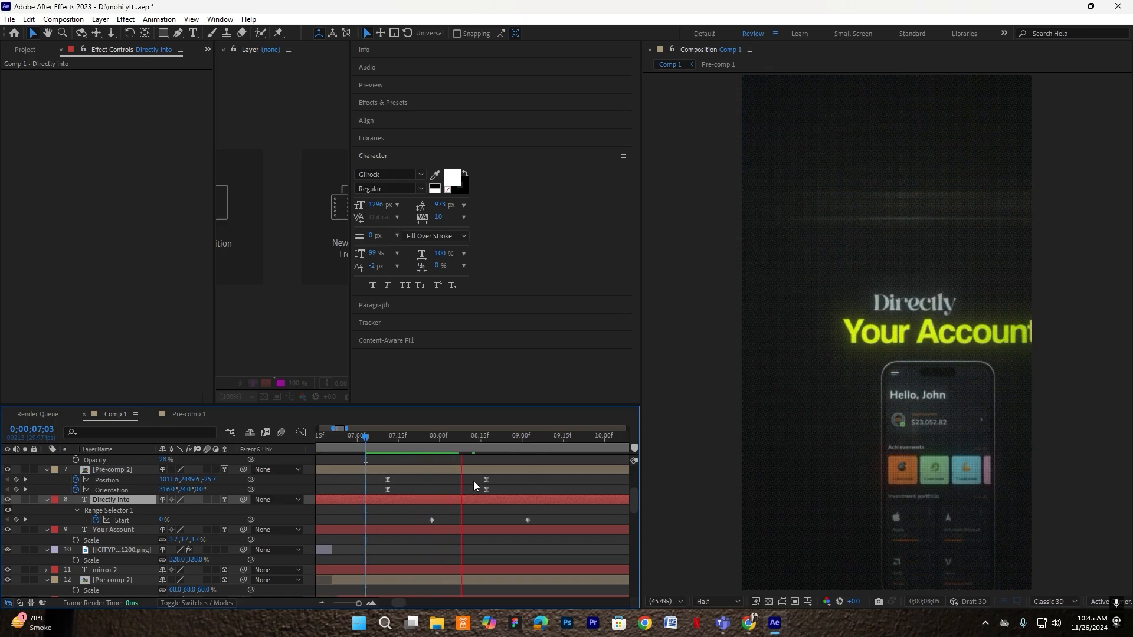
left_click(390, 448)
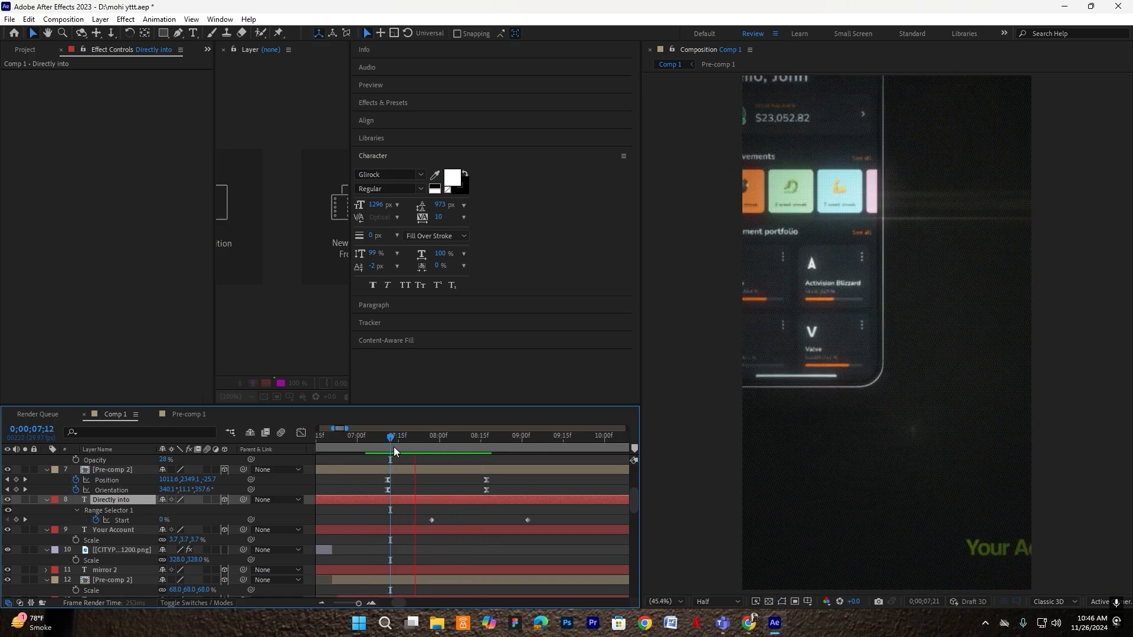
key("space")
Shorten the "Directly into" word fade to run from about 0;00;07;25 to 0;00;08;16 and play it back
left_click_drag(527, 520, 492, 503)
left_click(397, 443)
key("space")
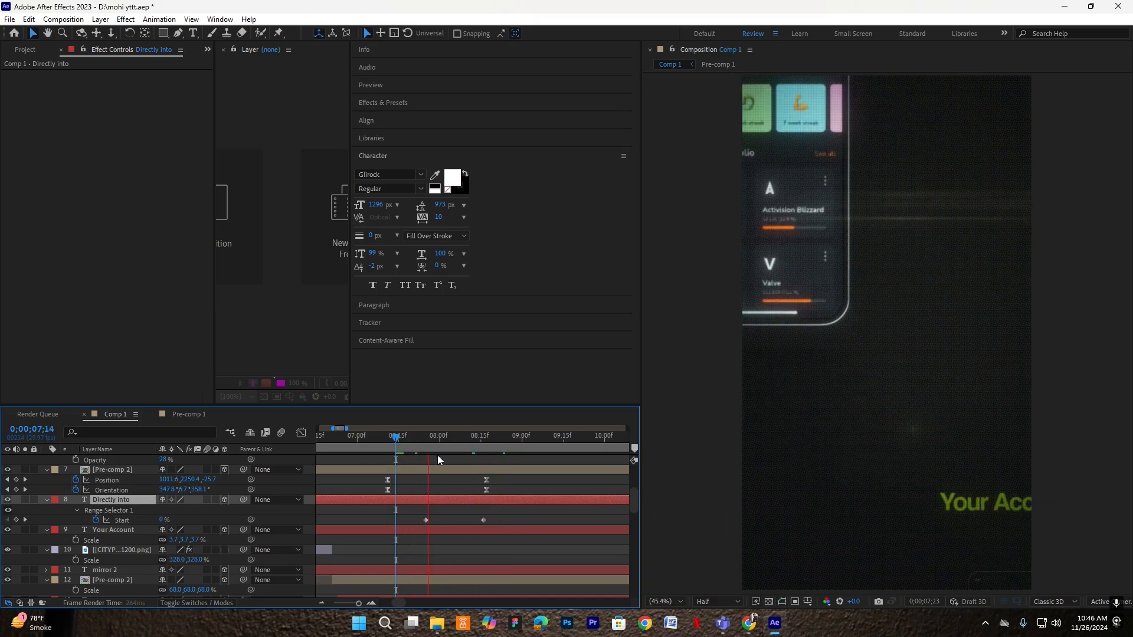
key("space")
left_click_drag(447, 444, 406, 443)
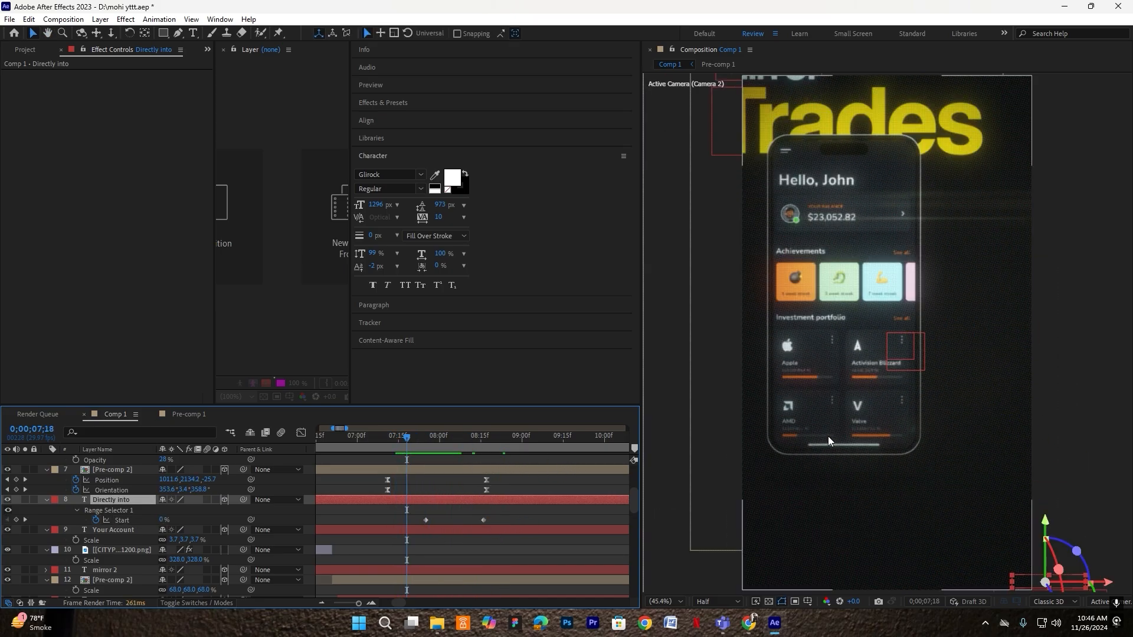
left_click(827, 437)
key("space")
key("space")
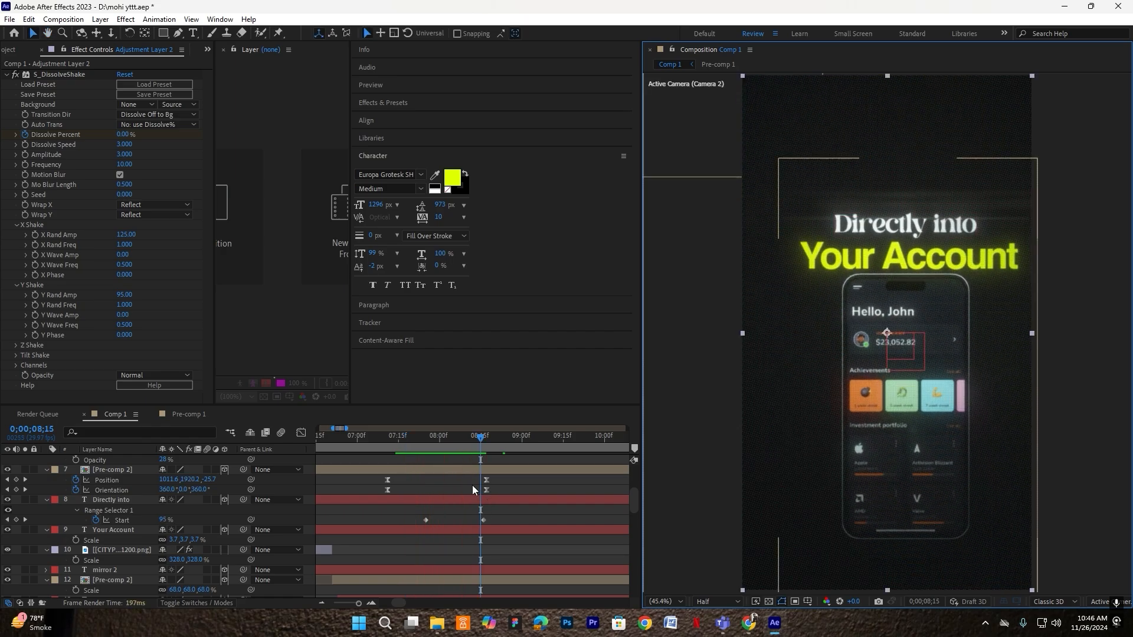
Apply a saved "mohi" text-reveal preset to the "Your Account" layer and place its Offset keyframes at about 0;00;08;09 and 0;00;09;06
left_click(480, 528)
key("ctrl+space")
type("mohui")
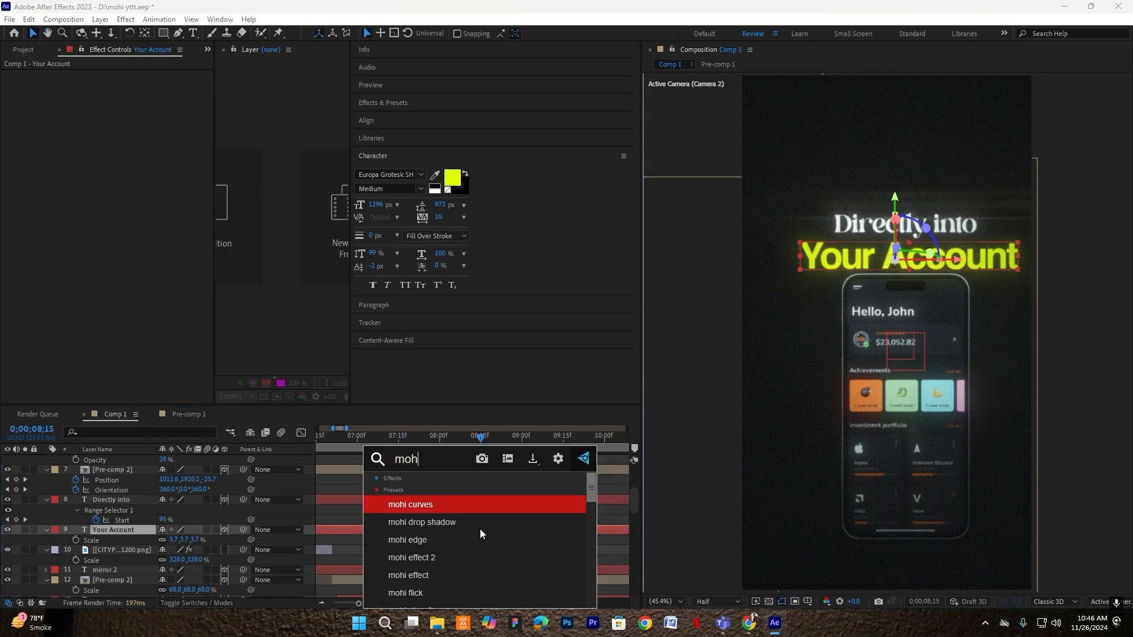
key("BackSpace")
key("BackSpace")
type("u")
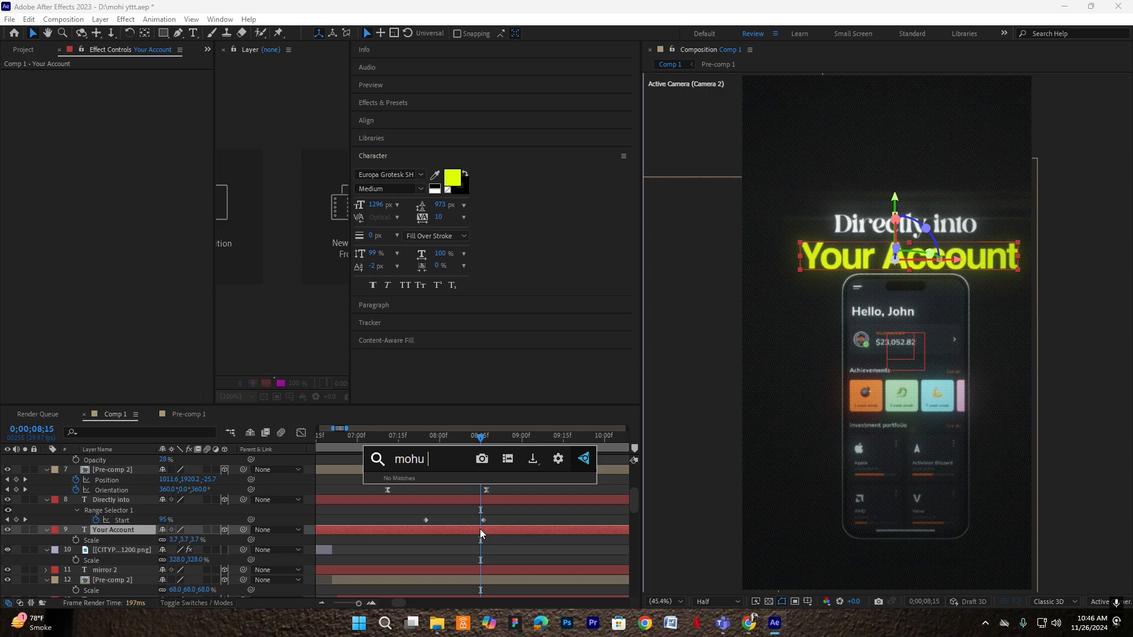
key("BackSpace")
type("i")
key("Return")
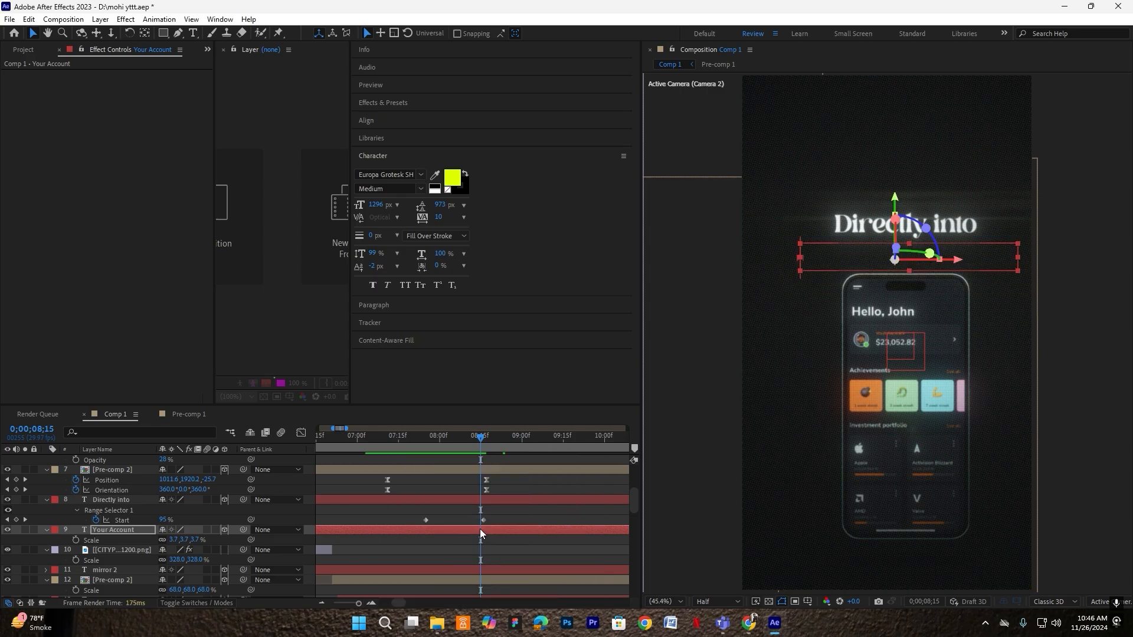
left_click_drag(515, 550, 480, 532)
Play the second phone scene from 0;00;07;01, 0;00;07;13 and 0;00;07;25 to check both title reveals
left_click(359, 438)
left_click(785, 439)
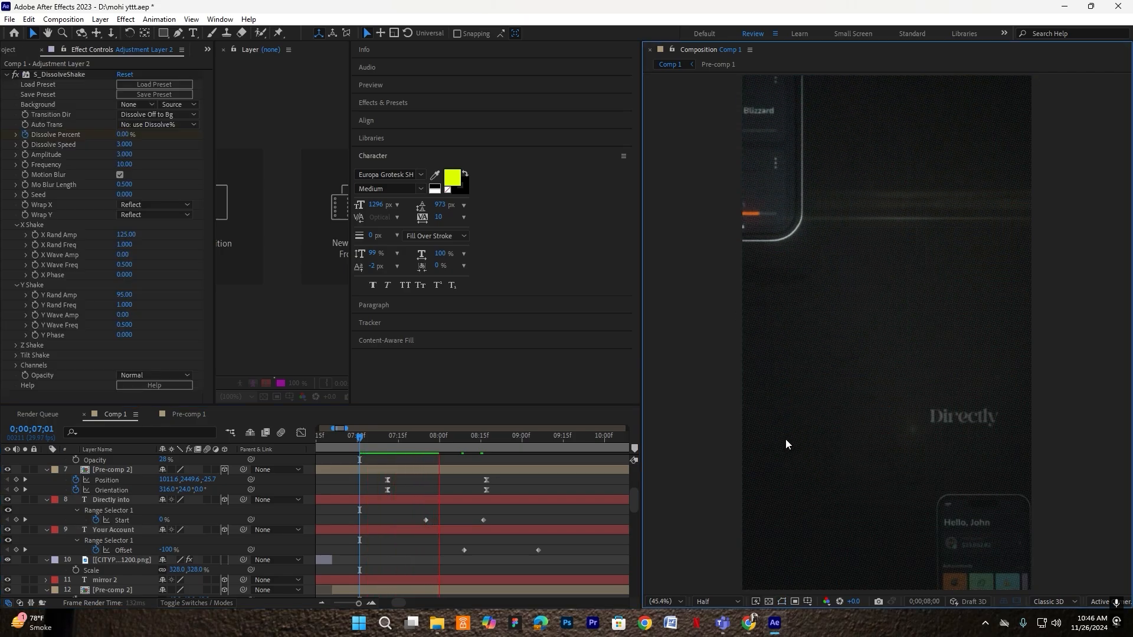
key("space")
left_click(377, 447)
key("space")
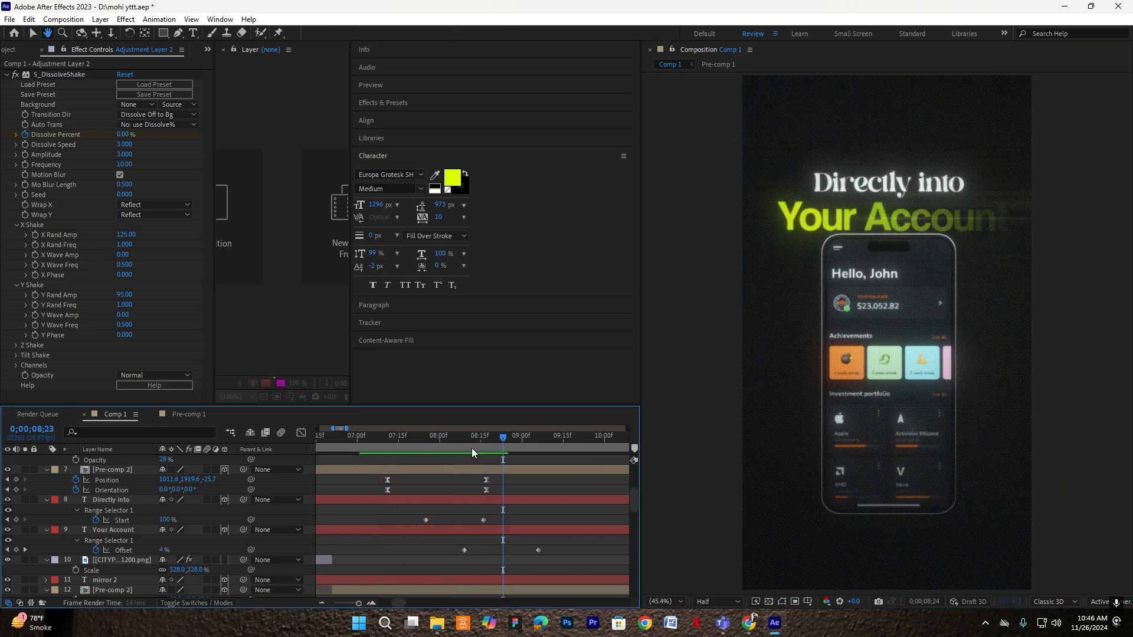
left_click(392, 452)
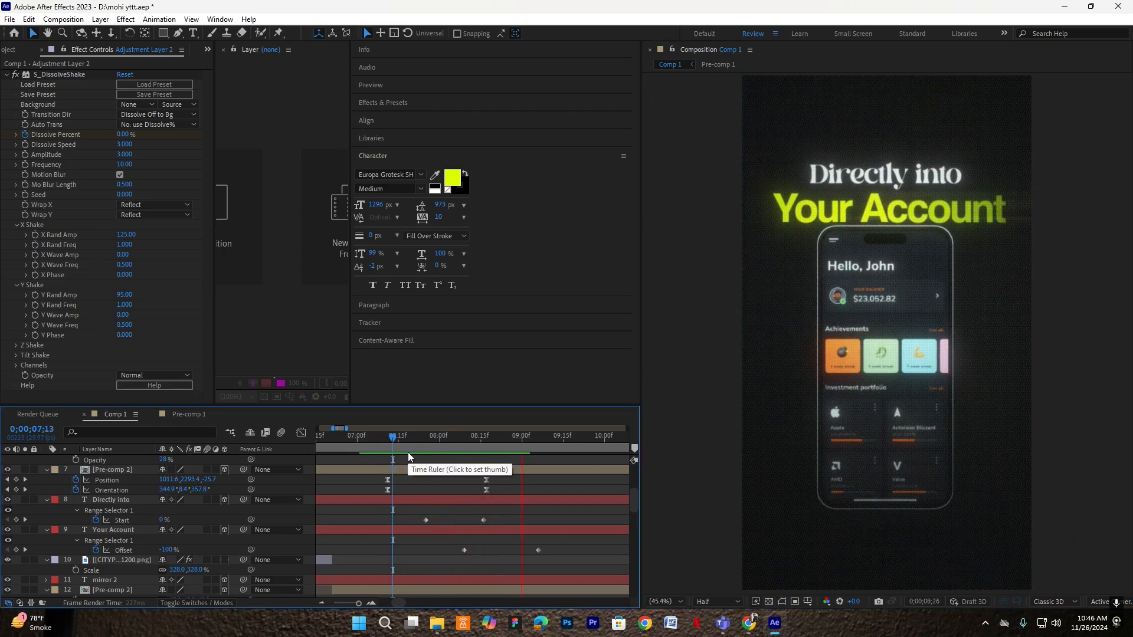
key("space")
left_click_drag(525, 444, 432, 449)
key("space")
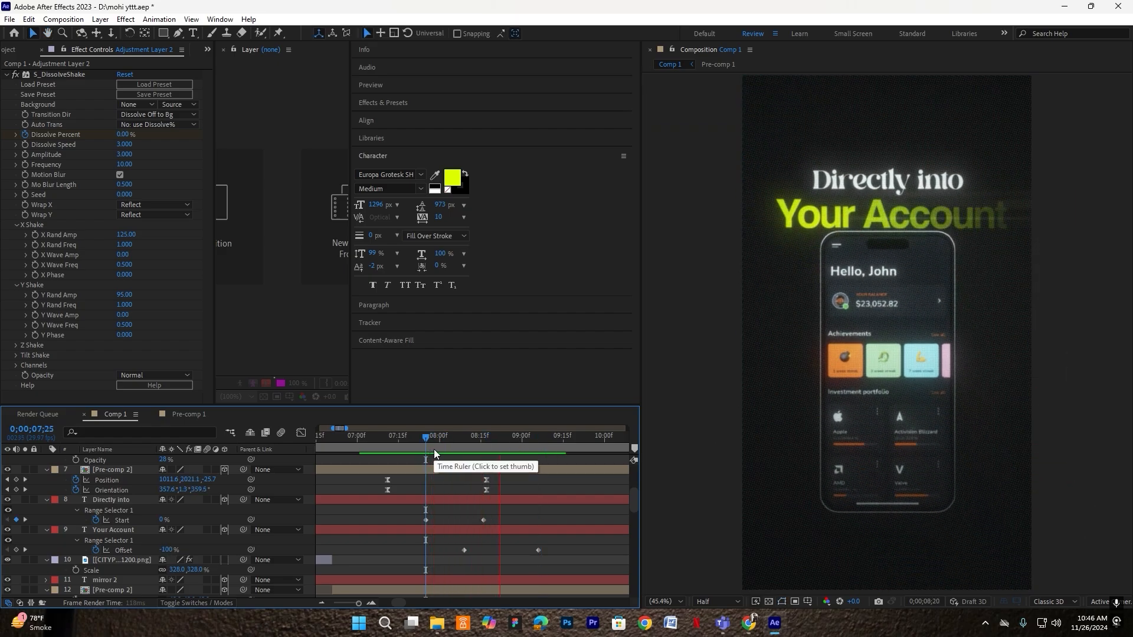
key("space")
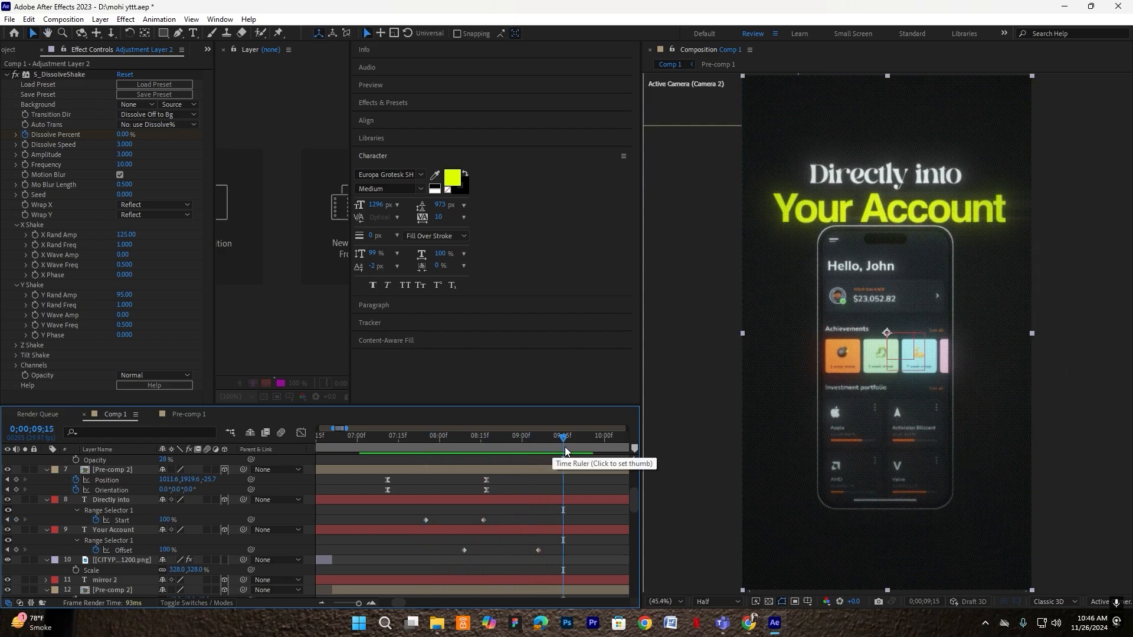
Go back to the start of the "Automated Copy Trader" scene at 0;00;05;04 to review its layers and keyframes
left_click_drag(564, 447, 482, 468)
scroll(482, 469, "down", 5)
scroll(419, 467, "up", 3)
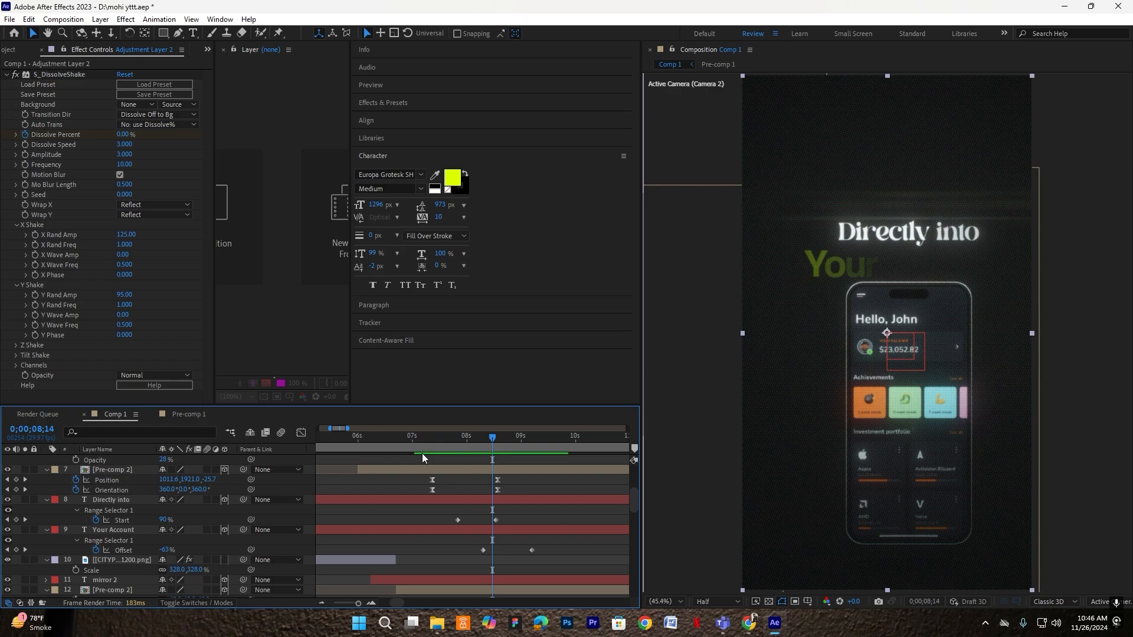
left_click(356, 449)
scroll(334, 511, "down", 5)
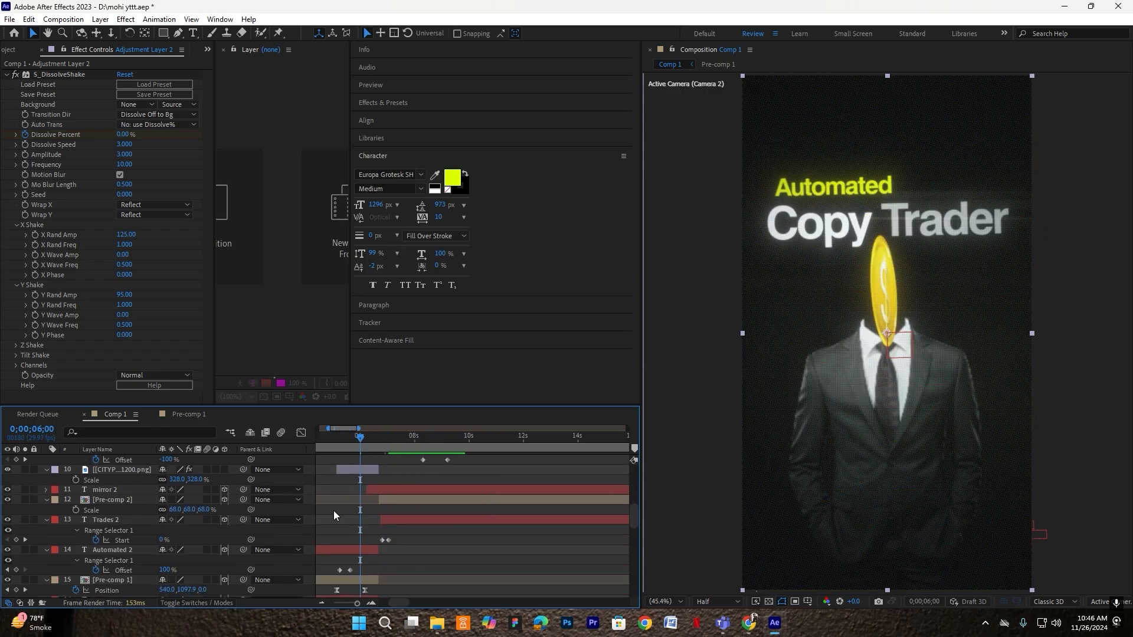
scroll(354, 519, "up", 5)
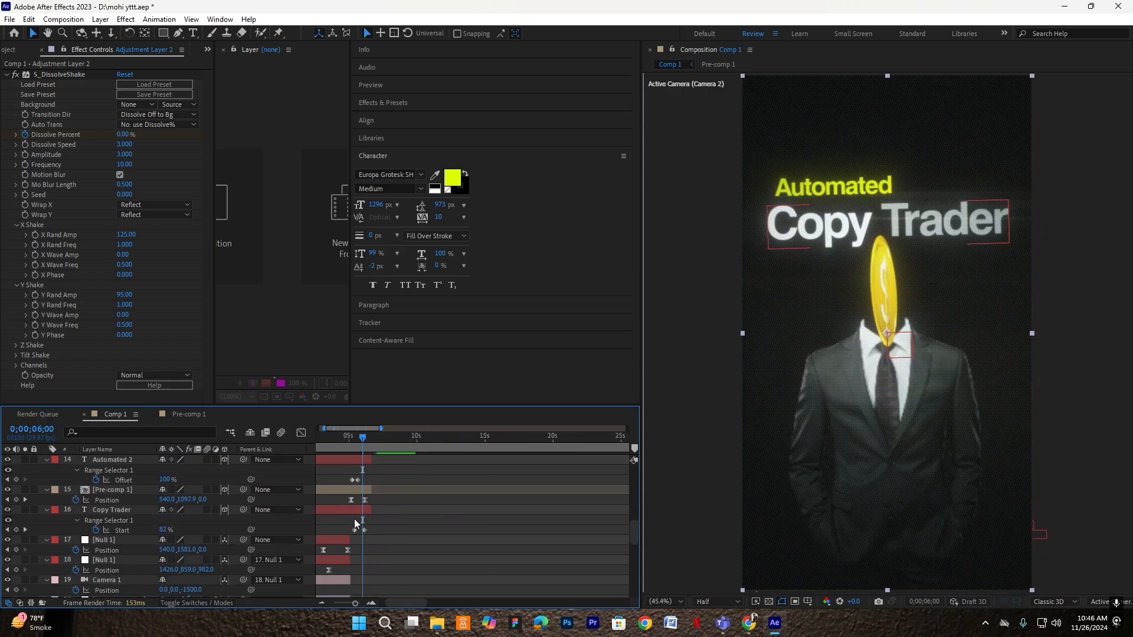
left_click(361, 448)
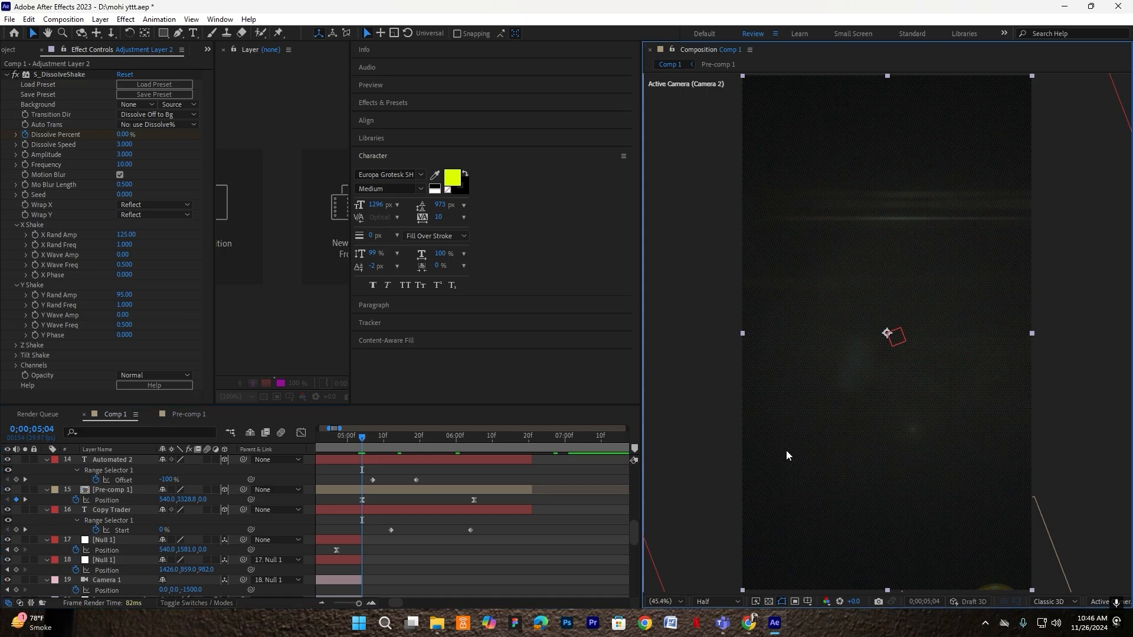